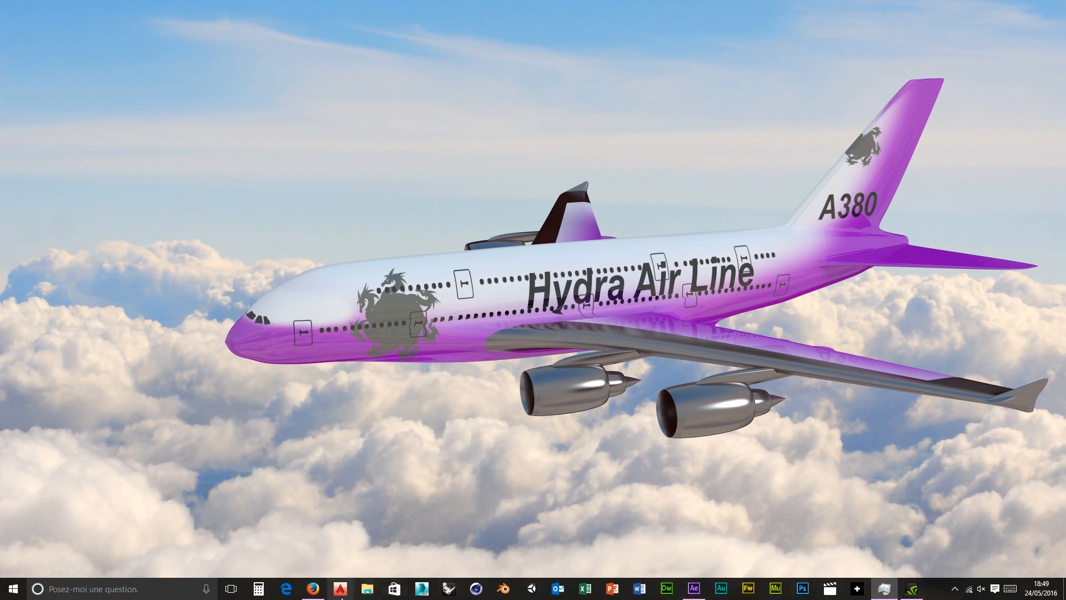
Step: Open Bloc-notes from the Windows accessories and narrow its window to about two thirds of its width
click(13, 589)
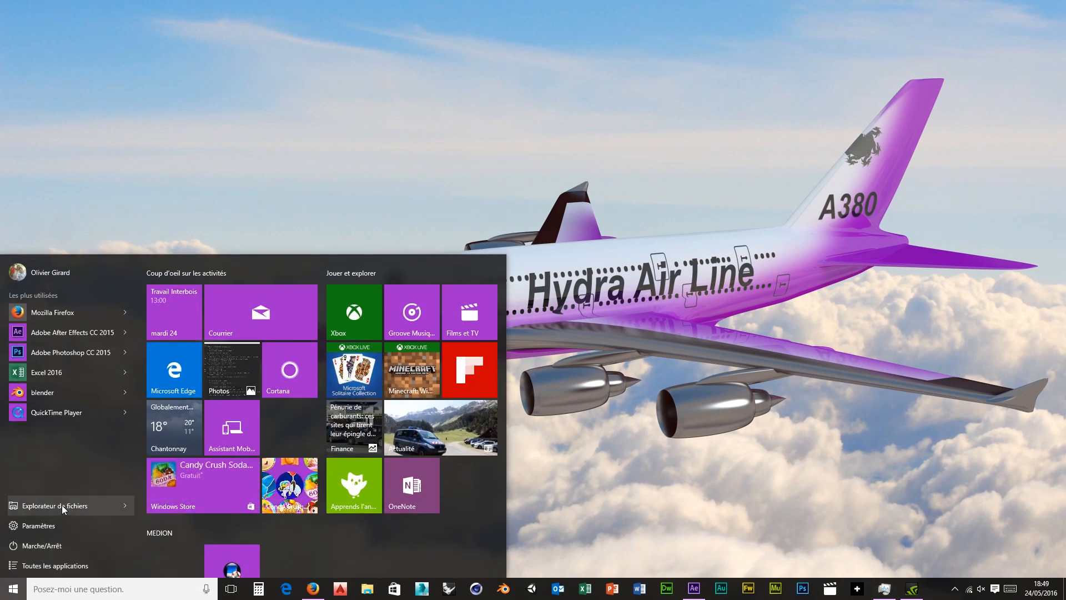
click(54, 566)
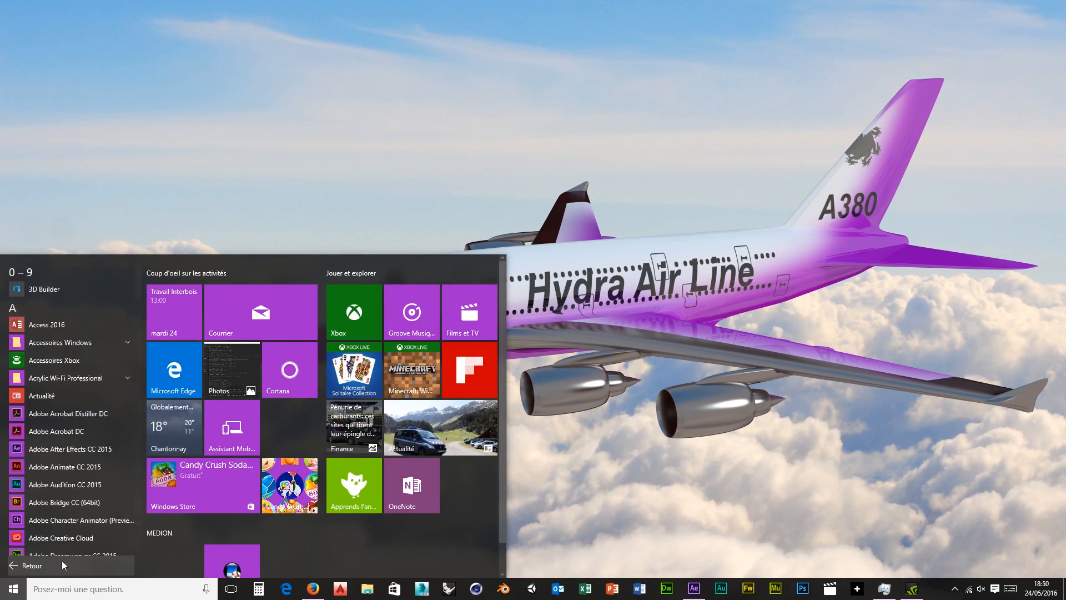
click(55, 342)
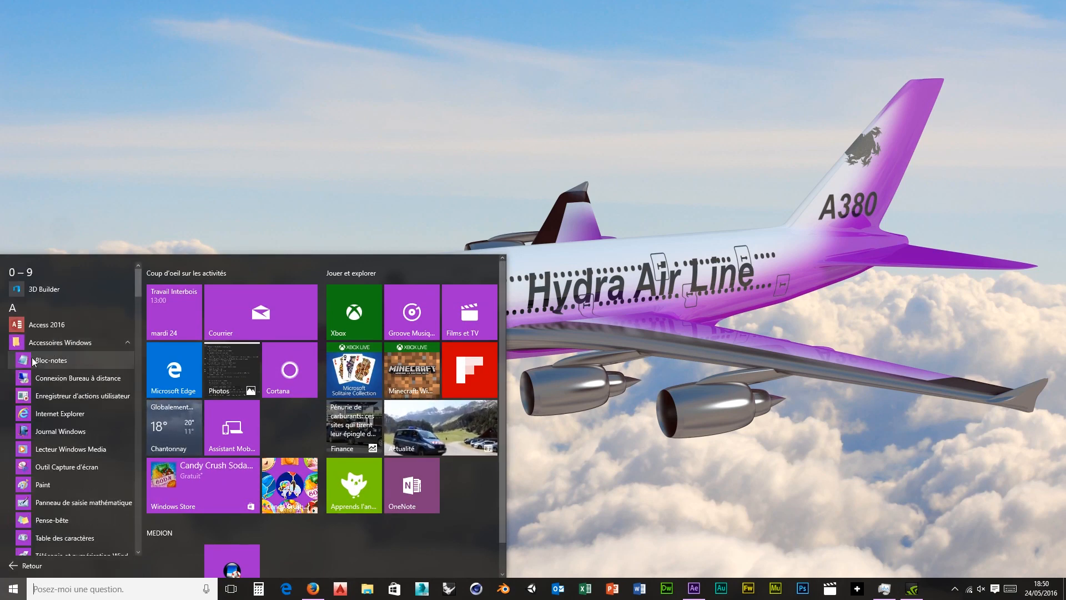
click(41, 361)
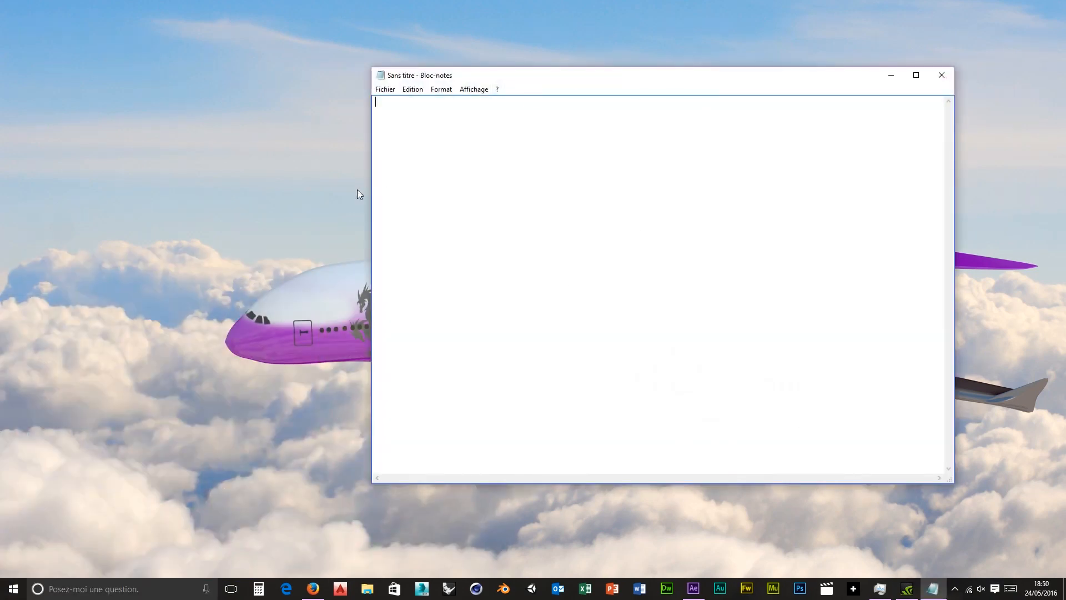
drag(367, 195, 572, 200)
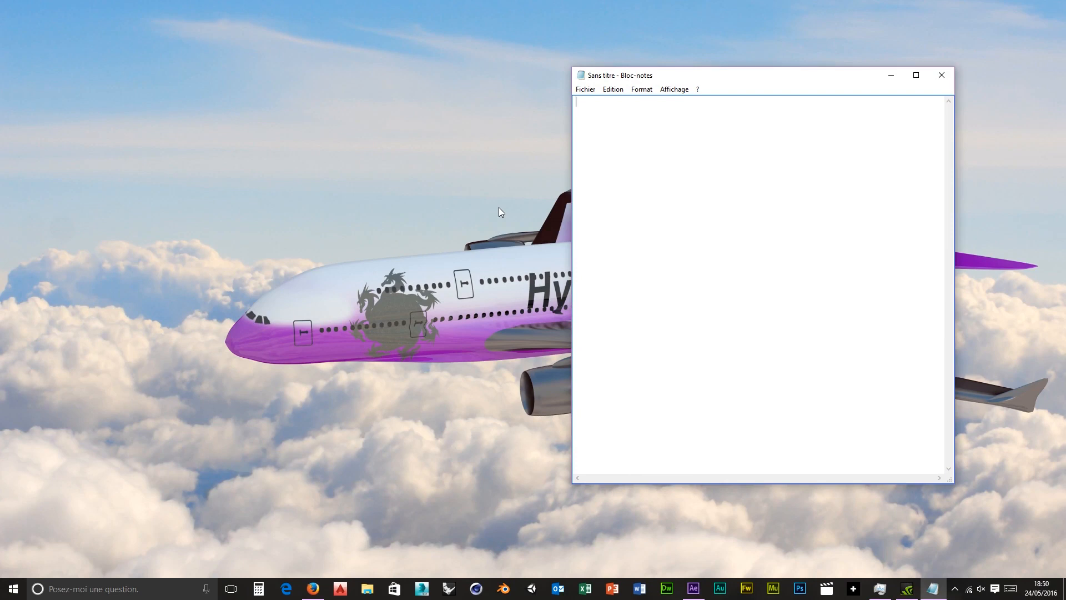
Step: Start the object list with the lines "table de salle à manger" and "petite table de salon"
text(t)
text(able de)
text( salle)
text( à manger )
text(petite)
text( tza)
key(BackSpace)
key(BackSpace)
text(able sal)
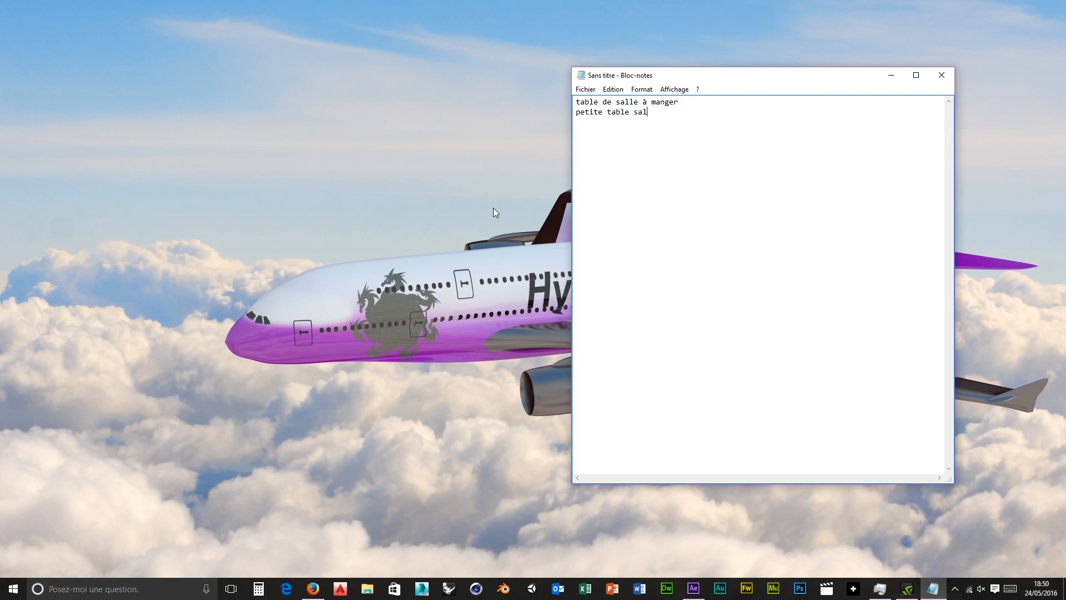
key(BackSpace)
key(BackSpace)
key(BackSpace)
text(de salon)
key(Return)
Step: Add the lines "chaise", "canapé" and "un TV" to the list
text(chaise canapé)
text(un tv)
key(BackSpace)
key(BackSpace)
key(BackSpace)
key(BackSpace)
key(BackSpace)
text(un TV)
key(Return)
Step: Add the lines "un ordinateur" and "un bureau" to the list
text(un ordi)
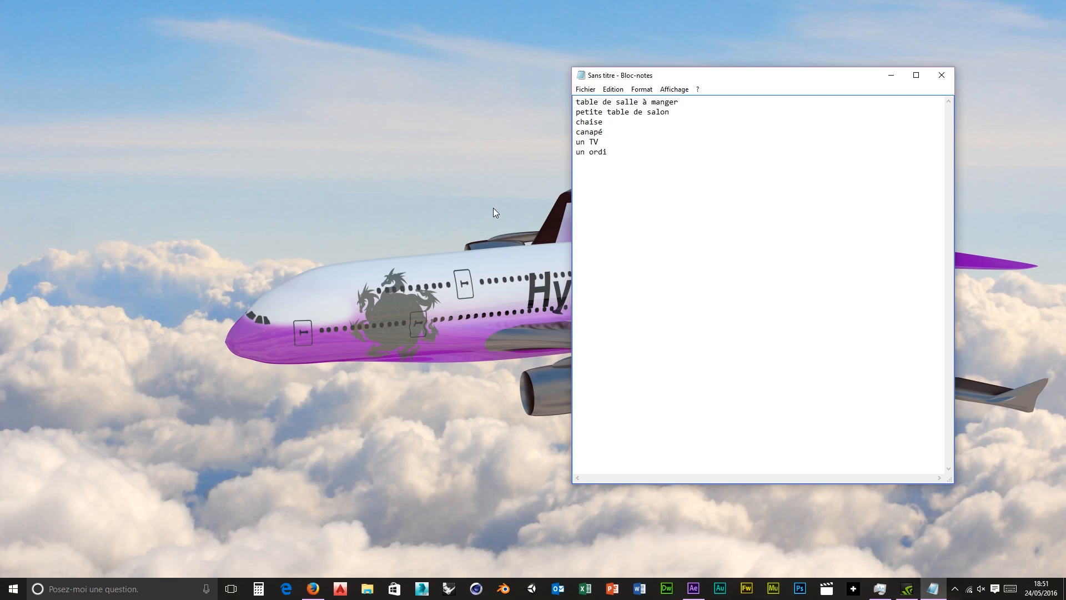
text(nateur)
key(Return)
text(un bureau)
key(Return)
Step: Add the lines "des assiettes" and "des couverts" to the list
text(des ass)
text(iettes )
text(desvou)
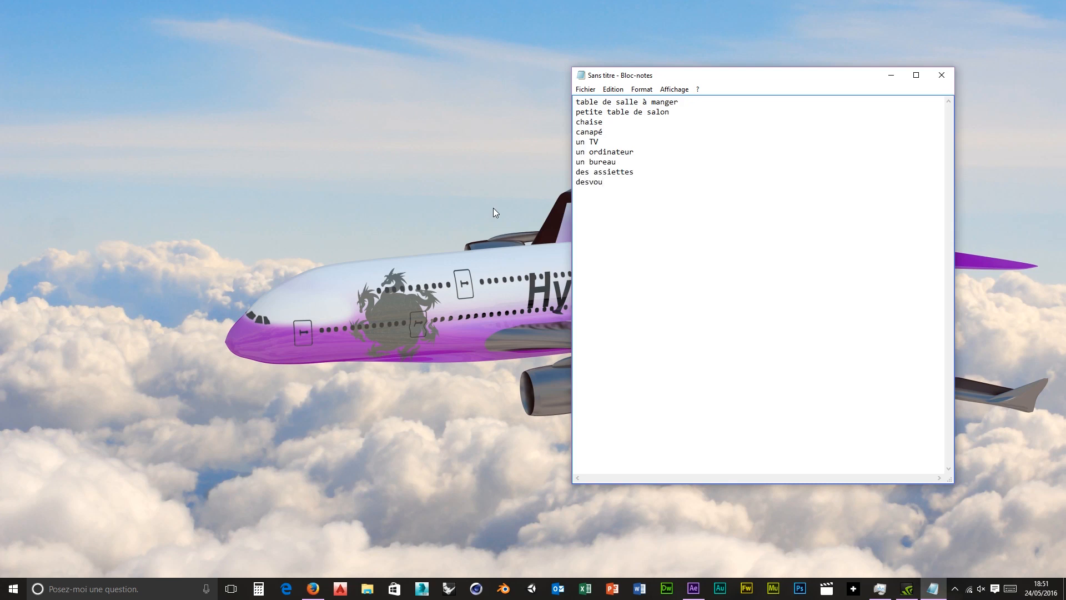
key(BackSpace)
key(BackSpace)
key(BackSpace)
text(couverts)
key(Return)
Step: Add the lines "des meubles de rangements", "des verres" and "des bouteilles" to the list
text(des meubles de rangements)
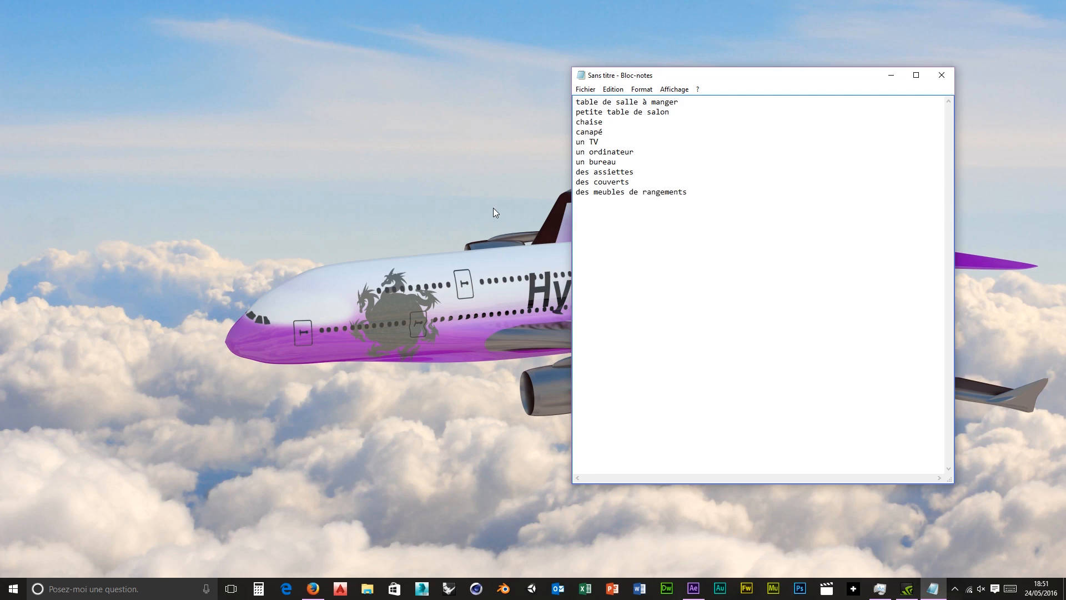
key(Return)
text(des)
text( verre)
text(s)
text(des bouteille)
text(s)
key(Return)
Step: Add the lines "d'un lit", "de tapis", "d'évier" and "de plaque de cuissons" to the list
text(d'un lit)
key(Return)
text($)
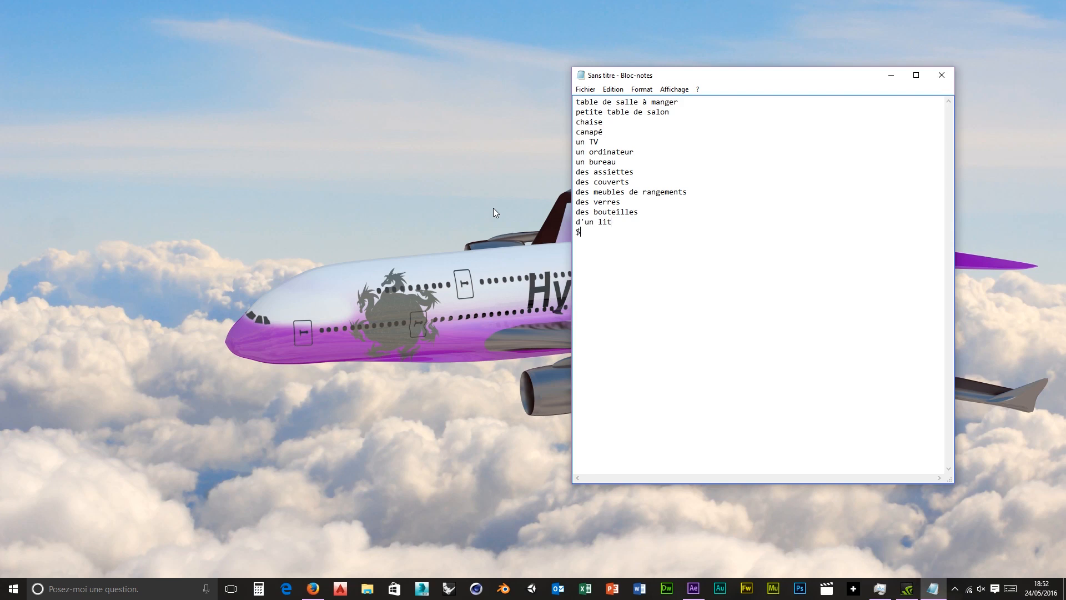
key(BackSpace)
text(de tapis)
key(Return)
text(d'évier)
key(Return)
text(de plaque de cuissons )
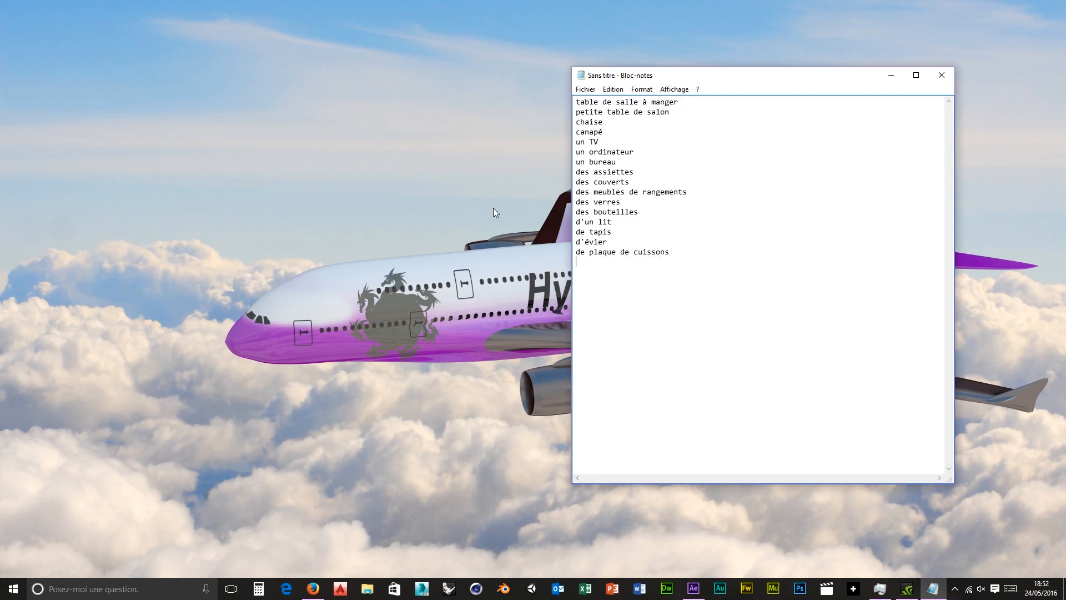
Step: Add the lines "une hotte", "un téléphone fixe" and "une box internet" to the list
text(une hotte)
key(Return)
text(un)
text( télép)
text(hone fi)
text(xe )
text(une)
text( box)
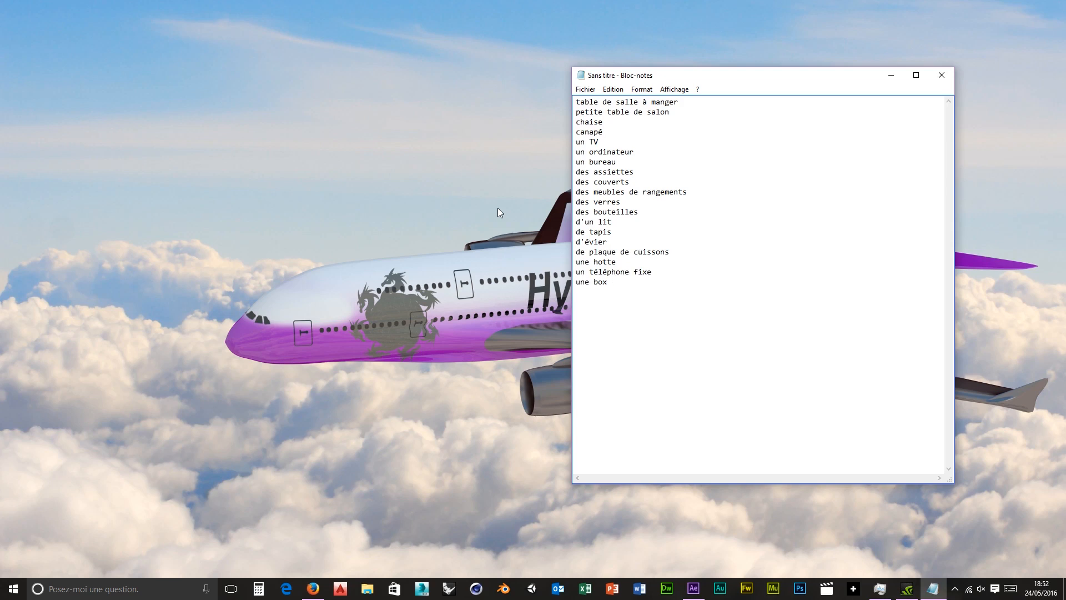
text( internet)
key(Return)
Step: Add the lines "une console de jeux", "des lumières" and "une guitare" to the list
text(une console de jeux)
key(Return)
text(des lumière)
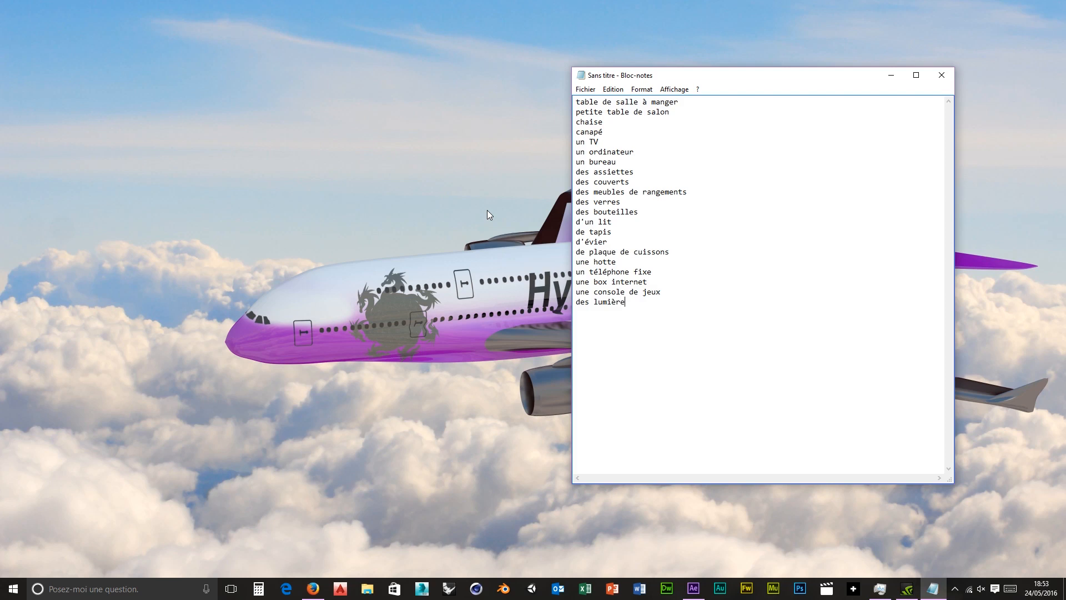
text(s)
text(une gui)
text(t)
key(BackSpace)
text(tare)
Step: Add the lines "des prise électriques." and "des fruits" to the list
text(des prise)
text( électriq)
text(ue)
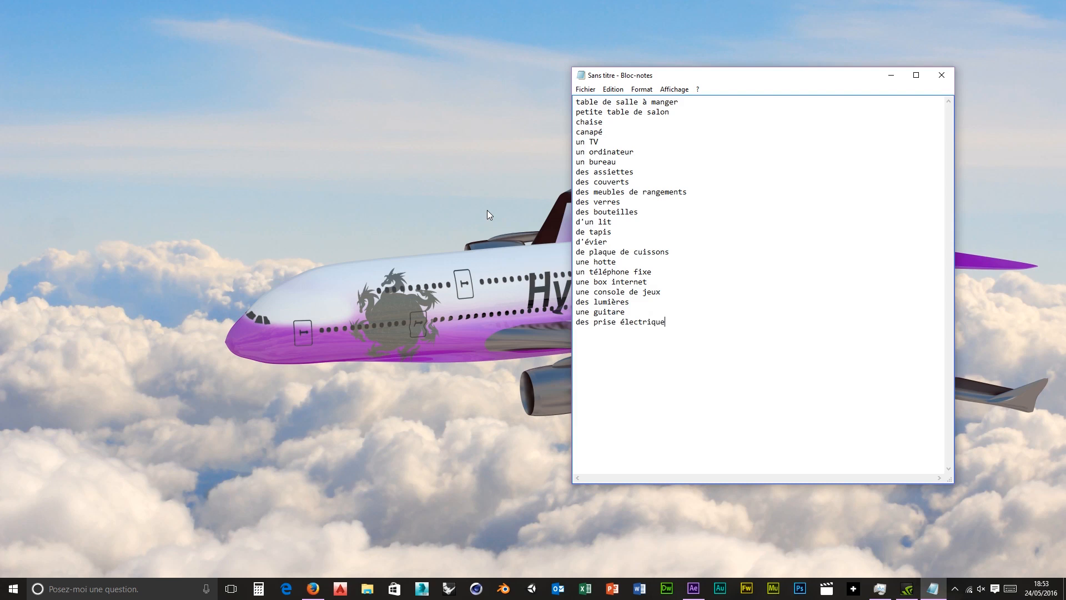
text(s)
text(des fr)
text(uit)
key(BackSpace)
key(BackSpace)
key(BackSpace)
key(BackSpace)
key(BackSpace)
key(BackSpace)
key(BackSpace)
key(BackSpace)
key(BackSpace)
text(des fru)
text(its )
Step: Finish the list with the lines "une cafetière", "casserole" and "micro onde"
text(une caf)
text(eti)
key(Return)
text(casserole )
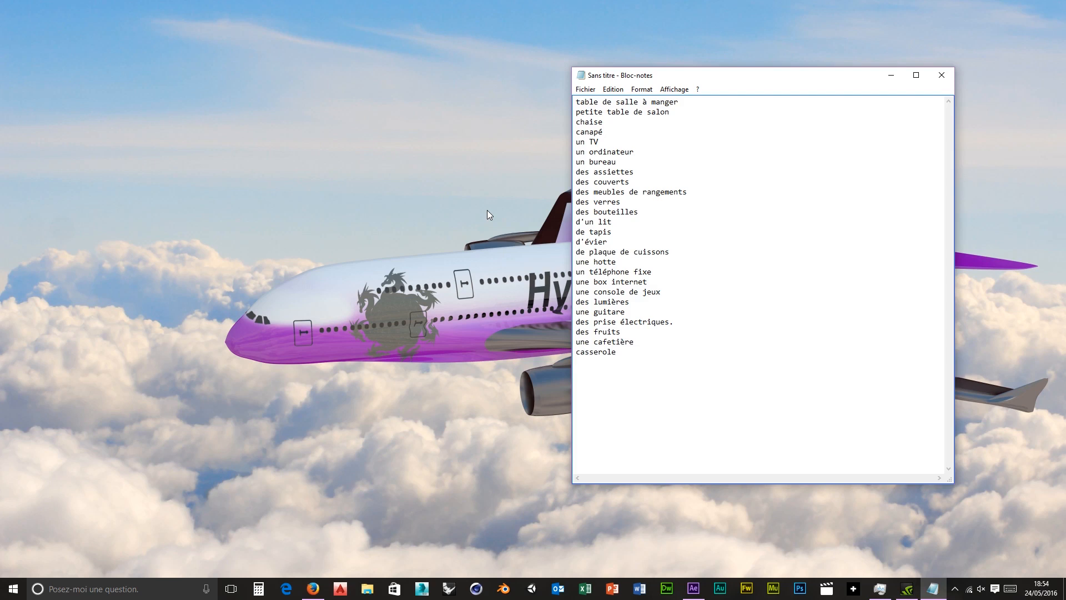
text(micro onde)
Step: Start saving the list under a new name, creating and opening the folder "objet pour intérieur de maison" inside D:\blender
click(586, 89)
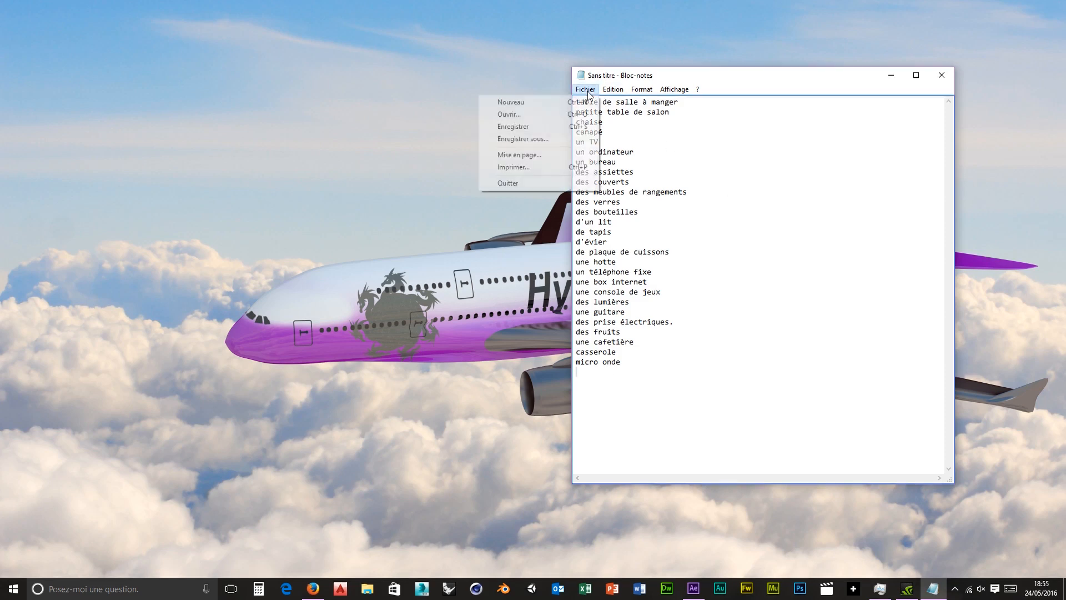
click(508, 139)
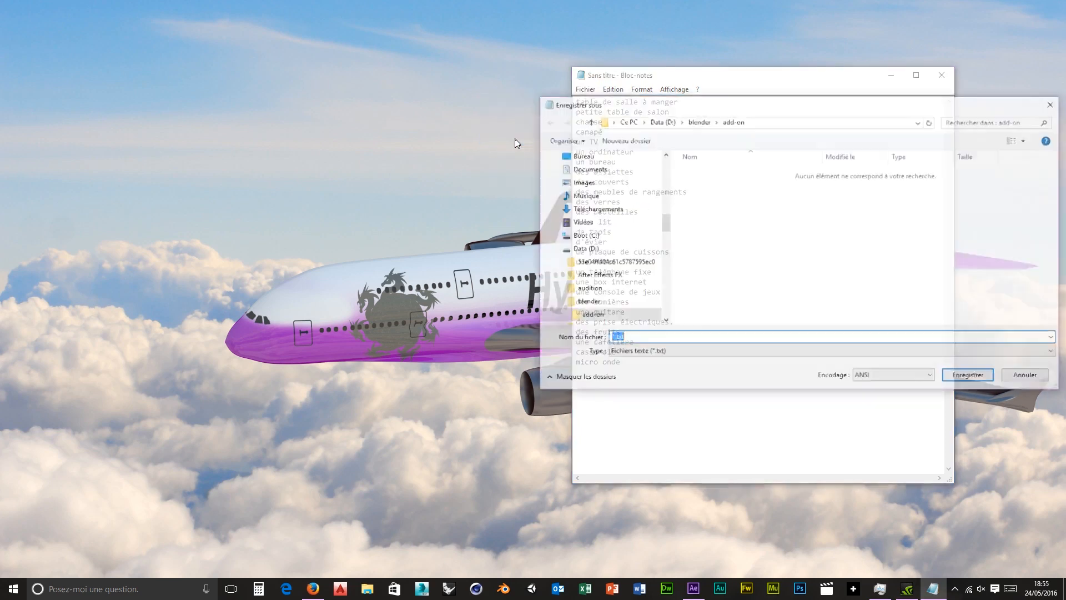
click(699, 121)
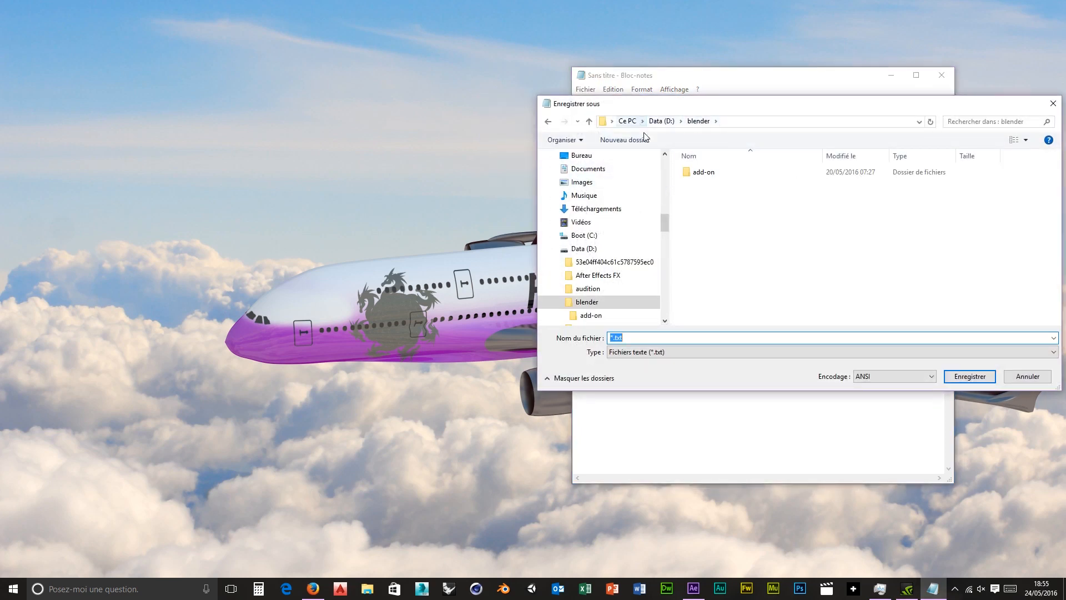
right_click(695, 201)
mouse_move(589, 315)
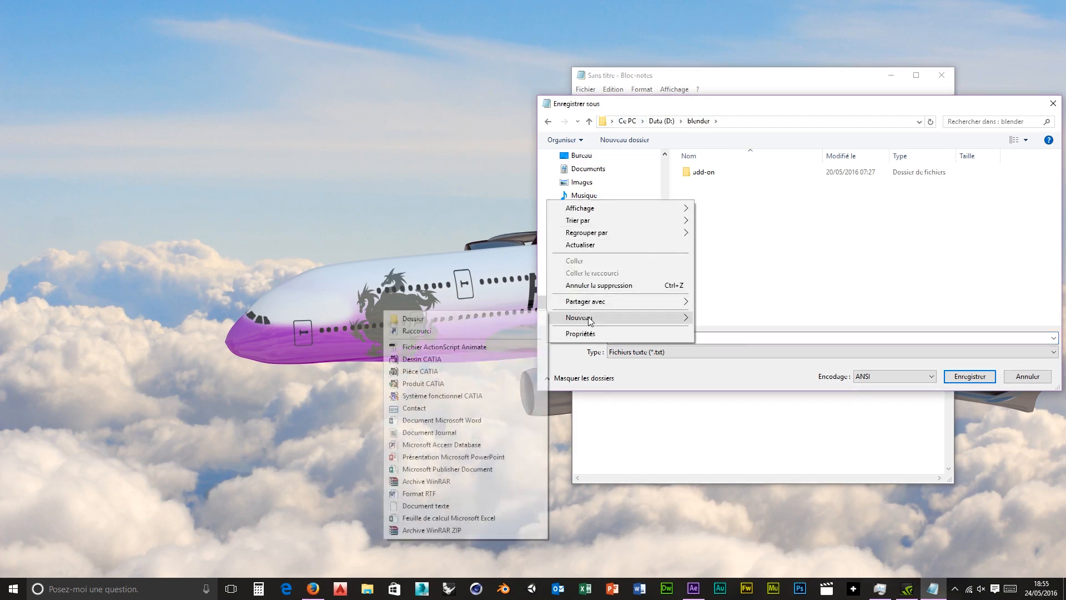
click(417, 322)
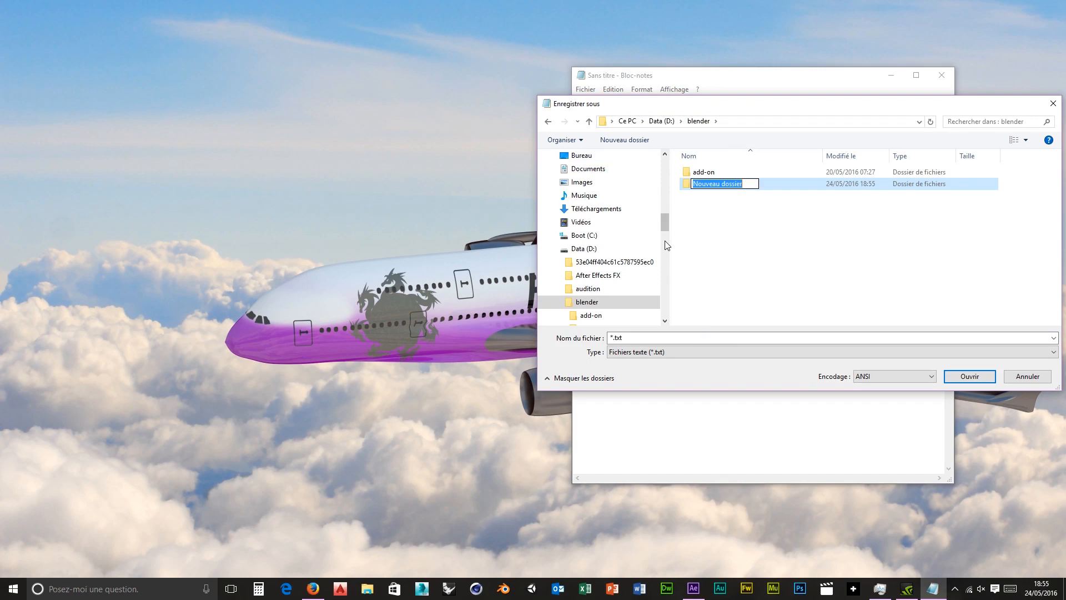
text(objet)
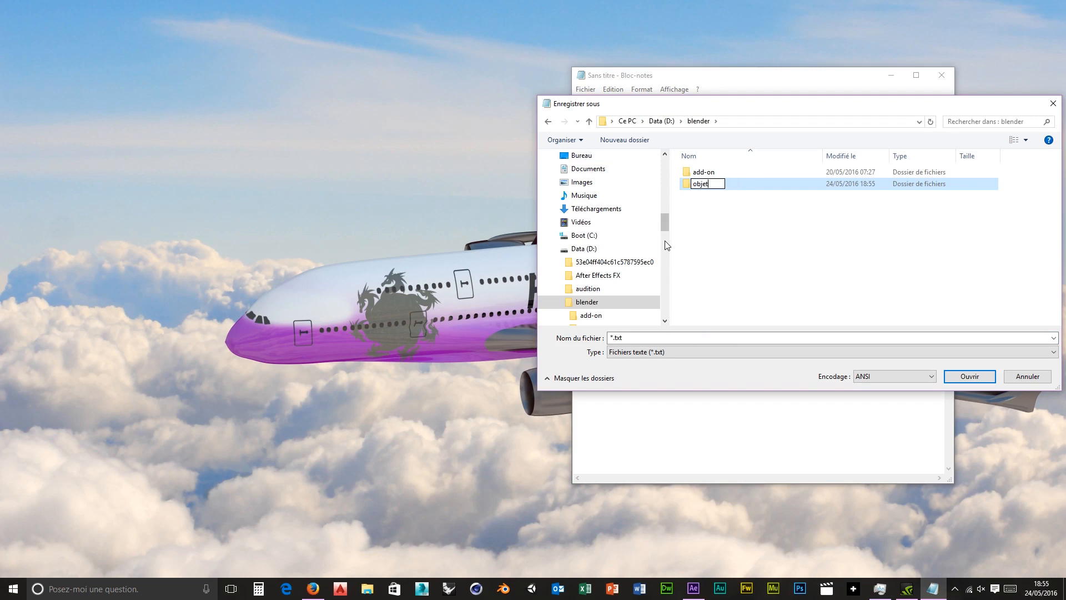
text( pour intérieur de maison)
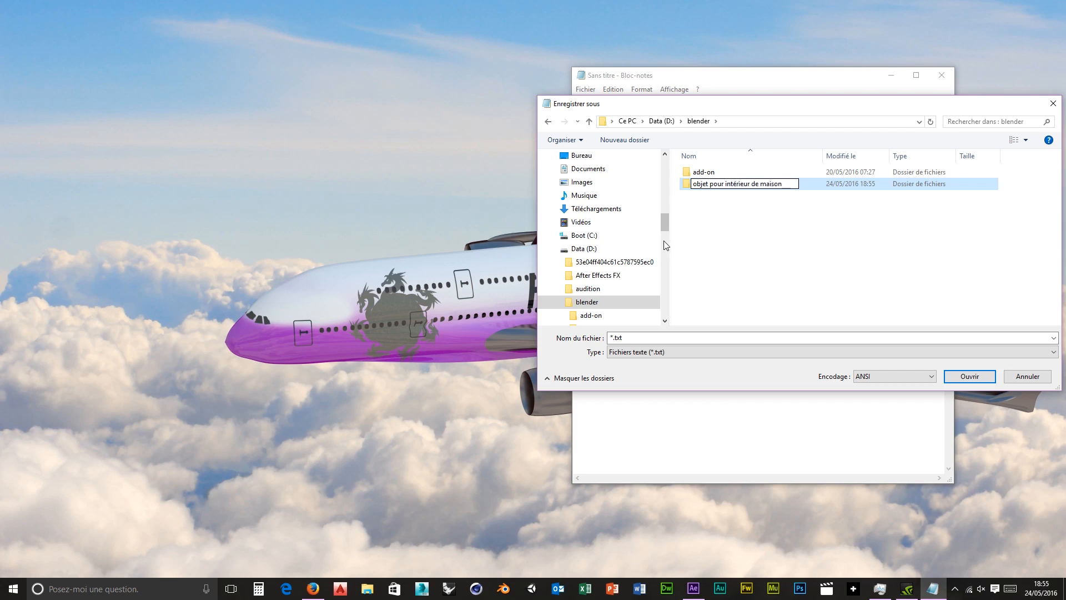
click(722, 244)
click(689, 189)
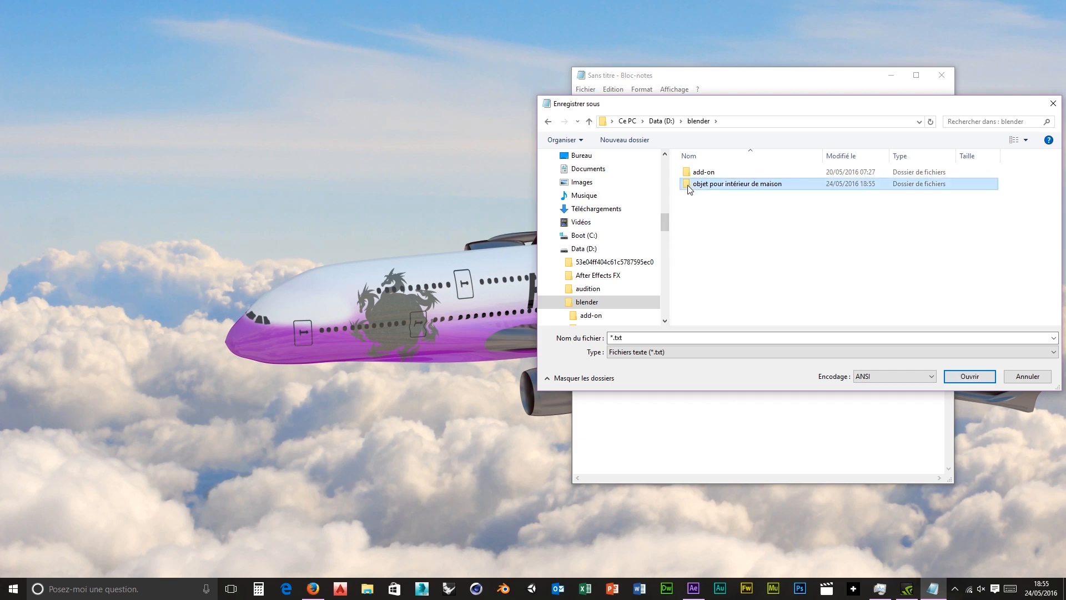
double_click(689, 190)
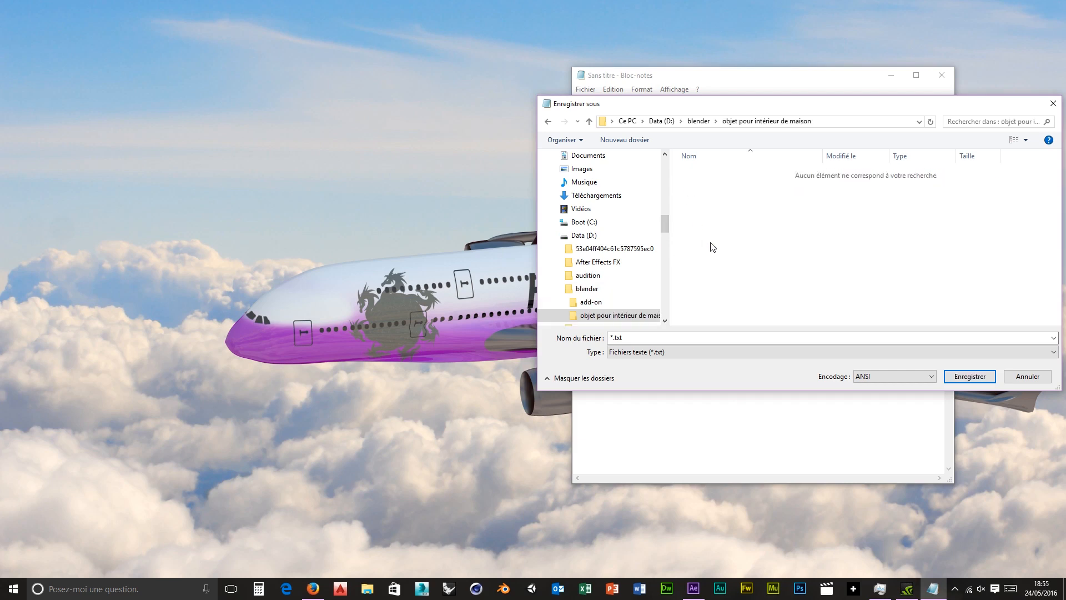
Step: Save the list as "inventaire d'objet à modéliser et texturer" and move its window to the desktop's upper-right corner
click(609, 340)
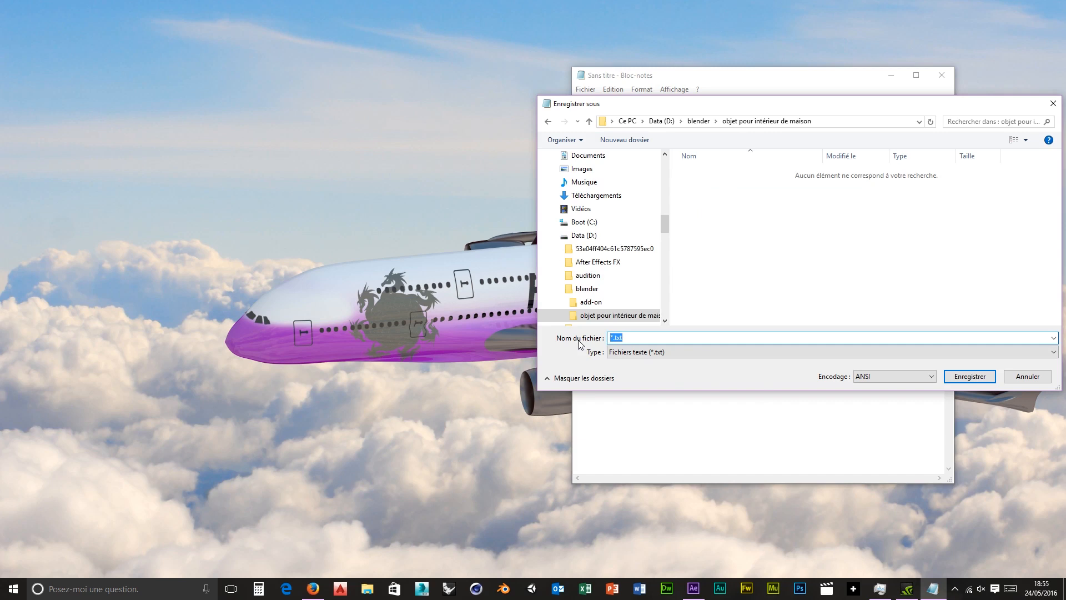
text(inven)
text(taire de)
text(objetr)
text(à modélis)
text(er)
text( et texturer)
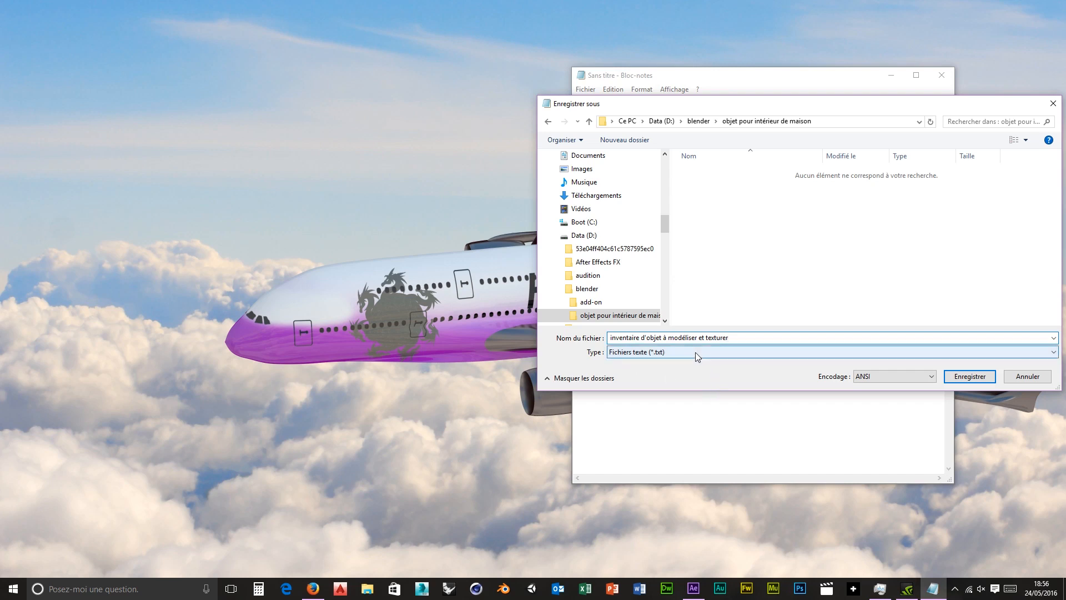
click(979, 377)
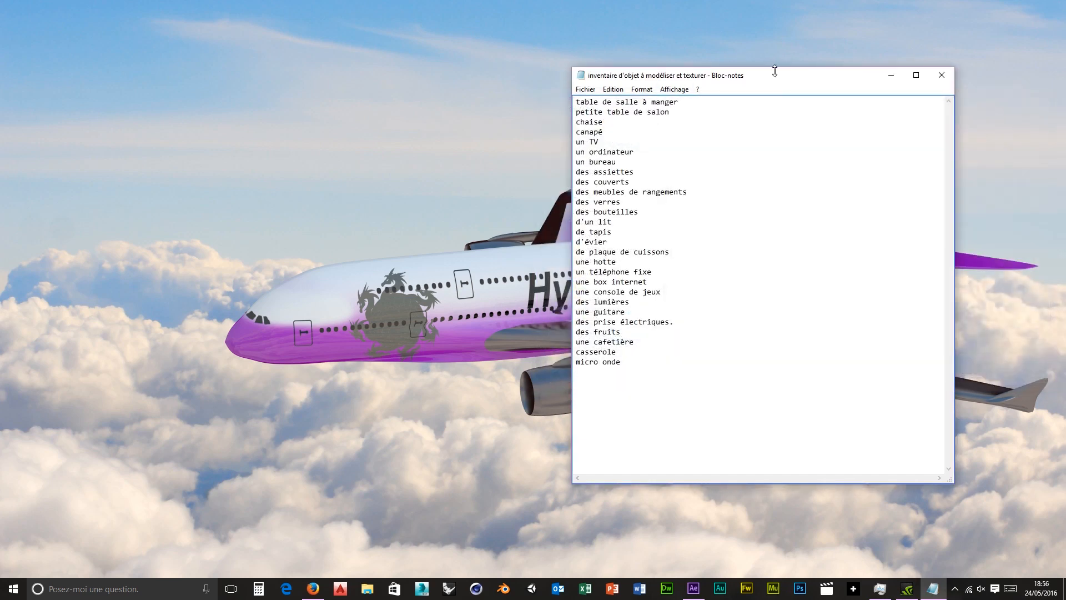
drag(775, 73, 927, 18)
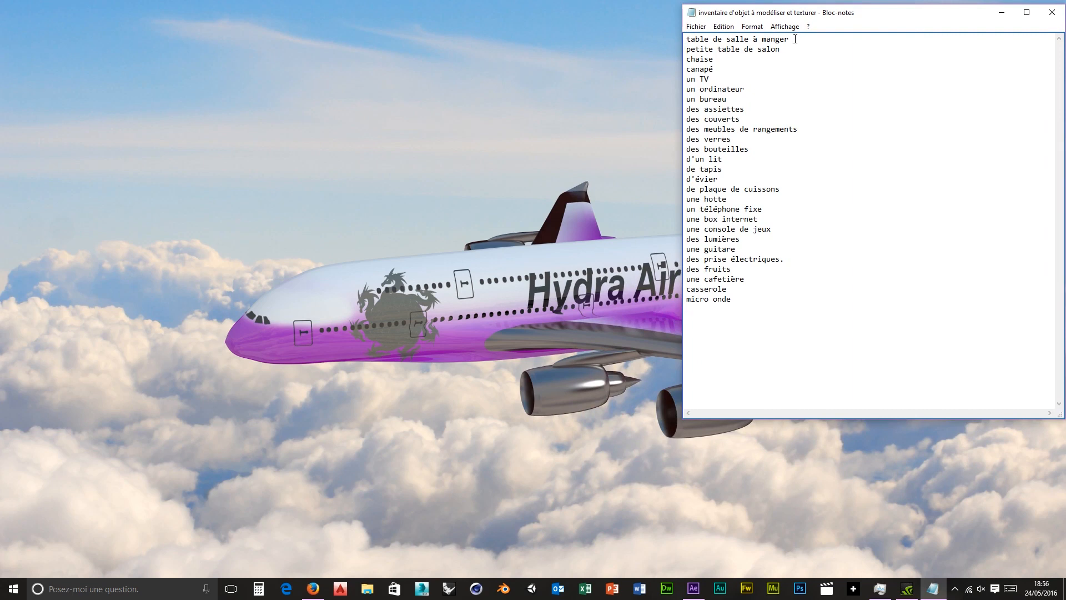
drag(791, 39, 686, 40)
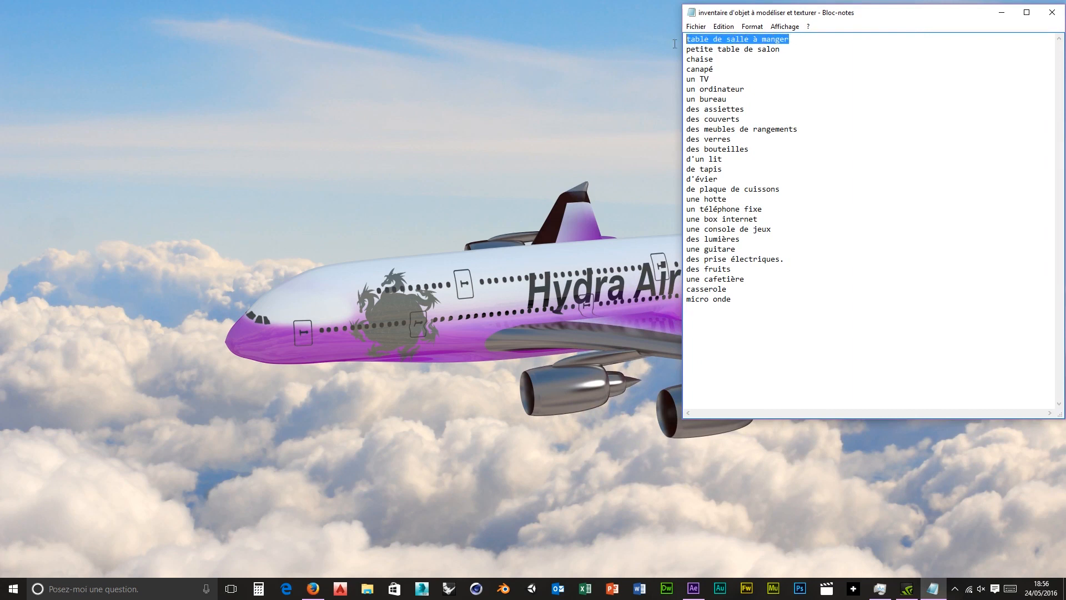
click(724, 27)
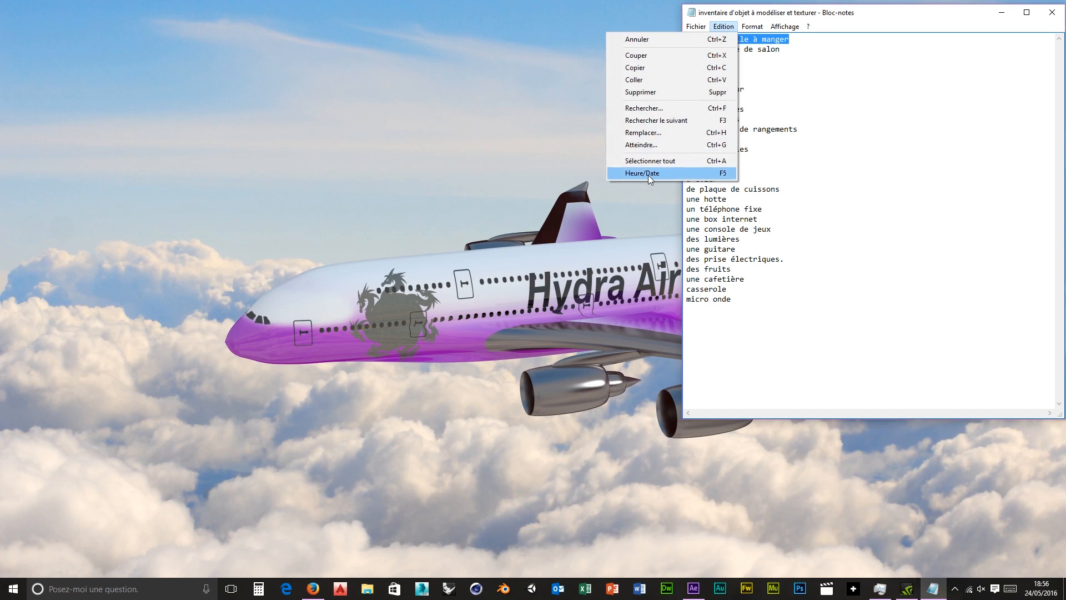
mouse_move(740, 28)
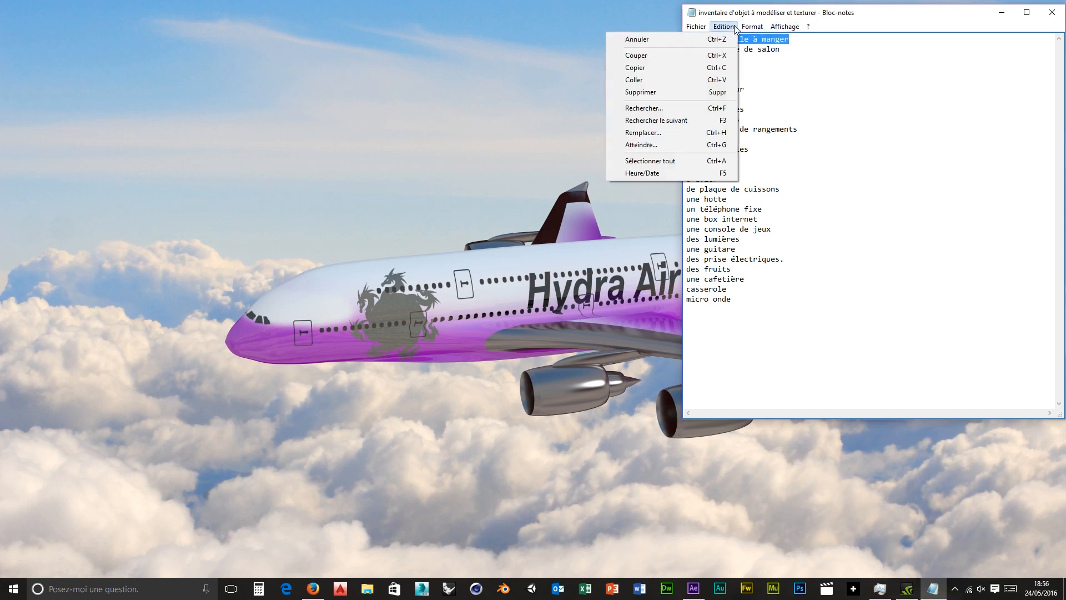
mouse_move(696, 31)
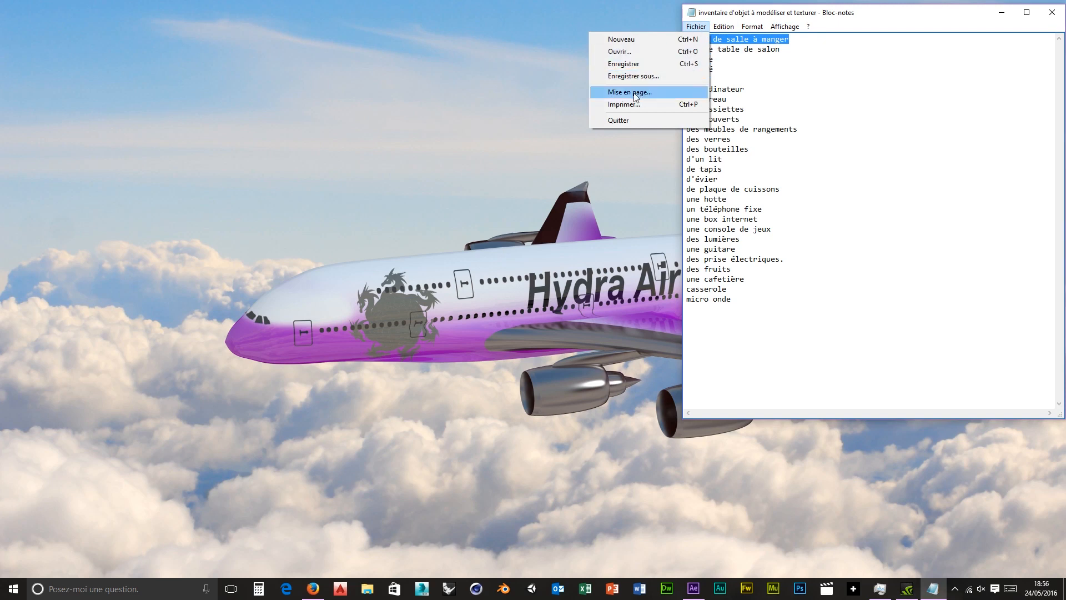
click(762, 38)
right_click(763, 39)
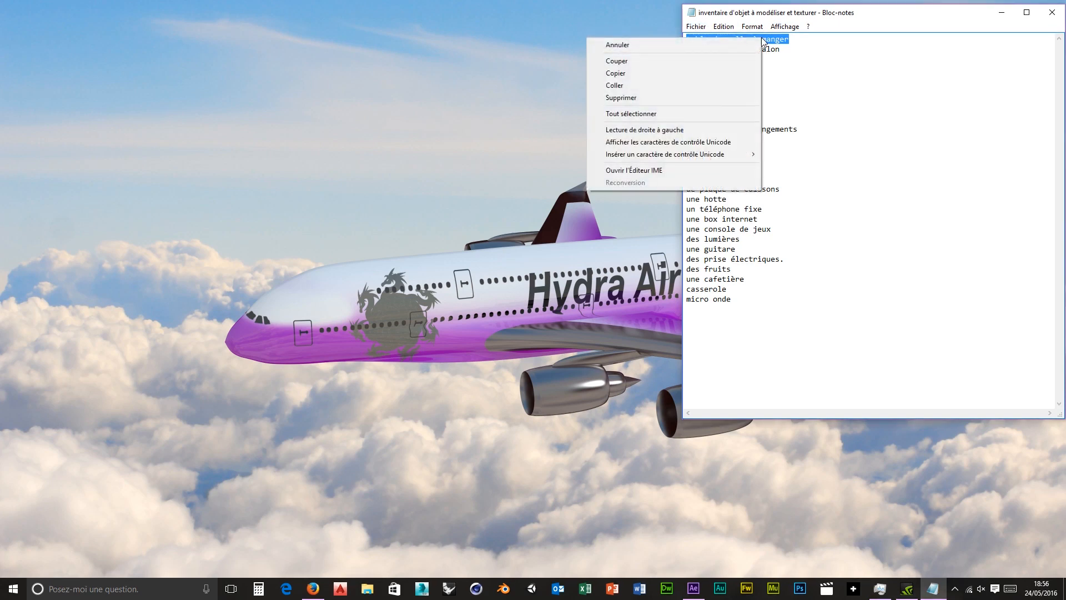
click(800, 273)
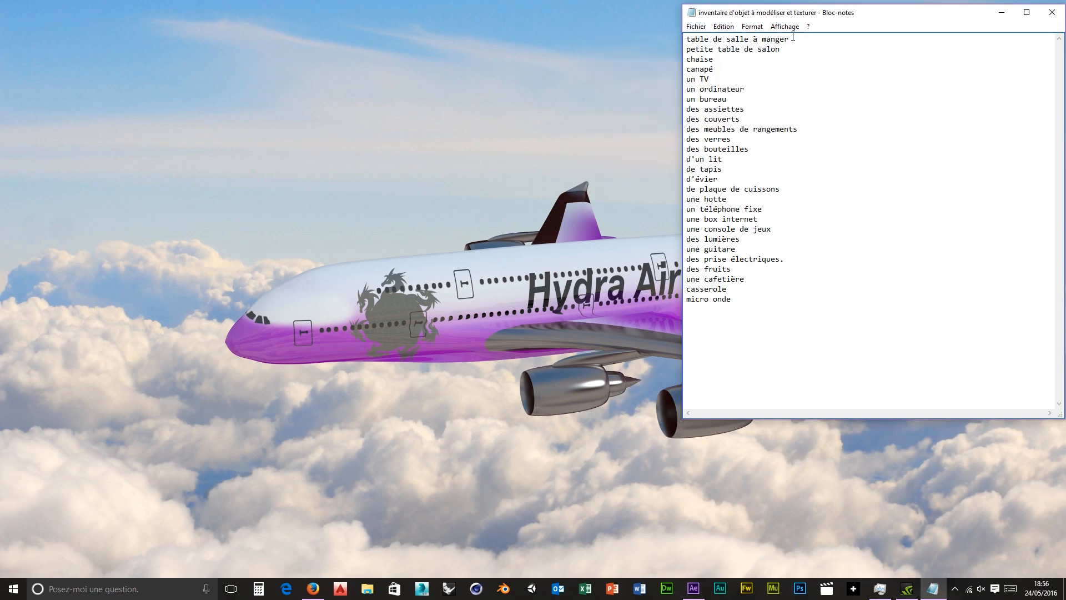
drag(793, 37, 672, 33)
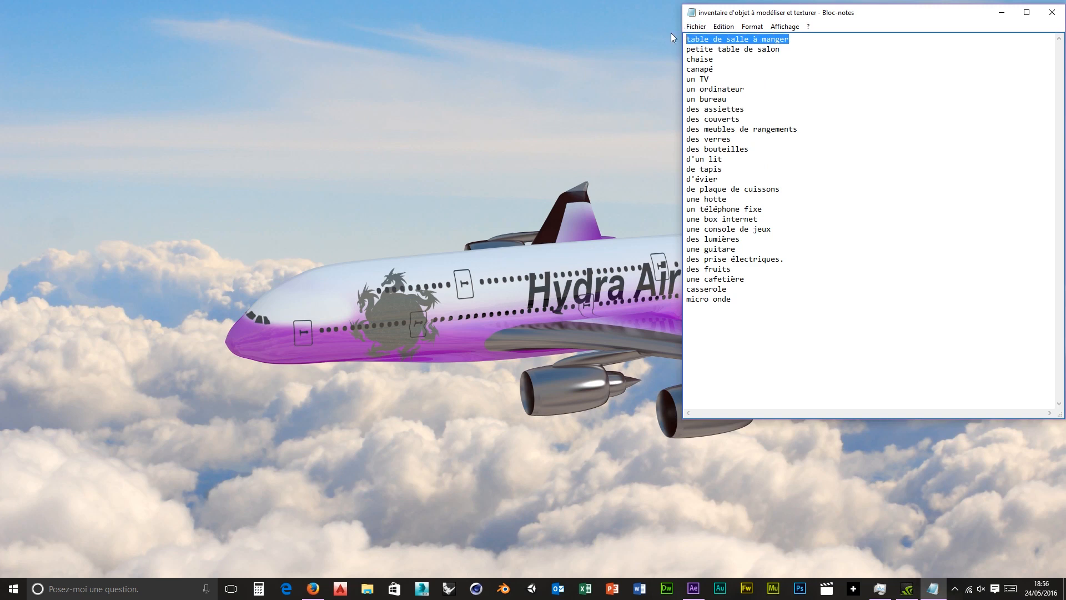
right_click(716, 39)
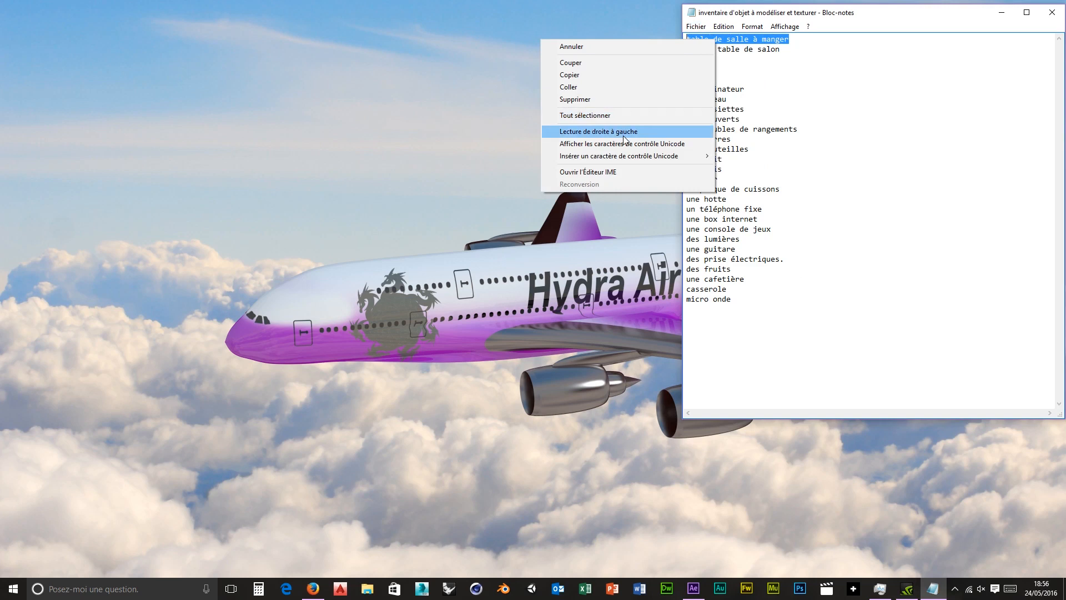
mouse_move(625, 153)
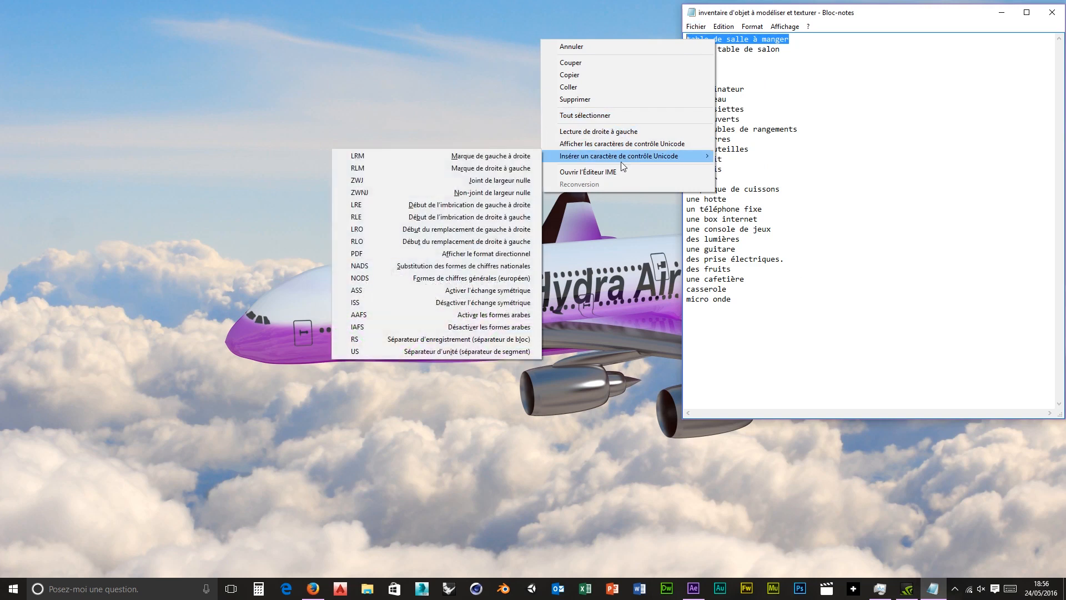
click(862, 80)
Step: Prefix the list's first line, "table de salle à manger", with "XX -", shift the list window partly past the desktop's right edge, and select that line
click(687, 39)
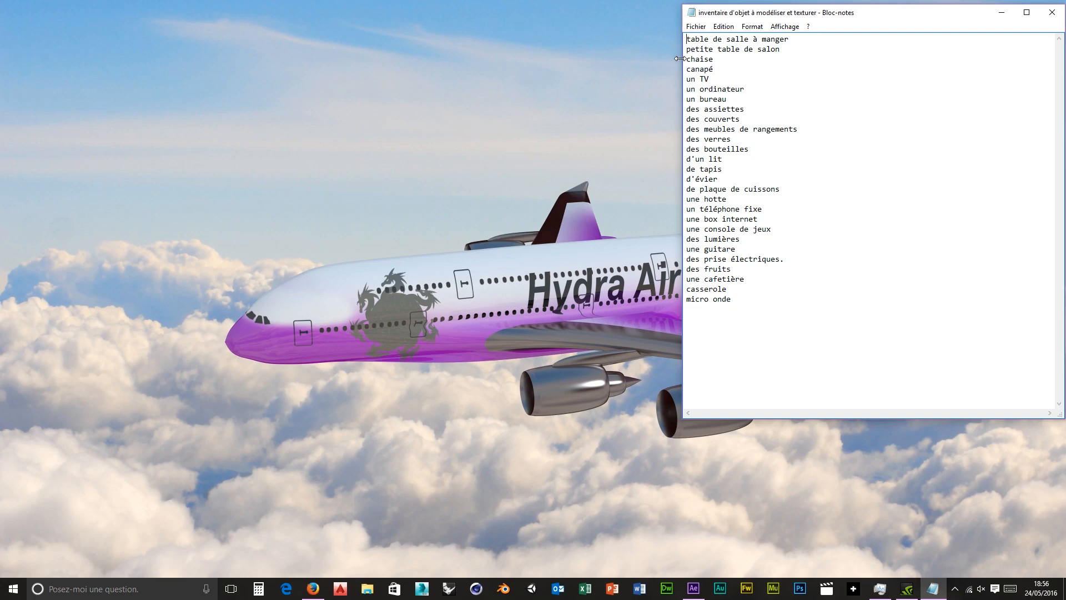
text(XX -)
drag(696, 39, 674, 43)
text(6)
key(BackSpace)
text(-_-)
key(BackSpace)
key(BackSpace)
key(BackSpace)
text(XX)
drag(910, 13, 1062, 3)
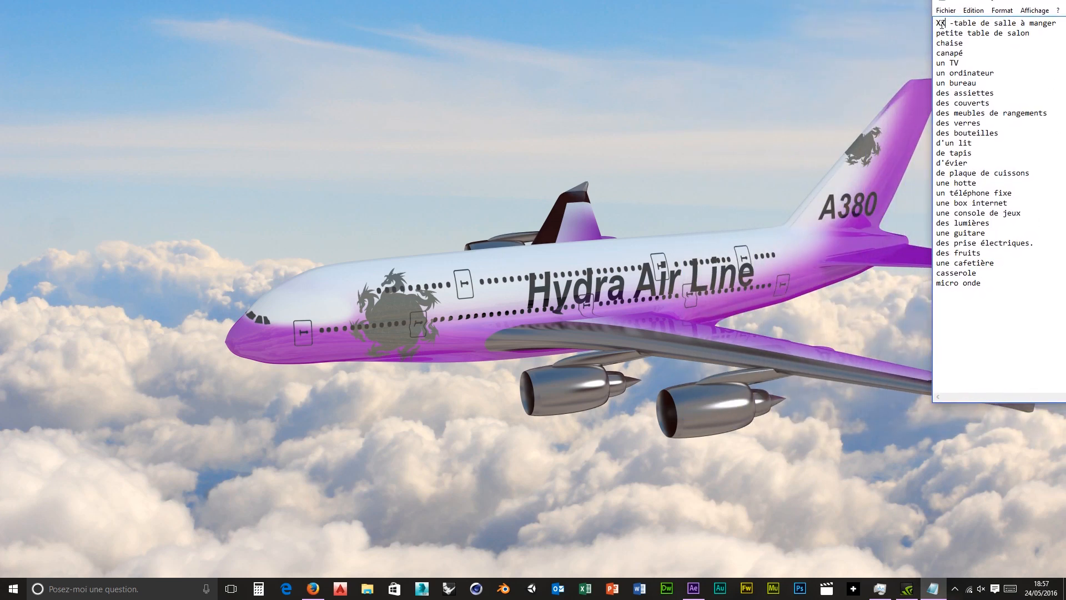
drag(1058, 23, 935, 23)
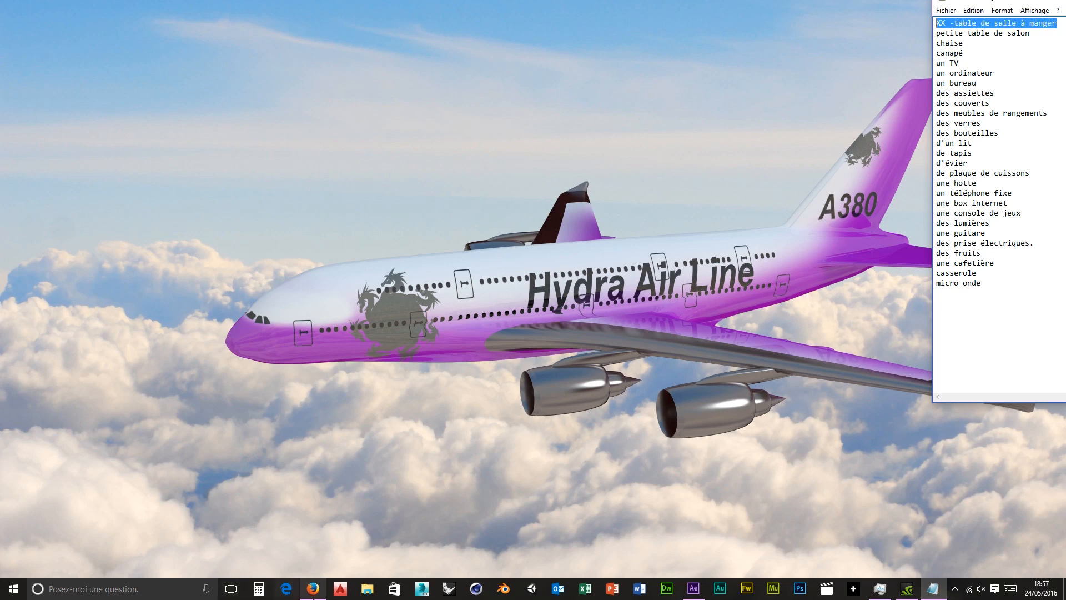
Step: Switch to Firefox and search Google Images for "table de salle à manger"
click(313, 588)
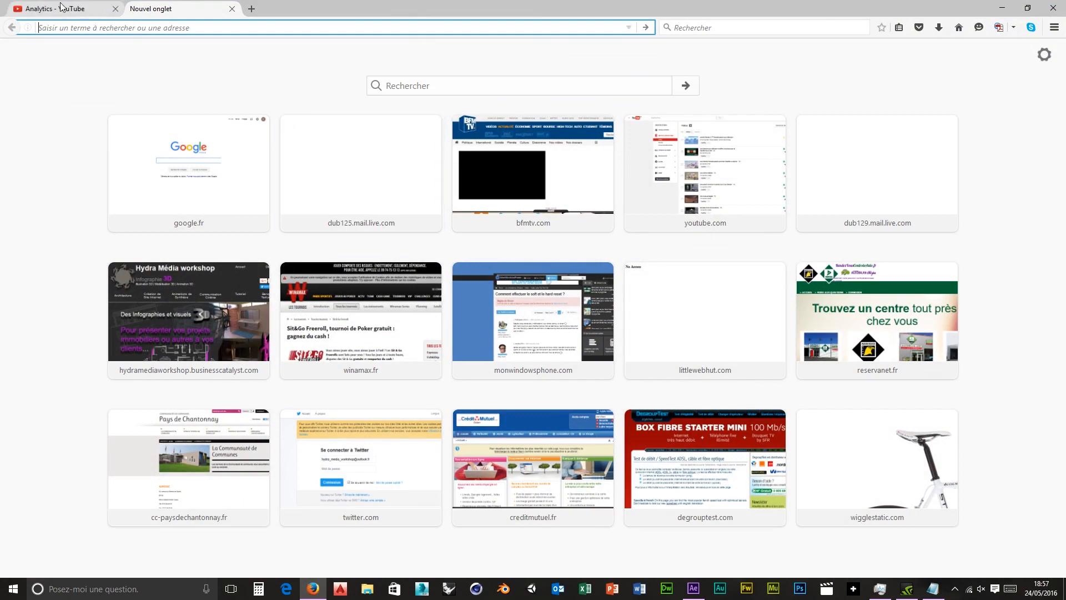
click(429, 89)
text(ta)
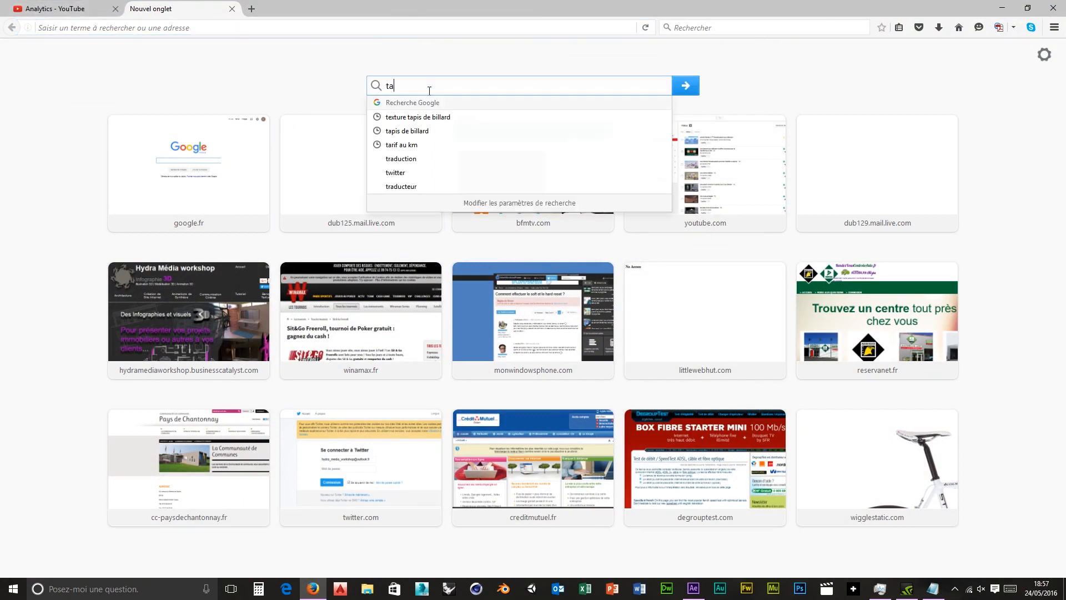
text(ble d)
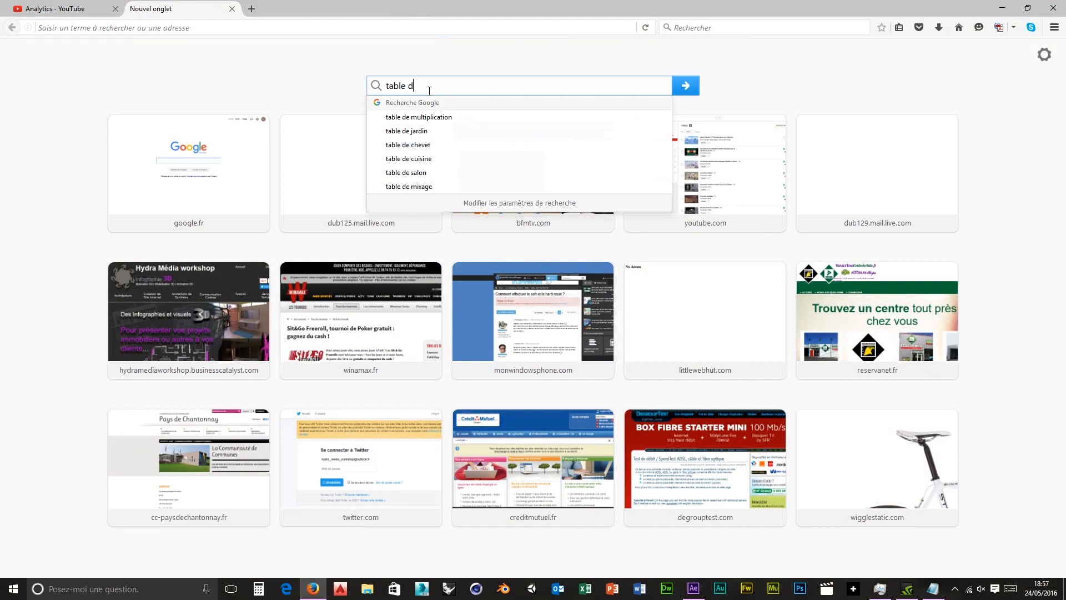
text(es)
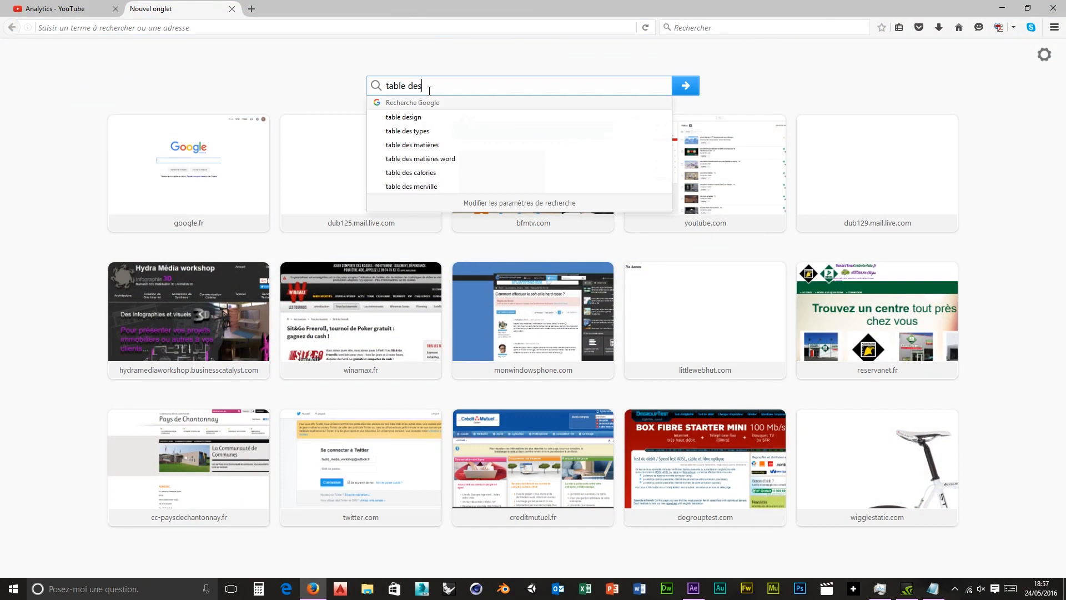
key(BackSpace)
text(sa)
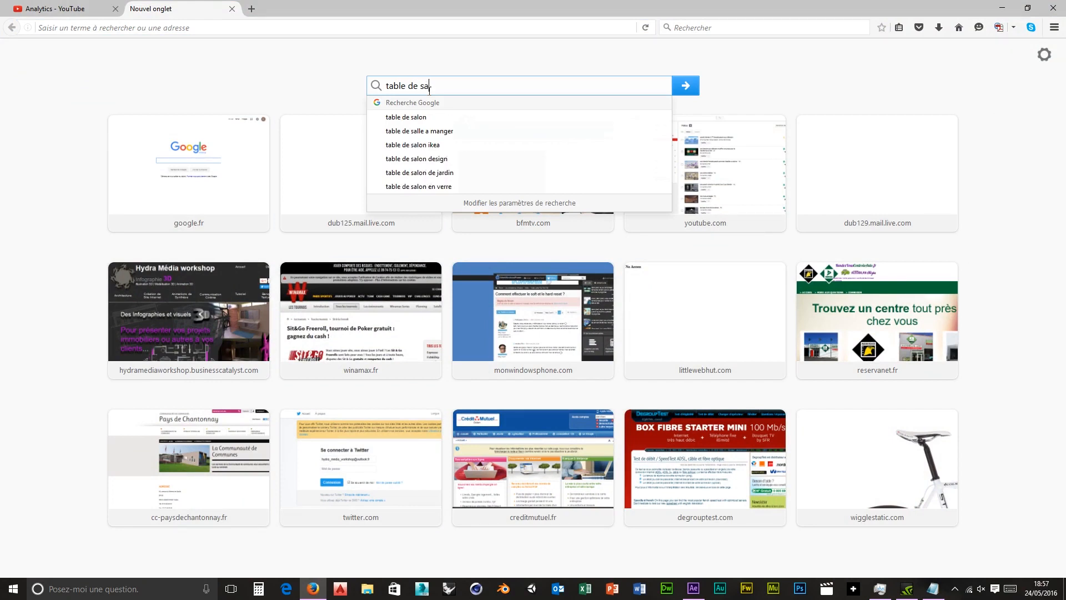
text(lle )
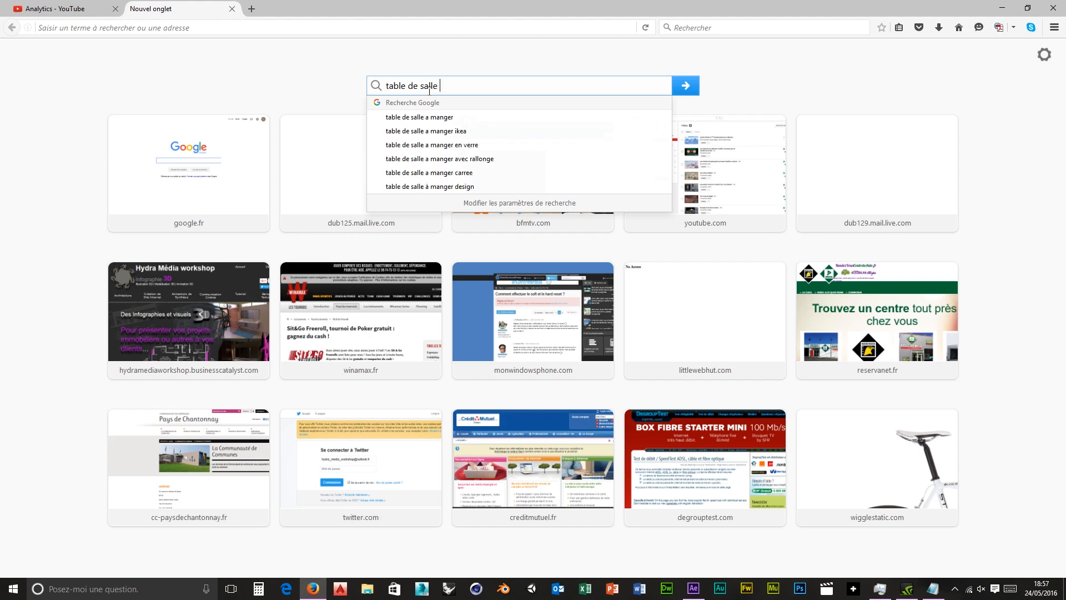
text(à manger)
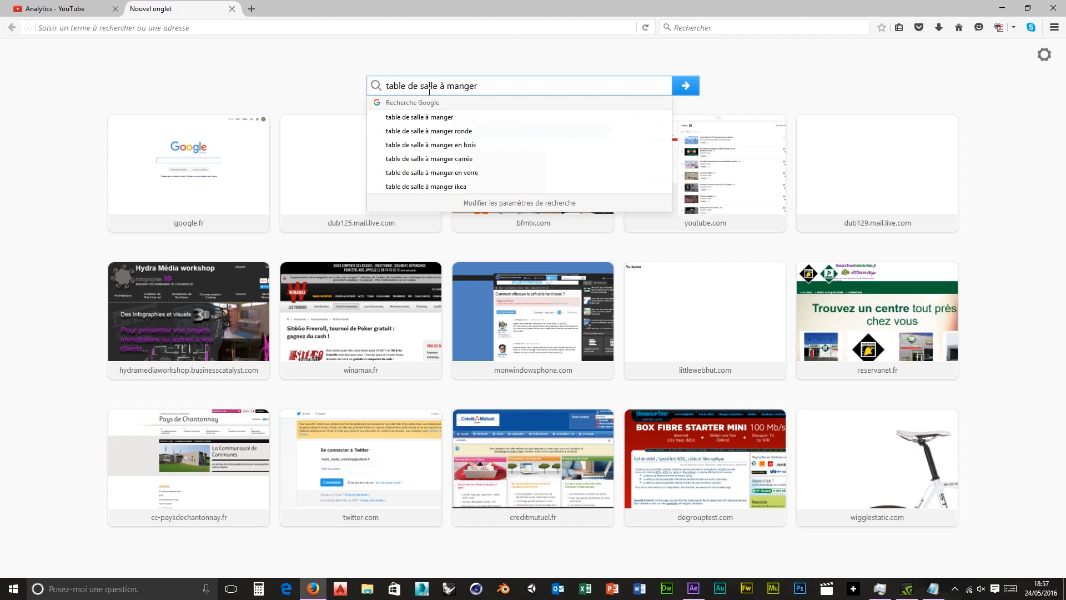
key(Return)
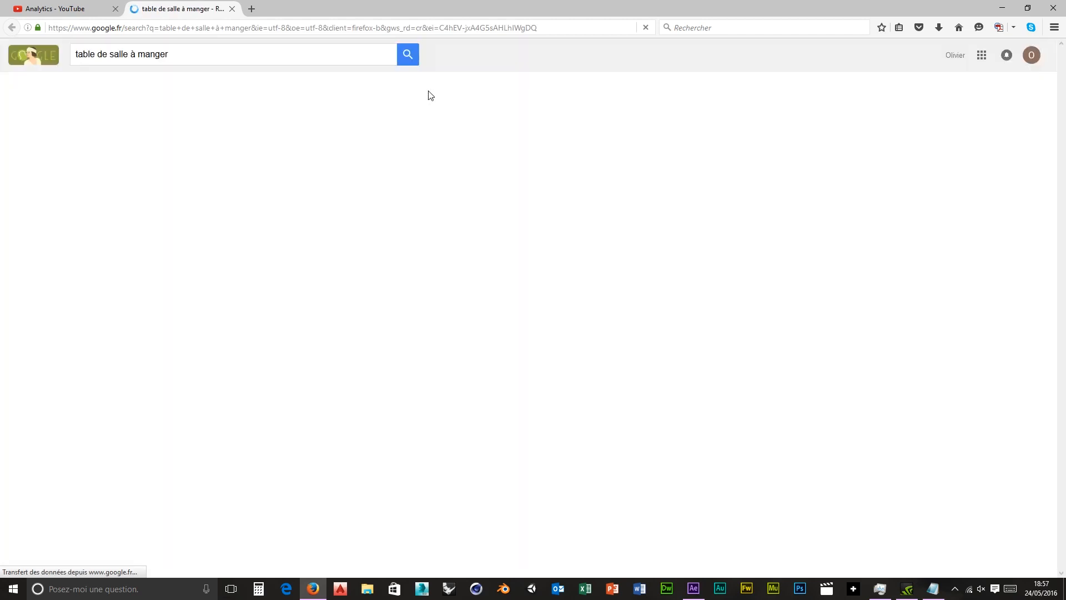
click(121, 88)
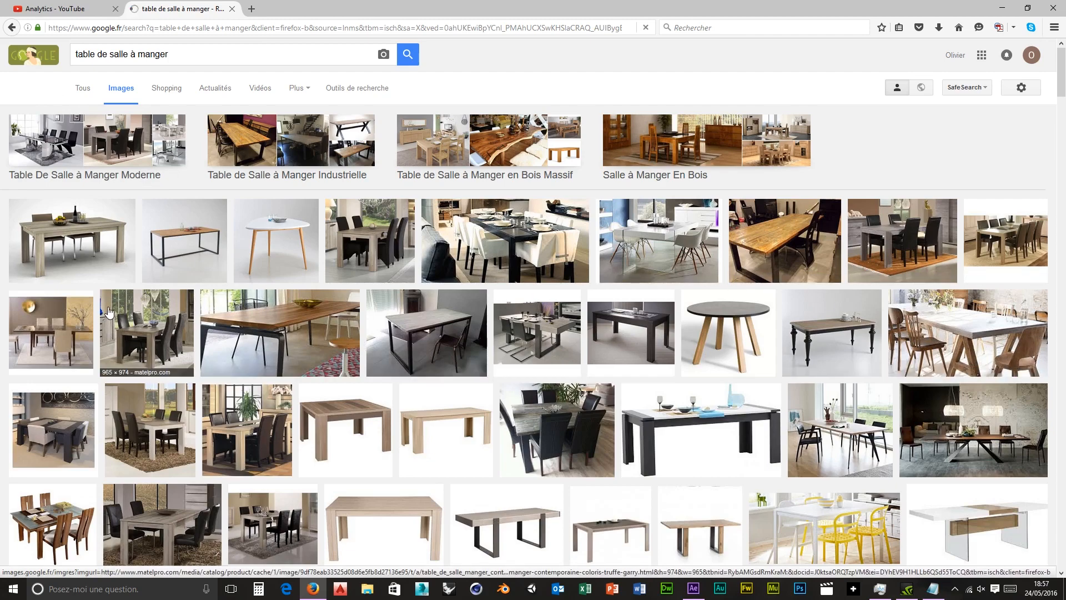
Step: Browse the dining table image results and narrow them to the suggested category "Table de Salle à Manger en Bois Massif"
scroll(109, 312, down, 5)
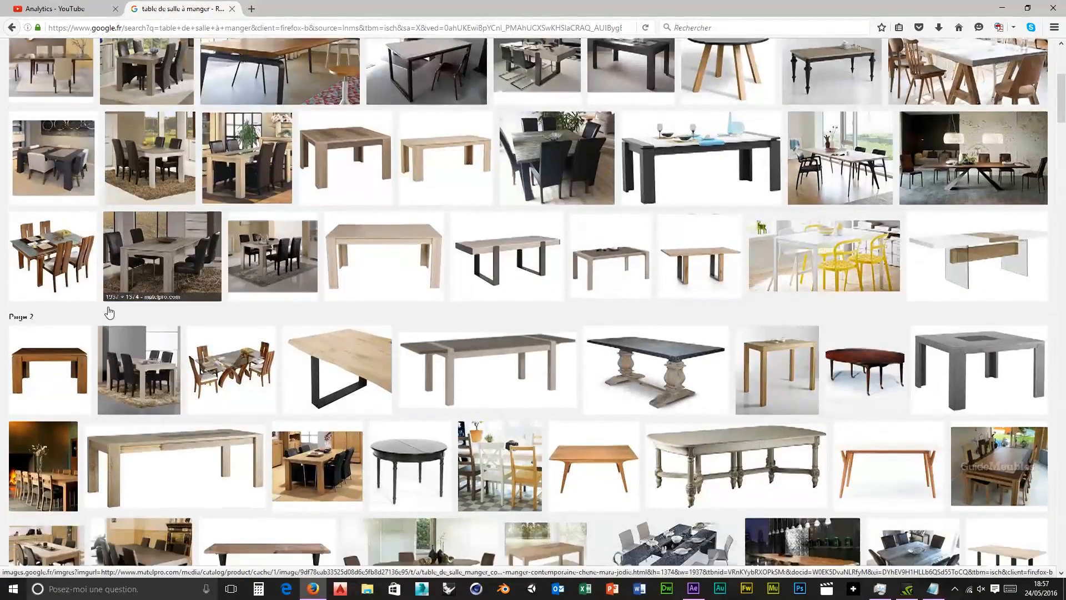
scroll(109, 312, down, 4)
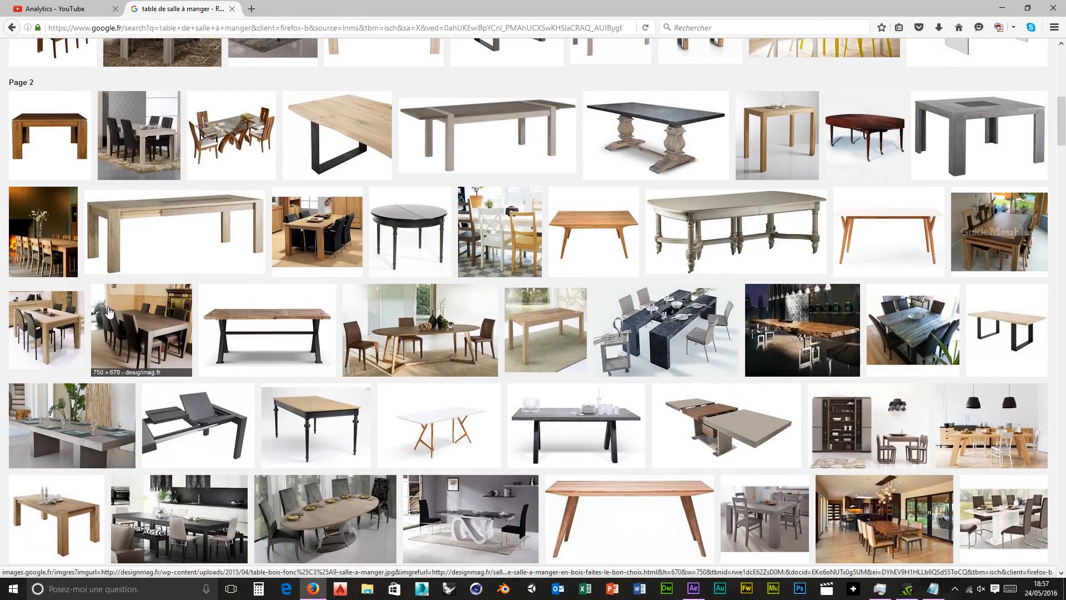
scroll(109, 312, down, 4)
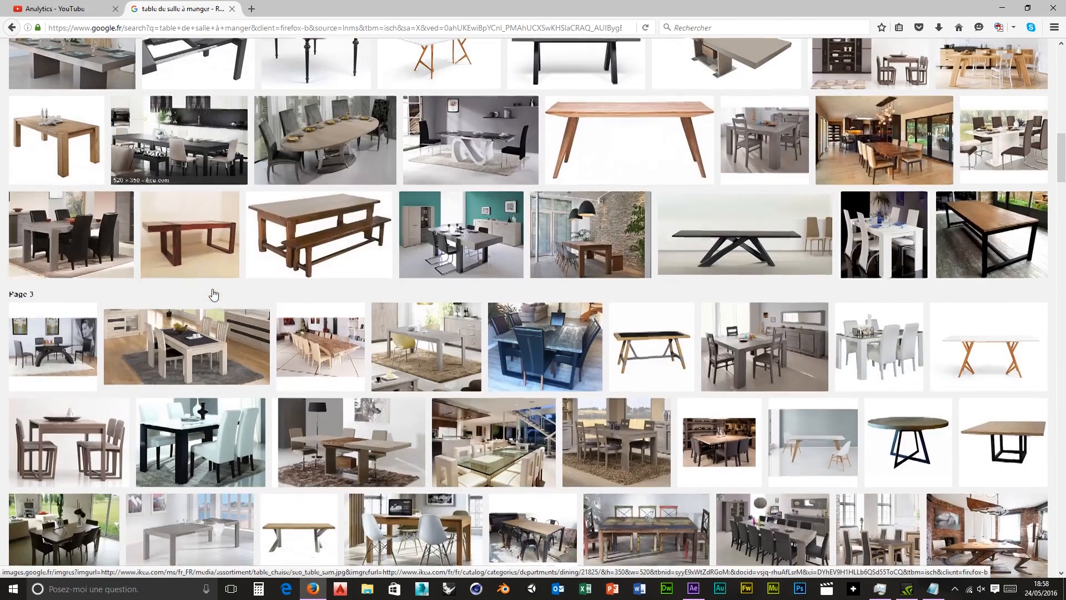
scroll(211, 292, down, 2)
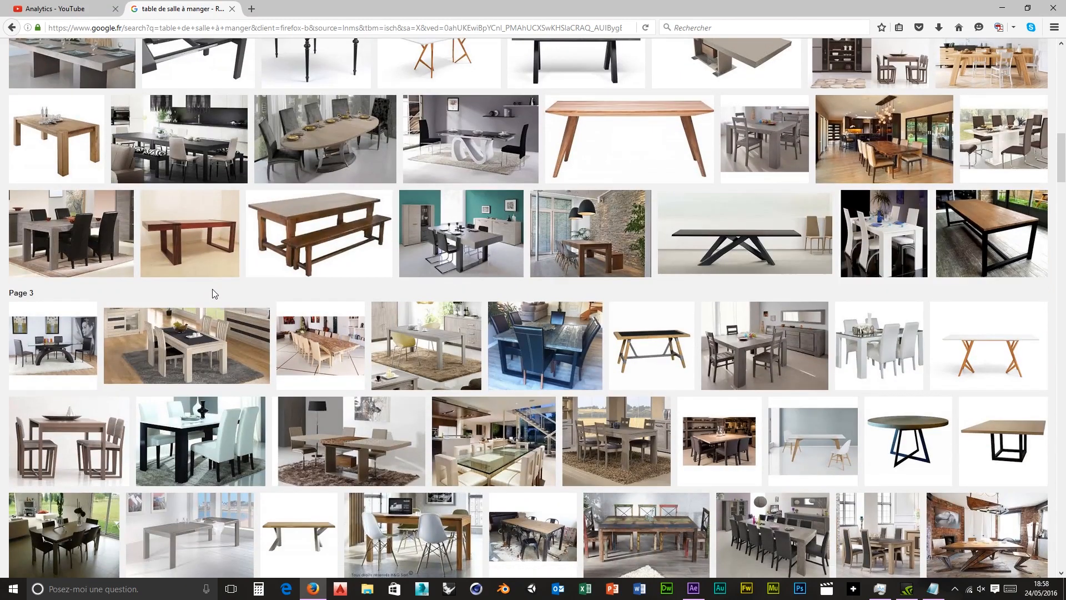
scroll(269, 319, up, 11)
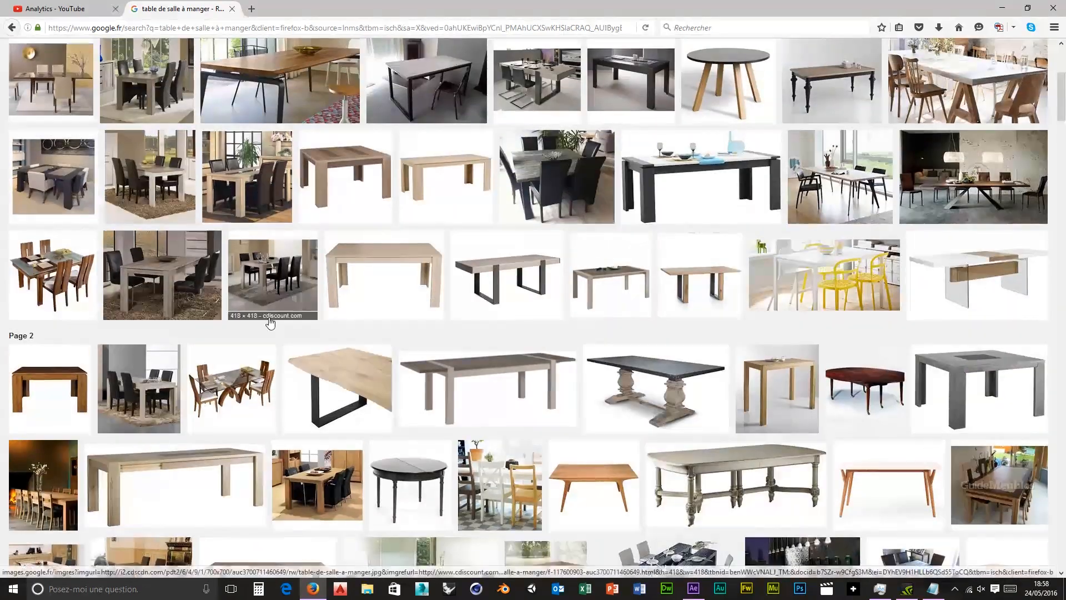
scroll(270, 322, up, 5)
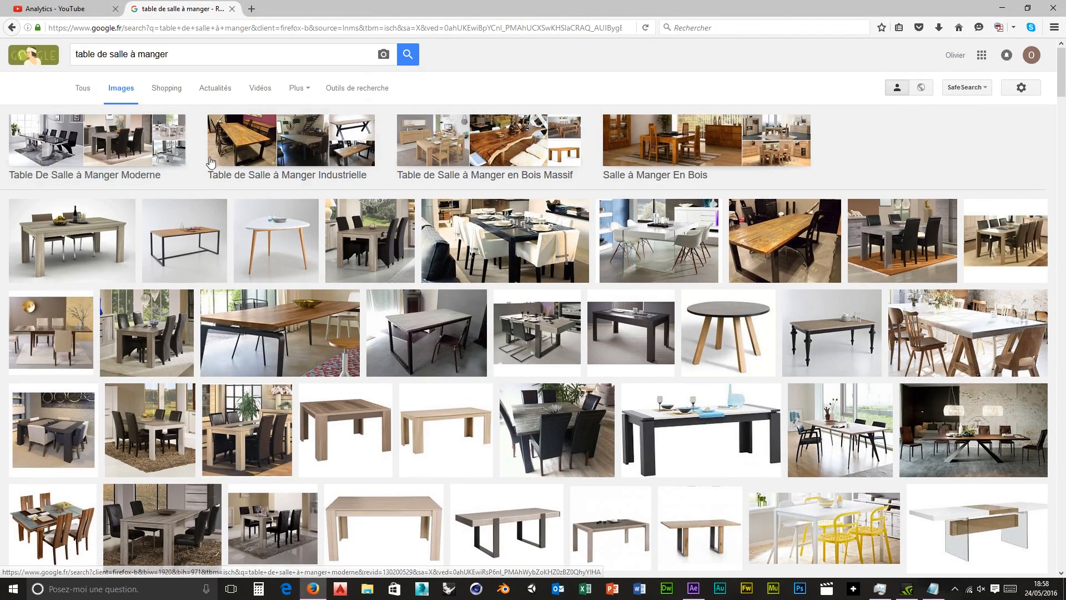
click(485, 156)
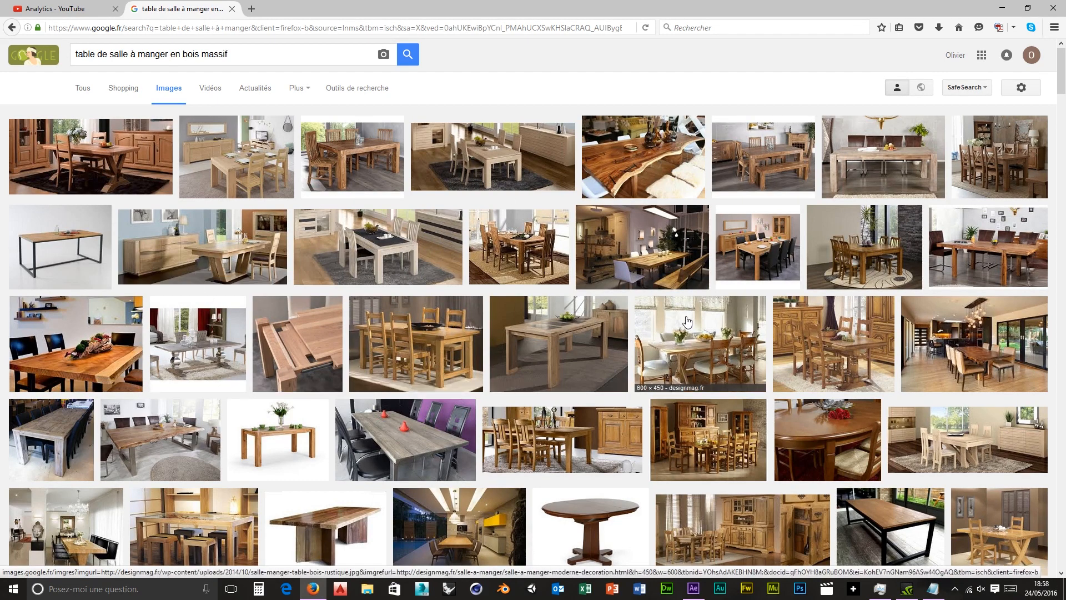
Step: Open the Deavita article on 28 rustic solid-wood dining tables from the image results and examine the table shapes in its photos
click(974, 358)
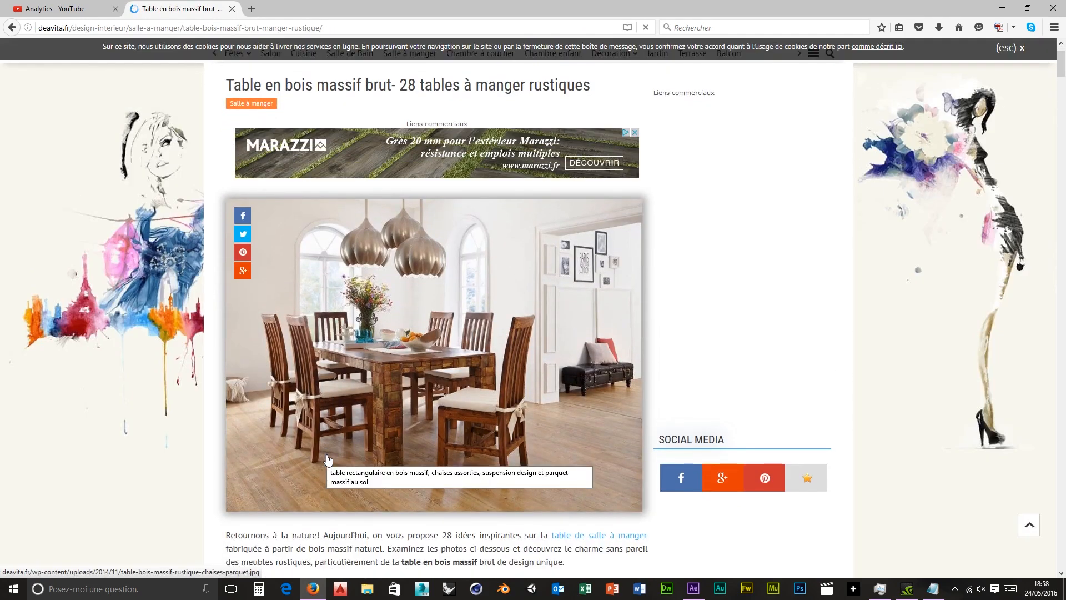
scroll(329, 459, down, 3)
scroll(328, 458, down, 3)
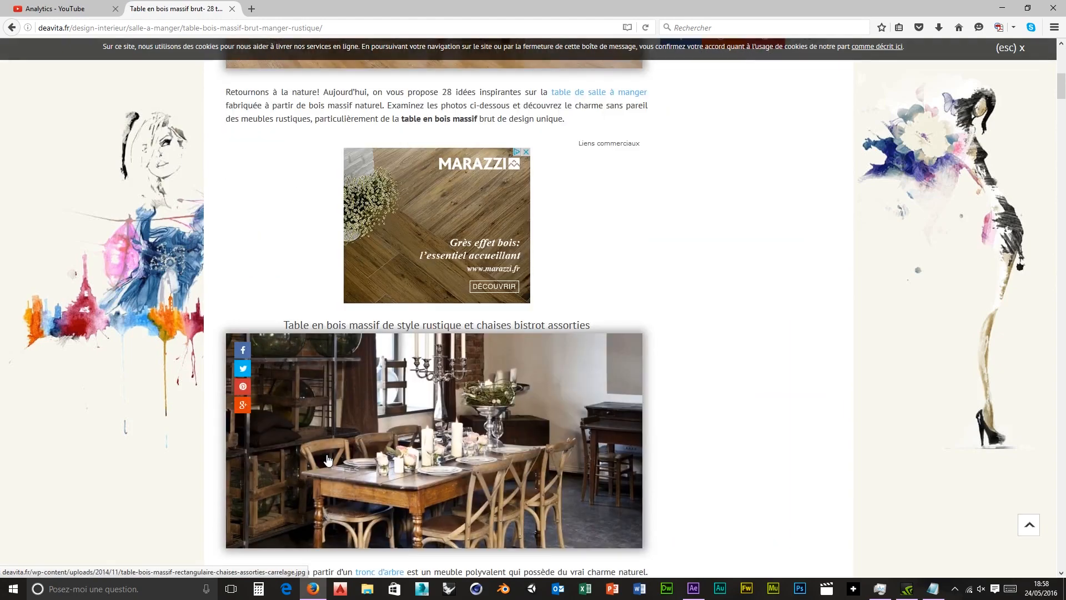
scroll(328, 459, down, 6)
scroll(328, 458, down, 6)
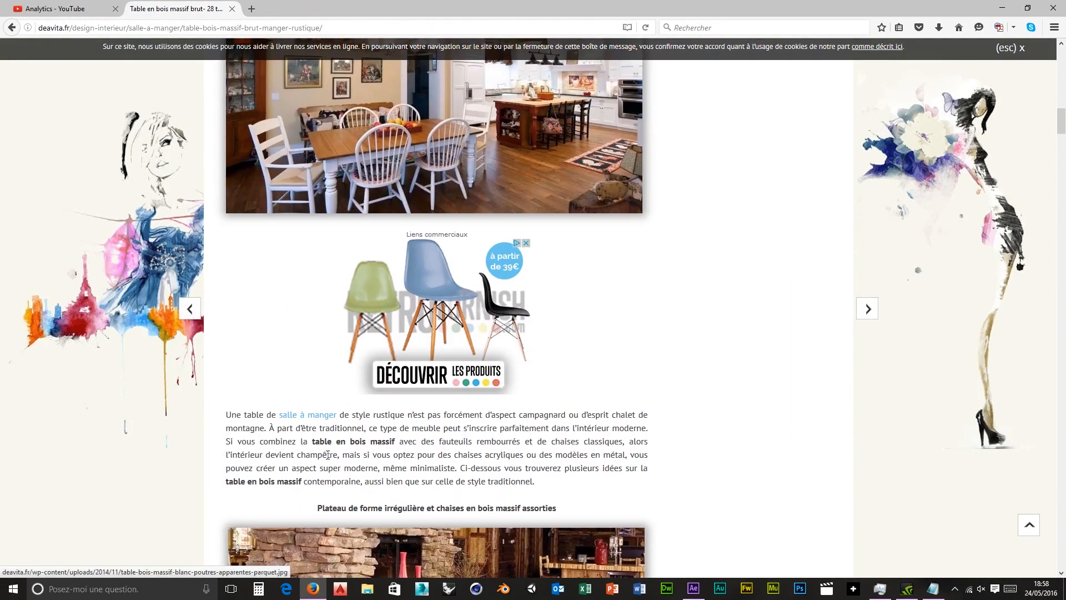
scroll(328, 459, down, 6)
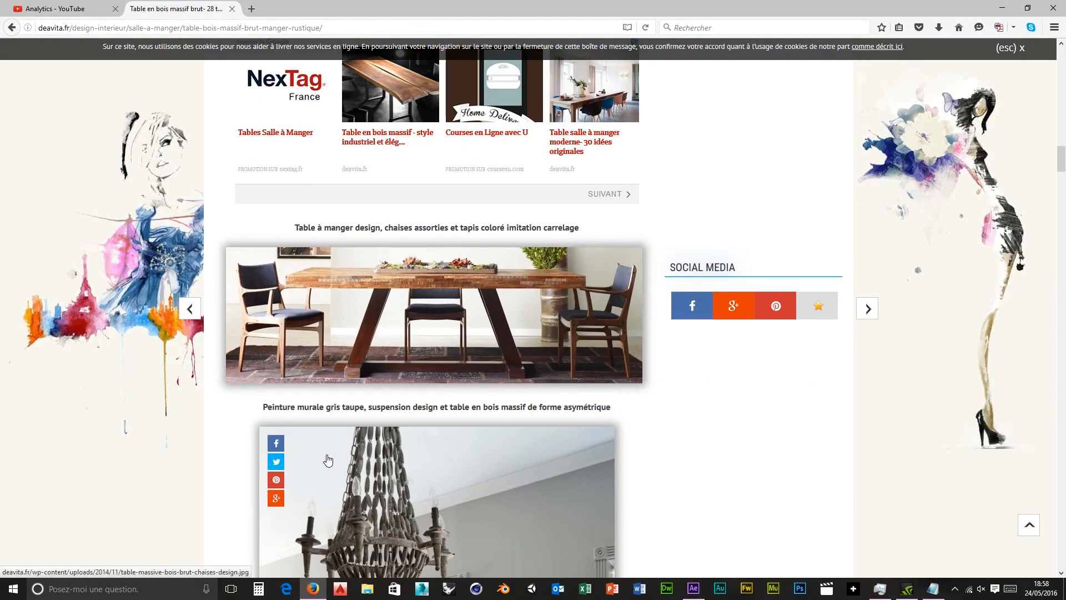
scroll(328, 459, down, 6)
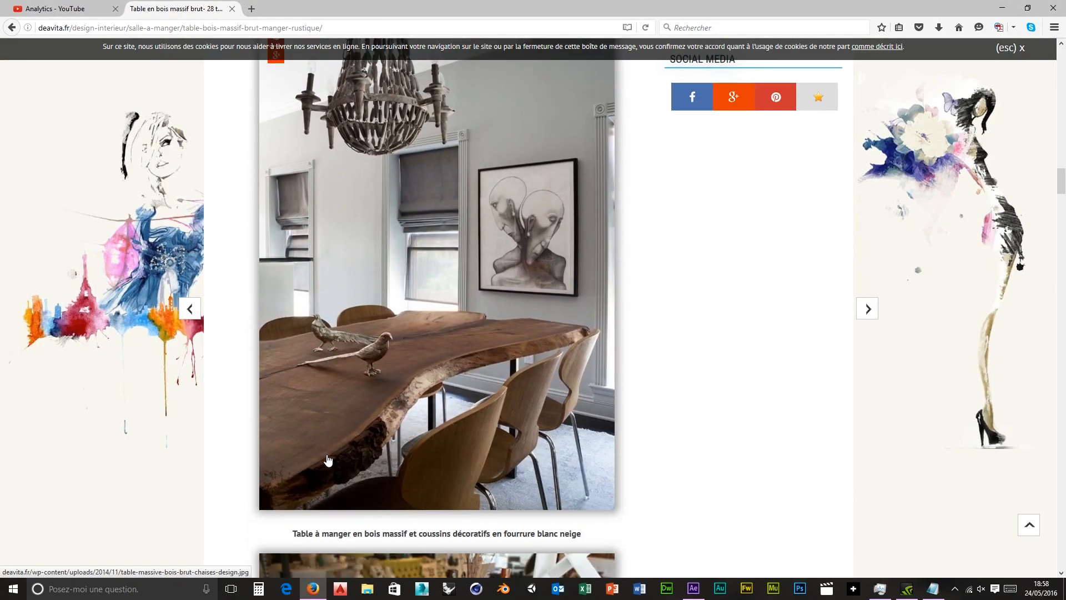
scroll(328, 459, down, 4)
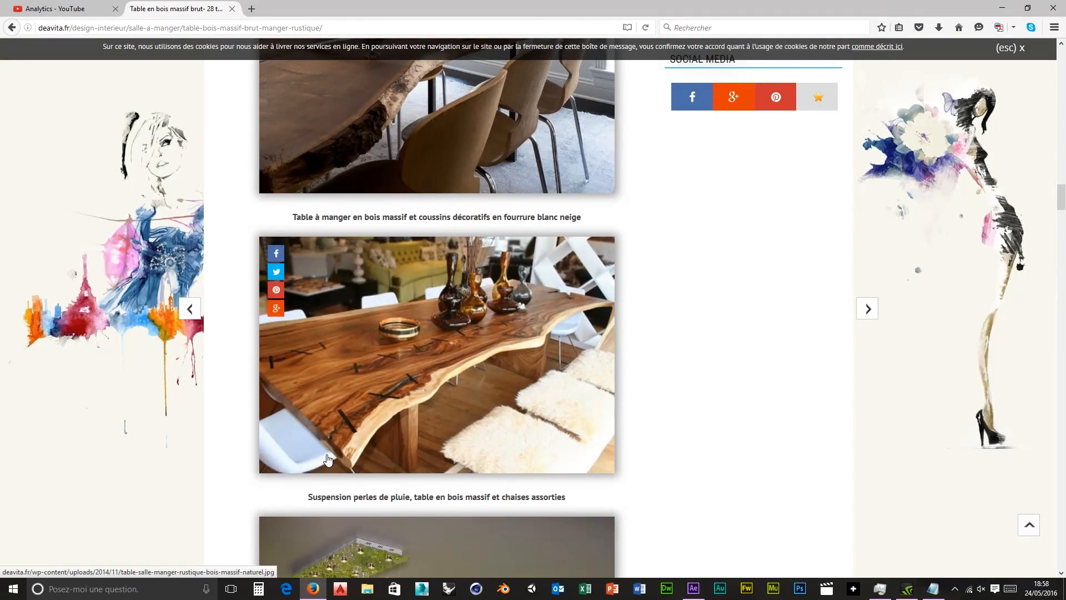
scroll(328, 459, down, 7)
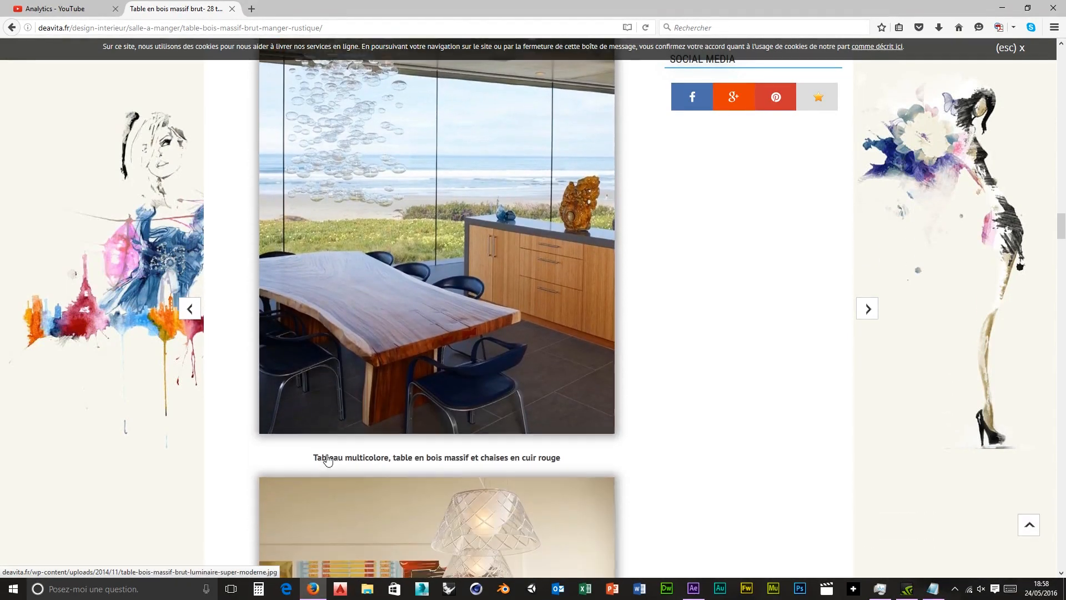
scroll(328, 460, up, 2)
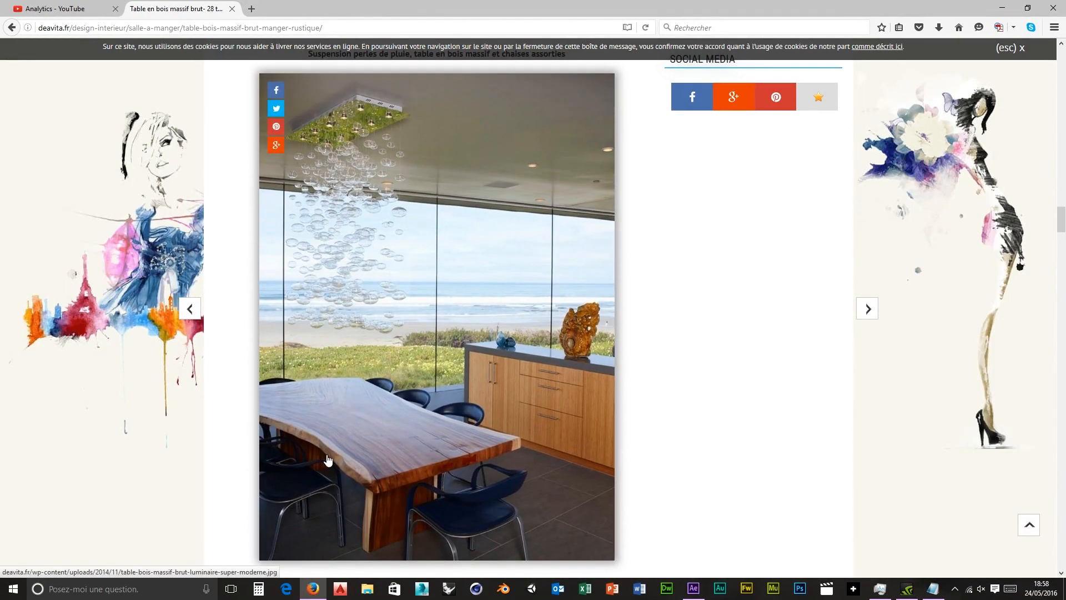
scroll(328, 459, down, 5)
scroll(351, 371, up, 5)
scroll(355, 364, down, 10)
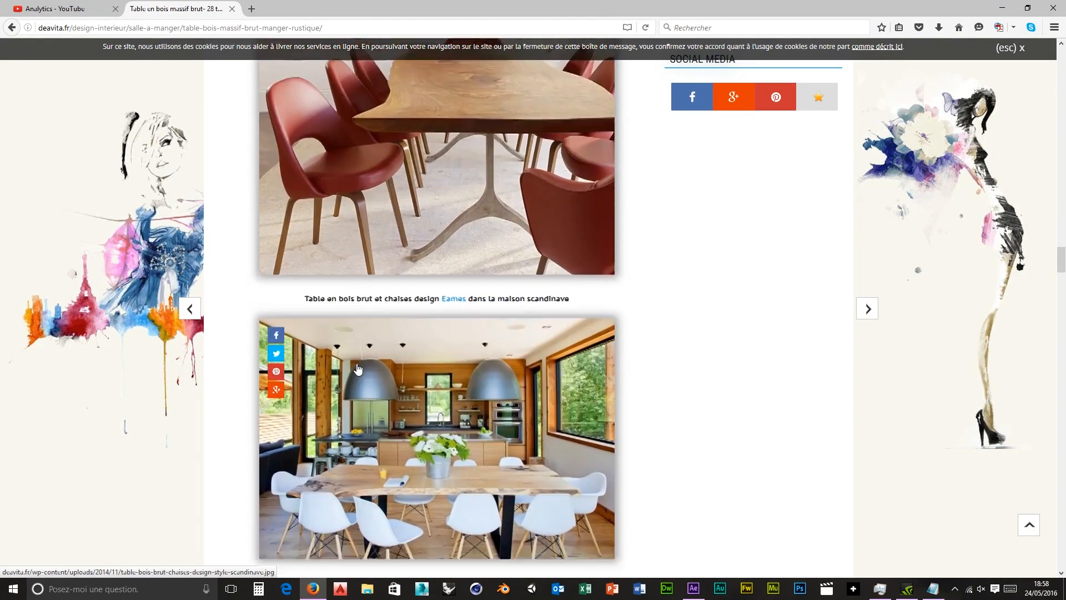
scroll(358, 370, down, 10)
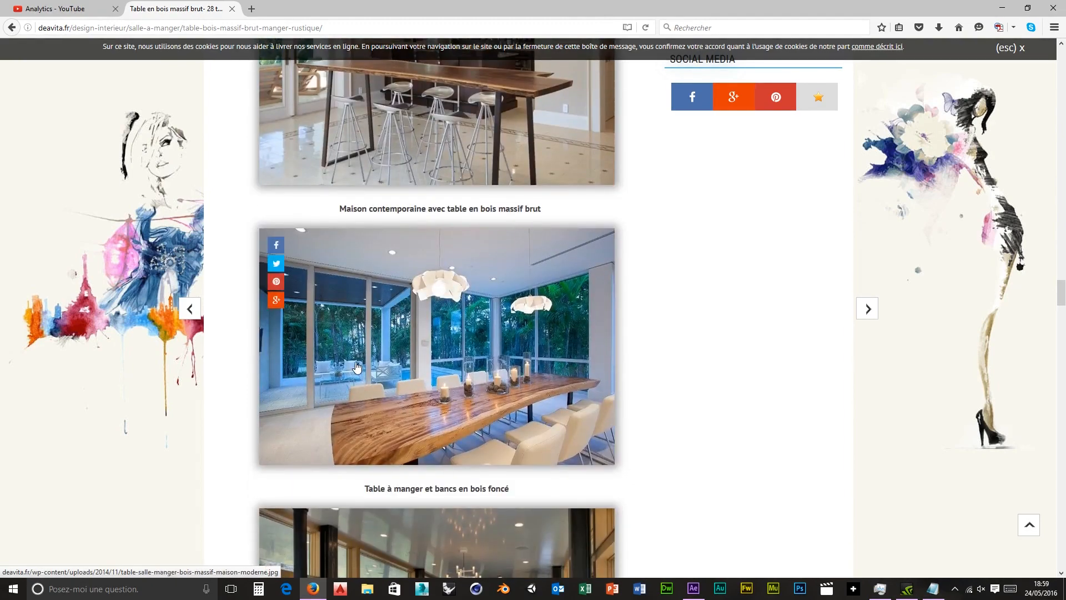
scroll(357, 367, up, 5)
Step: Leave the Deavita article and return to the Google Images results for "table de salle à manger"
click(12, 27)
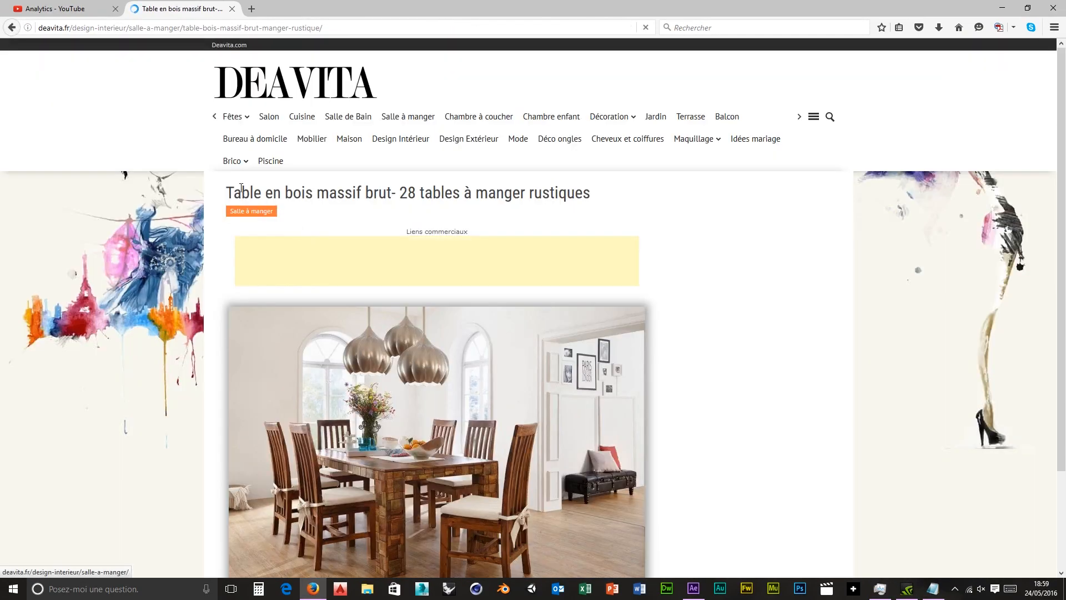
click(11, 28)
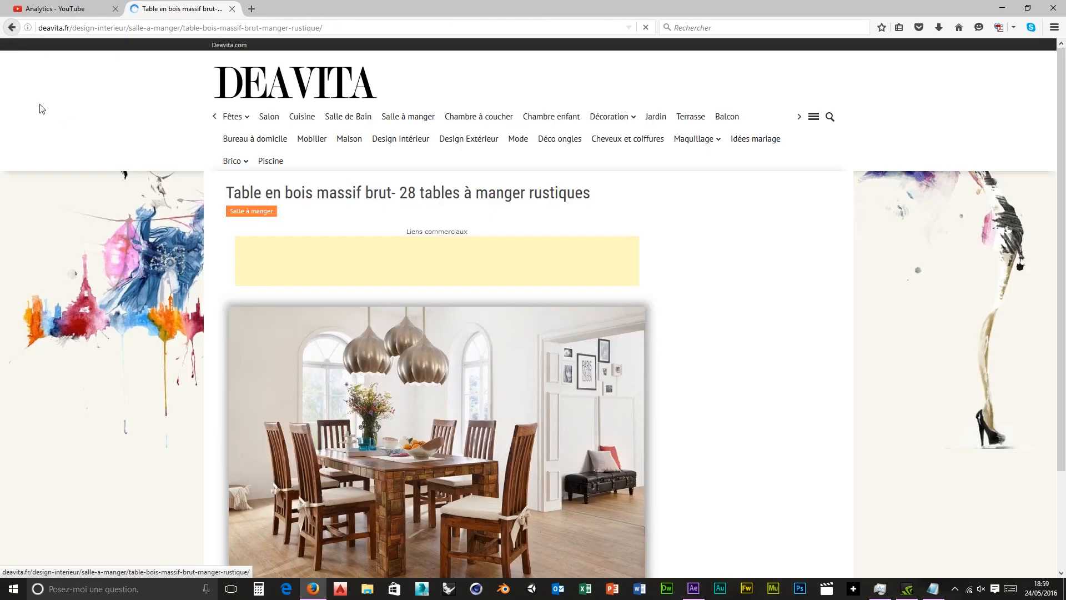
click(12, 29)
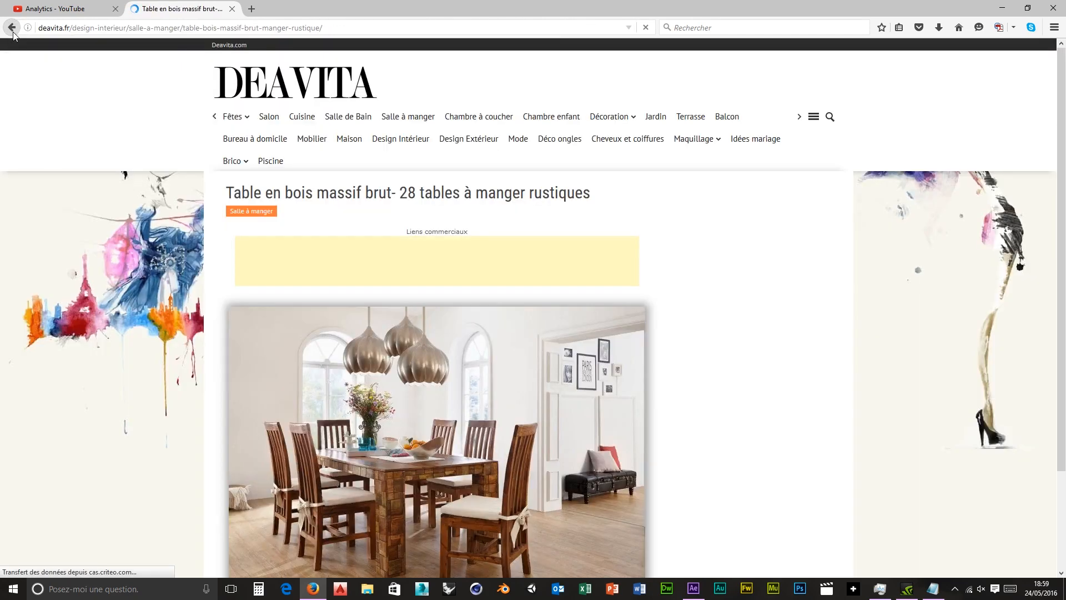
click(12, 31)
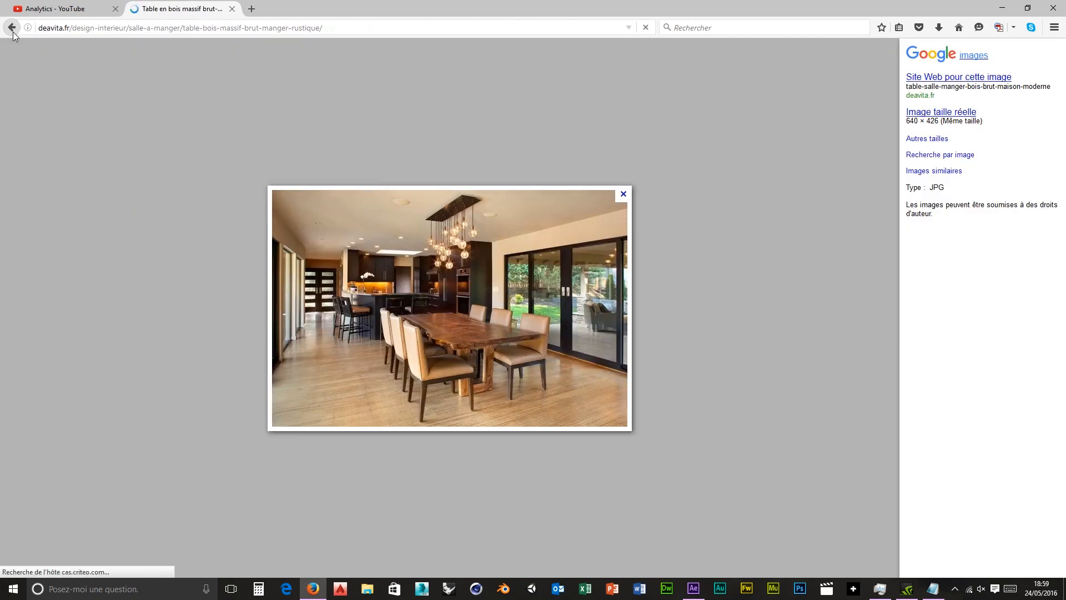
click(11, 31)
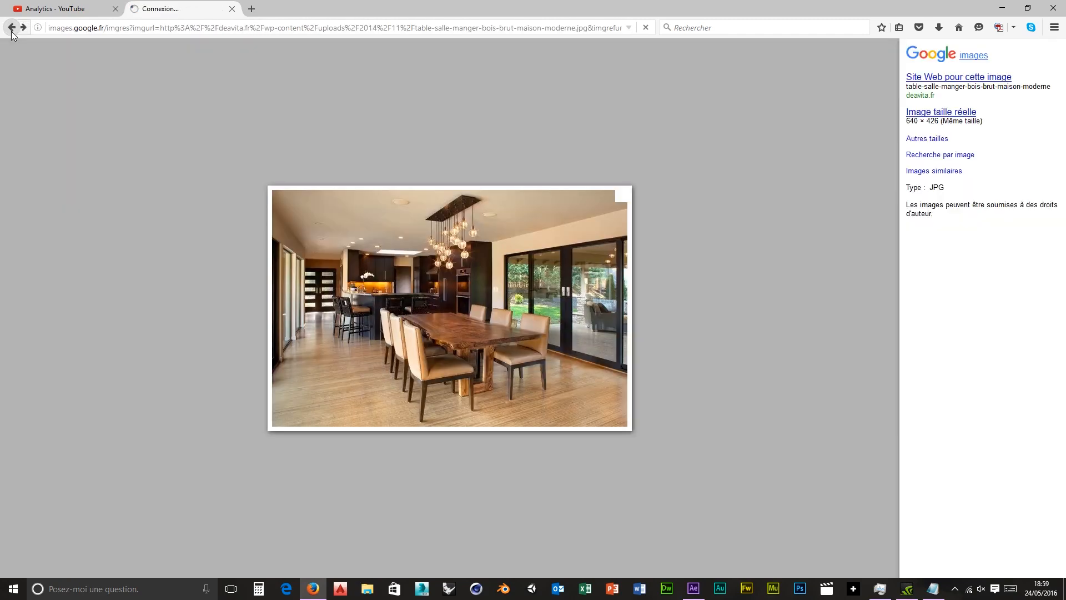
click(11, 31)
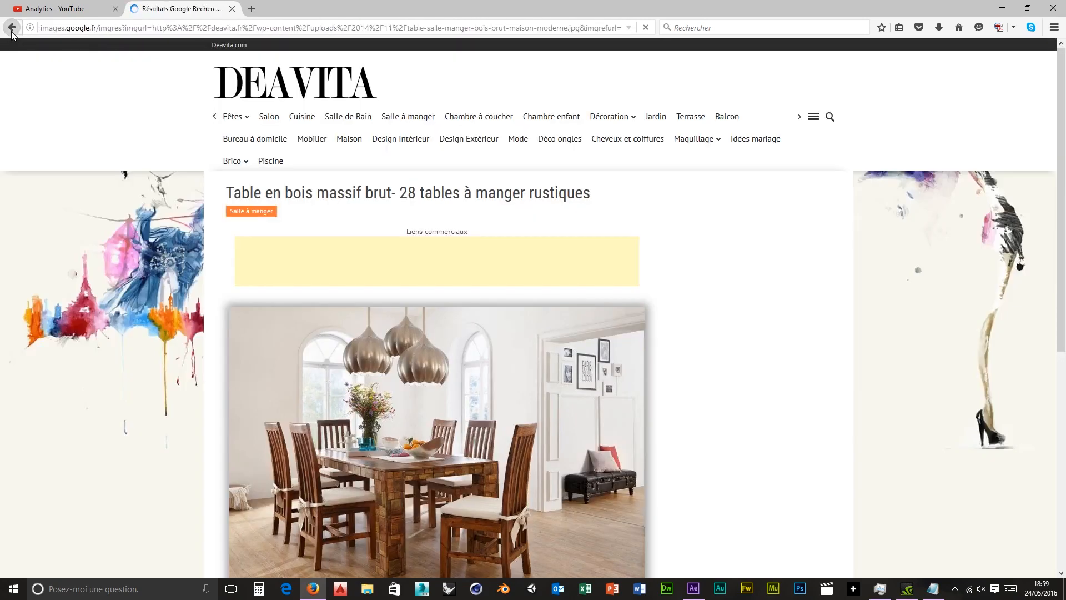
click(11, 31)
click(11, 32)
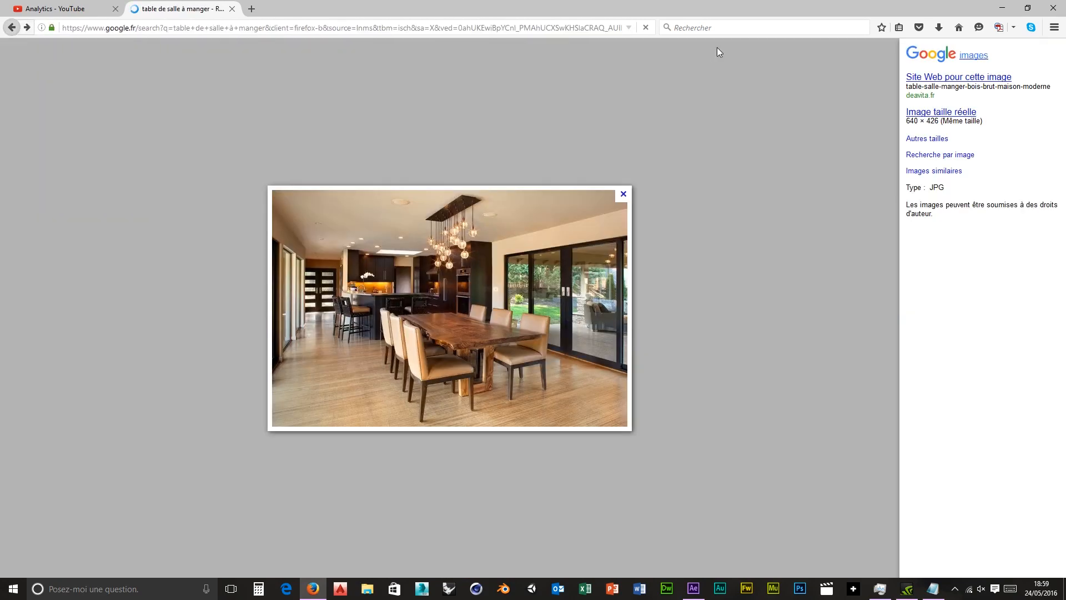
Step: Search Google Images for "table de salle à manger design"
click(711, 31)
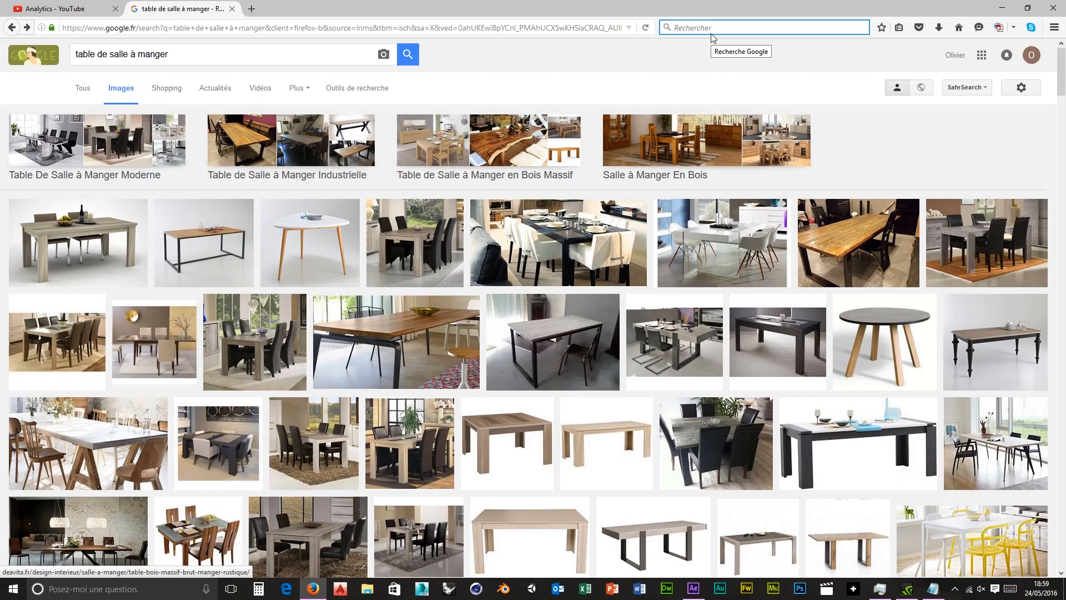
text(table d)
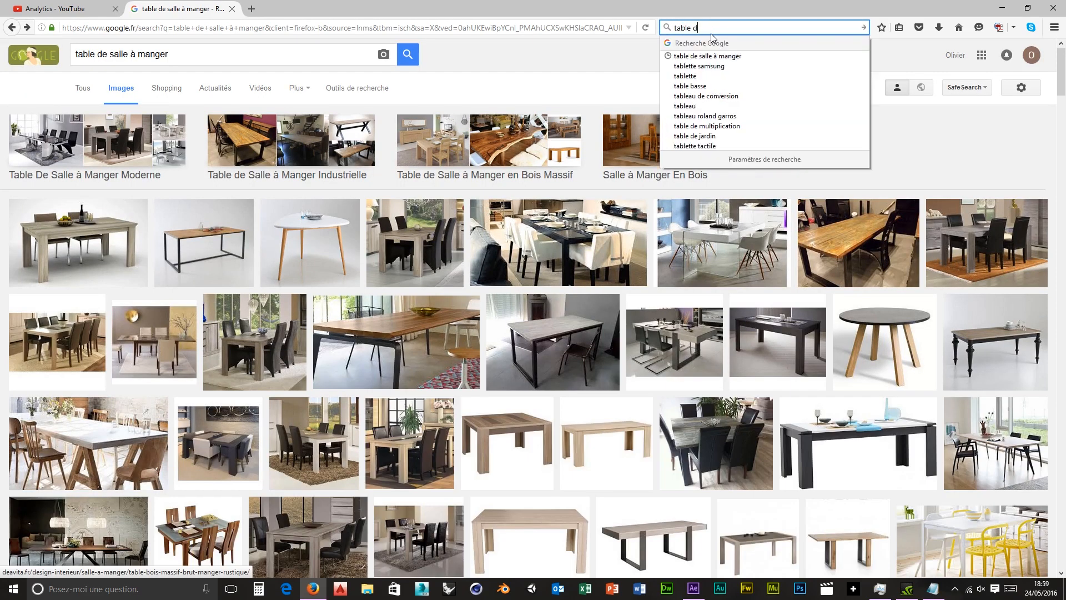
text(e sa)
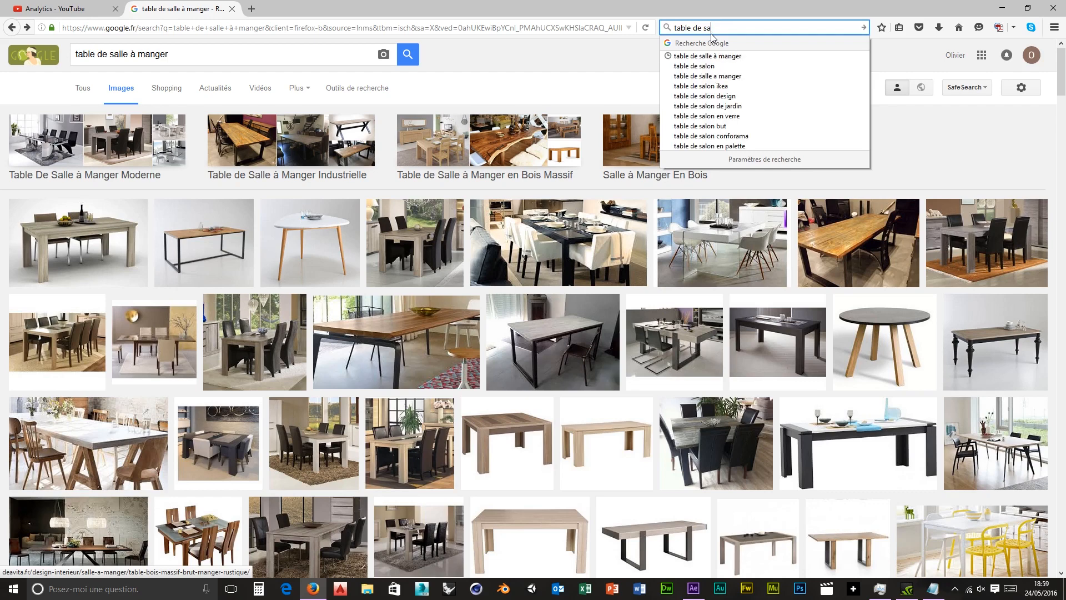
text(lle à)
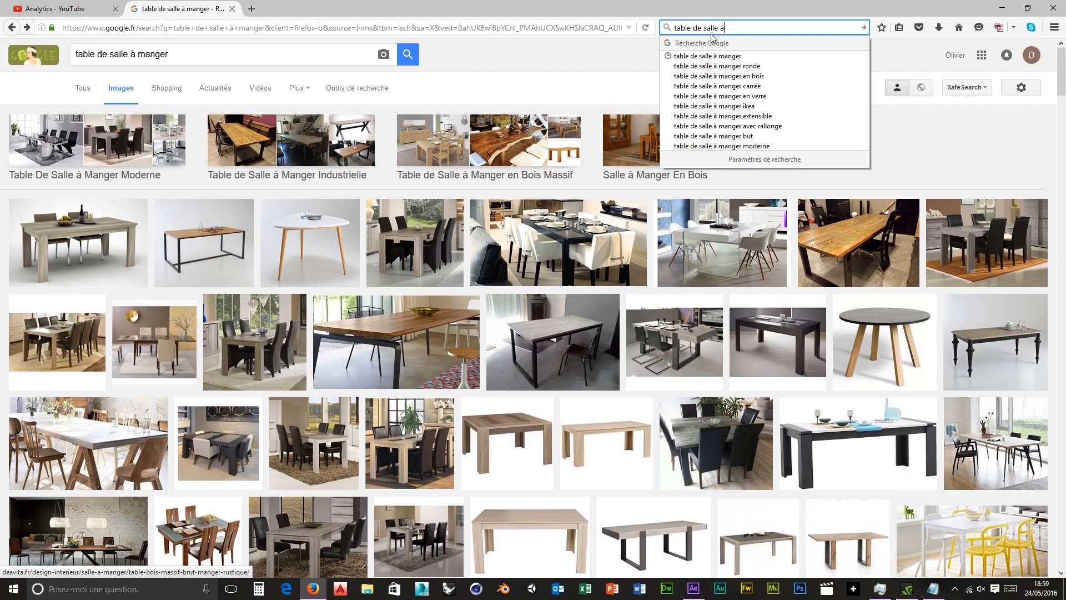
text( manger design)
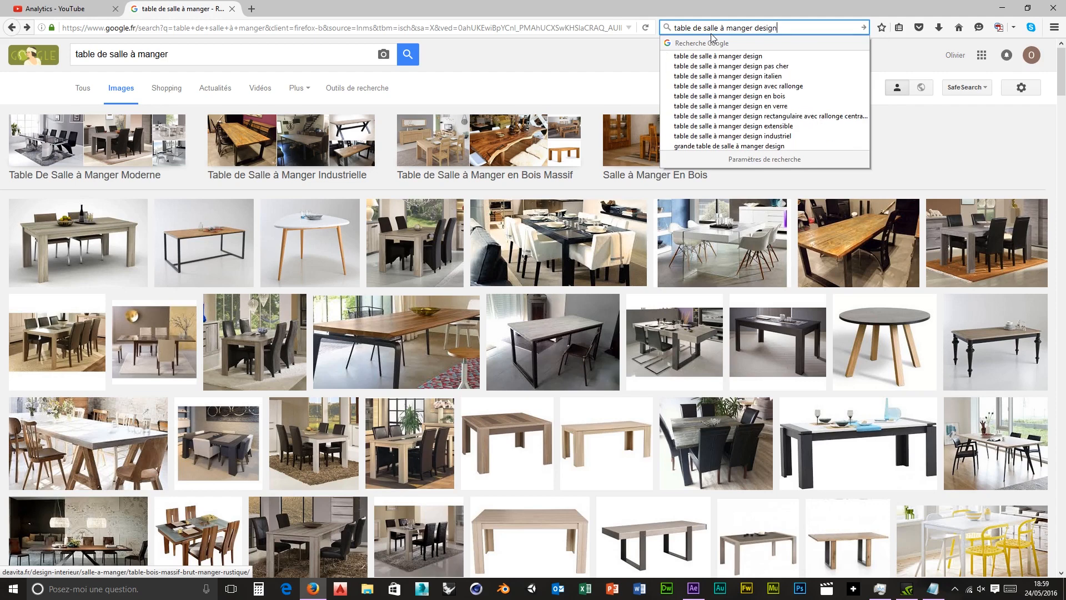
key(Return)
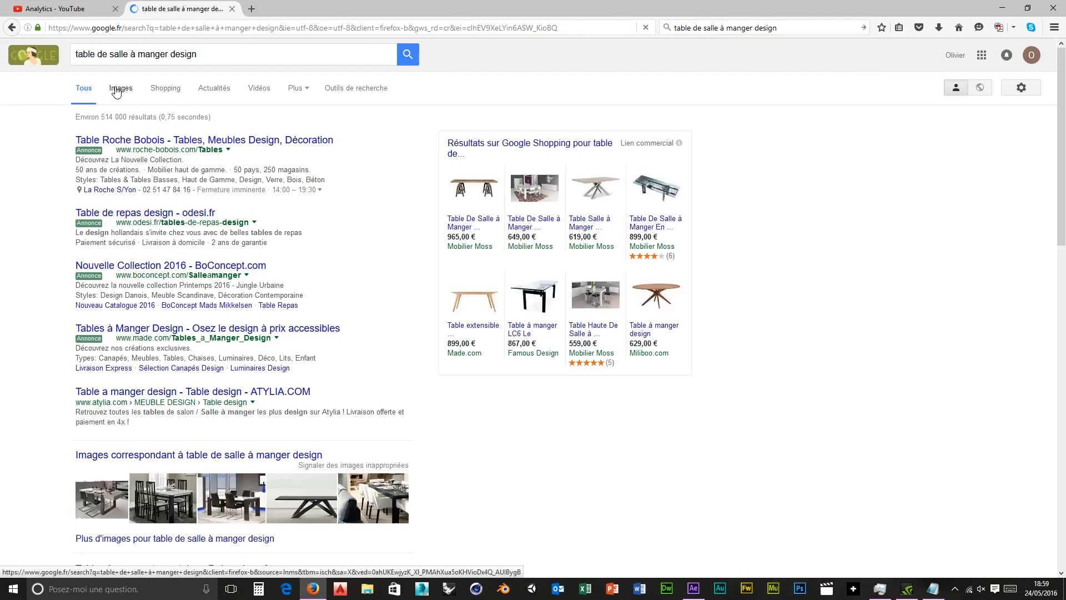
click(120, 88)
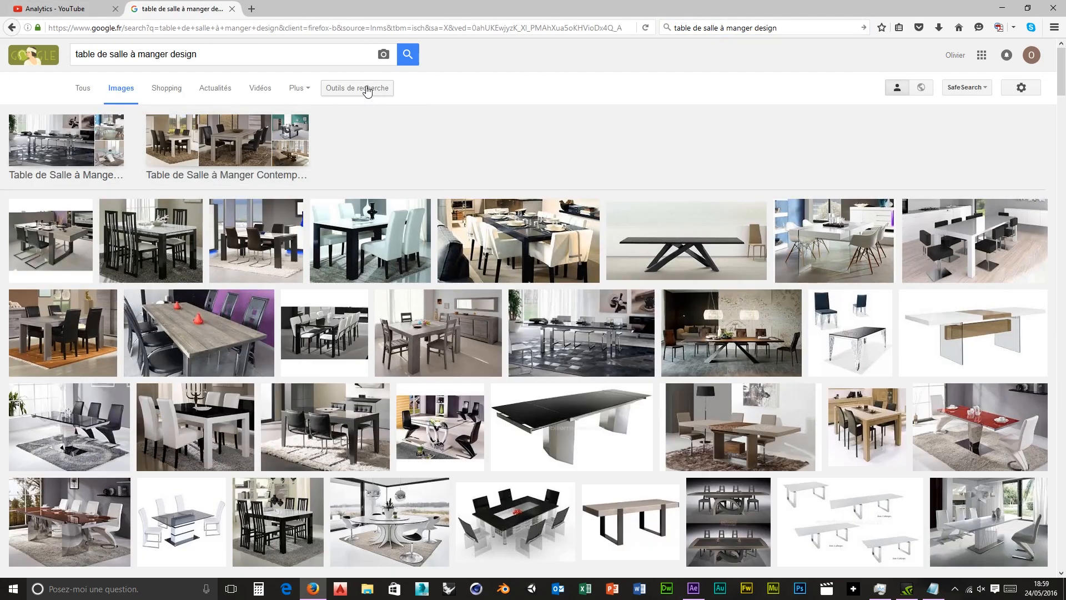
Step: Restrict the image results to sizes larger than 1600 × 1200 (2 Mpx)
click(341, 92)
click(82, 118)
mouse_move(139, 199)
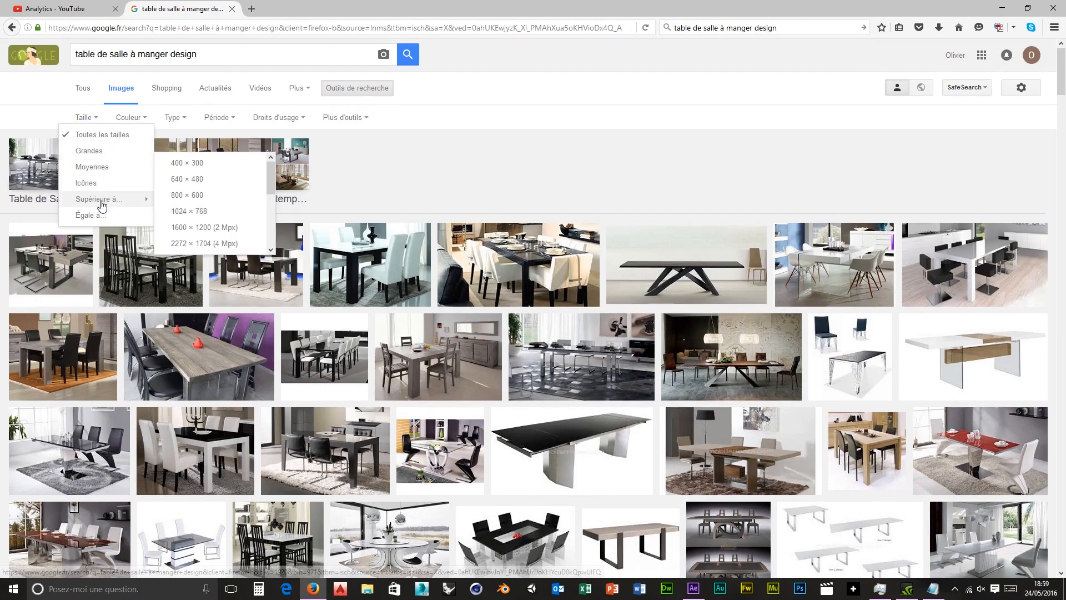
click(192, 228)
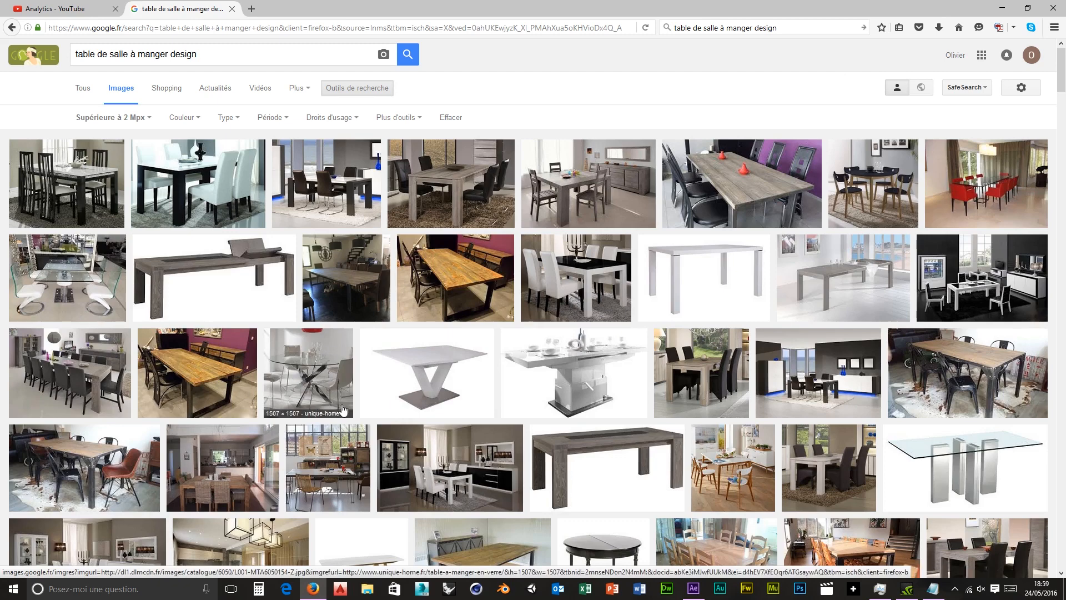
Step: Preview the round glass table with crossed chrome legs and examine the other designer dining tables in the image results
click(294, 375)
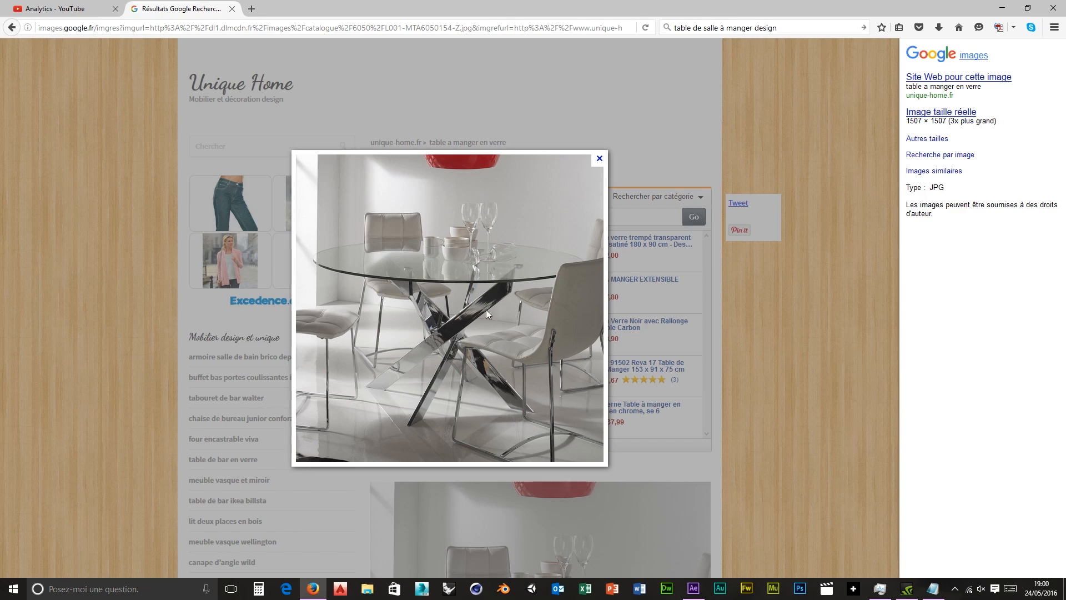
click(12, 28)
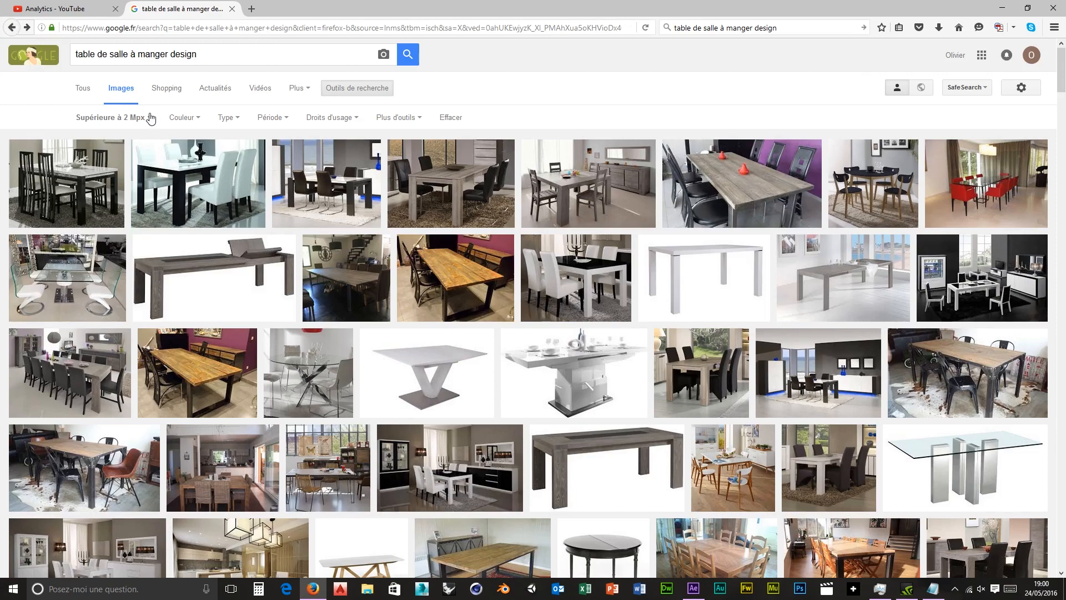
scroll(234, 187, down, 2)
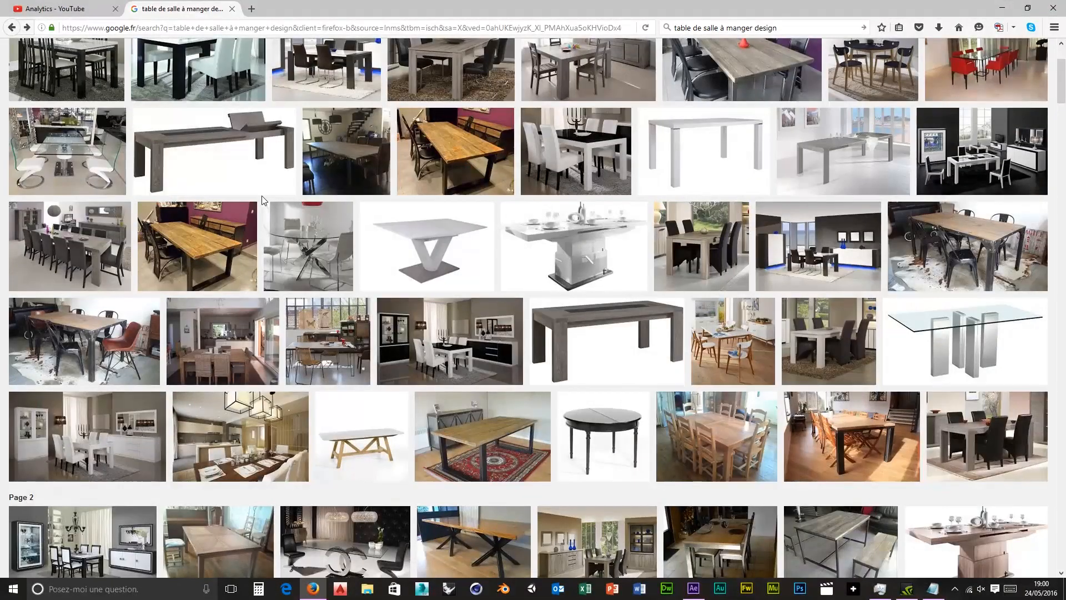
scroll(261, 195, down, 1)
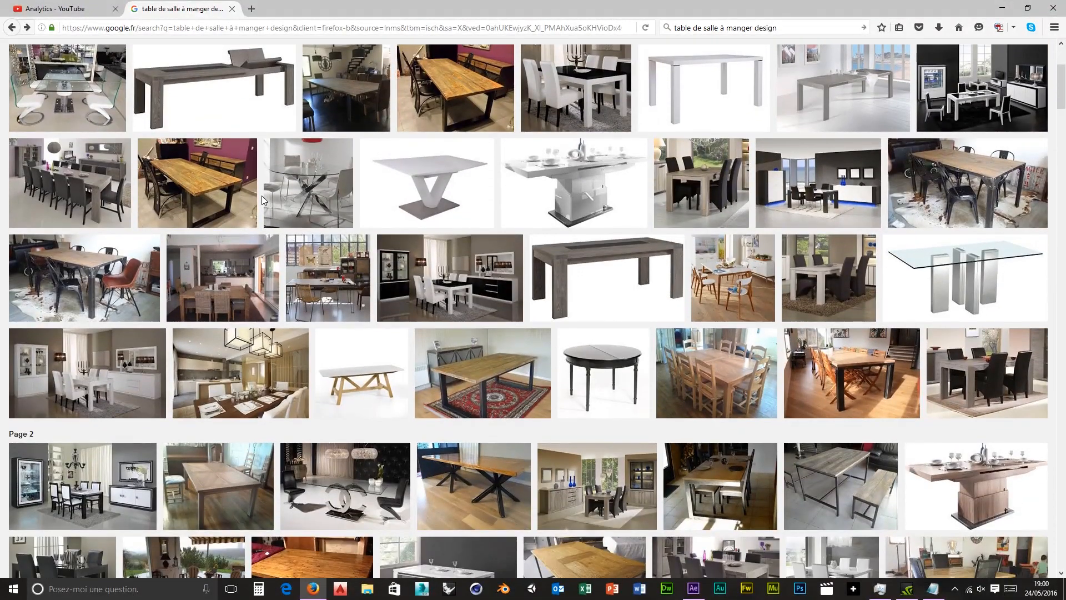
scroll(262, 195, down, 1)
scroll(261, 196, down, 4)
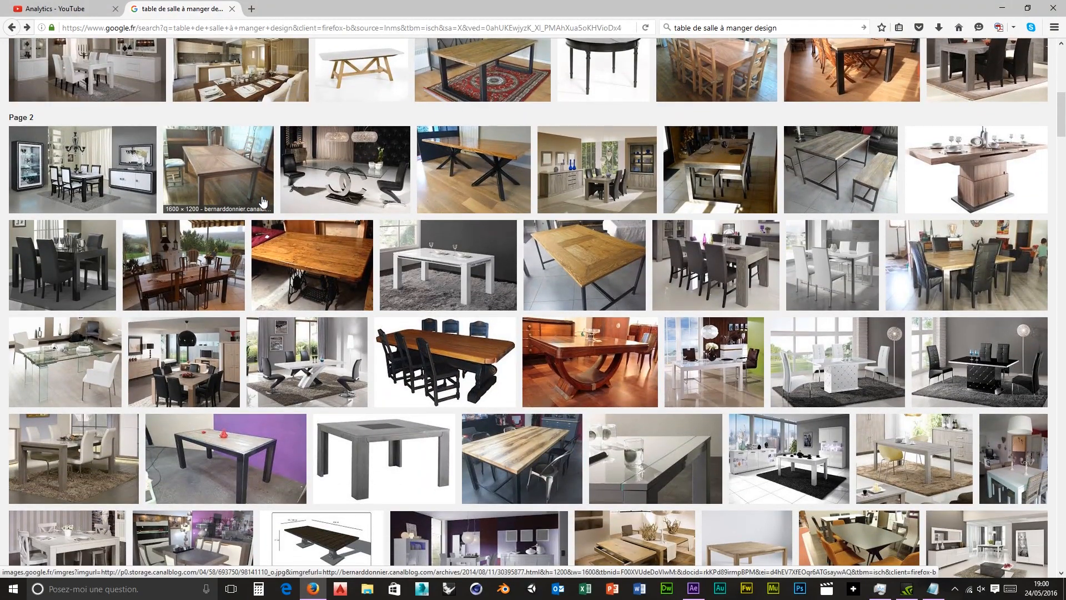
scroll(264, 201, down, 6)
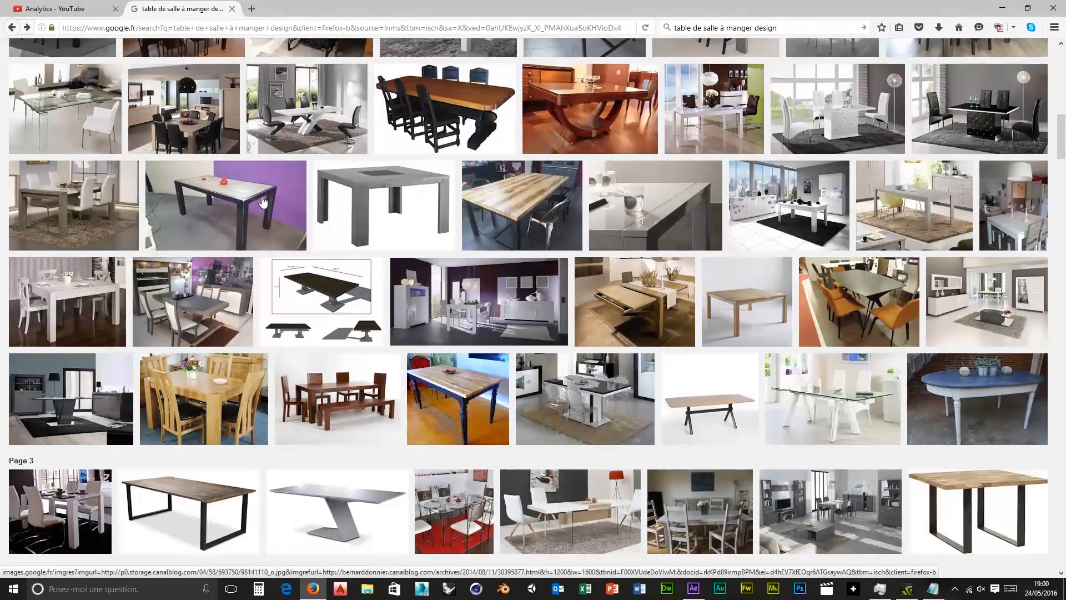
scroll(264, 201, down, 7)
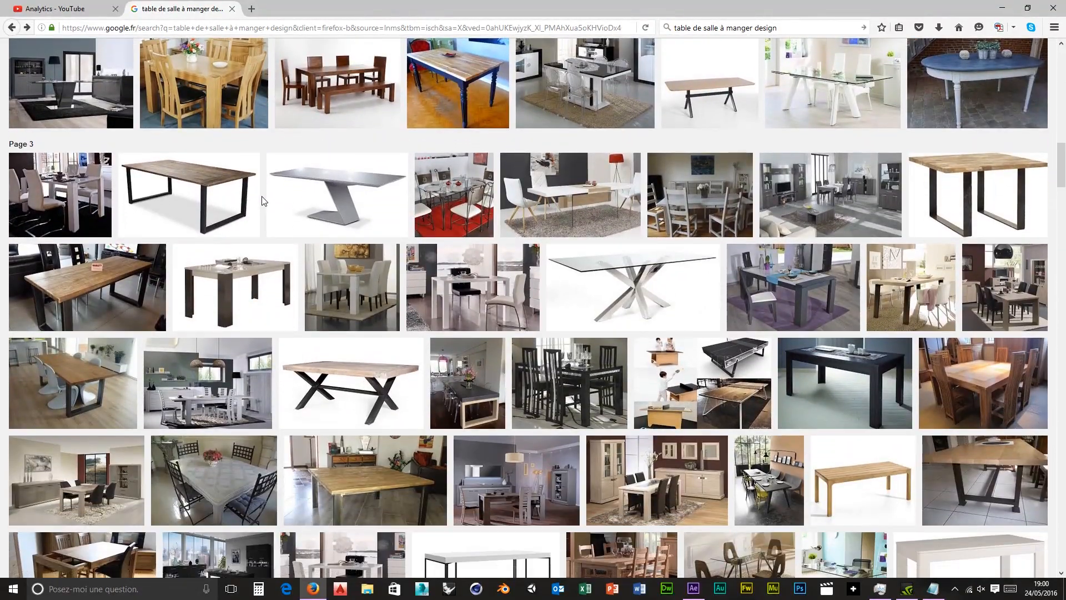
scroll(261, 196, down, 5)
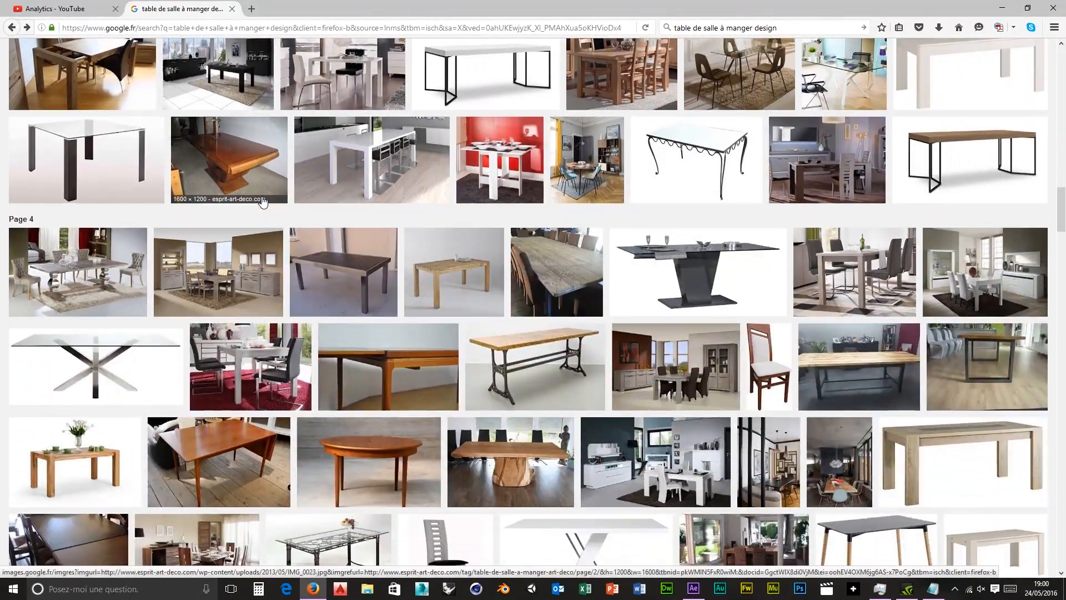
scroll(262, 195, up, 5)
Step: Search Google for "blue print" in a new browser tab and open the The-Blueprints.com site
key(ctrl+t)
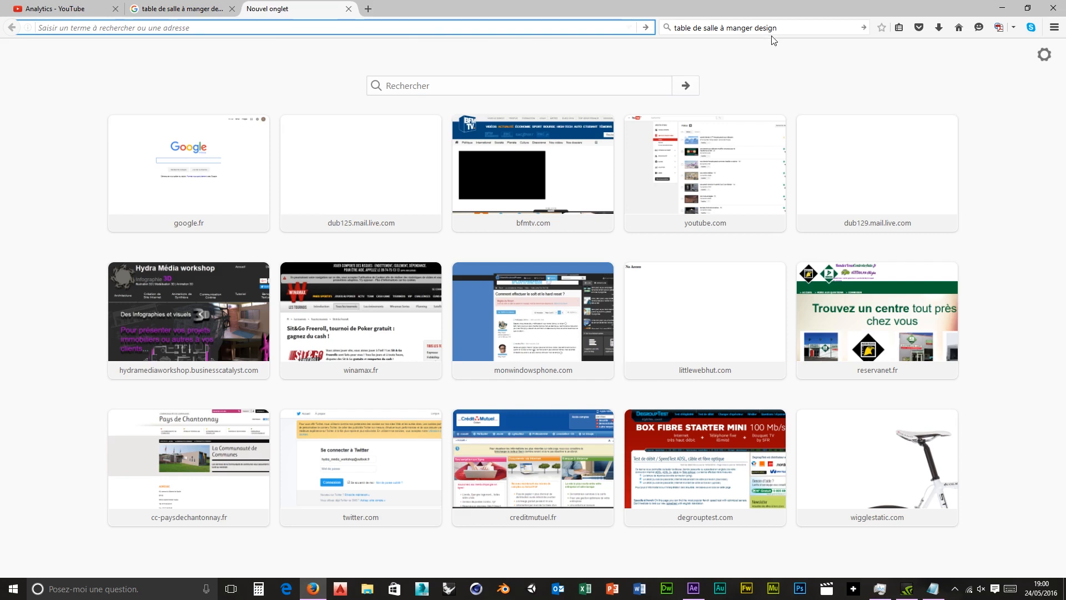
click(772, 27)
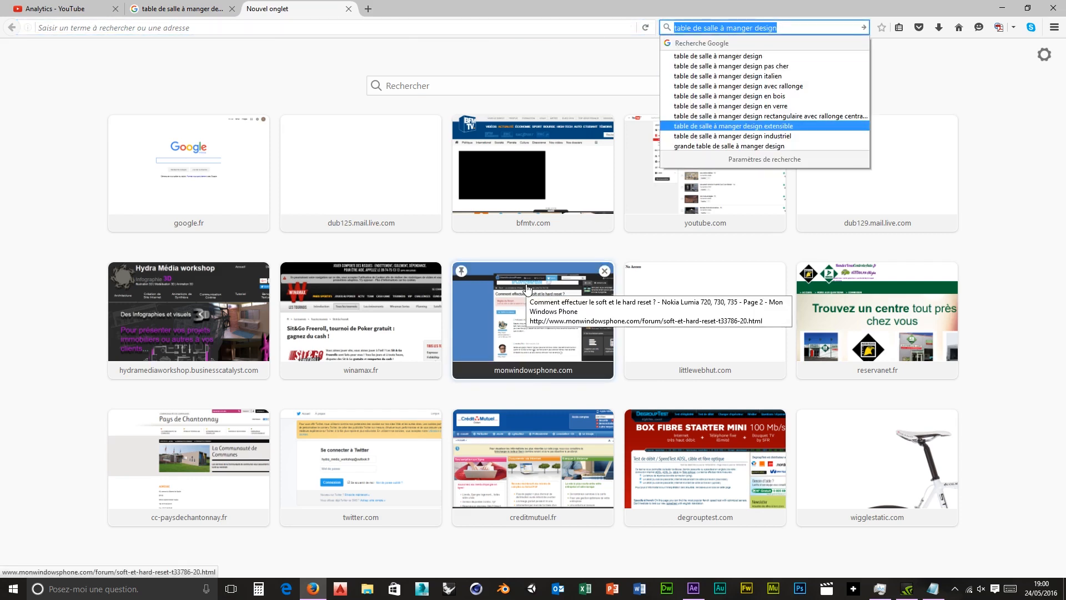
text(blue)
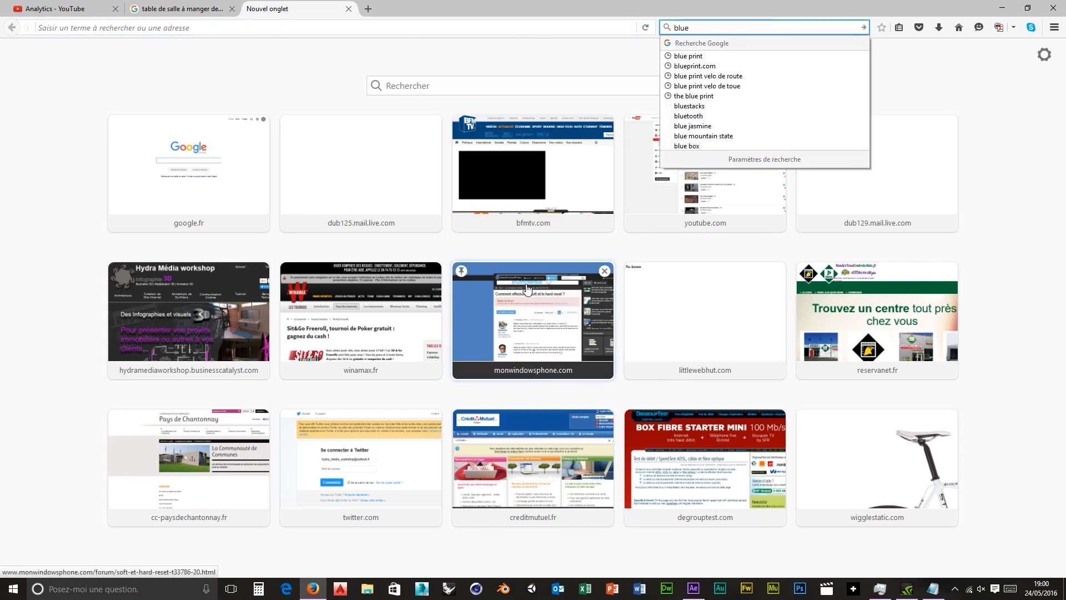
text( print)
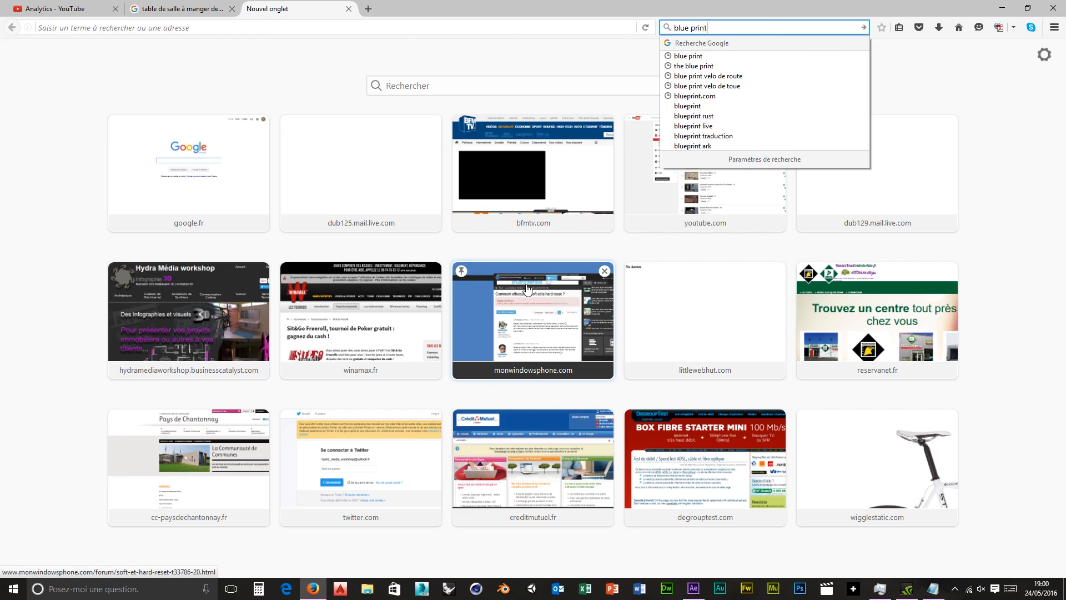
key(Return)
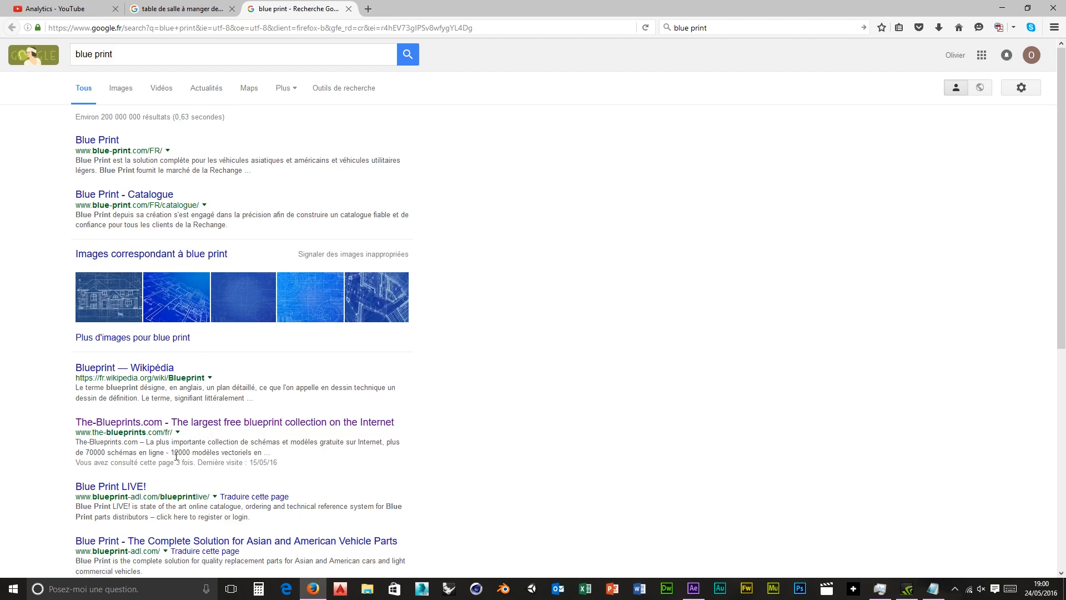
click(133, 426)
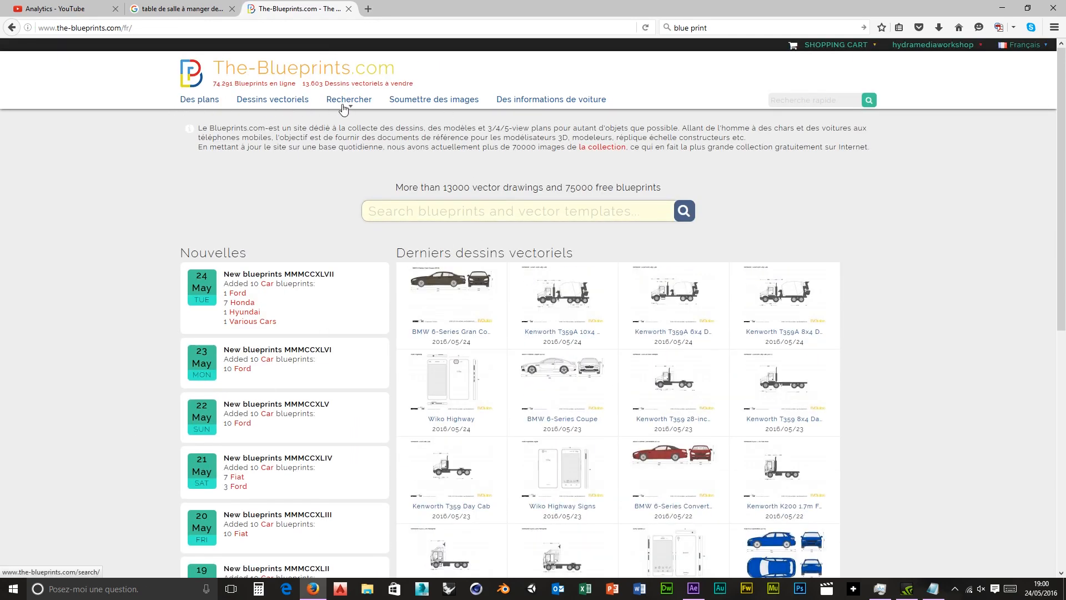
Step: Look over the The-Blueprints.com home page and open the Furniture list in the Divers category of its blueprints
scroll(799, 321, down, 6)
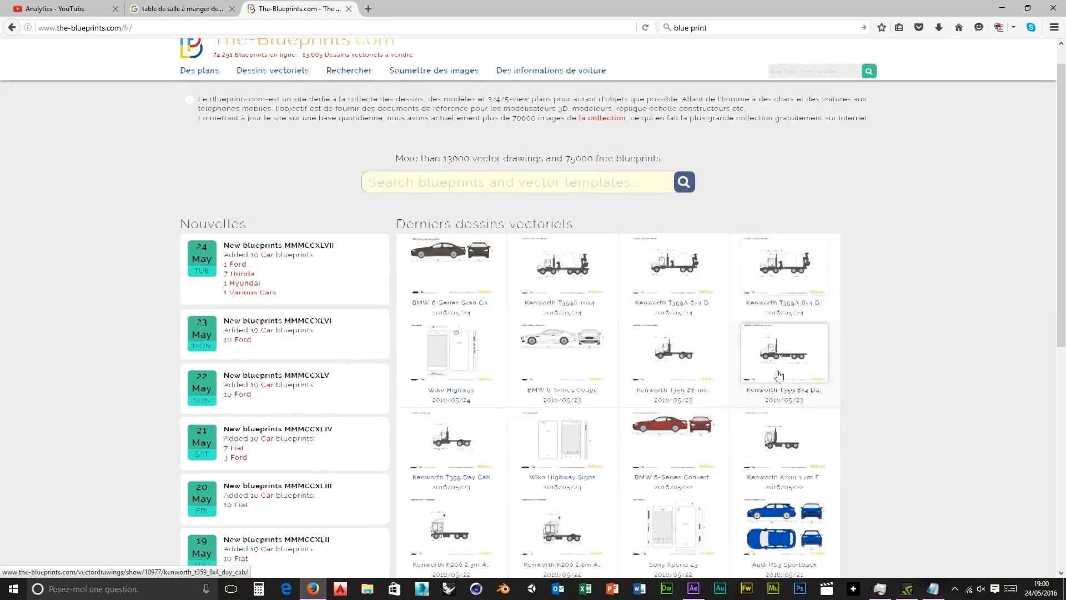
scroll(356, 419, up, 3)
scroll(355, 419, up, 3)
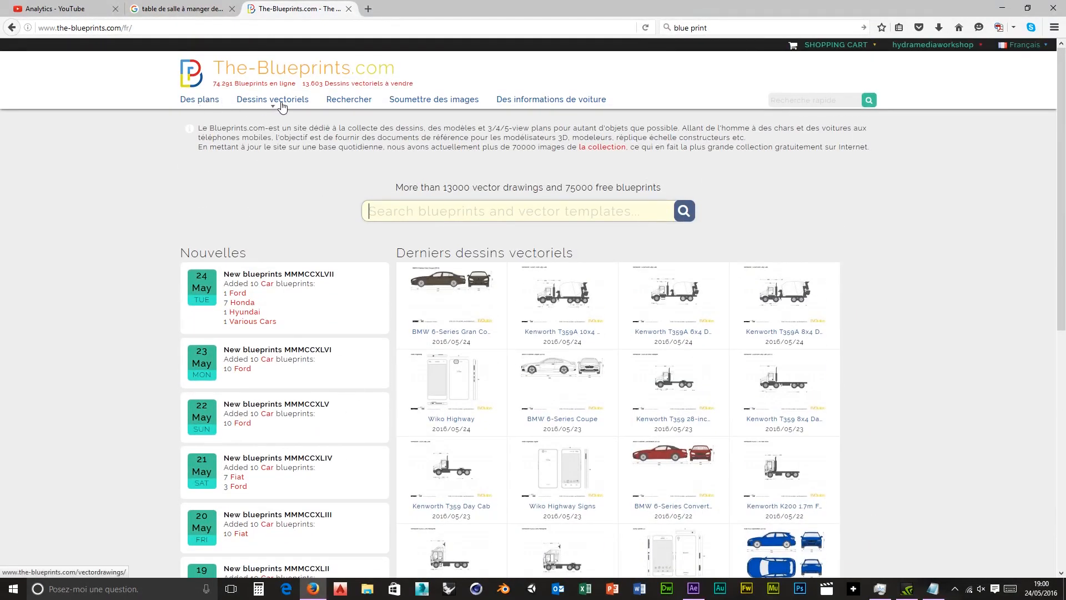
click(255, 84)
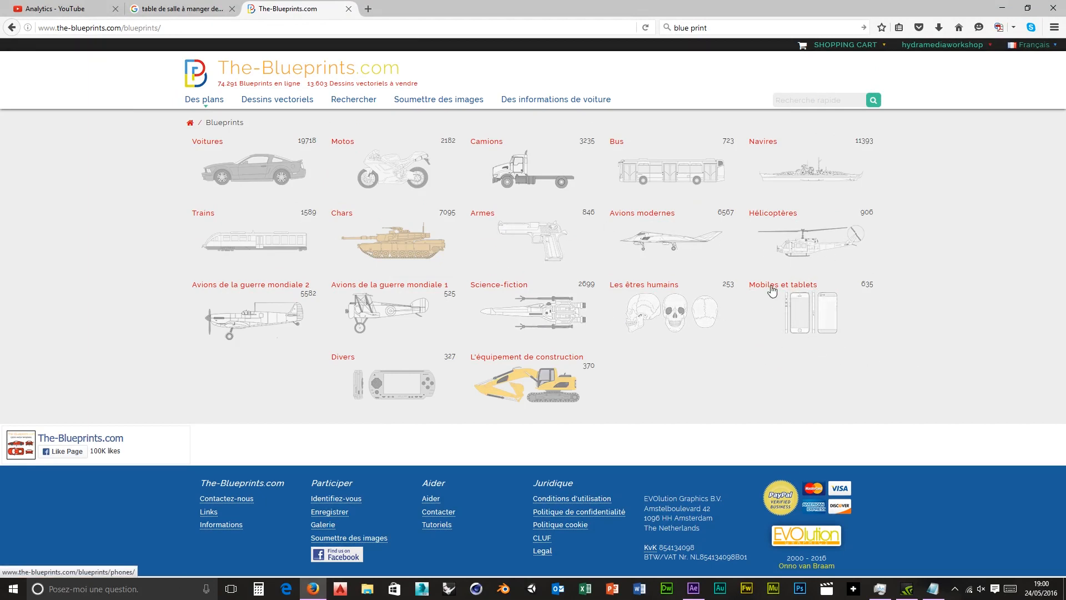
click(342, 362)
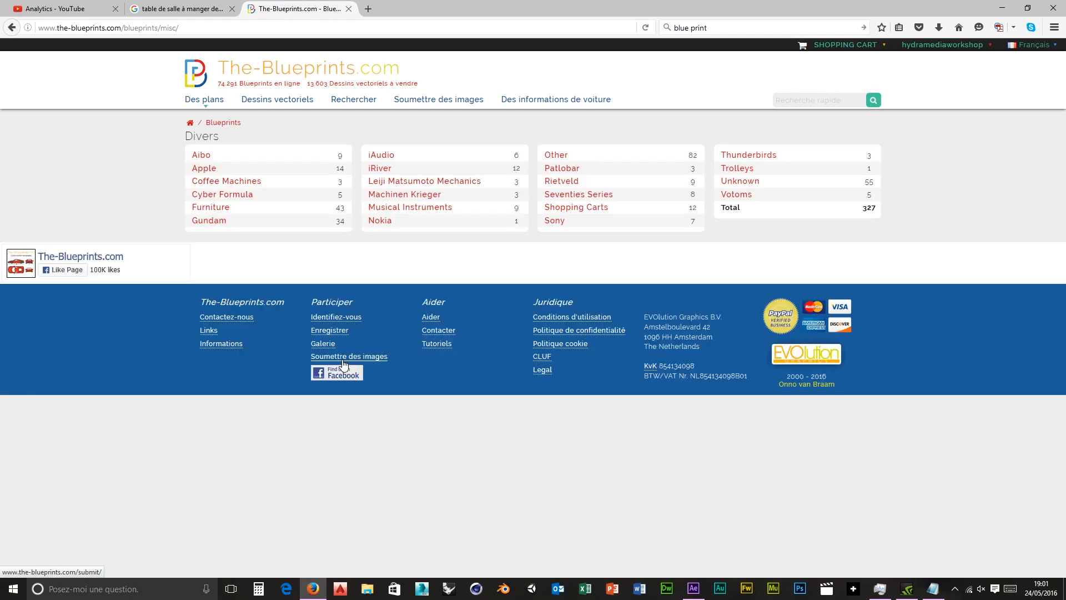
click(225, 211)
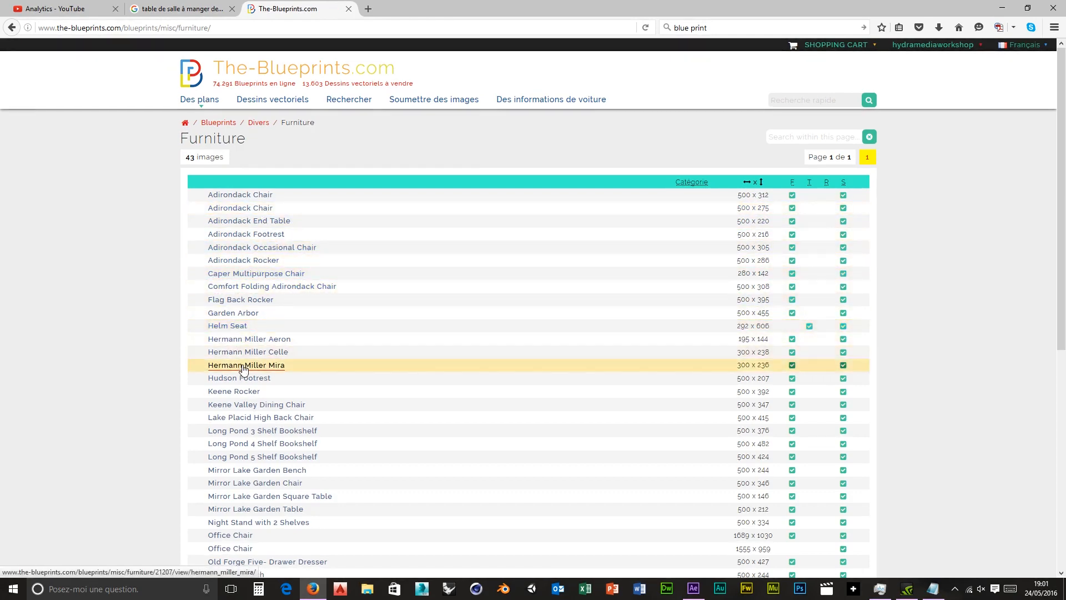
Step: View the Sofa Table blueprint from the Furniture list, and return to the list
scroll(238, 364, down, 5)
scroll(245, 371, down, 2)
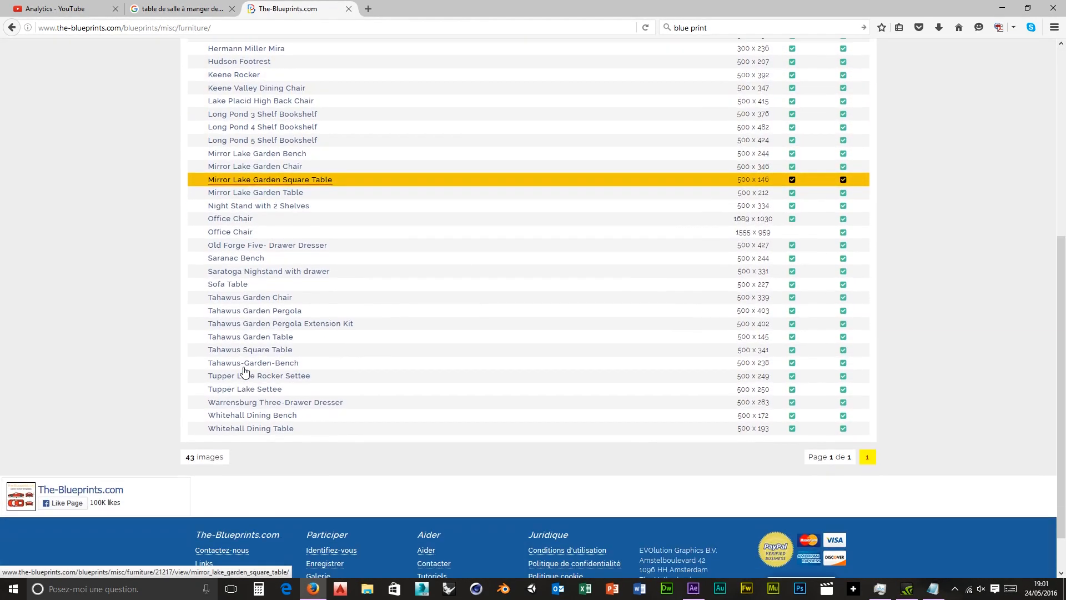
click(243, 285)
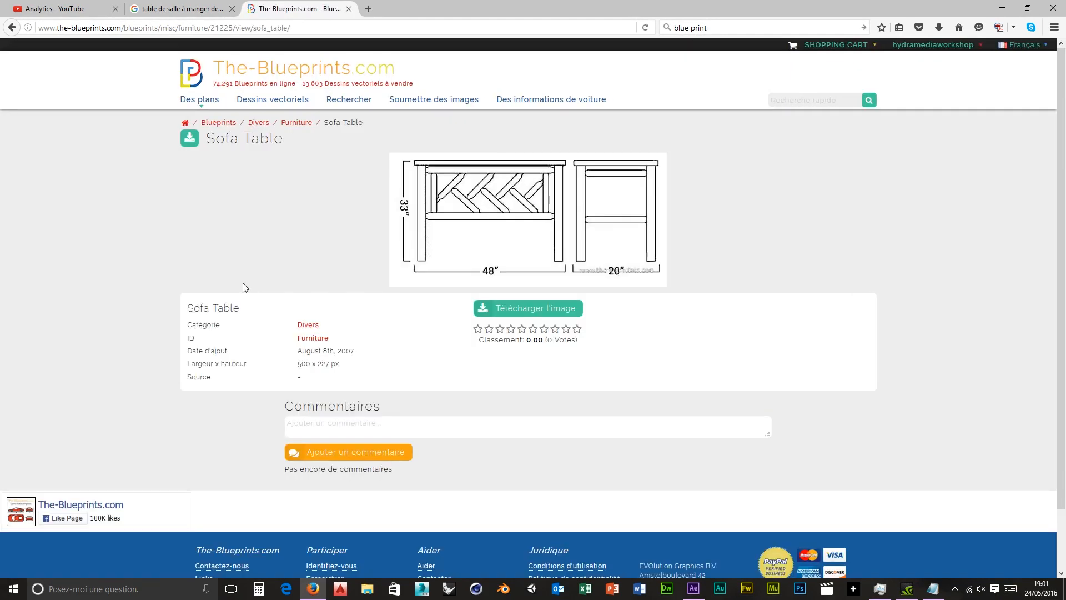
click(11, 27)
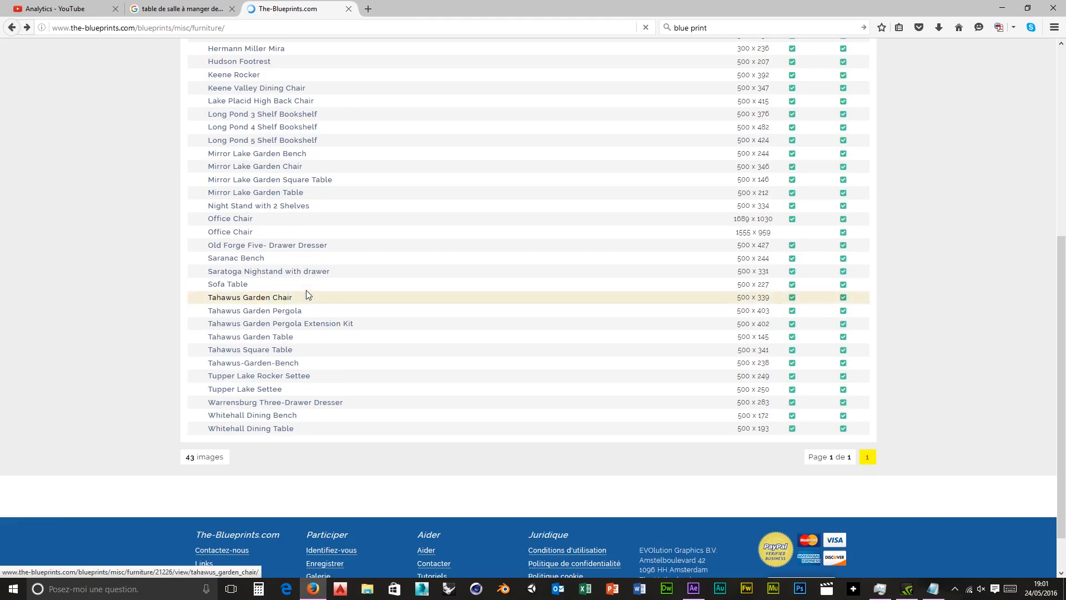
Step: Return to the Google image results for designer dining tables and examine the models on result pages 4 to 6
click(178, 9)
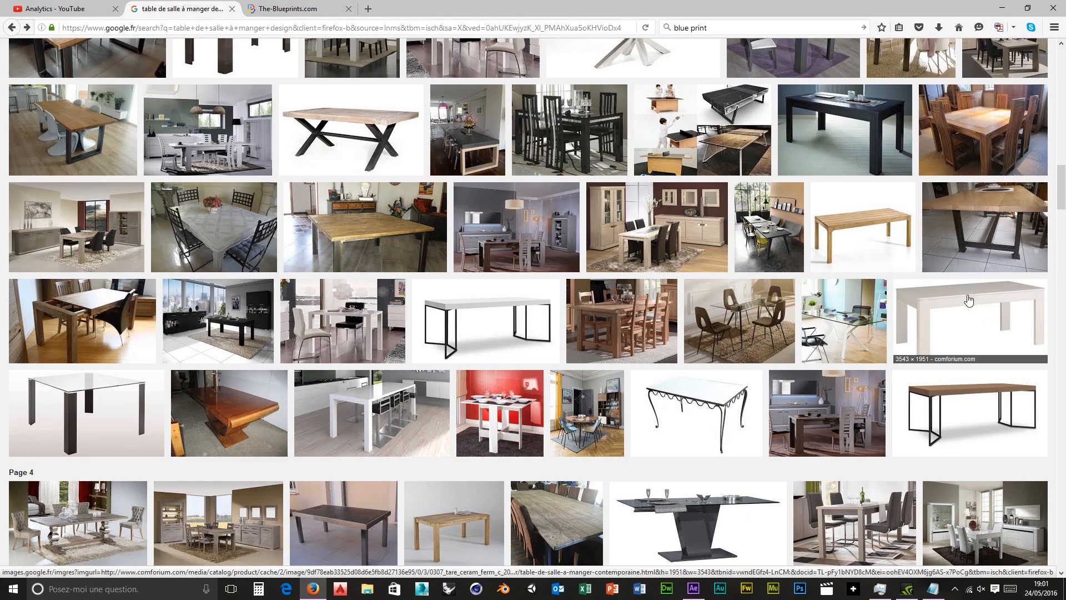
scroll(797, 405, down, 3)
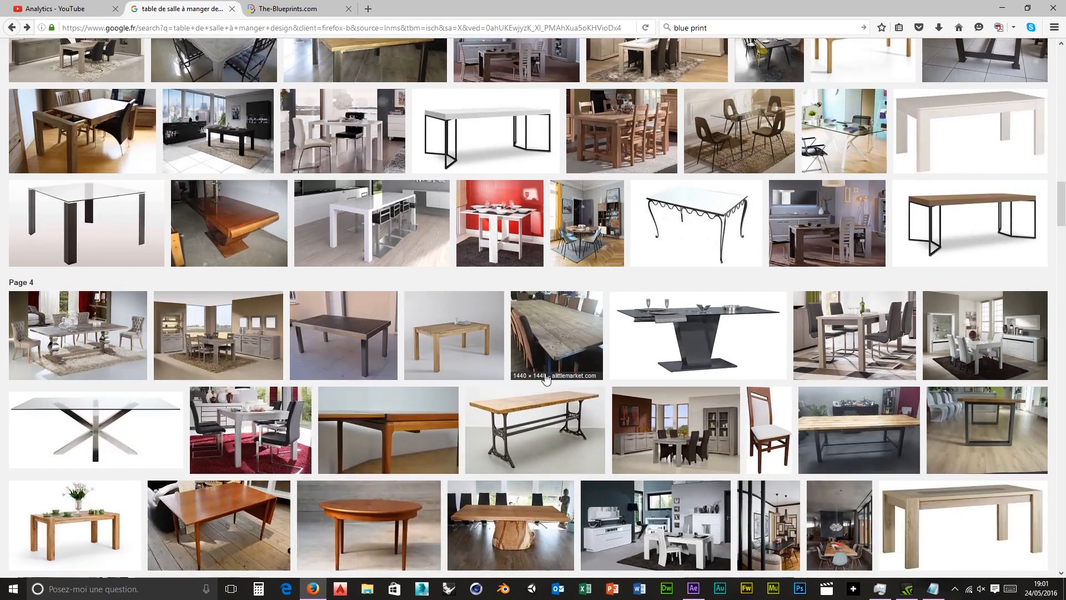
scroll(417, 406, down, 5)
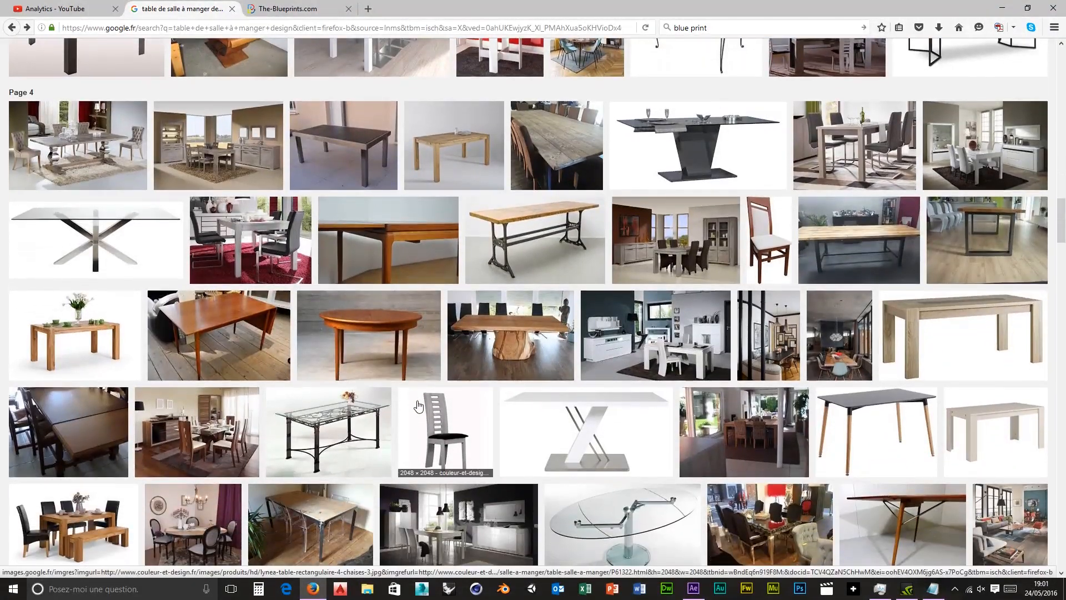
scroll(418, 407, down, 4)
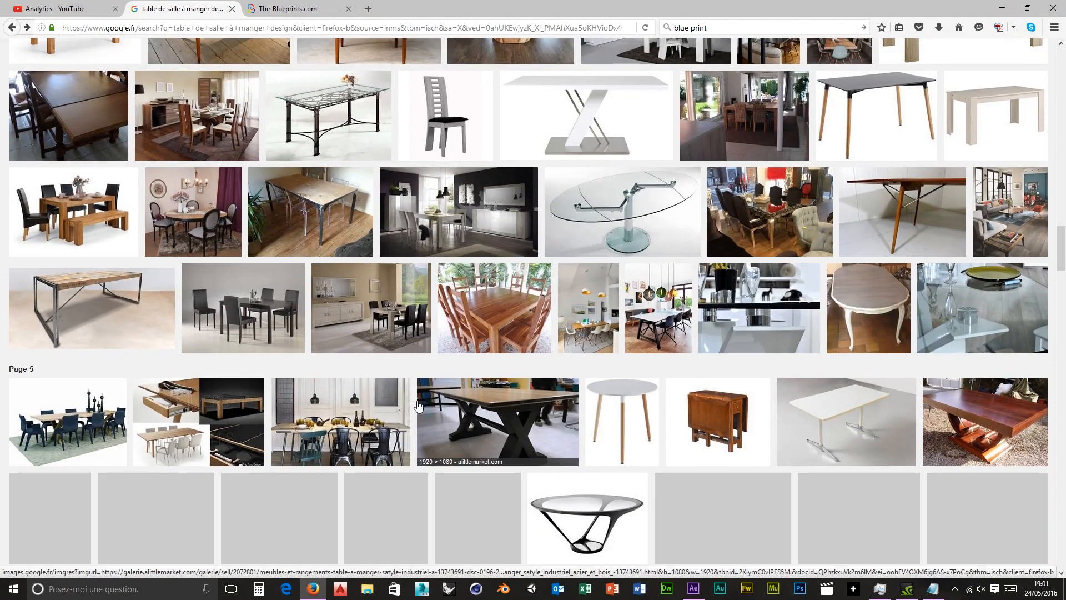
scroll(417, 406, down, 1)
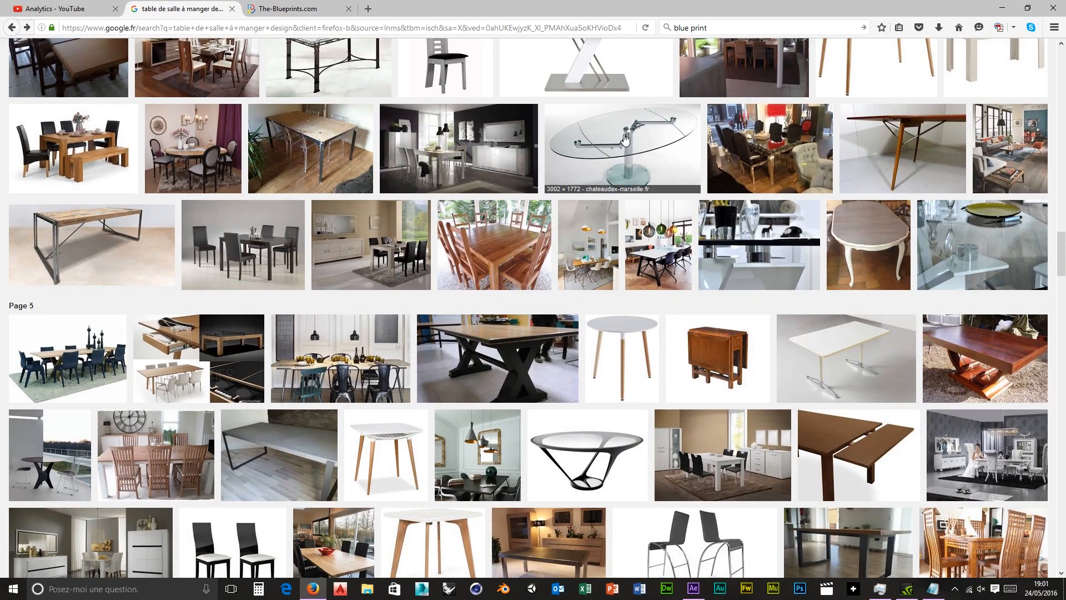
scroll(366, 291, down, 1)
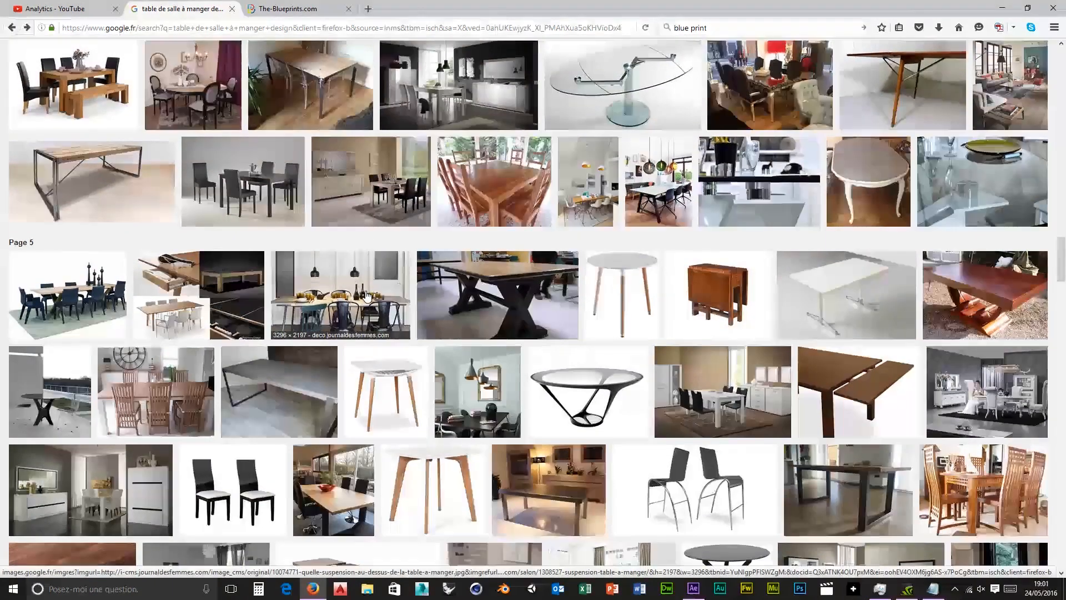
scroll(367, 294, down, 1)
scroll(367, 296, down, 2)
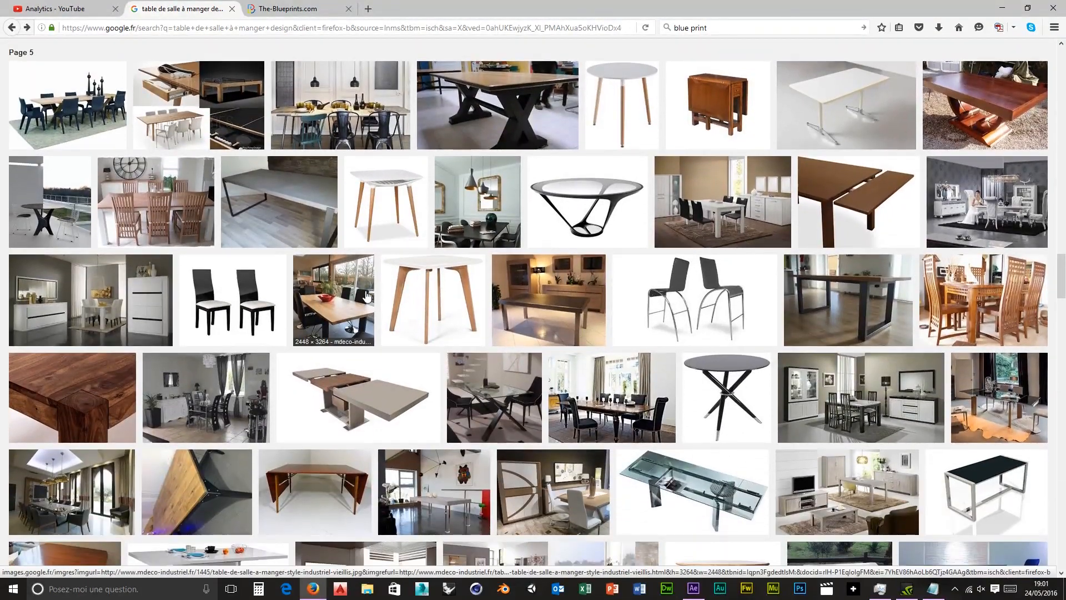
scroll(367, 296, down, 4)
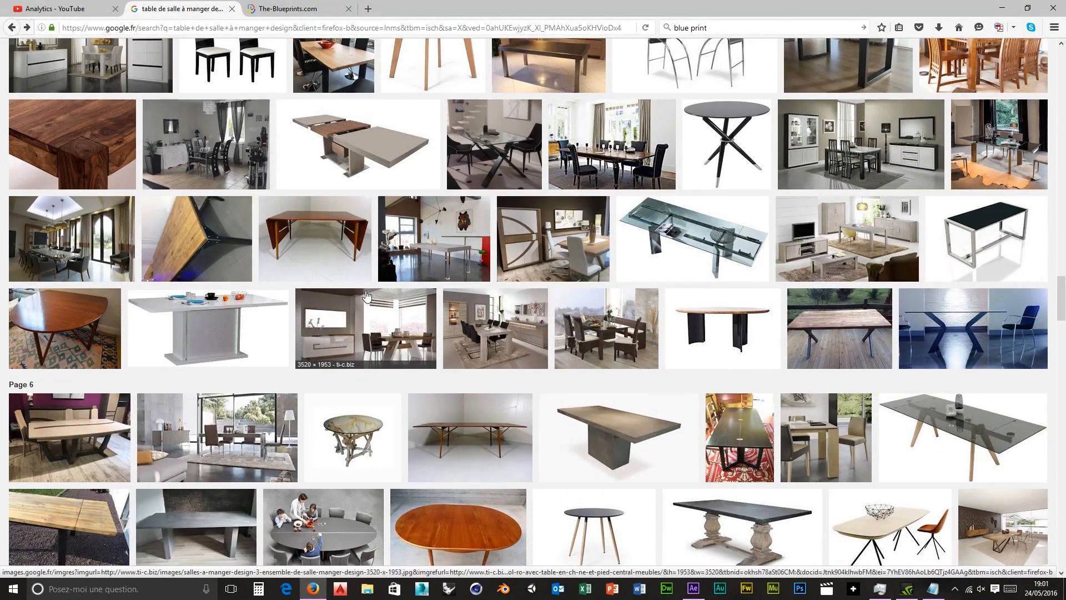
scroll(366, 294, down, 1)
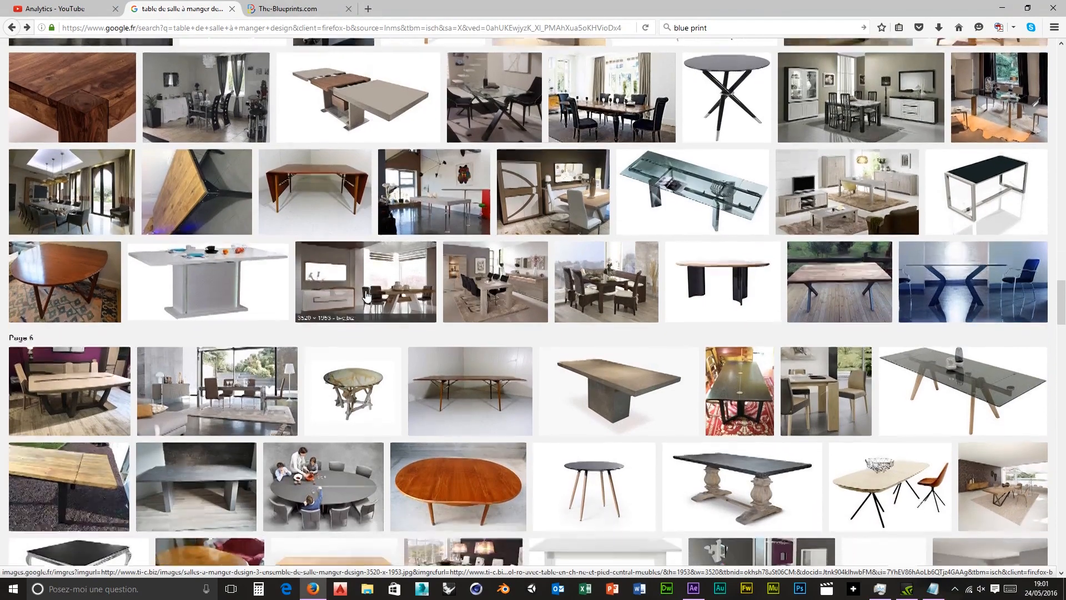
scroll(367, 296, up, 2)
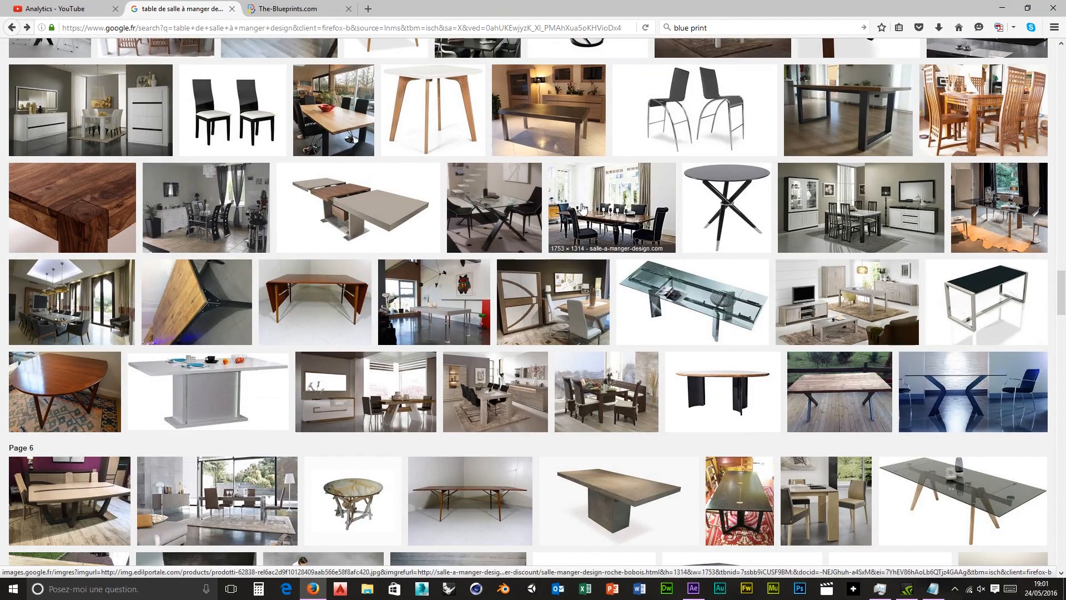
Step: Preview the dark wooden dining table with black upholstered chairs, and look through the earlier image results again
click(603, 228)
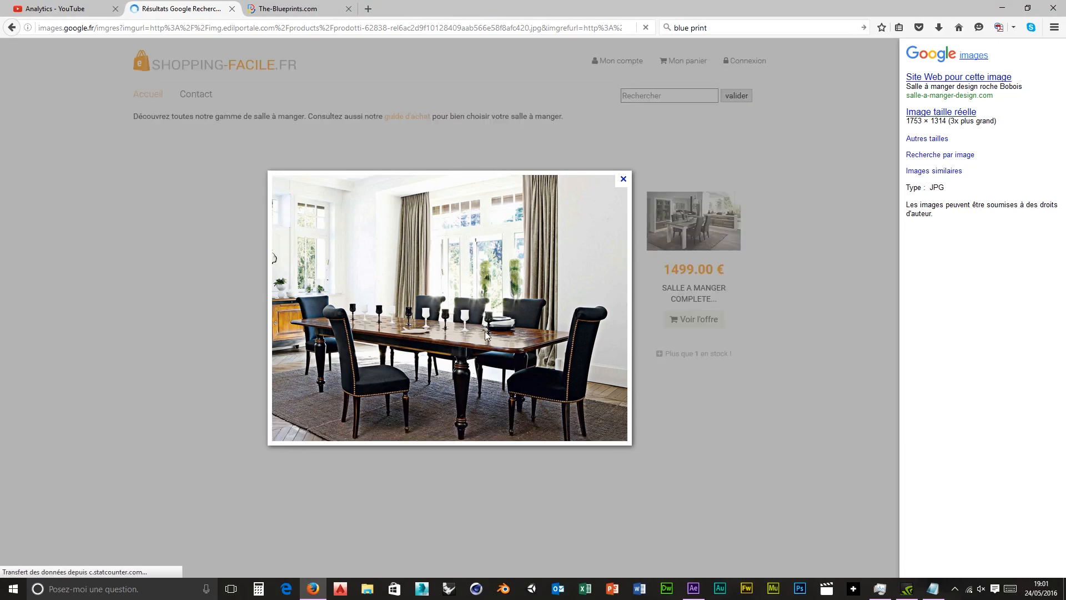
click(10, 27)
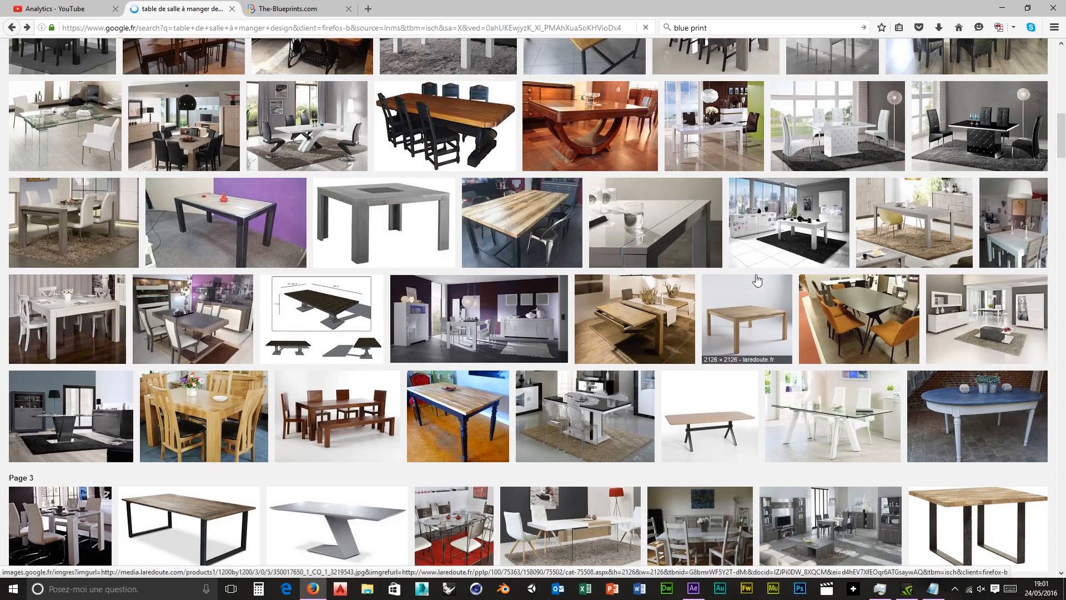
scroll(756, 282, down, 1)
scroll(754, 285, down, 6)
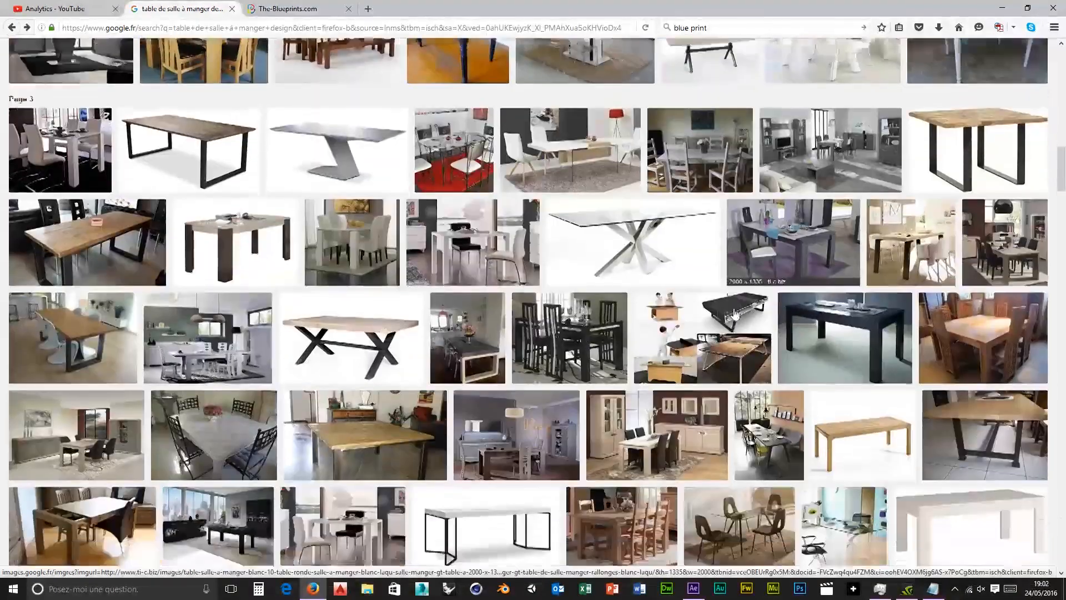
scroll(86, 369, down, 1)
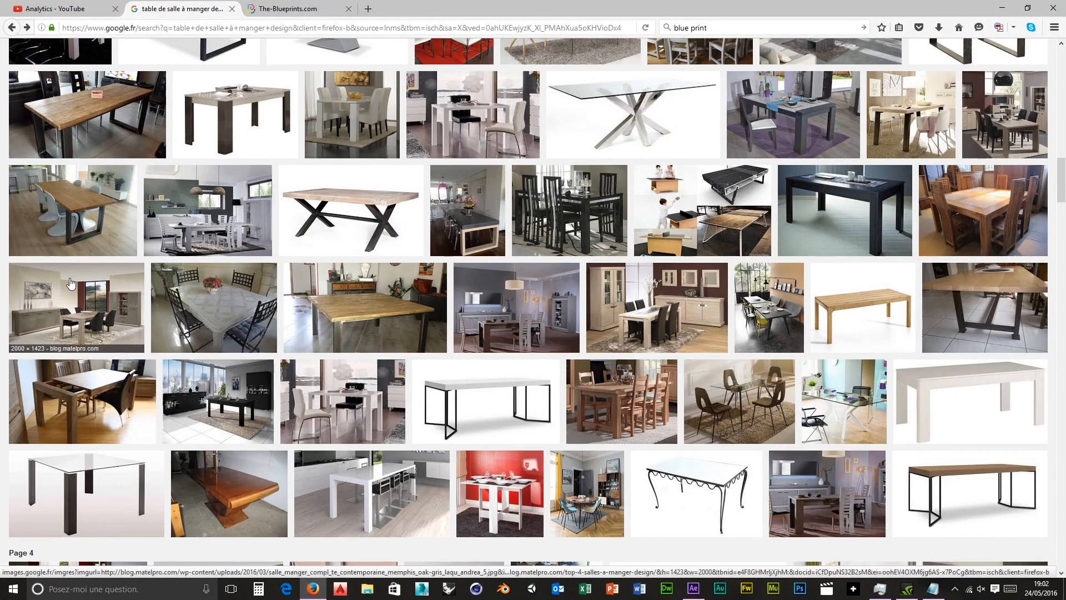
scroll(70, 284, down, 6)
scroll(70, 283, up, 6)
scroll(83, 272, up, 10)
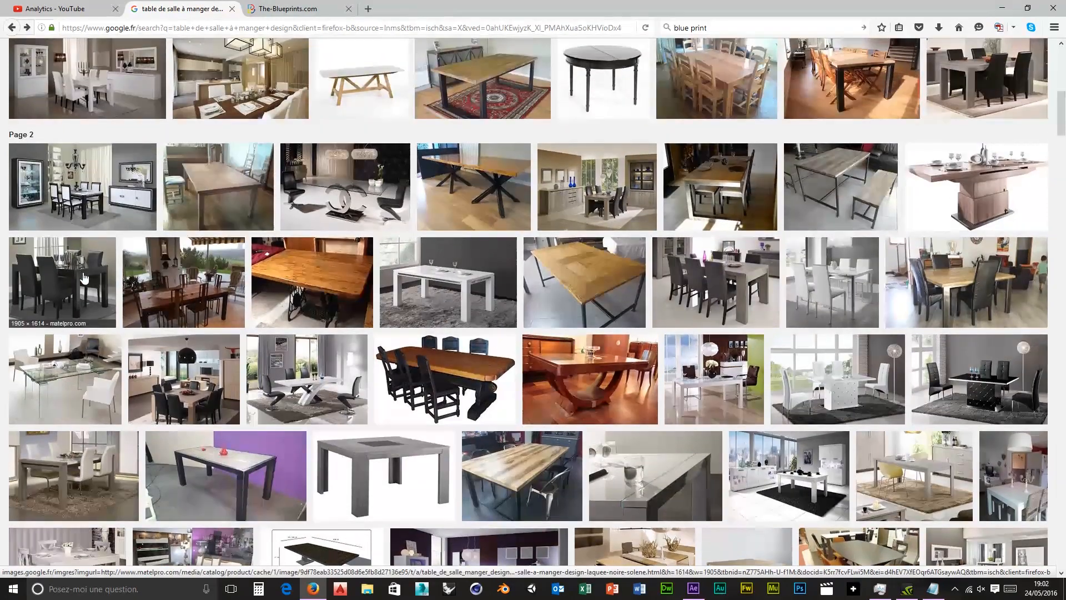
Step: Open the matelpro.com picture of the grey-brown wooden table with white chairs at full size and save the image
click(77, 467)
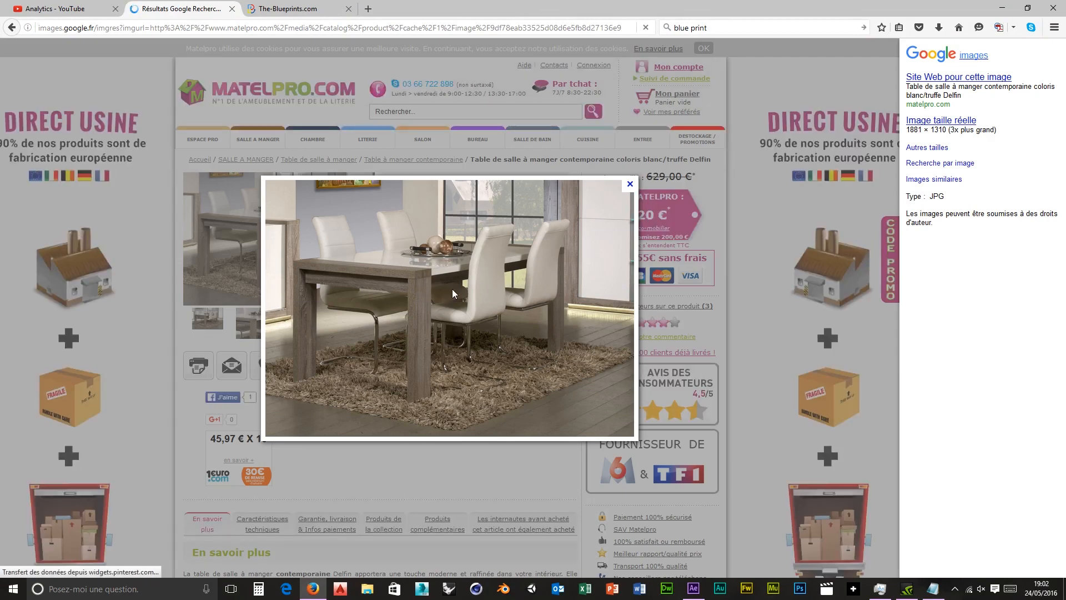
right_click(455, 282)
click(489, 289)
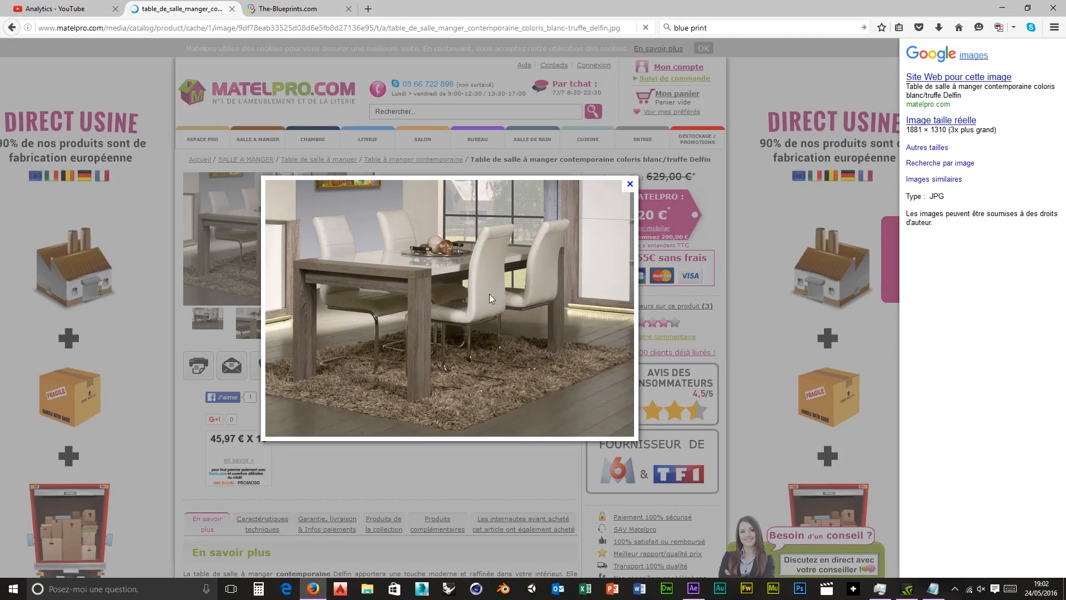
click(472, 327)
right_click(460, 281)
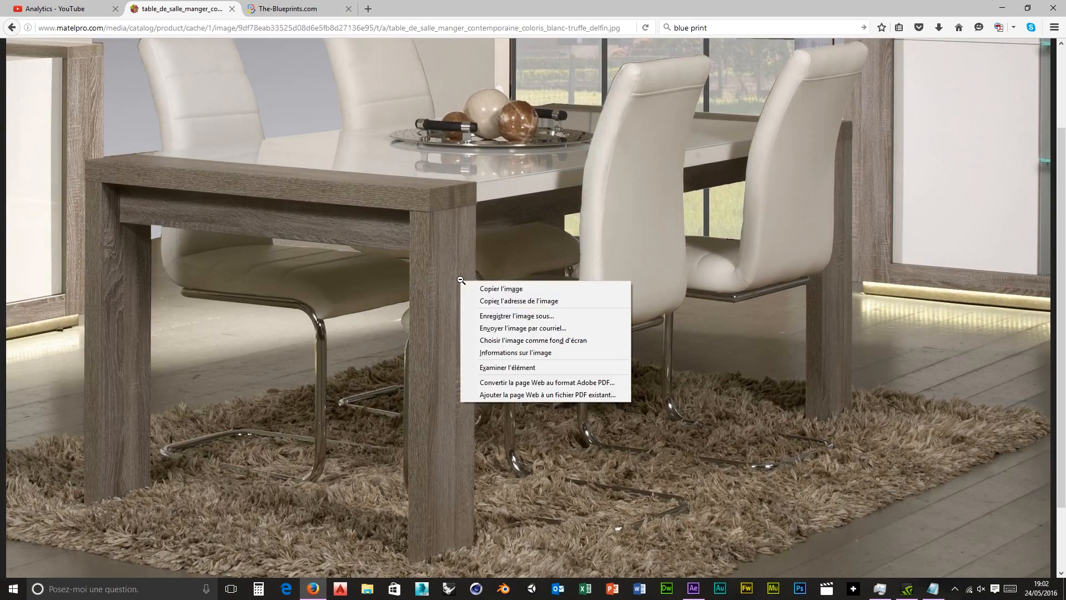
click(525, 316)
click(445, 285)
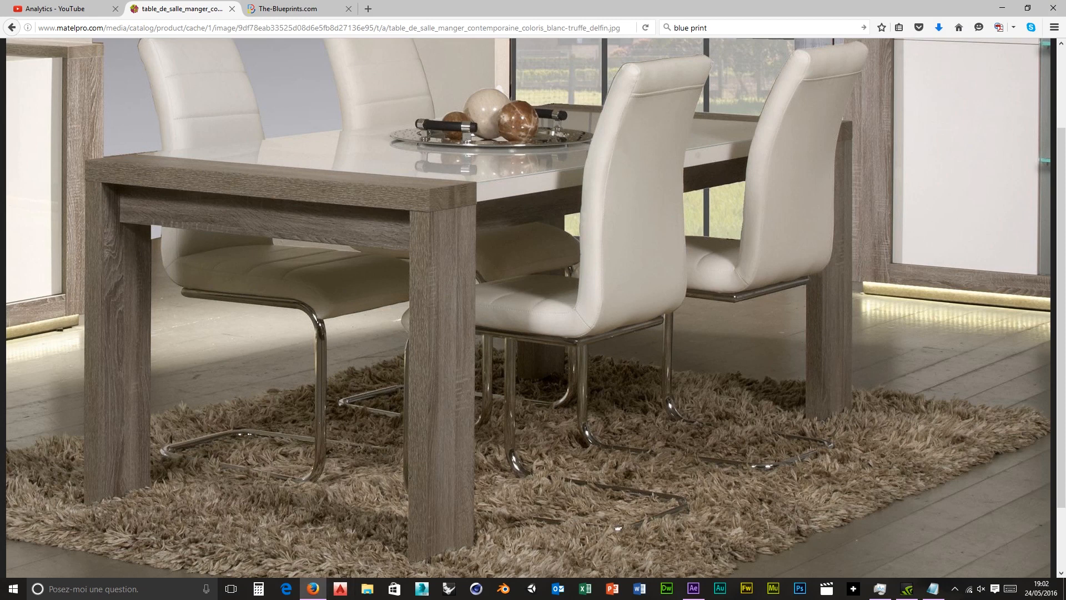
Step: Switch to Blender, enlarge the Outliner area downward and change it to a UV/Image Editor
click(498, 594)
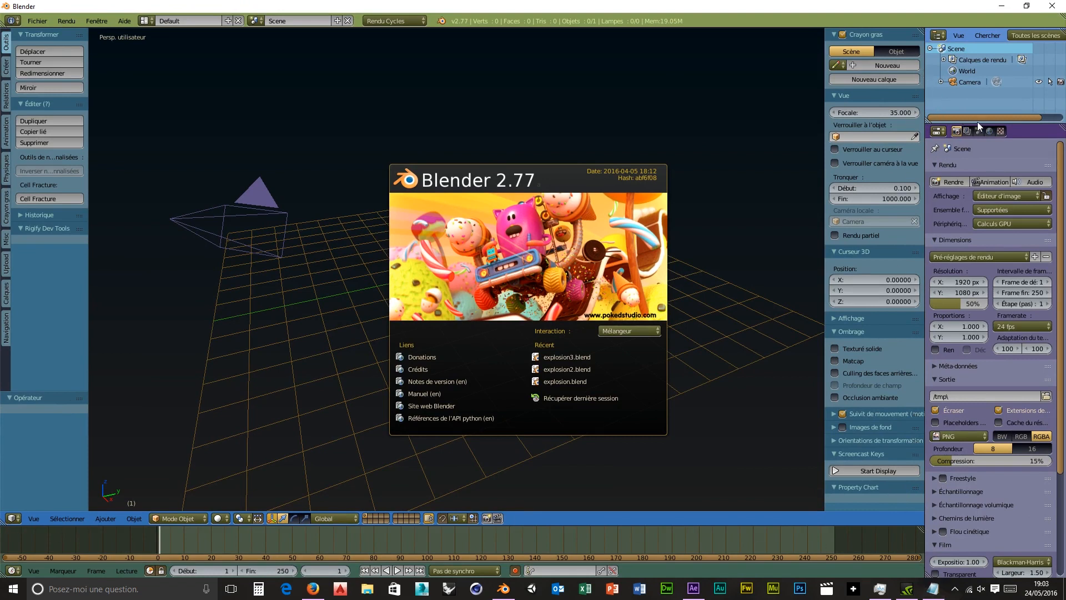
click(1020, 142)
drag(1019, 122, 1016, 182)
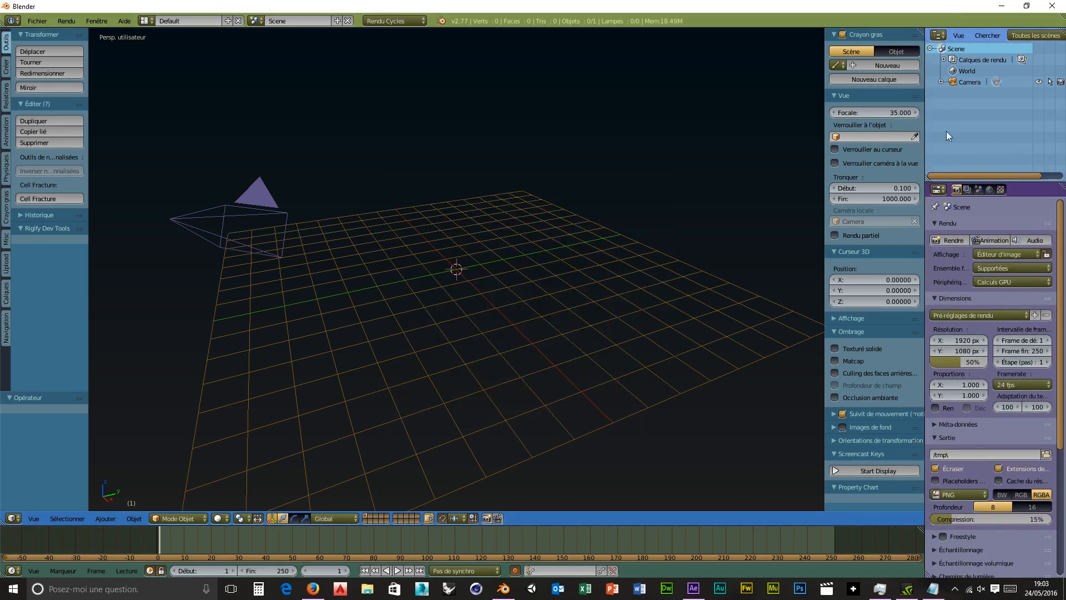
click(945, 39)
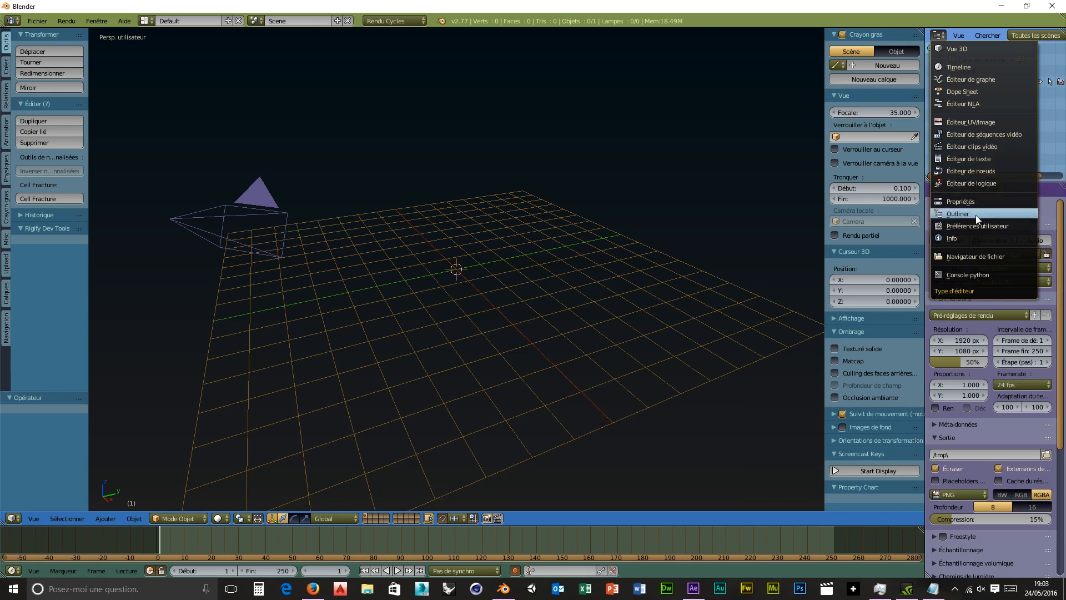
click(975, 122)
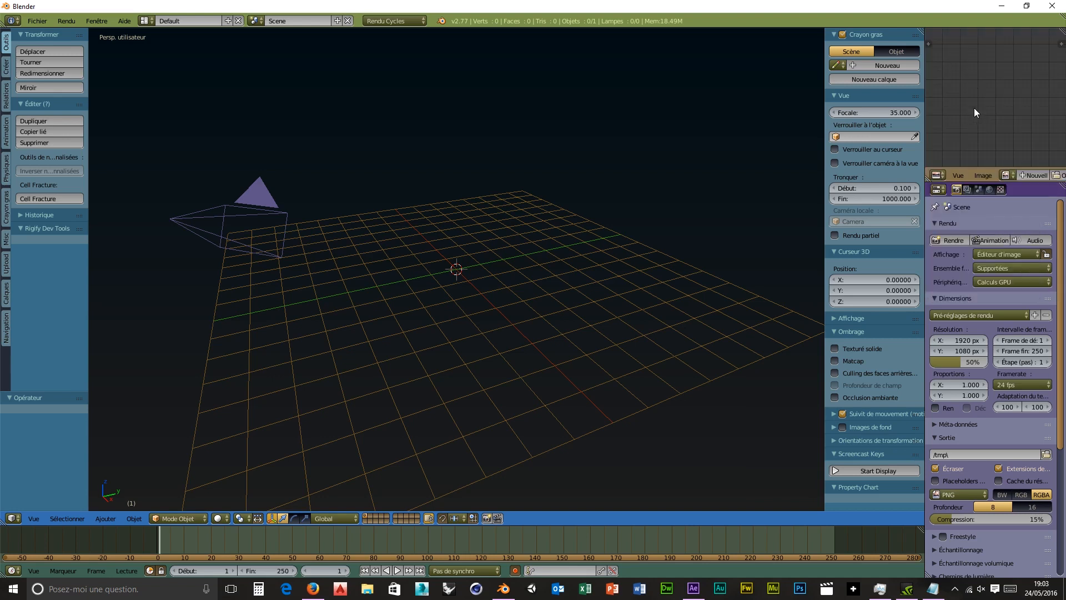
Step: Start opening an image, show the files as thumbnails and browse to D:\Chanto'jap and co\tuto\image
click(1056, 175)
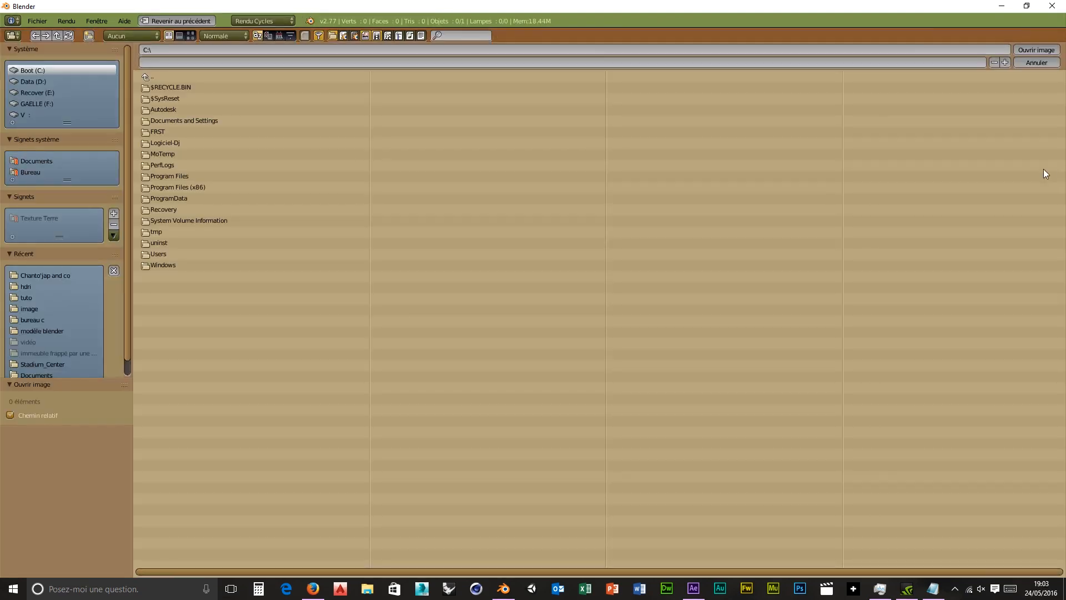
click(23, 81)
click(192, 35)
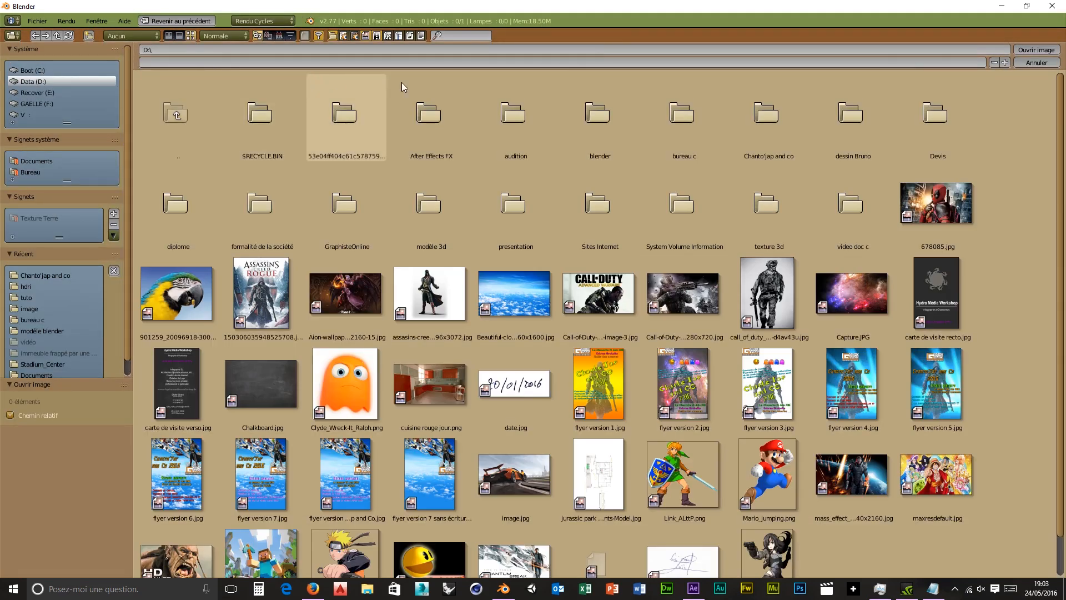
click(759, 120)
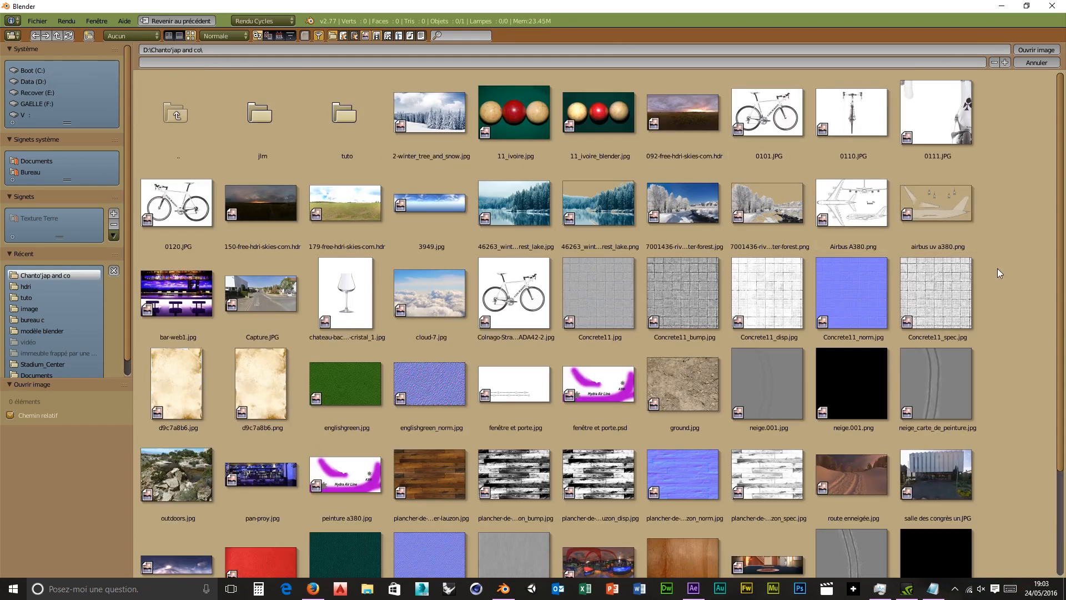
scroll(1004, 307, down, 5)
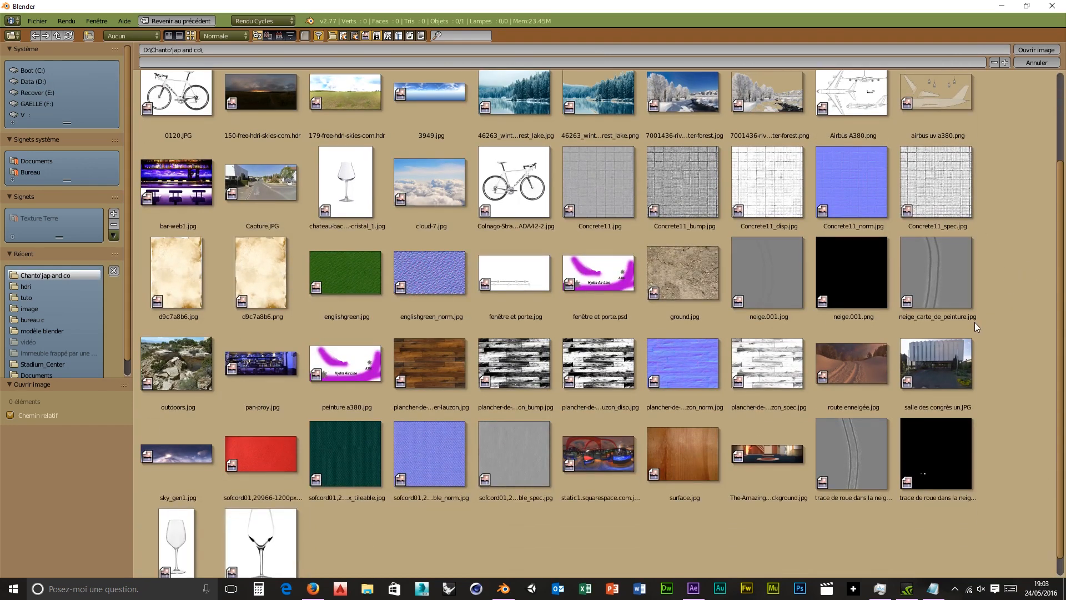
scroll(748, 367, up, 5)
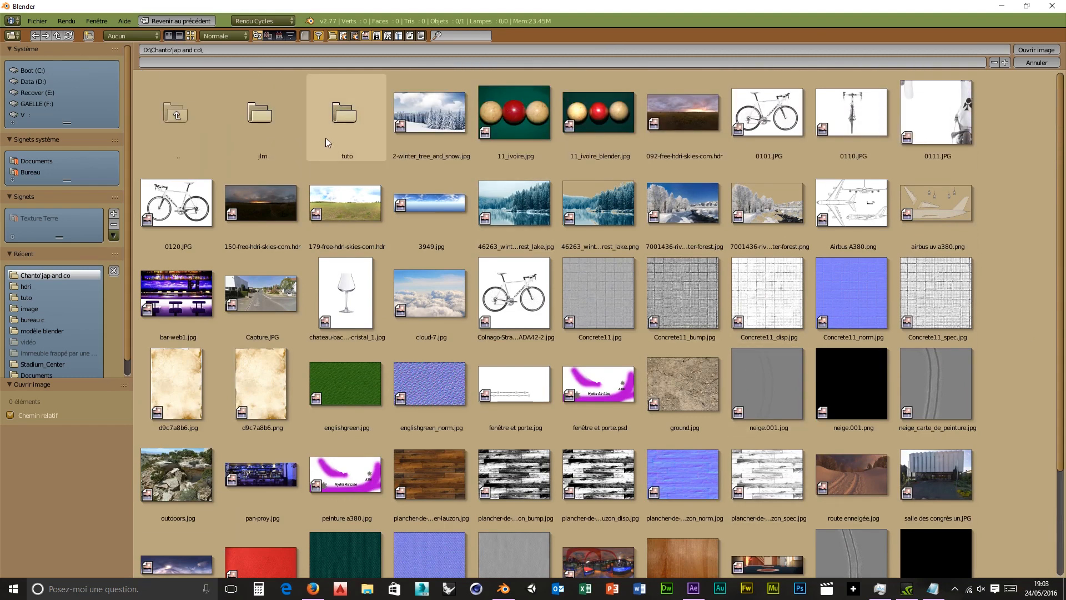
click(318, 118)
click(332, 116)
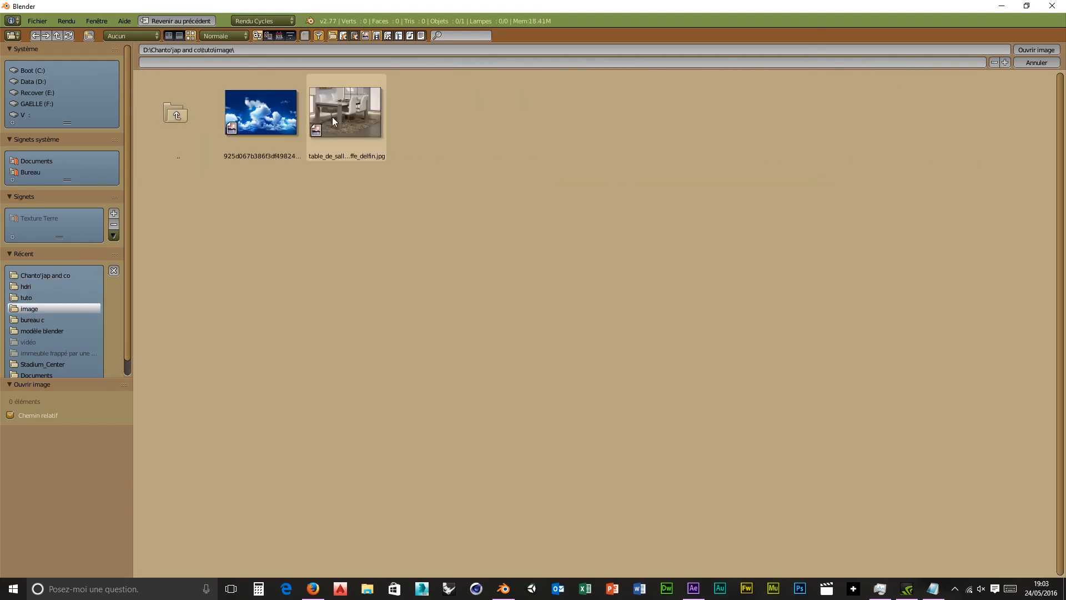
Step: Load table_de_salle_manger_contemporaine_coloris_blanc-truffe_delfin.jpg into the image editor and show the whole picture
click(332, 117)
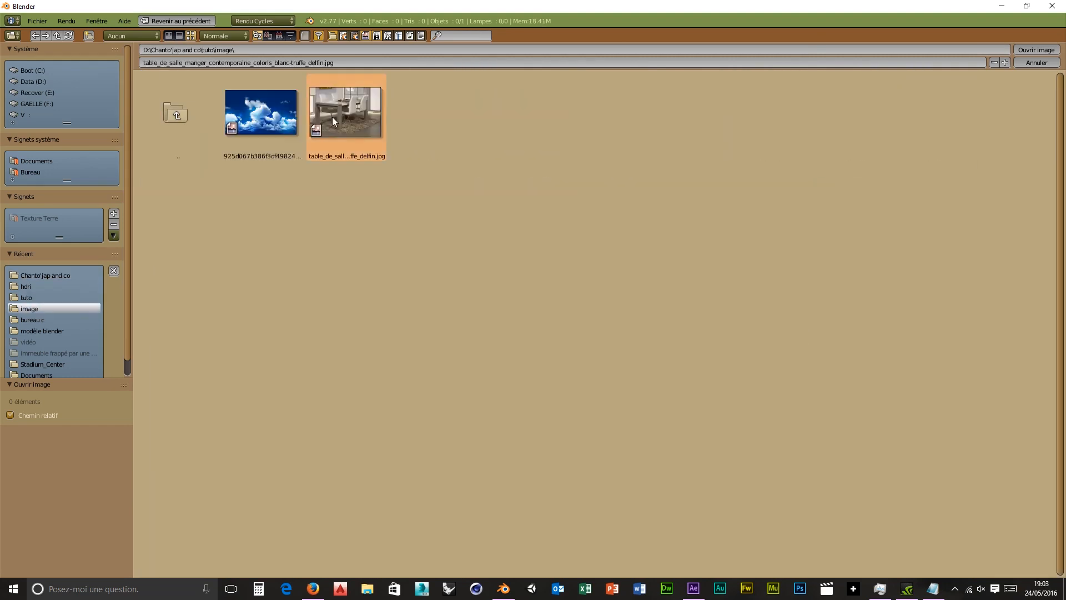
click(1024, 49)
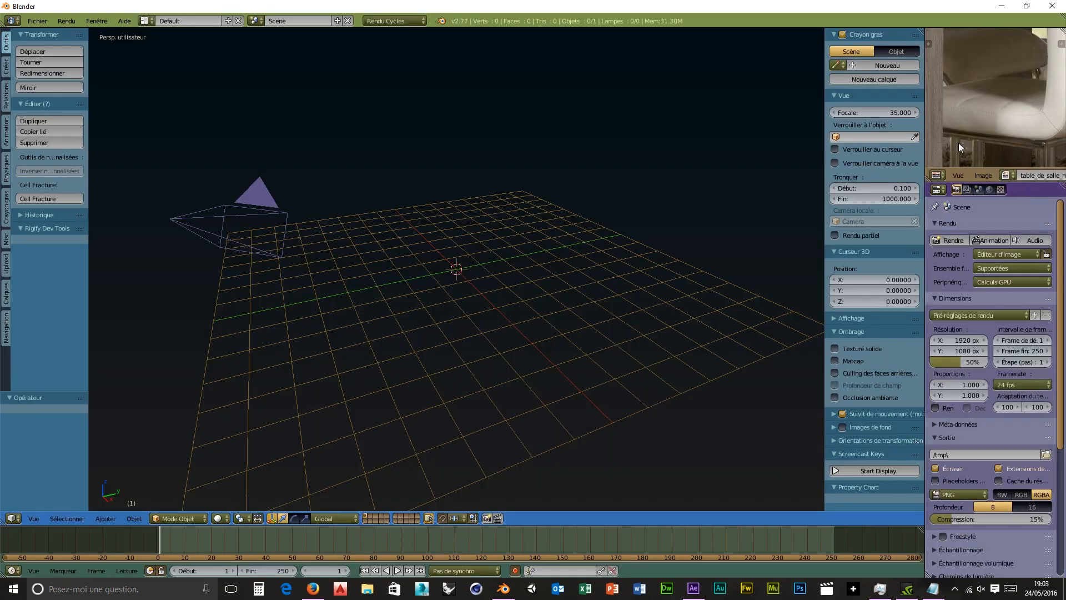
scroll(1005, 105, down, 3)
scroll(1008, 105, down, 2)
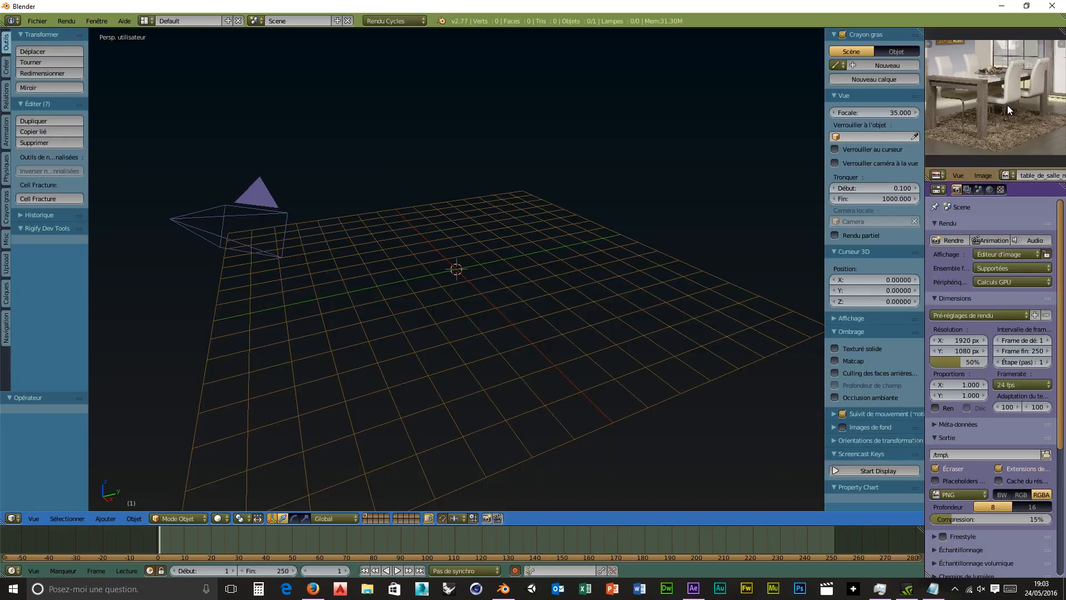
Step: Switch to Firefox, return to the matelpro.com product page of the Delfin dining table and locate its dimensioned line sketch
scroll(1008, 105, down, 1)
scroll(968, 88, up, 2)
click(313, 589)
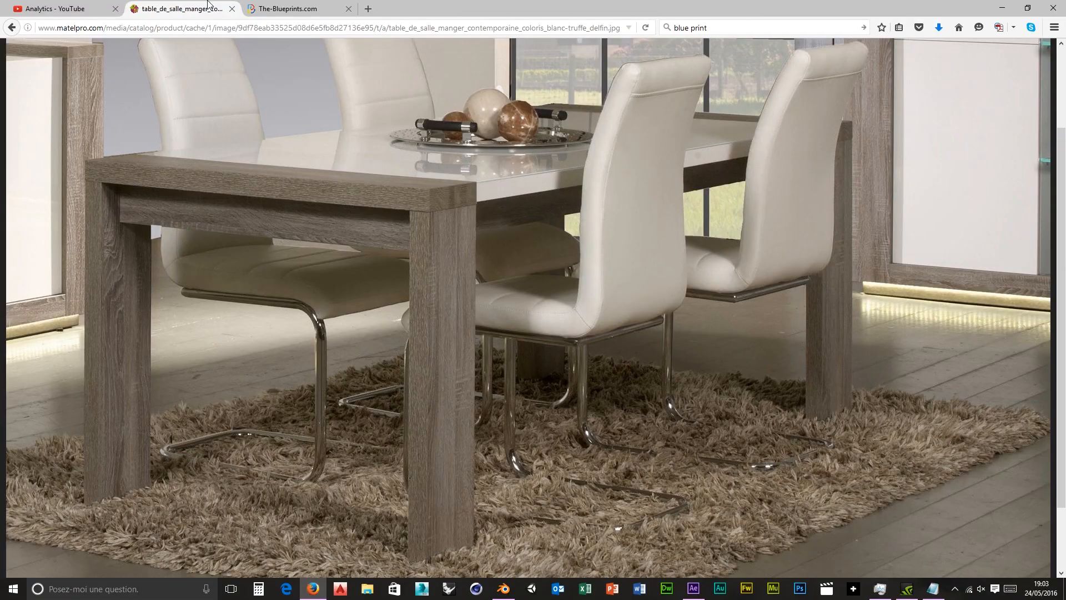
click(11, 27)
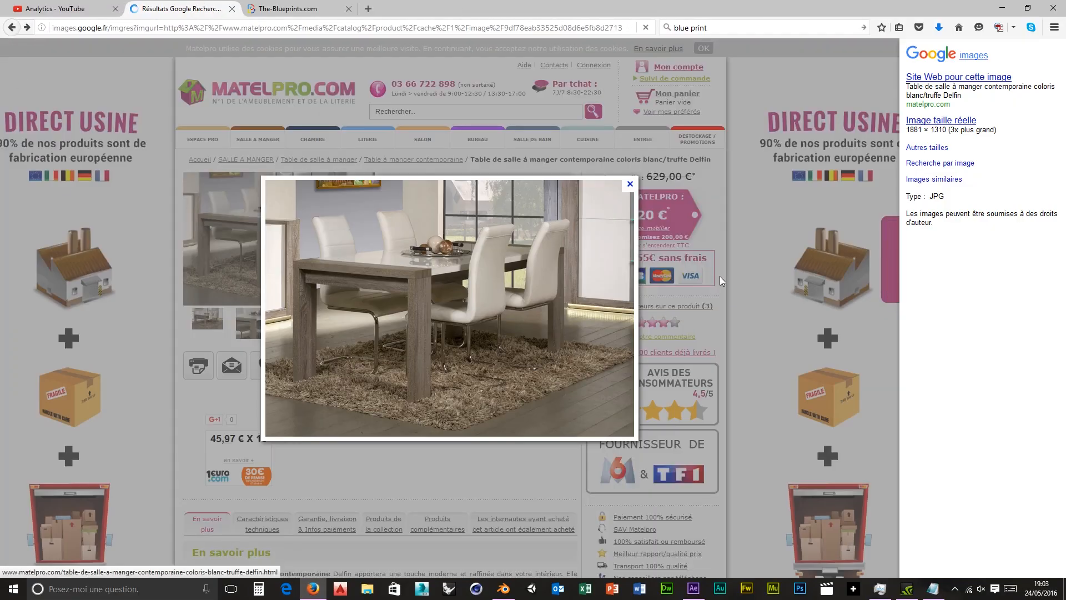
click(630, 185)
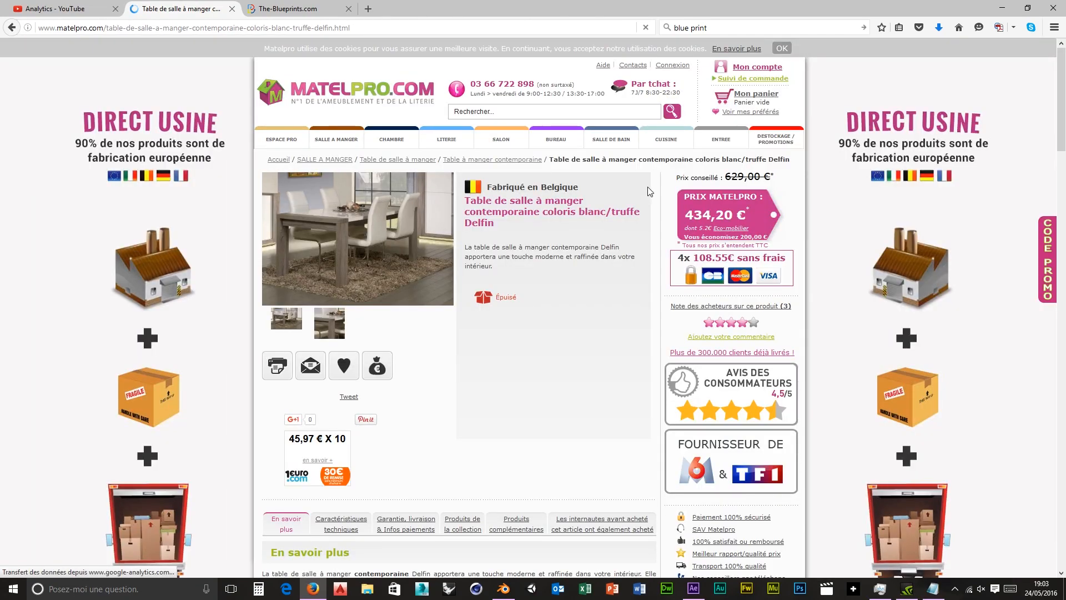
scroll(476, 409, down, 3)
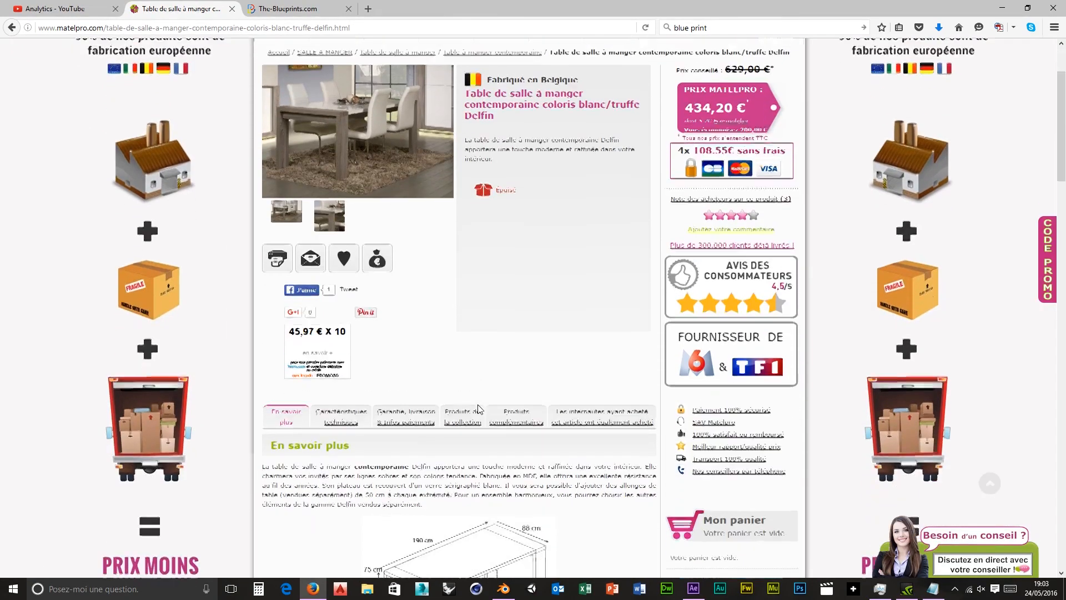
scroll(479, 389, down, 3)
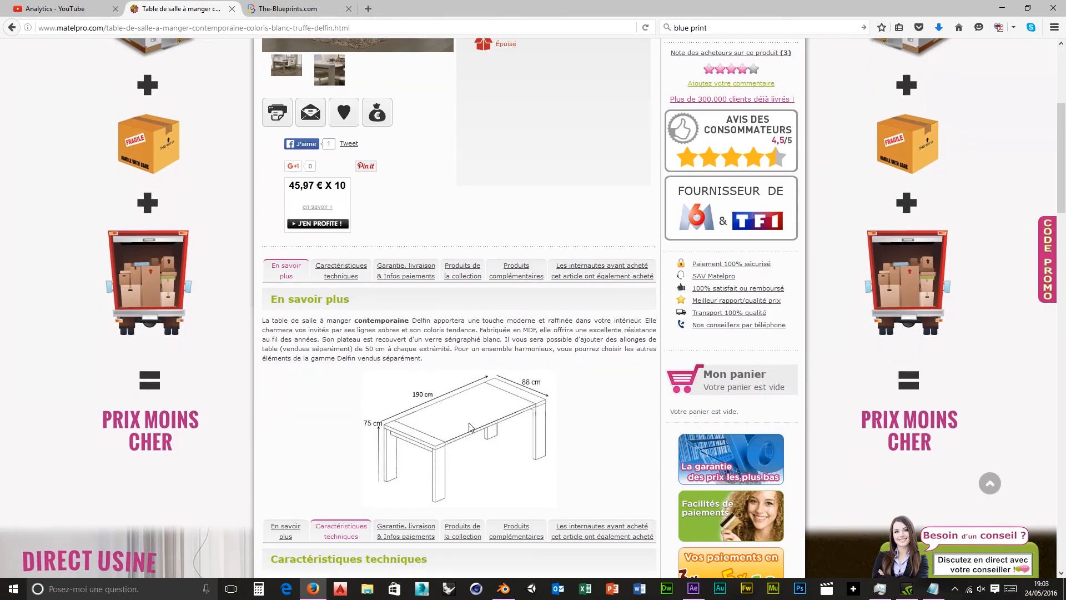
scroll(470, 413, down, 3)
Step: Display the dimensioned table sketch on its own, save it as "table salle à manger 190 cm" in the tuto\image folder and close Firefox
right_click(447, 306)
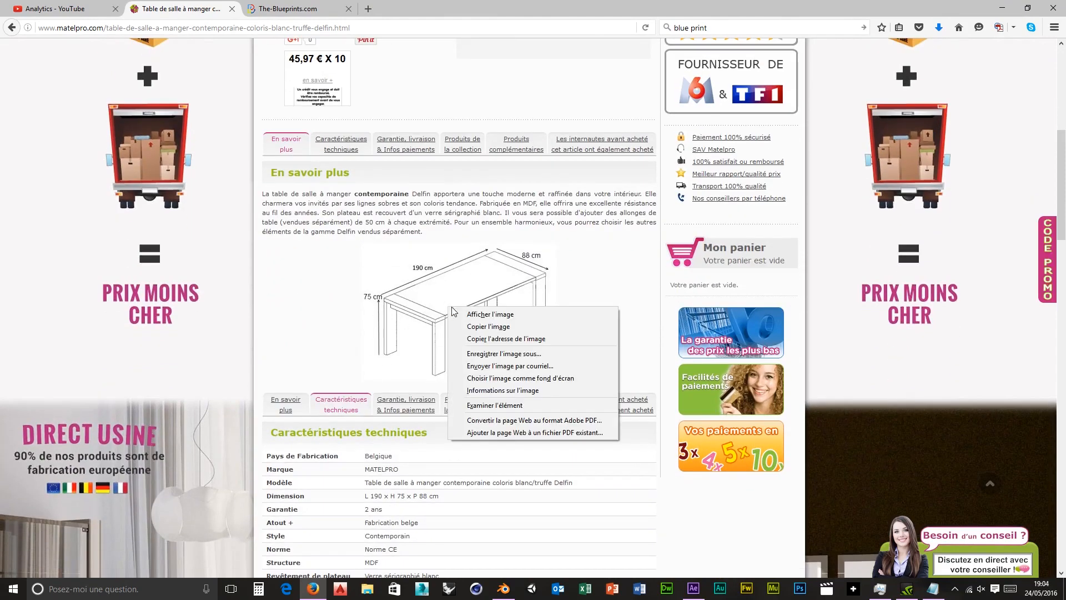
click(496, 322)
right_click(554, 286)
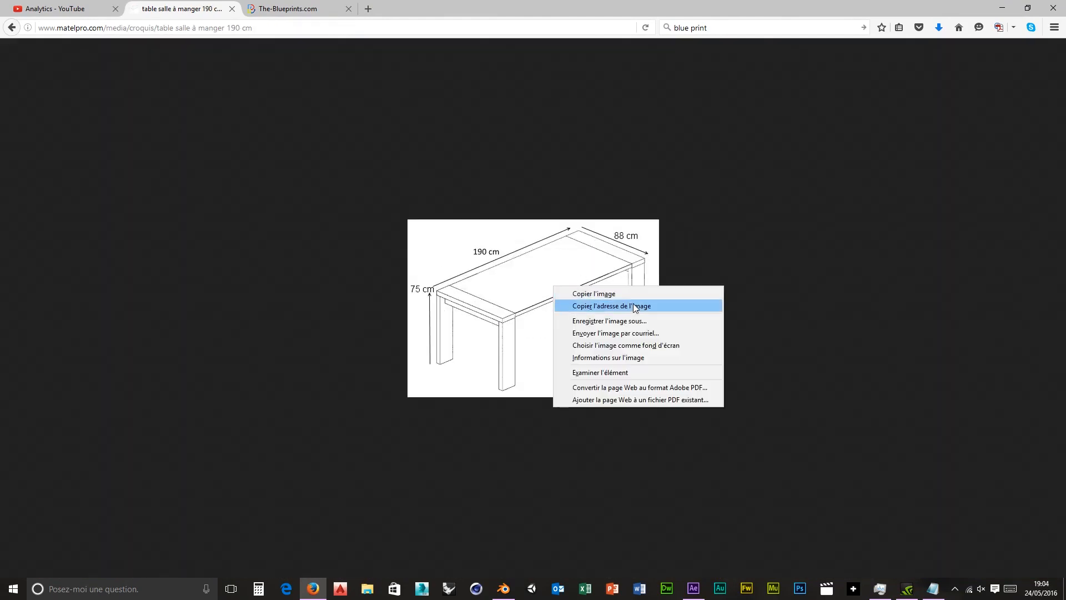
click(630, 321)
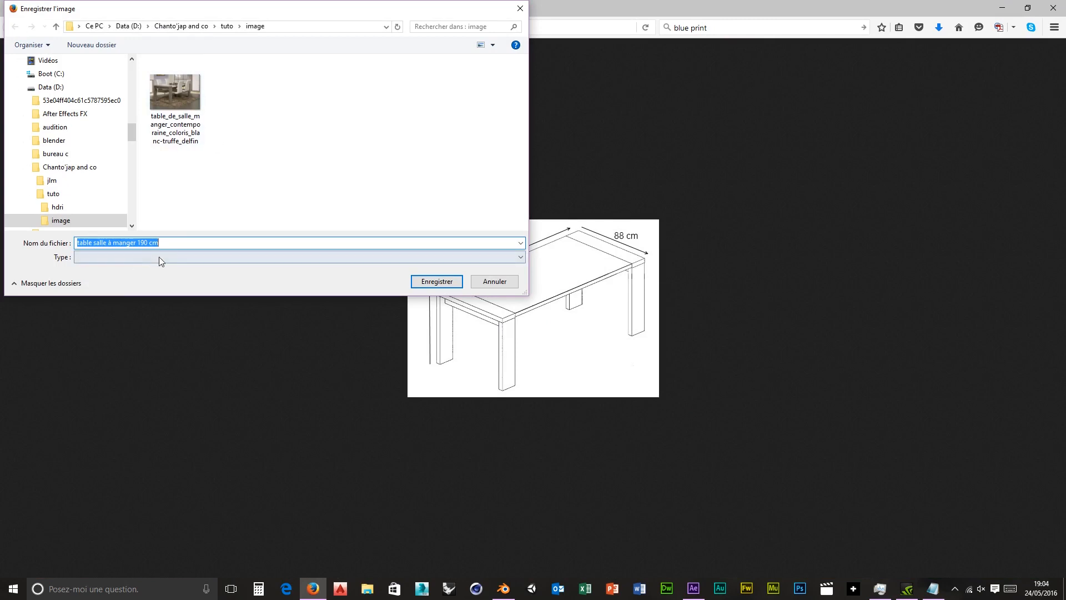
click(436, 282)
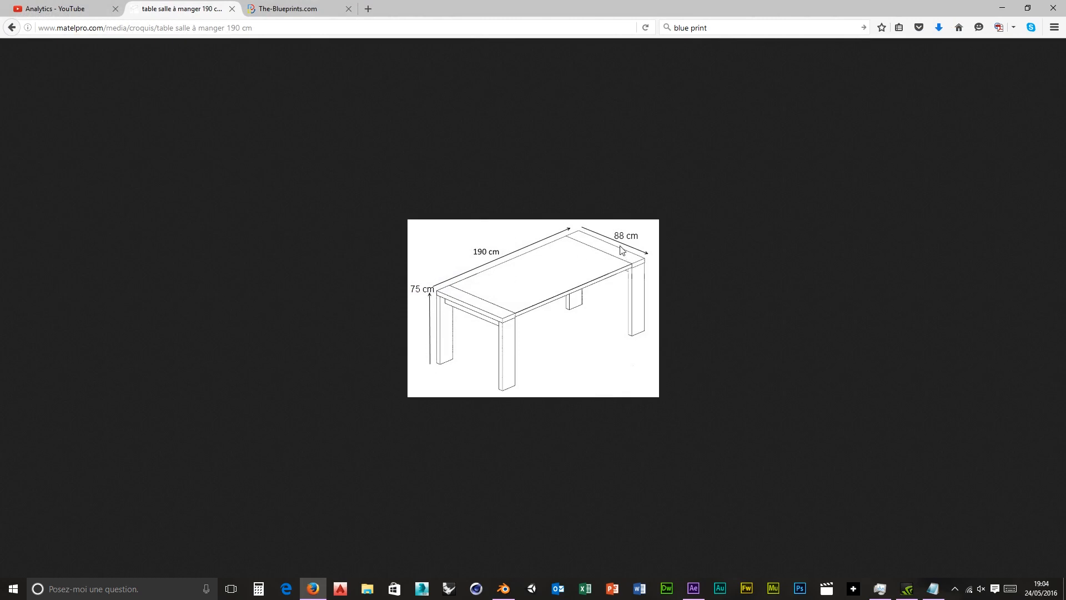
click(1052, 15)
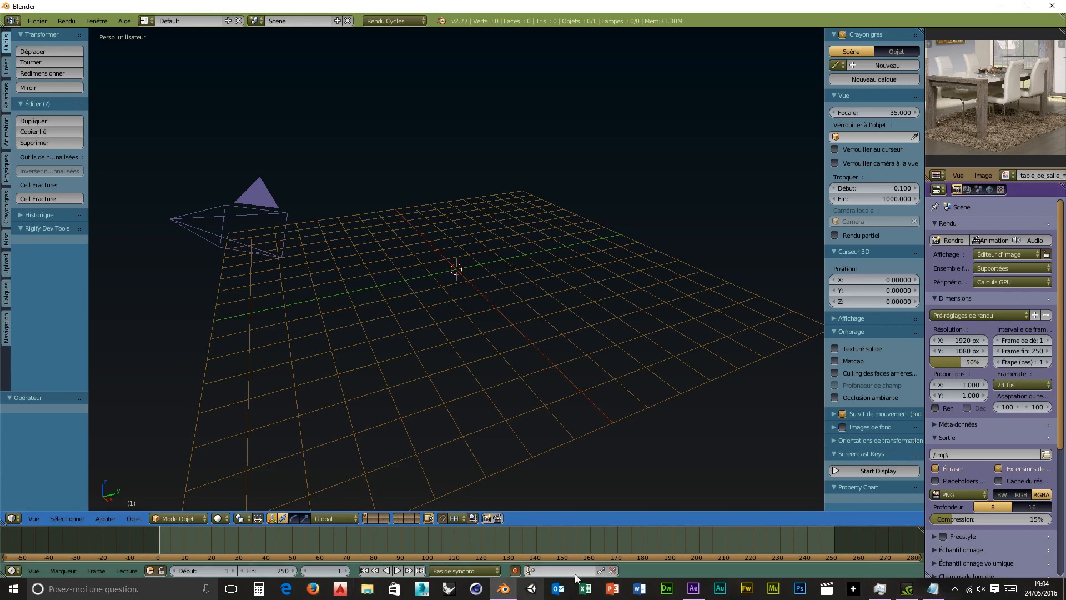
Step: Launch Photoshop, and from the tuto\image folder in File Explorer open the table salle à manger 190 cm sketch in Photos
click(798, 591)
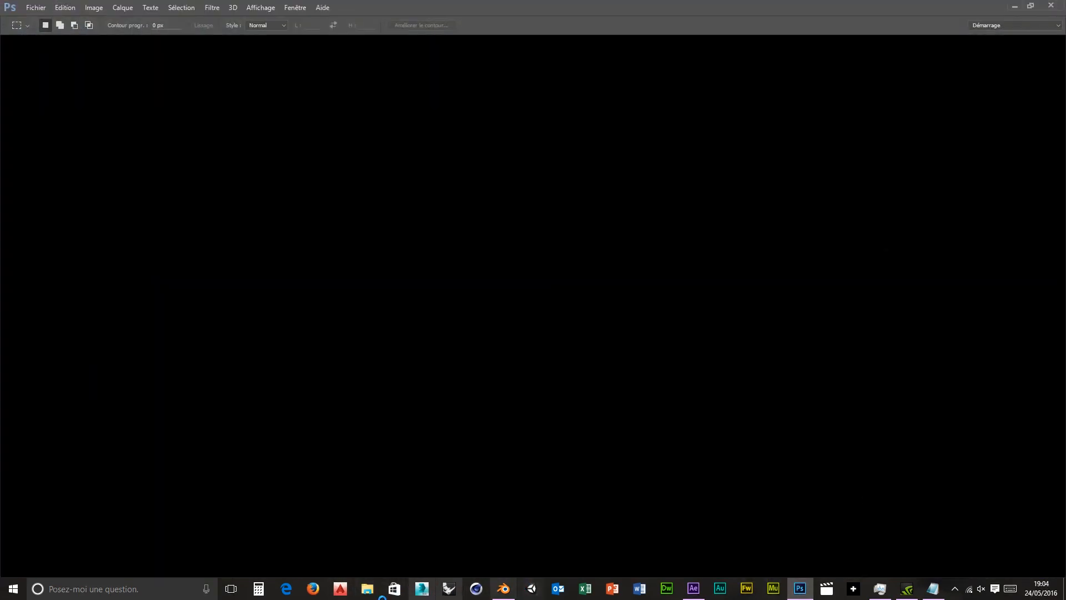
click(367, 588)
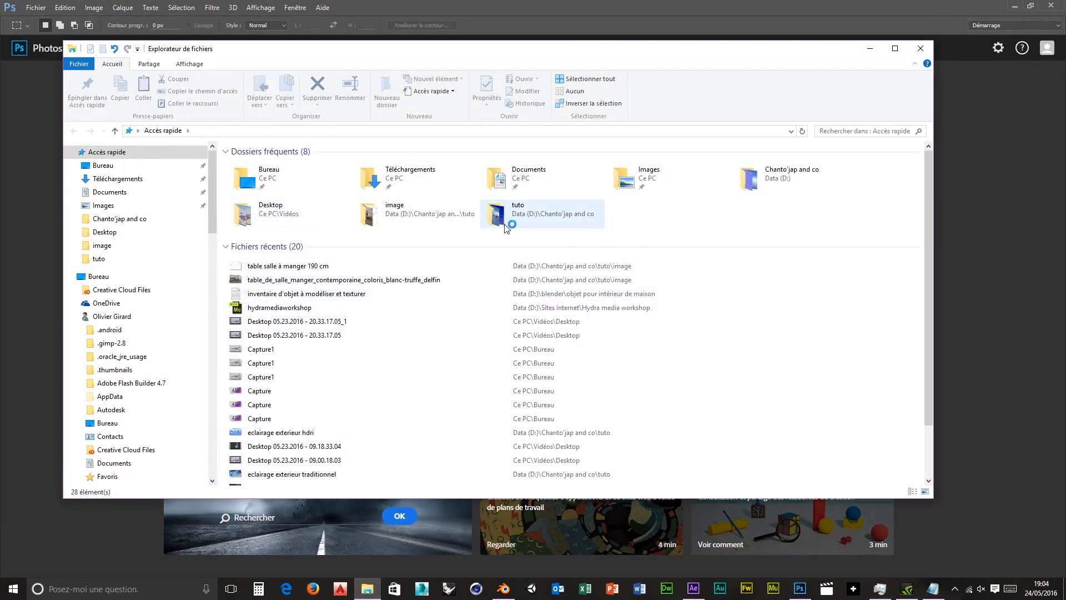
double_click(396, 211)
click(311, 172)
double_click(311, 171)
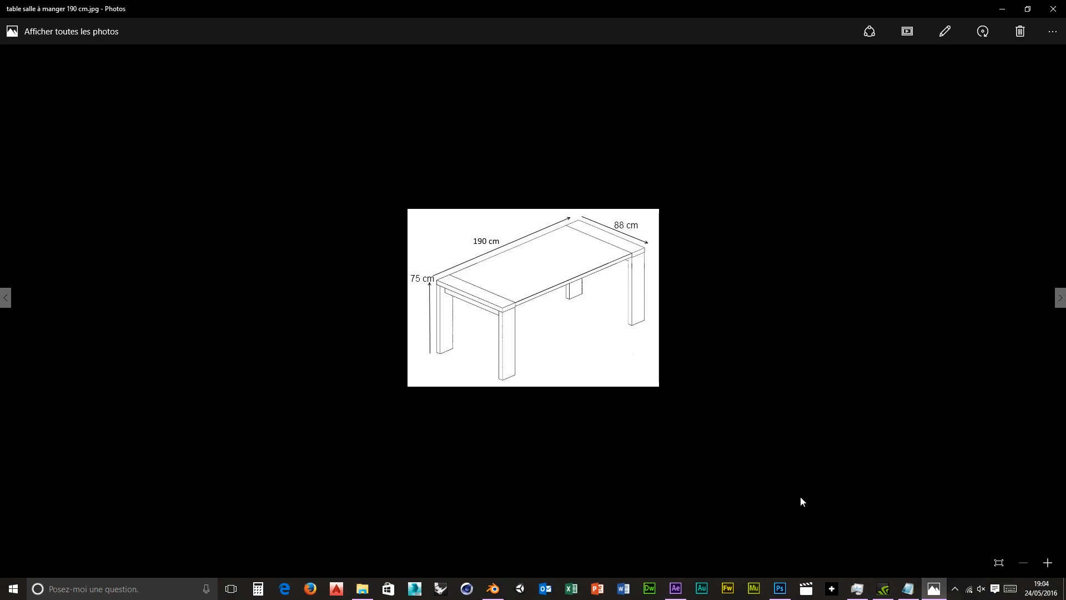
Step: Switch to Photoshop and open table_de_salle_manger_contemporaine_coloris_blanc-truffe_delfin.jpg from the image folder
click(779, 589)
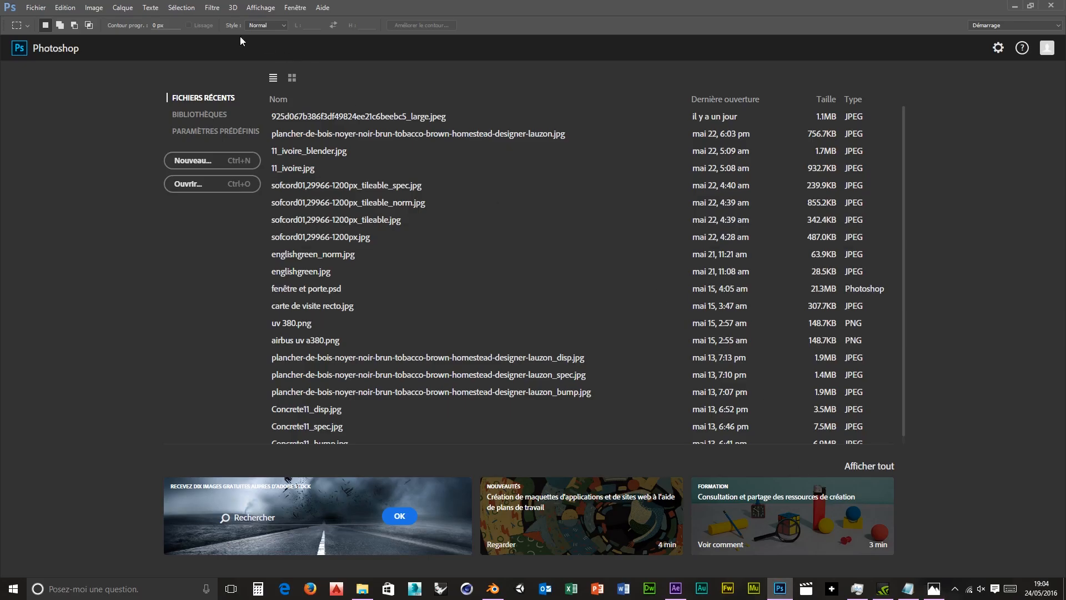
click(207, 189)
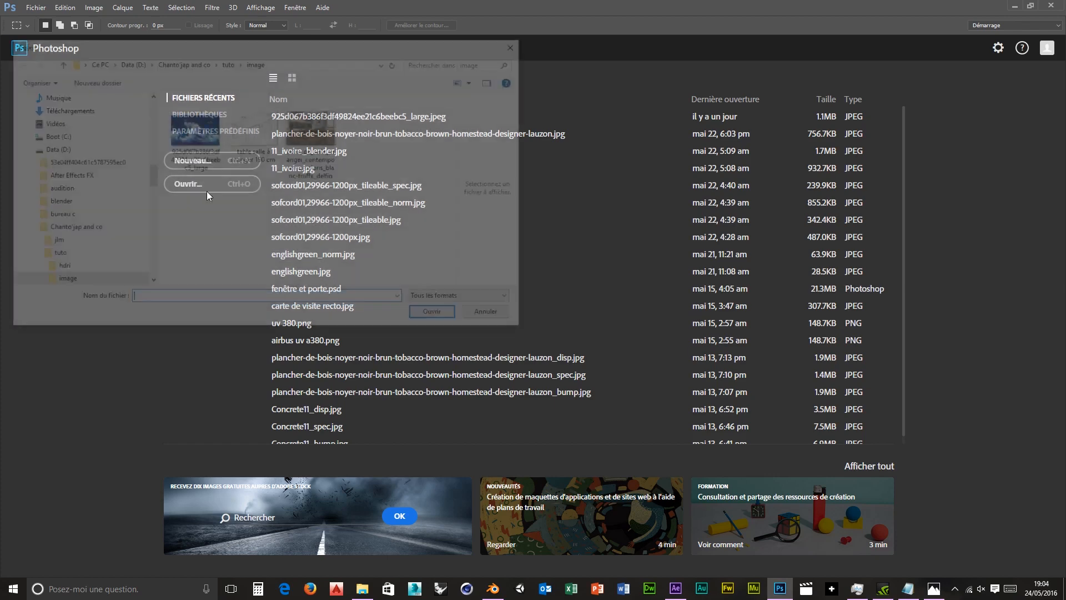
double_click(310, 132)
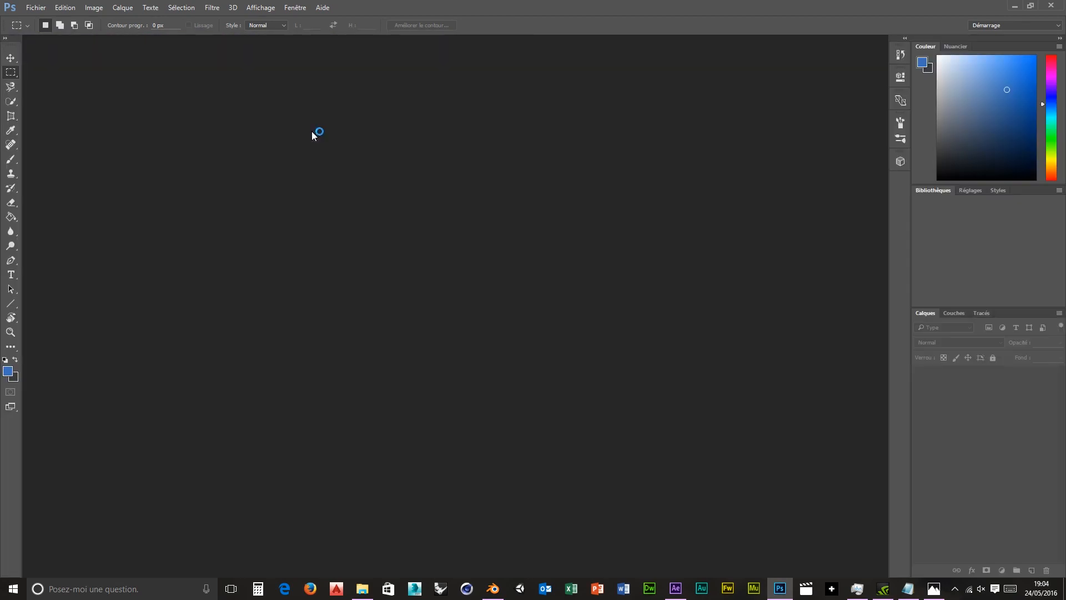
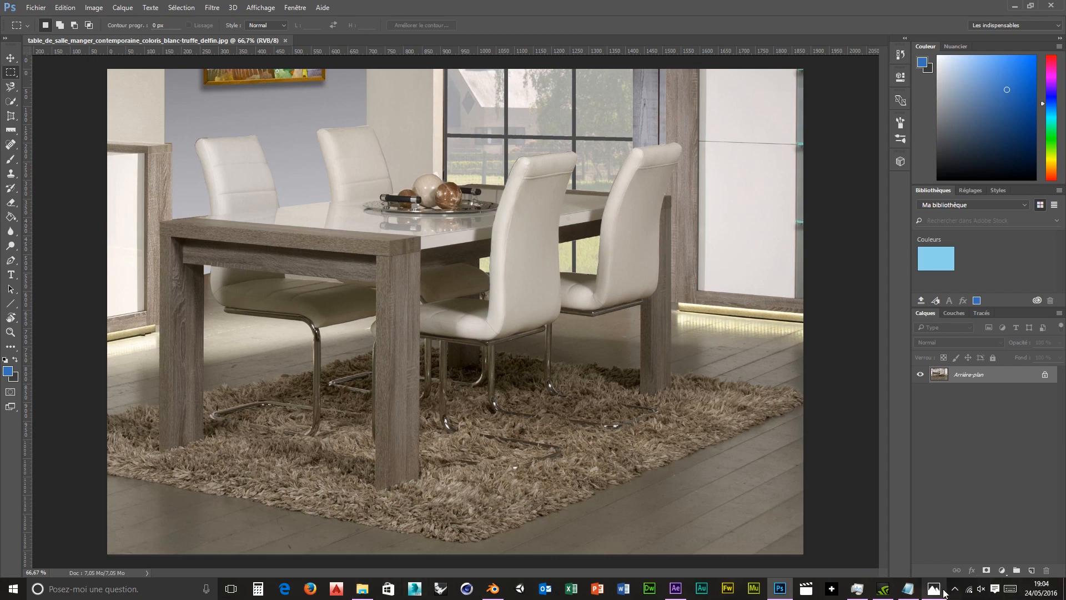
Step: Bring the Photos window with the dimensioned sketch forward, reduce it and fit it beside the table photo in Photoshop
mouse_move(934, 588)
click(960, 539)
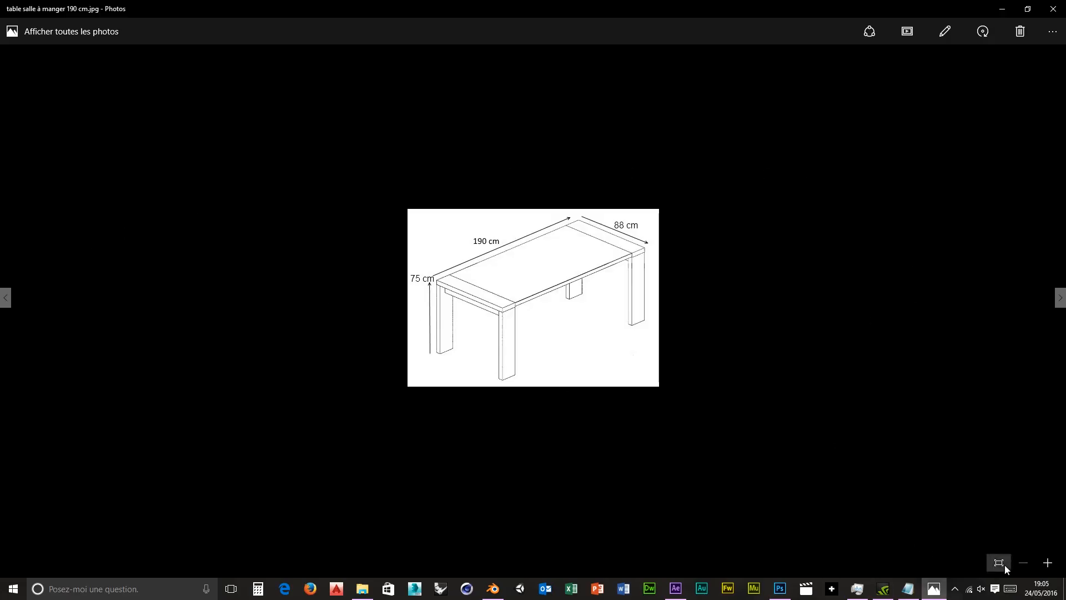
click(1026, 9)
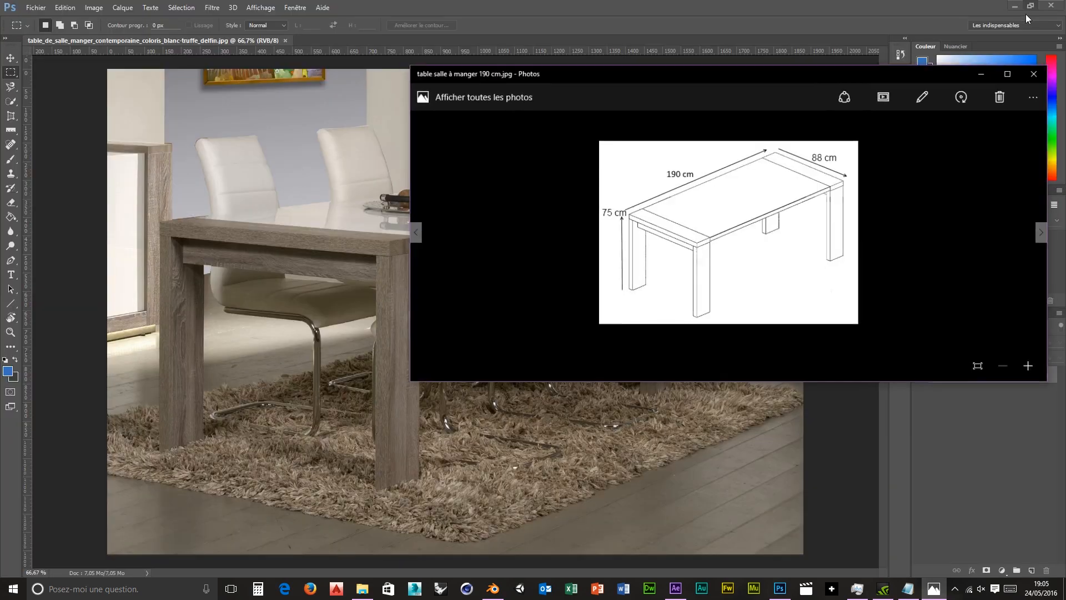
drag(433, 275, 766, 349)
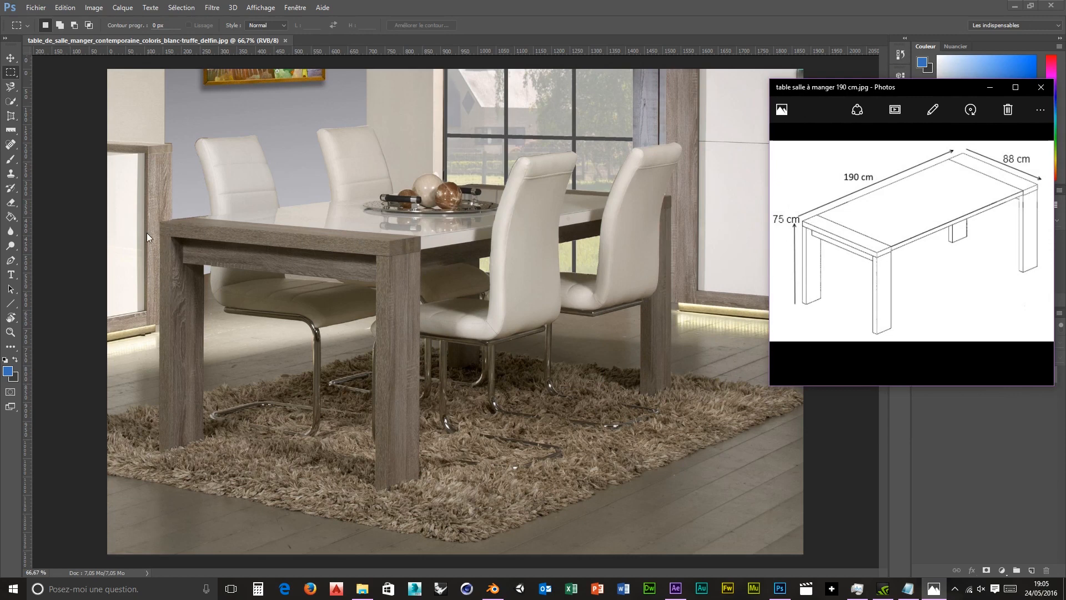
Step: Measure the short front edge of the tabletop in the Photoshop photo with the Ruler tool
click(13, 133)
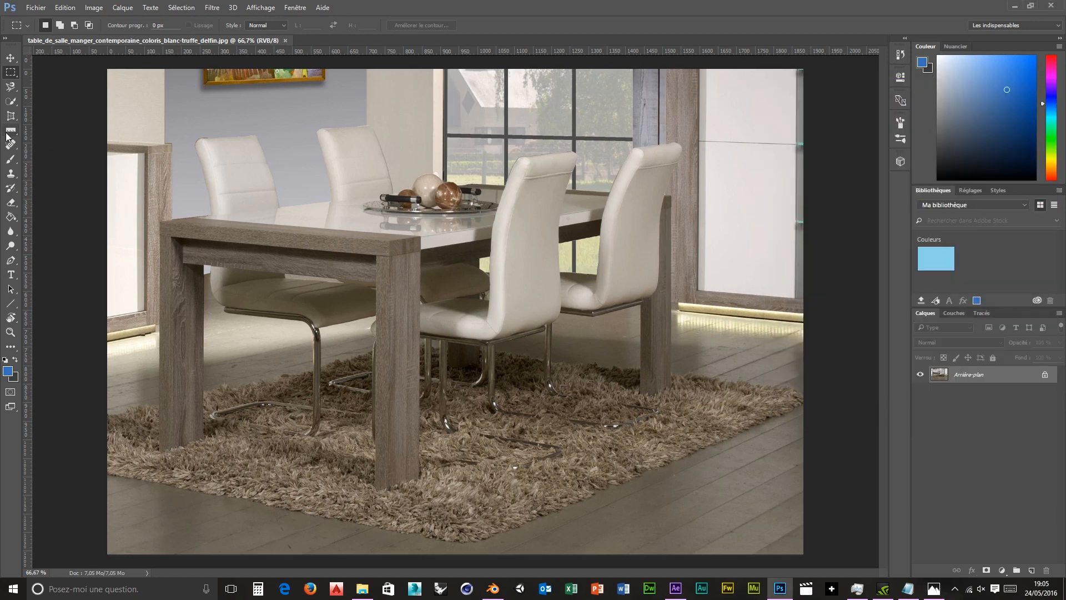
click(7, 134)
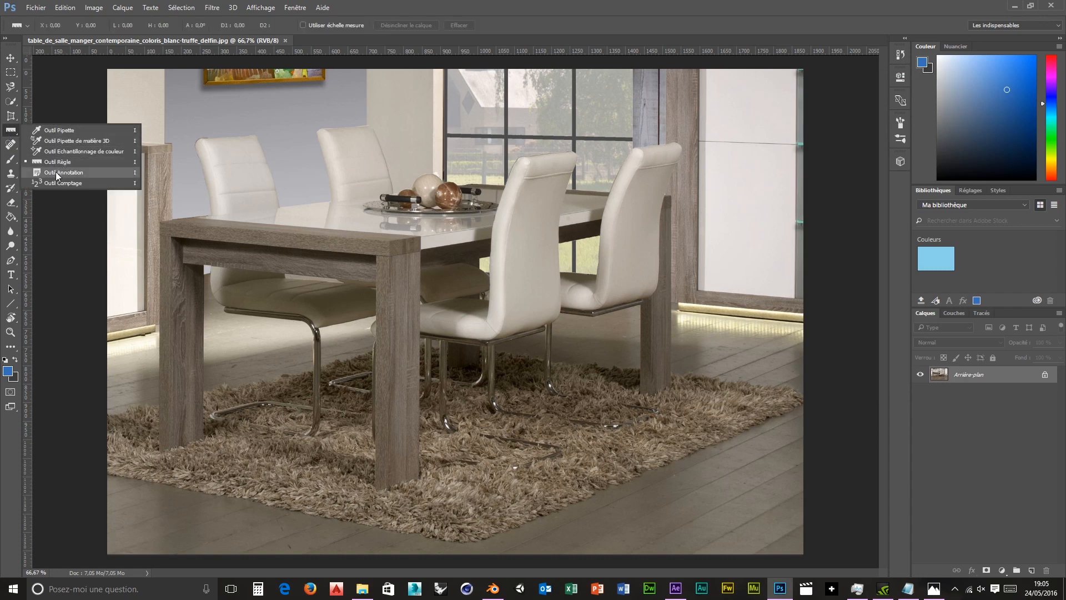
click(10, 131)
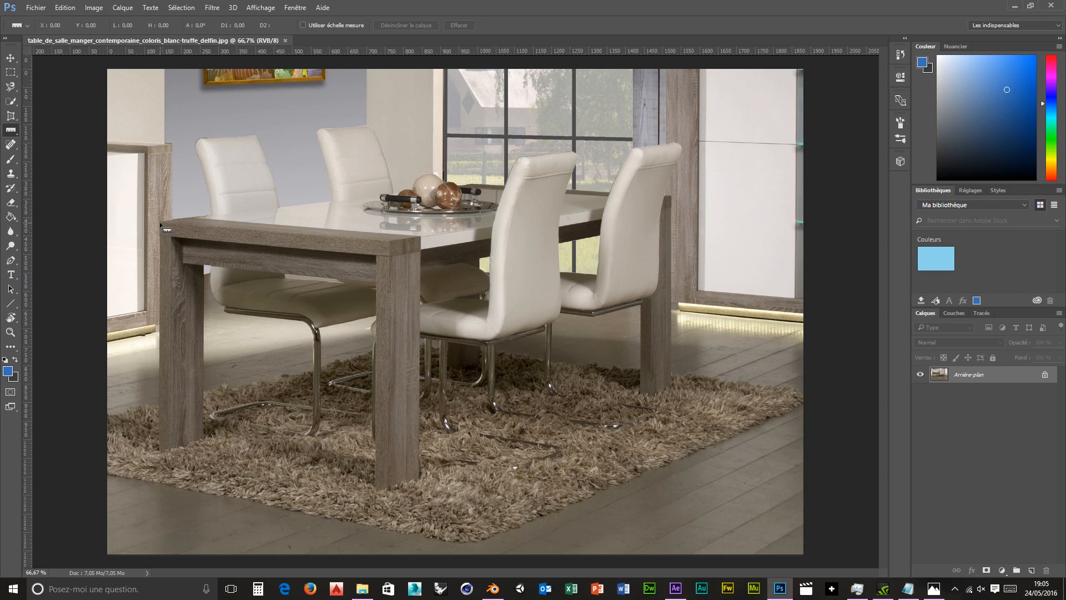
mouse_move(160, 225)
mouse_down()
mouse_move(161, 311)
mouse_move(180, 268)
mouse_move(367, 262)
mouse_move(391, 245)
mouse_up()
drag(389, 240, 389, 240)
Step: With the dimensioned sketch in view, divide 621.1 by 88 in the Windows calculator to get the pixels per centimetre, and close the calculator
click(258, 589)
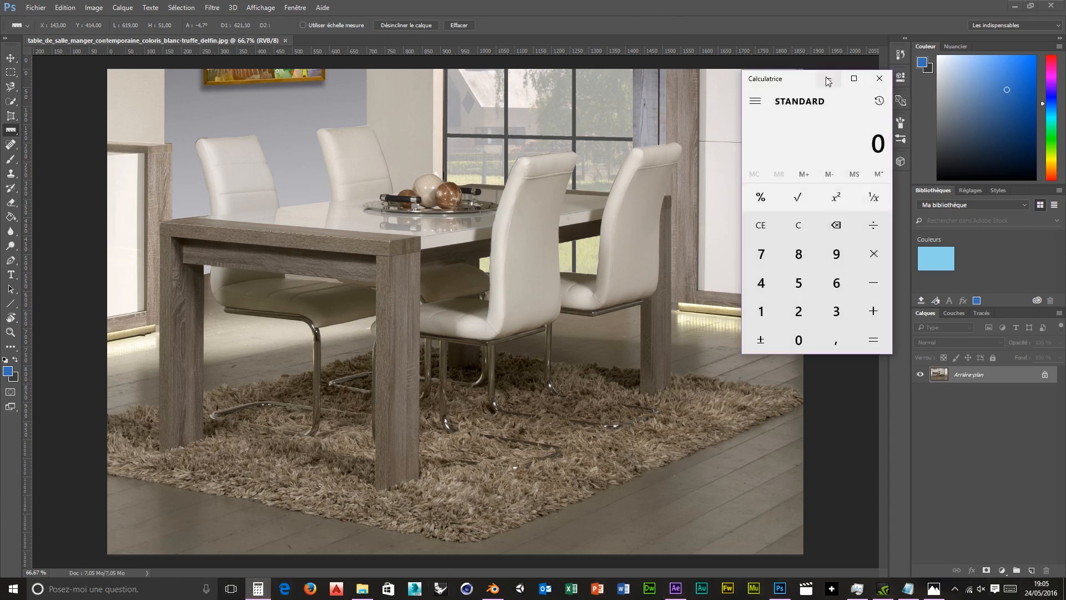
drag(803, 80, 698, 51)
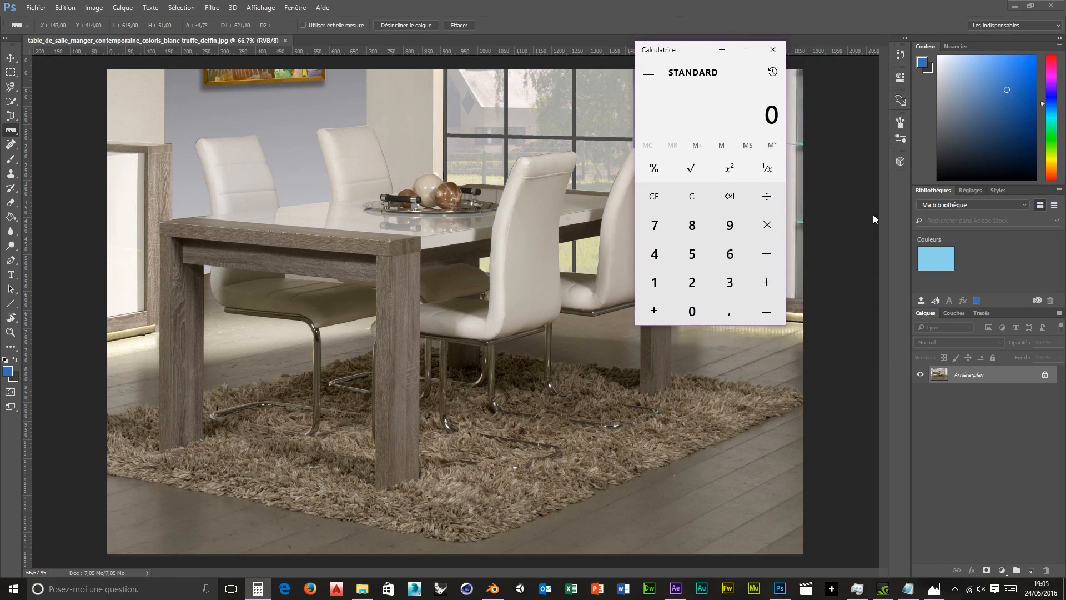
click(934, 588)
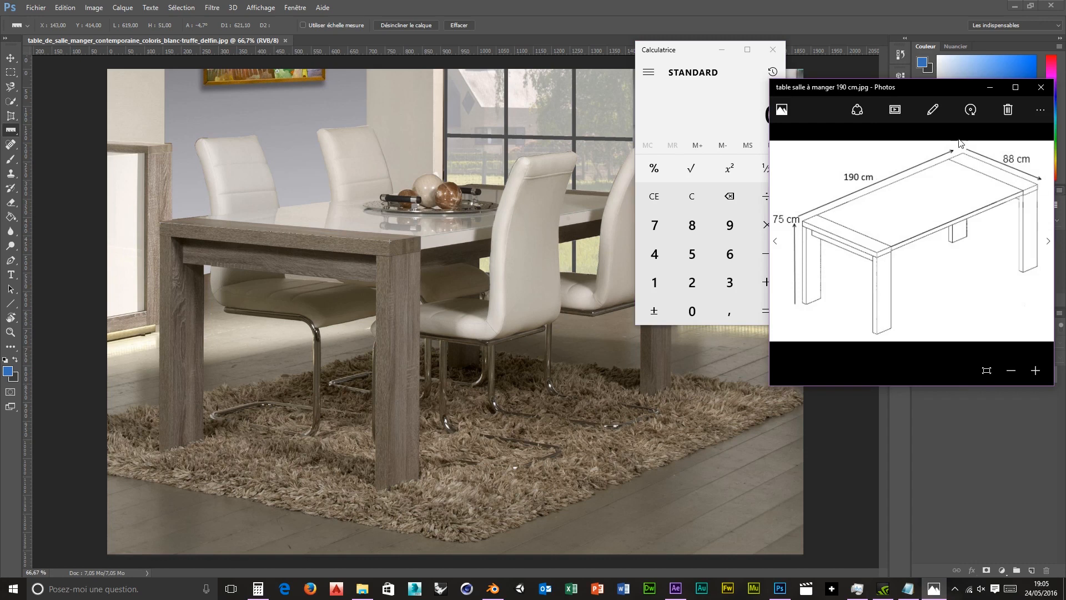
click(728, 254)
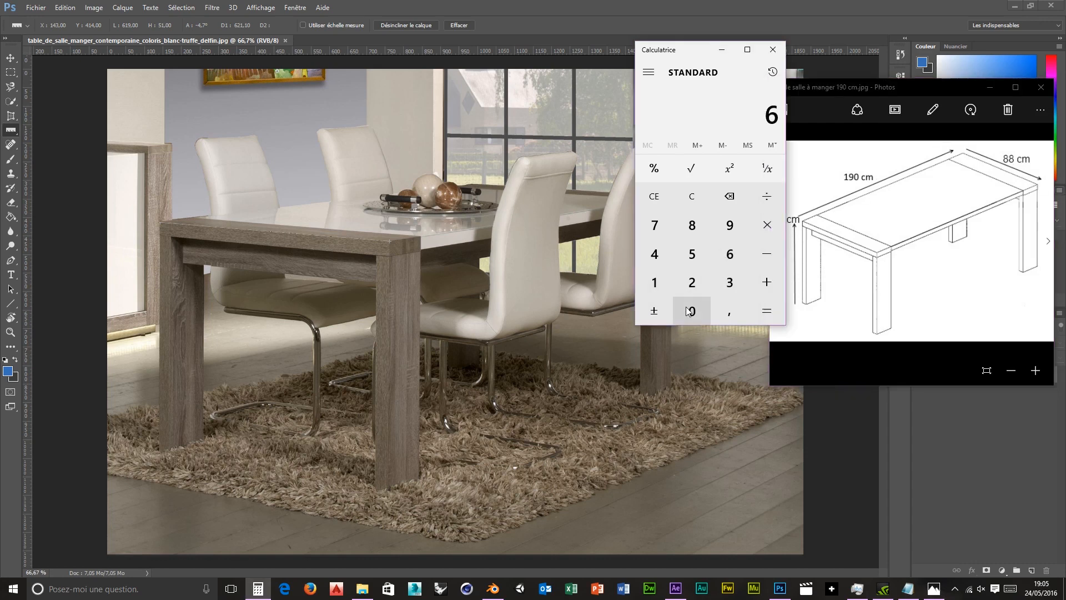
click(688, 284)
click(656, 284)
click(715, 307)
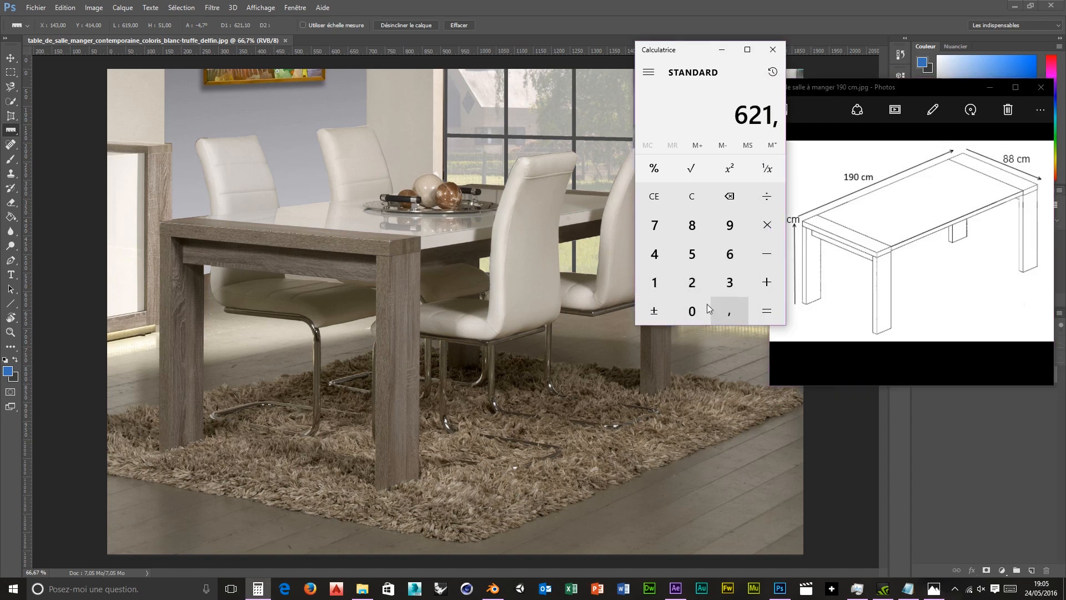
click(654, 284)
click(767, 196)
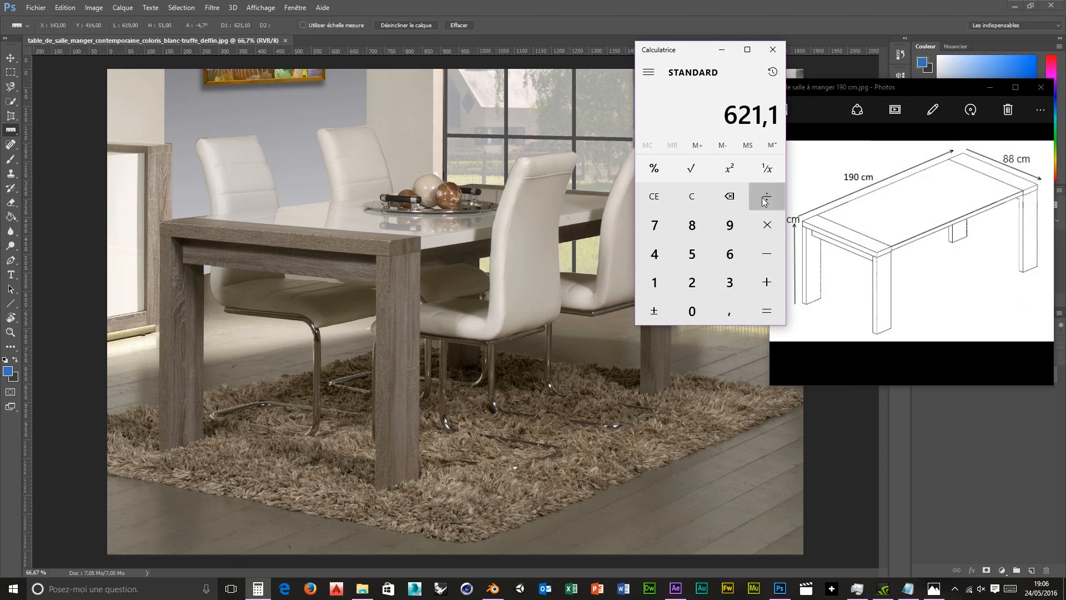
double_click(692, 225)
click(769, 317)
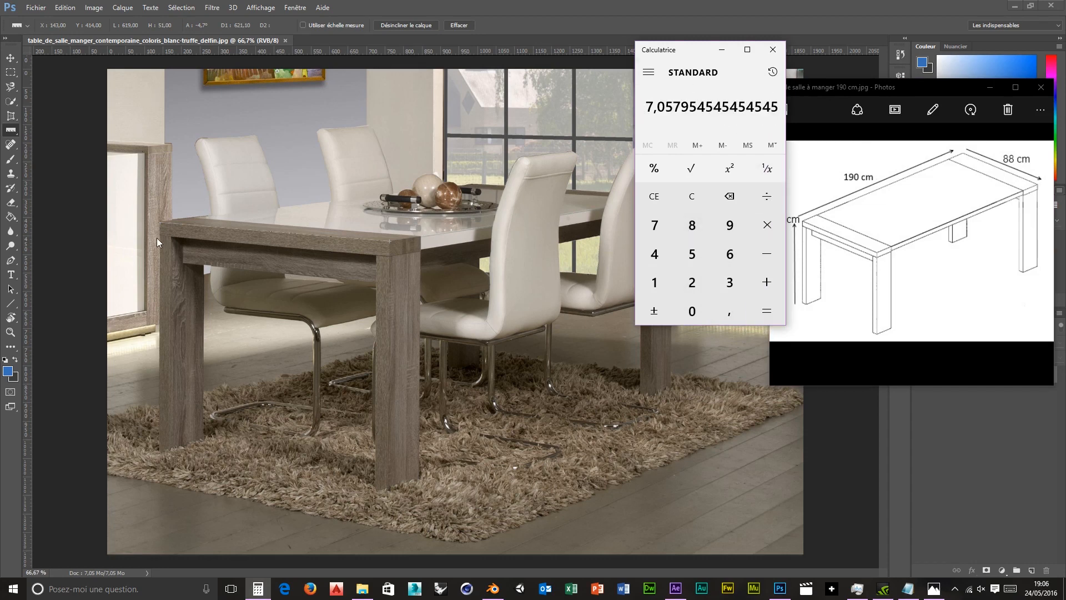
click(773, 51)
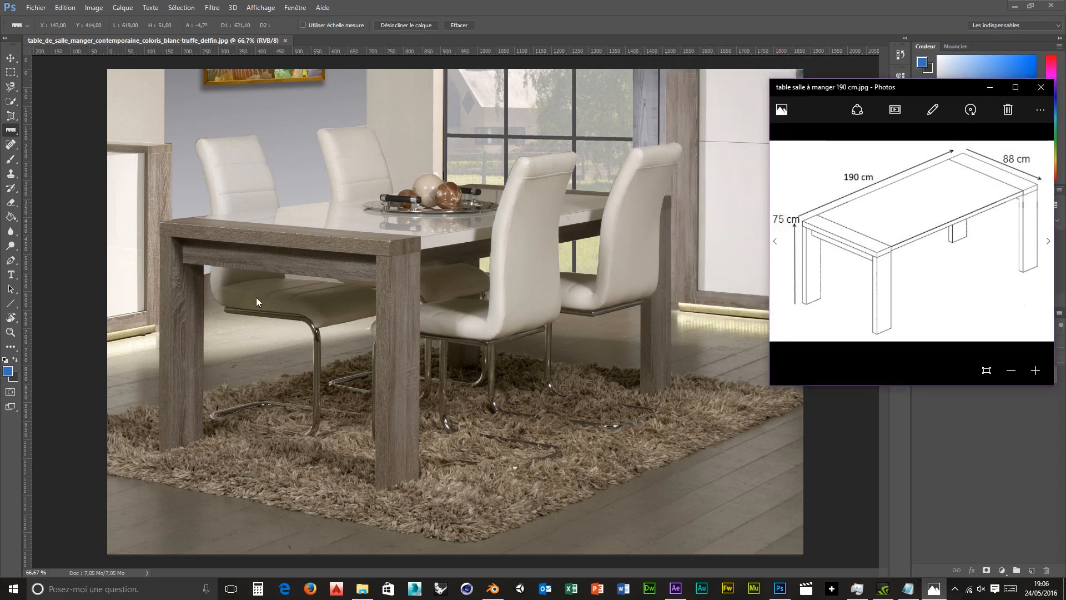
Step: Measure the tabletop's thickness at the near front corner above the leg with the Ruler tool
click(13, 130)
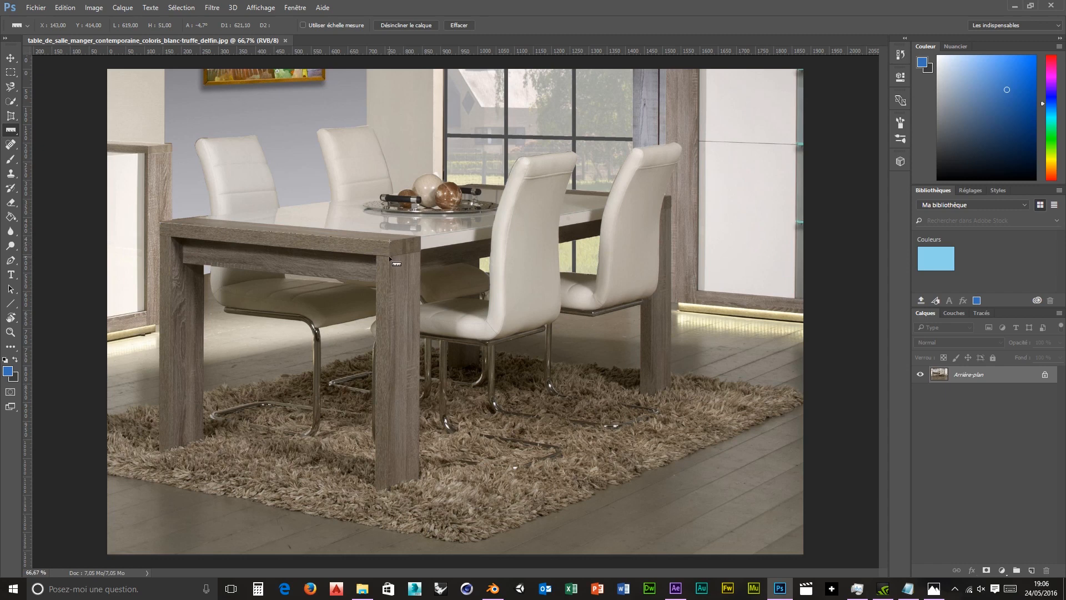
key(z)
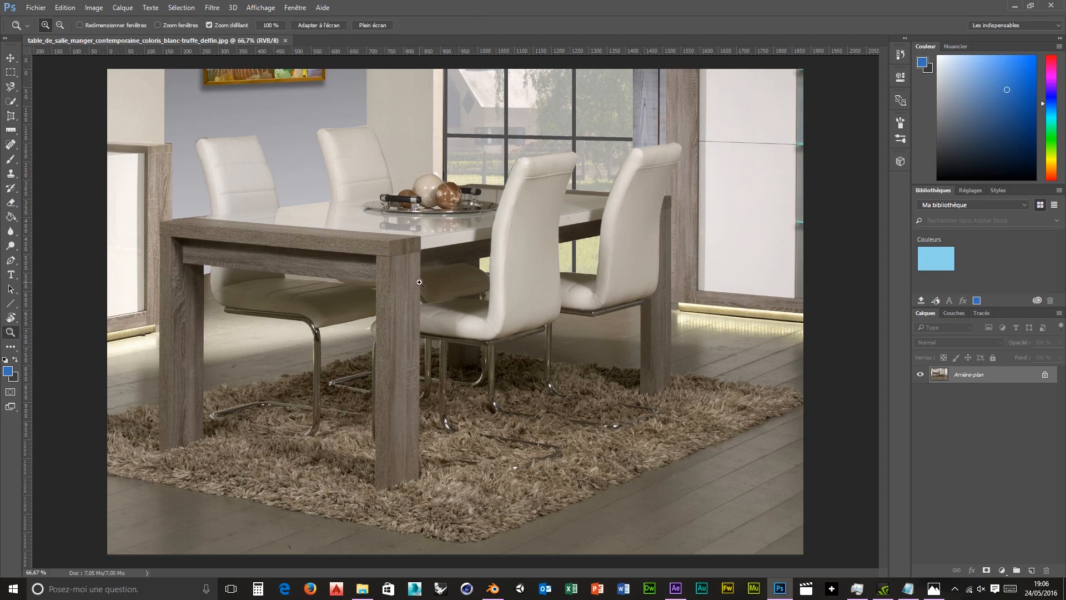
drag(419, 282, 472, 288)
key(i)
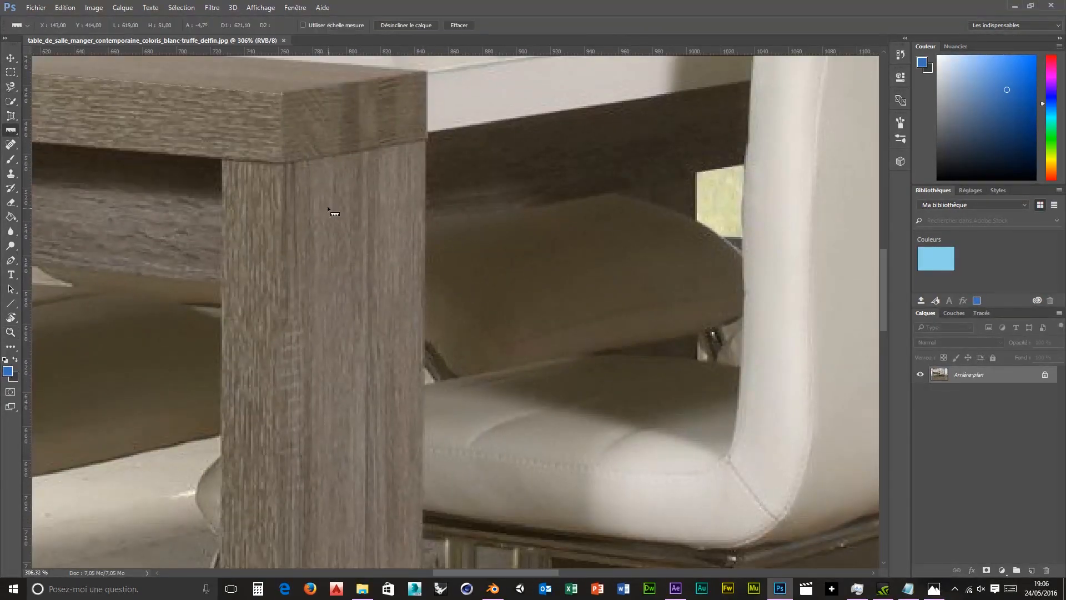
drag(283, 164, 281, 90)
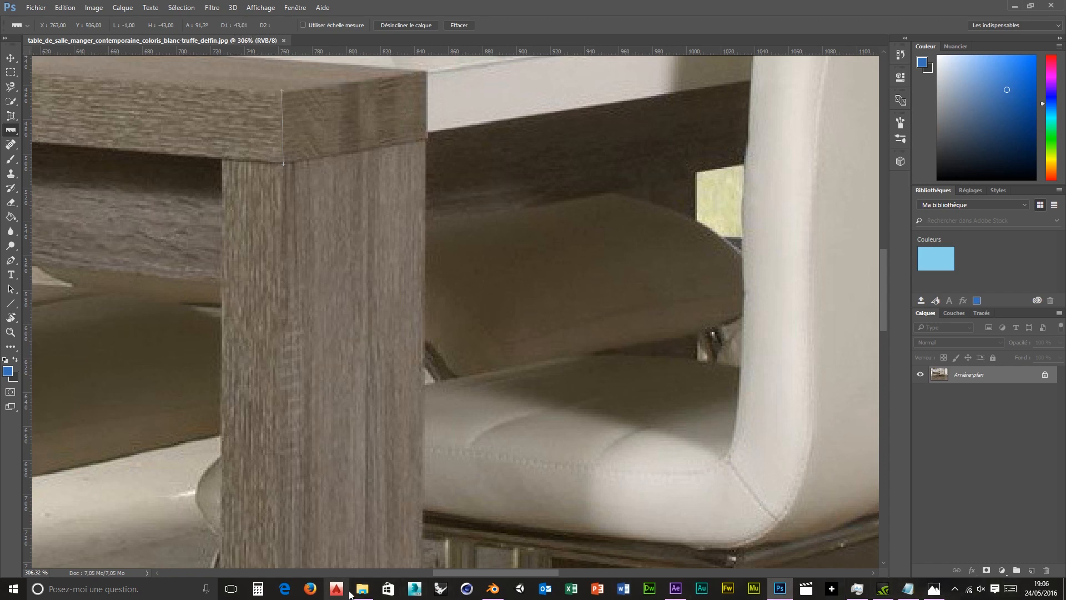
Step: Divide the tabletop thickness of 43 pixels by 7,05 in the Windows calculator to convert it to centimetres
click(258, 589)
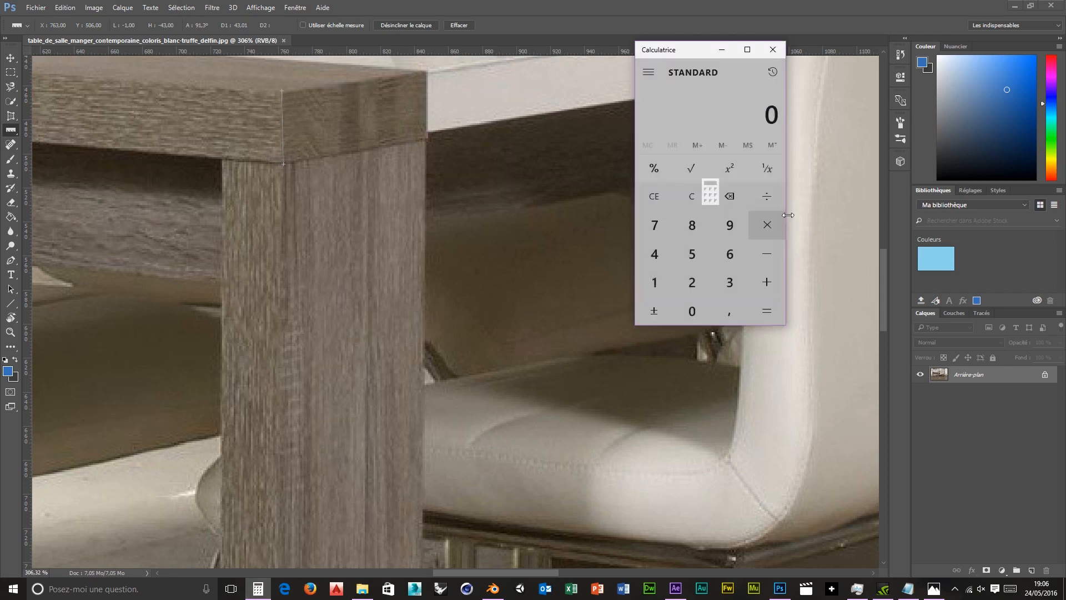
click(662, 256)
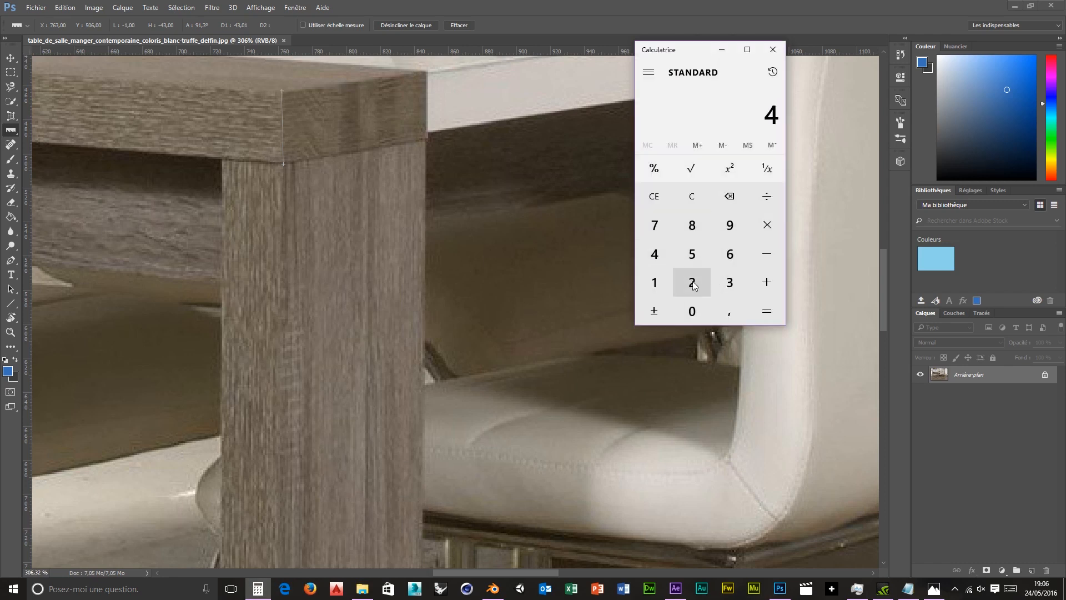
click(693, 285)
click(729, 196)
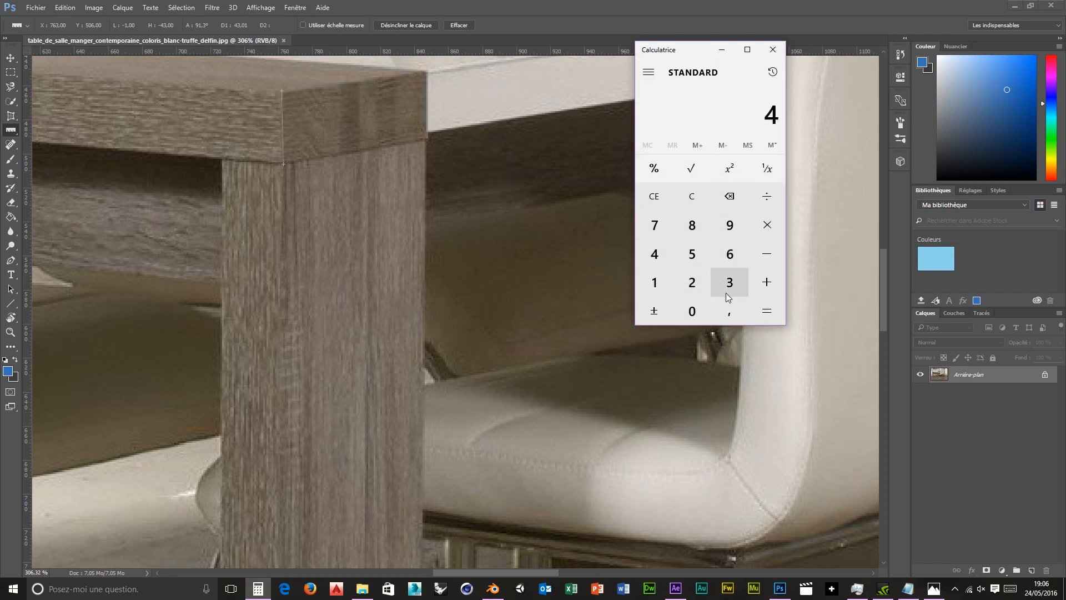
click(727, 294)
click(765, 196)
click(658, 225)
click(728, 312)
click(695, 311)
click(698, 265)
click(758, 311)
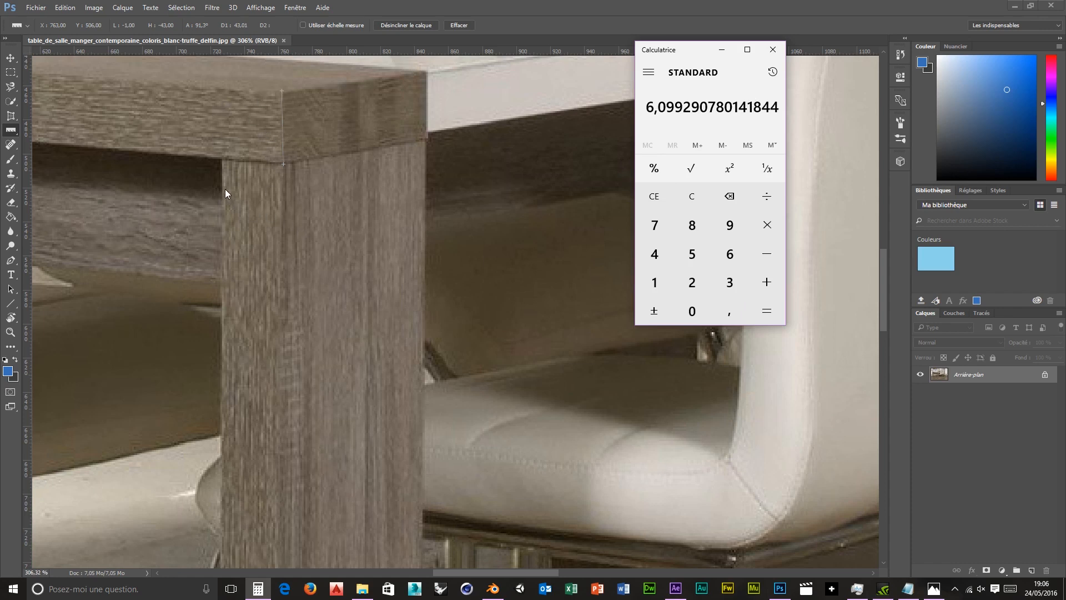
Step: Measure the widths of the near leg's two visible faces, at and just below the tabletop, with the Ruler tool in Photoshop
click(350, 268)
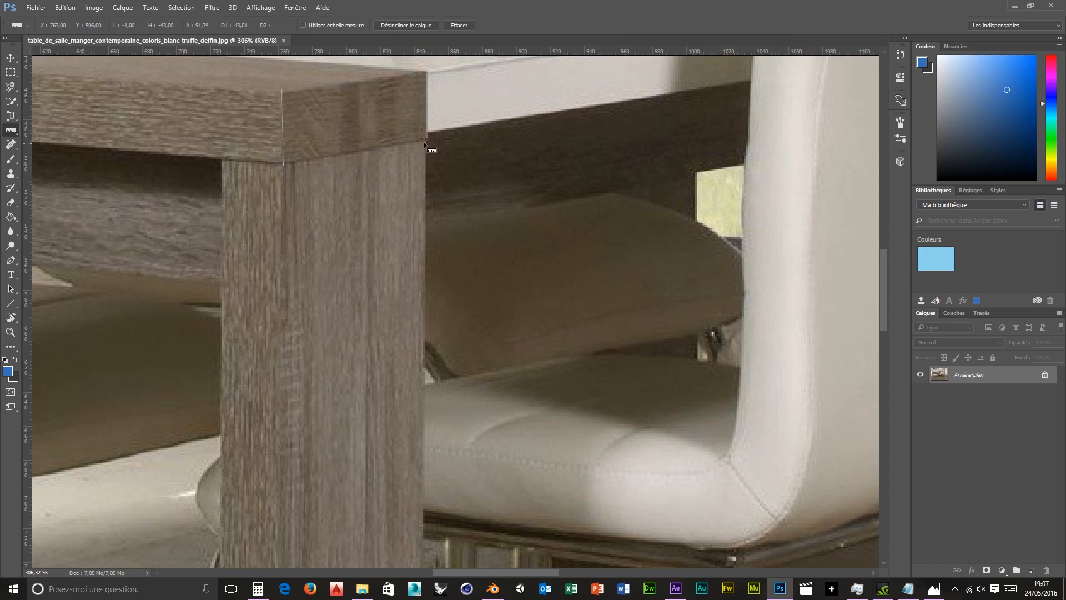
drag(426, 140, 290, 163)
scroll(377, 251, down, 2)
scroll(376, 253, up, 1)
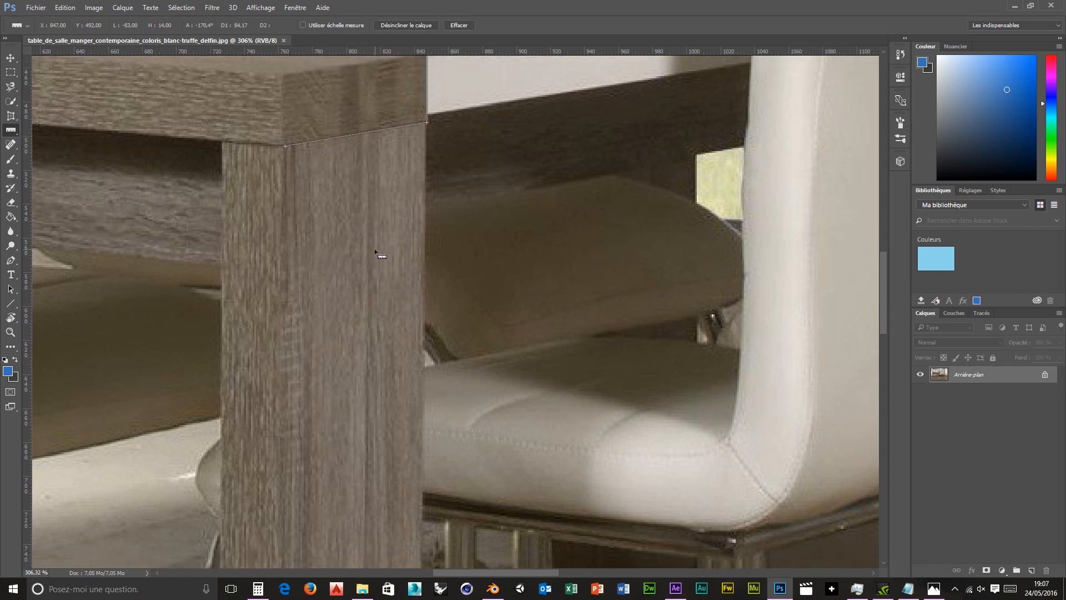
scroll(376, 253, down, 3)
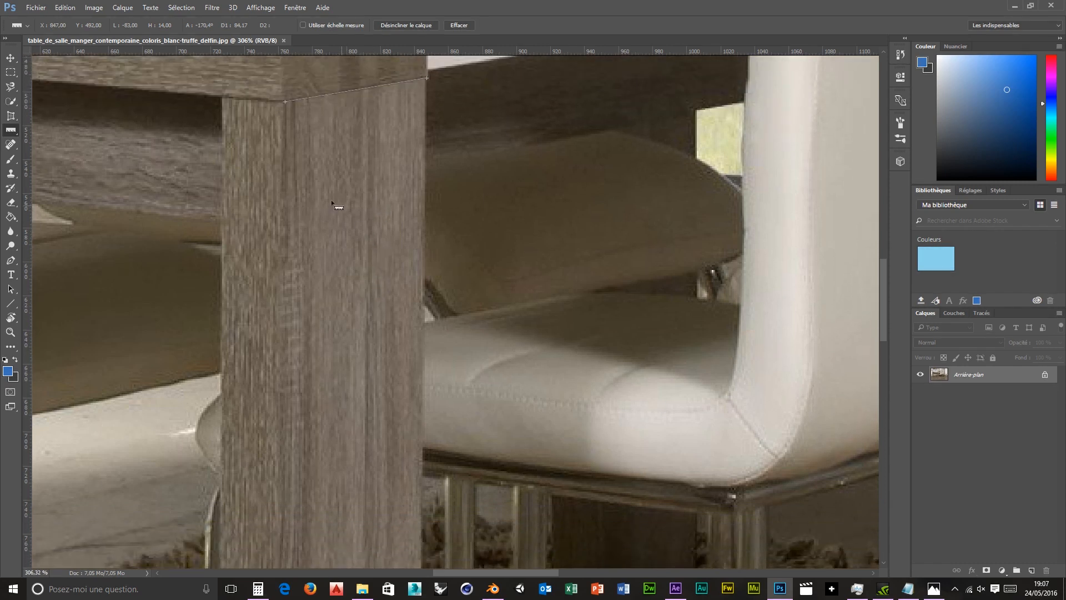
click(225, 99)
drag(228, 98, 276, 103)
drag(283, 177, 220, 175)
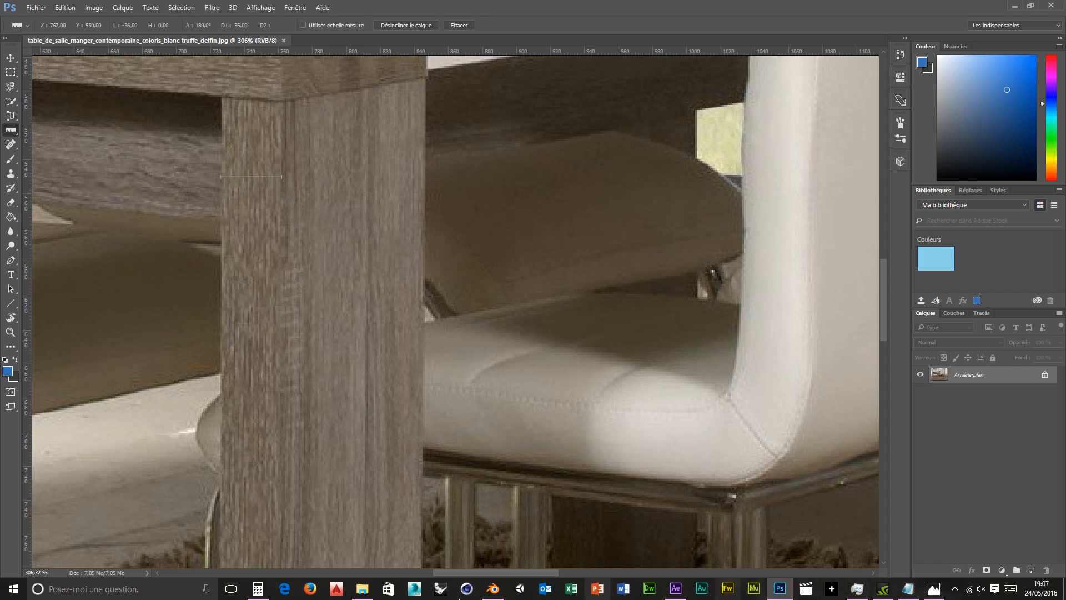
Step: Divide the leg's narrow face width of 36 pixels by 7,05 in the Windows calculator
click(258, 589)
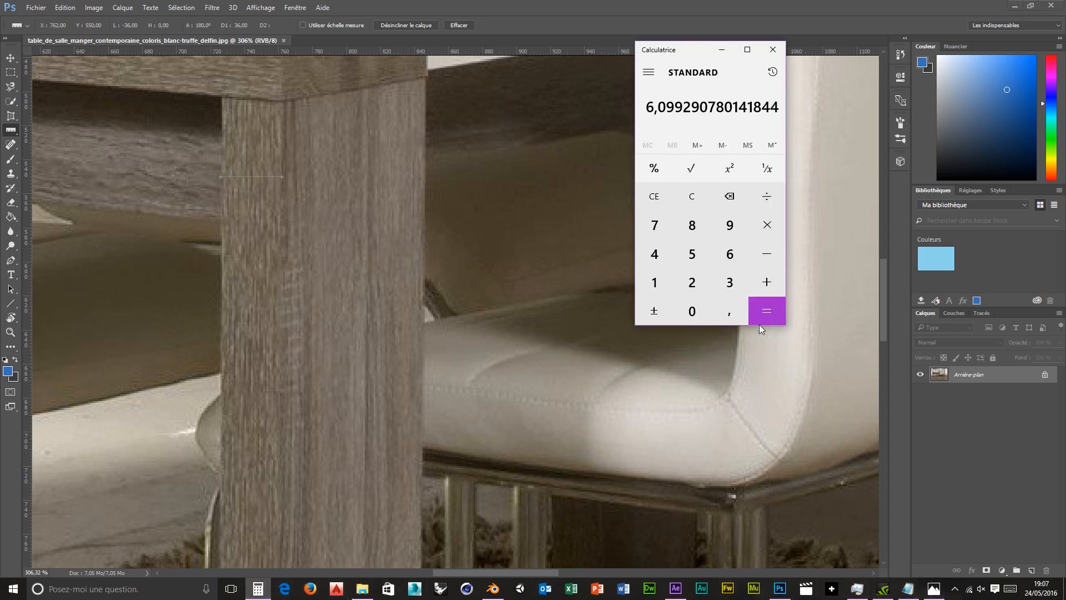
click(730, 282)
click(755, 207)
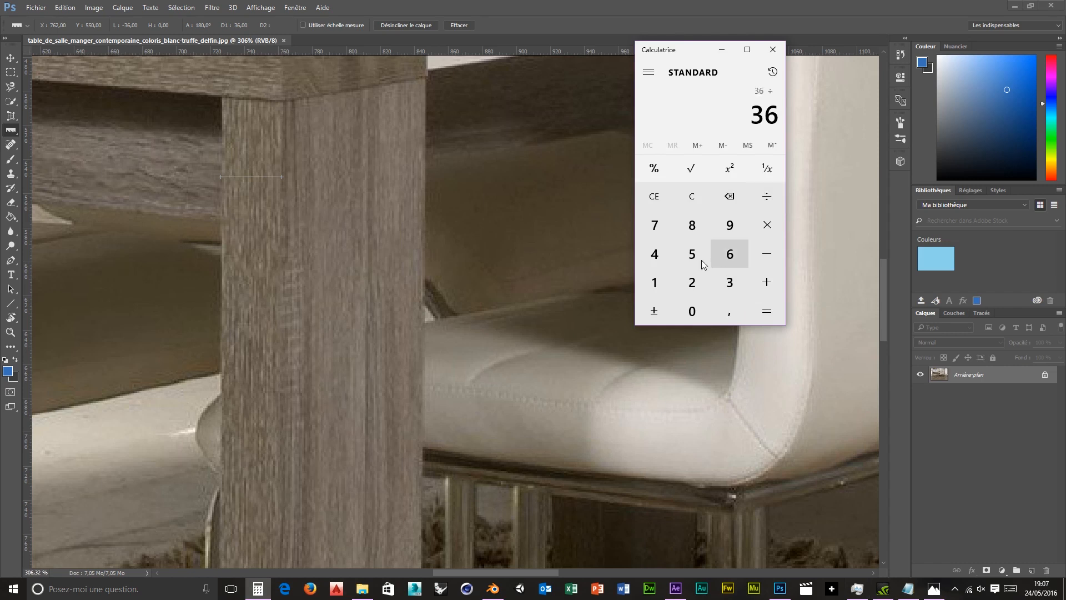
click(655, 225)
click(727, 310)
click(678, 309)
click(692, 253)
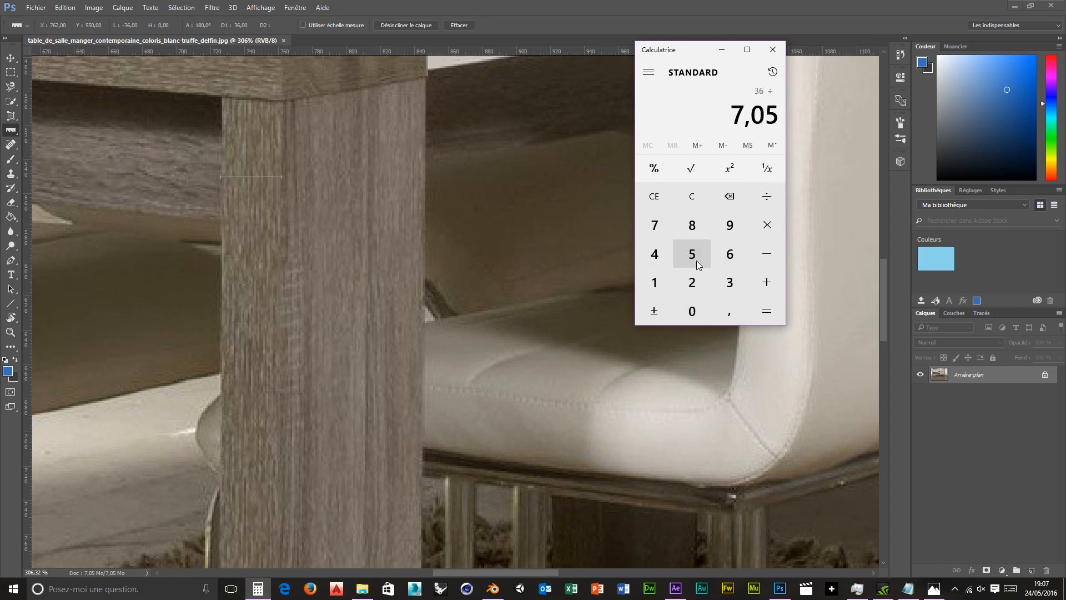
click(767, 310)
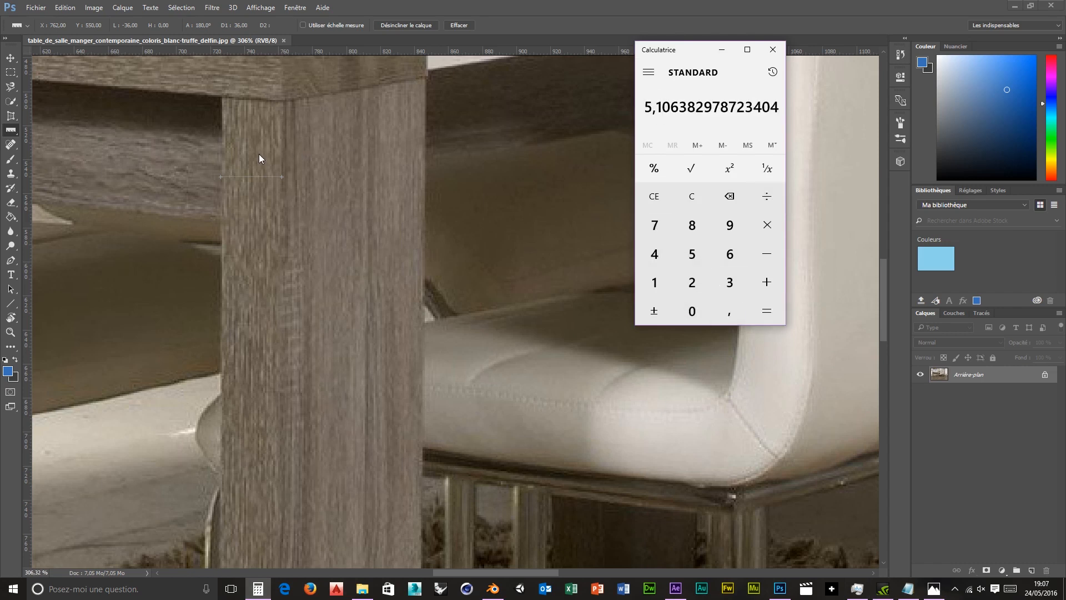
Step: Measure the apron's height beside the near leg and its setback from the far leg's front edge with Photoshop's Ruler tool
scroll(304, 149, up, 5)
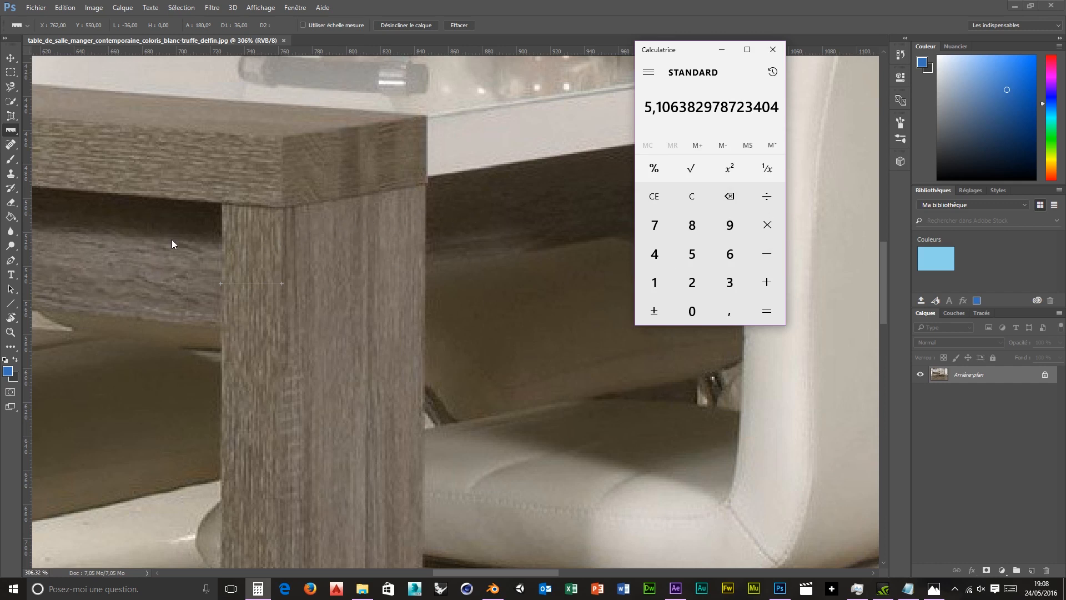
scroll(172, 243, down, 1)
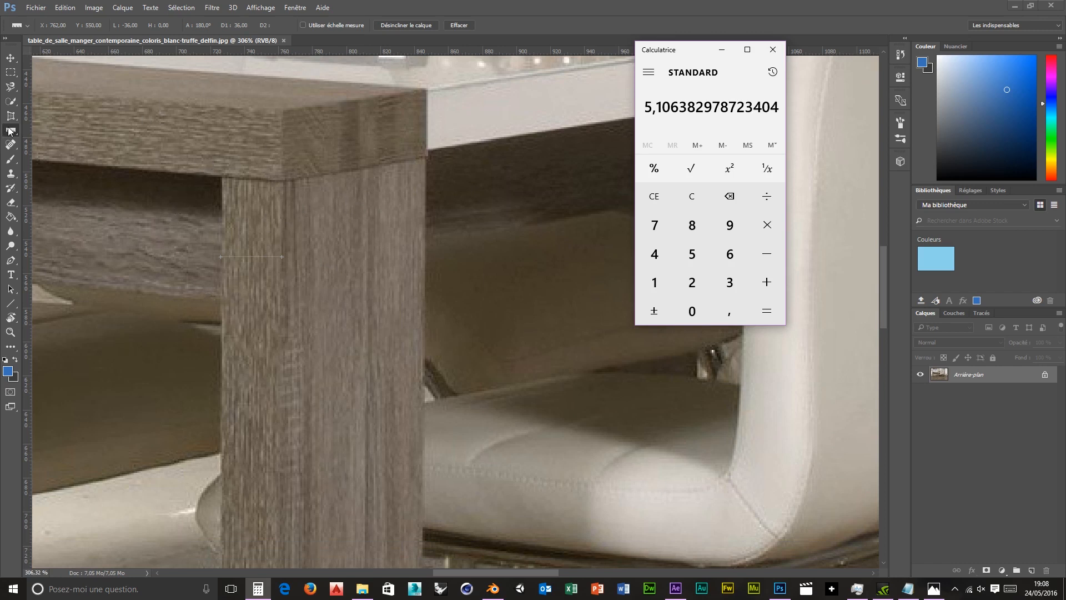
click(222, 165)
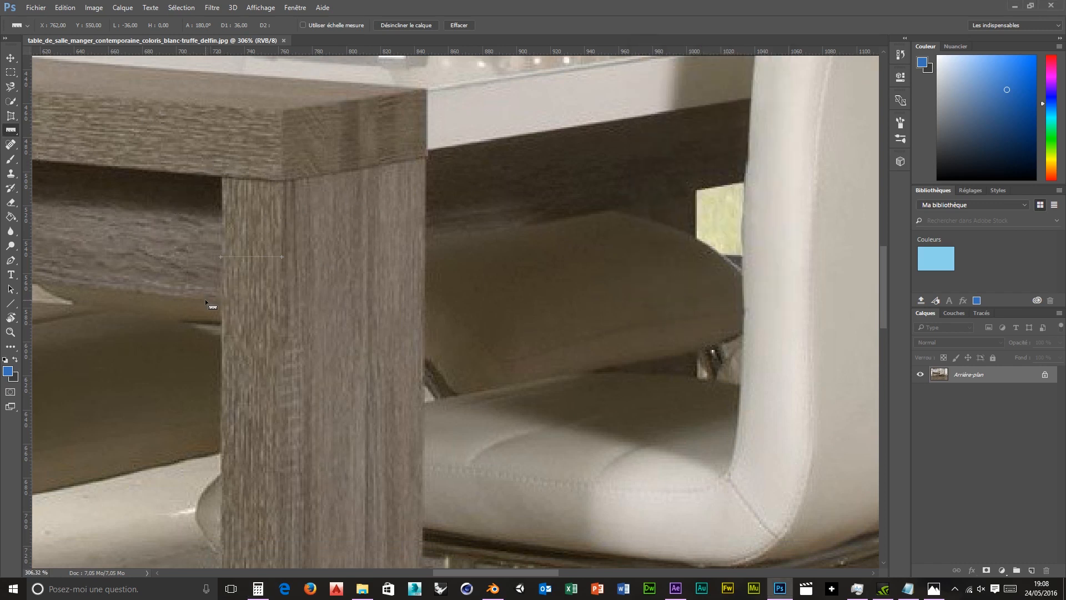
drag(209, 300, 208, 156)
drag(315, 330, 370, 326)
drag(303, 331, 790, 333)
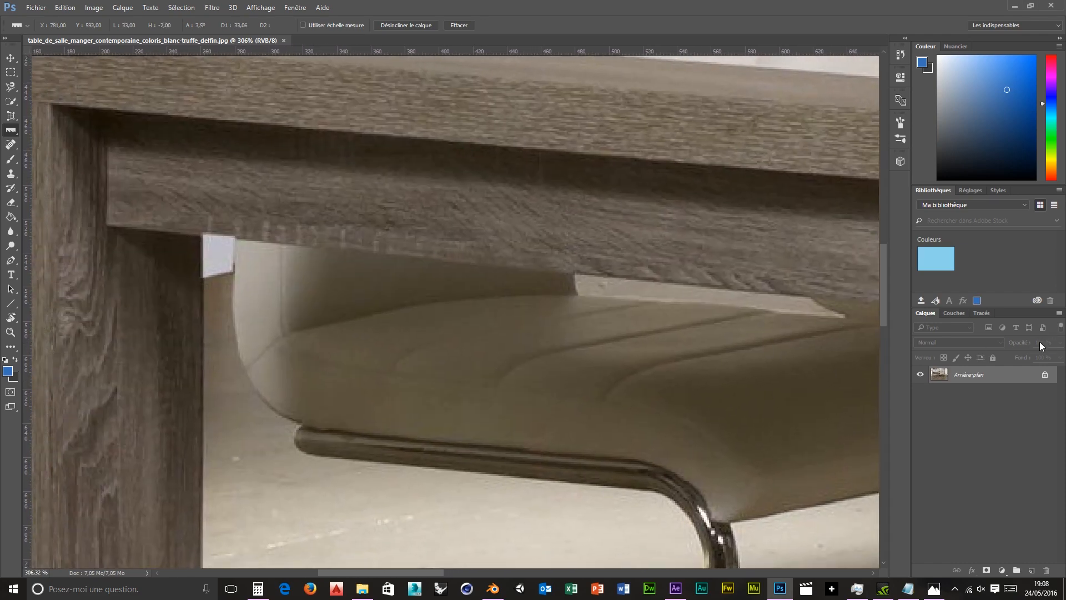
drag(200, 365, 405, 403)
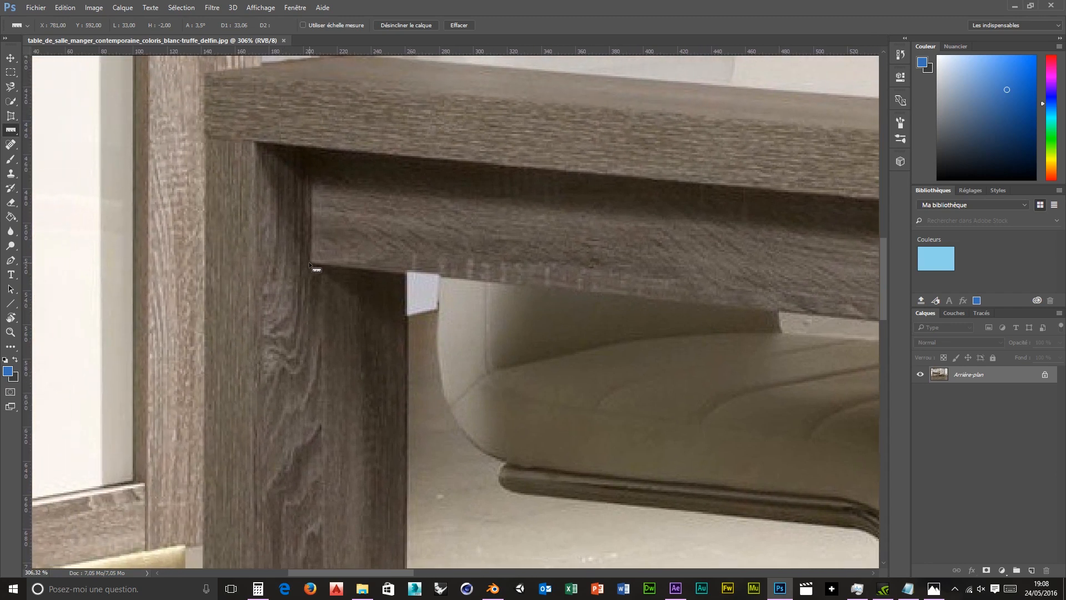
drag(314, 263, 257, 265)
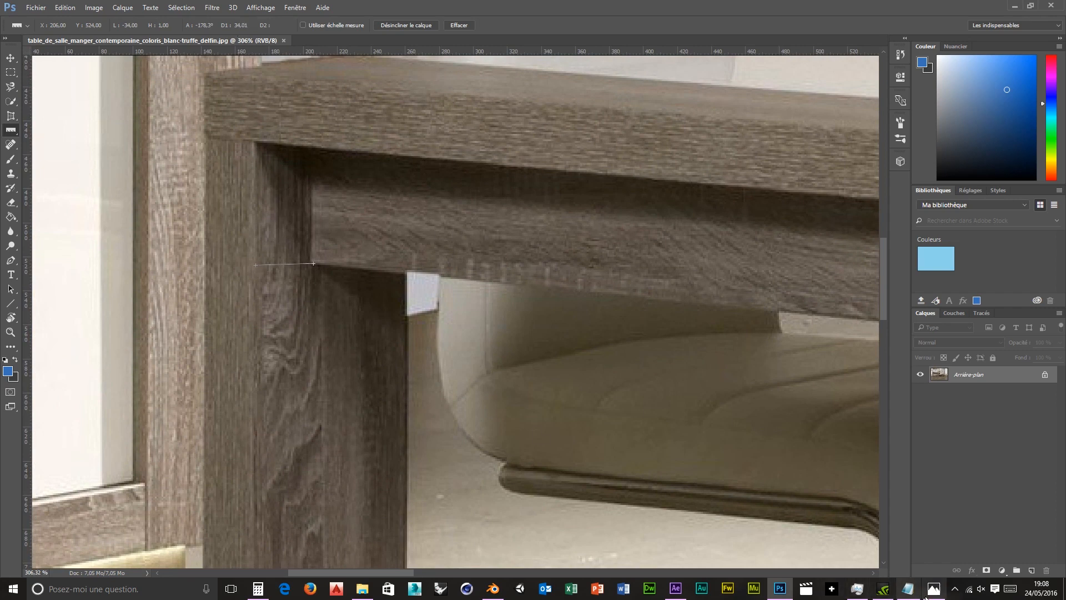
Step: Divide the apron setback of 34 pixels by 7,05 in the Windows calculator, and close the calculator
click(257, 589)
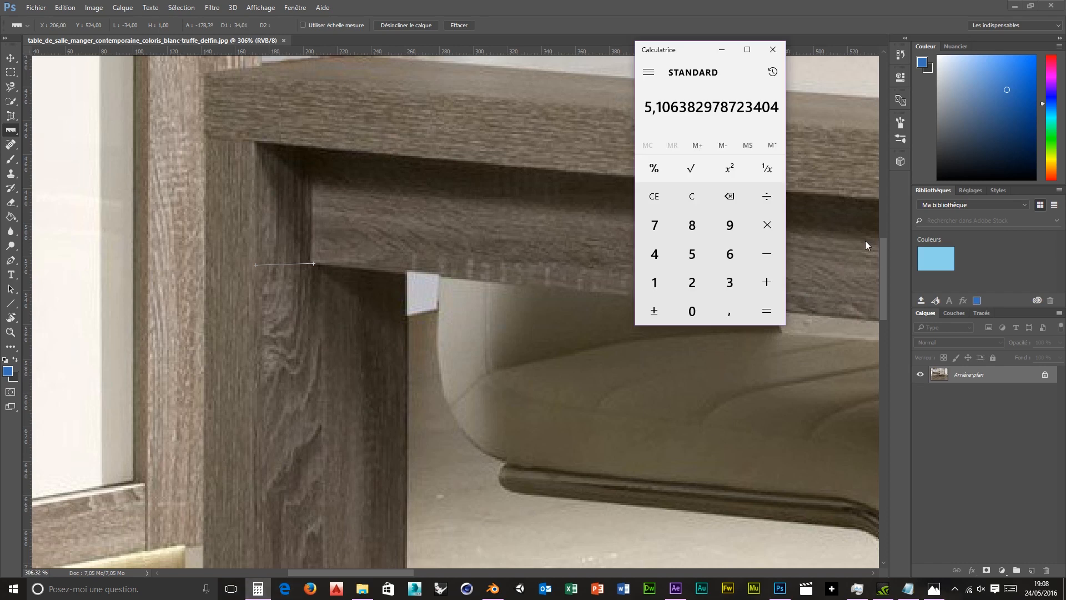
click(730, 284)
click(655, 254)
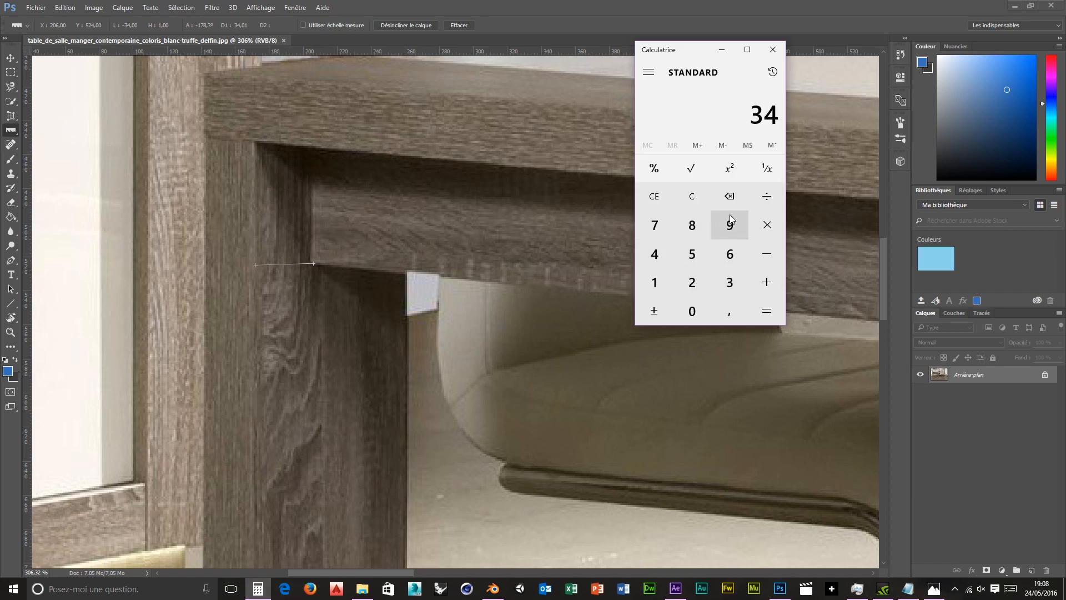
click(767, 196)
click(654, 225)
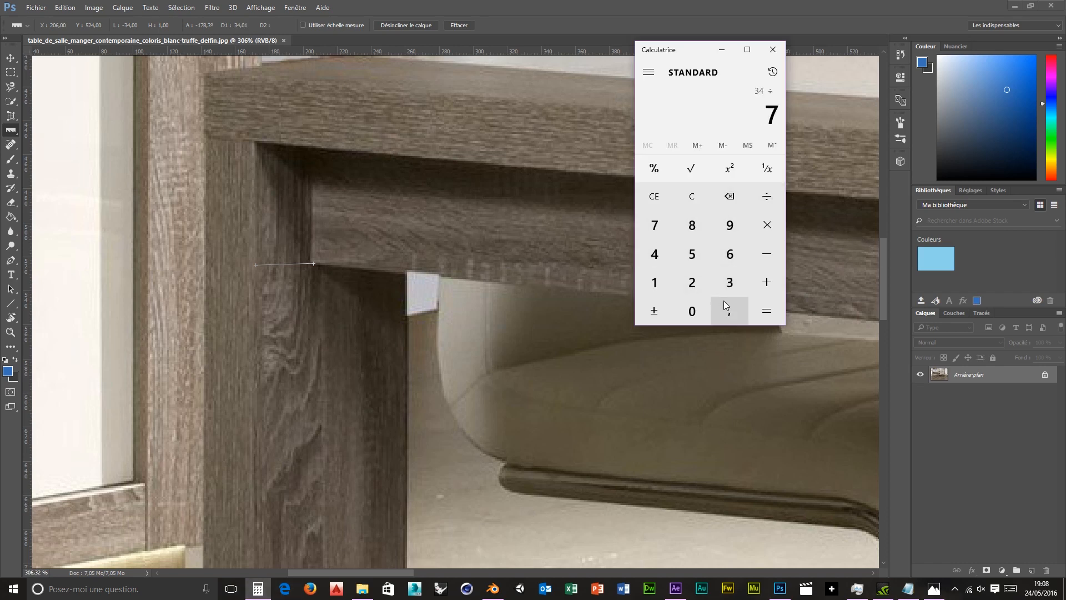
click(729, 311)
click(692, 311)
click(692, 254)
click(761, 314)
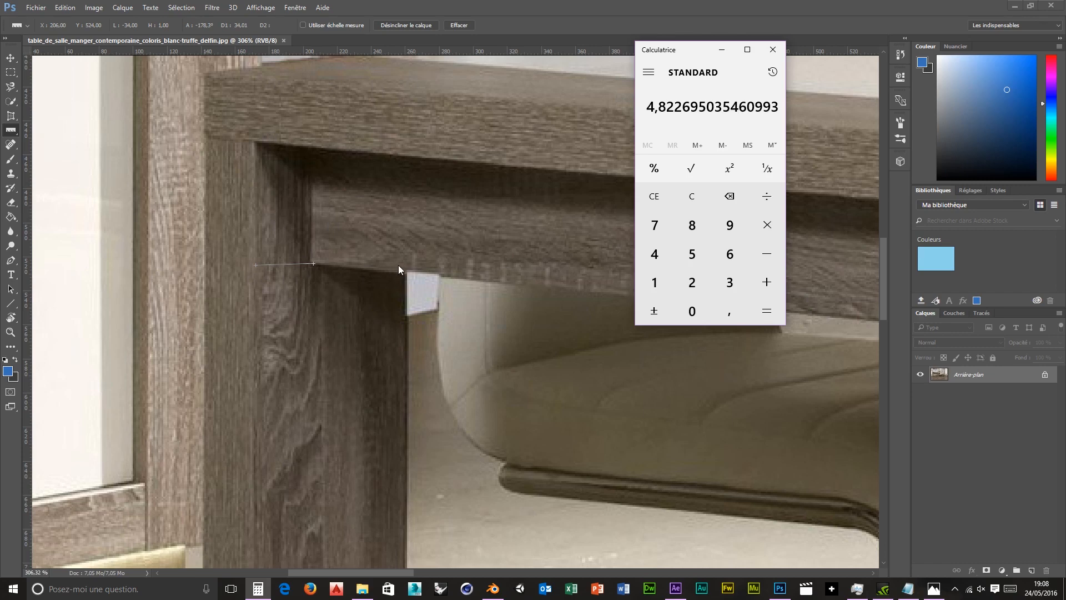
click(772, 51)
Step: Switch to Blender, widen the image editor area beside the 3D view and unlink the table photo from it
mouse_move(934, 590)
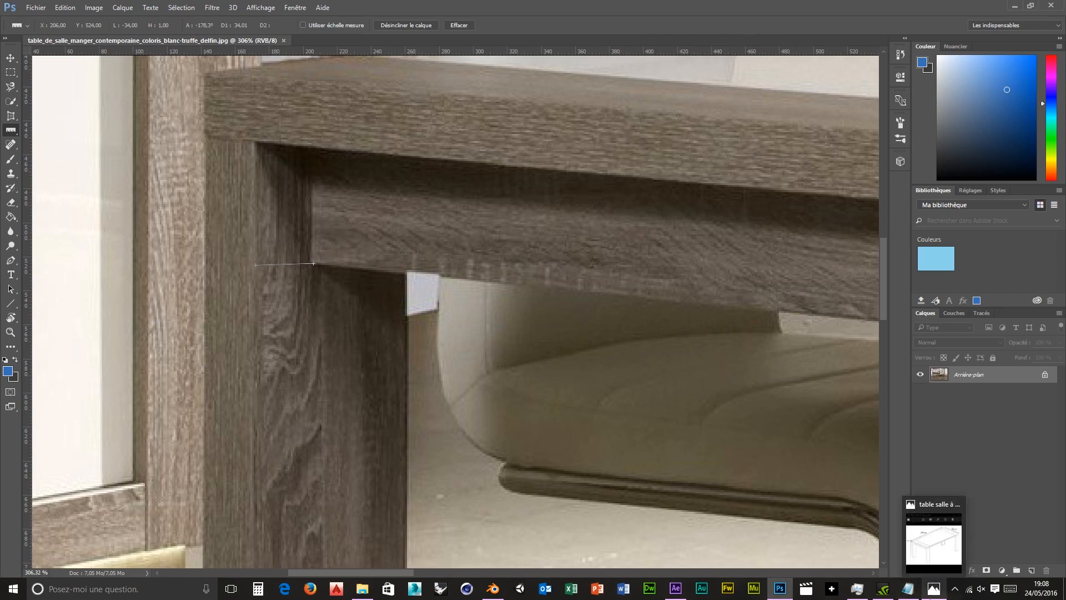
click(493, 588)
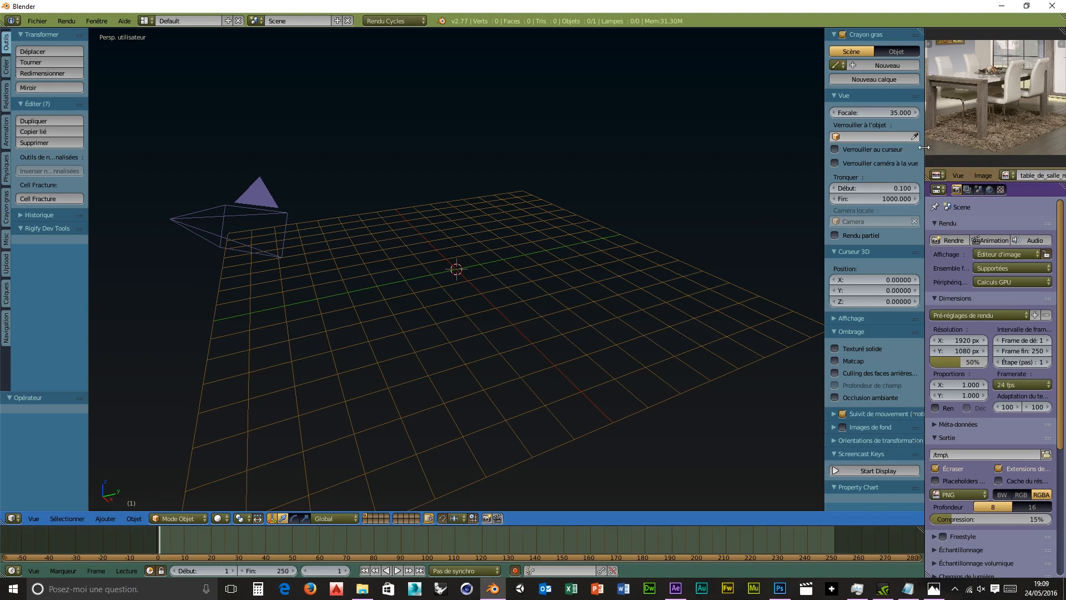
drag(925, 147, 859, 146)
click(1054, 174)
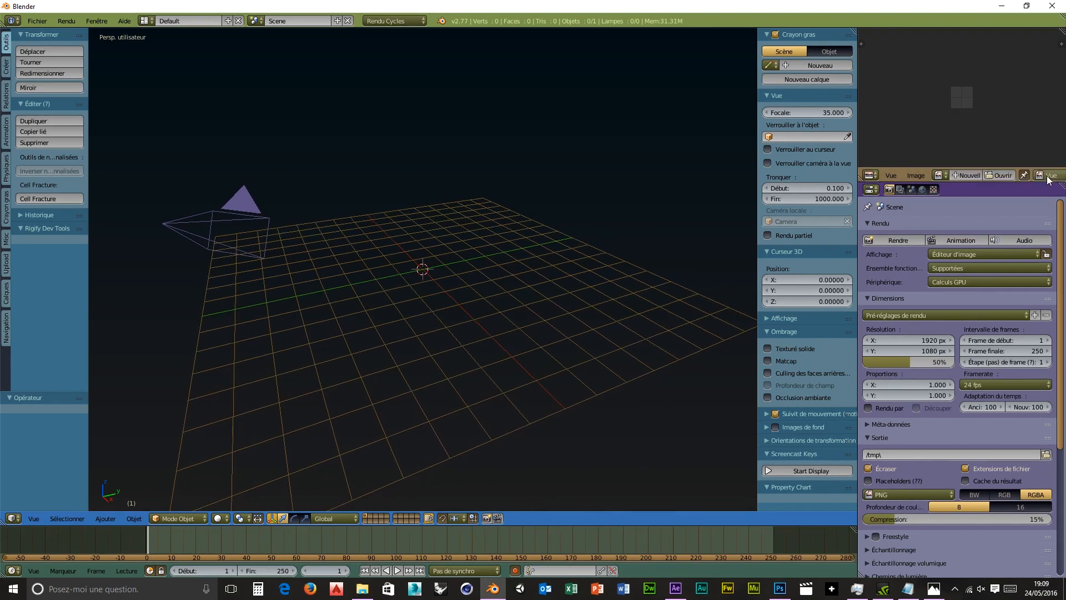
Step: Try to load table salle à manger 190 cm.jpg from D:\Chanto'jap and co\tuto\image into the image editor, browsing with thumbnails
click(1015, 175)
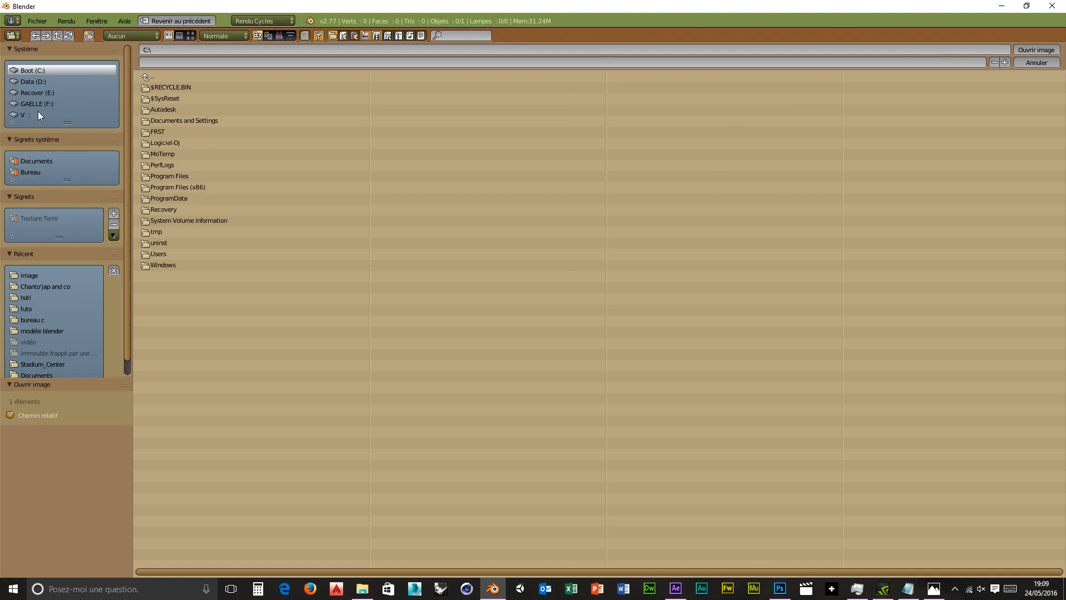
click(31, 83)
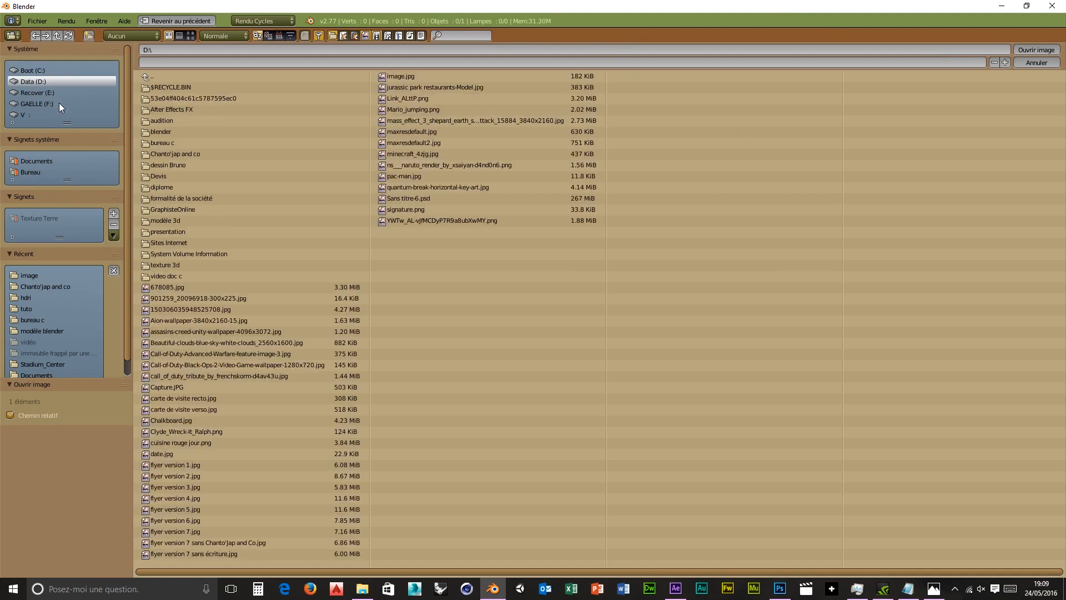
click(168, 153)
click(191, 36)
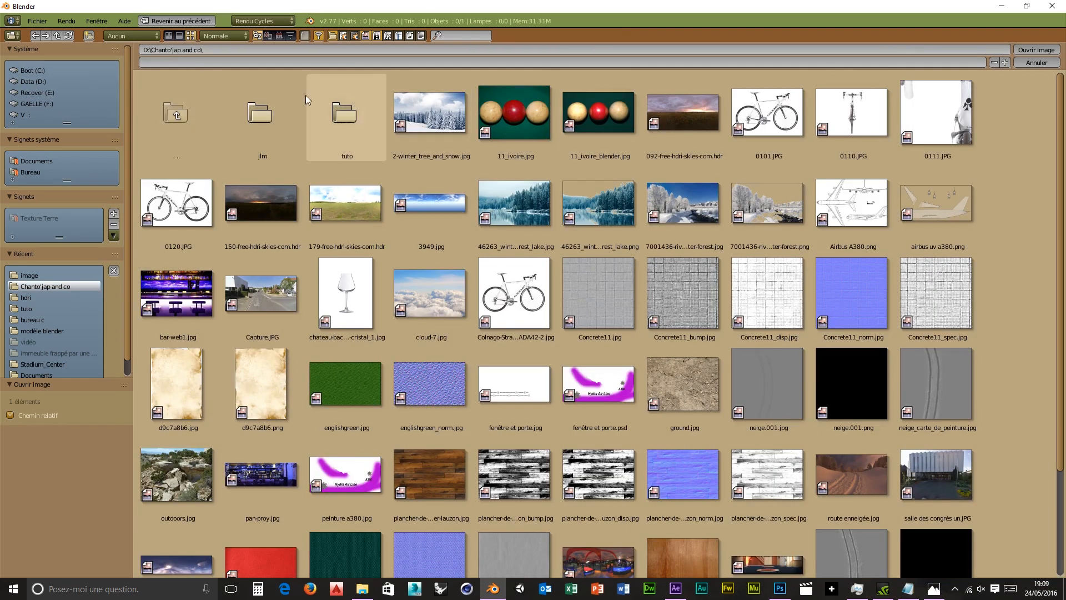
click(334, 116)
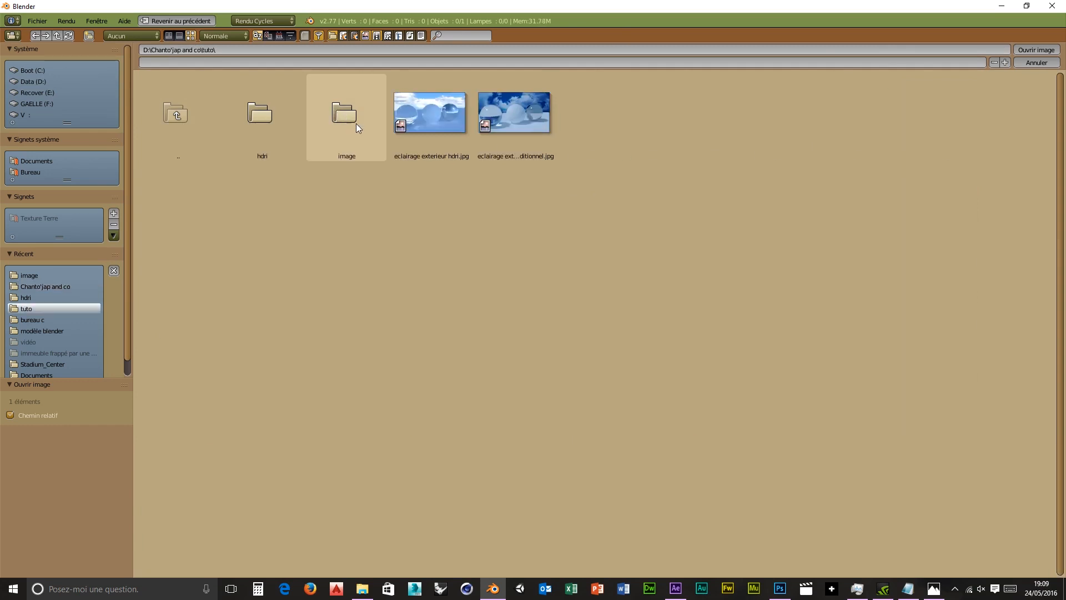
click(347, 117)
click(355, 122)
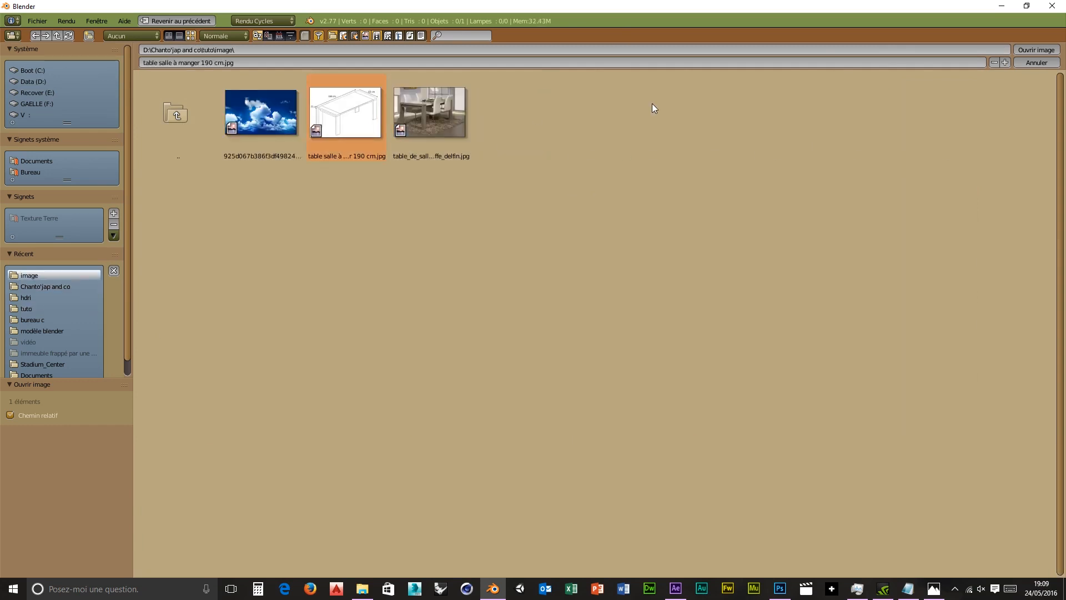
click(1037, 50)
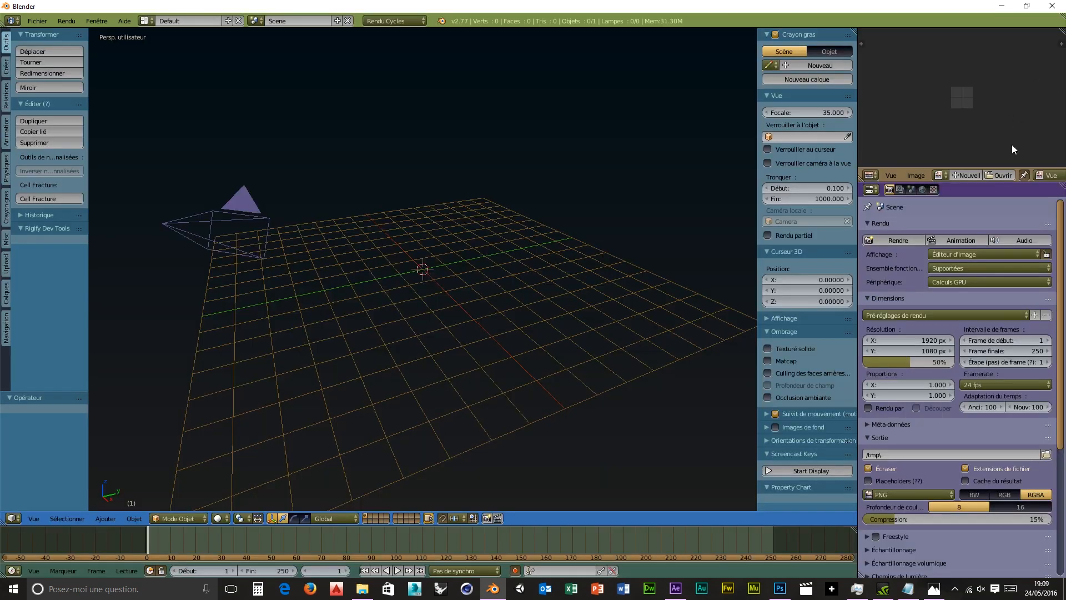
Step: Load table salle à manger 190 cm.jpg from D:\Chanto'jap and co\tuto\image into the image editor, with the whole sketch filling the view
click(1000, 176)
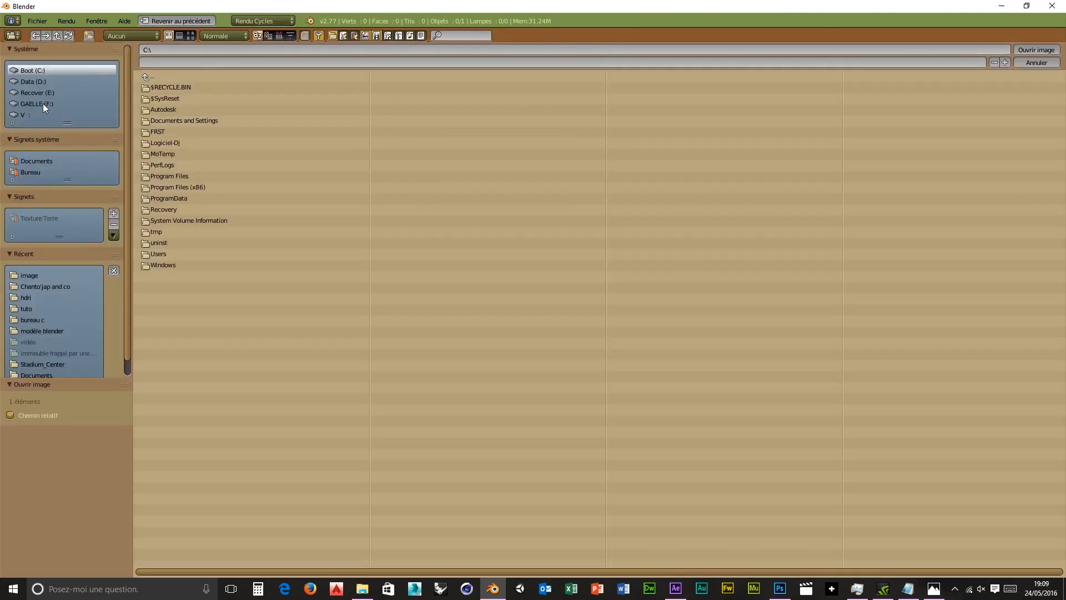
click(23, 81)
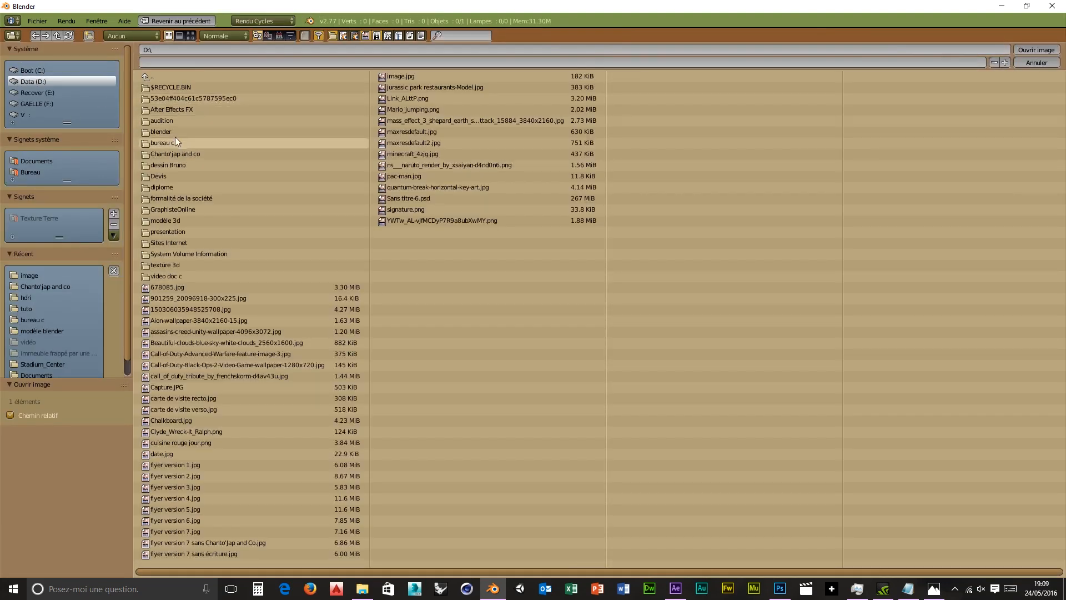
click(175, 154)
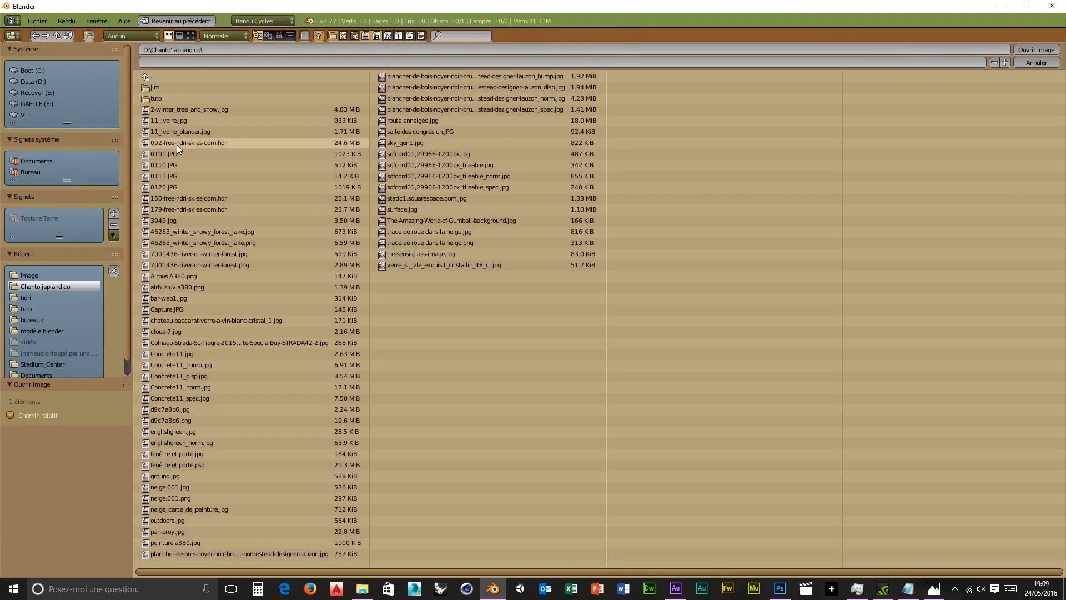
click(156, 100)
click(166, 98)
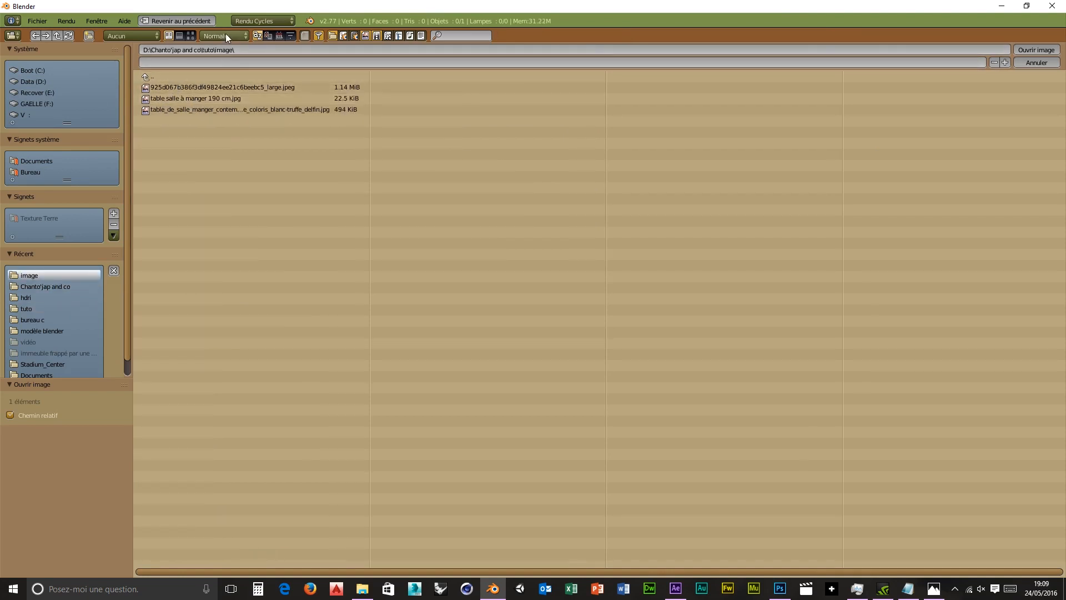
click(190, 36)
click(345, 113)
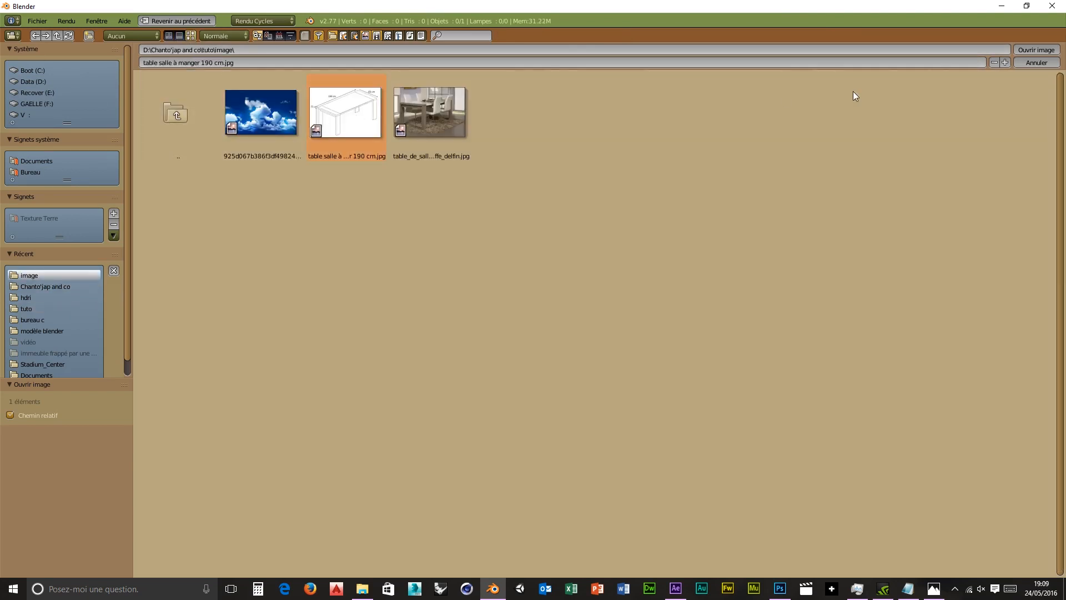
click(1051, 50)
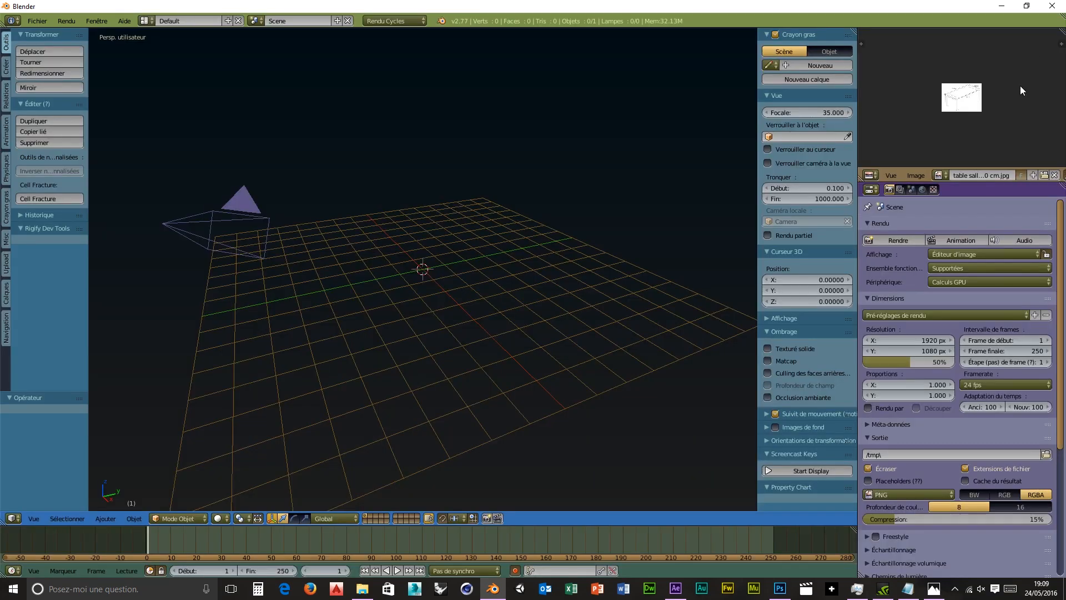
scroll(978, 122, up, 9)
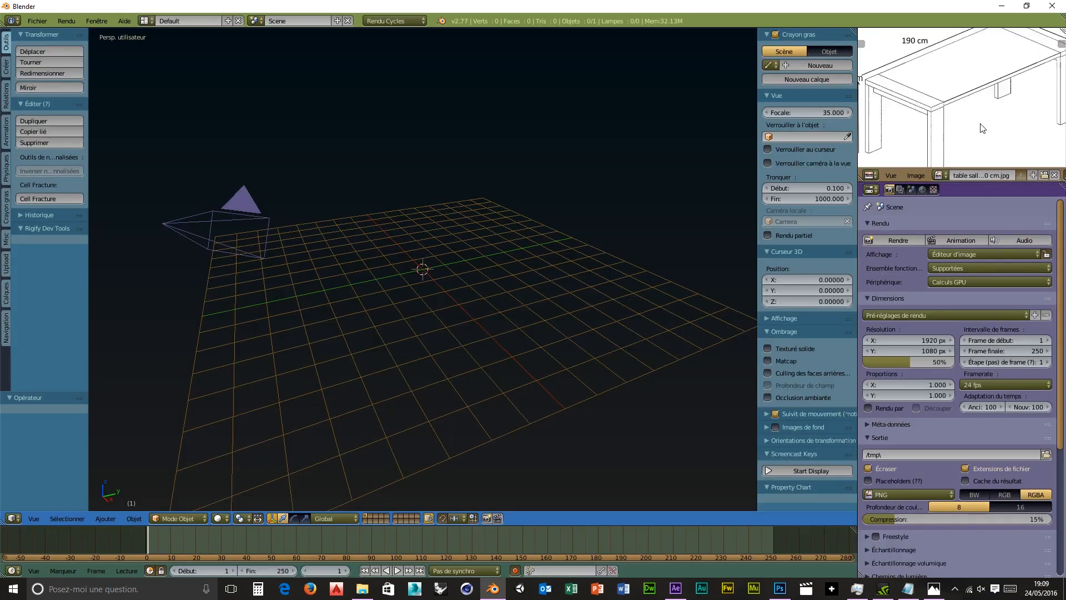
scroll(983, 129, down, 1)
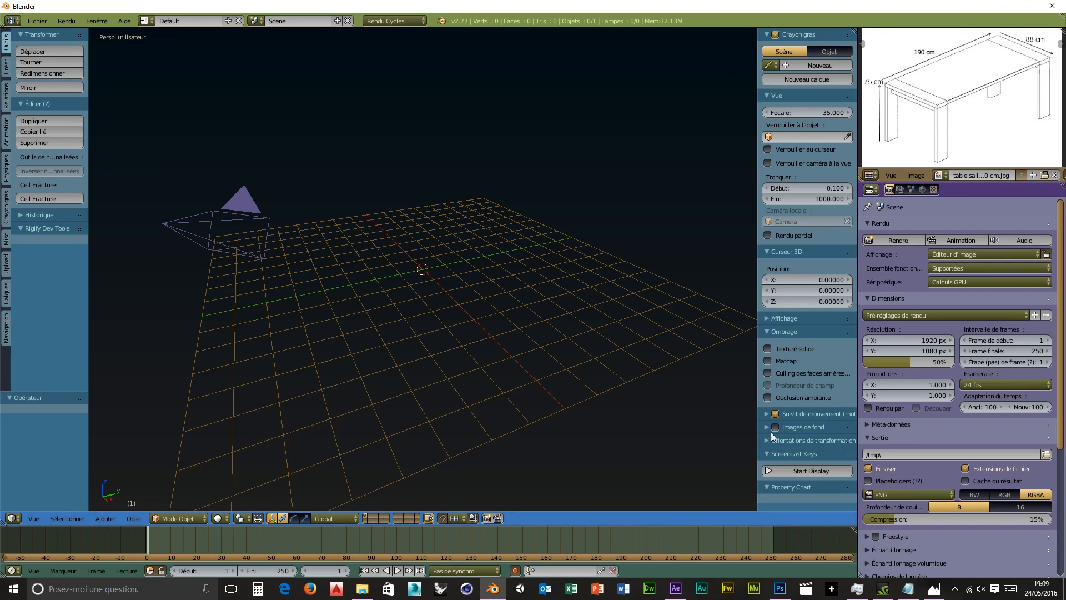
Step: Start the Screencast Keys display and set its text size to 53 and mouse size to 58
click(804, 468)
scroll(850, 426, down, 3)
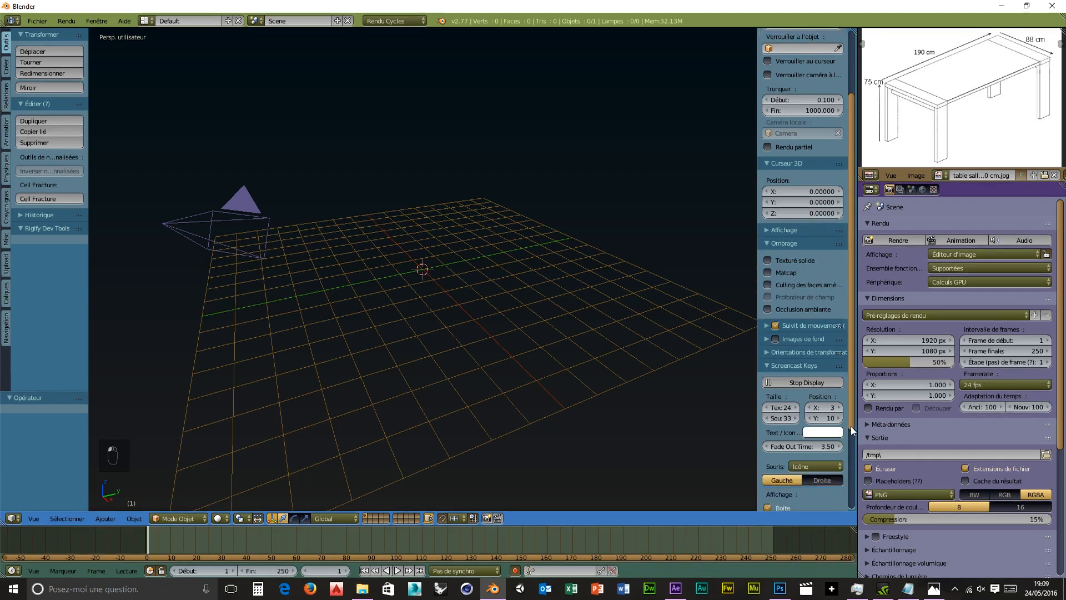
scroll(851, 425, down, 1)
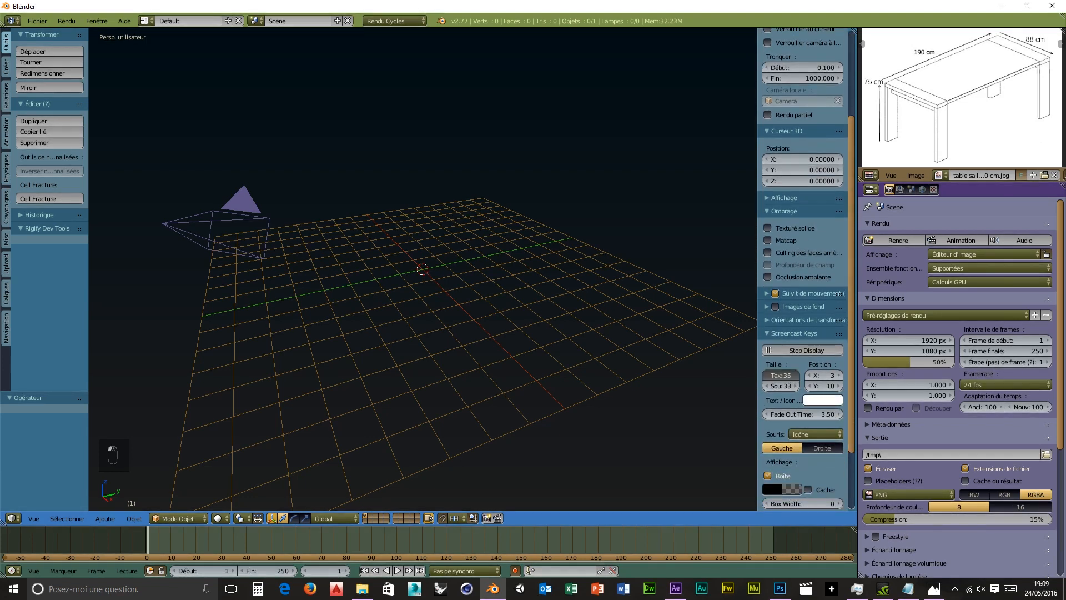
drag(781, 375, 808, 386)
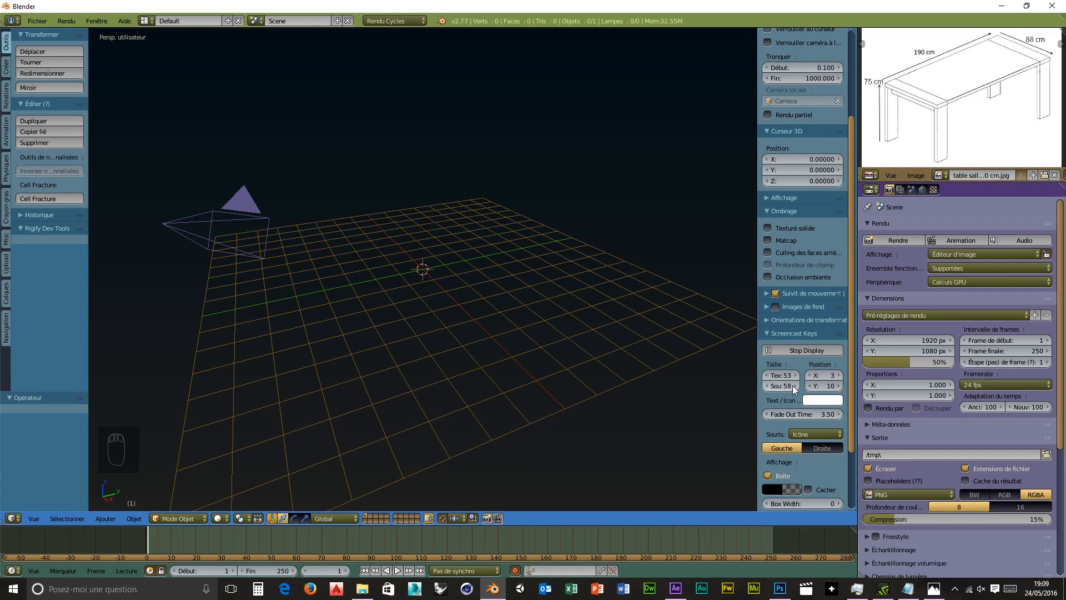
Step: Set the scene's unit system to metric, keeping angles in degrees
click(900, 190)
click(911, 190)
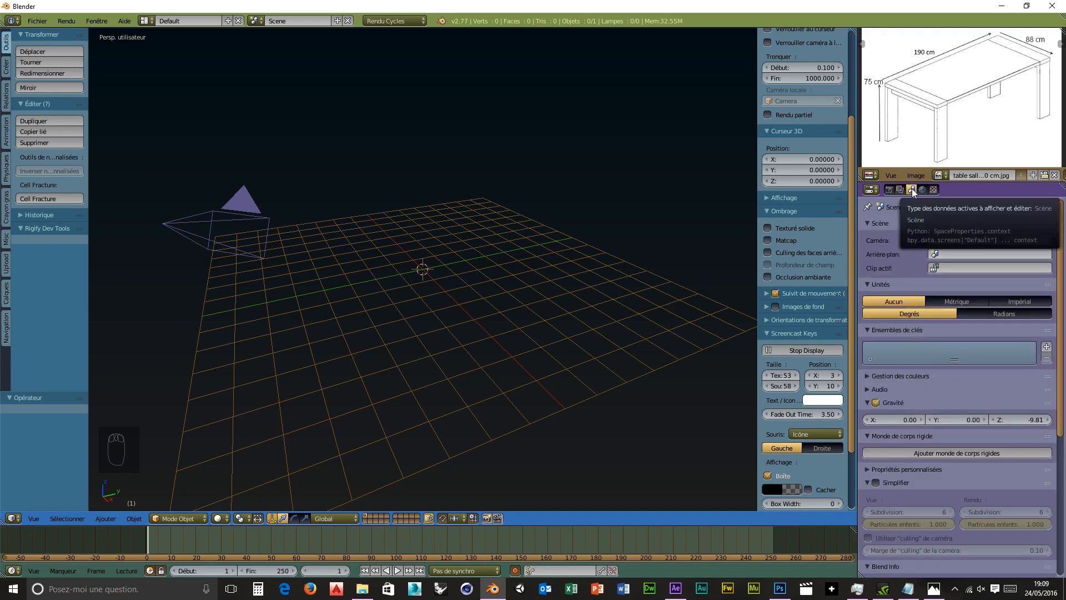
click(957, 302)
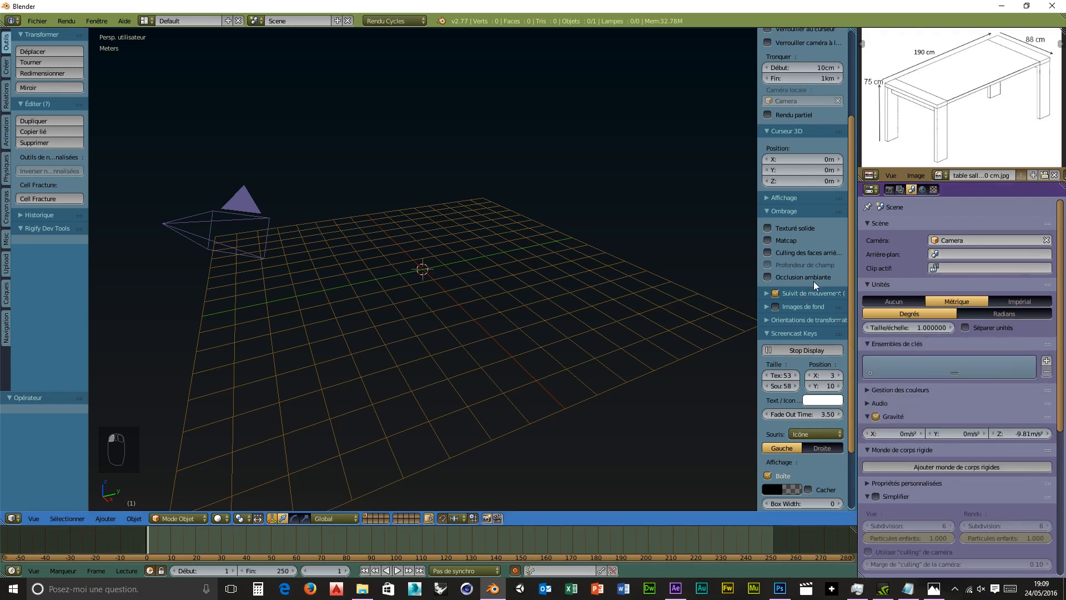
scroll(815, 280, up, 5)
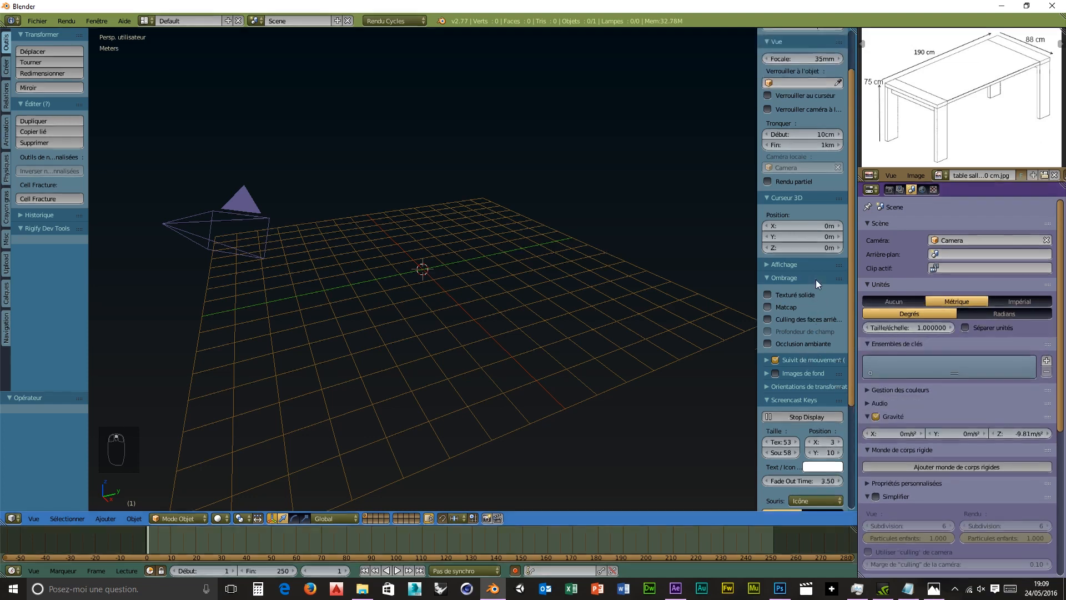
click(893, 301)
click(941, 302)
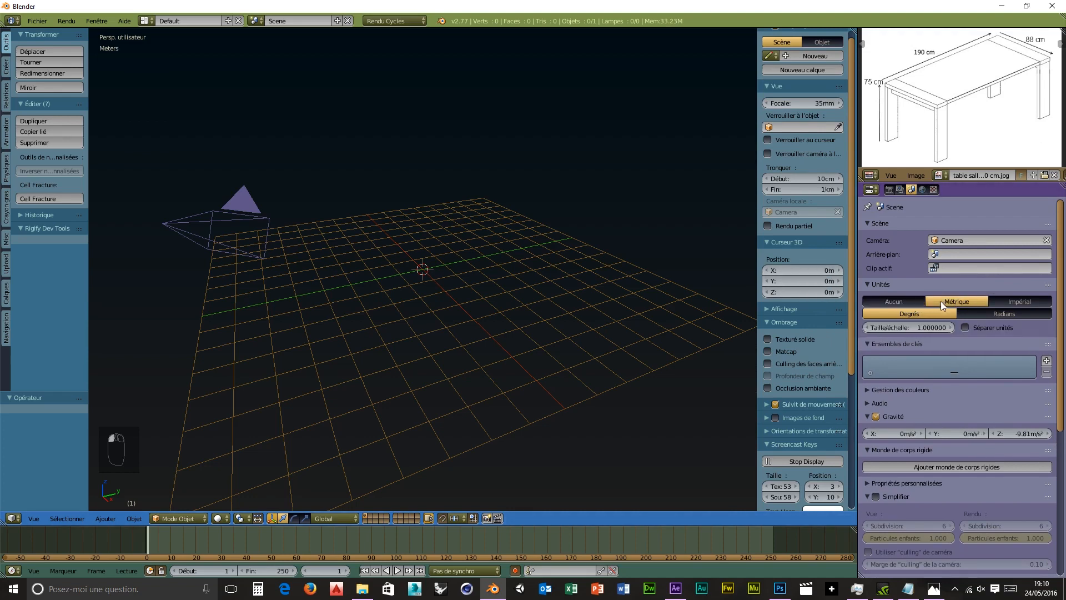
scroll(830, 292, up, 1)
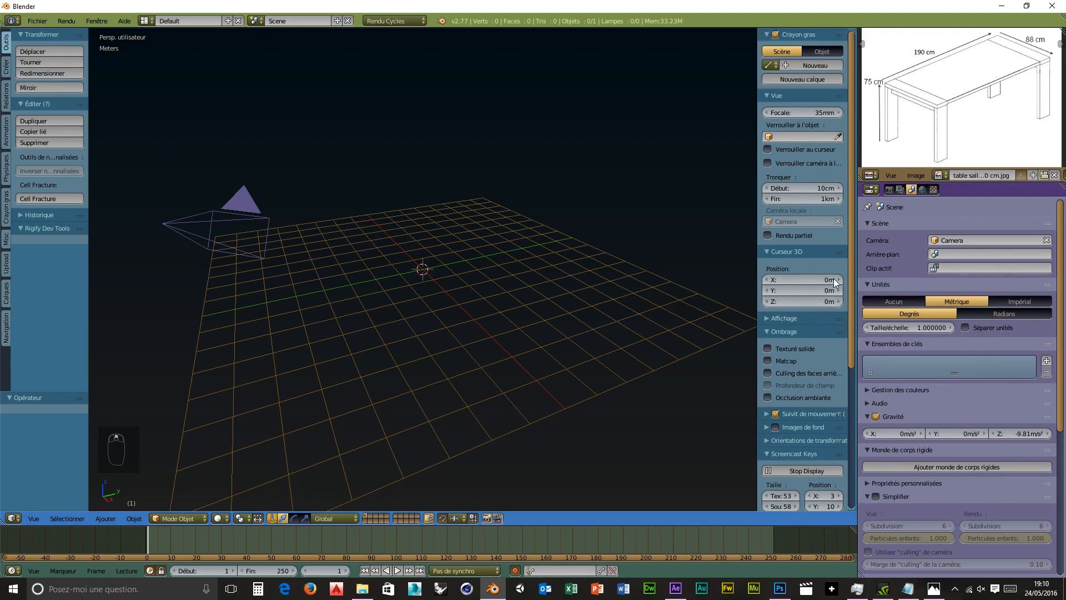
Step: Add a mesh cube at the 3D cursor in the scene's centre for the first table leg
middle_drag(629, 331, 505, 314)
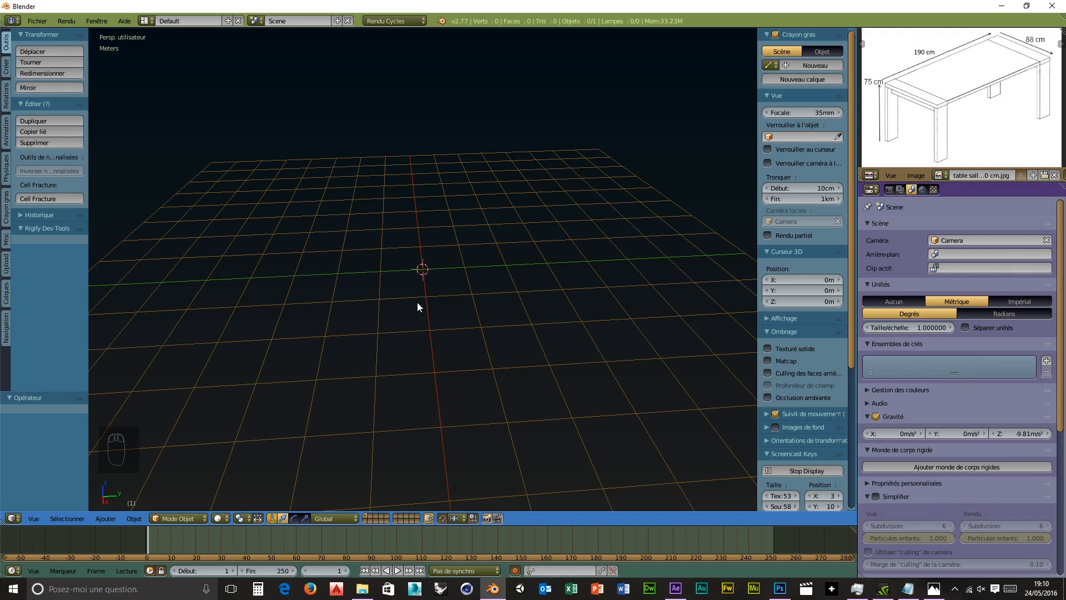
key(shift+a)
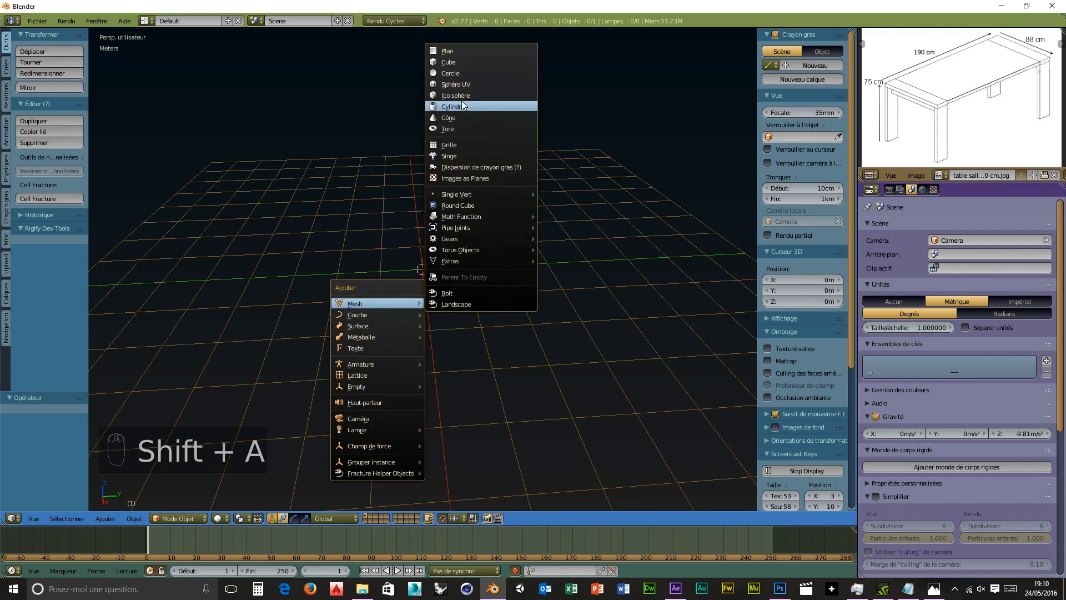
click(452, 62)
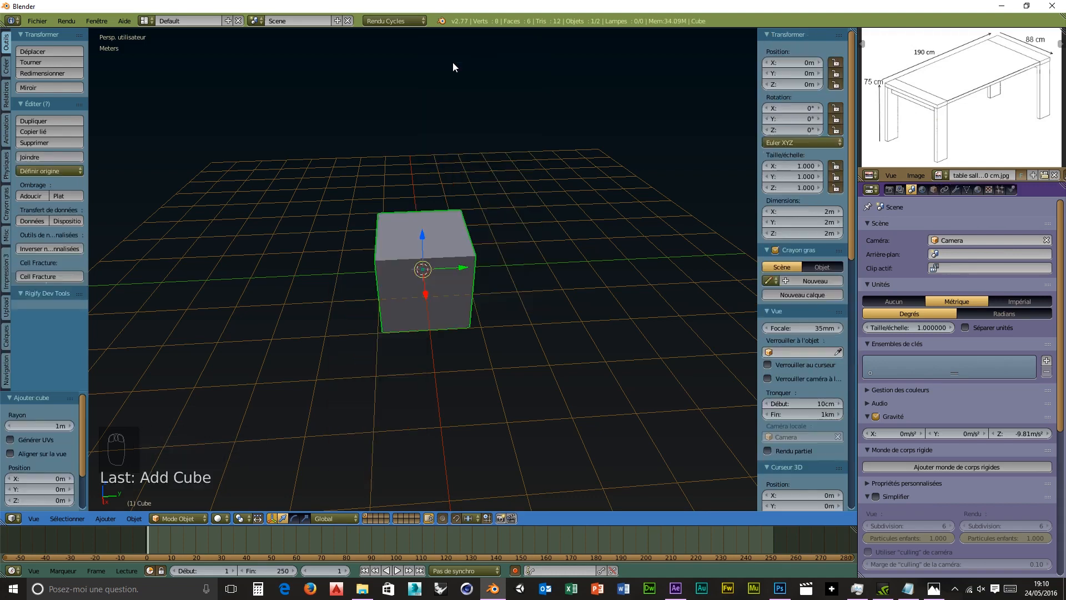
Step: Set the cube's X dimension to 5 cm
click(819, 212)
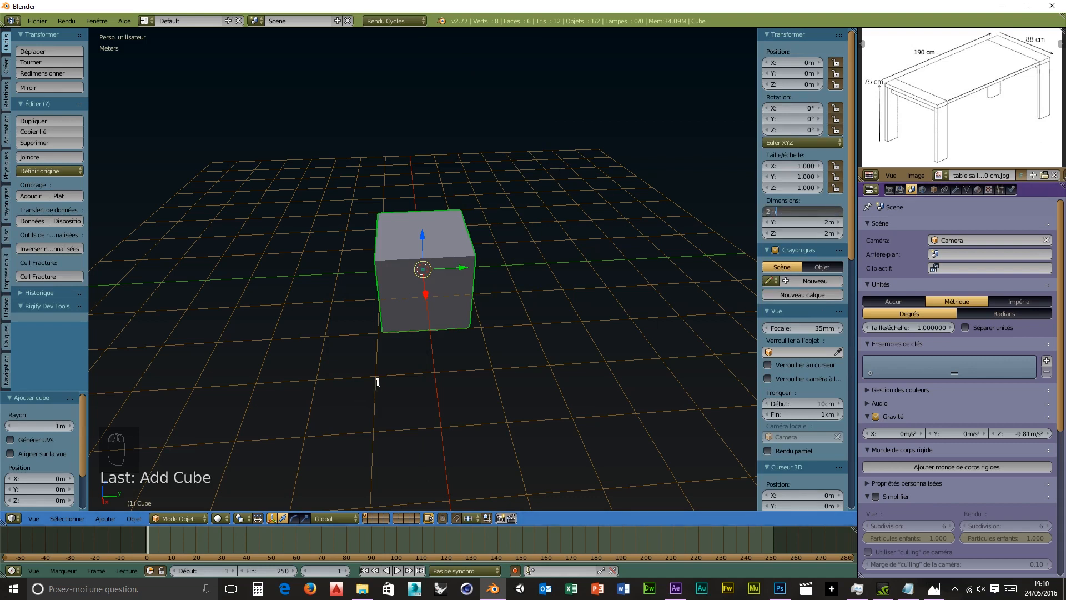
text(.69)
key(BackSpace)
key(BackSpace)
key(BackSpace)
text(.05)
key(BackSpace)
key(BackSpace)
key(BackSpace)
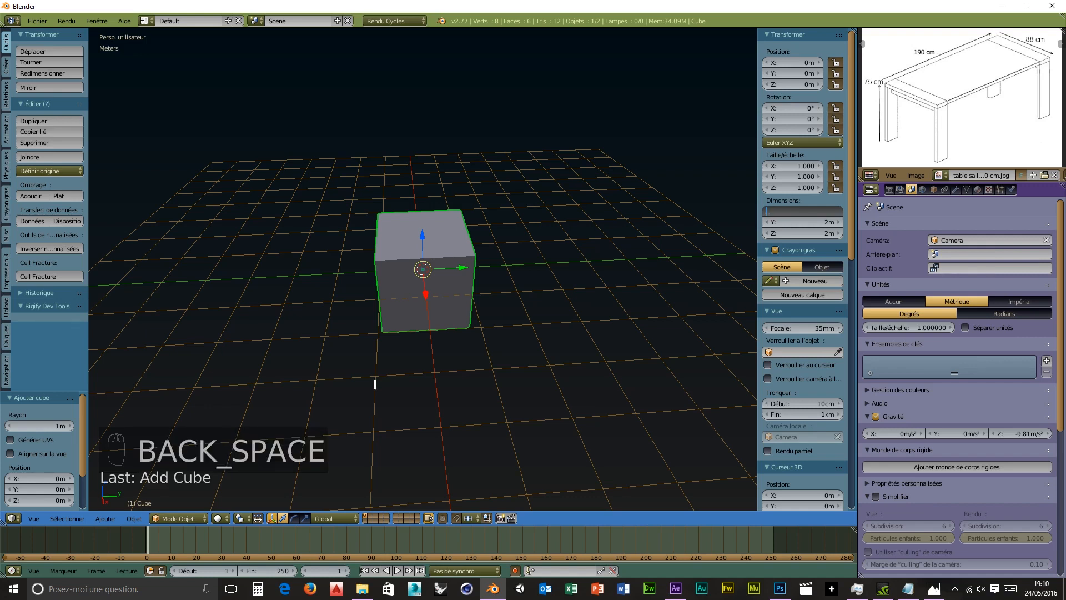
text(5 cm)
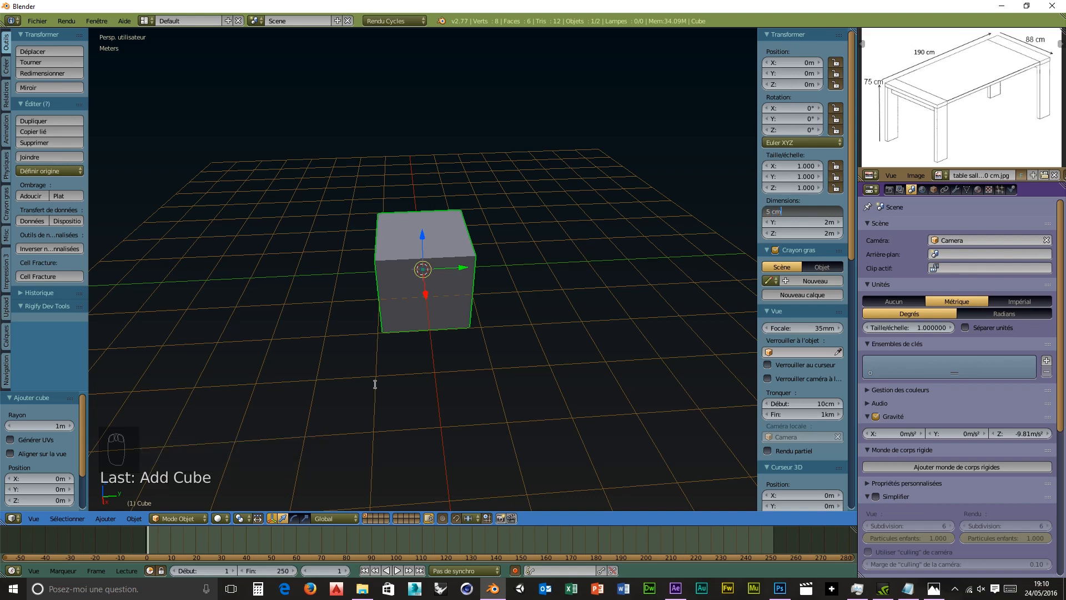
key(Tab)
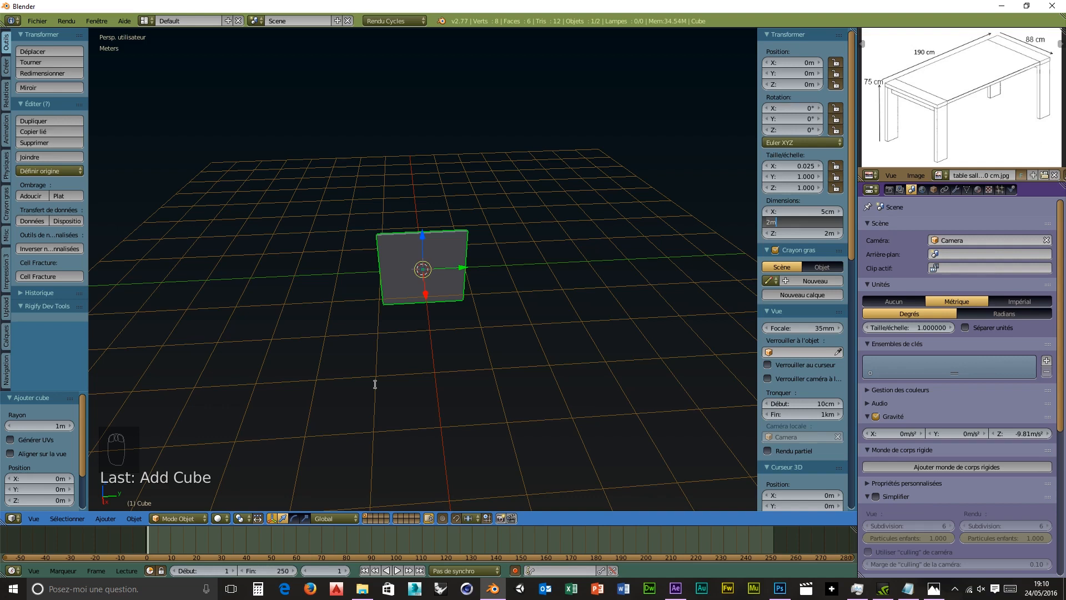
Step: Set the cube's Y dimension to 13 cm
text(69)
key(BackSpace)
key(BackSpace)
text(13c)
key(Return)
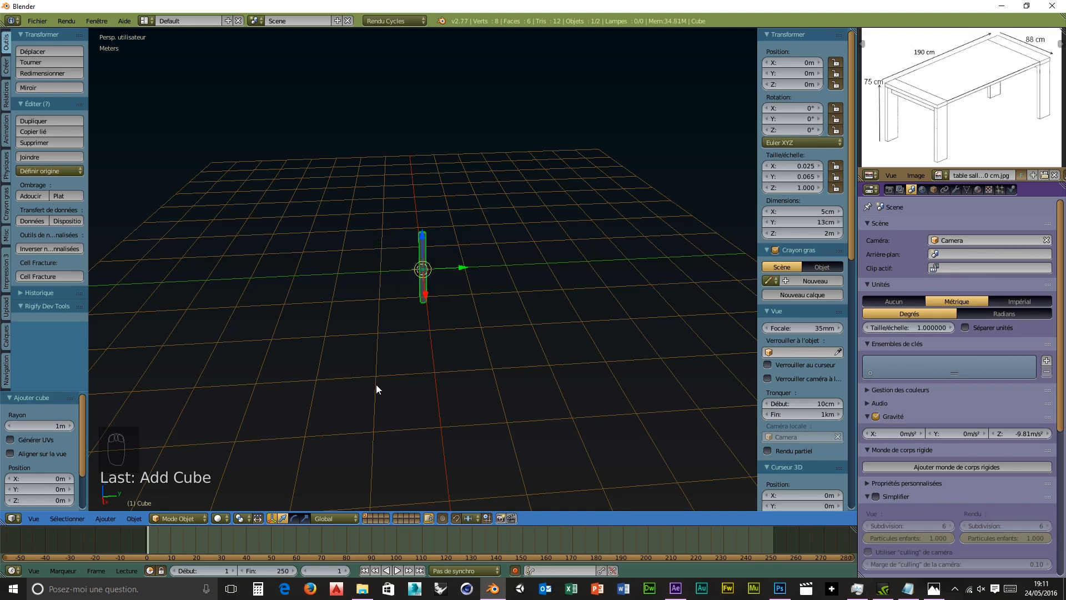
key(Tab)
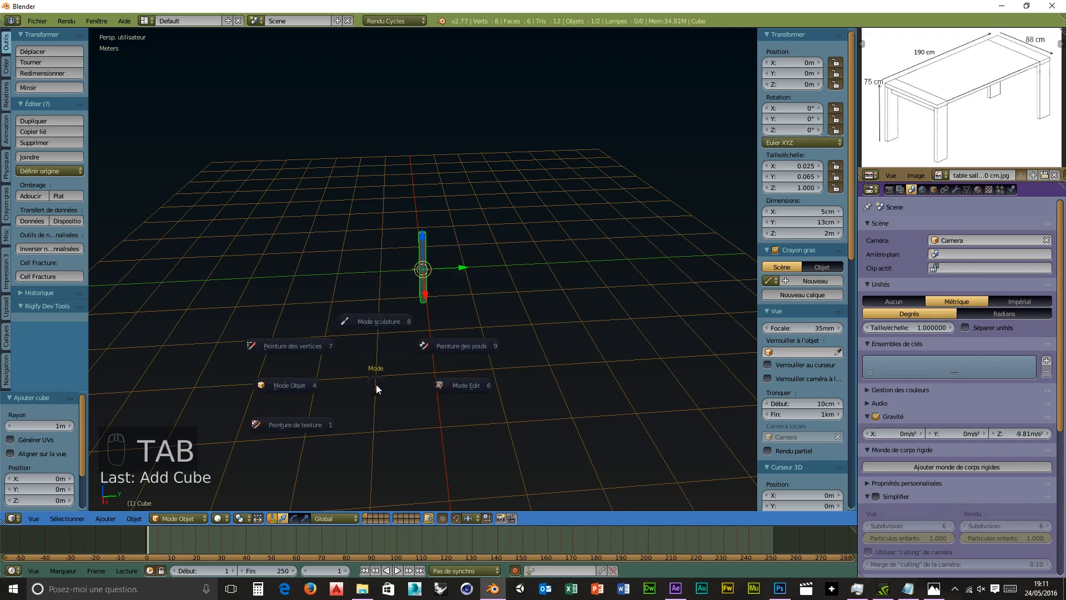
click(838, 245)
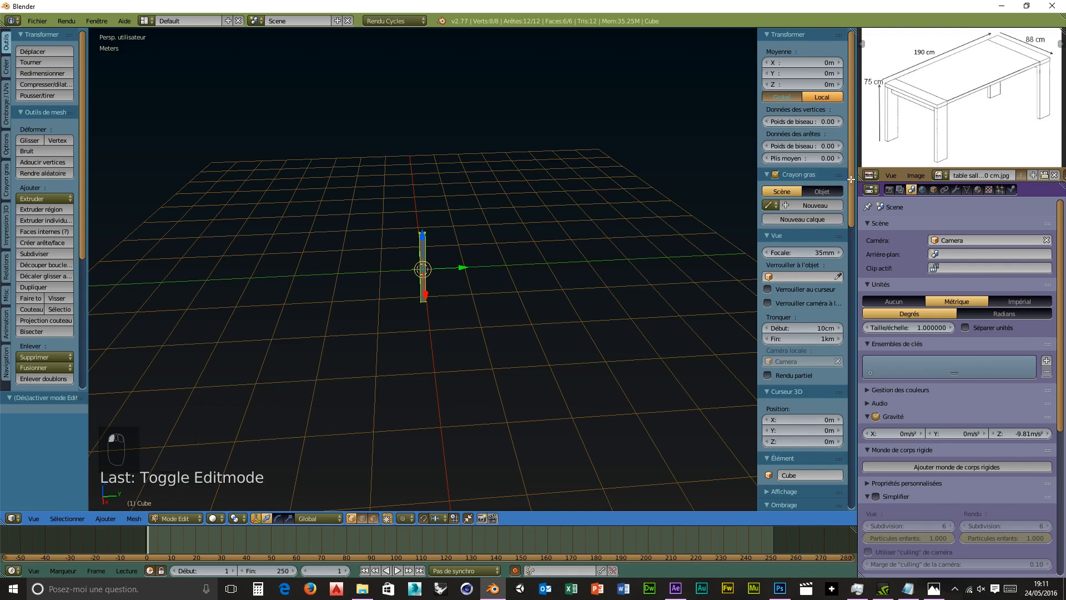
drag(851, 211, 849, 171)
scroll(842, 208, down, 4)
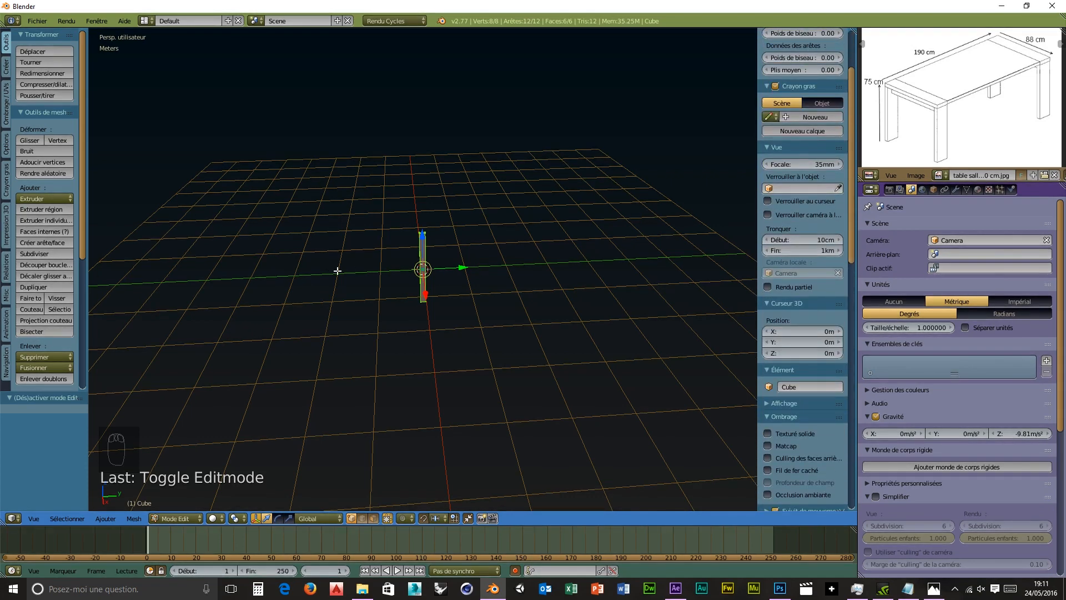
click(192, 514)
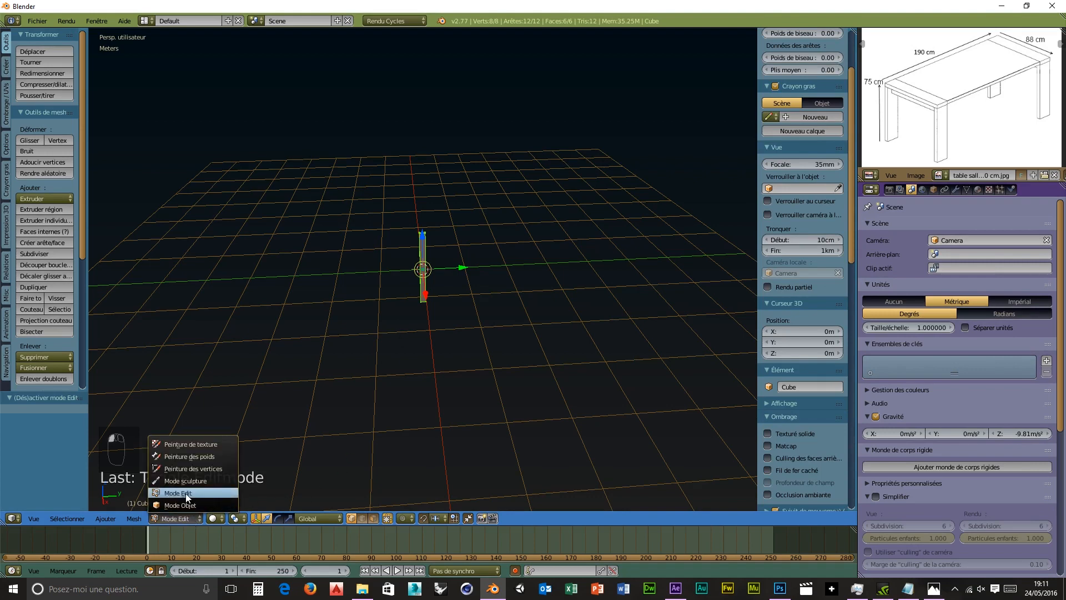
click(185, 503)
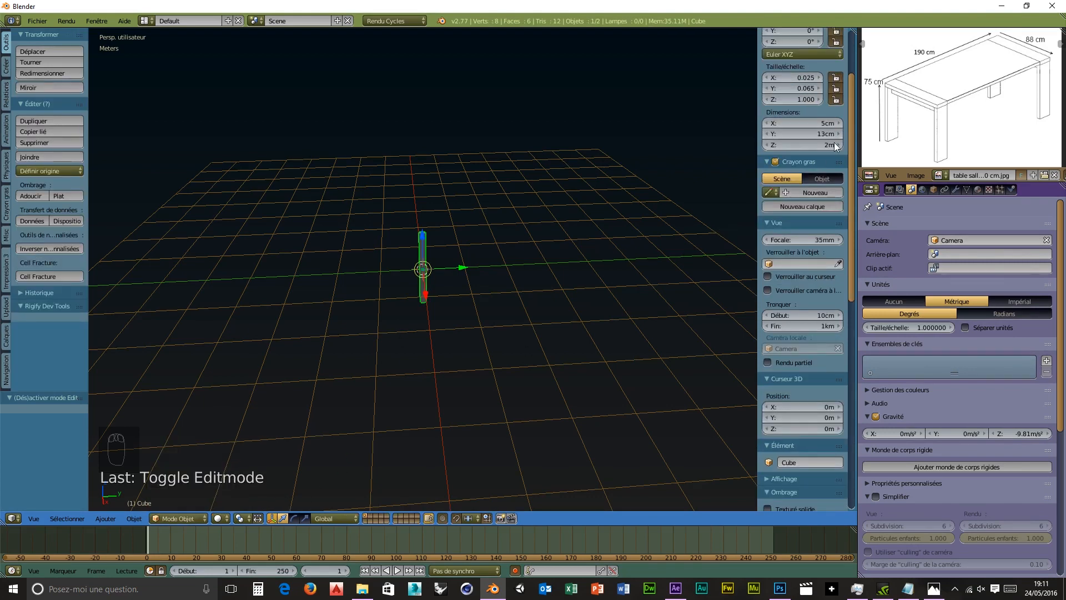
Step: Set the leg's Z dimension to 69 cm and inspect its proportions against the reference sketch
click(808, 144)
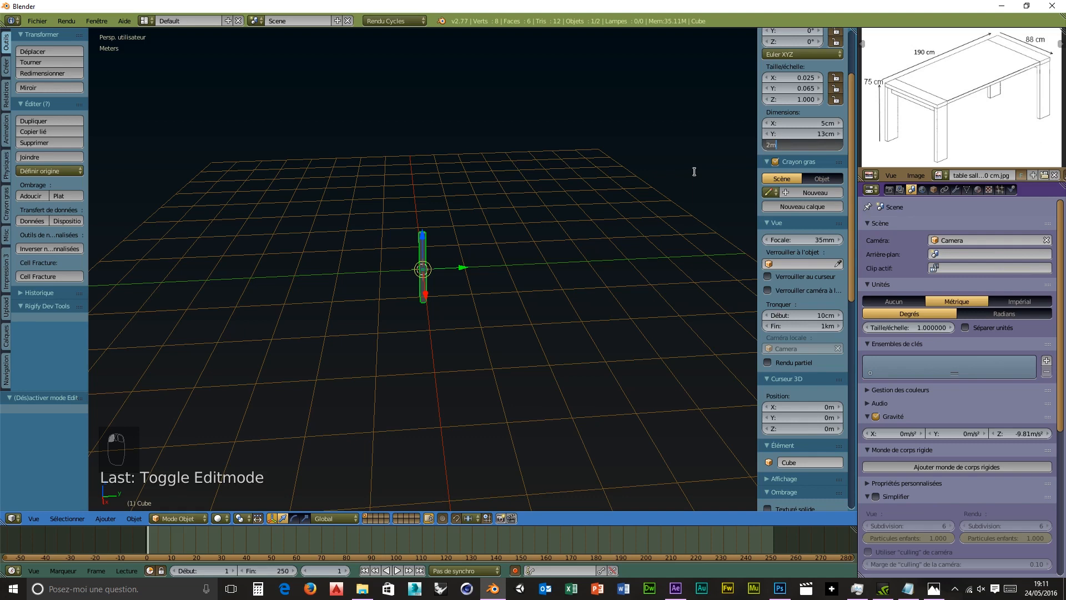
text(69cm)
key(Return)
middle_drag(391, 328, 462, 368)
scroll(459, 365, up, 7)
middle_drag(441, 311, 447, 266)
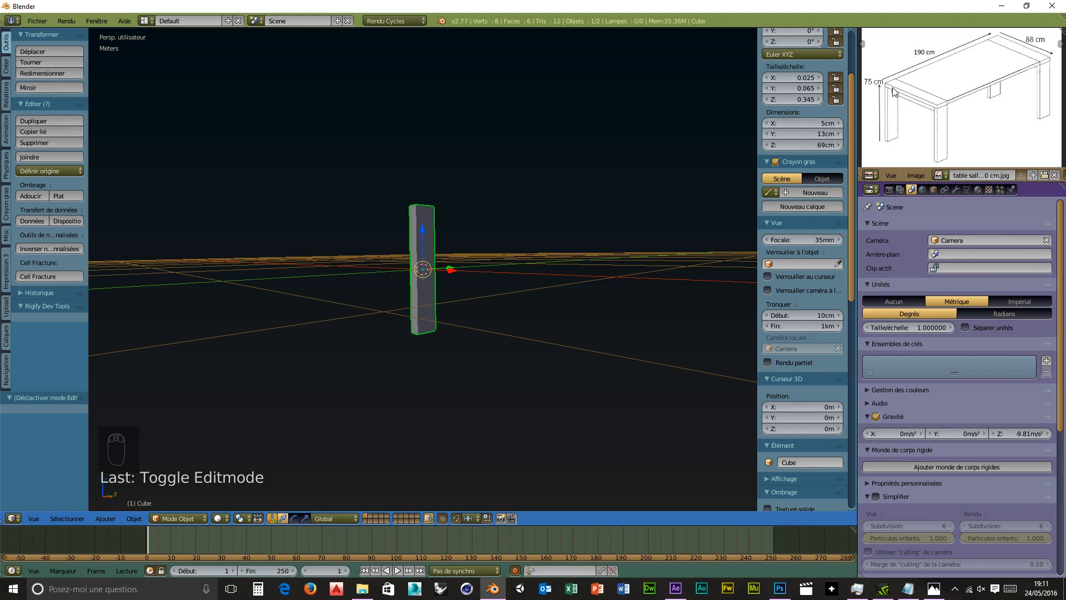
middle_drag(571, 188, 561, 232)
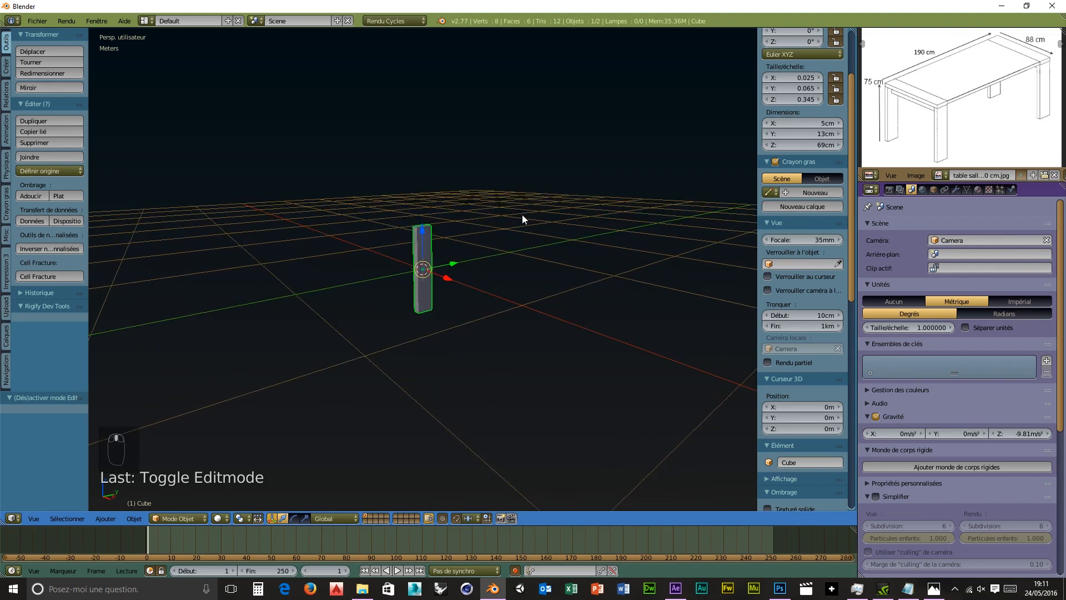
Step: Add a second mesh cube for the crossbar at the table's end
key(shift+a)
mouse_move(517, 218)
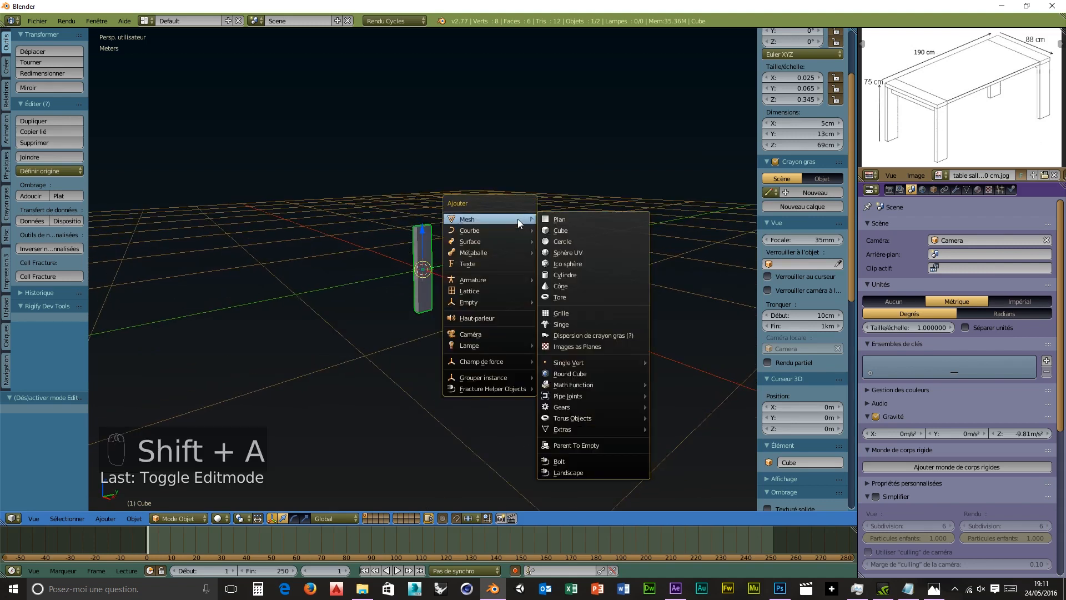
click(562, 230)
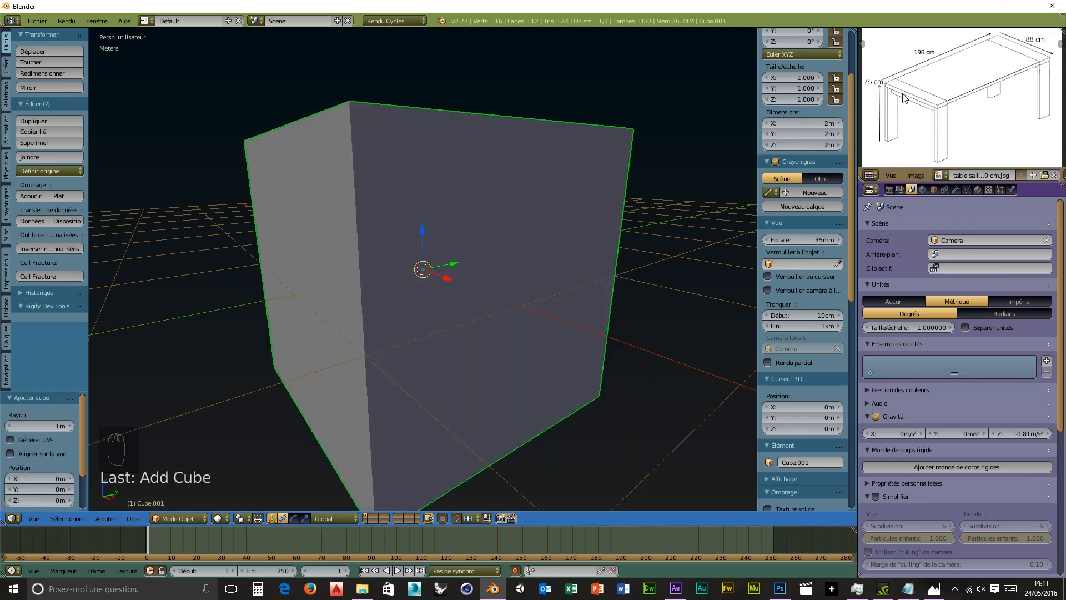
Step: Set the new cube's dimensions to 88 cm in X, 13 cm in Y and 6 cm in Z
click(808, 145)
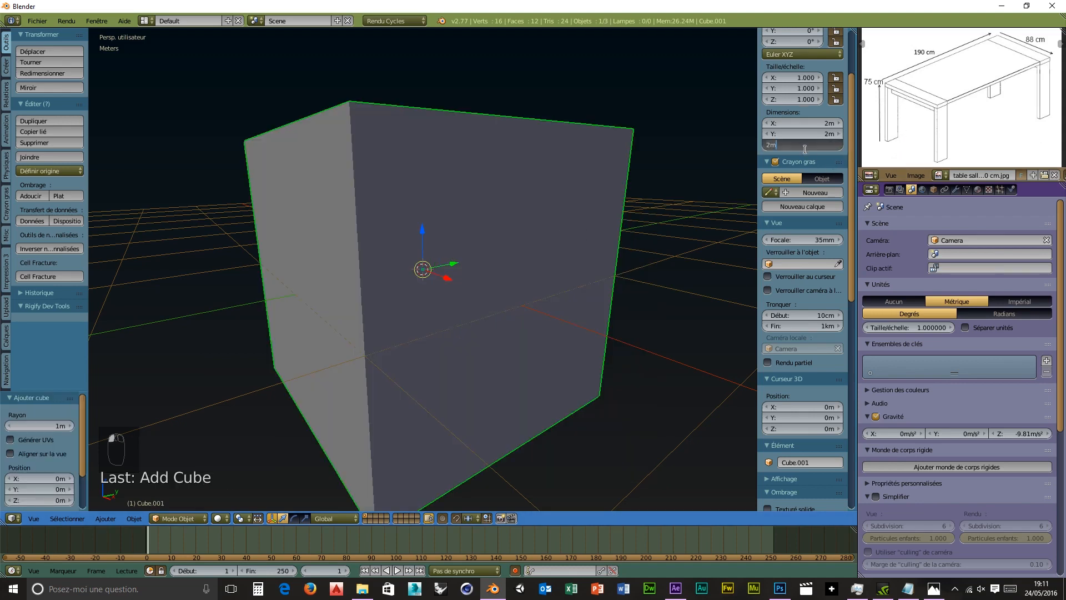
text(6cm)
key(shift+Tab)
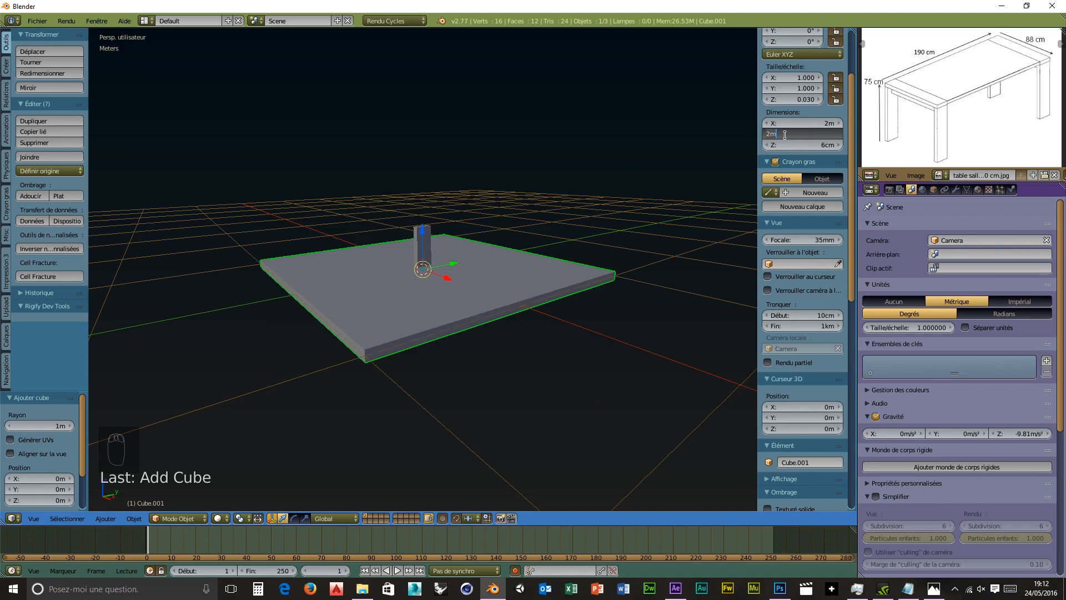
text(13 c)
key(shift+Tab)
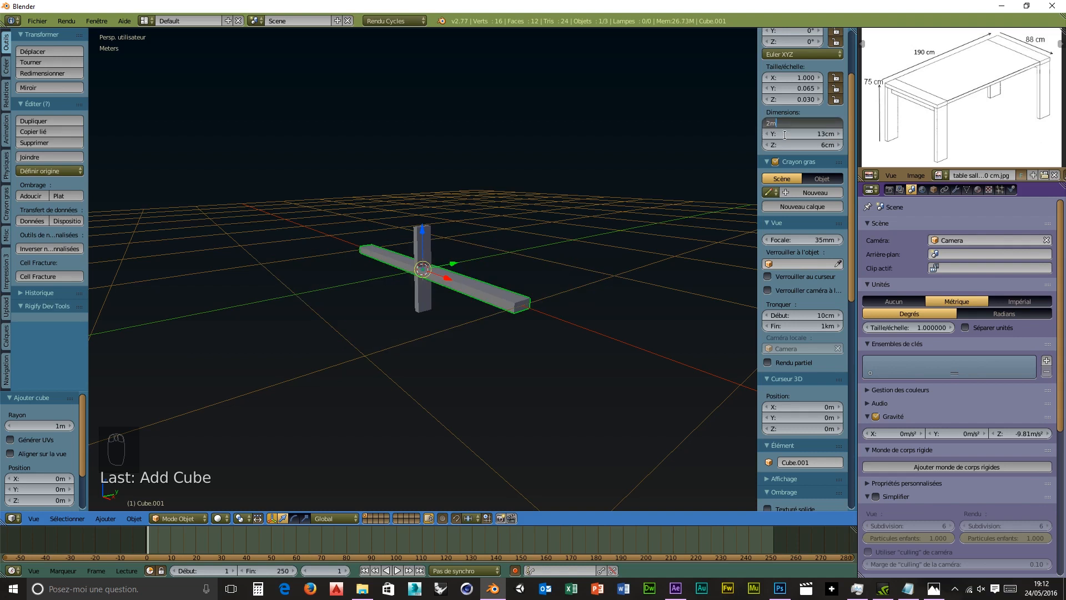
text(88c)
key(Return)
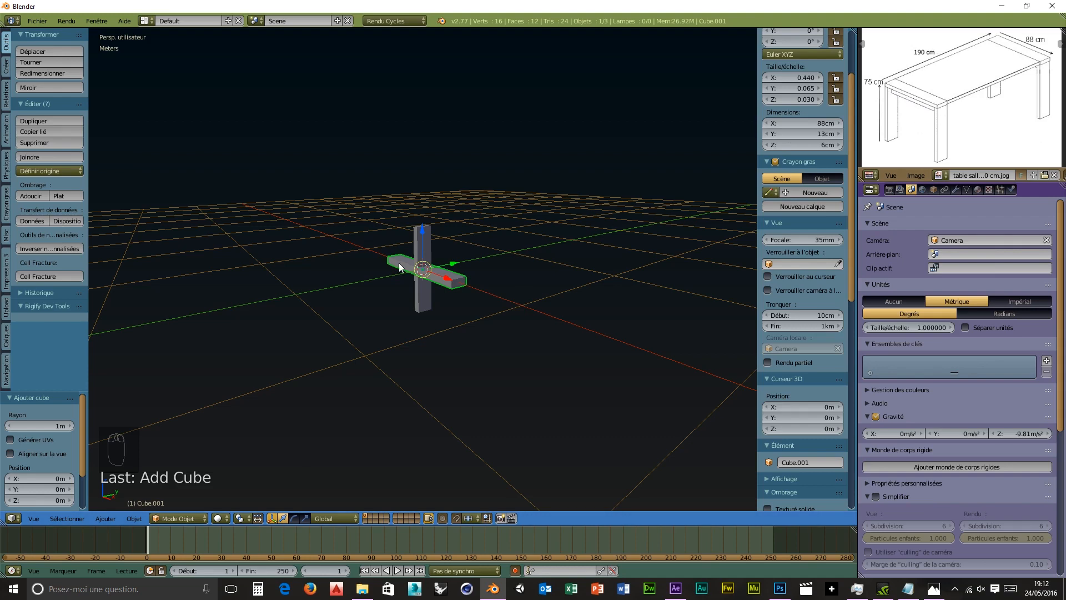
Step: Change the snap element to vertex and raise the crossbar 31.5 cm along Z to the leg's top
middle_drag(393, 324, 476, 362)
scroll(435, 339, up, 5)
scroll(435, 340, up, 3)
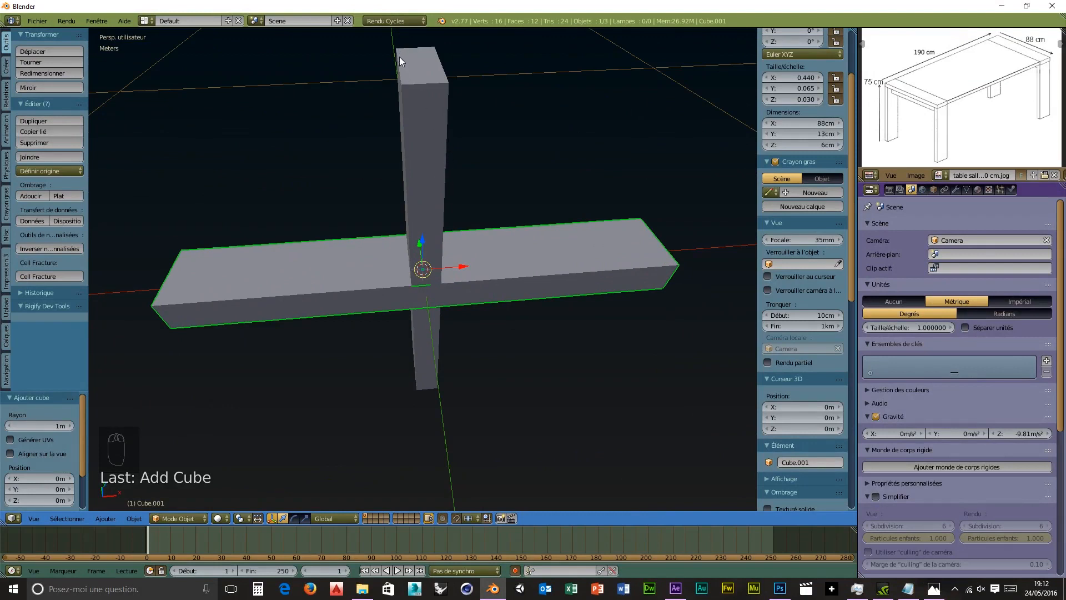
click(368, 451)
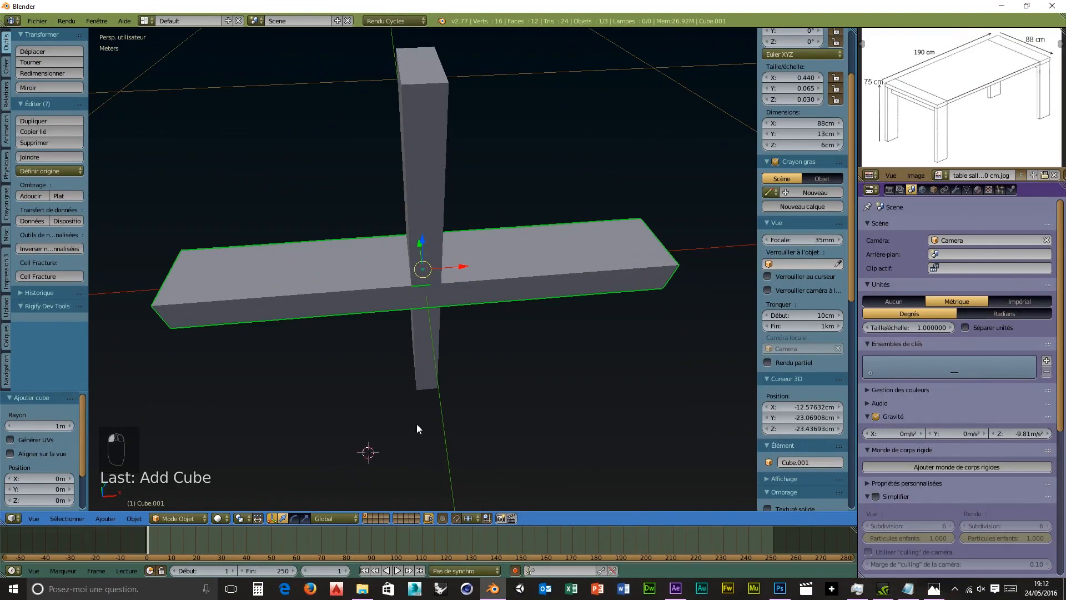
click(478, 520)
click(502, 486)
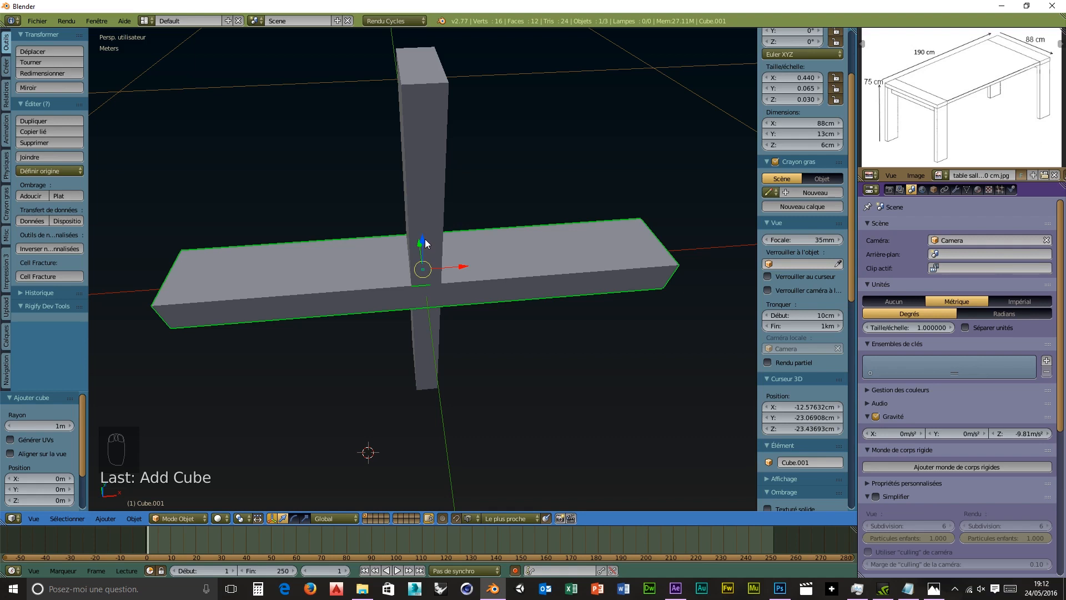
drag(425, 239, 417, 85)
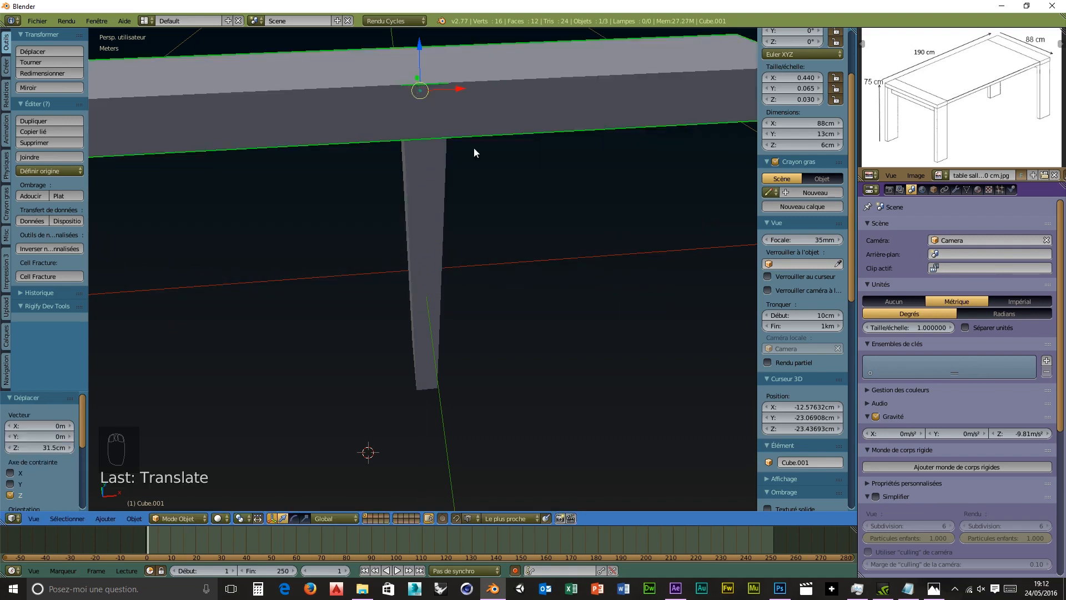
Step: Show the scene in wireframe and move the crossbar up along Z so its underside rests on the leg's top
middle_drag(474, 152, 564, 205)
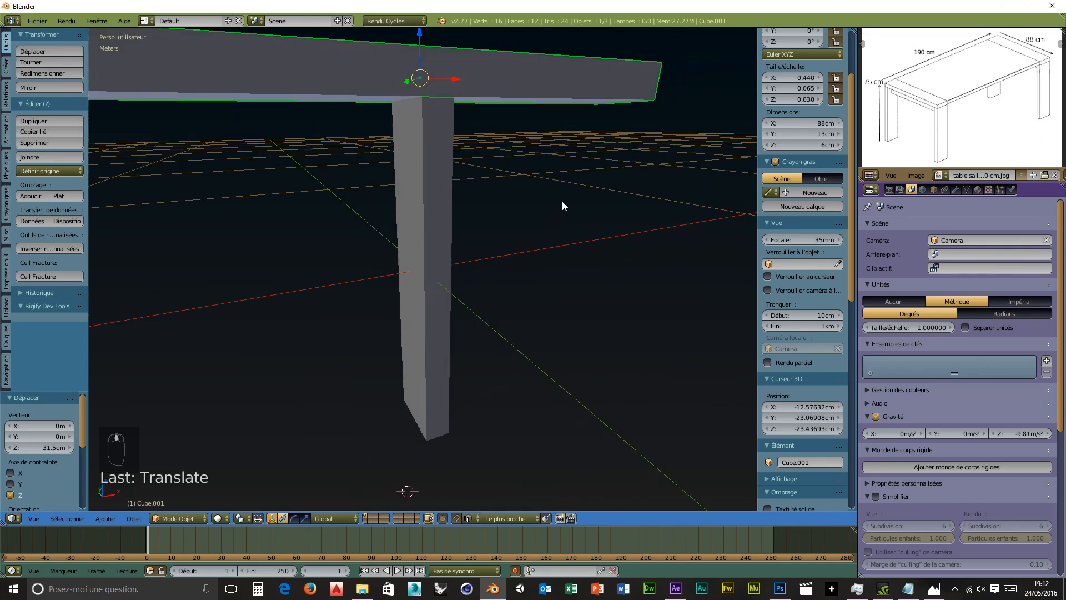
click(218, 518)
click(228, 491)
middle_drag(485, 291, 493, 312)
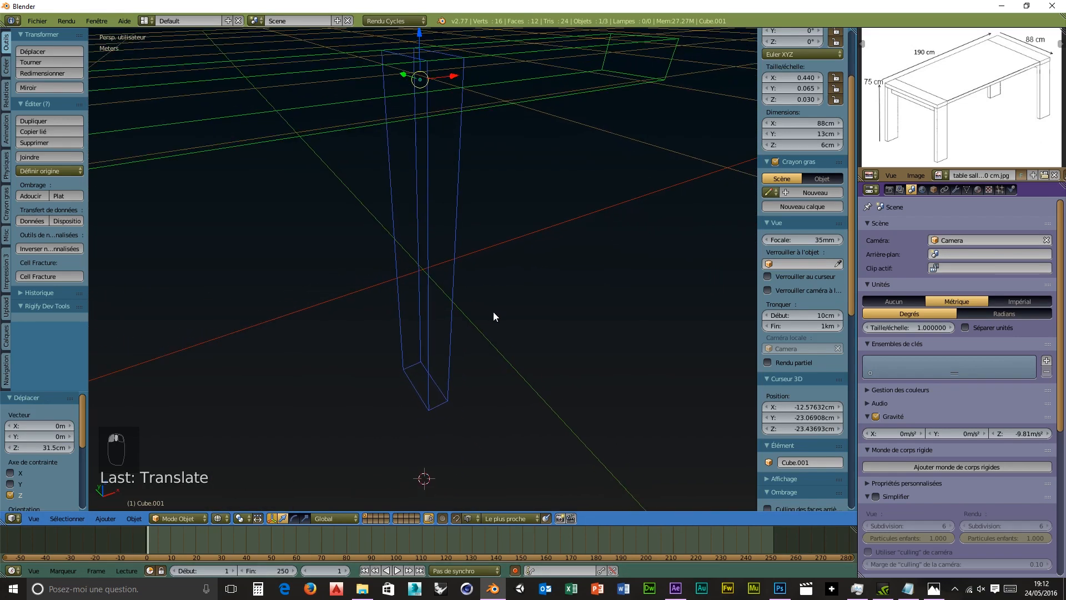
scroll(493, 312, down, 3)
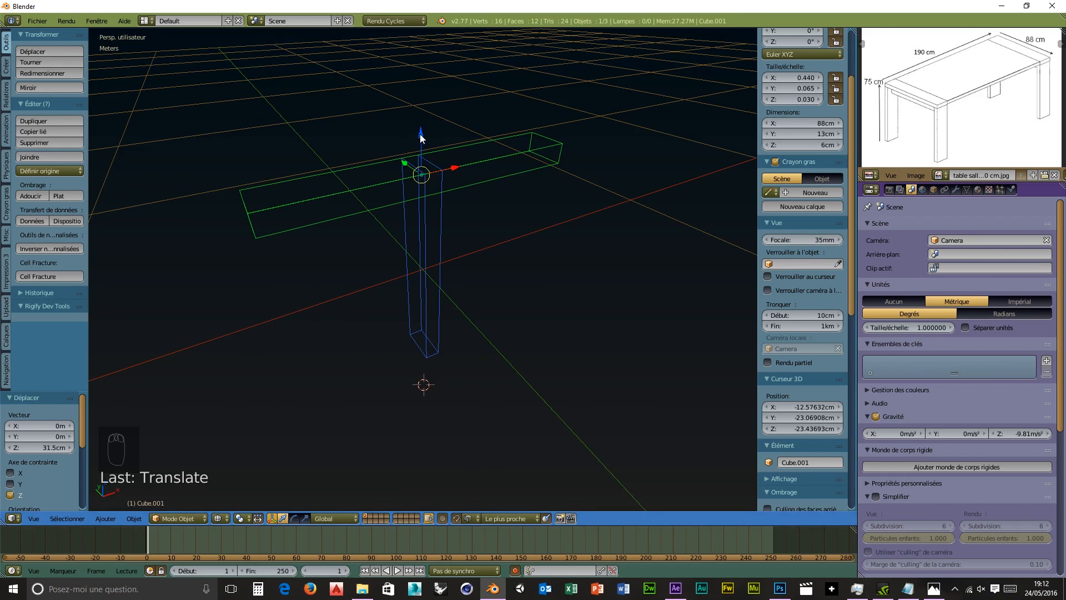
drag(421, 138, 411, 95)
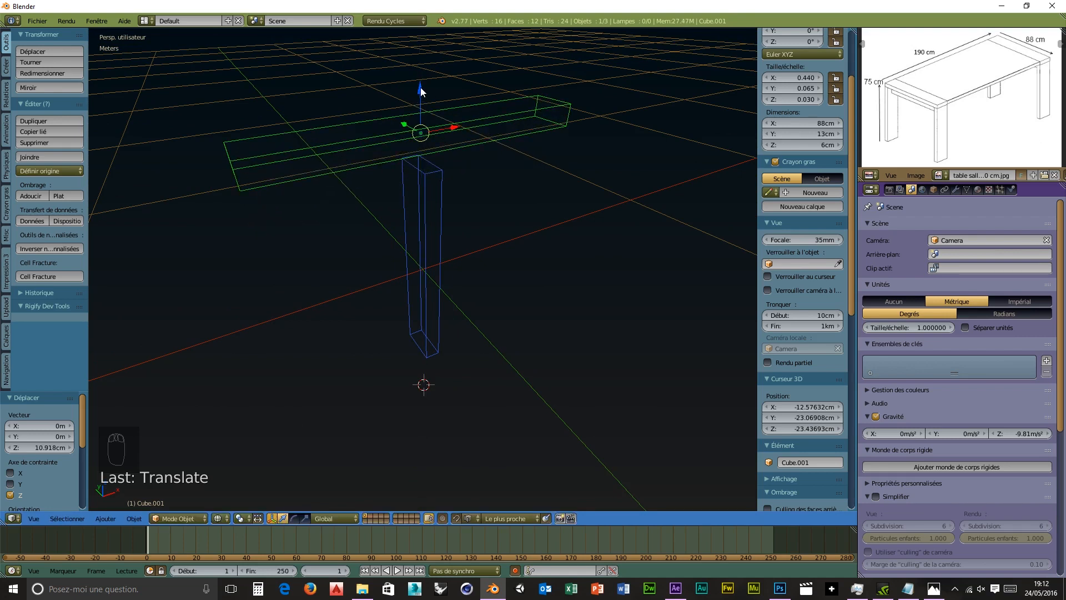
drag(420, 92, 421, 167)
Step: Move the crossbar -41.5 cm along X so that its end lines up with the leg's outer side
middle_drag(530, 260, 472, 248)
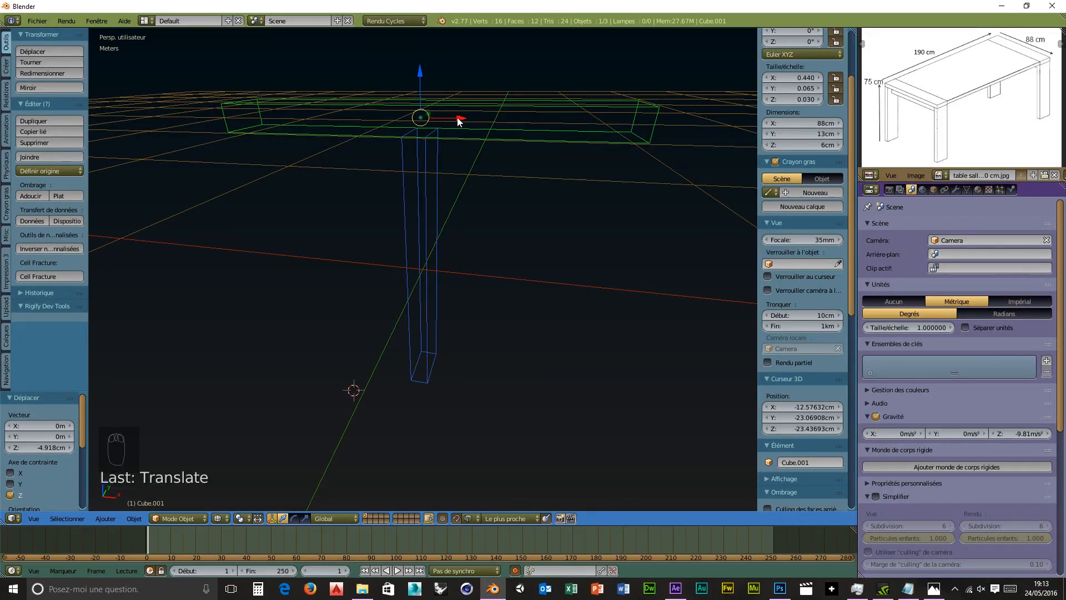
drag(458, 121, 434, 242)
middle_drag(553, 217, 595, 248)
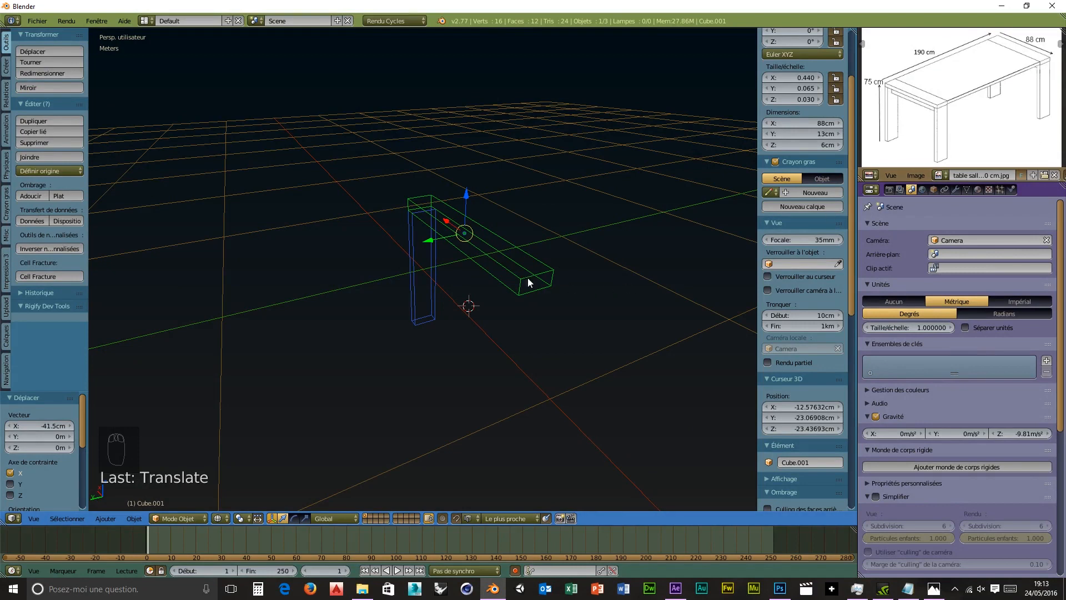
Step: Duplicate the leg and move the copy -83 cm along X to the crossbar's other end
right_click(415, 294)
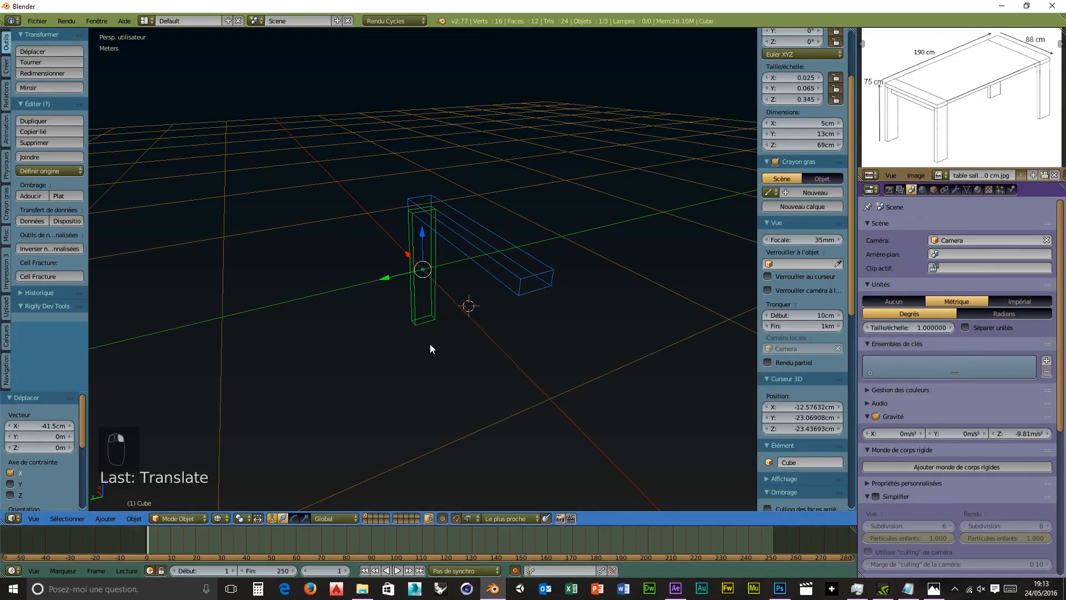
middle_drag(430, 345, 478, 382)
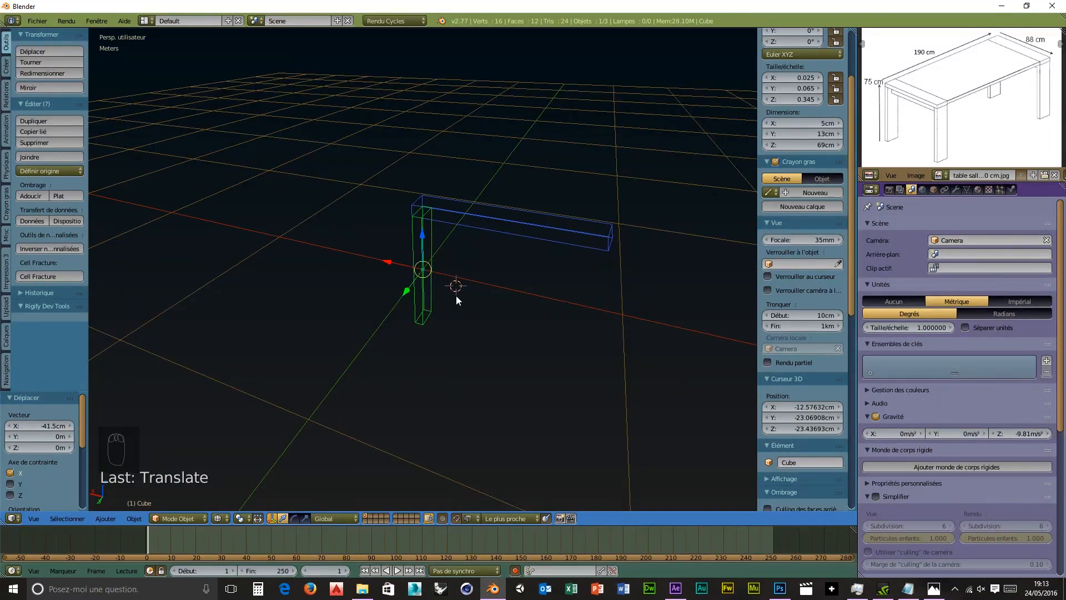
key(shift+d)
key(x)
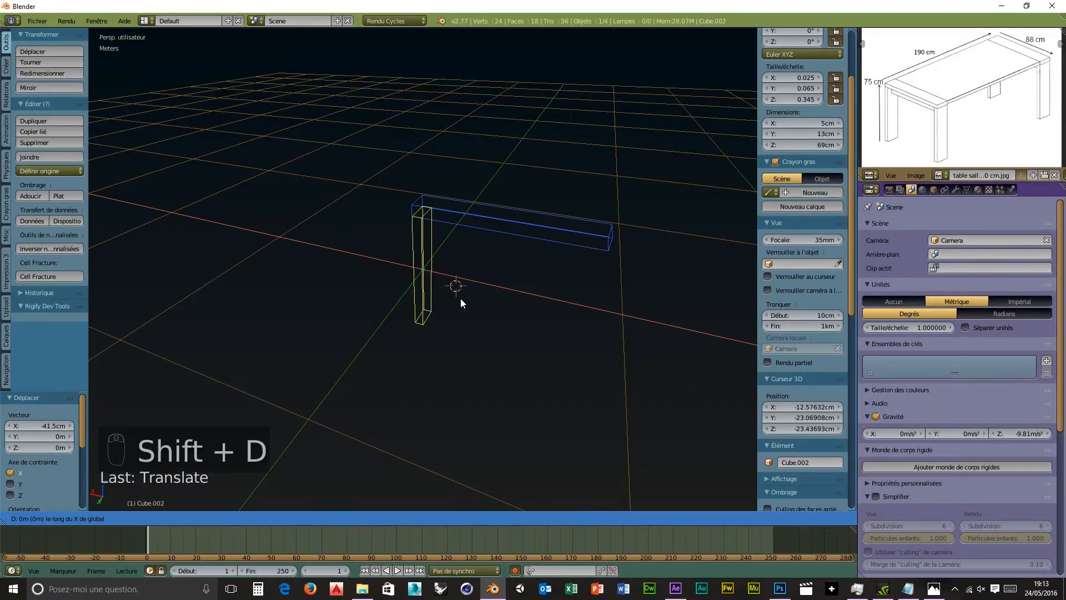
click(614, 246)
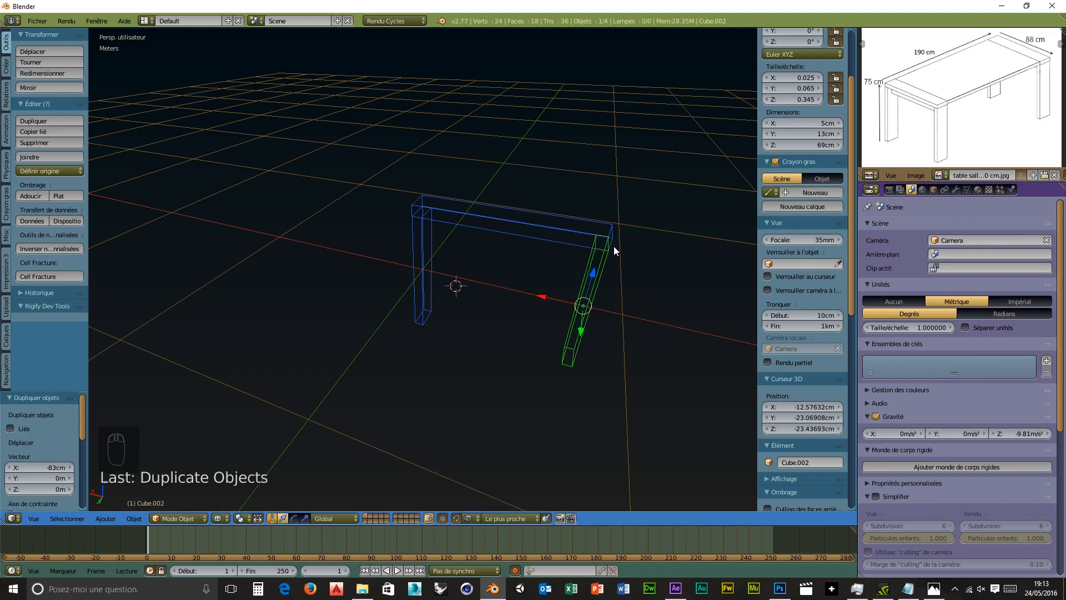
middle_drag(665, 369, 571, 345)
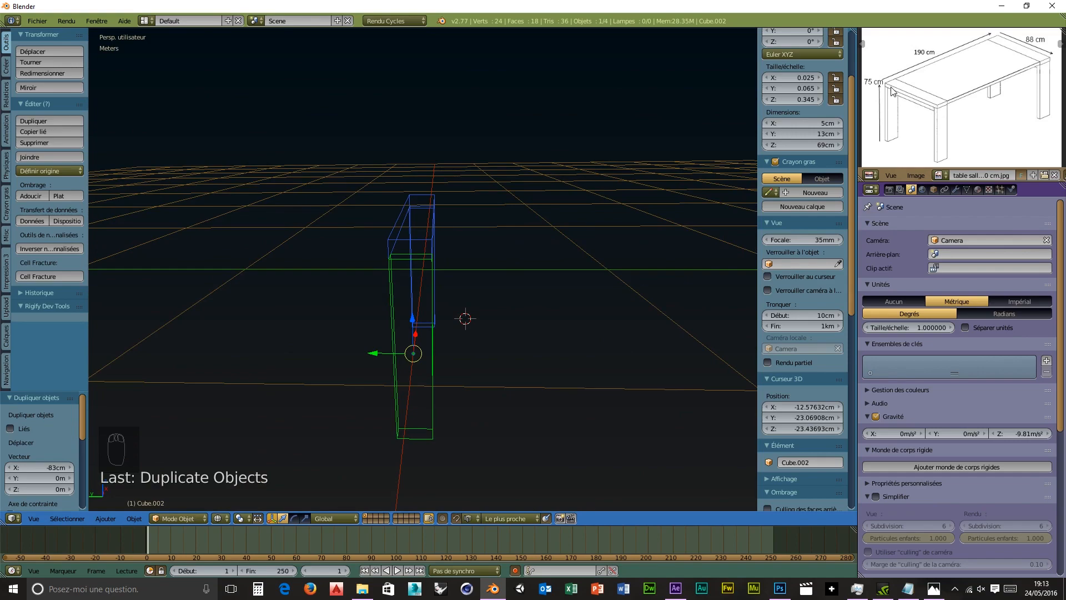
middle_drag(547, 439, 572, 449)
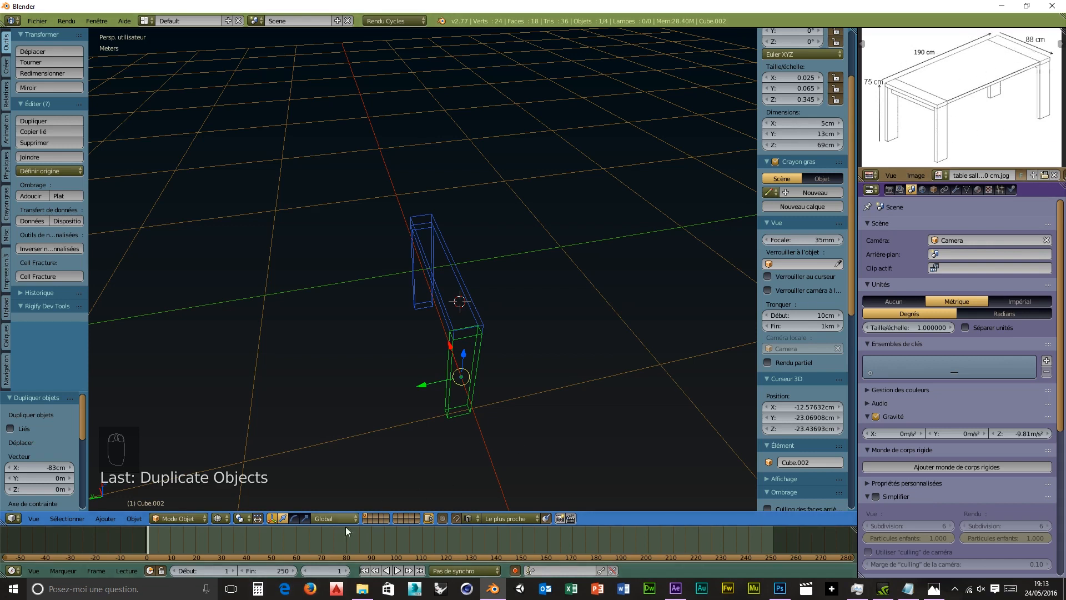
Step: Switch to the Windows calculator and subtract 26 from 190 for the length between the end crossbars
click(257, 589)
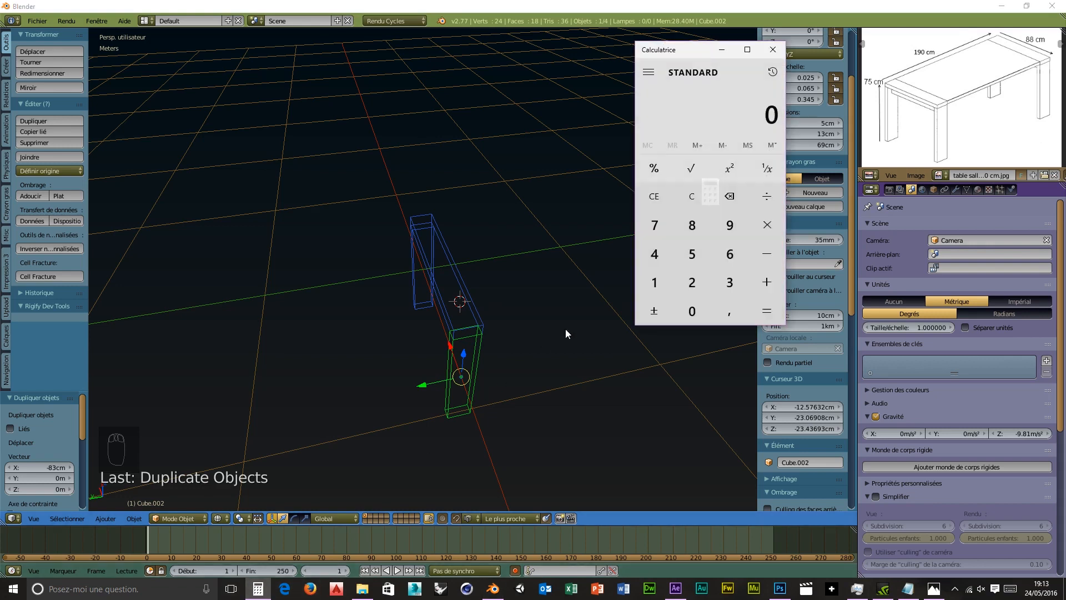
click(651, 281)
click(730, 225)
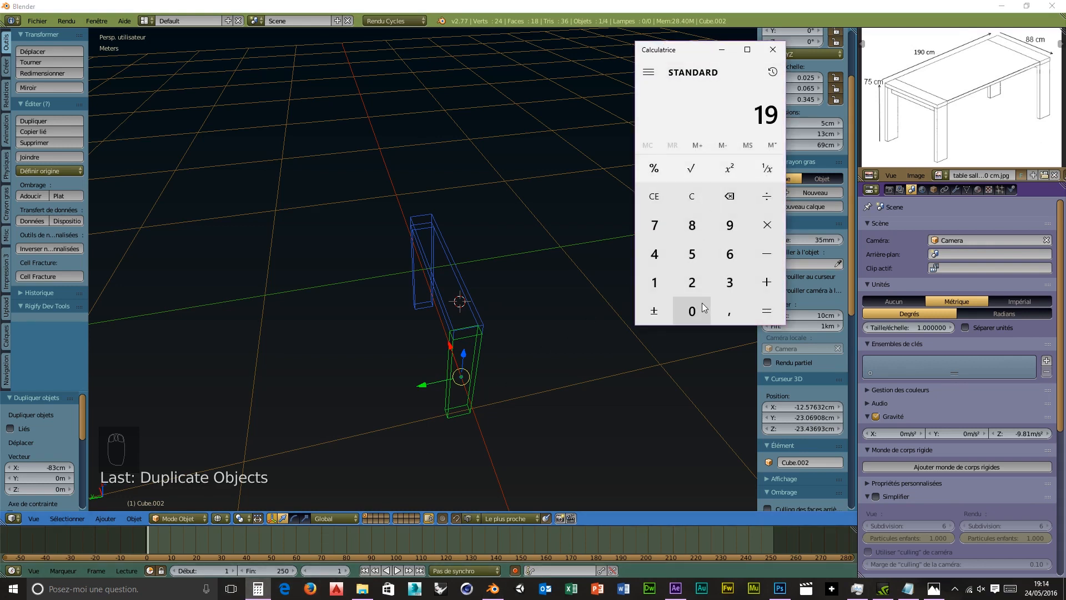
click(692, 310)
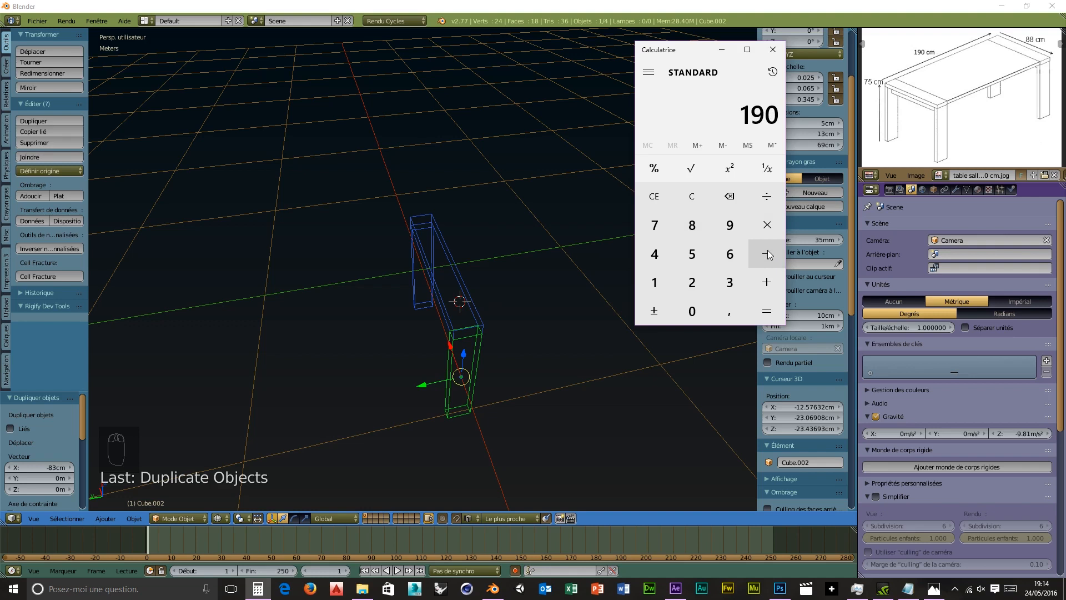
click(768, 250)
click(682, 286)
click(720, 255)
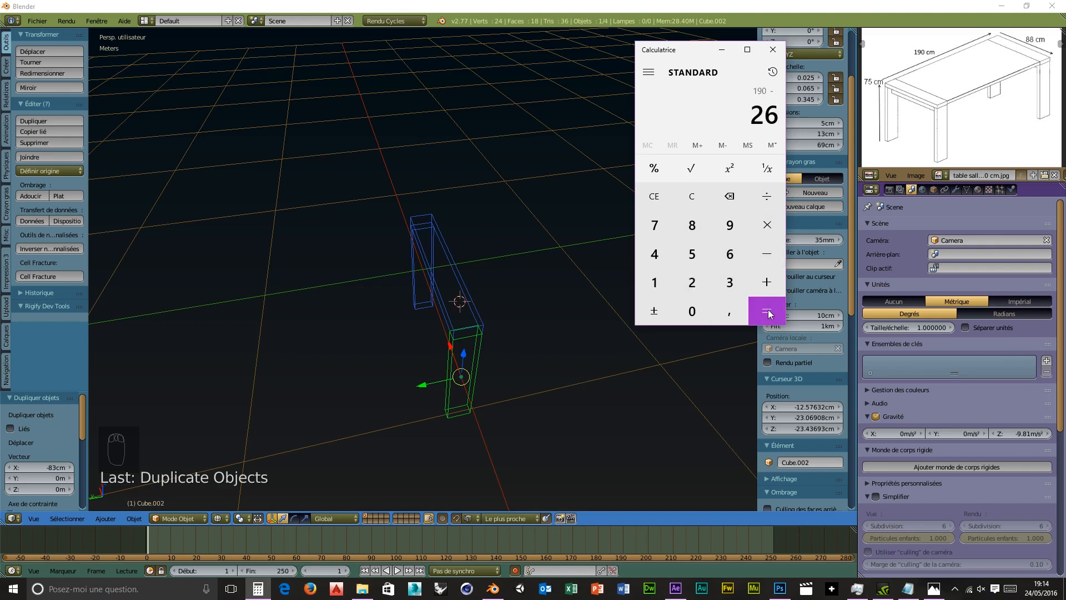
click(760, 315)
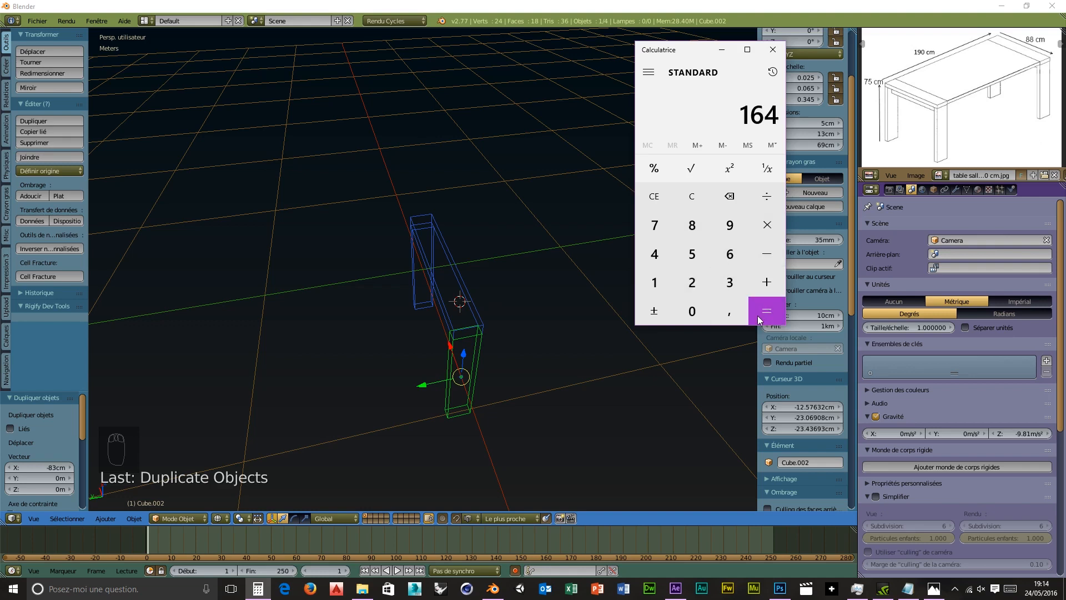
click(772, 49)
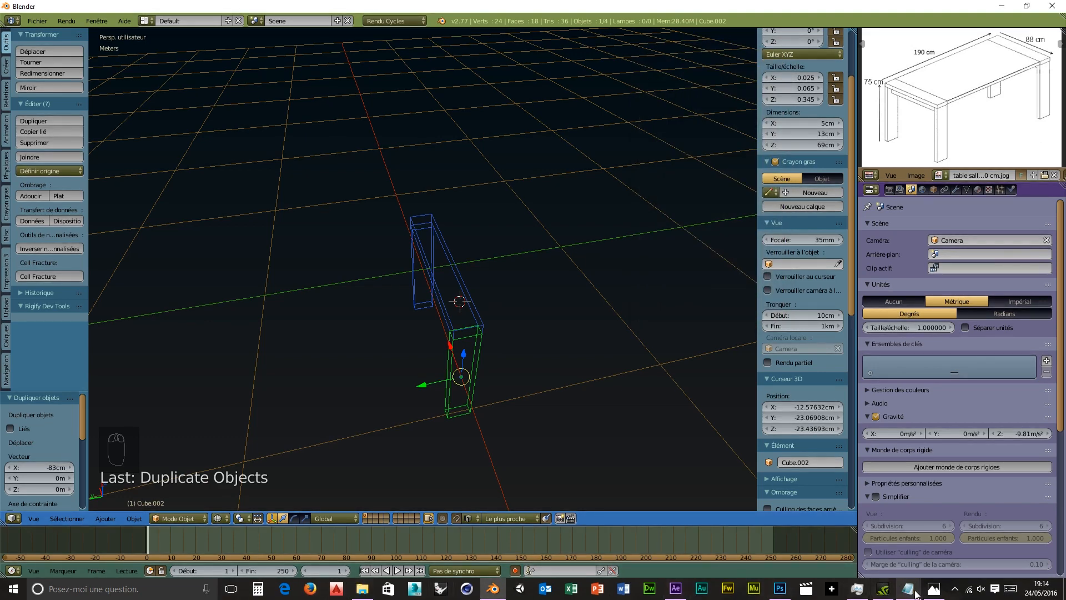
Step: Open the dining table photo from the image folder and examine how the tabletop meets the end crossbar and leg
click(365, 593)
double_click(374, 168)
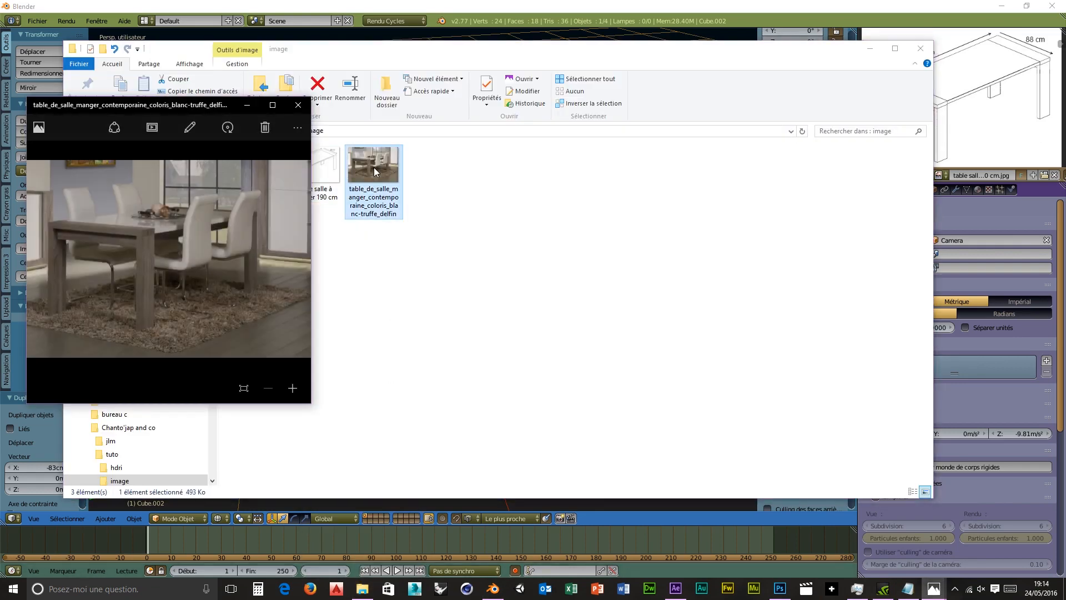
click(244, 388)
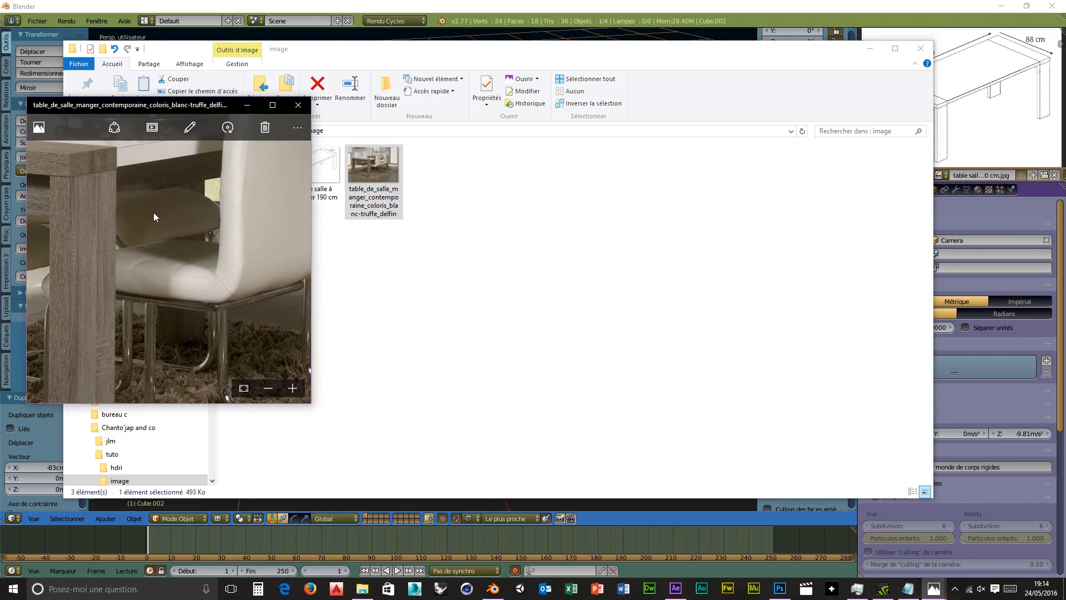
drag(153, 216, 222, 345)
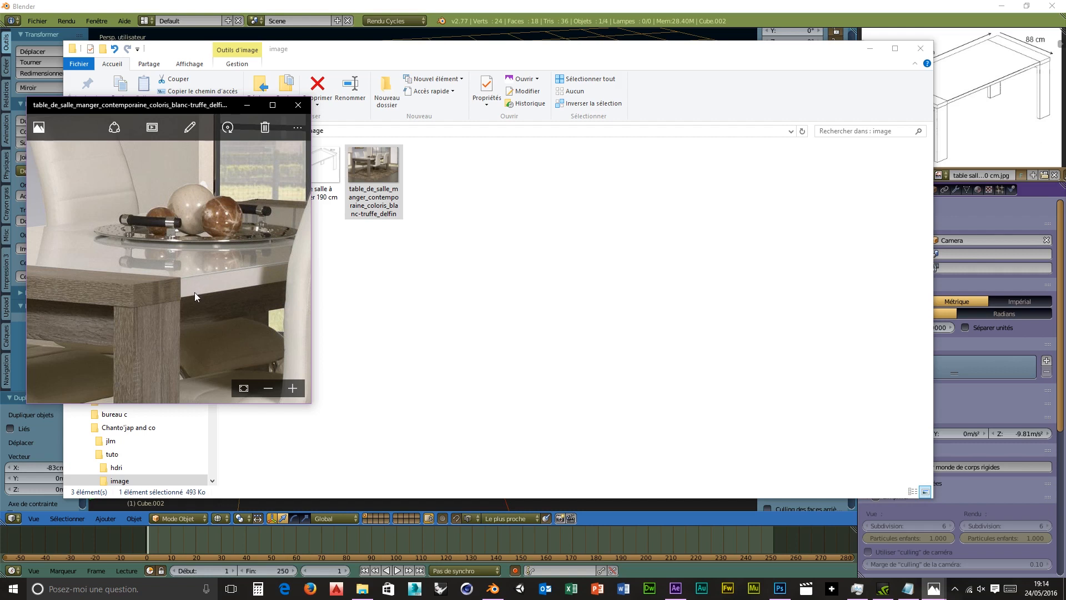
drag(197, 278, 195, 278)
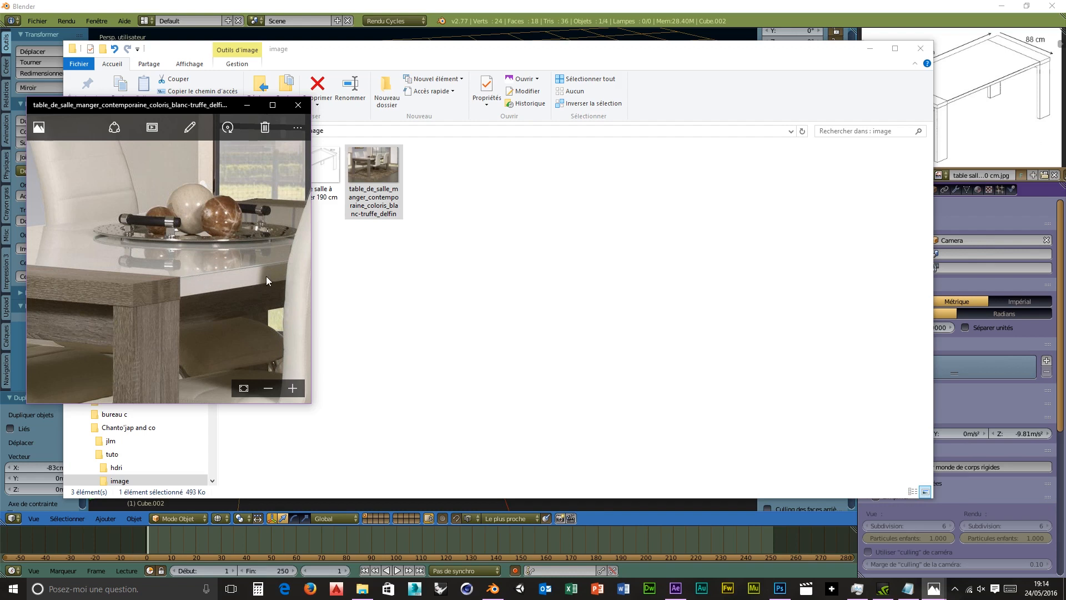
click(871, 48)
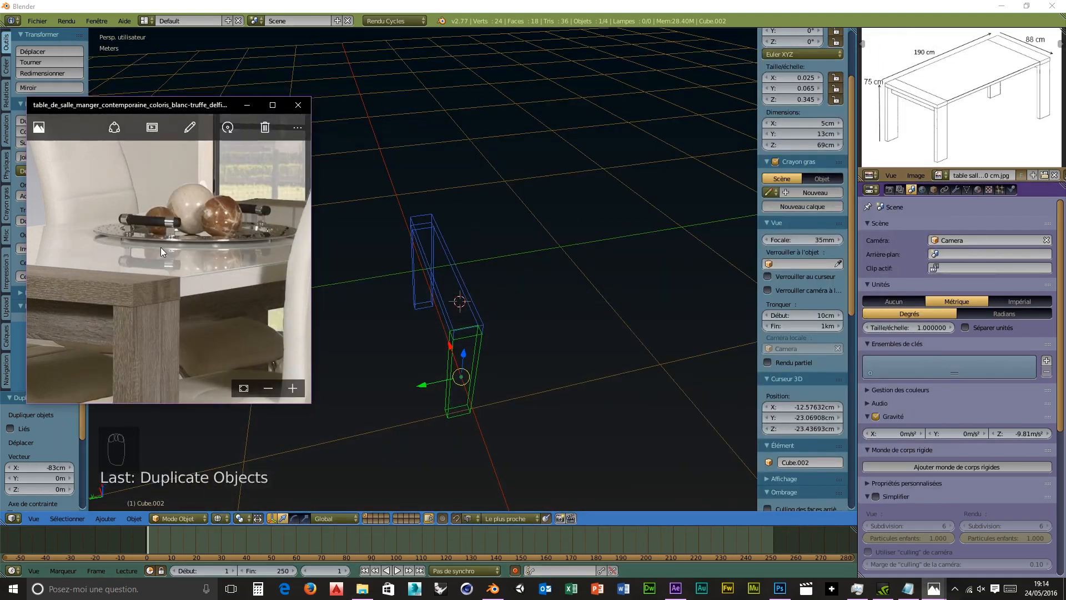
click(247, 106)
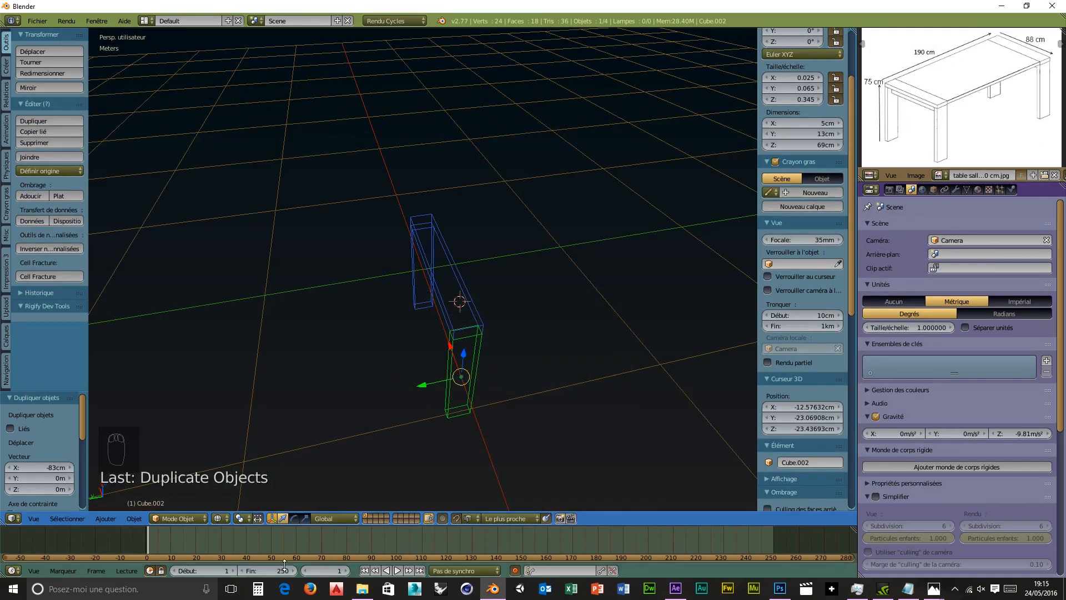
Step: Work out 190 minus 26 again in the Windows calculator, checking it against the reference sketch, and close the calculator
click(253, 593)
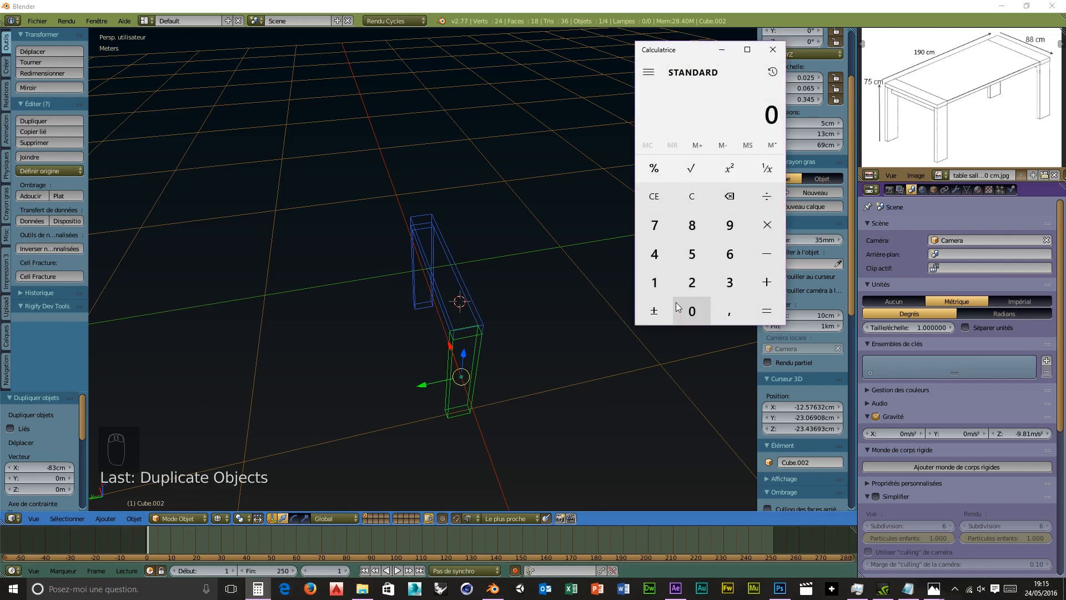
click(654, 282)
click(730, 225)
click(692, 311)
click(767, 254)
click(701, 278)
click(731, 254)
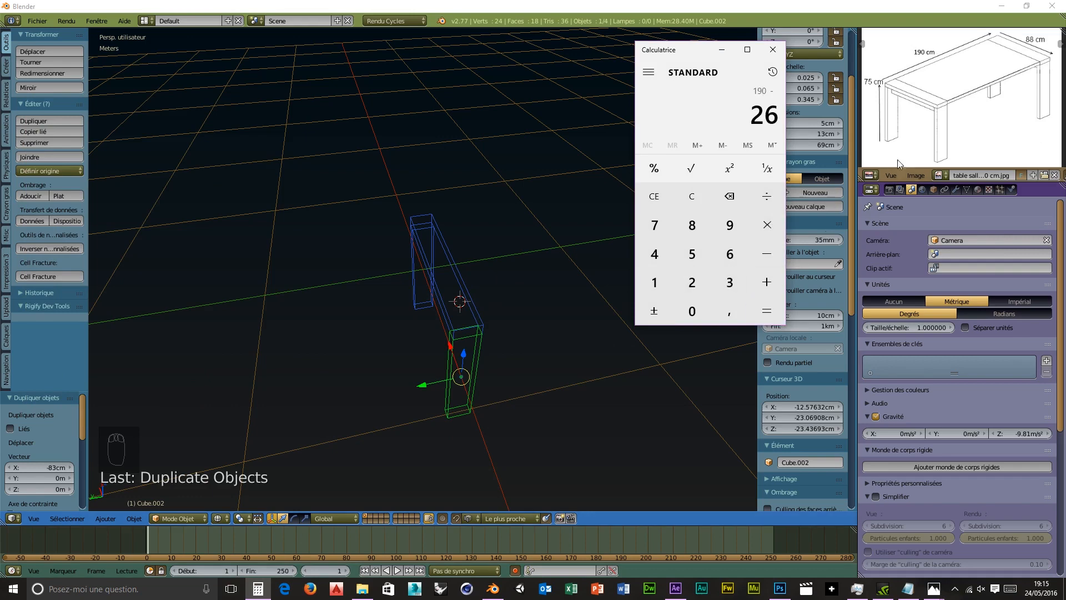
click(932, 107)
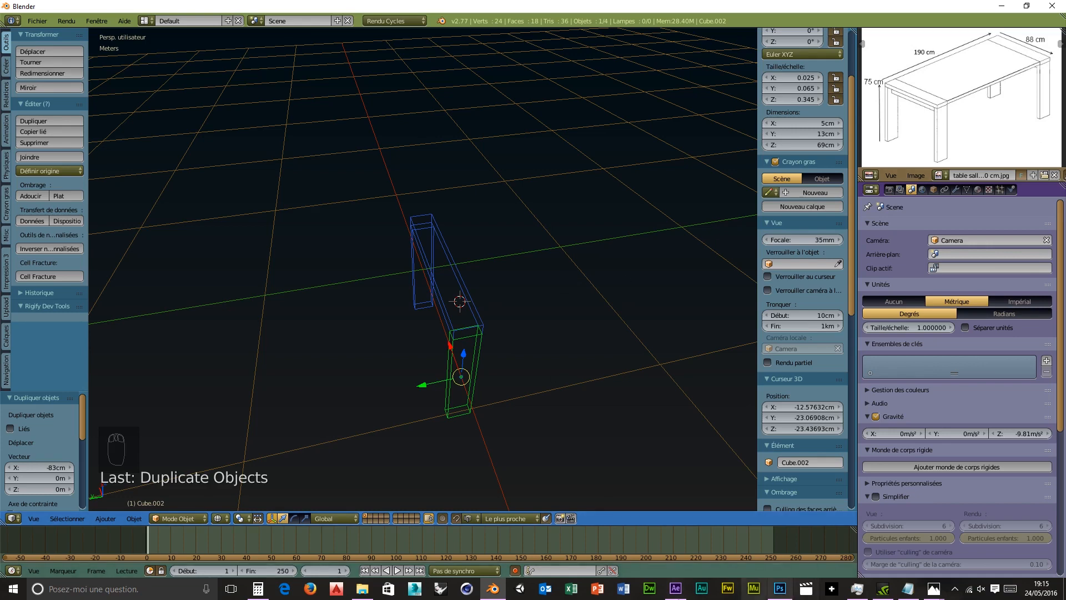
click(258, 589)
click(766, 312)
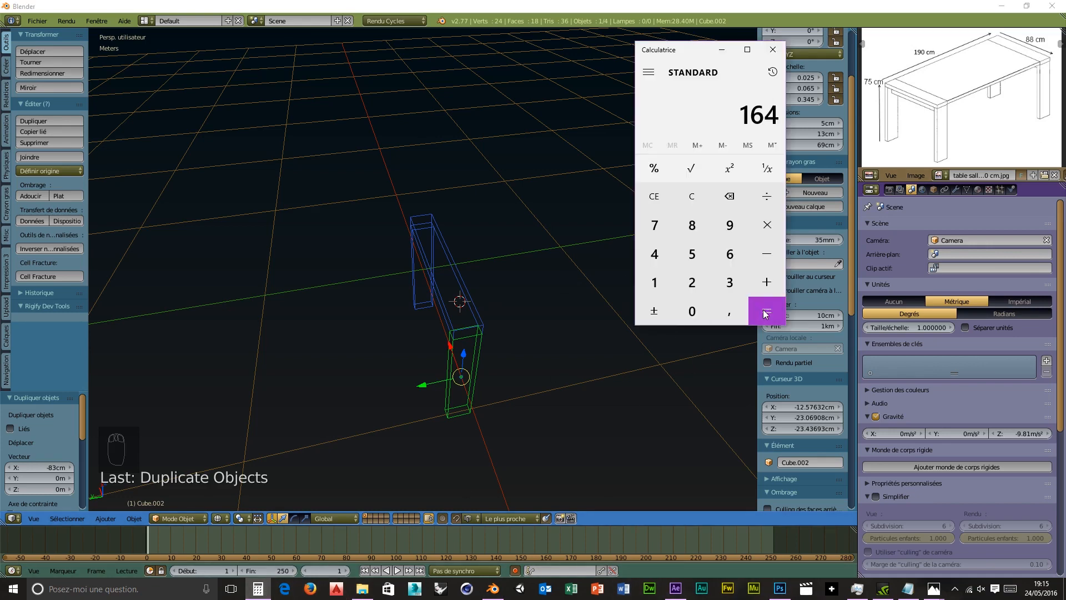
click(772, 49)
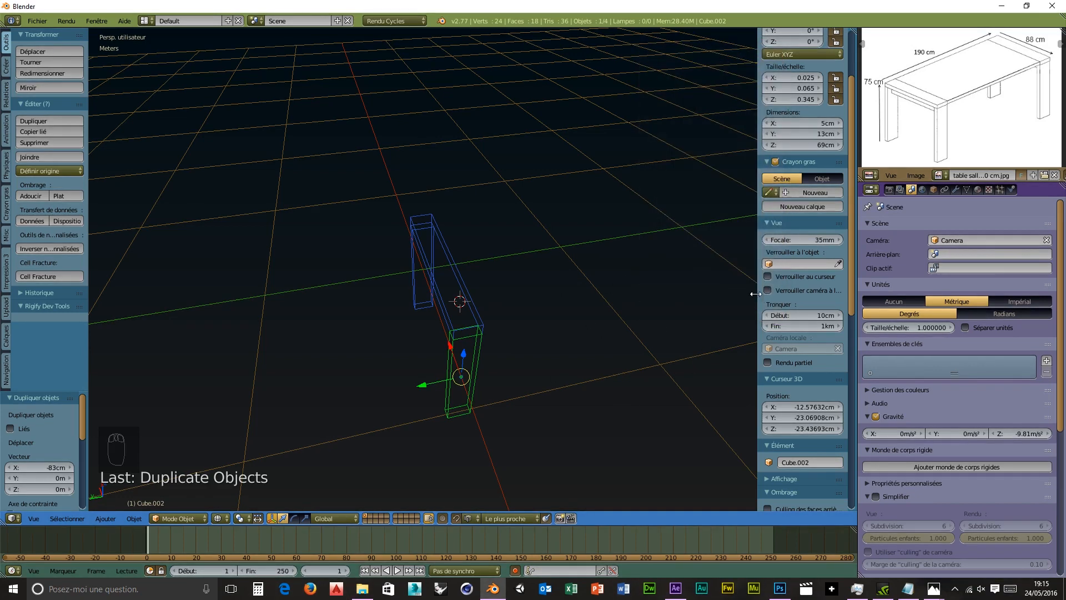
Step: Add a cube for the tabletop panel and set its dimensions to 88 cm in X, 164 cm in Y and 5 mm in Z
scroll(589, 243, down, 1)
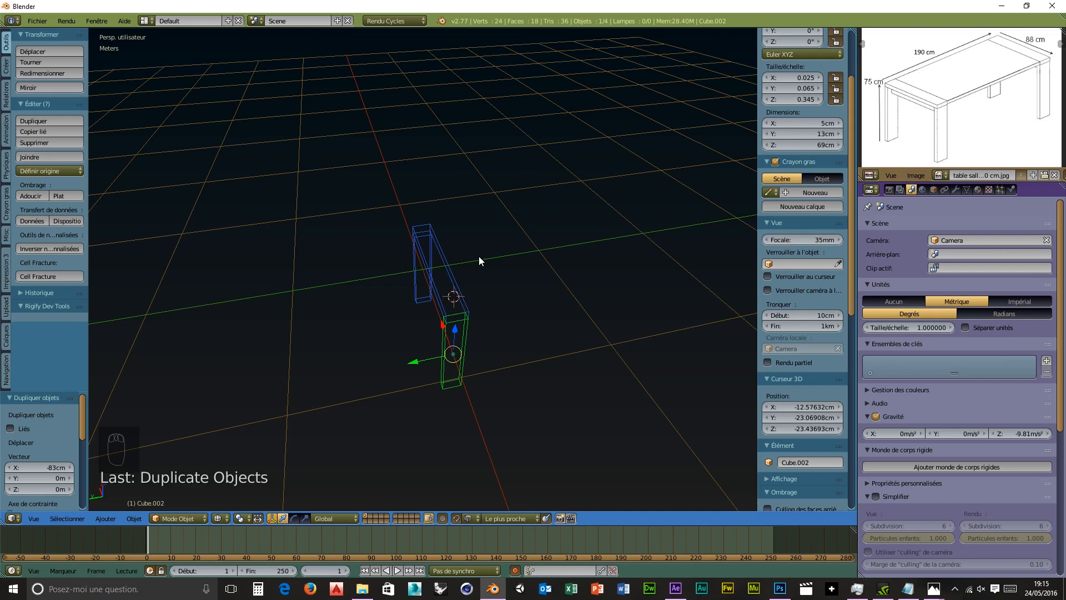
key(shift+a)
mouse_move(502, 256)
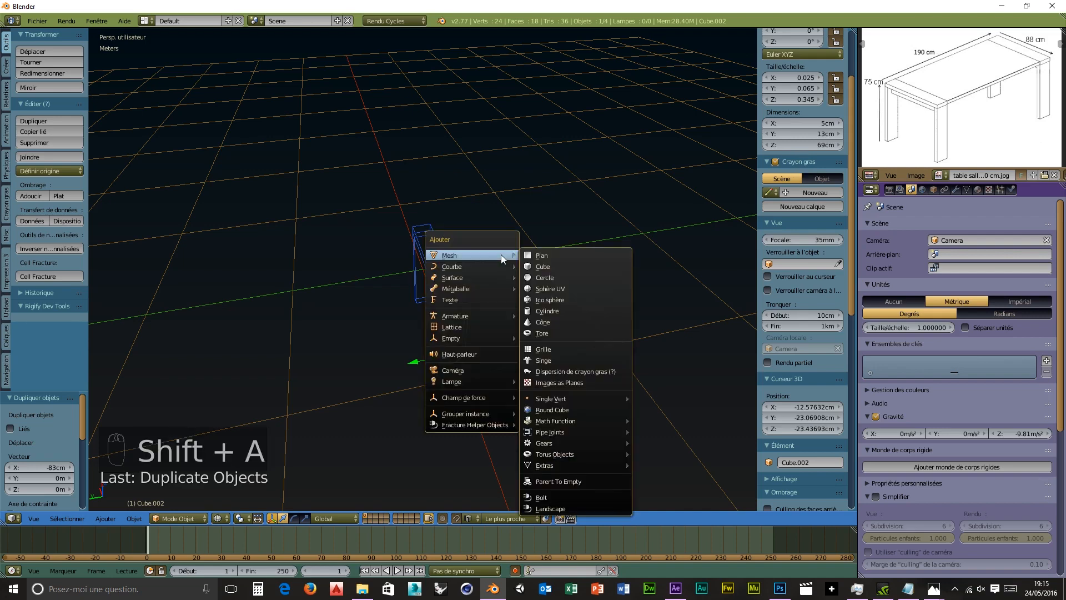
click(544, 266)
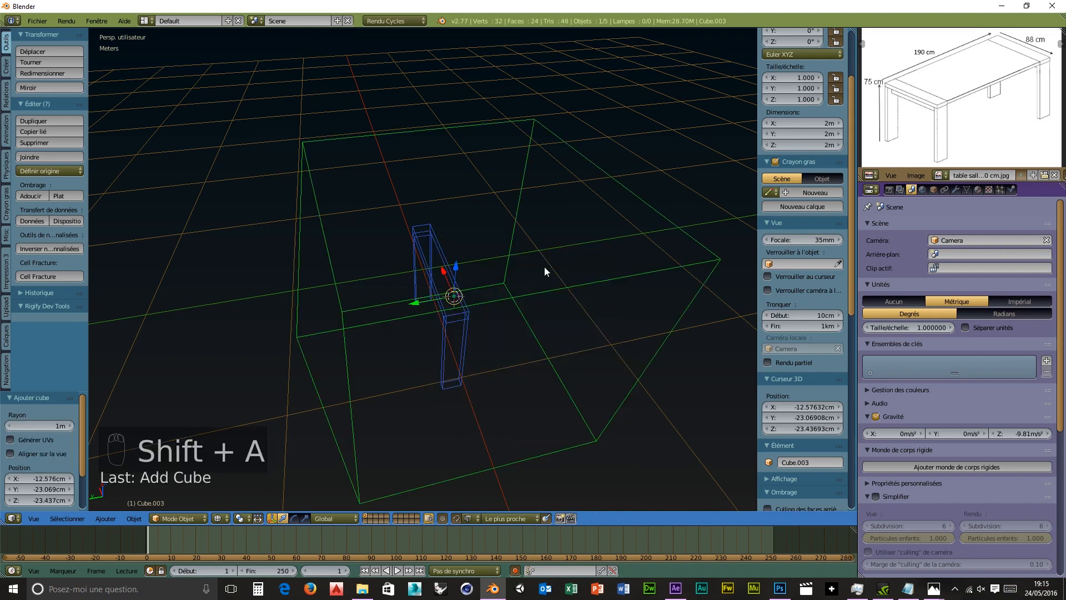
click(809, 123)
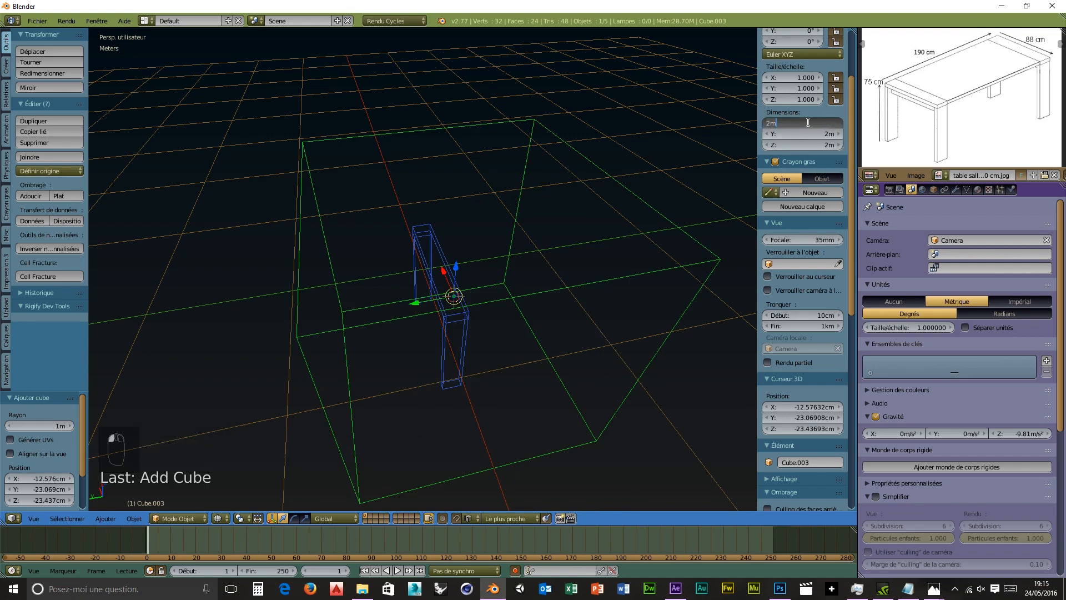
text(88c)
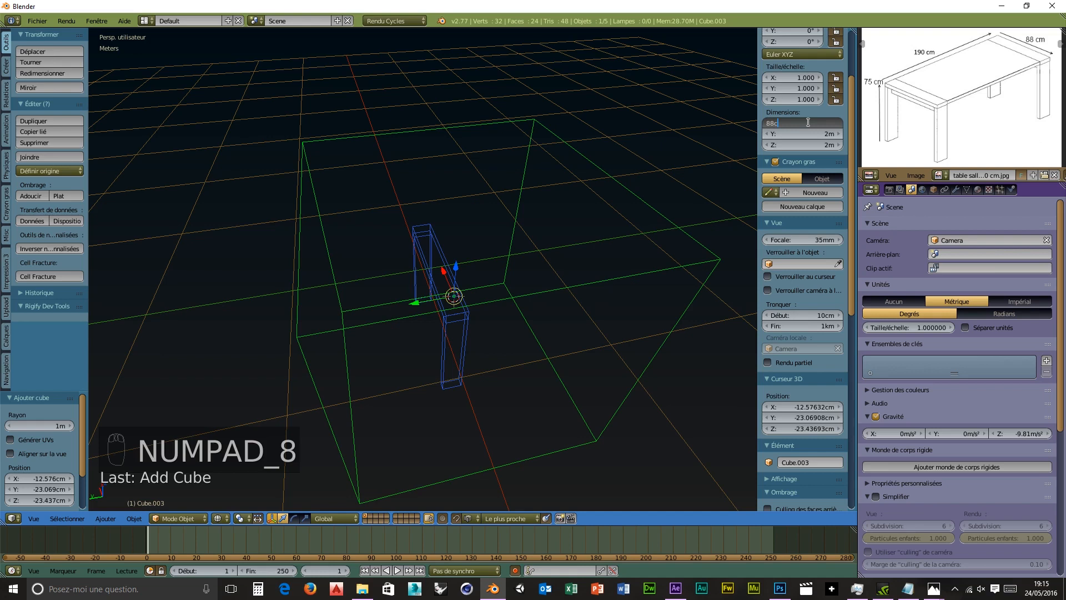
text(m)
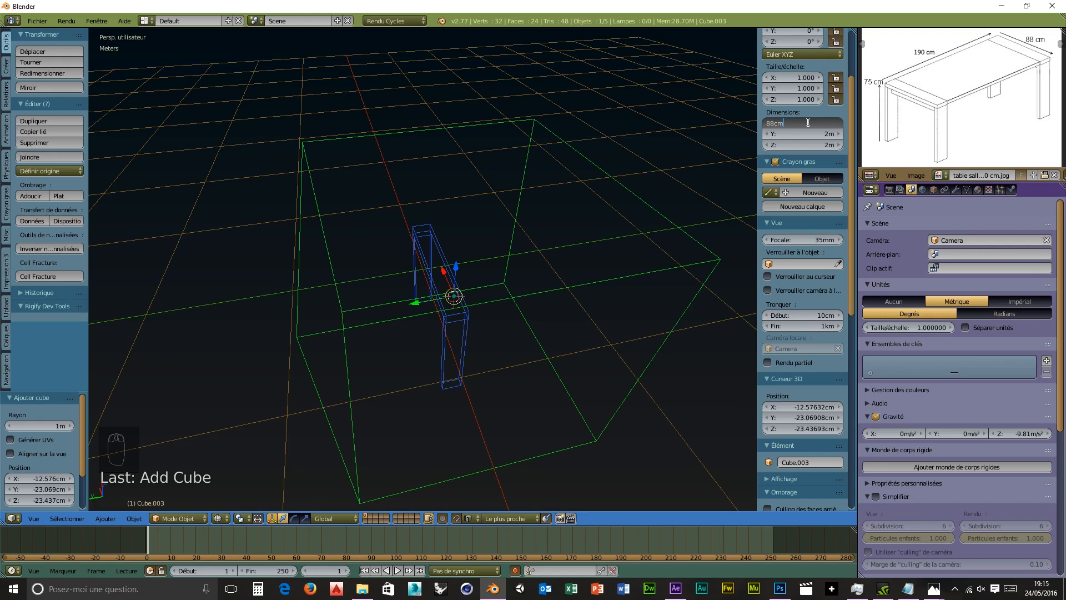
key(Tab)
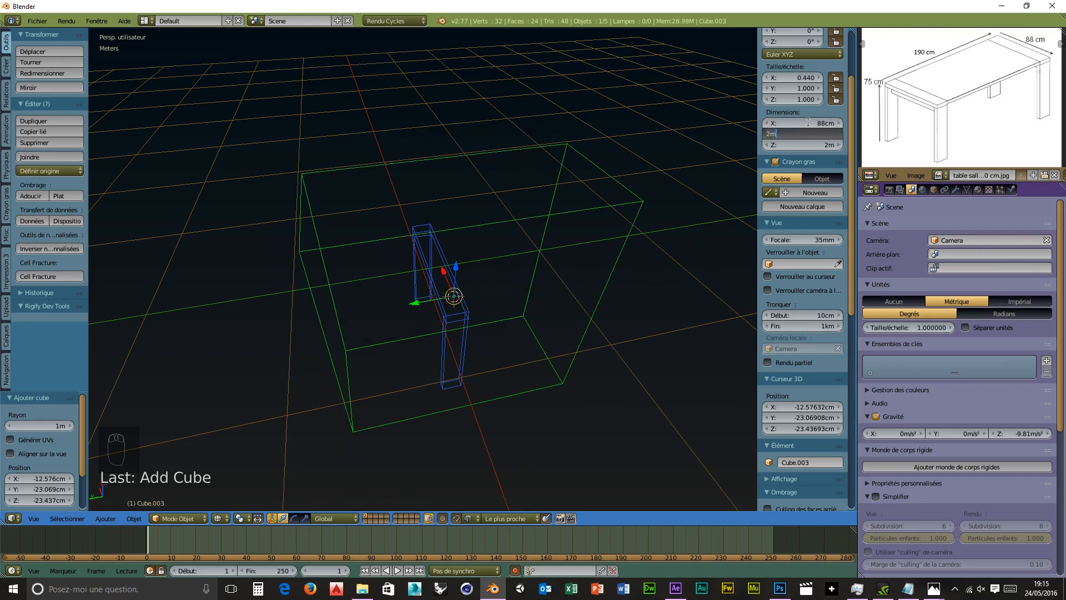
text(164cm)
key(Return)
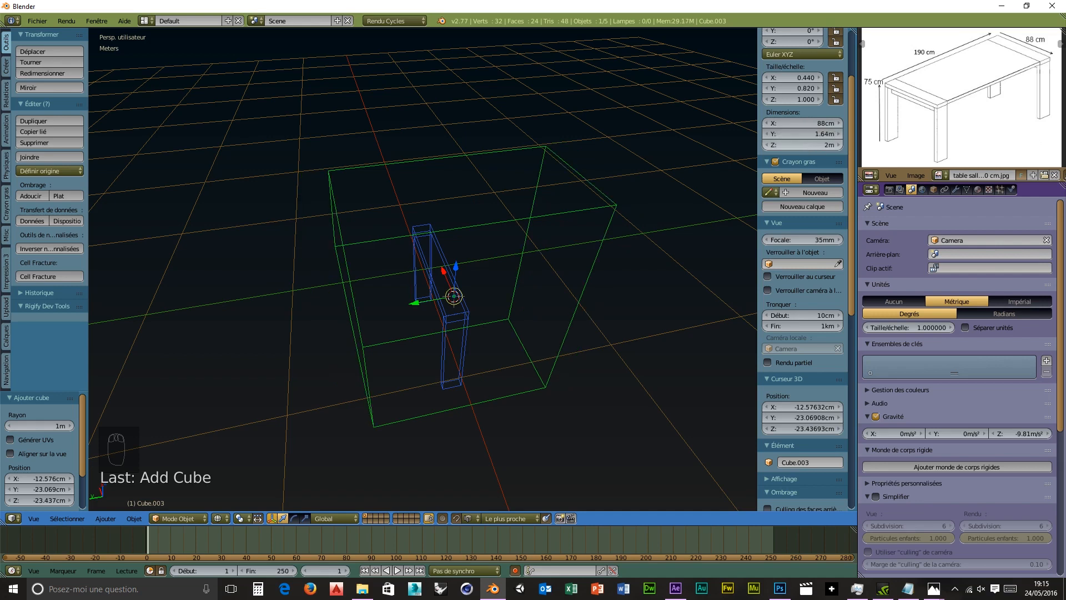
click(808, 146)
text(5mm)
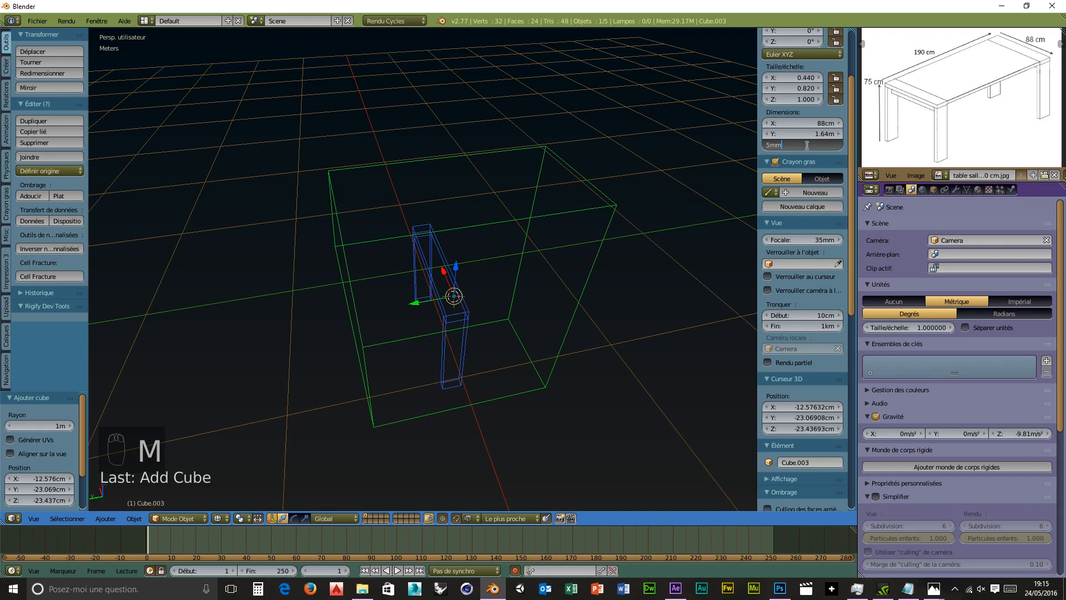
key(Return)
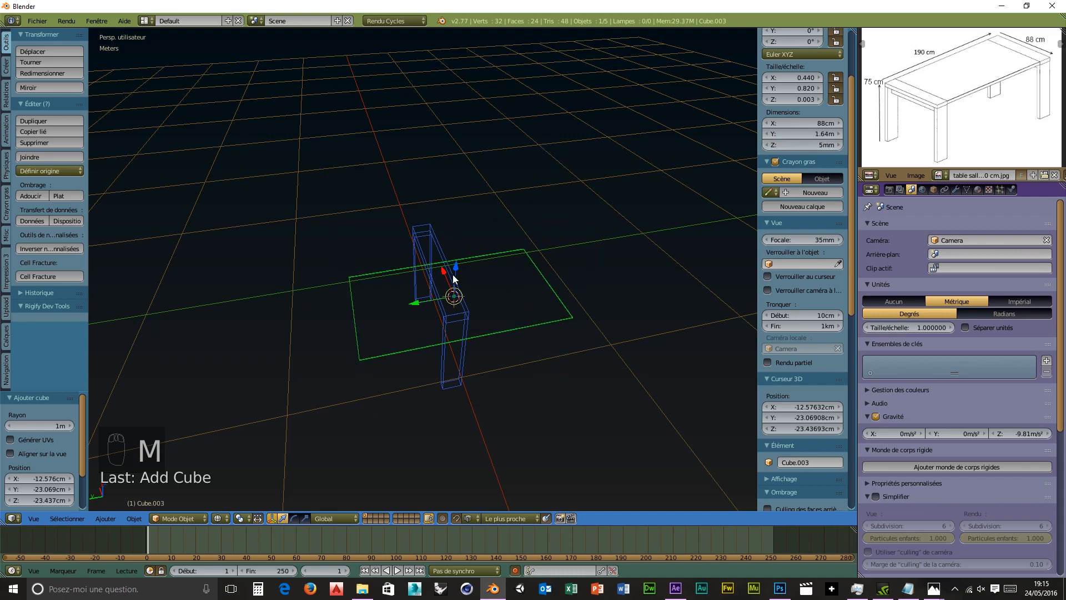
Step: Raise the thin panel about 39 cm along Z and move it about -29 cm along X to line up with the crossbar
key(g)
key(z)
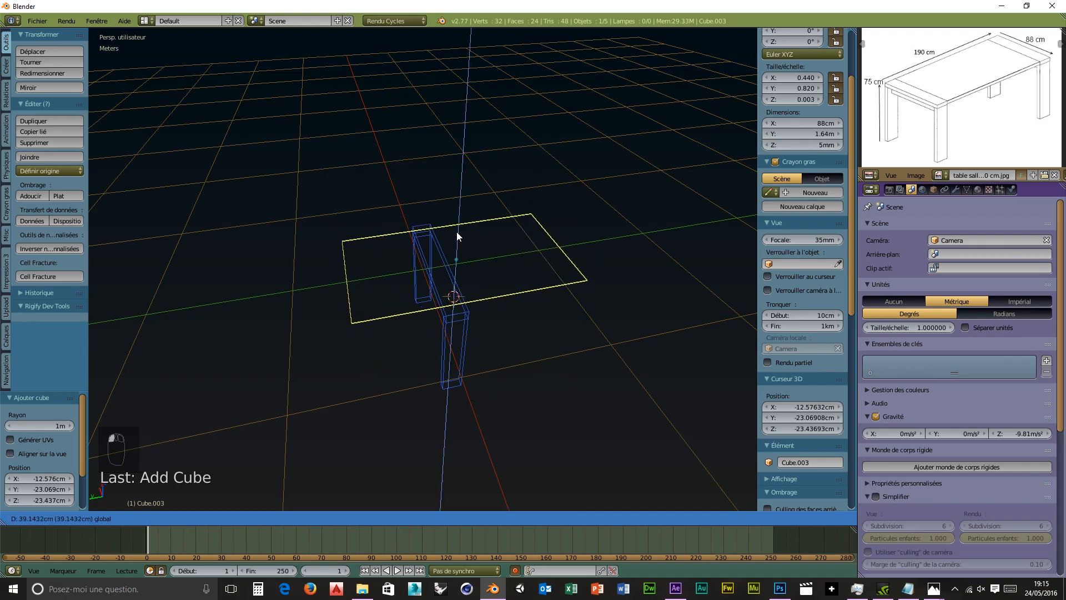
click(456, 232)
middle_drag(505, 341, 468, 294)
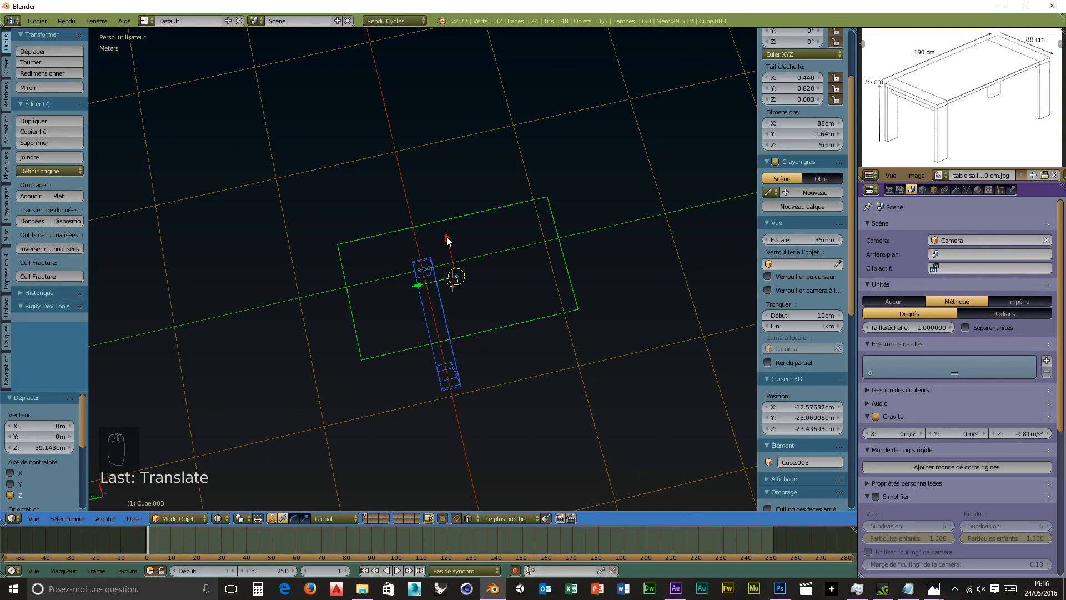
drag(448, 239, 439, 286)
middle_drag(439, 286, 502, 228)
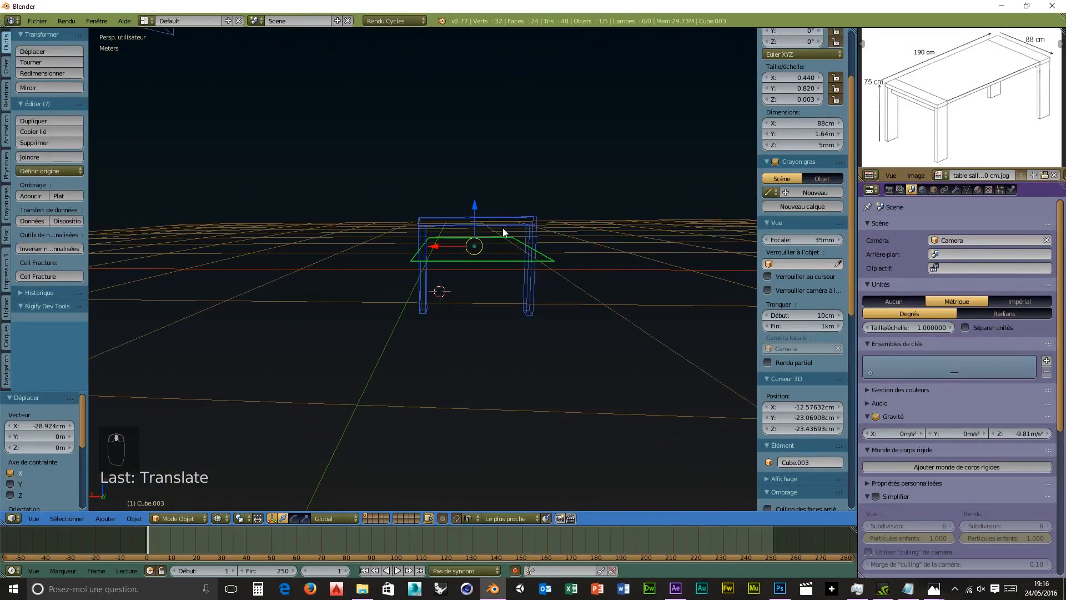
Step: Adjust the thin panel's height along Z so that it sits level with the crossbar's top face
mouse_move(475, 205)
mouse_down()
mouse_move(474, 159)
mouse_move(473, 223)
mouse_up()
middle_drag(472, 277, 346, 276)
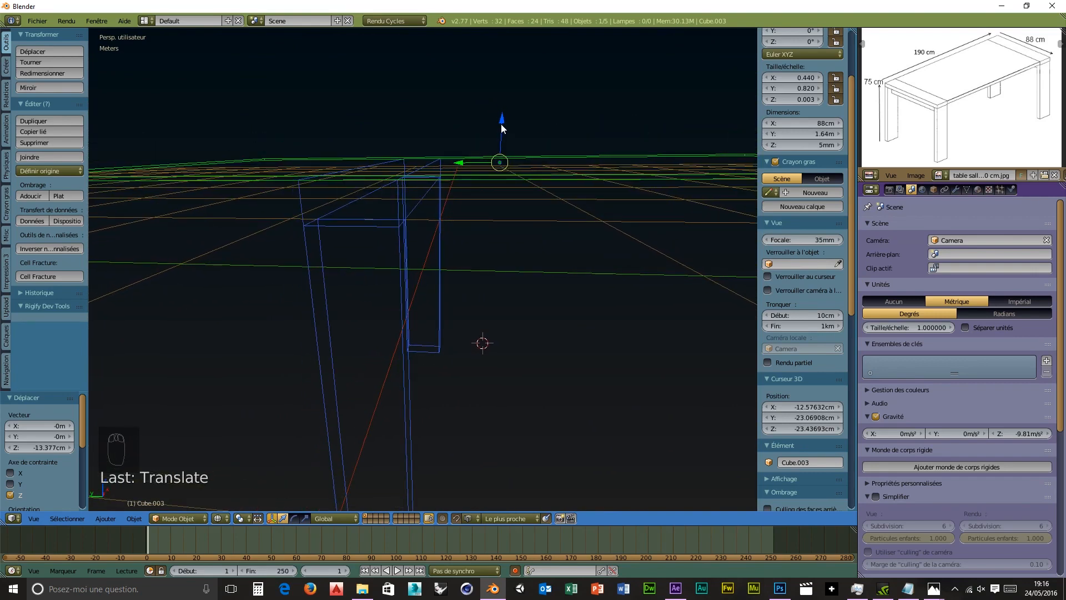
drag(504, 119, 432, 162)
mouse_move(423, 245)
middle_down()
mouse_move(411, 252)
mouse_move(426, 255)
middle_up()
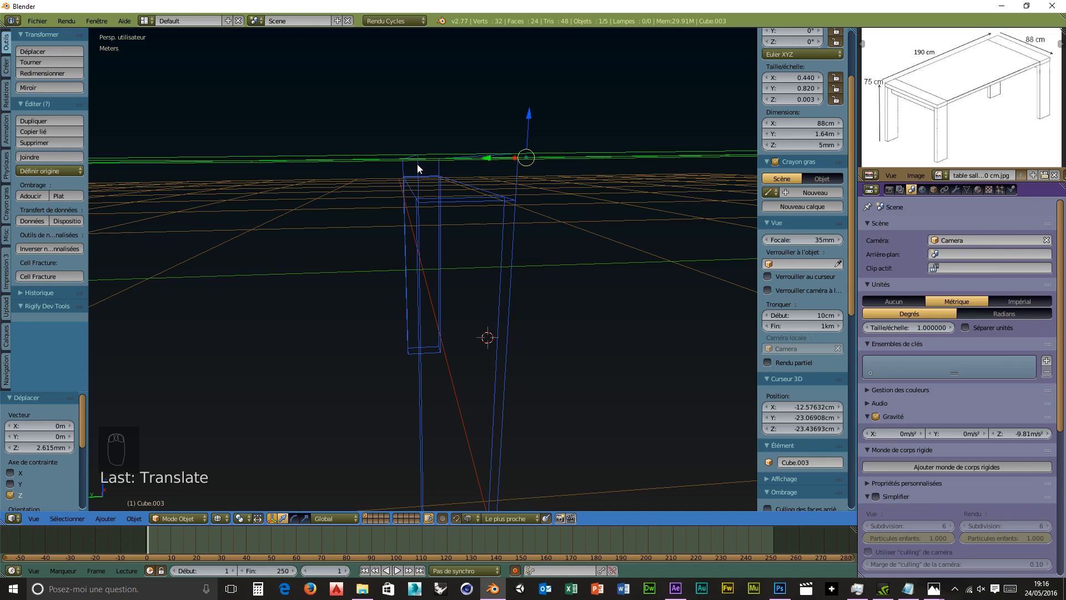
Step: Shift the thin panel along Y until its short edge meets the inner side of the crossbar
middle_drag(532, 221, 536, 262)
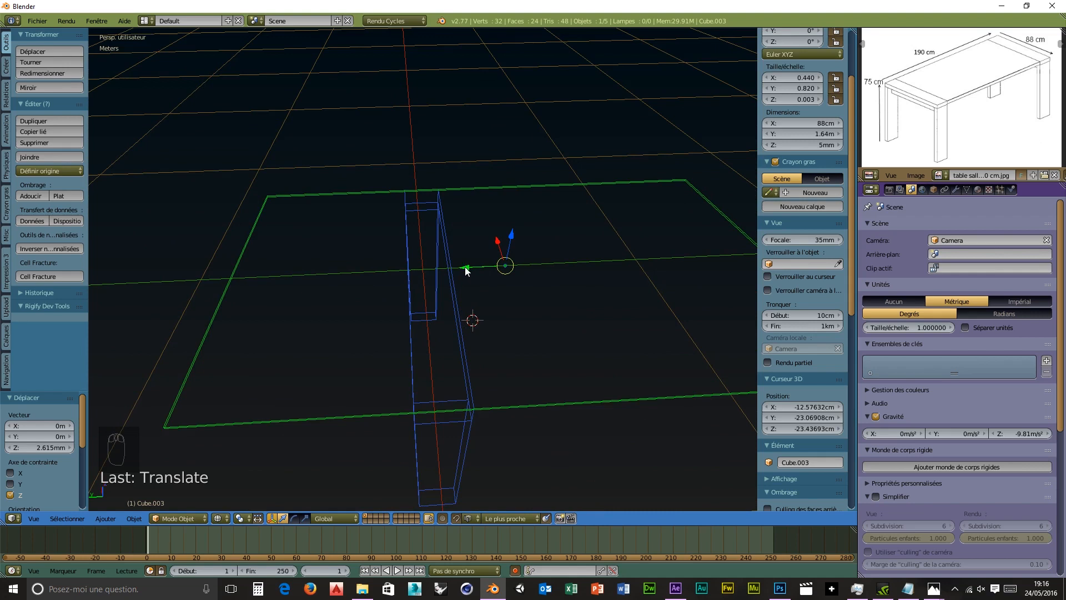
mouse_move(465, 269)
mouse_down()
mouse_move(694, 269)
mouse_move(695, 260)
mouse_move(452, 274)
mouse_up()
middle_drag(574, 454, 508, 380)
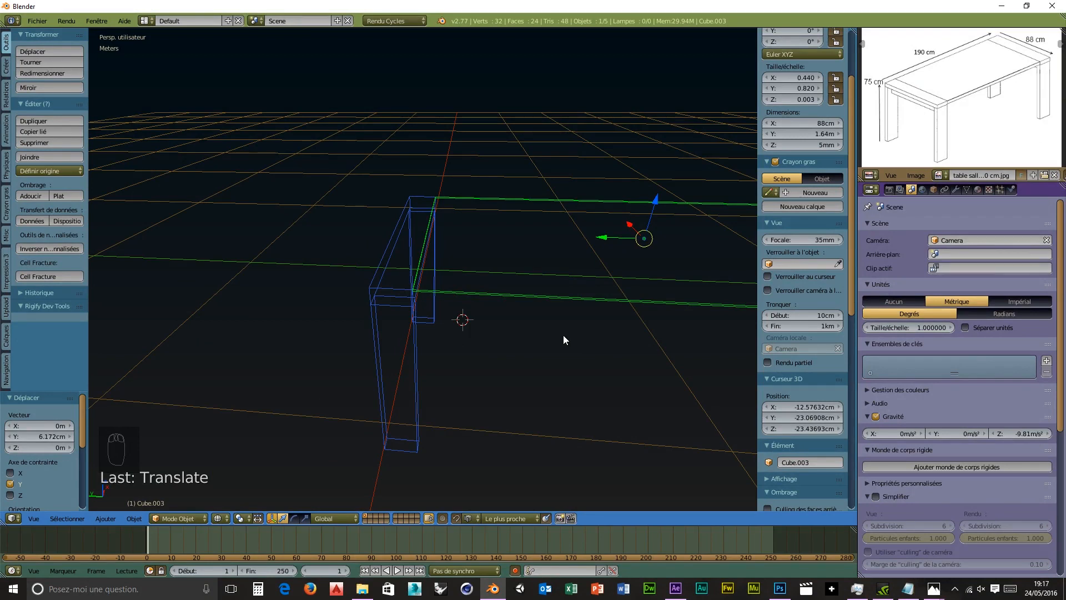
Step: Add a second cube and set its dimensions to 88 cm in X, 164 cm in Y and 5 cm in Z
key(shift+a)
mouse_move(564, 337)
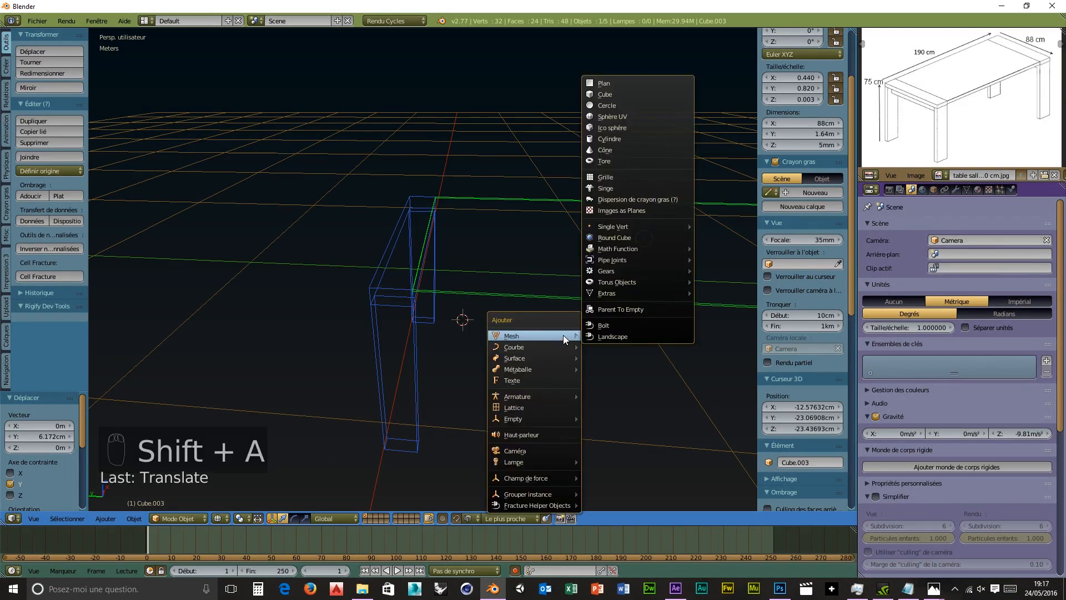
click(621, 93)
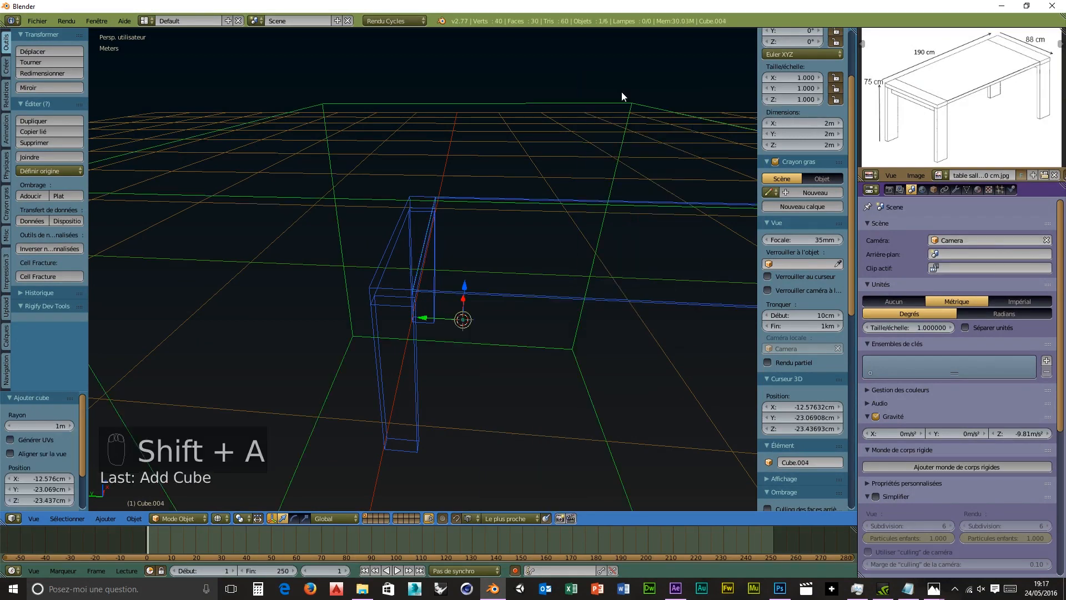
click(808, 123)
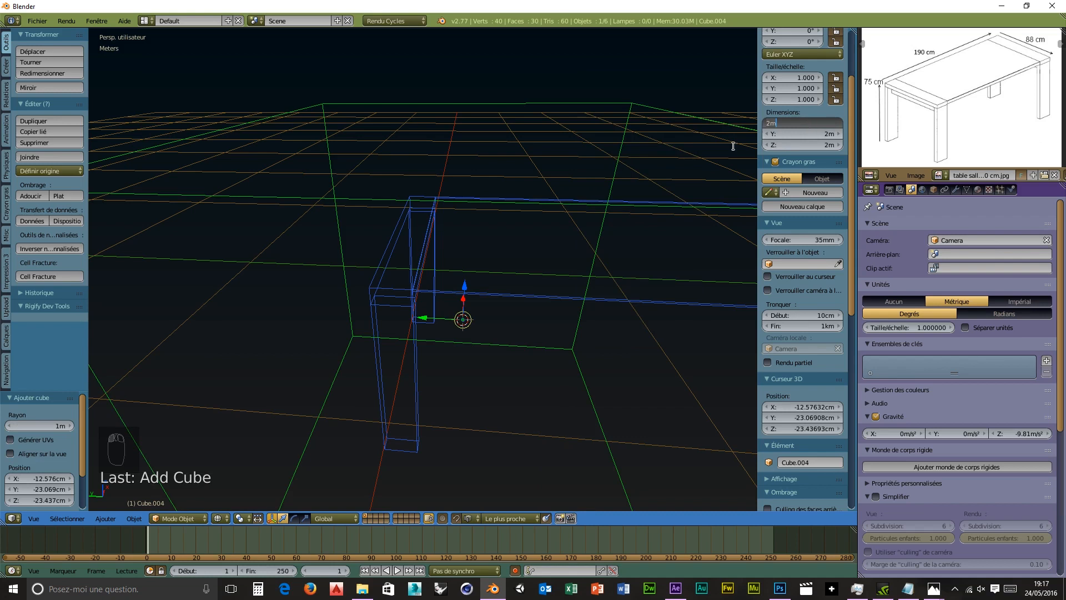
text(88)
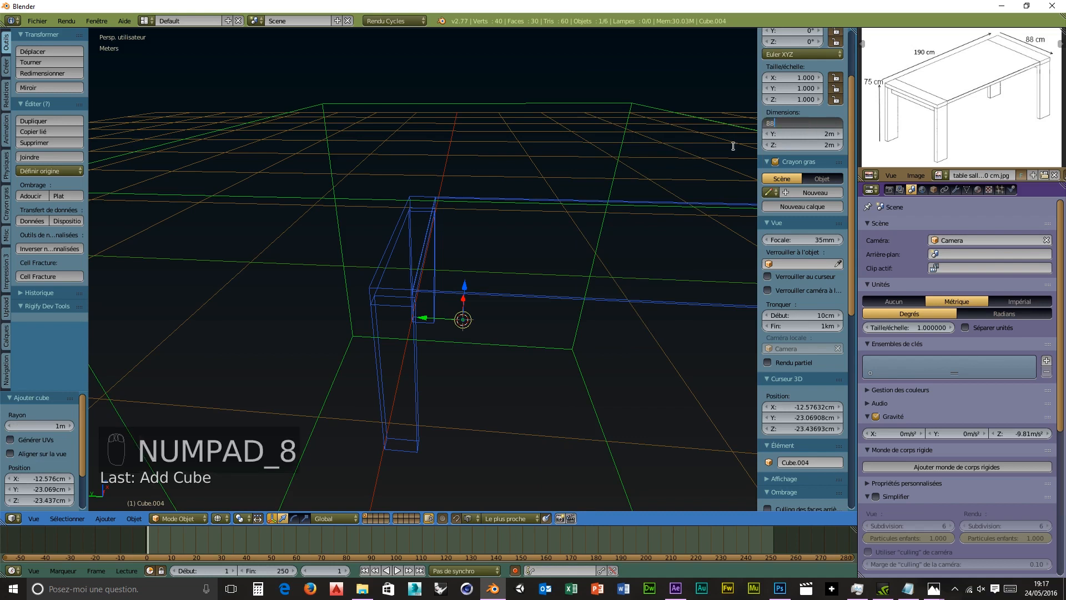
text(cm)
key(Tab)
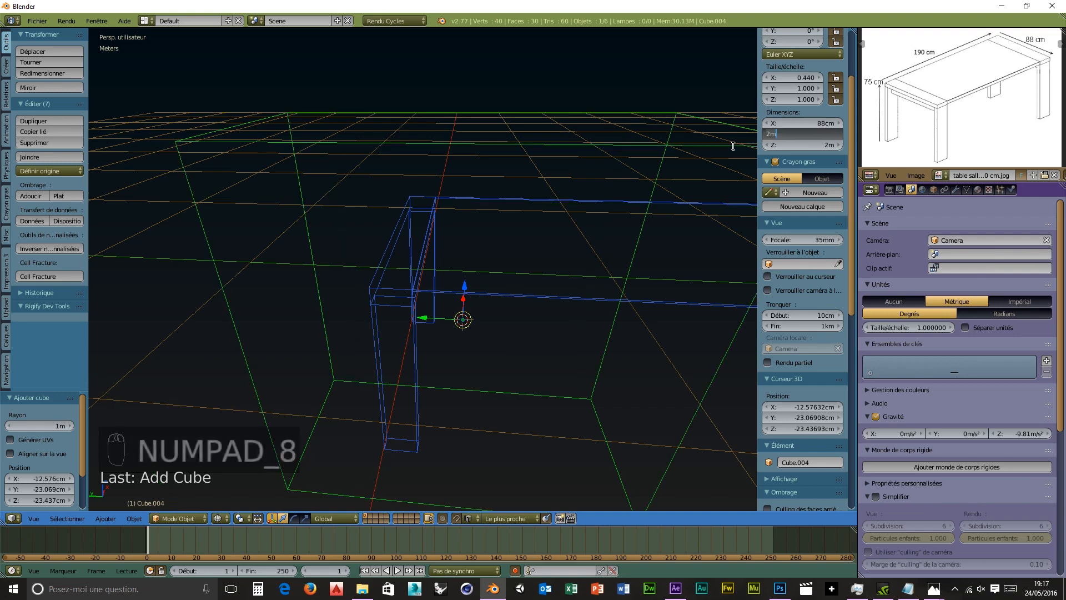
text(164)
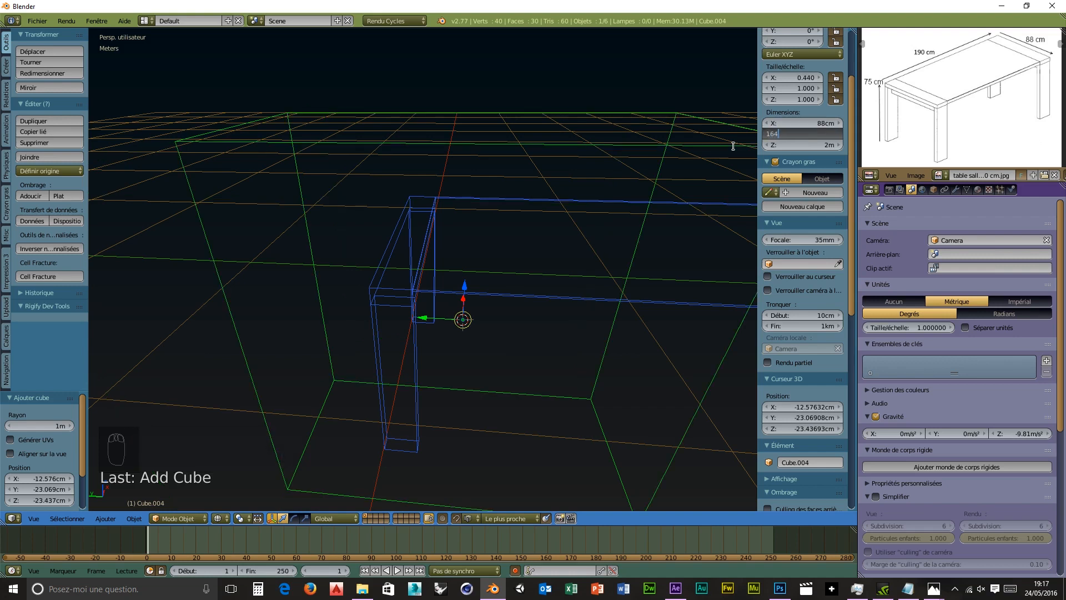
text(cm)
key(Tab)
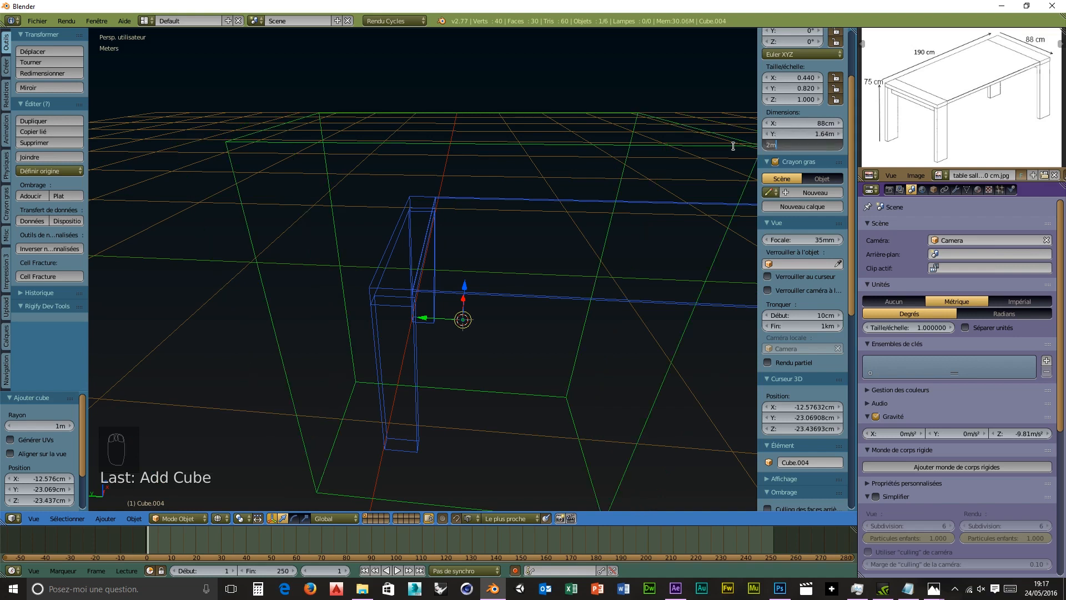
text(5)
text(cm)
key(Return)
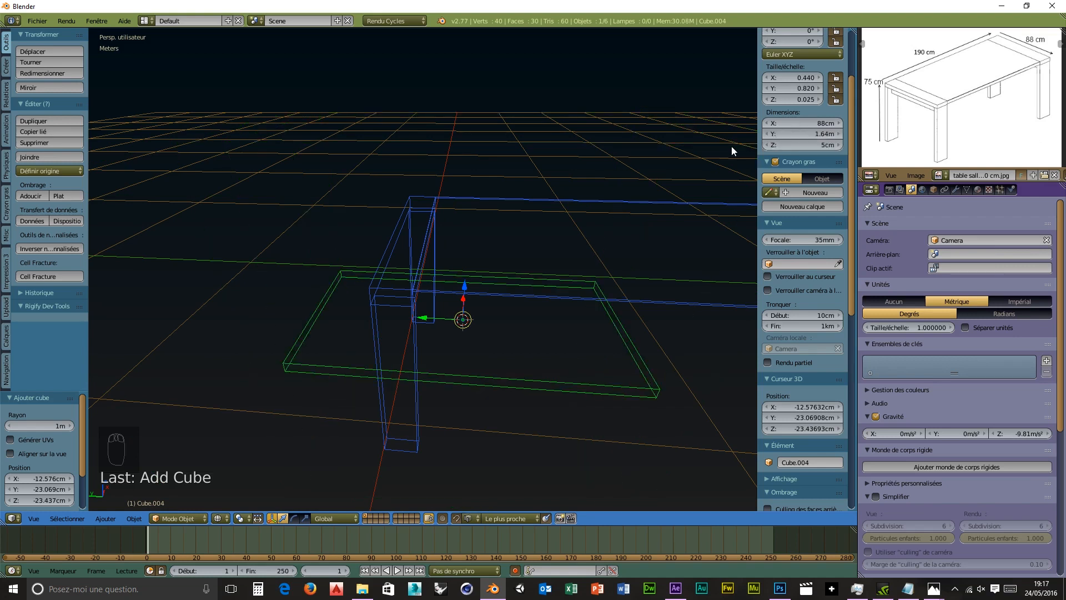
Step: Position the 5 cm slab roughly under the thin panel, moving it about -81 cm in Y, along X, and about 49 cm up
middle_drag(505, 385, 417, 364)
drag(403, 294, 394, 461)
scroll(569, 387, down, 3)
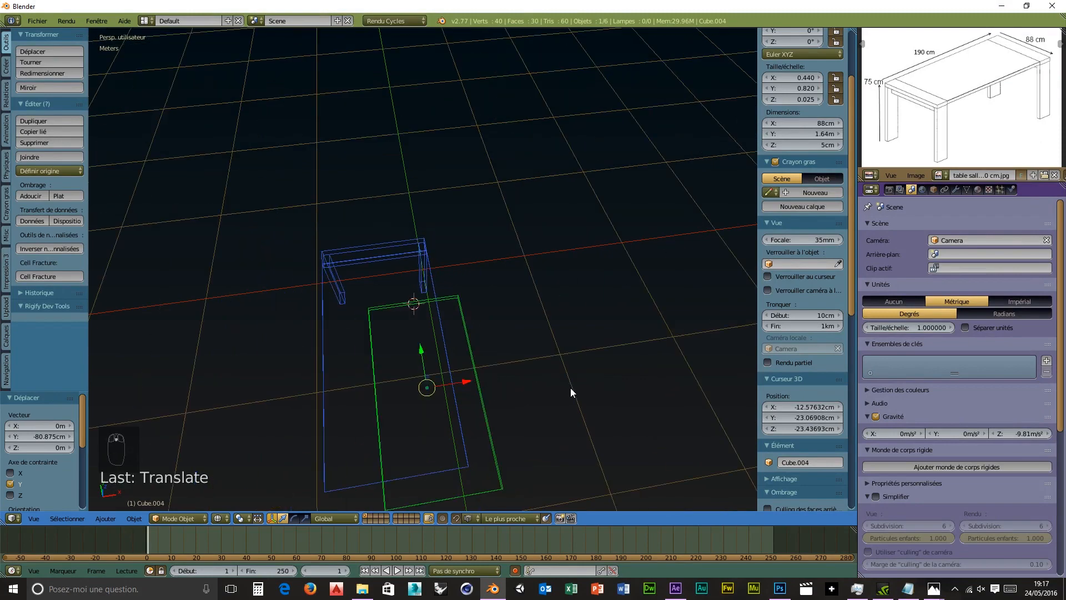
middle_drag(571, 388, 589, 342)
drag(535, 305, 521, 322)
middle_drag(516, 378, 531, 355)
drag(539, 285, 542, 221)
middle_drag(544, 332, 524, 350)
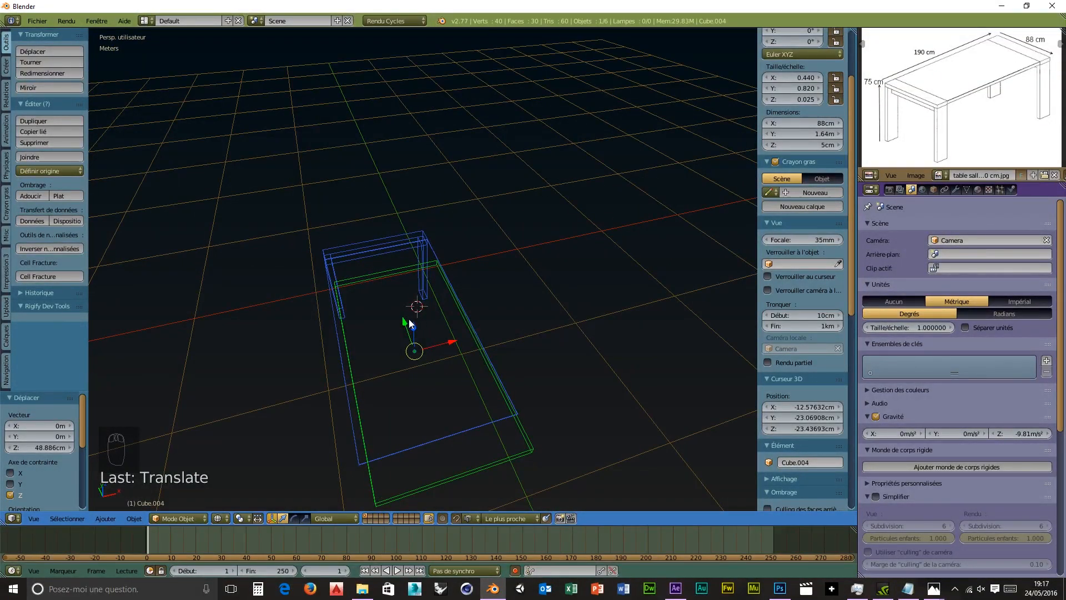
Step: Align the slab beneath the thin panel by moving it about 15 cm in Y, -3.8 cm in X and 12 cm in Z
drag(401, 319, 438, 439)
middle_drag(509, 474, 518, 391)
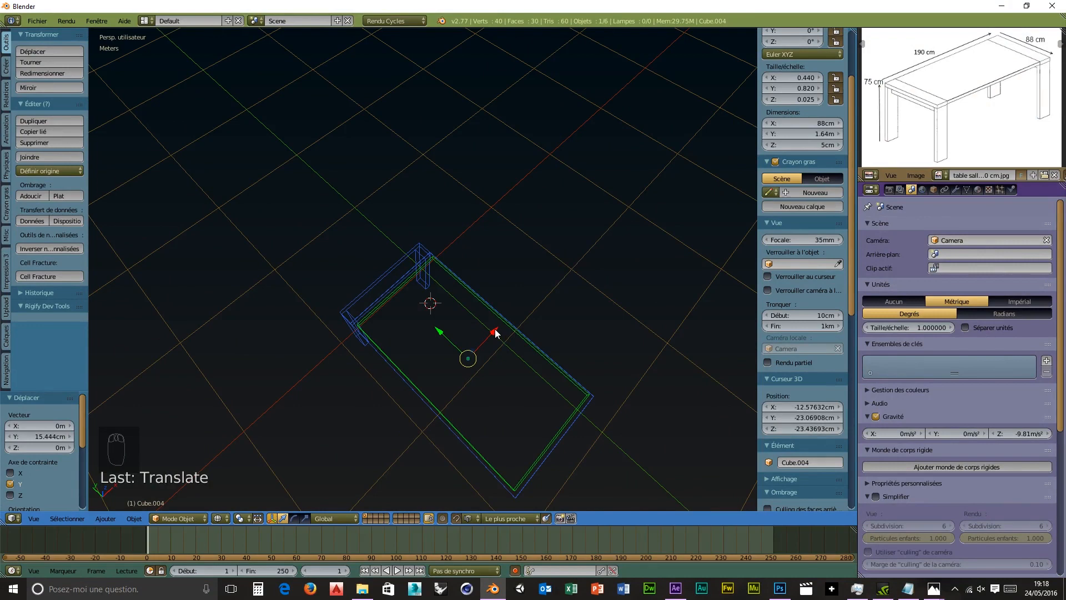
drag(496, 332, 431, 404)
middle_drag(622, 367, 688, 279)
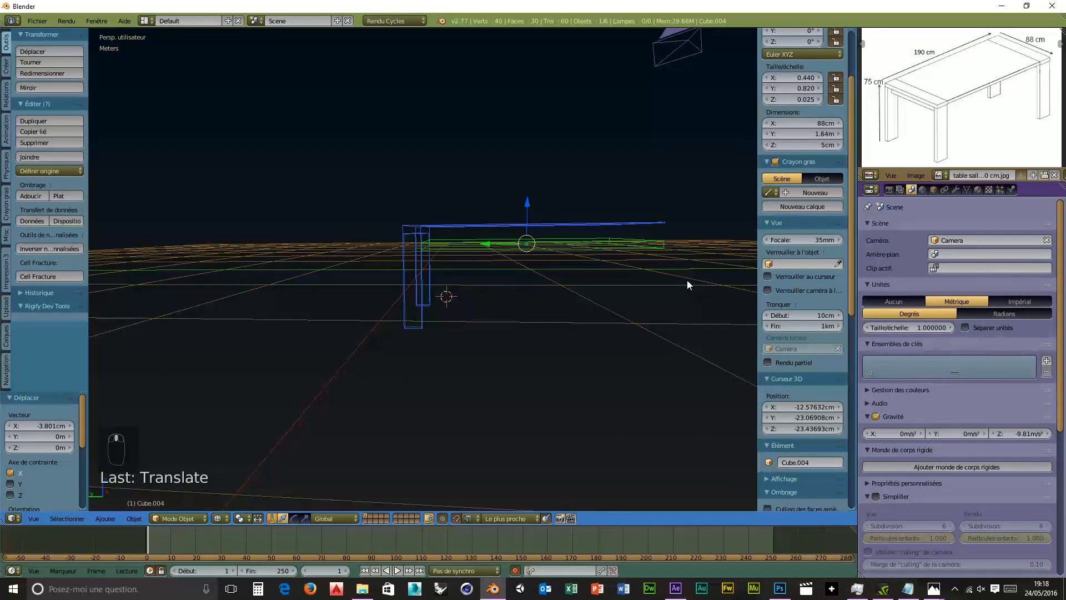
drag(525, 202, 528, 228)
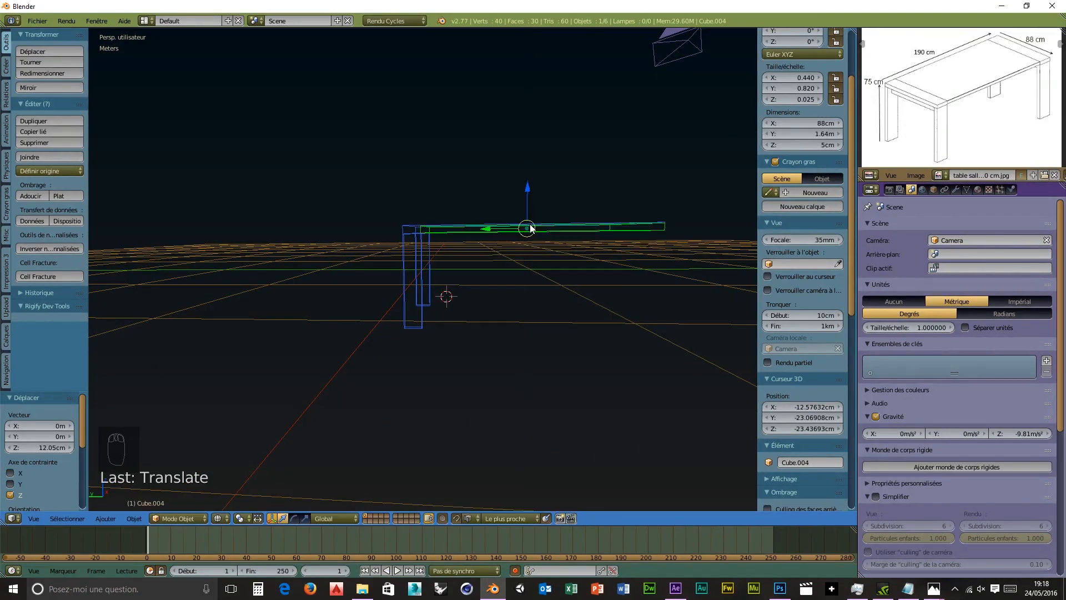
Step: Switch the viewport to solid shading and inspect the slab's fit against the legs and crossbar from the side and below
middle_drag(528, 228, 507, 208)
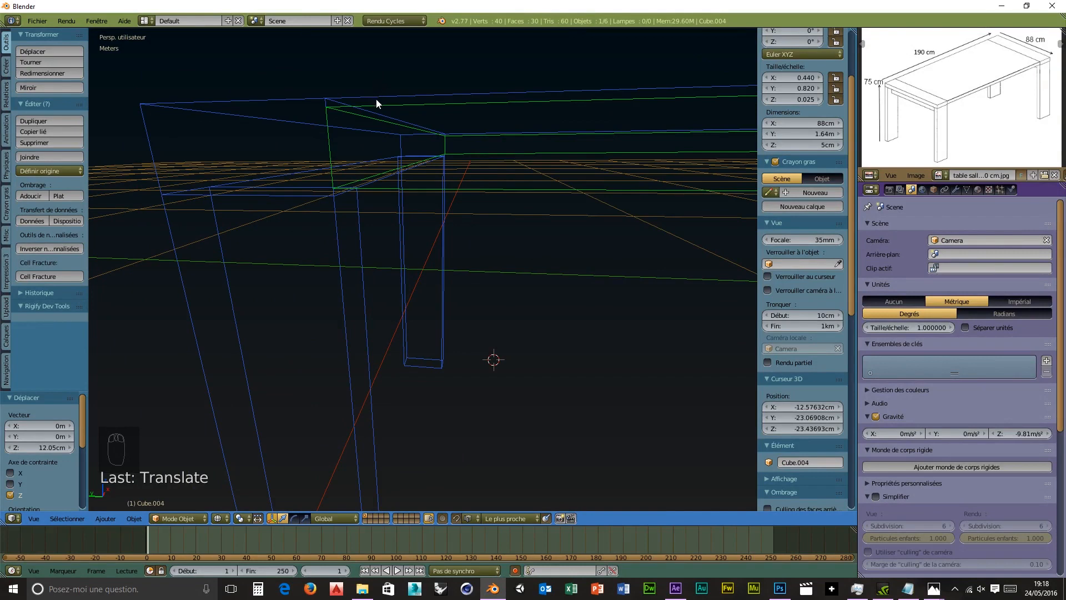
middle_drag(380, 154, 487, 230)
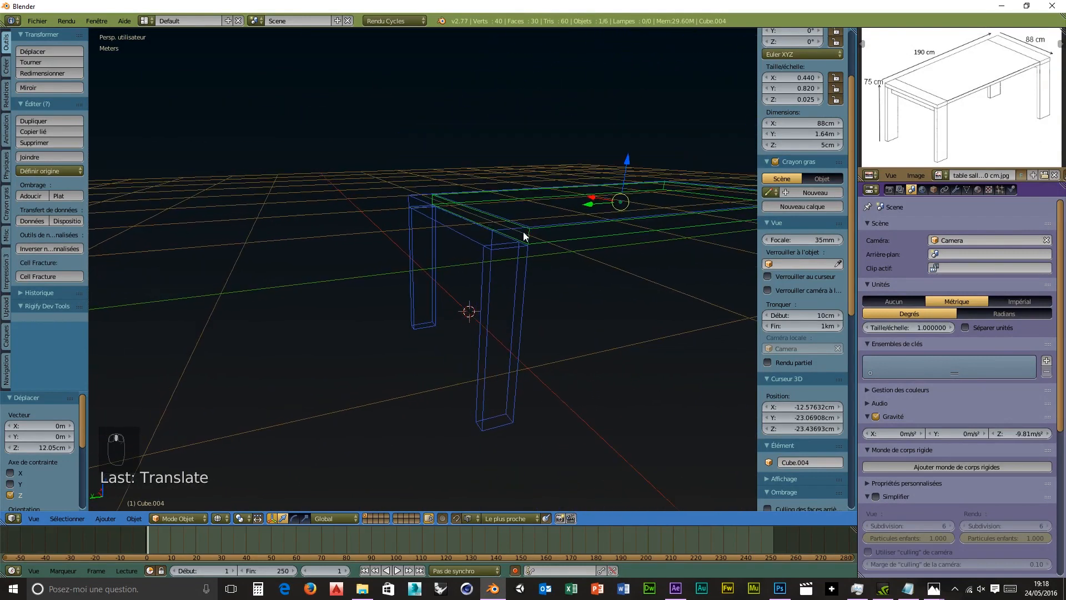
click(219, 518)
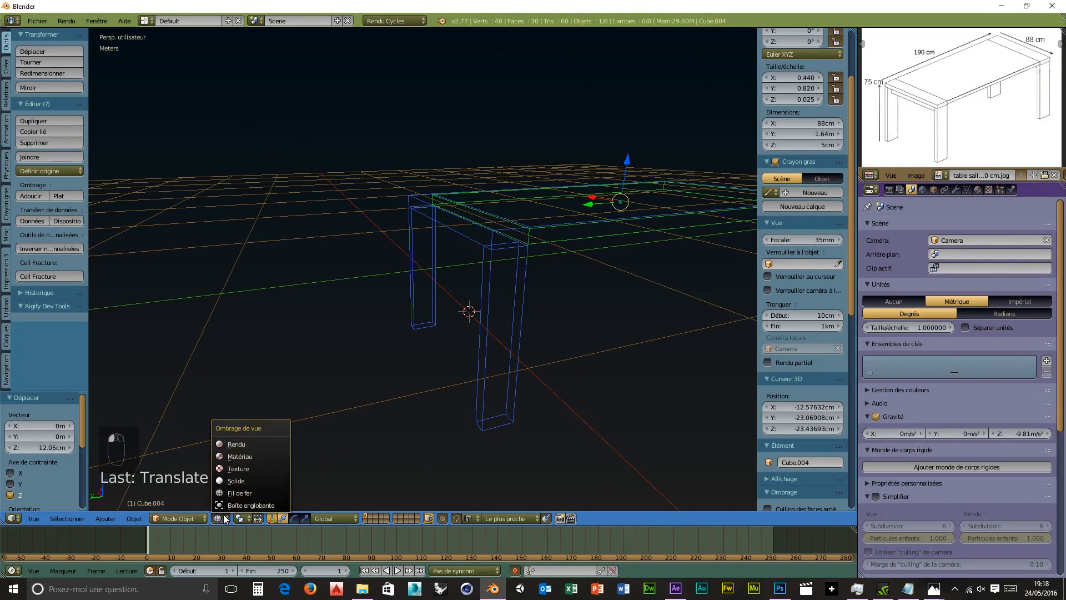
click(233, 490)
middle_drag(600, 348, 581, 295)
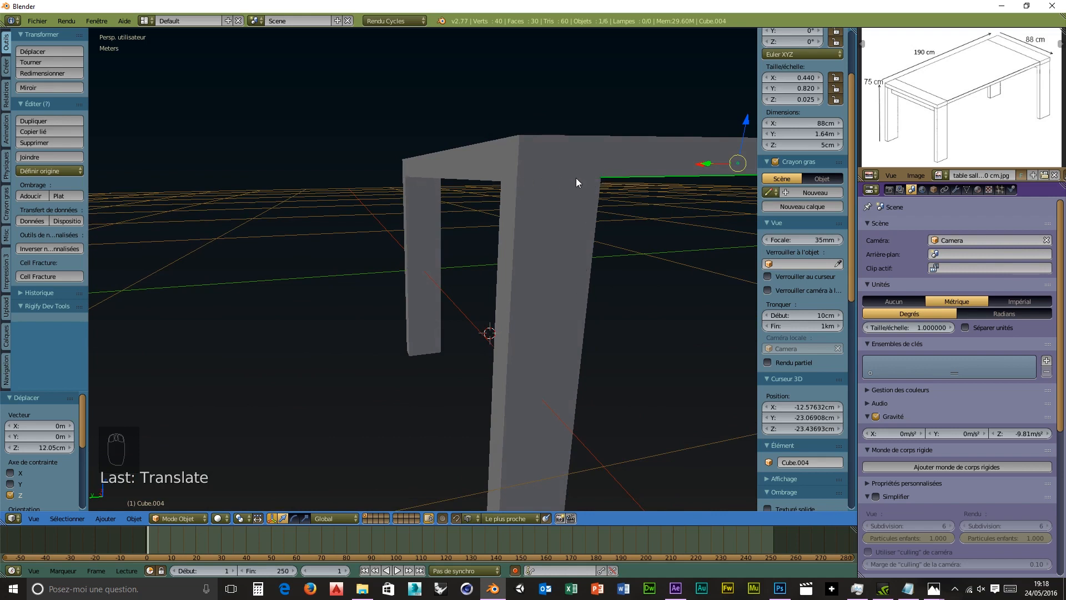
middle_drag(435, 233, 502, 208)
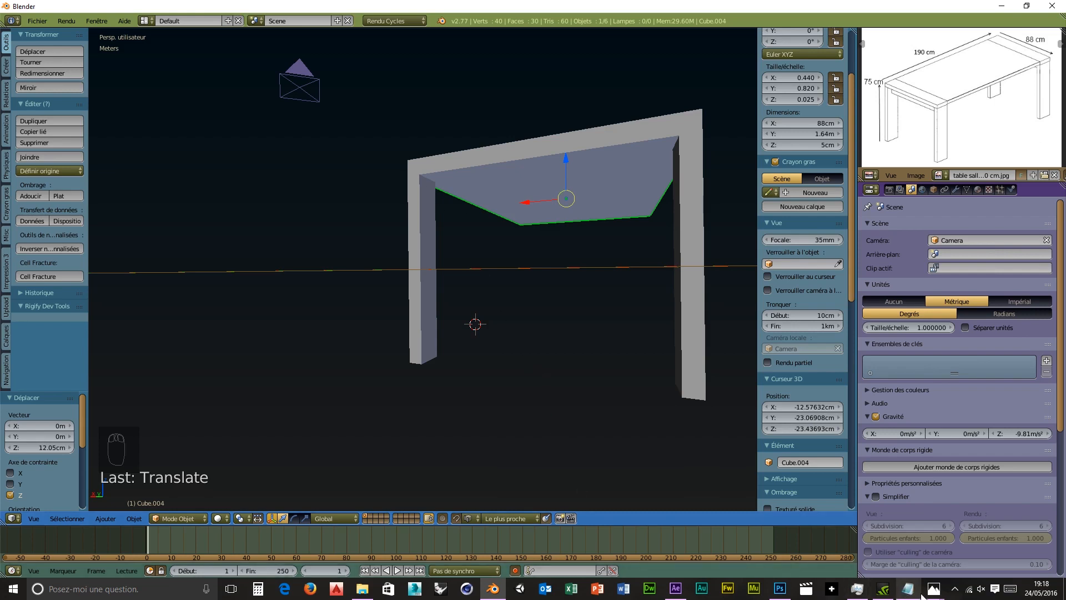
Step: Bring up the reference photo of the dining table and examine the tabletop edge and its junctions with the legs along the table's length
mouse_move(931, 593)
click(959, 544)
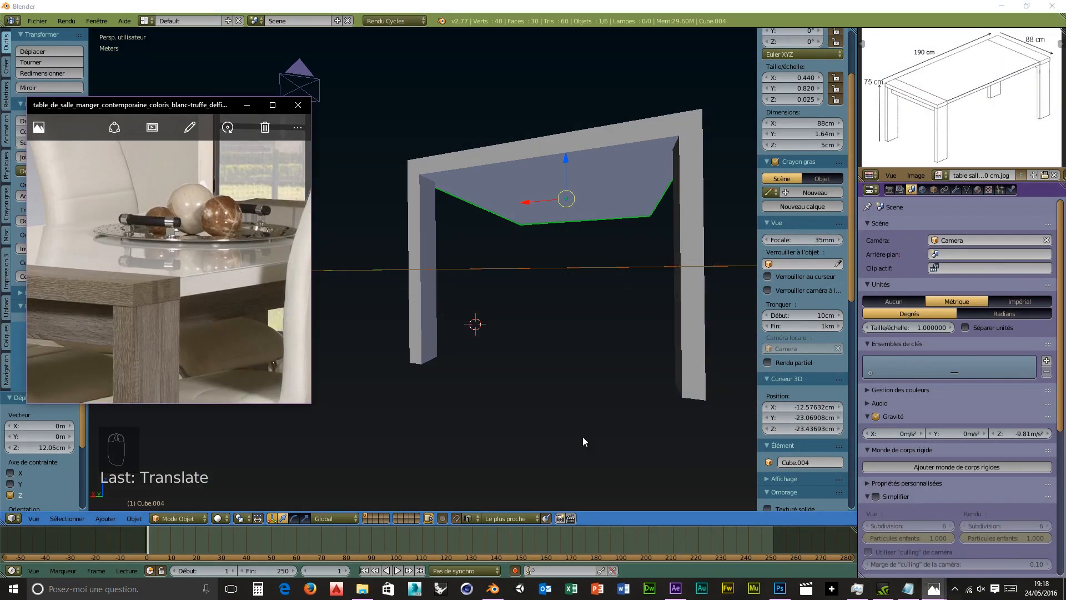
mouse_move(271, 297)
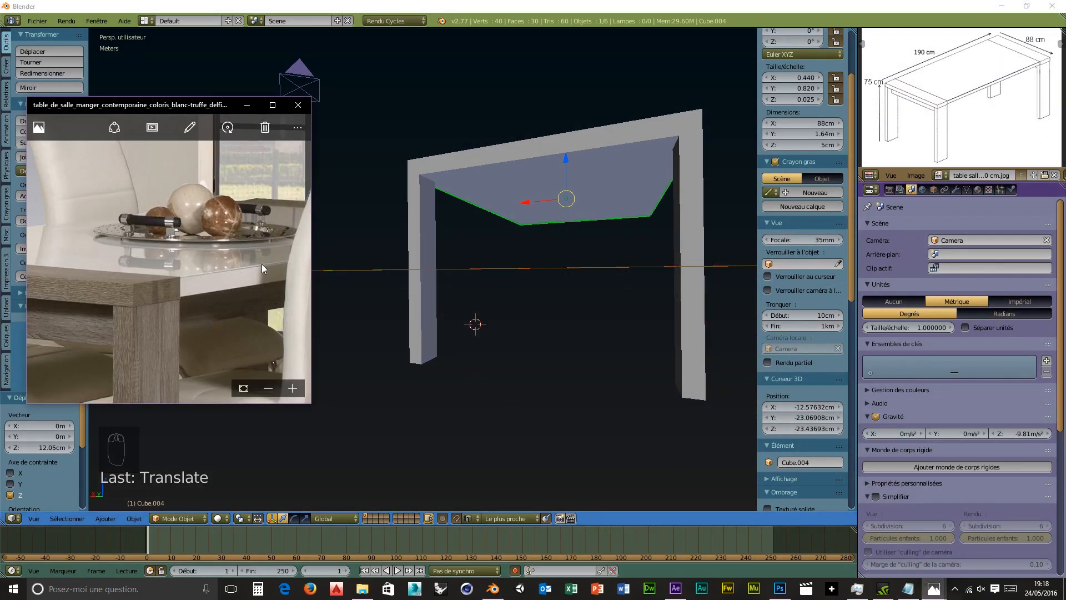
drag(262, 264, 58, 236)
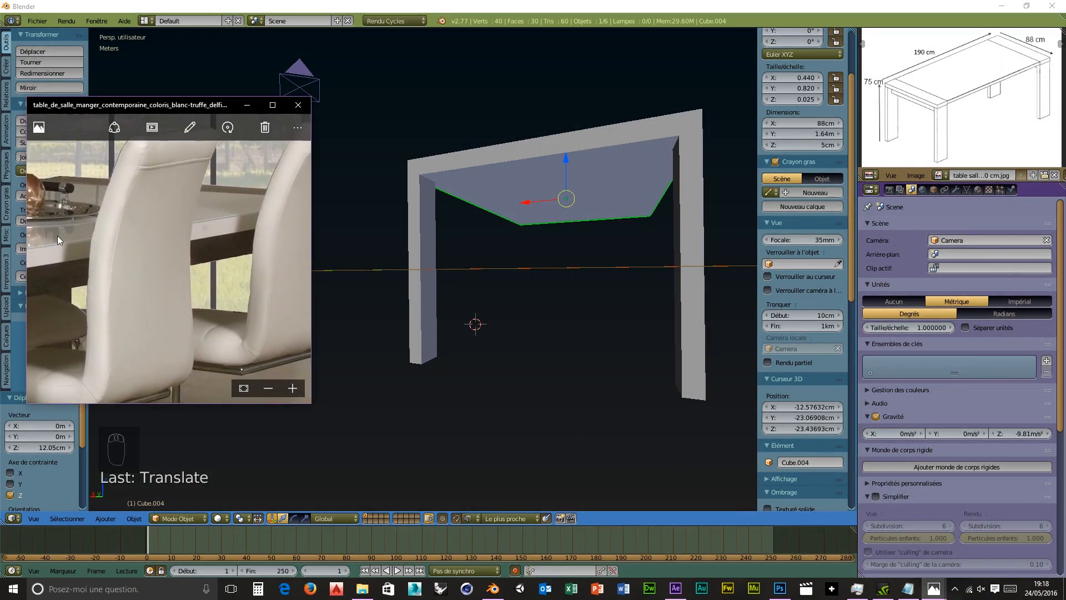
drag(236, 238, 89, 218)
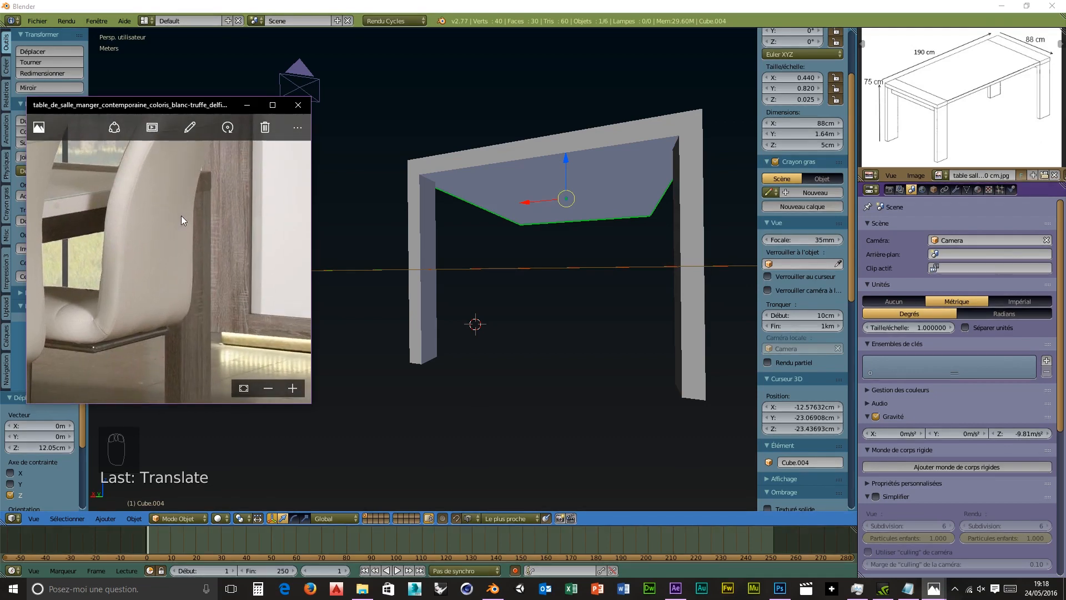
drag(167, 211, 391, 211)
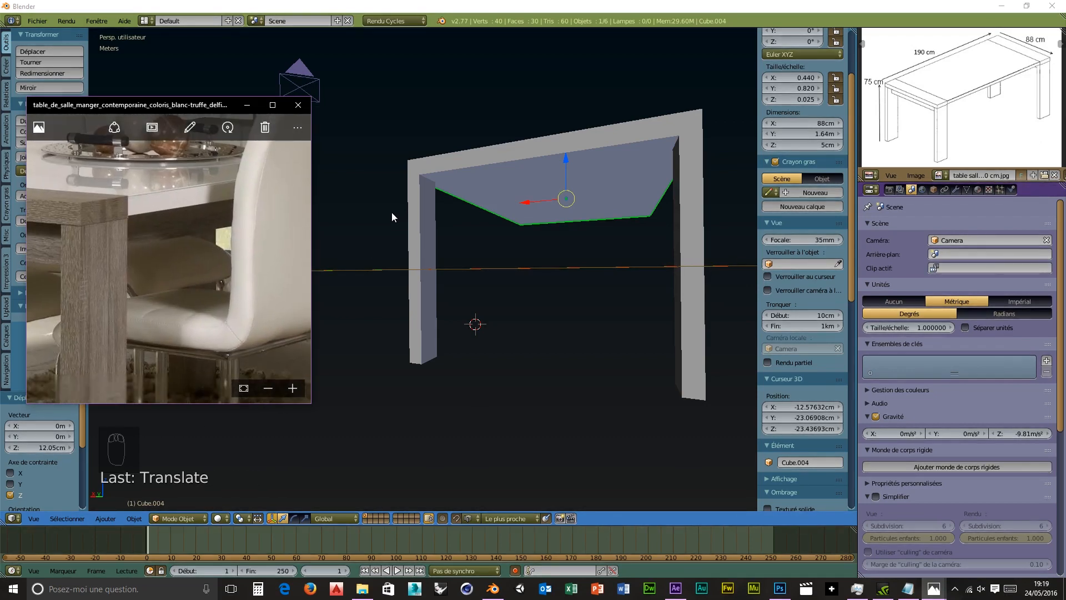
Step: Switch to Photoshop and measure the table's rear leg from the rug up to the crossbar's underside with the Ruler tool
drag(114, 289, 589, 187)
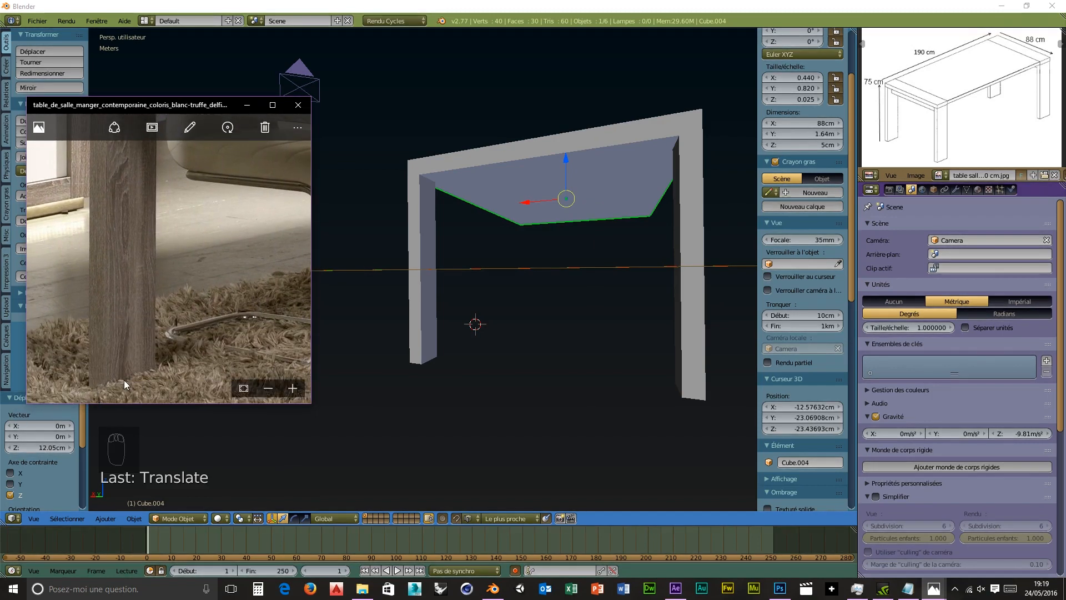
drag(192, 217, 201, 293)
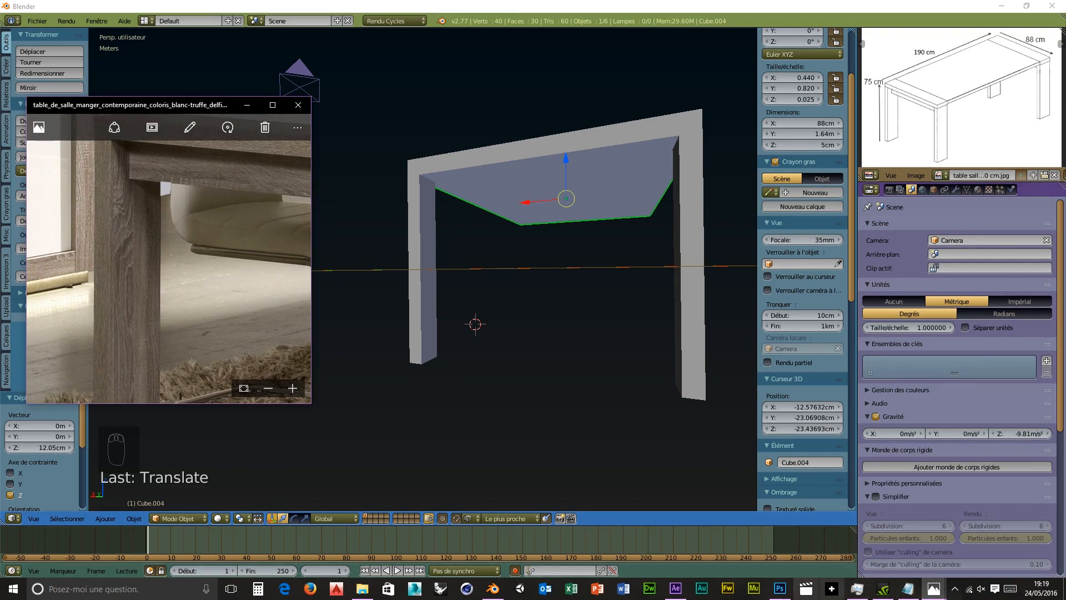
click(781, 590)
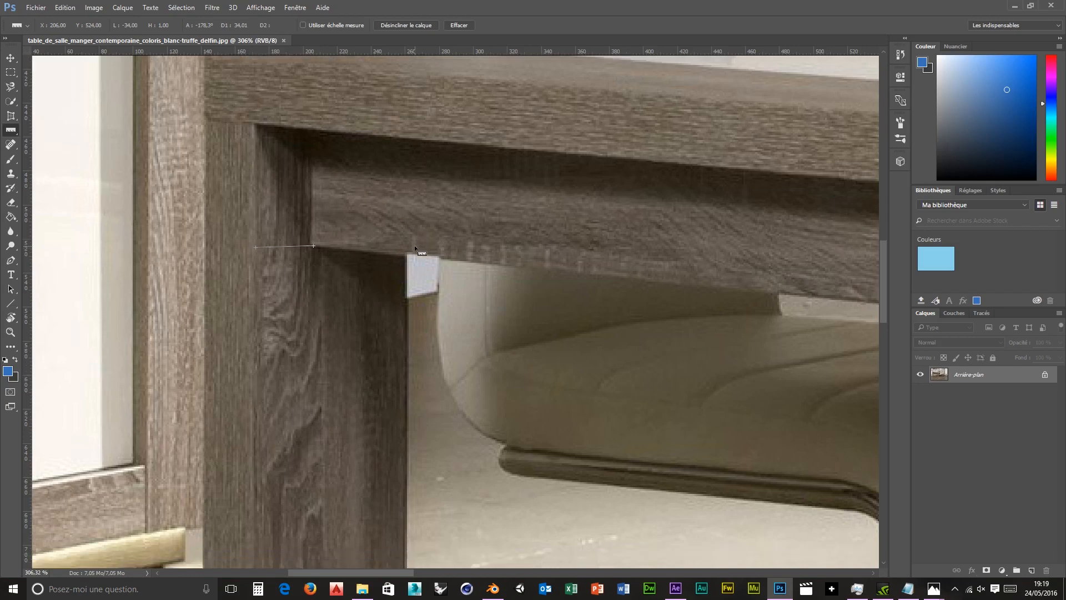
scroll(413, 255, down, 5)
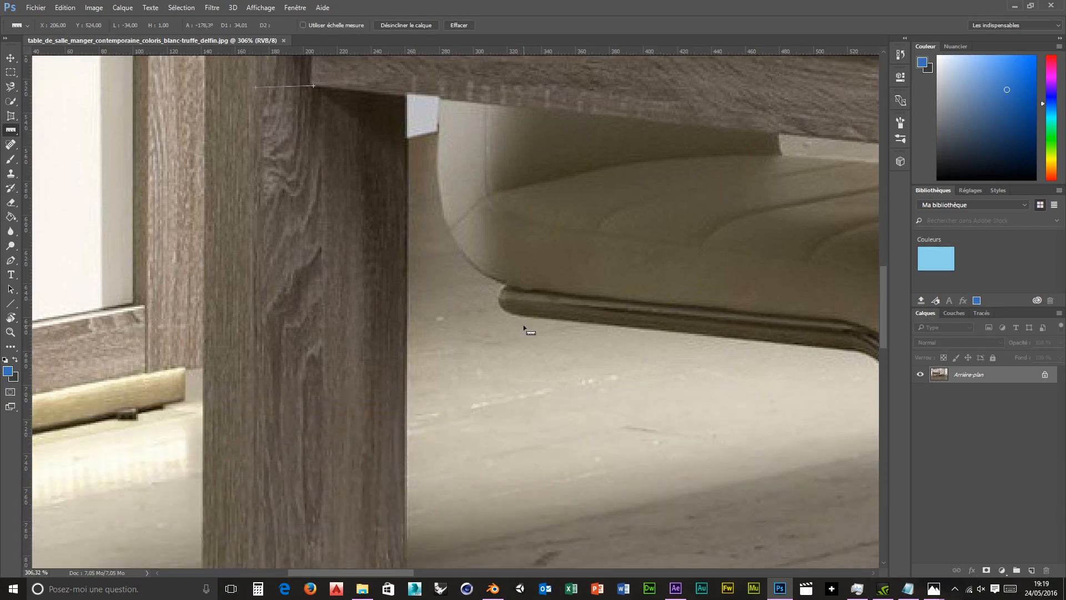
key(z)
drag(536, 328, 483, 317)
key(i)
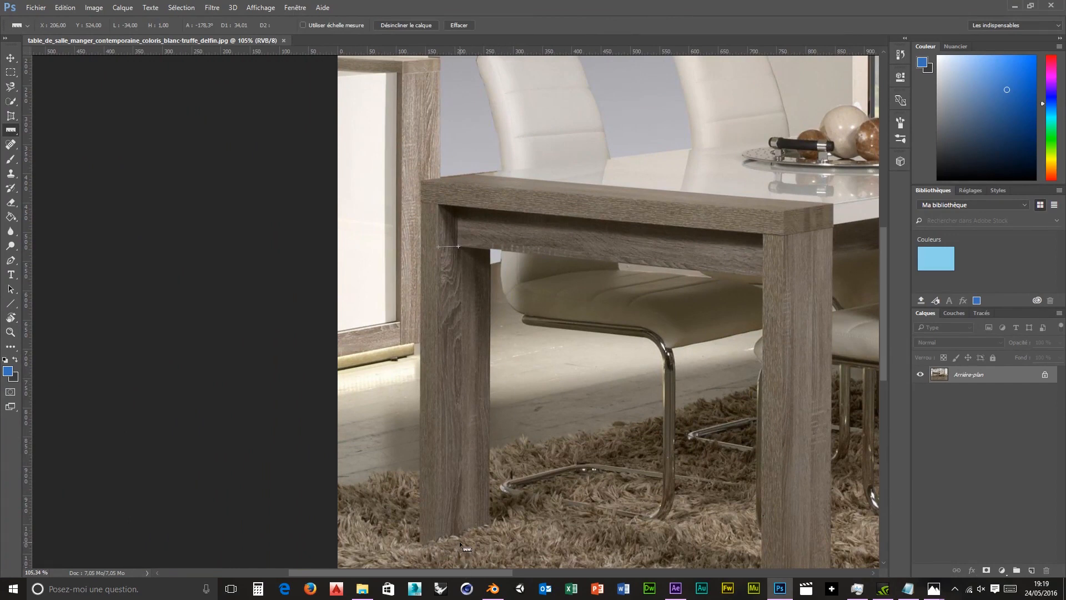
drag(460, 540, 461, 248)
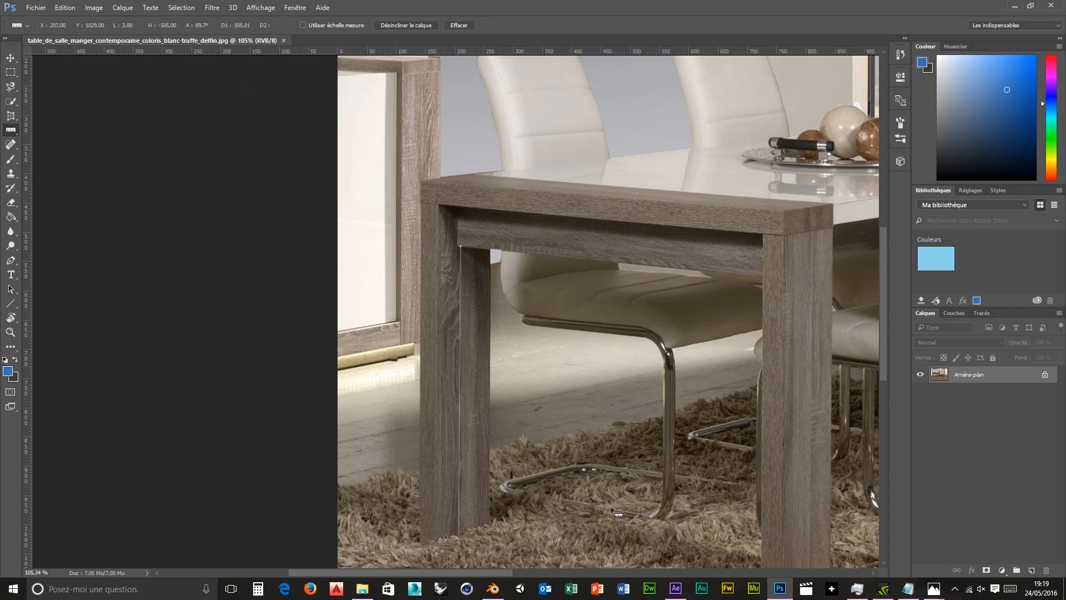
Step: Divide the measured 505,01 by 7,05 in the calculator
click(258, 588)
text(5054,01)
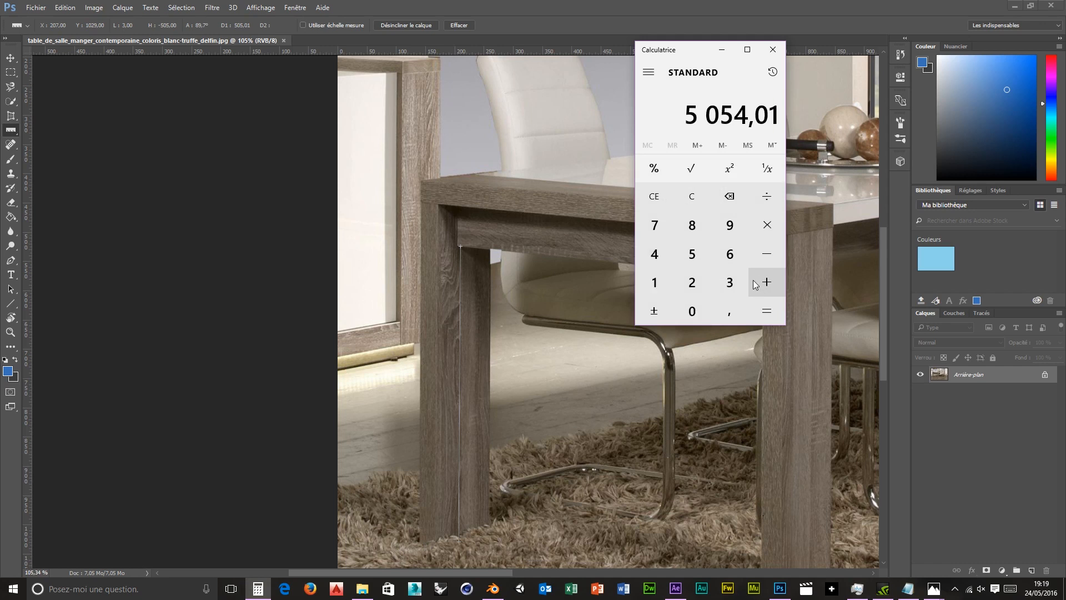
key(BackSpace)
key(BackSpace)
key(BackSpace)
key(BackSpace)
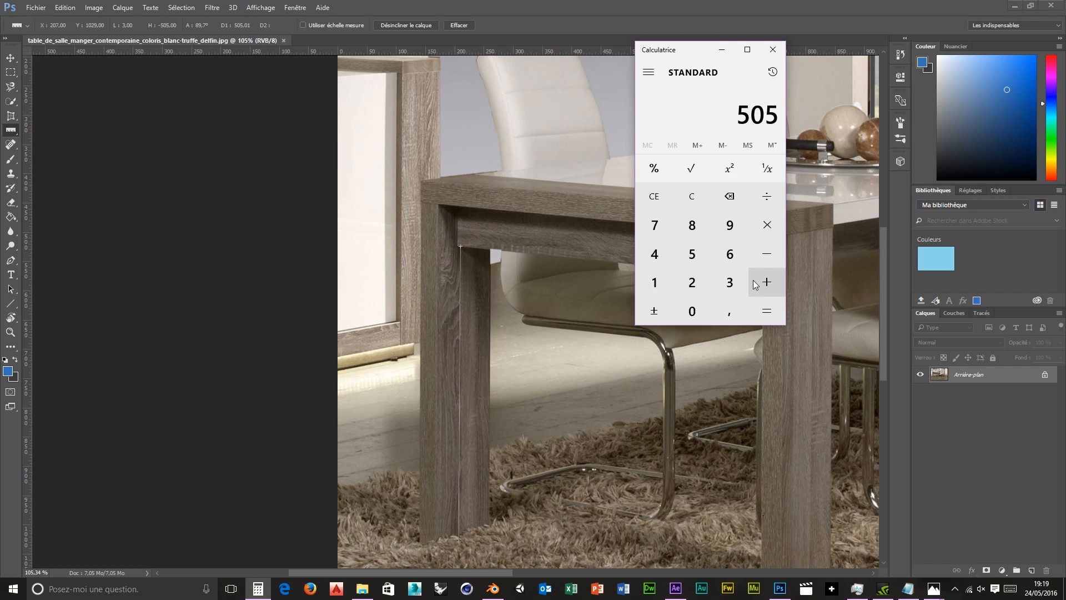
text(,01)
key(slash)
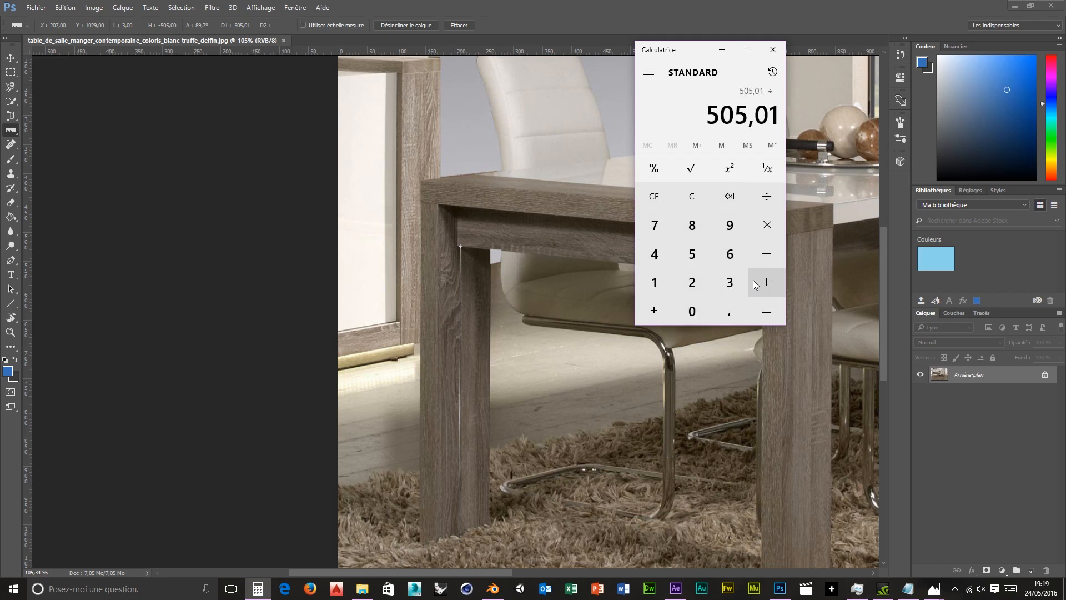
text(7,05)
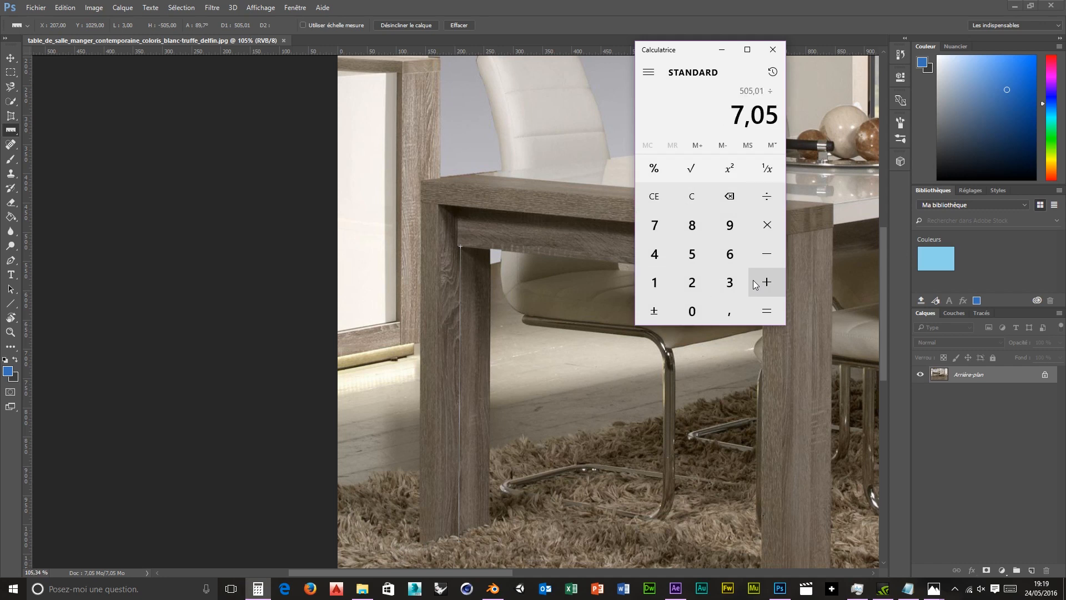
key(Return)
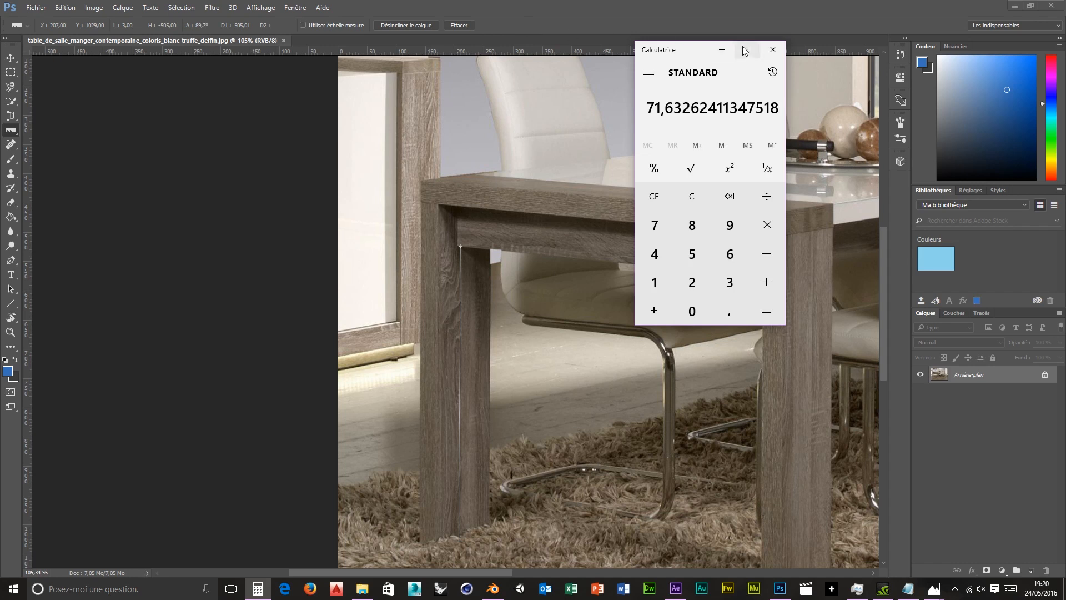
Step: Measure the table's full height along the rear leg's outer edge in the photo and divide 626 by 75 in the calculator
click(38, 98)
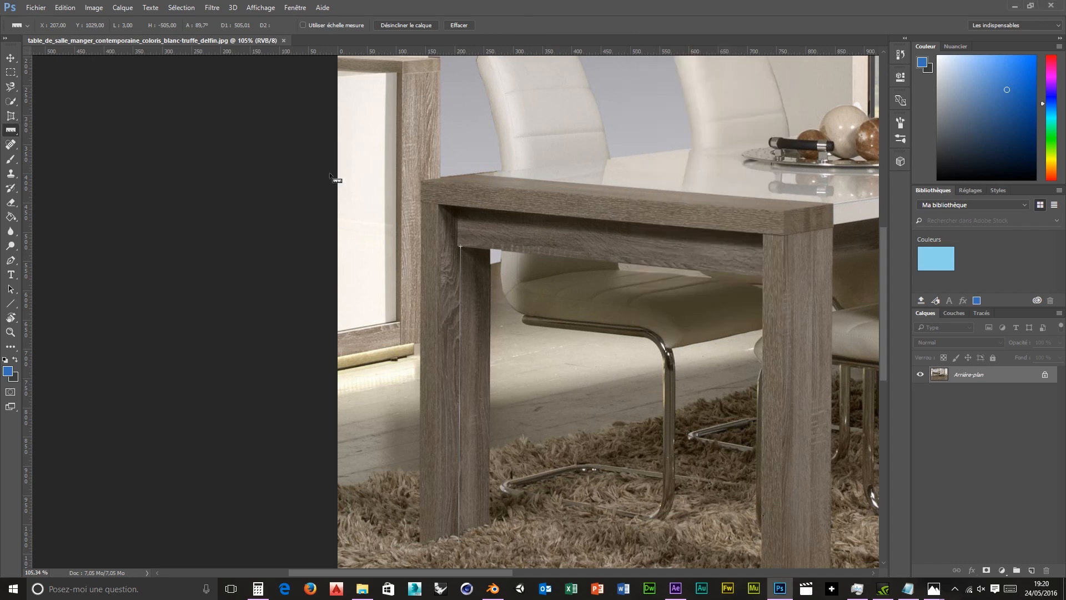
drag(421, 185, 420, 550)
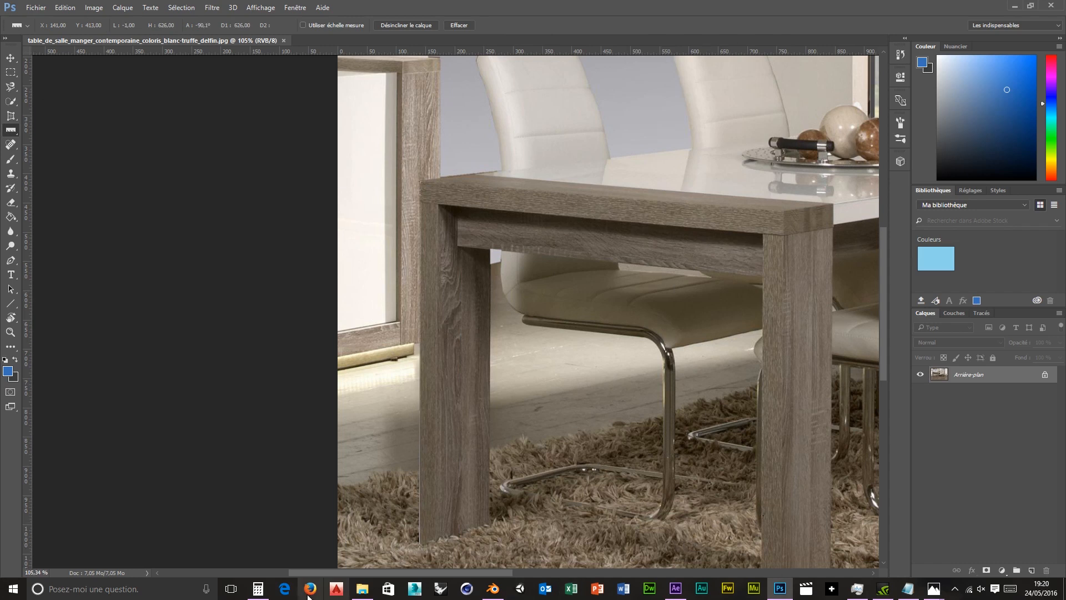
click(258, 589)
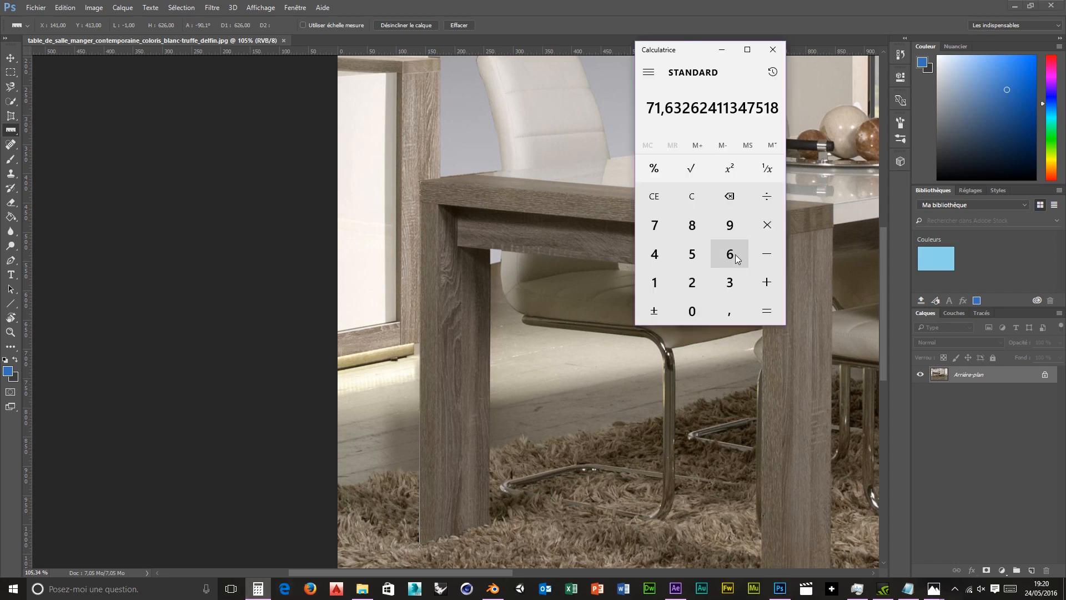
click(730, 254)
click(696, 288)
click(731, 257)
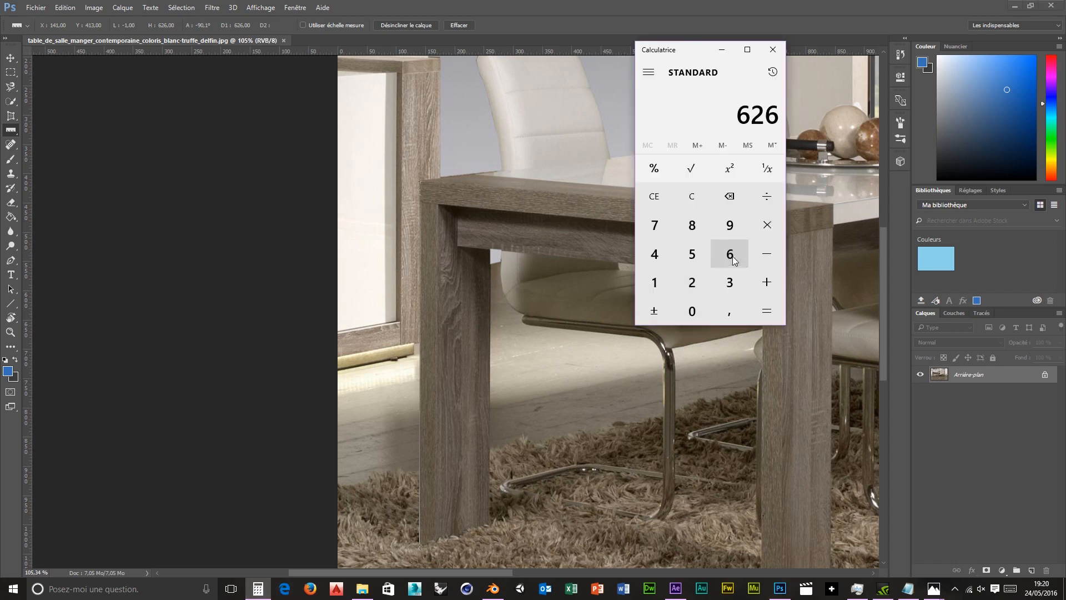
click(773, 199)
click(653, 225)
click(695, 257)
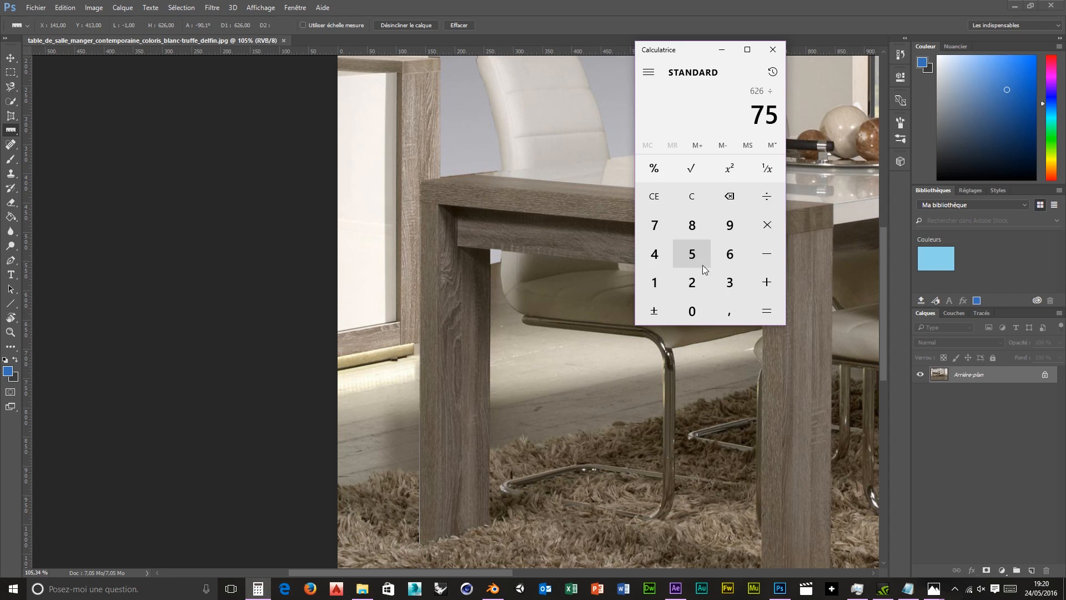
click(783, 314)
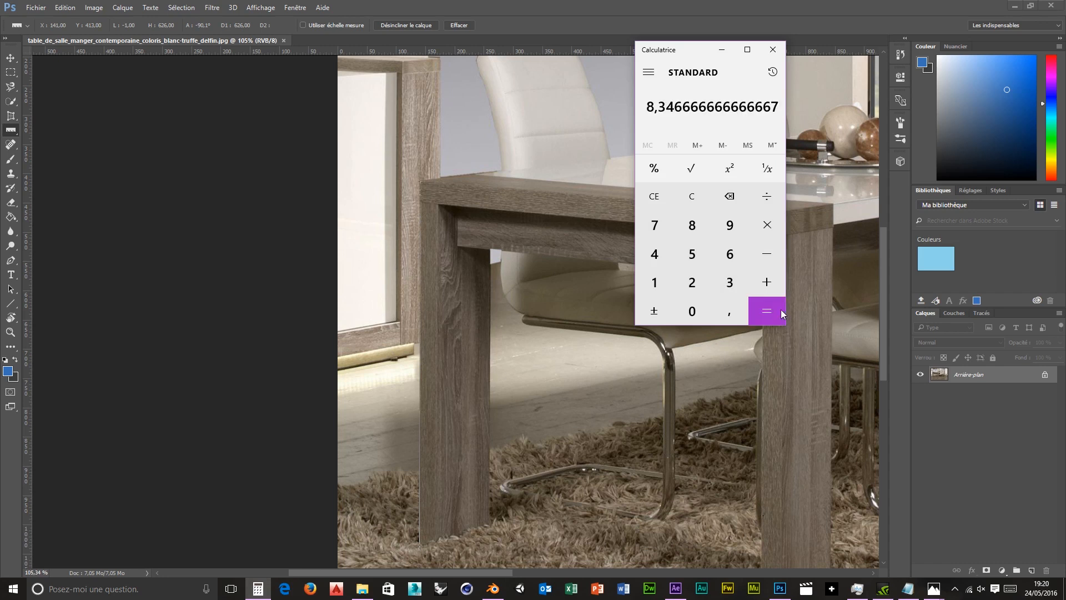
Step: Divide 505 by 8 in the calculator and close it
click(691, 254)
click(692, 311)
click(692, 253)
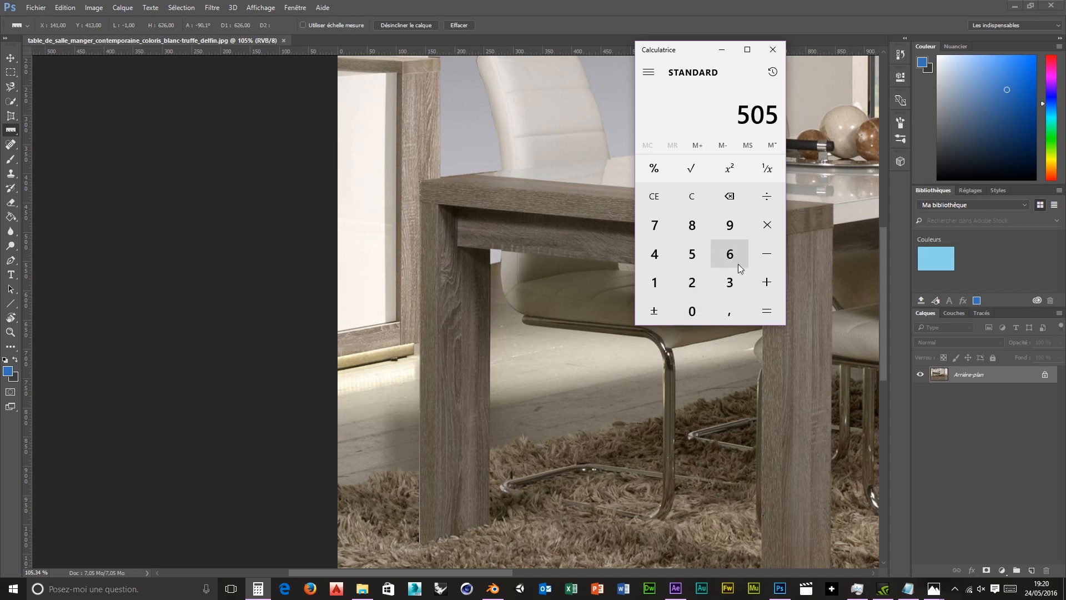
click(765, 206)
click(692, 224)
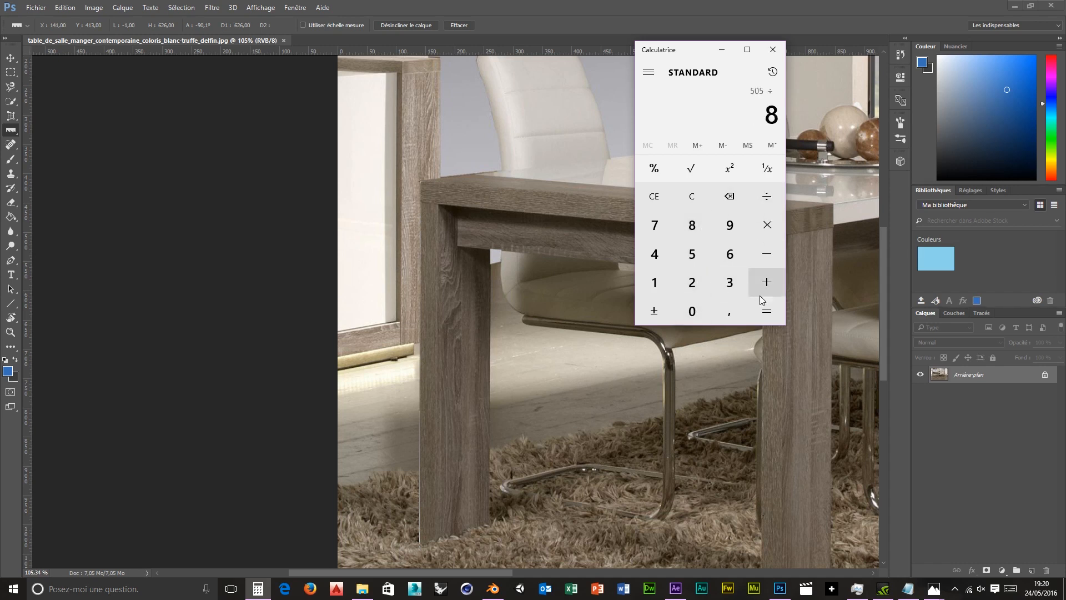
click(769, 313)
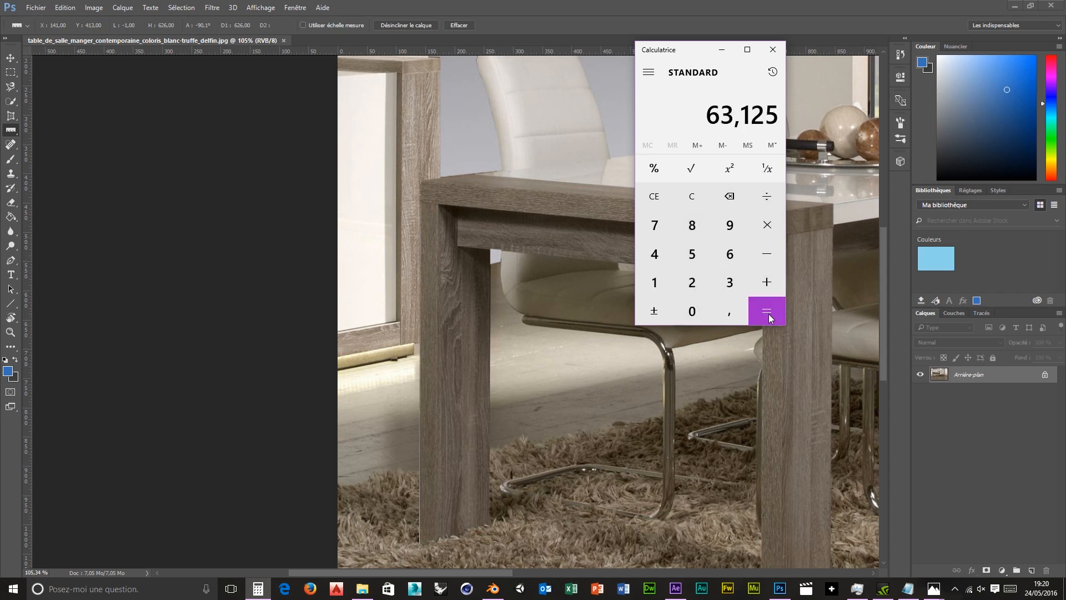
click(772, 49)
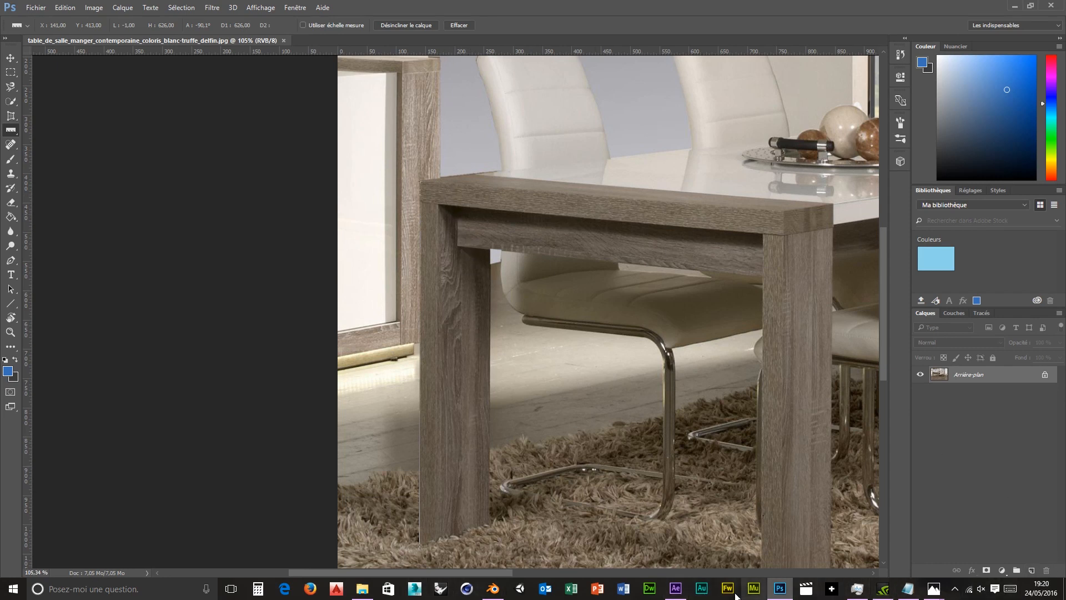
Step: Switch to Blender and add a cube mesh for the table's crossbar
click(493, 588)
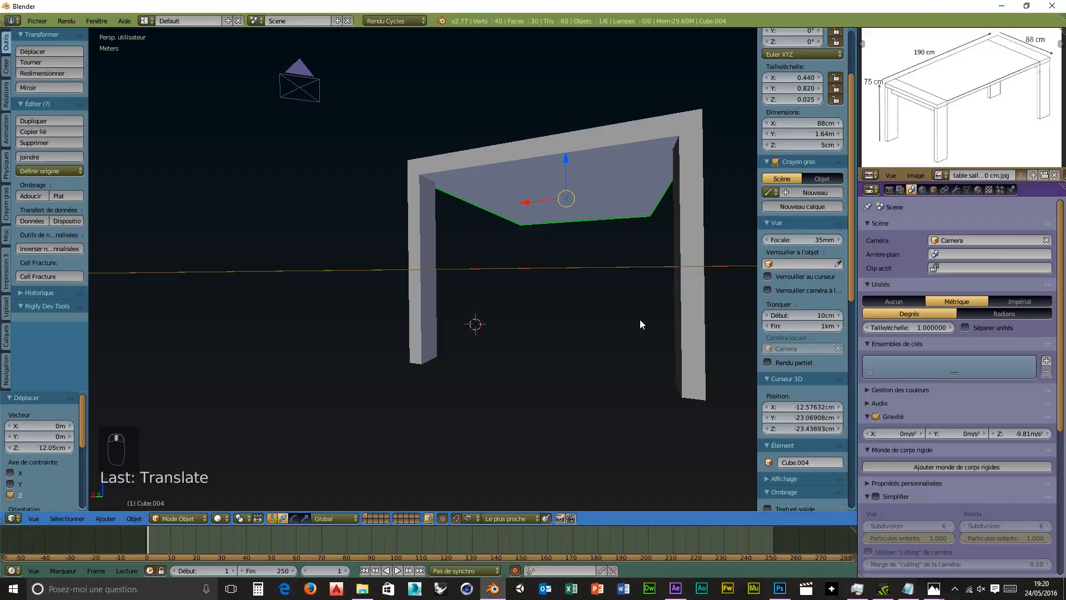
middle_drag(595, 356, 507, 239)
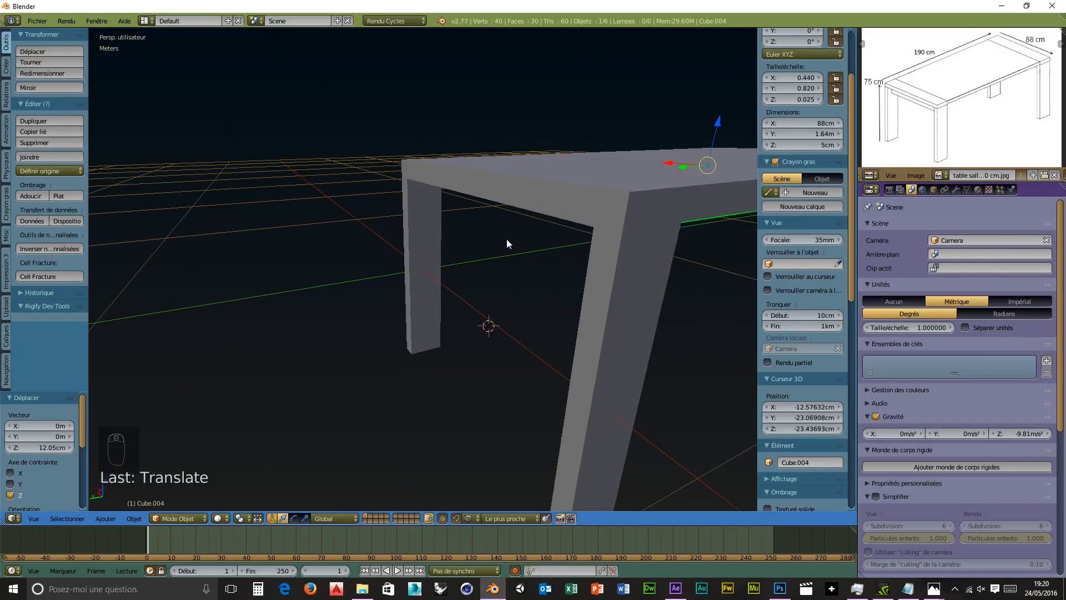
middle_drag(605, 267, 601, 283)
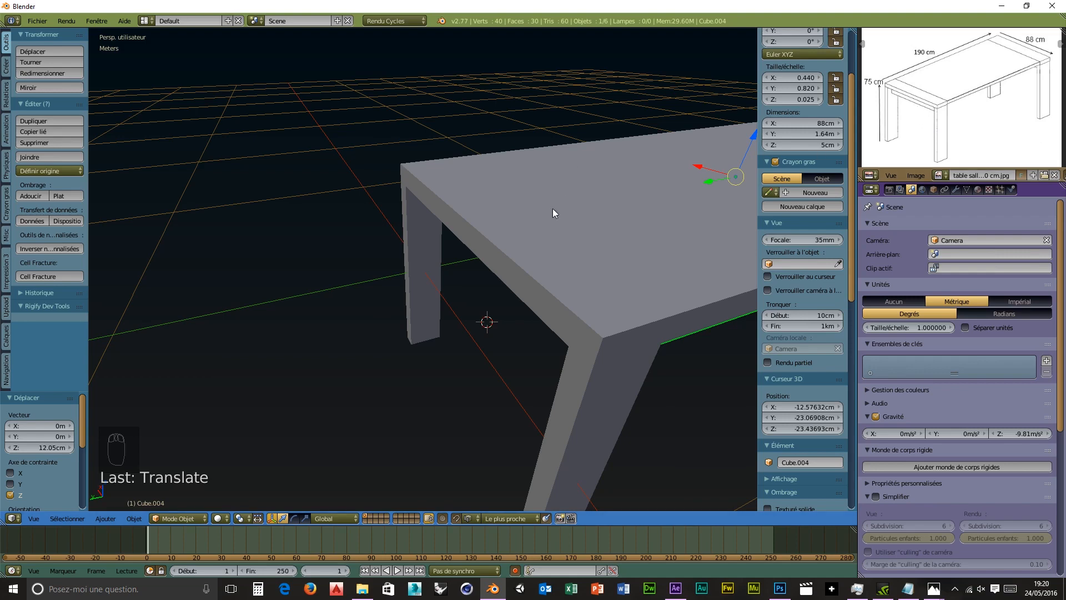
scroll(583, 220, down, 3)
middle_drag(634, 331, 596, 336)
scroll(615, 340, up, 6)
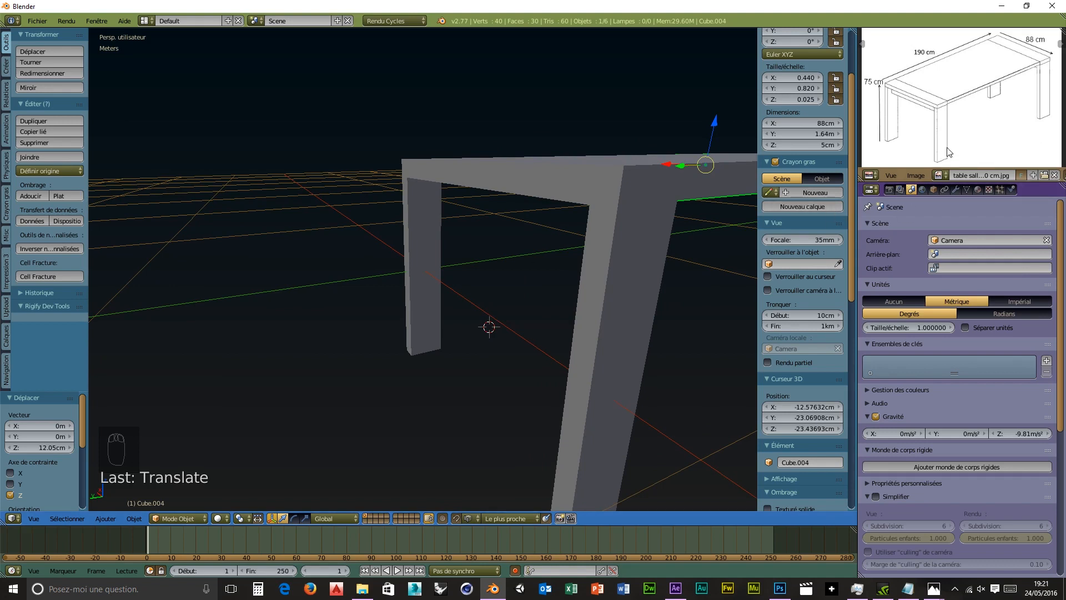
scroll(483, 258, down, 4)
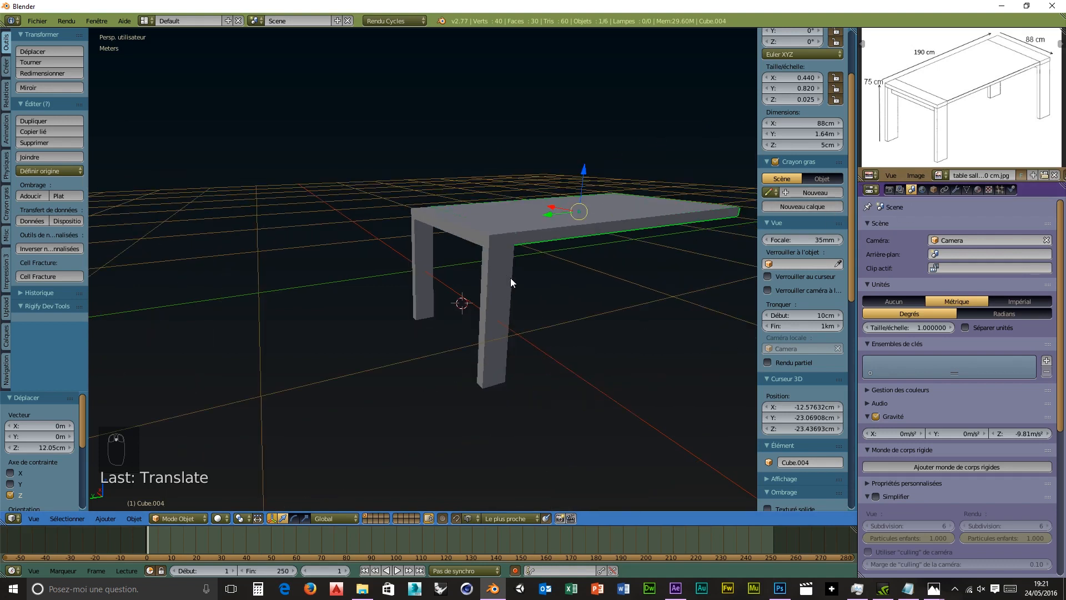
key(shift+a)
mouse_move(559, 308)
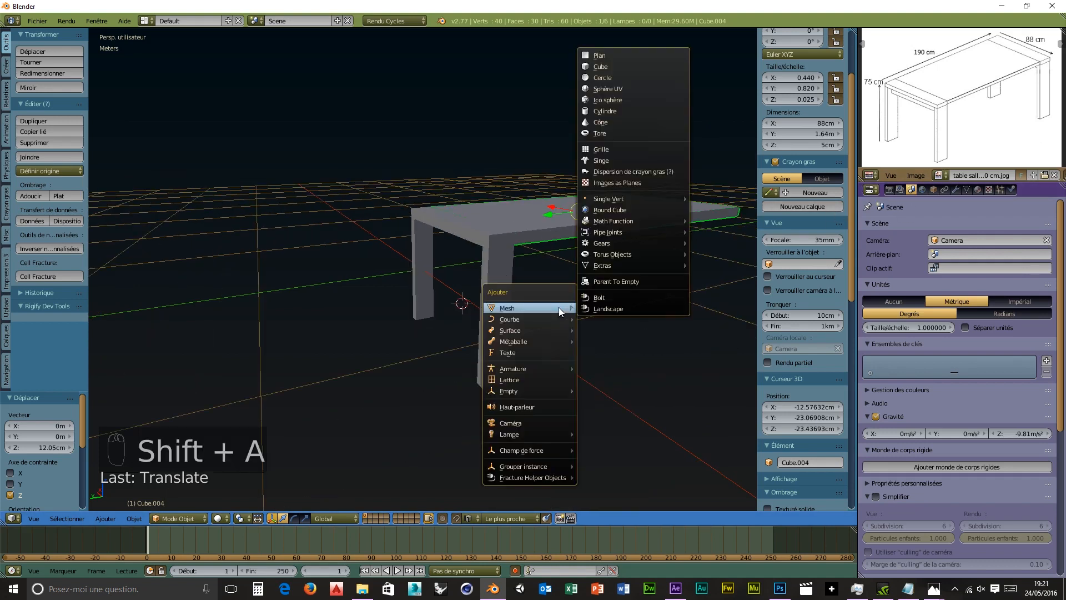
click(620, 68)
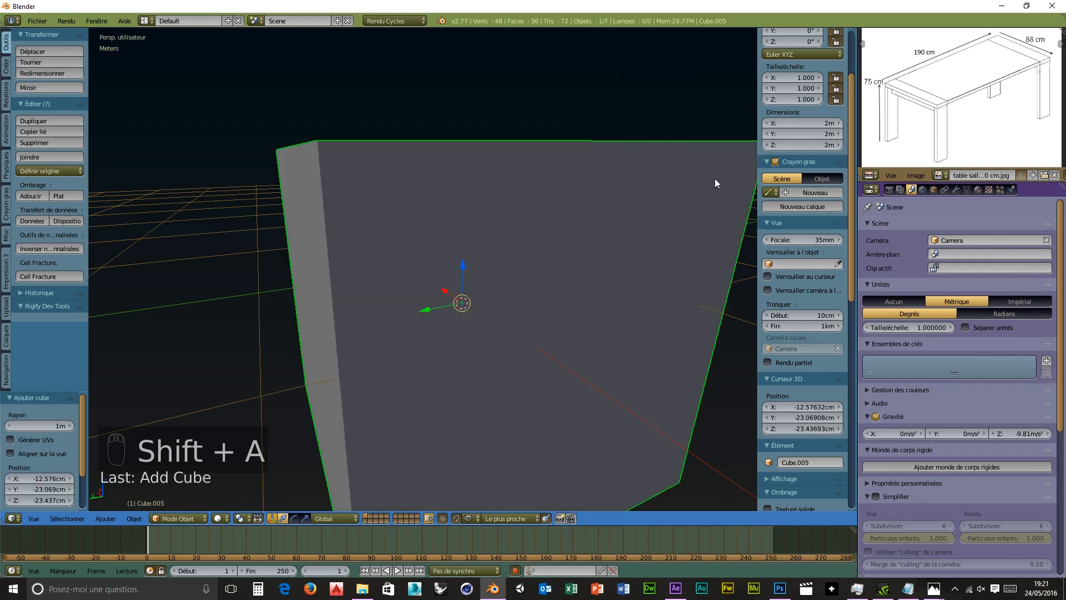
Step: Set the new cube's X dimension to 78 cm and its Y dimension to 5 cm
click(809, 122)
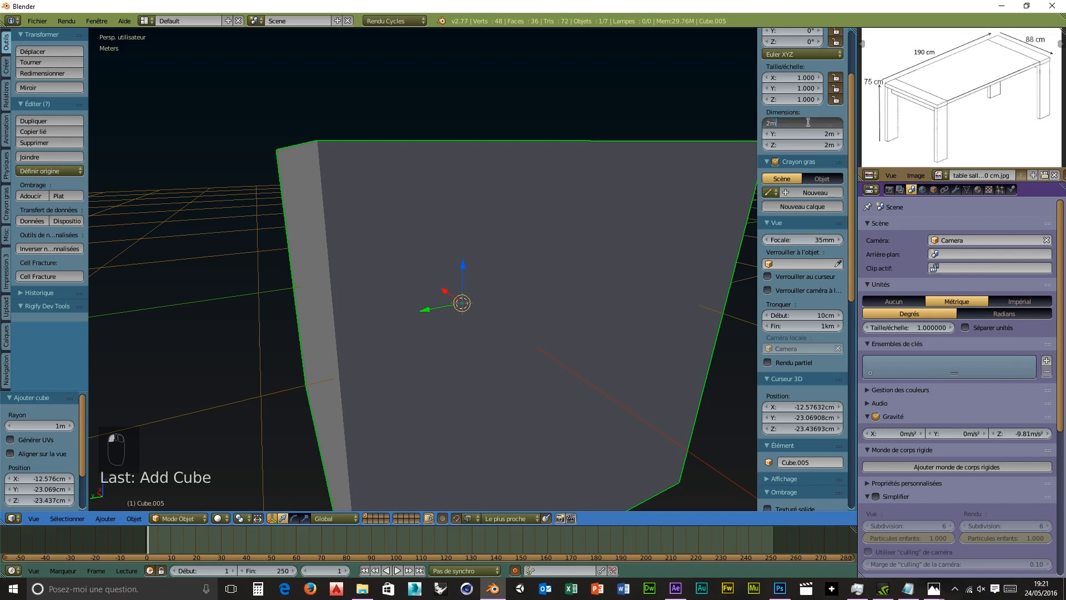
text(78c)
key(Tab)
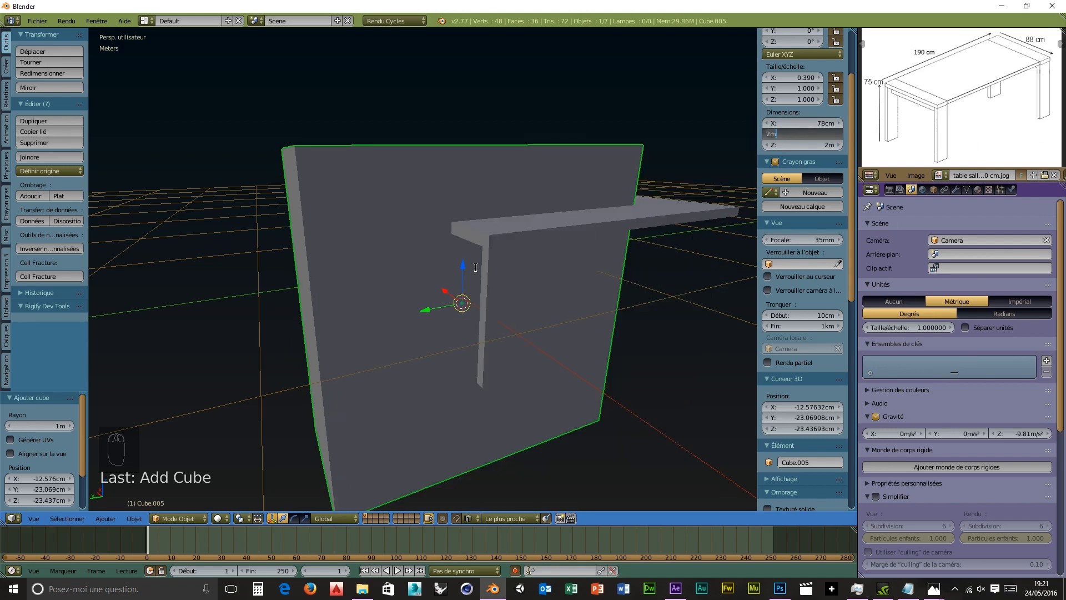
key(Return)
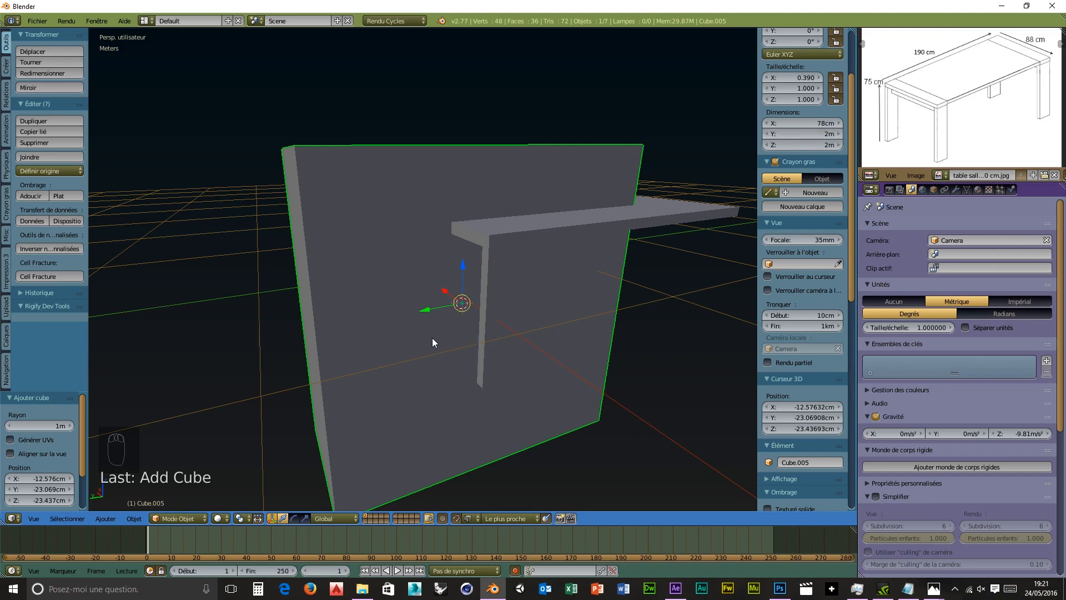
middle_drag(433, 339, 467, 355)
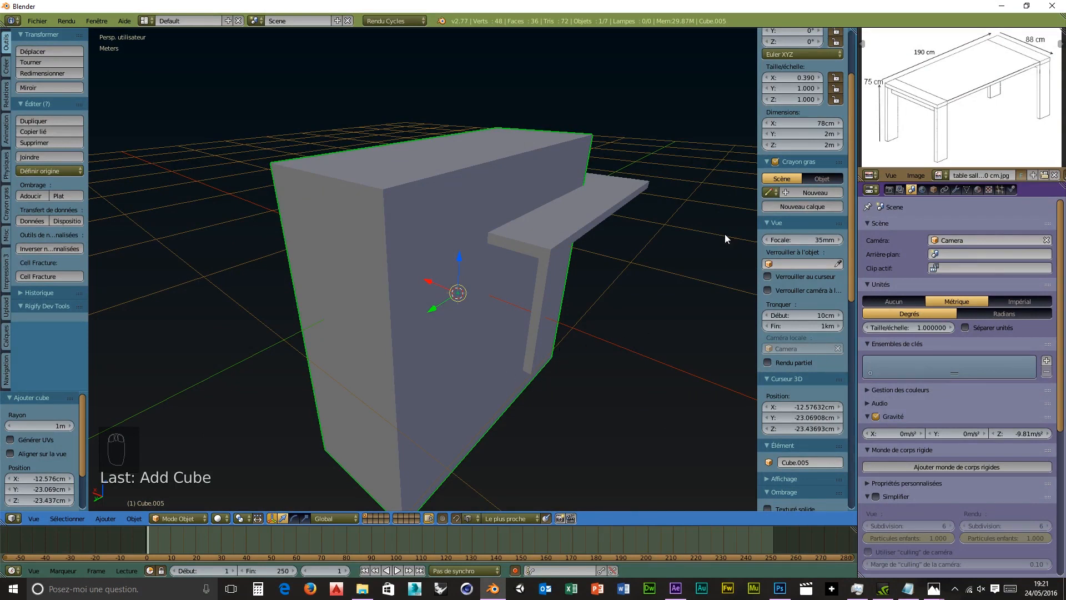
click(805, 134)
key(BackSpace)
key(BackSpace)
text(5cm)
key(Return)
Step: Set the crossbar's Z dimension to 10 cm
click(813, 145)
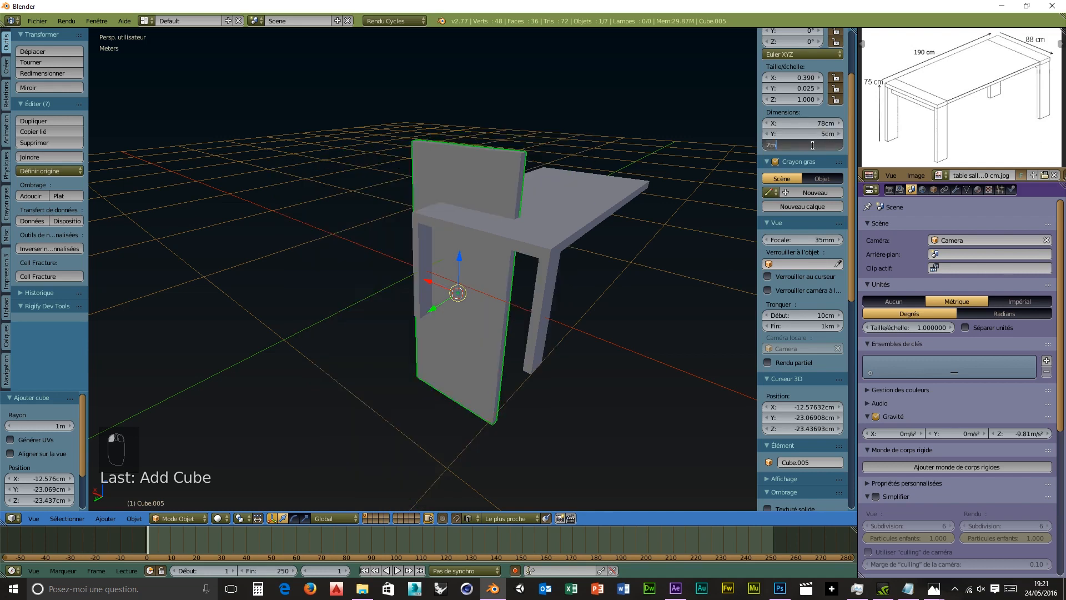
key(BackSpace)
key(BackSpace)
text(10cm)
key(Return)
Step: Raise the crossbar against the underside of the tabletop and line it up along X between the two legs
middle_drag(458, 402, 508, 359)
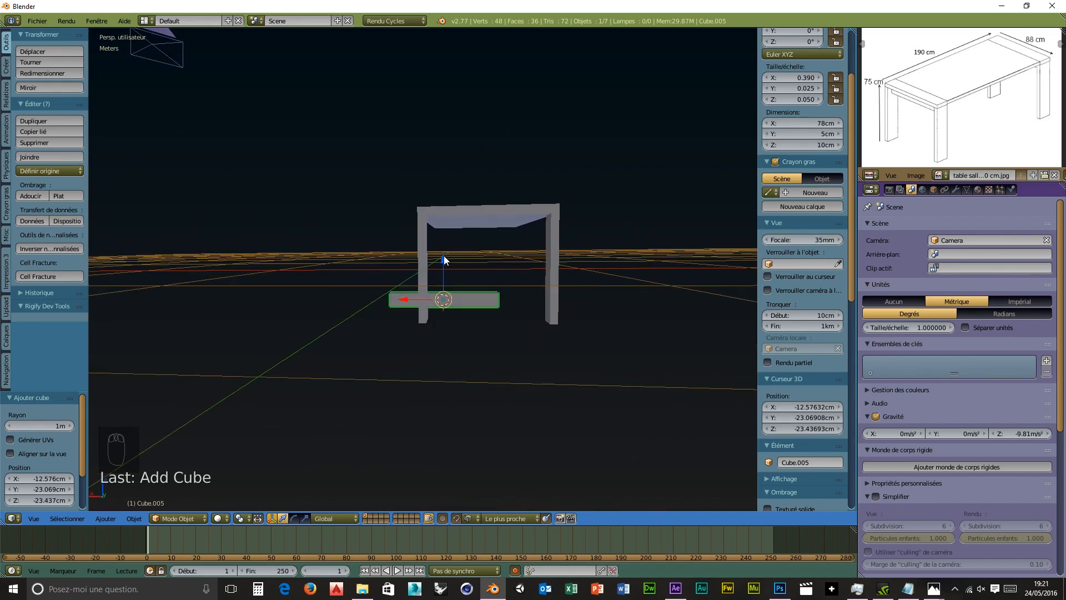
drag(444, 259, 448, 201)
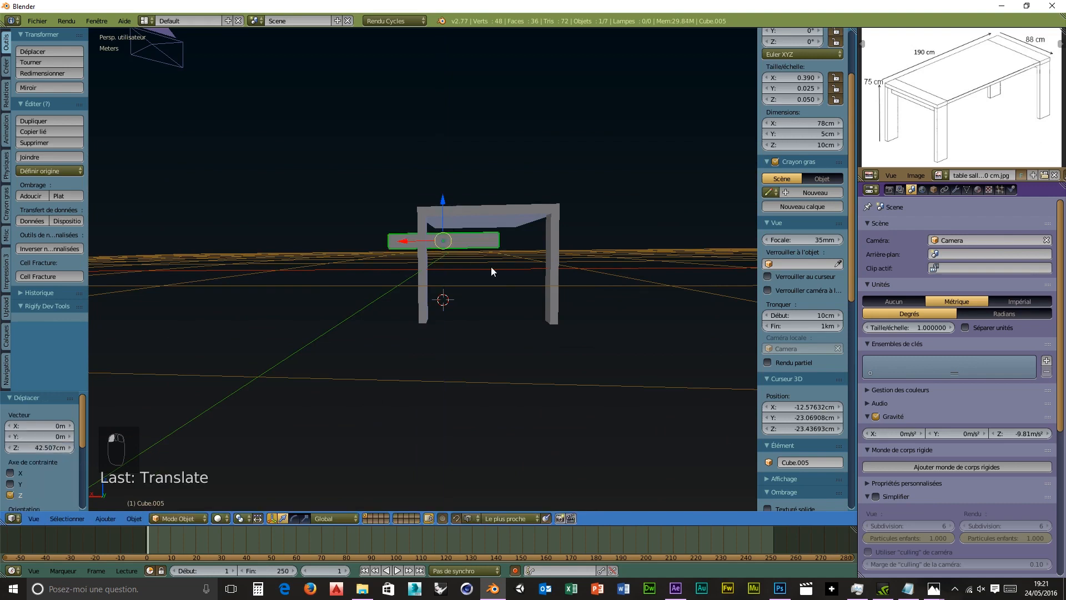
middle_drag(490, 266, 444, 269)
drag(434, 251, 427, 272)
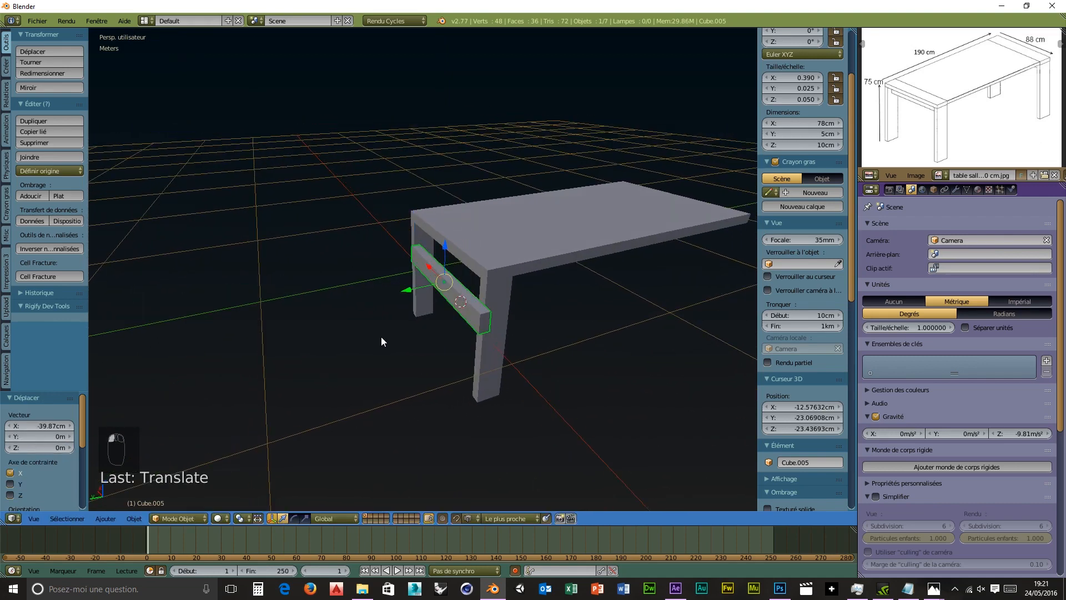
middle_drag(381, 337, 479, 353)
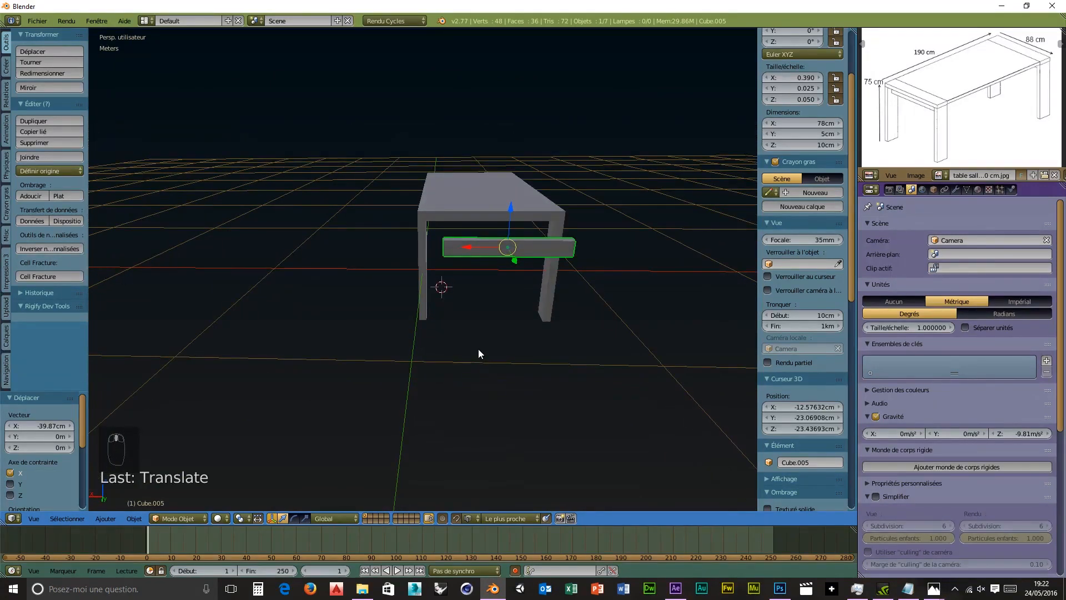
drag(468, 246, 426, 252)
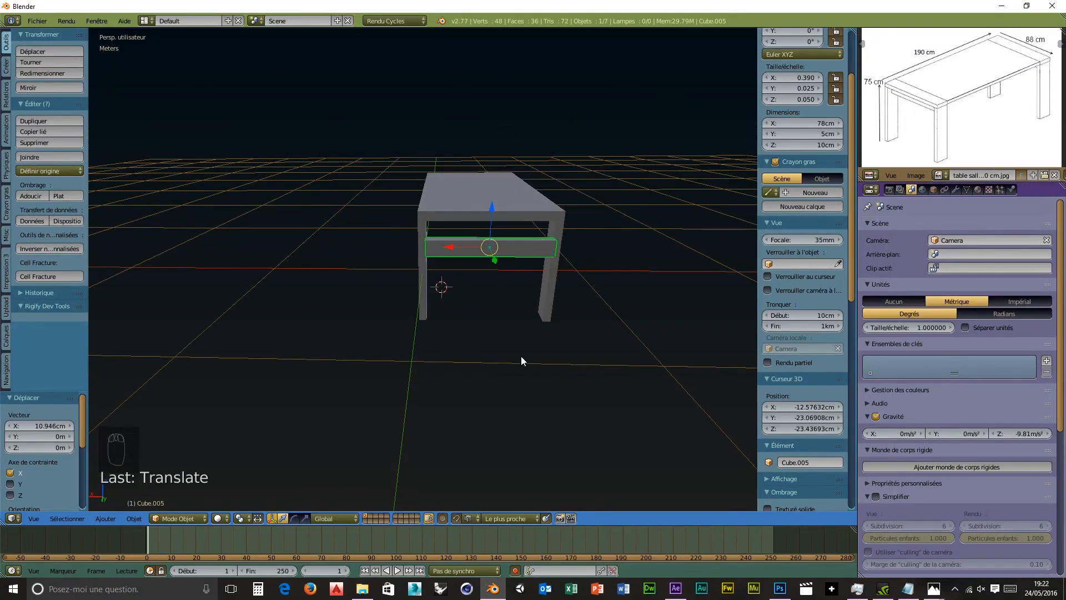
middle_drag(521, 356, 420, 338)
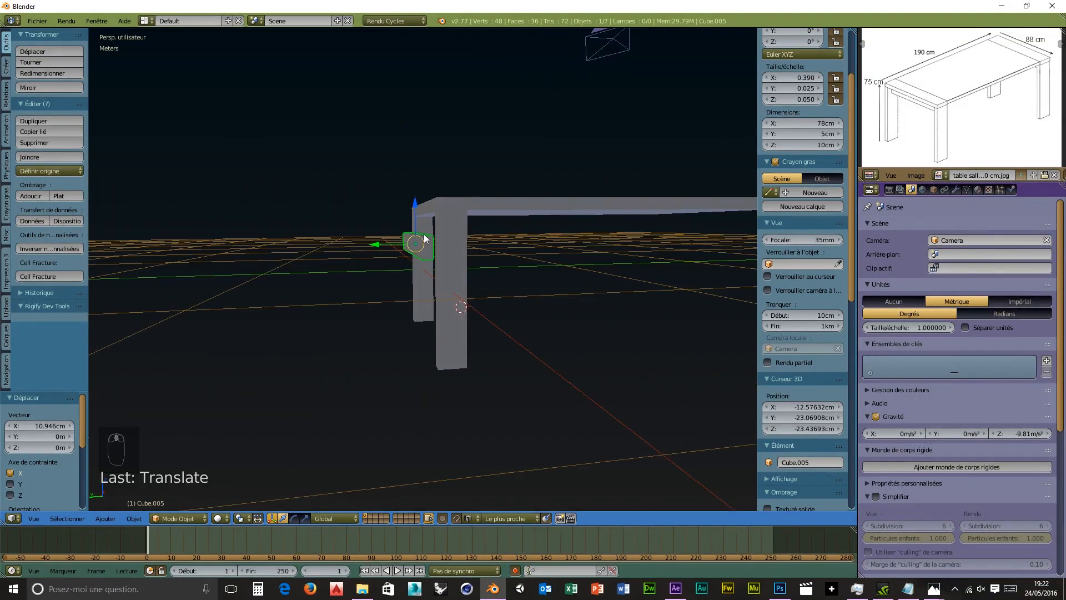
drag(414, 202, 422, 214)
Step: Set the snap target to Centre
middle_drag(483, 293, 687, 328)
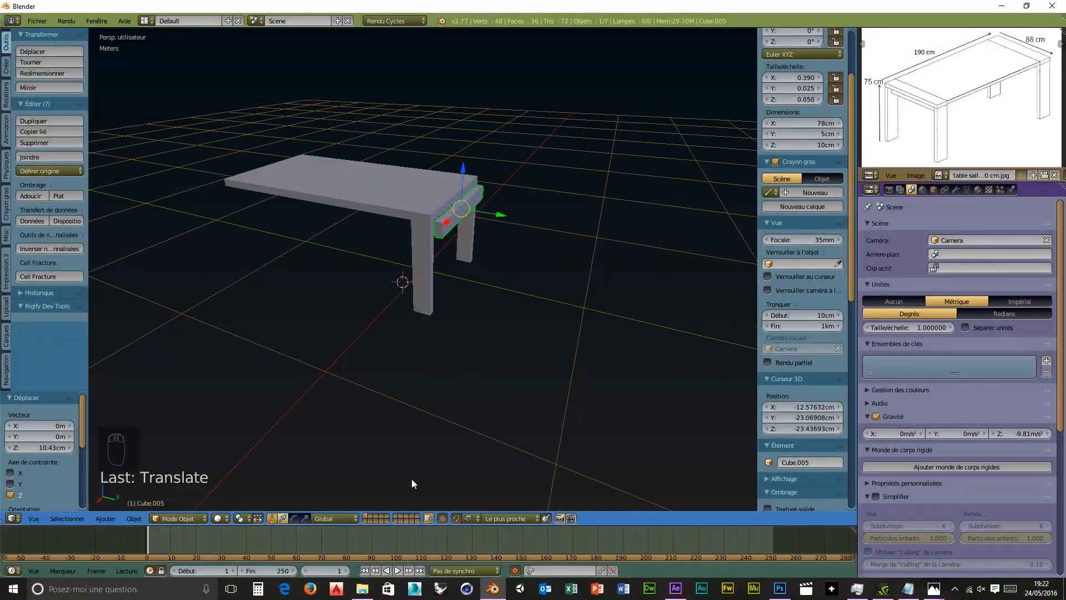
click(475, 518)
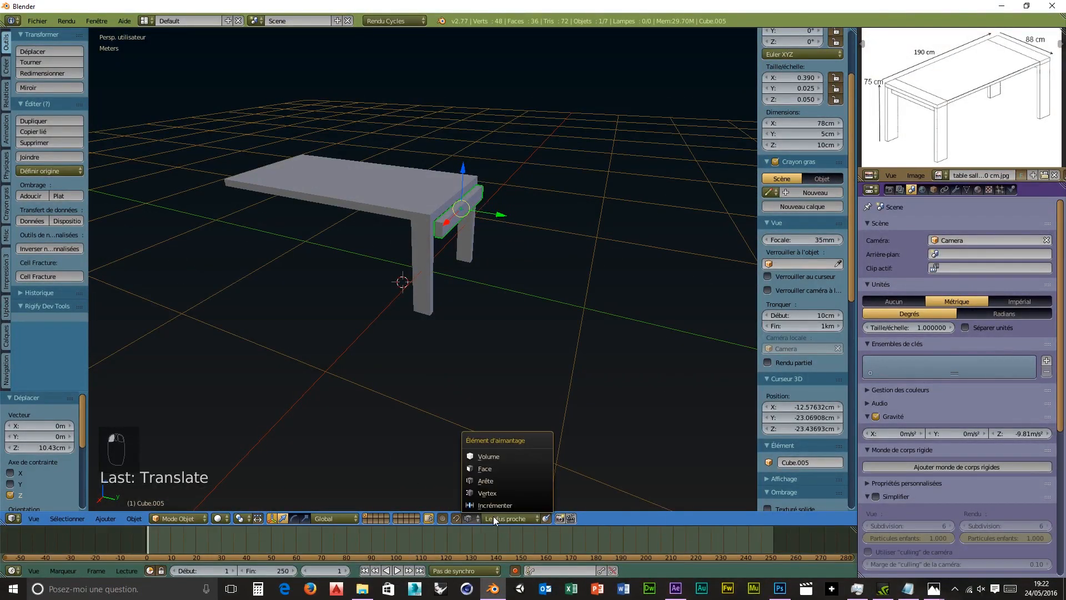
click(500, 516)
click(505, 516)
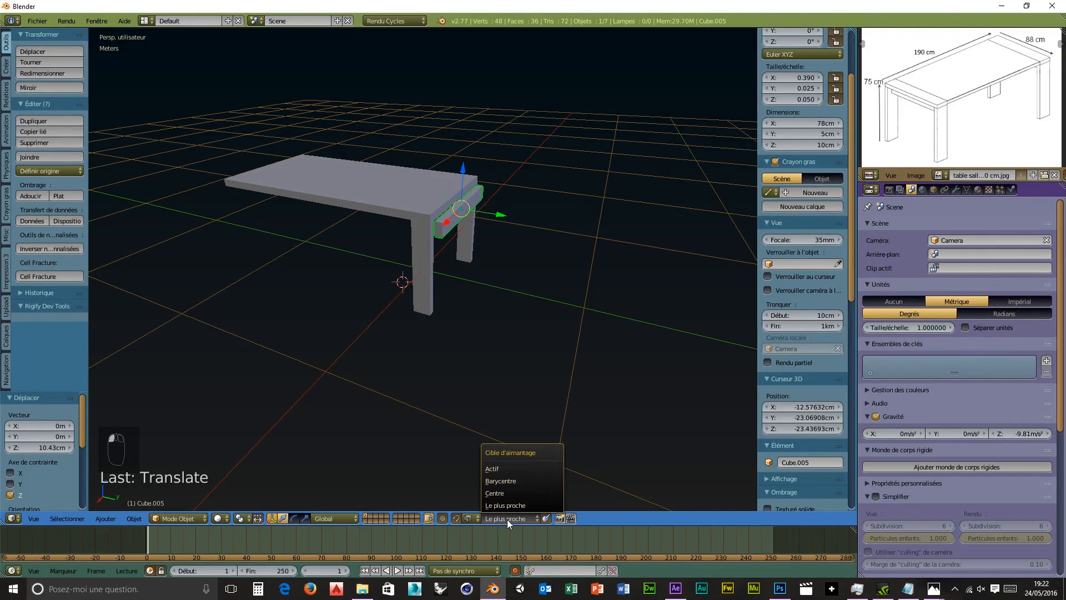
click(495, 493)
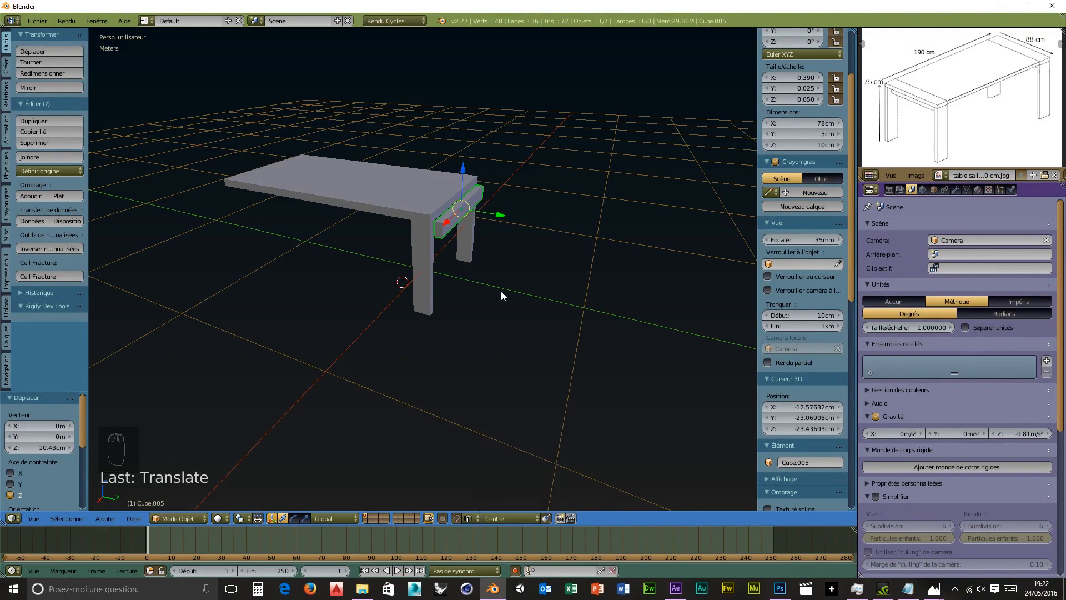
Step: Slide the crossbar about 10 cm along negative Y so it sits between the two legs beneath the tabletop
middle_drag(501, 292, 480, 222)
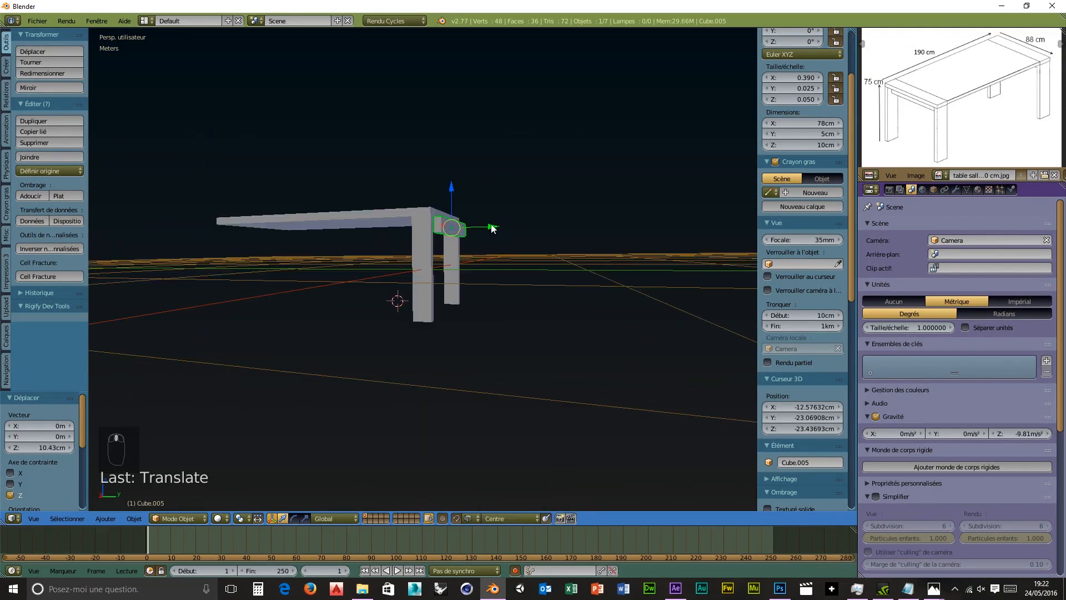
drag(492, 229, 428, 327)
middle_drag(514, 334, 324, 342)
scroll(481, 334, up, 1)
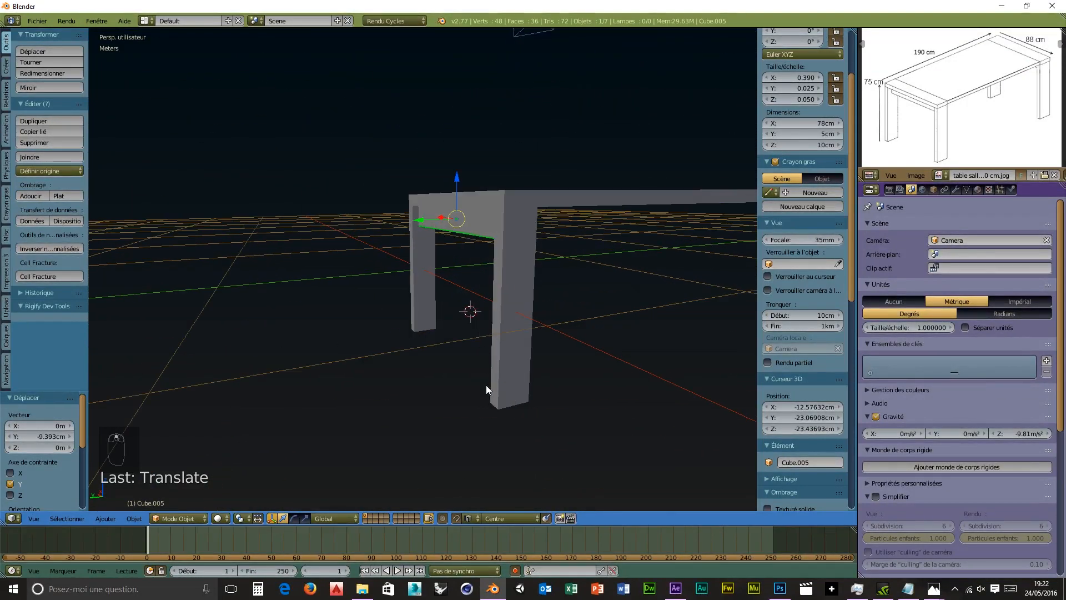
scroll(469, 380, up, 6)
scroll(461, 350, down, 1)
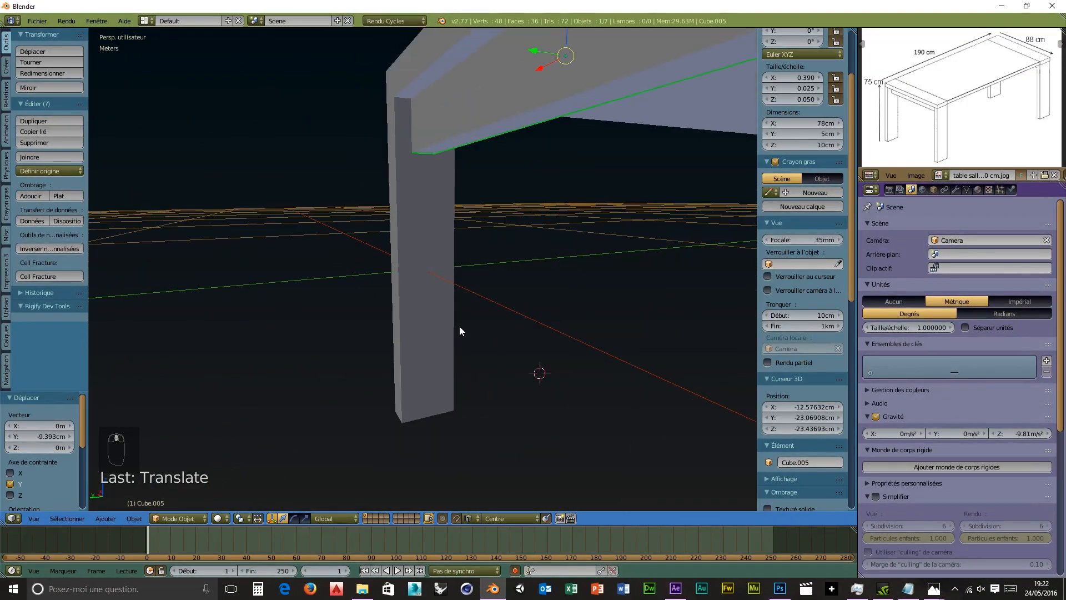
scroll(530, 167, down, 1)
drag(487, 116, 492, 114)
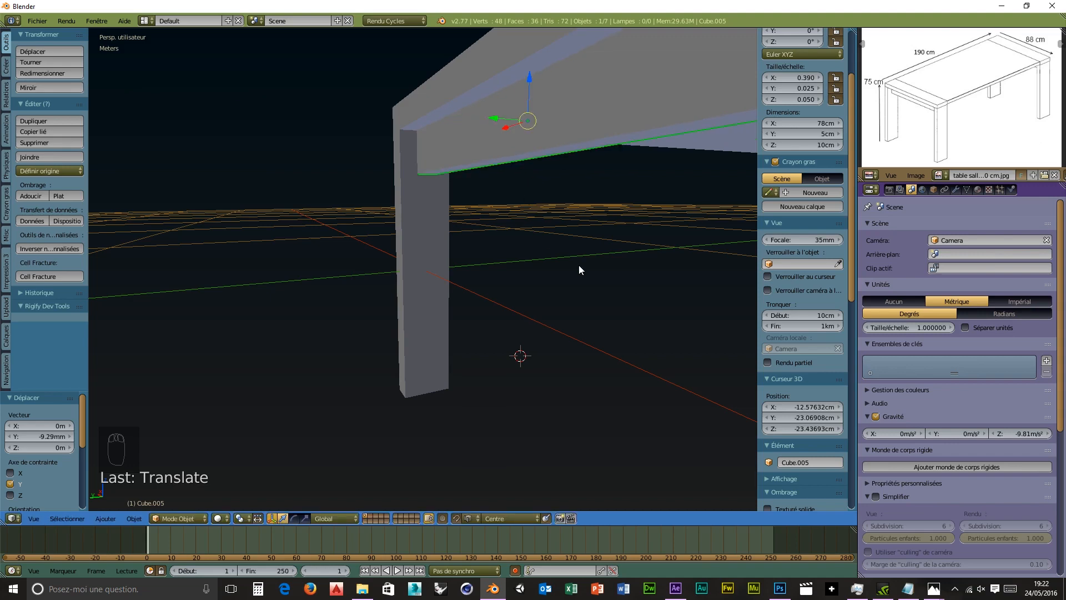
Step: Add a second cube mesh for the table's long side rail and set its X dimension to 5 cm
scroll(581, 267, down, 5)
middle_drag(581, 267, 647, 340)
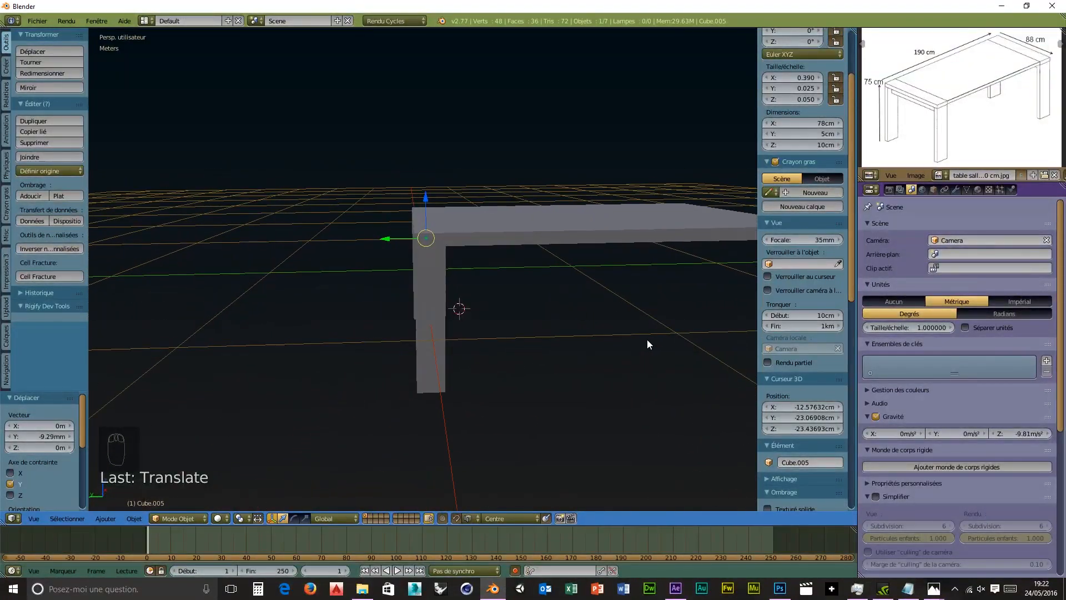
scroll(647, 338, down, 3)
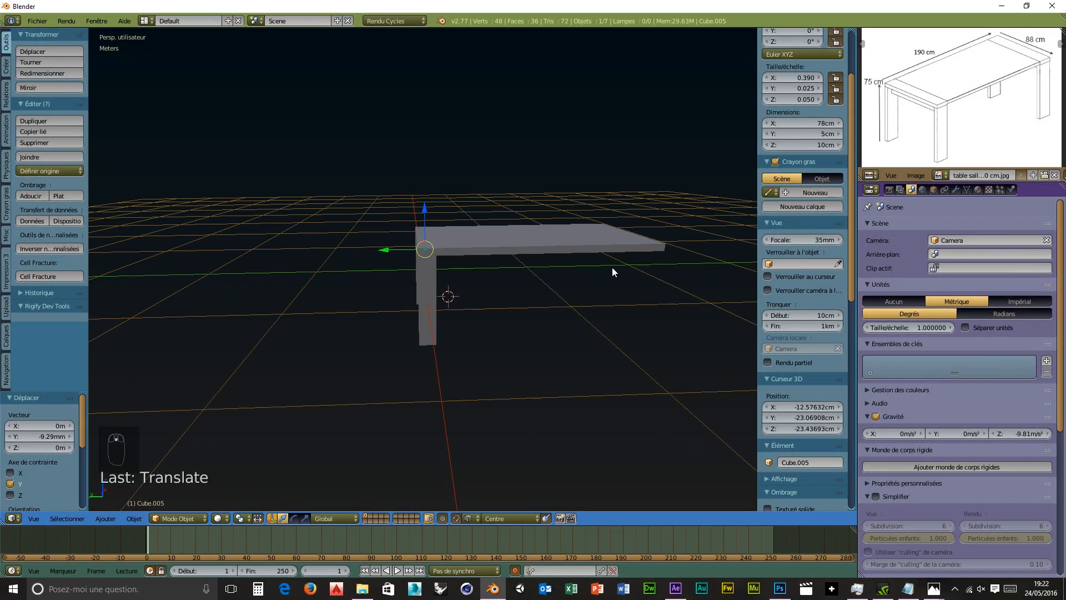
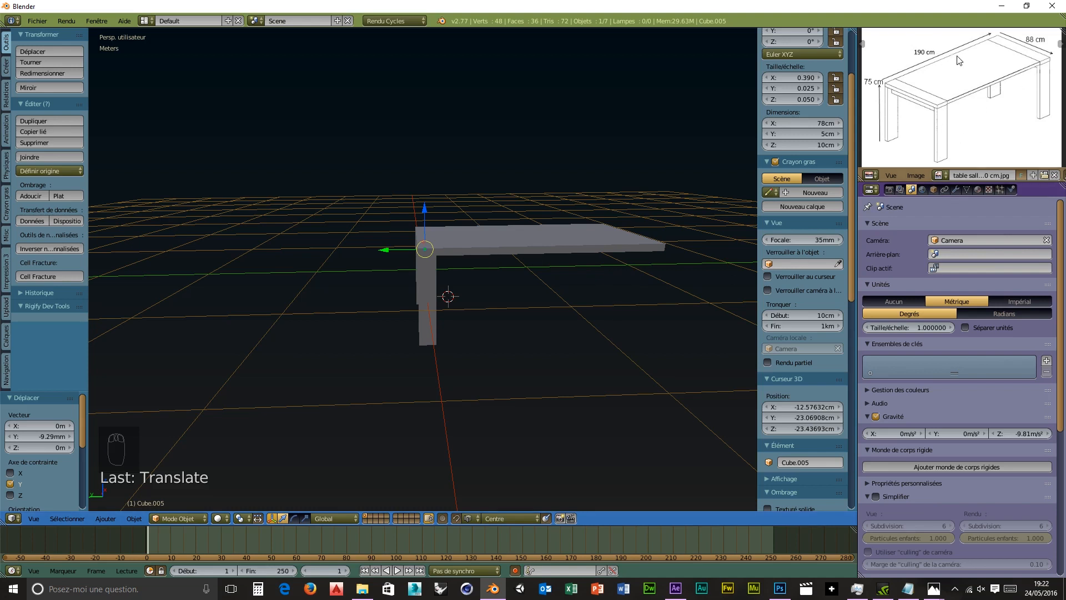
scroll(559, 311, down, 1)
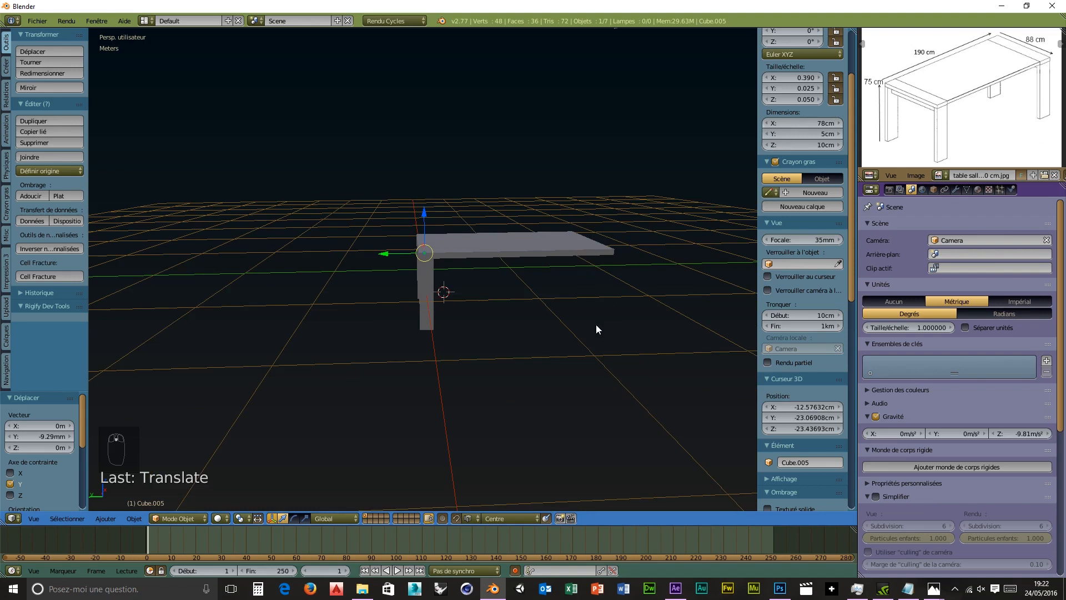
key(shift+a)
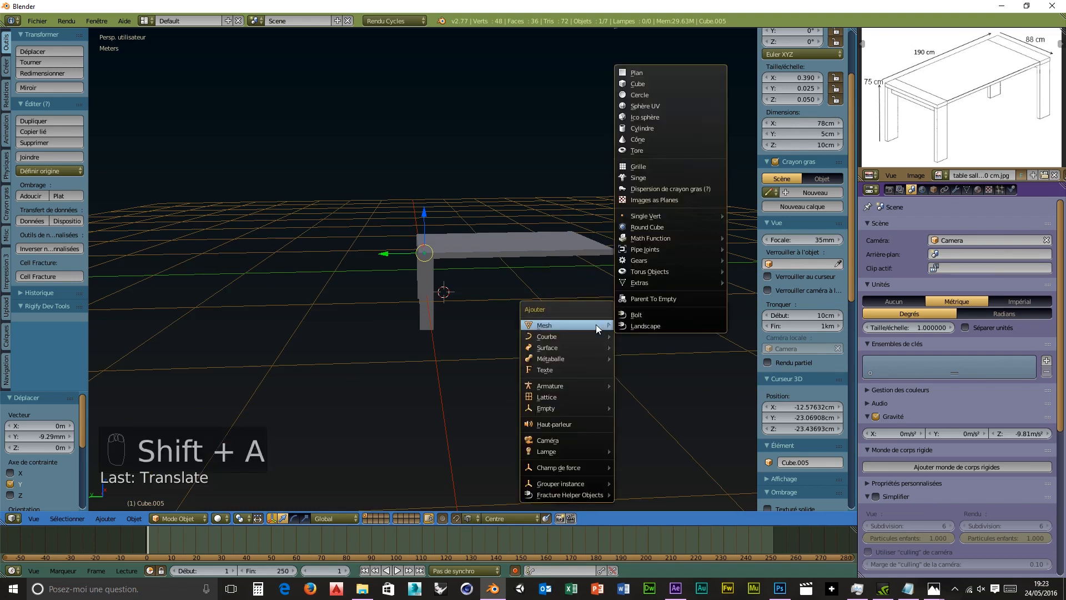
click(642, 84)
click(802, 123)
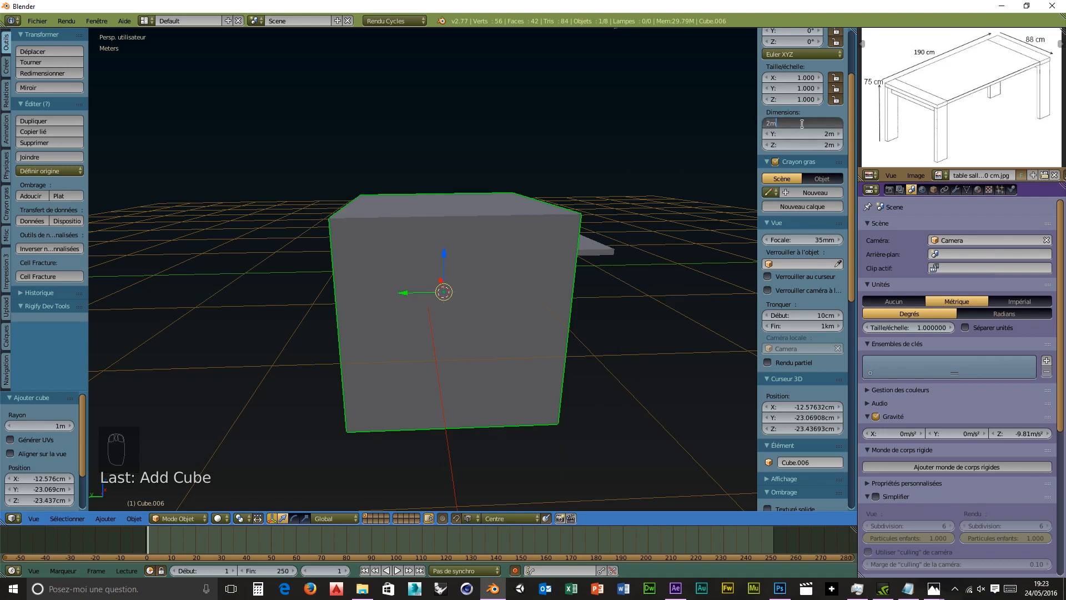
text(5cm)
key(Return)
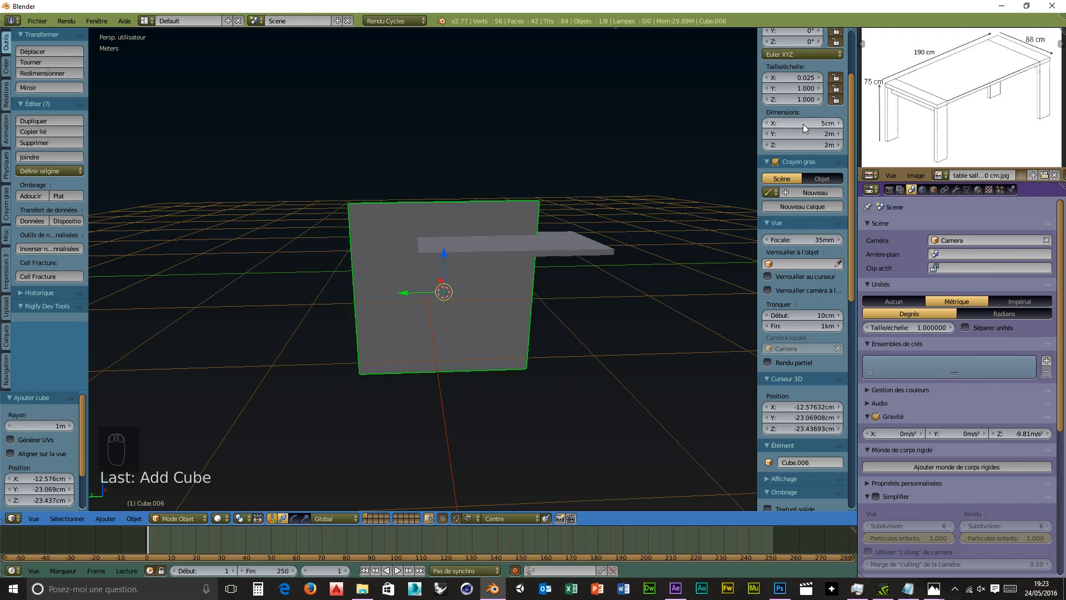
key(Tab)
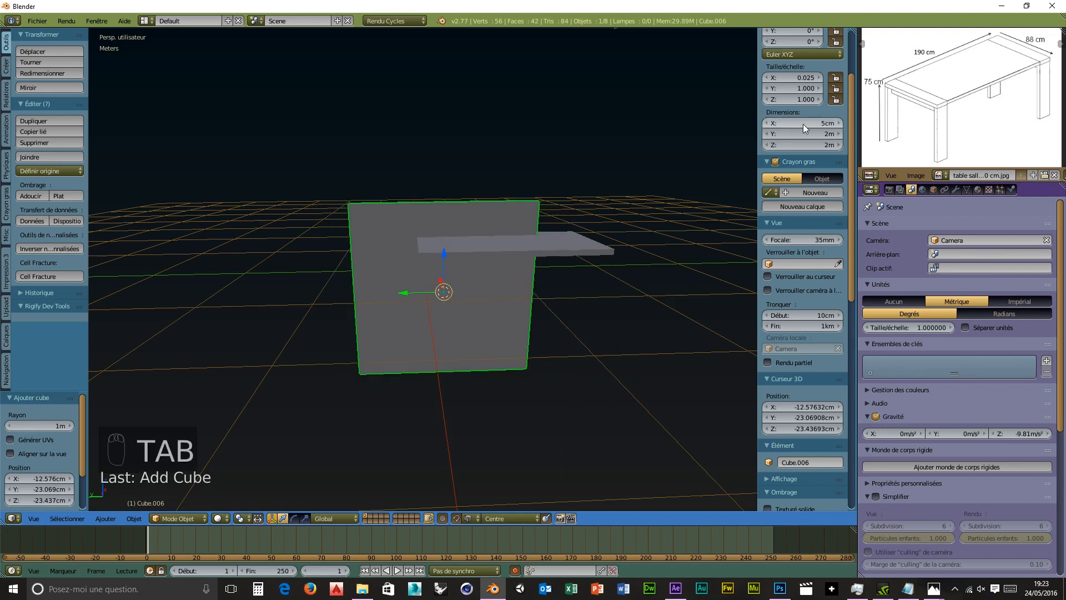
Step: Set the side rail's Y dimension to 164 cm and its Z dimension to 10 cm
click(809, 133)
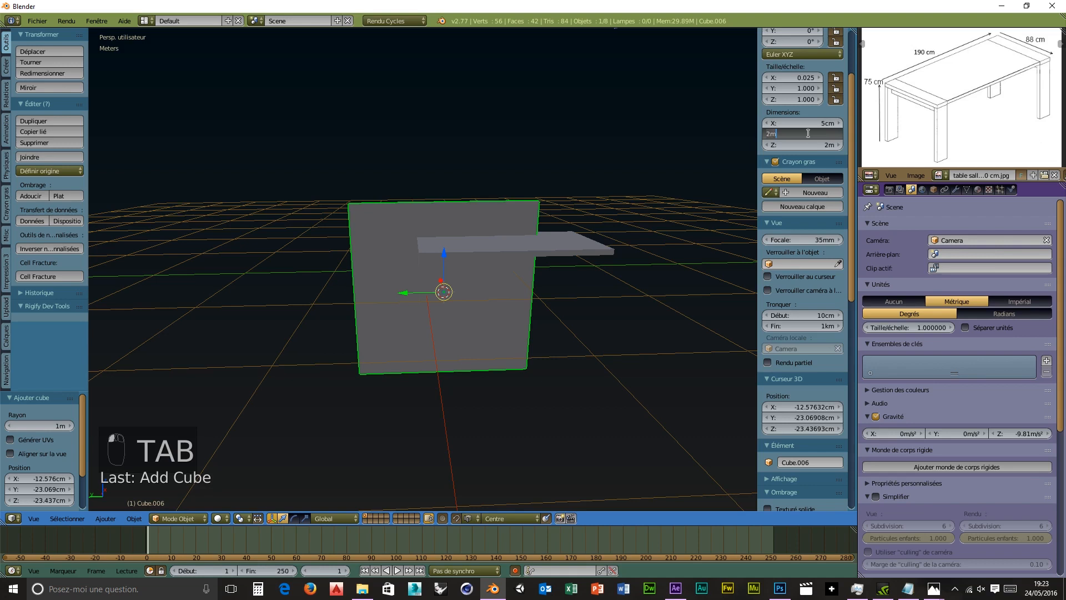
text(164c)
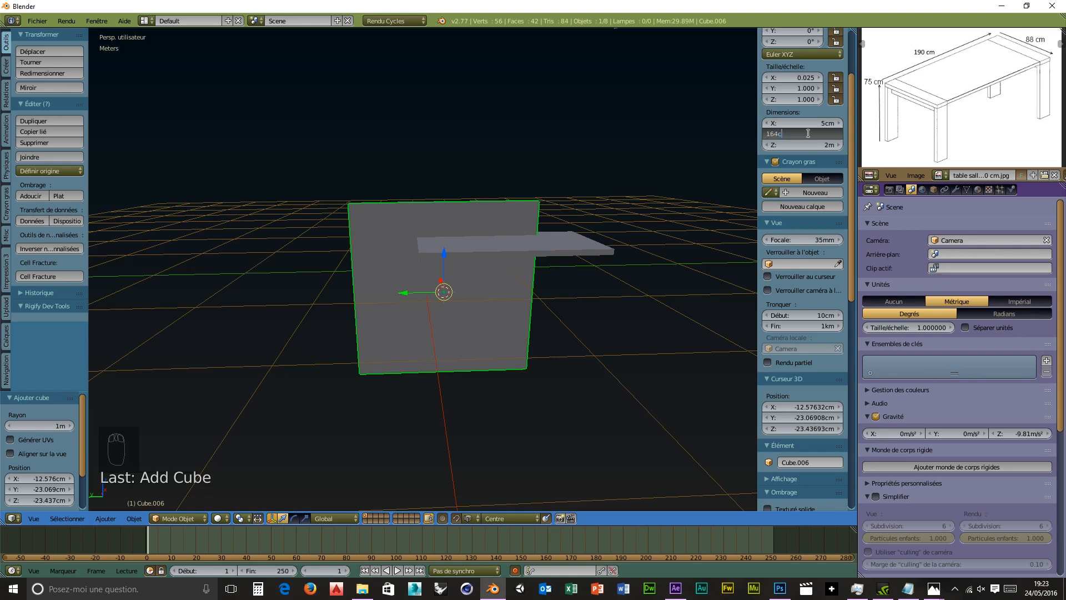
key(Return)
click(805, 146)
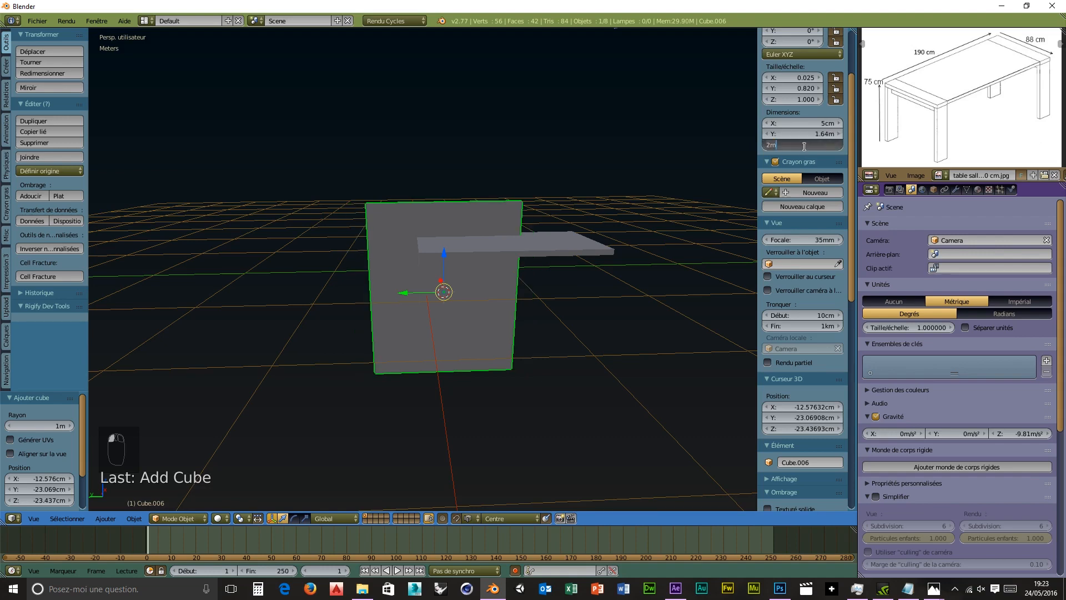
key(BackSpace)
key(BackSpace)
text(10cm)
key(Return)
Step: Move the side rail about 65 cm along negative X to the leg on that side of the table
middle_drag(387, 381, 498, 381)
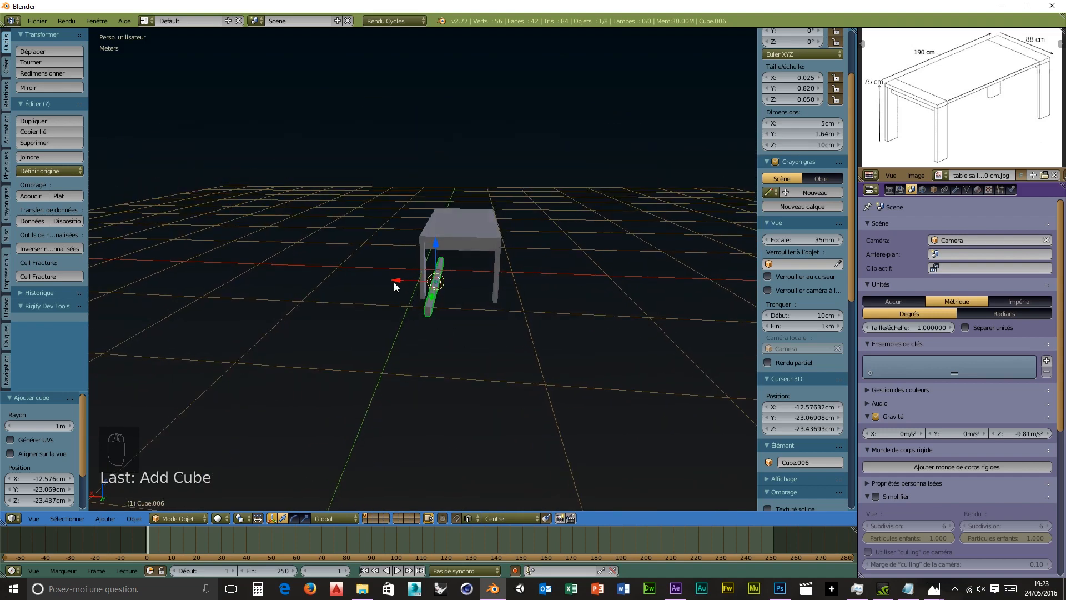
key(g)
key(x)
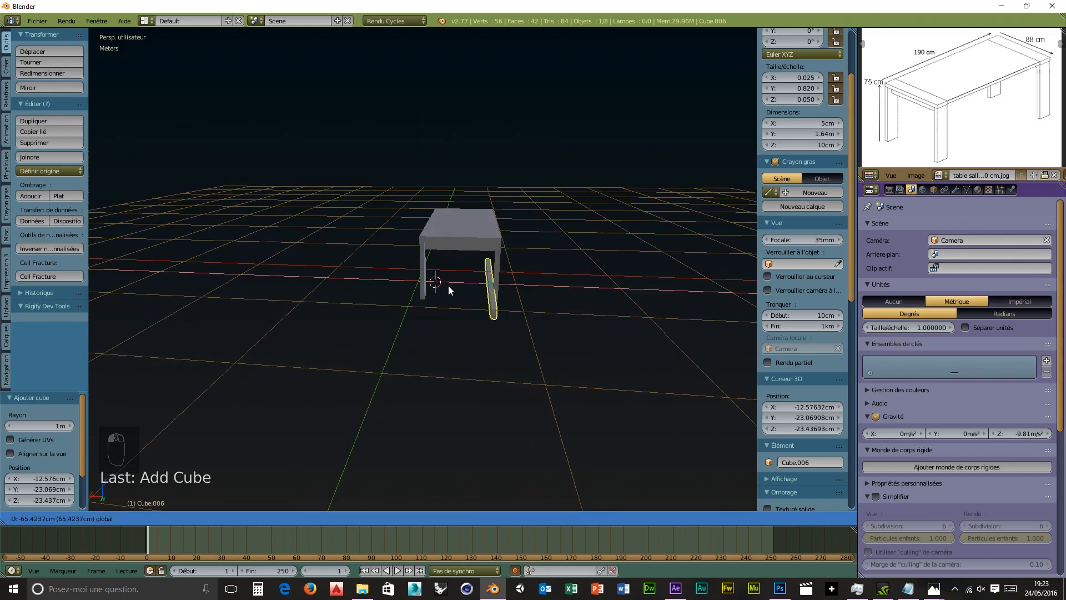
click(448, 285)
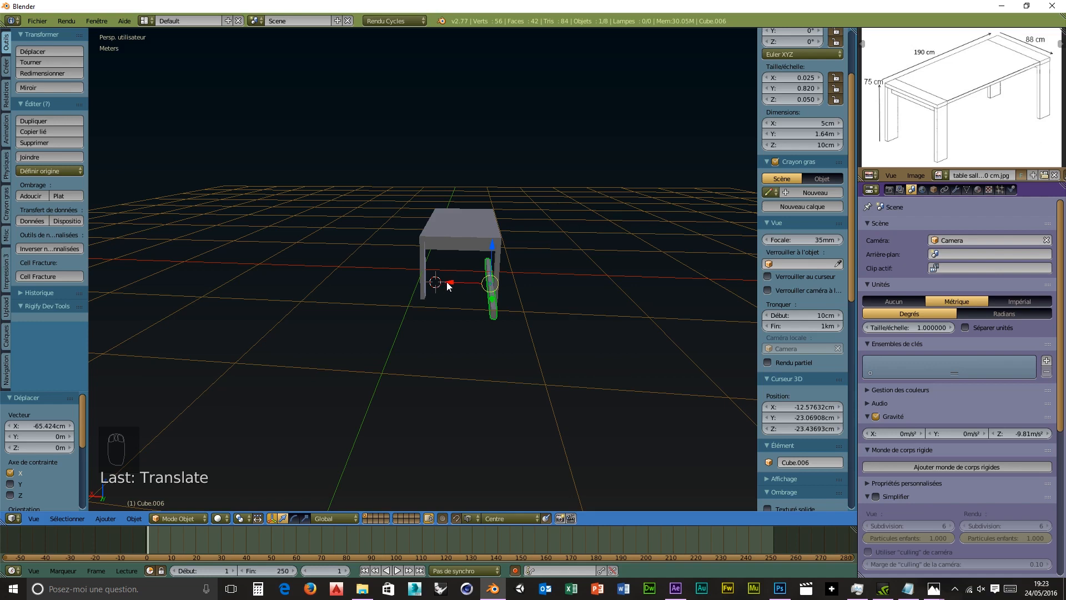
key(g)
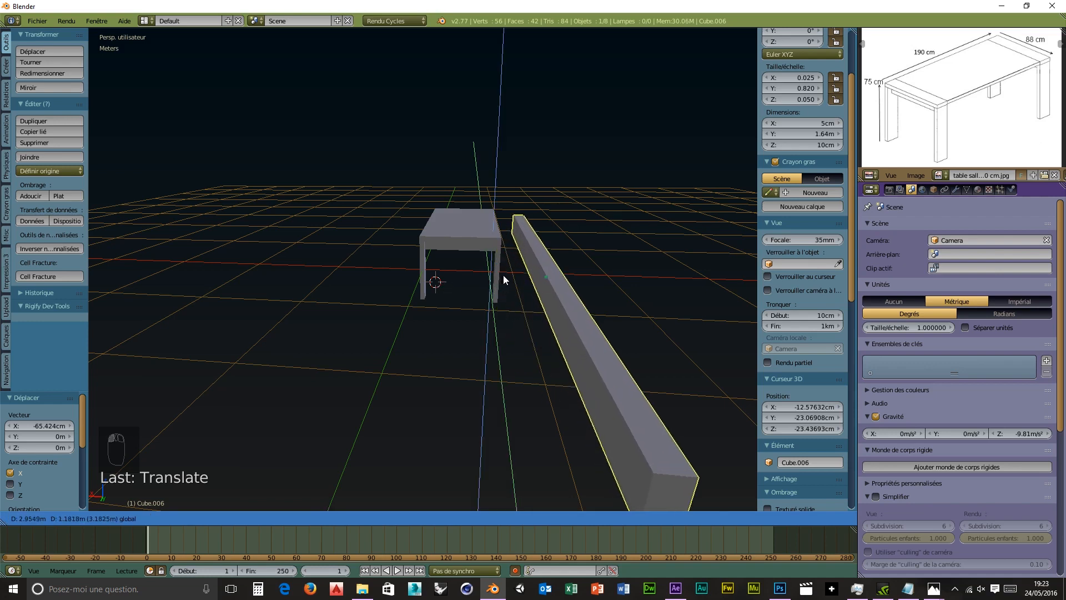
click(491, 268)
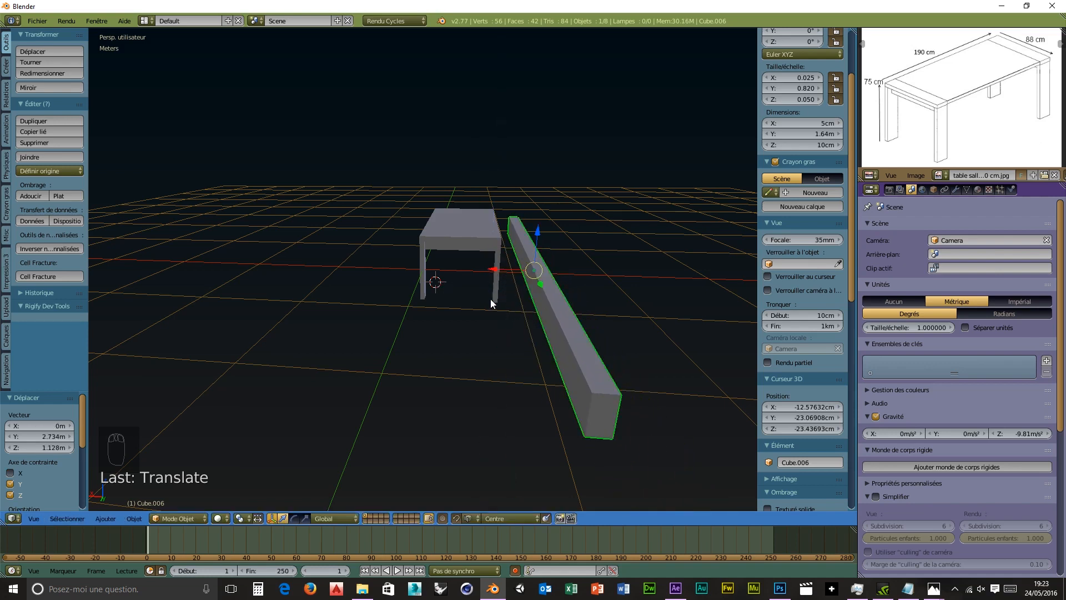
key(ctrl+z)
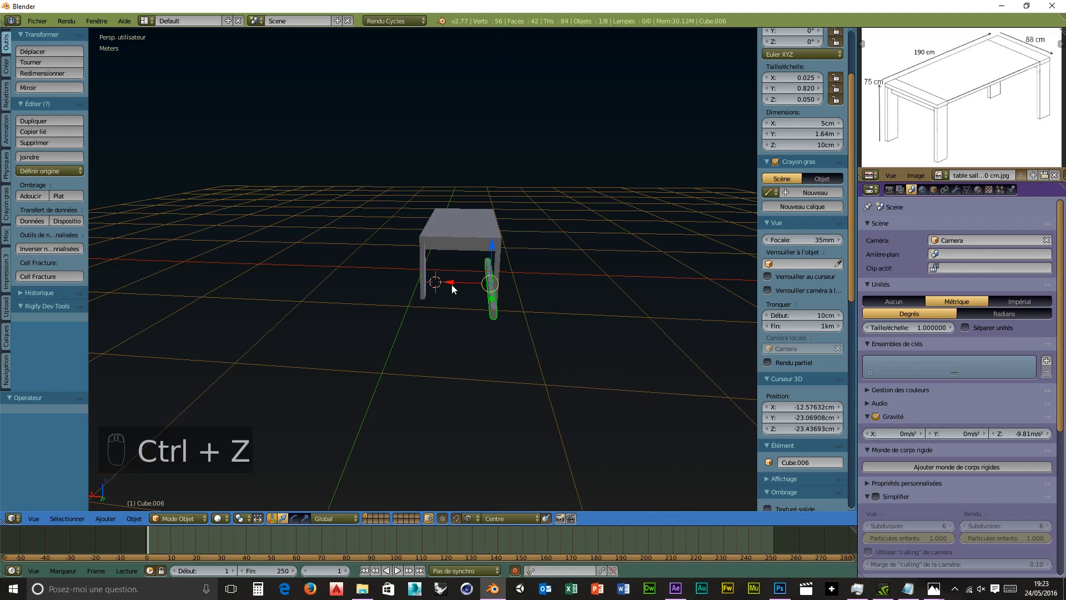
Step: Shift the side rail another 2.5 cm along negative X and set the snap target to Le plus proche
drag(451, 281, 495, 280)
scroll(539, 309, up, 6)
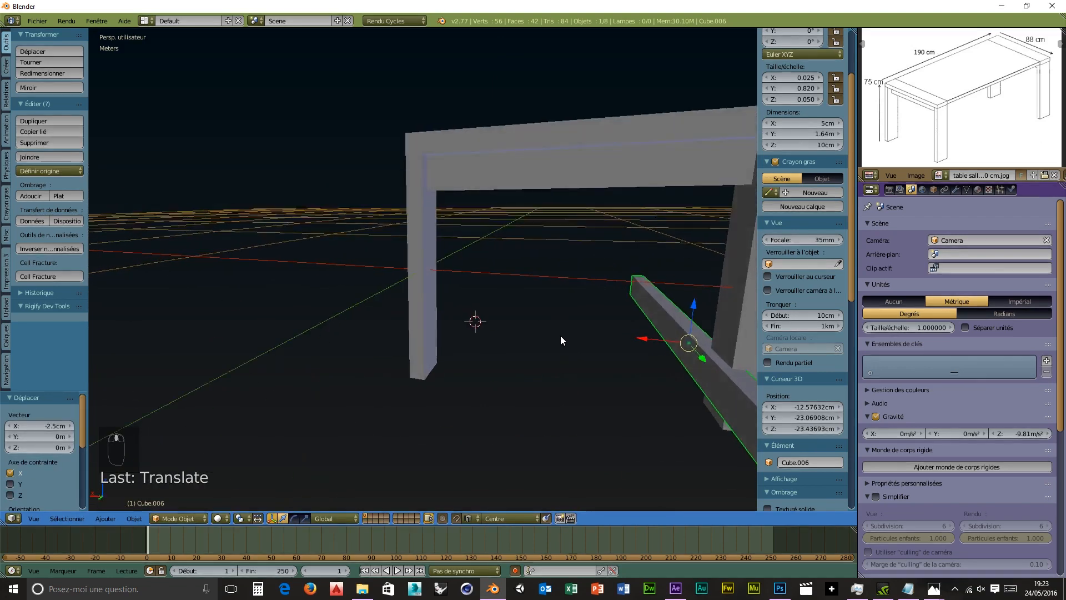
scroll(520, 328, down, 5)
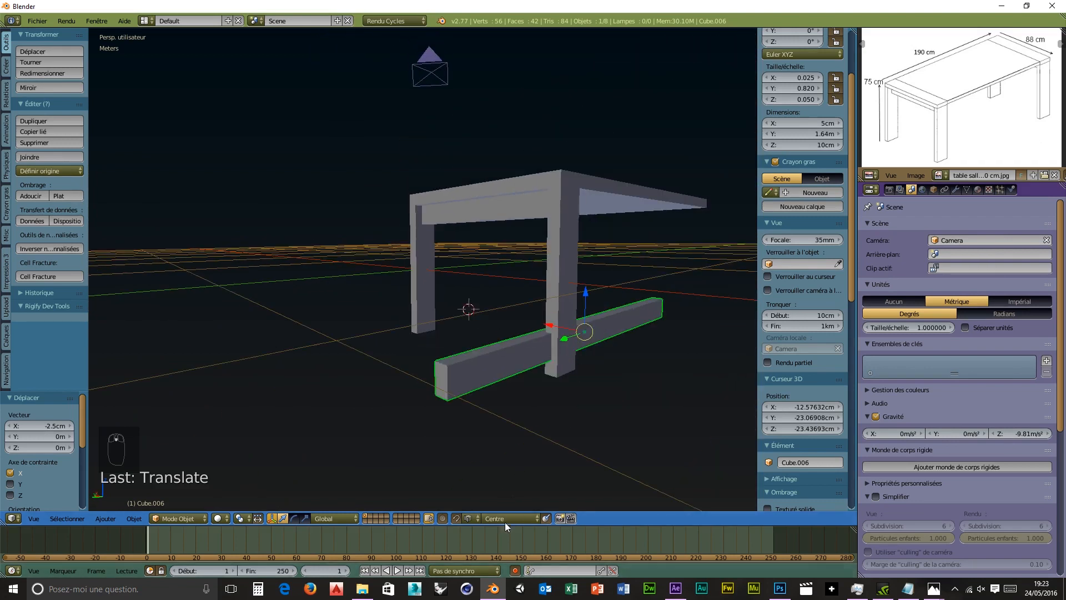
click(506, 519)
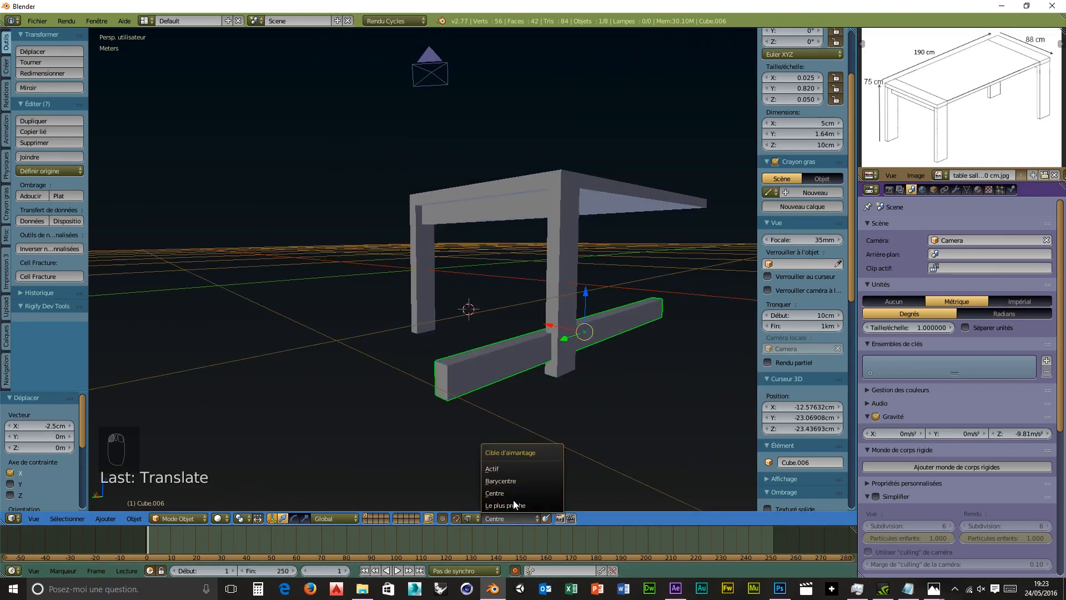
click(514, 504)
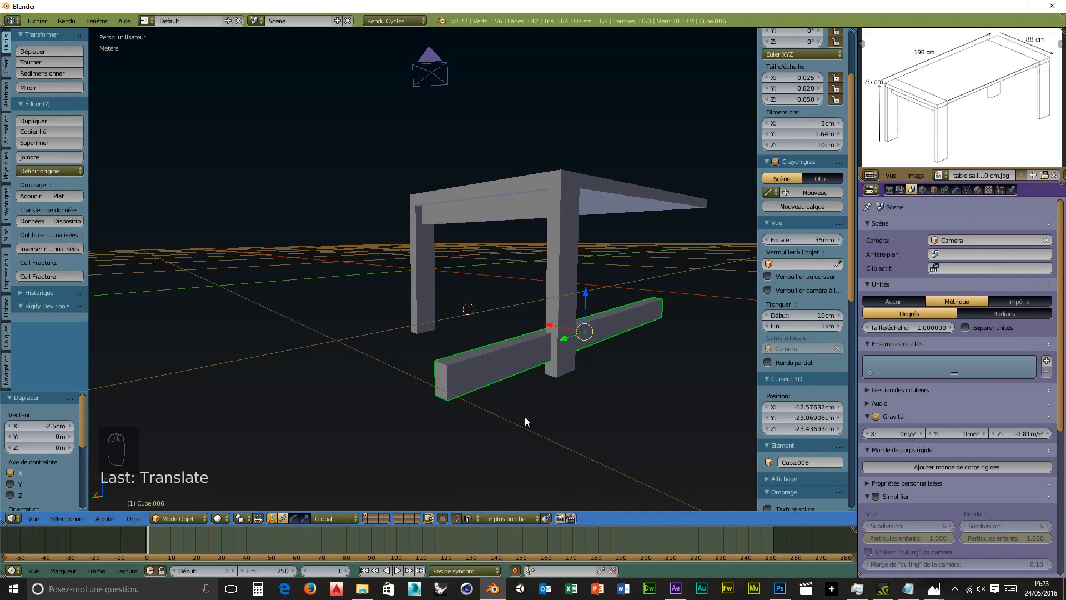
Step: Slide the side rail about 65.4 cm along negative Y so its end meets the leg's inner face
middle_drag(524, 417, 554, 348)
drag(539, 314, 589, 341)
scroll(508, 408, up, 5)
scroll(508, 408, down, 8)
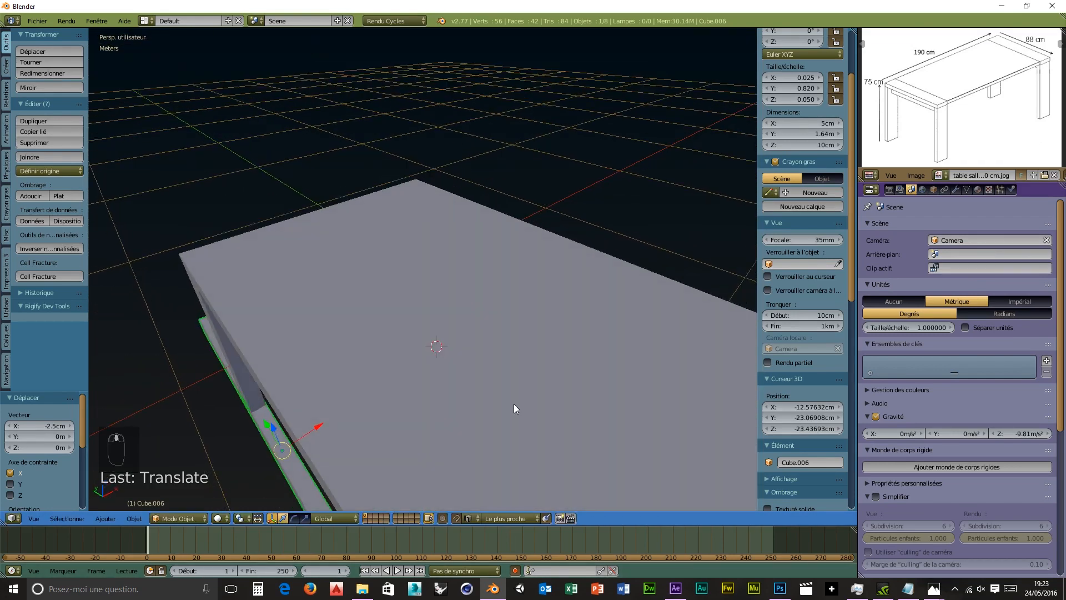
middle_drag(505, 427, 552, 405)
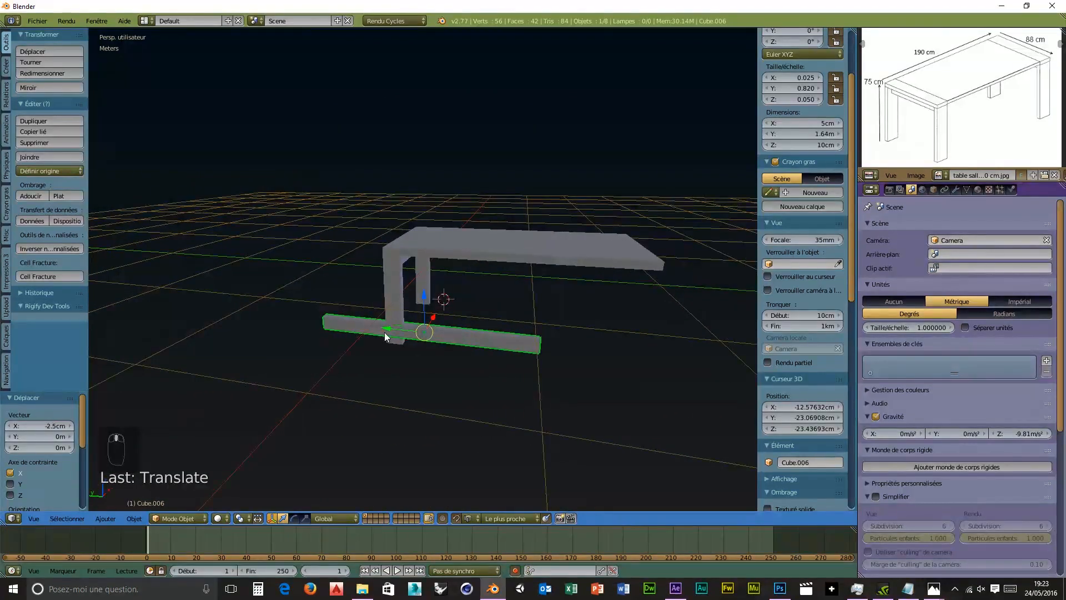
drag(388, 328, 402, 332)
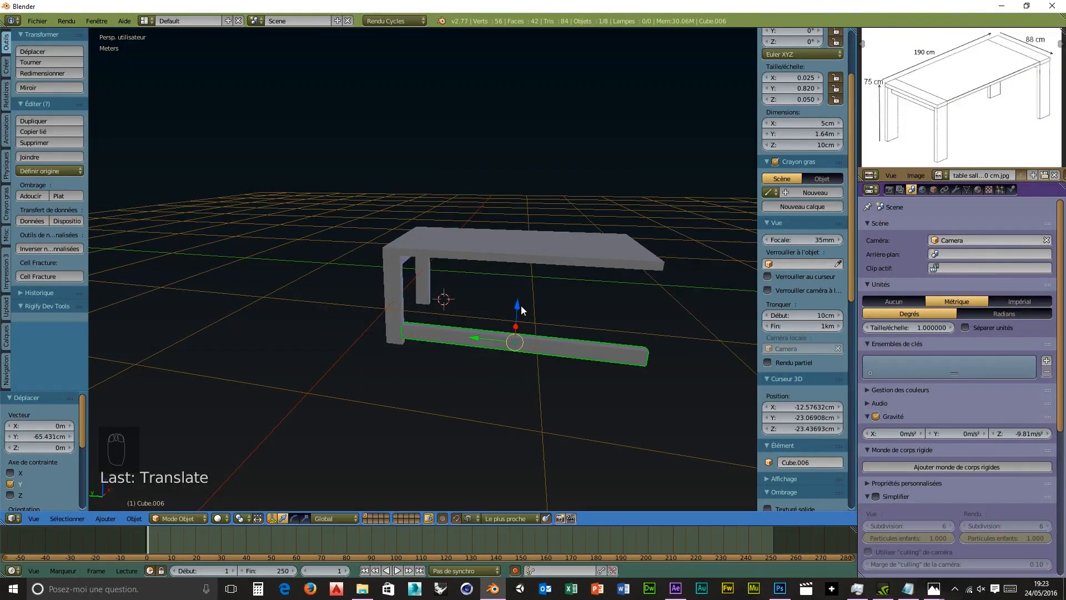
Step: Raise the side rail about 58.4 cm along Z towards the tabletop, and another 5 cm
drag(521, 305, 522, 261)
scroll(549, 336, up, 5)
scroll(579, 312, down, 2)
middle_drag(601, 330, 608, 308)
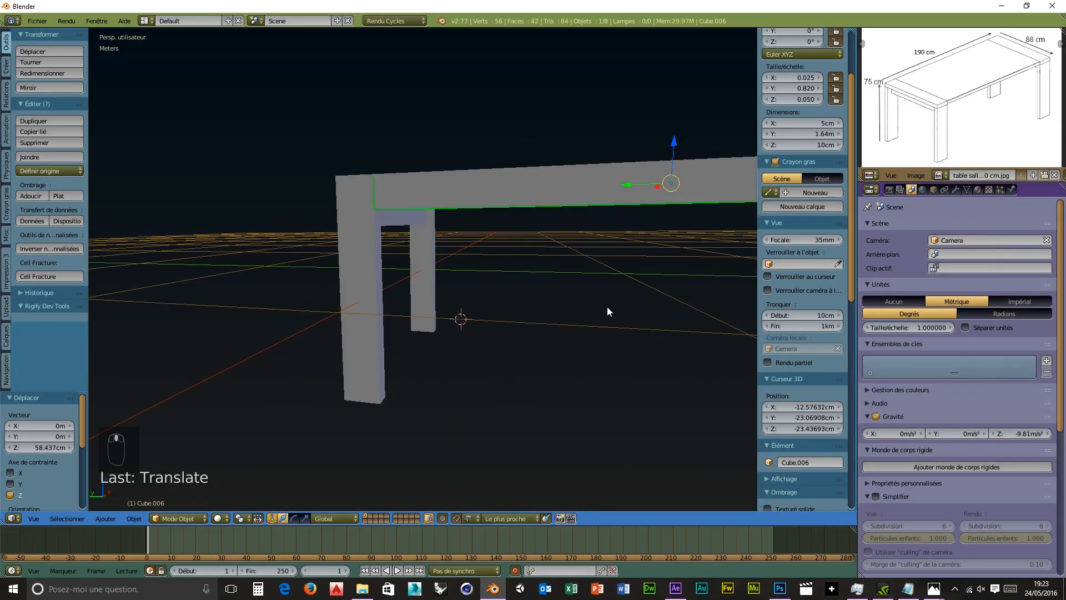
drag(674, 141, 672, 196)
middle_drag(659, 241, 688, 317)
scroll(688, 316, up, 3)
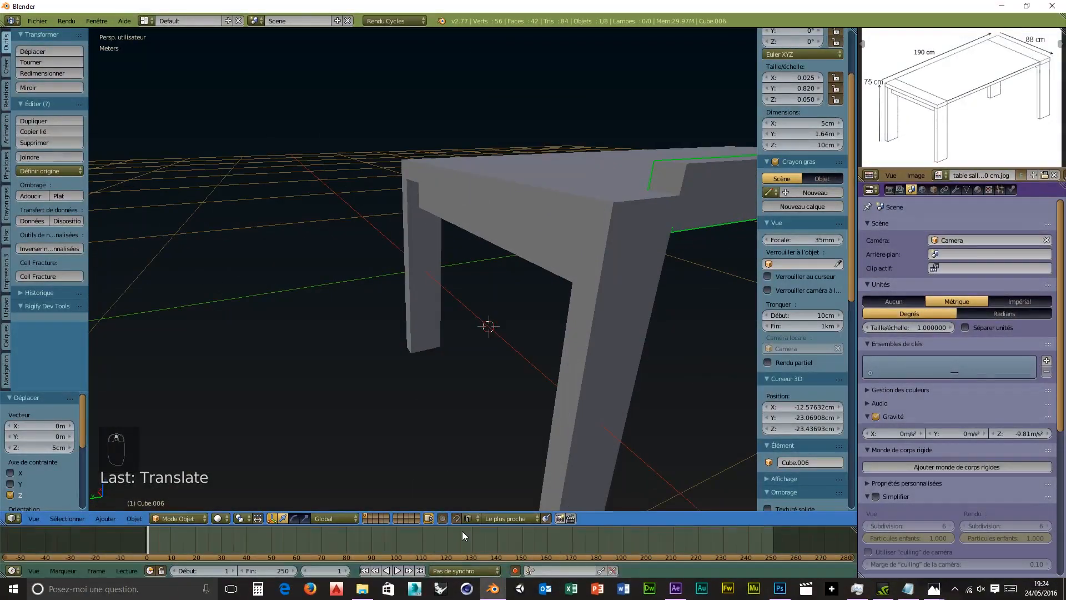
Step: Switch to wireframe display, lower the side rail about 21.7 cm and raise it about 11.7 cm to sit beneath the tabletop
click(230, 494)
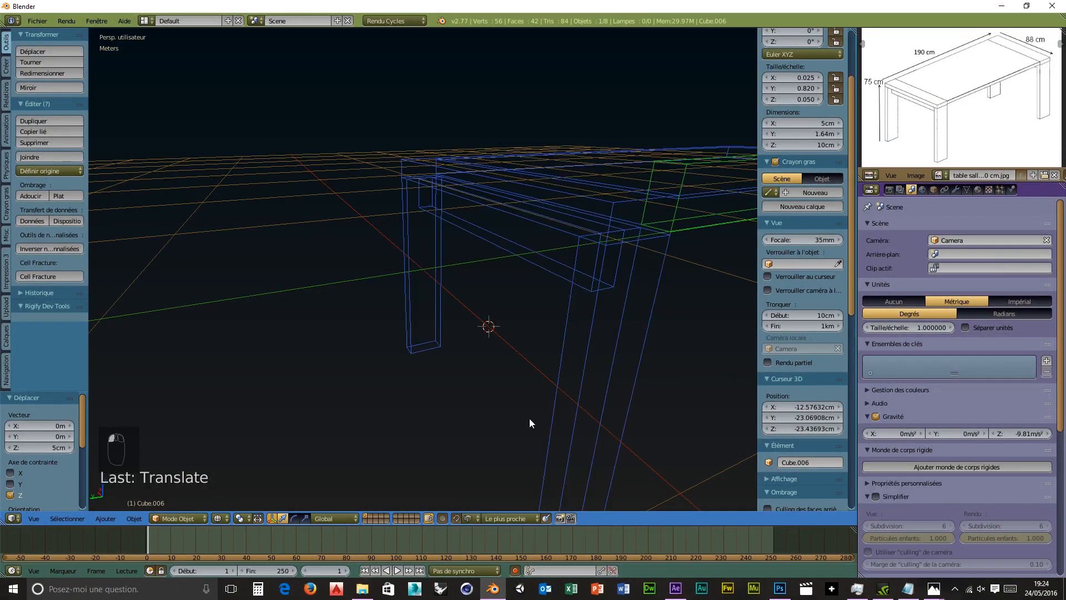
mouse_move(529, 418)
middle_down()
mouse_move(628, 387)
mouse_move(588, 387)
mouse_move(505, 351)
mouse_move(479, 374)
mouse_move(520, 358)
middle_up()
drag(545, 205, 540, 248)
mouse_move(510, 348)
middle_down()
mouse_move(381, 395)
mouse_move(375, 383)
mouse_move(502, 350)
mouse_move(511, 336)
mouse_move(512, 348)
middle_up()
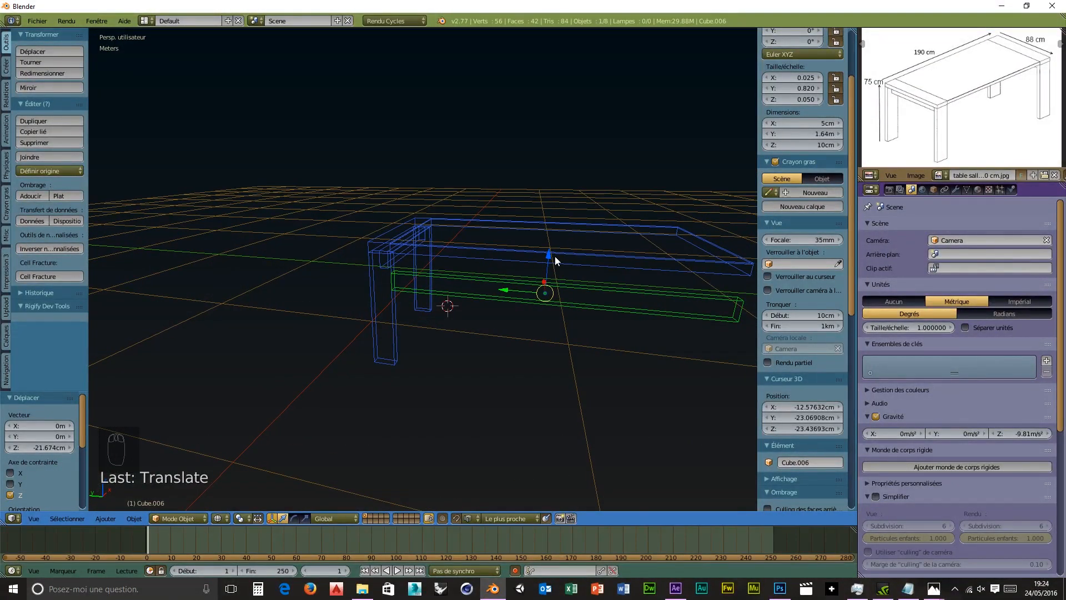
drag(548, 255, 572, 265)
middle_drag(575, 295, 505, 306)
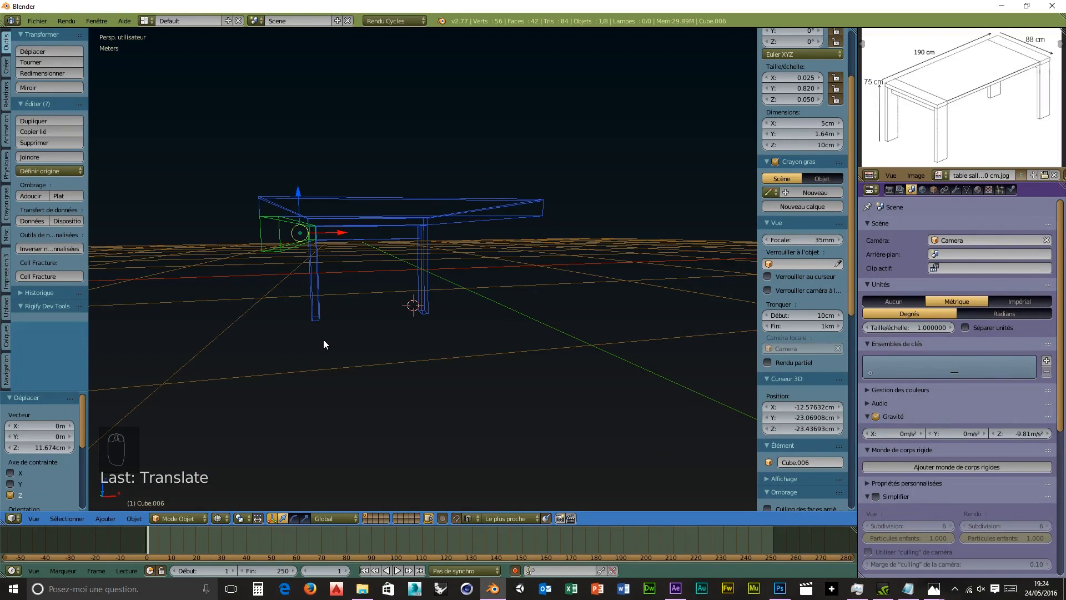
Step: Move the side rail about 3.4 cm inward along X from the tabletop's outer edge
key(g)
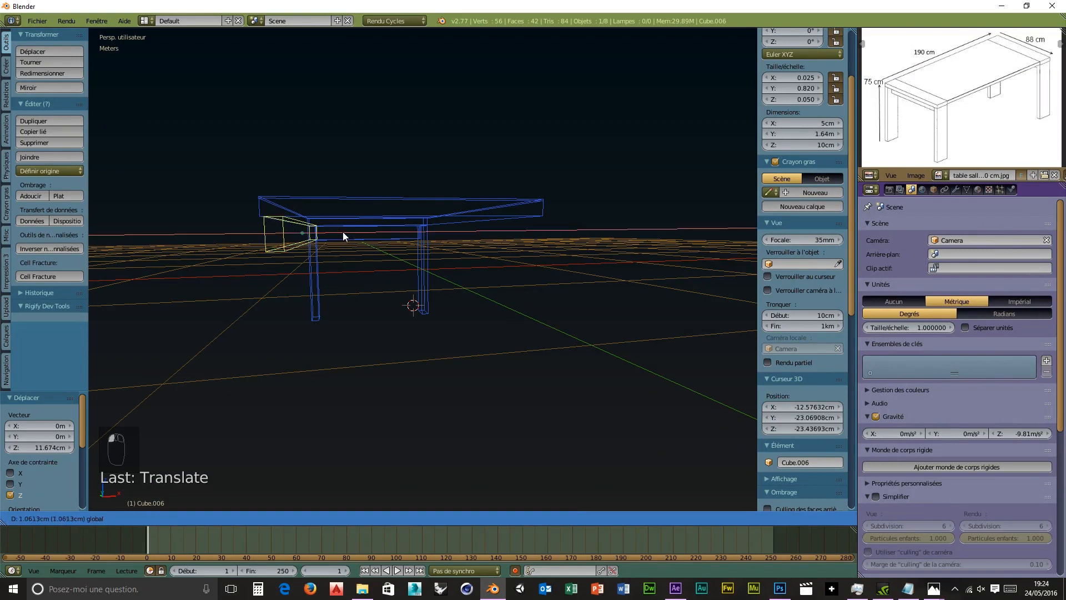
key(x)
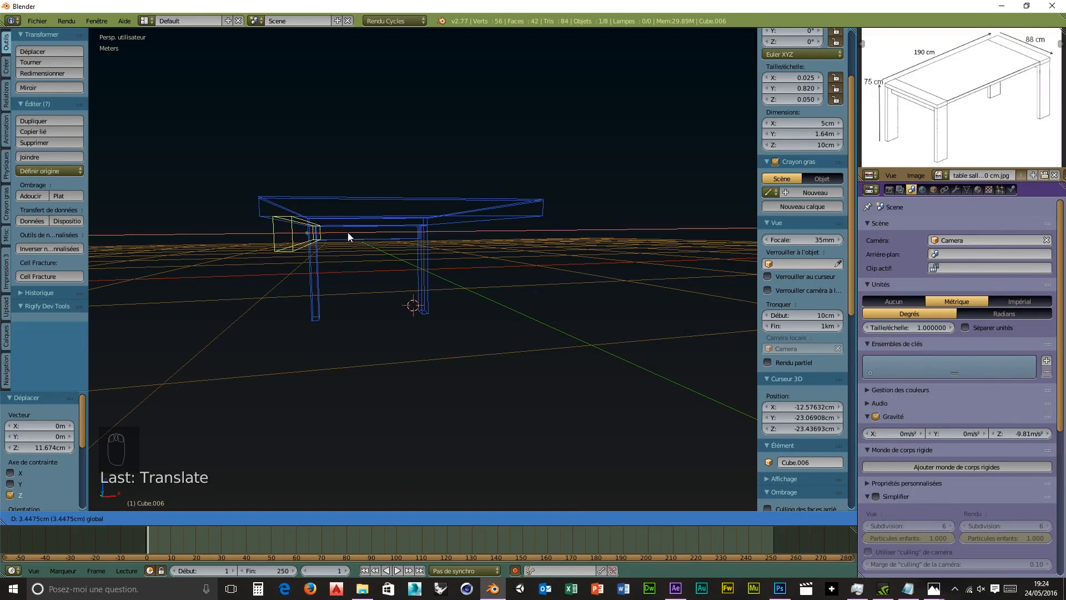
click(348, 233)
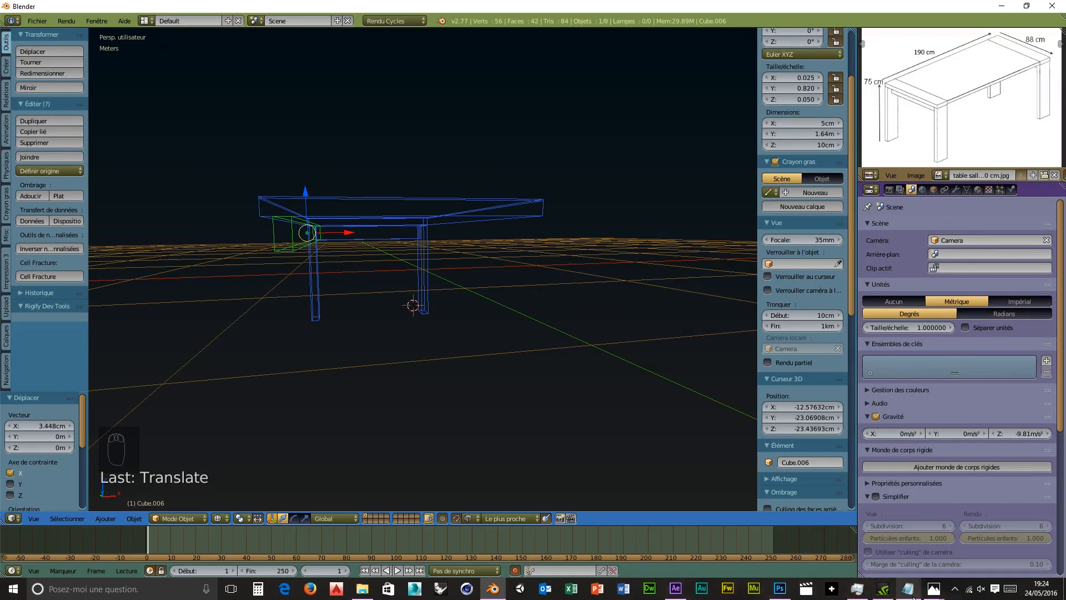
Step: Switch to the reference photo, examine how the crossbars meet the table leg, and return to Blender
mouse_move(934, 590)
click(967, 539)
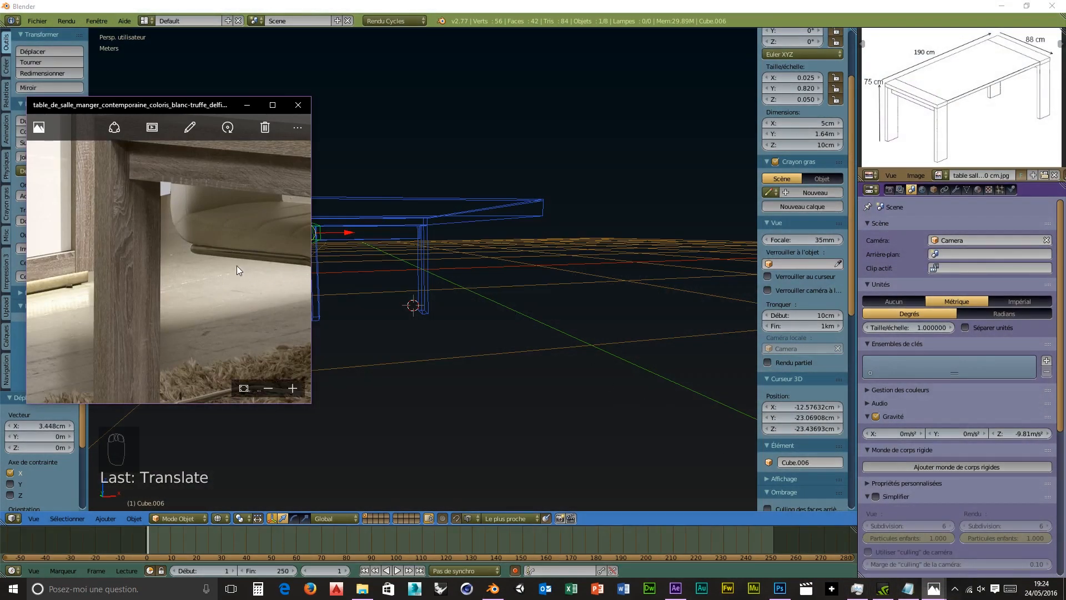
drag(238, 261, 111, 311)
drag(253, 244, 152, 272)
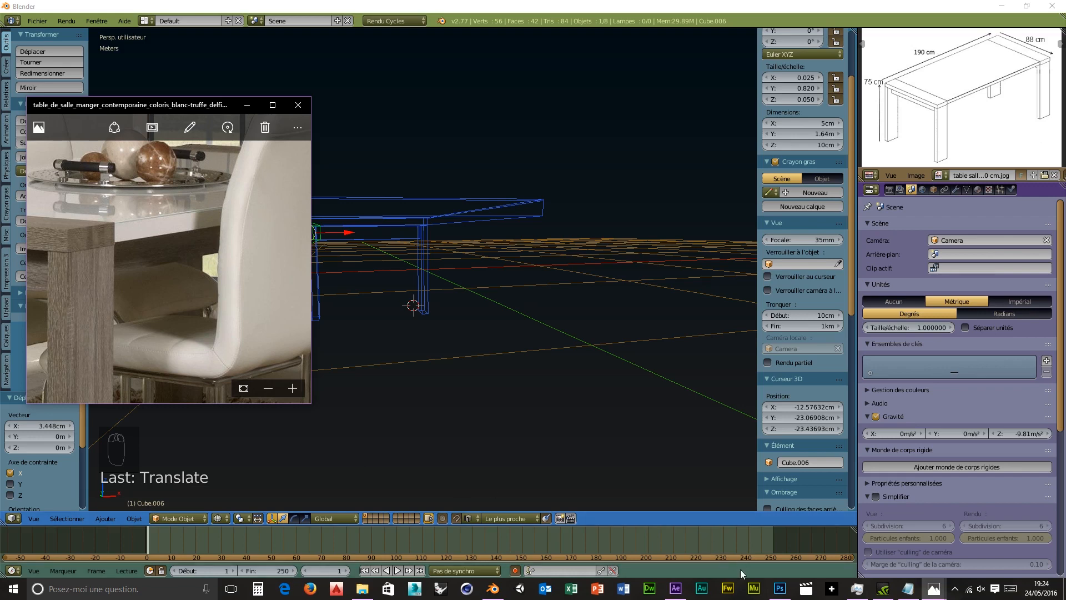
mouse_move(935, 593)
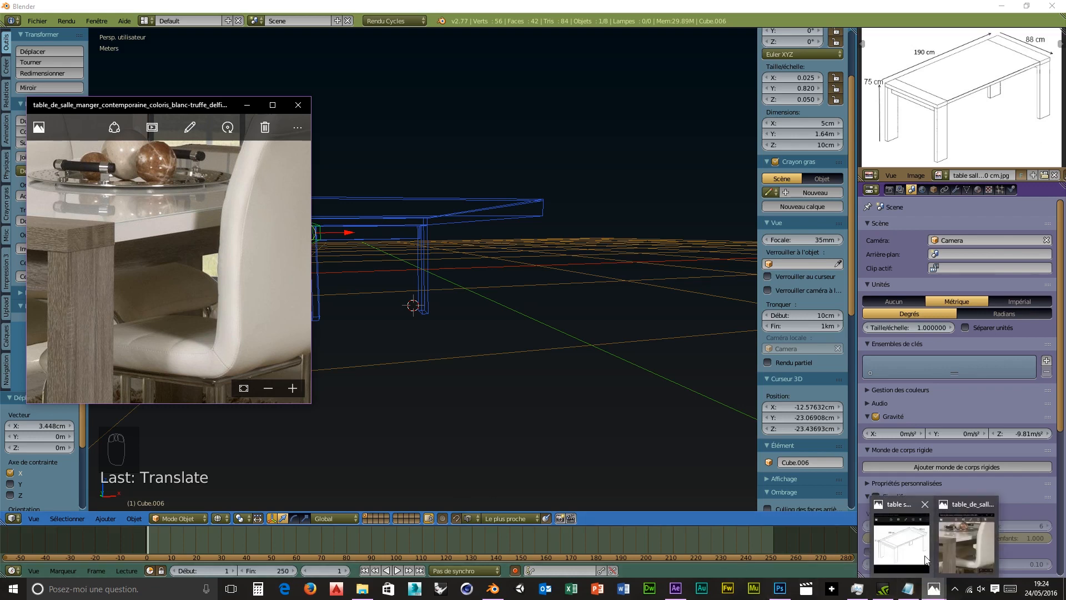
click(493, 589)
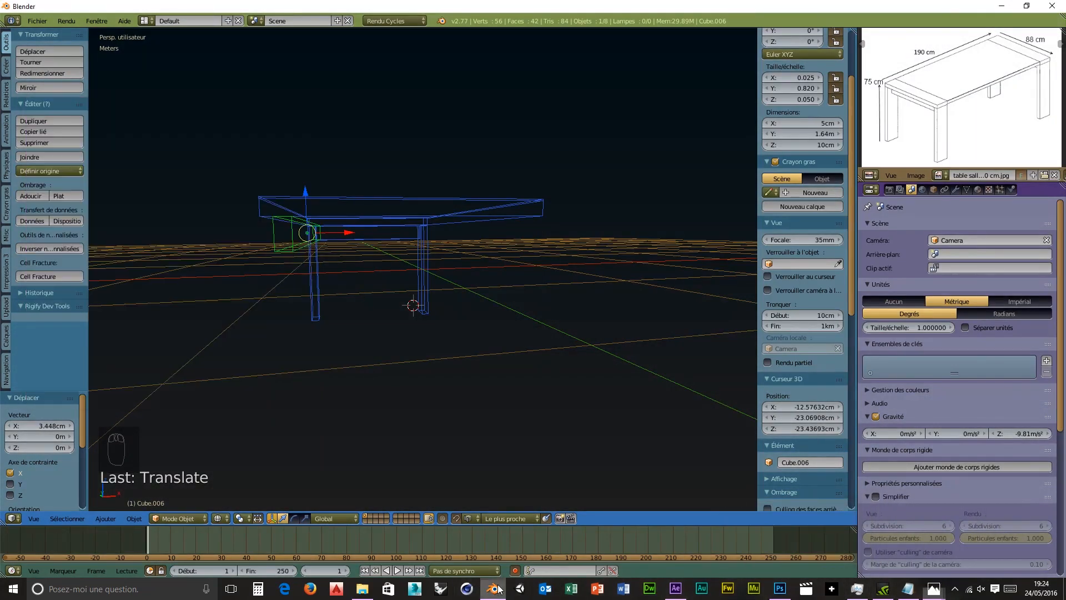
Step: Fine-tune the side rail's X position behind the leg, finishing with a shift of about 1.9 cm along negative X
drag(329, 377, 334, 385)
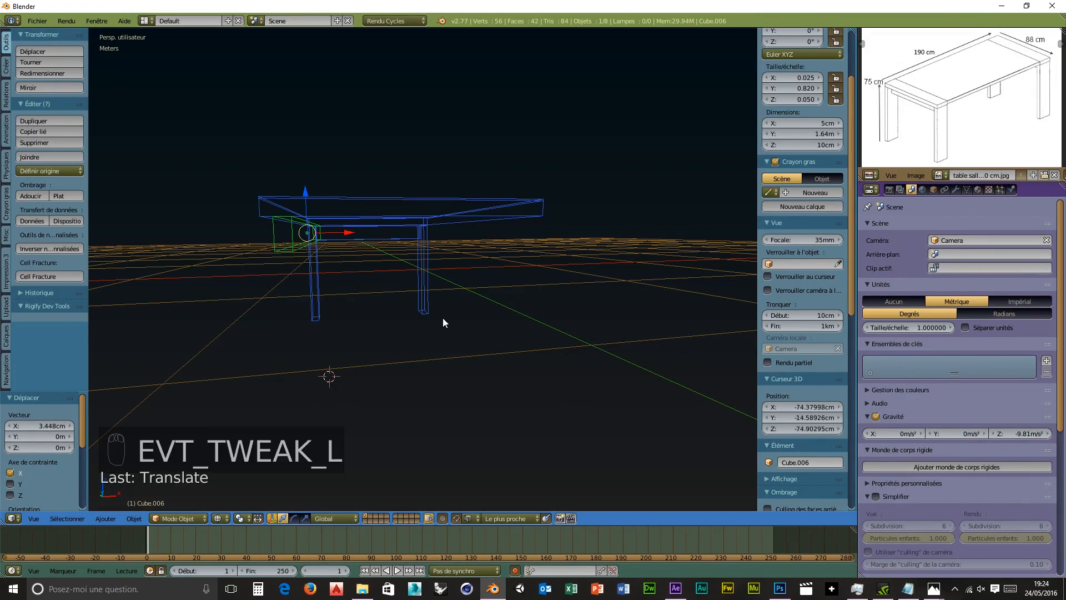
mouse_move(442, 318)
middle_down()
mouse_move(459, 329)
mouse_move(445, 321)
middle_up()
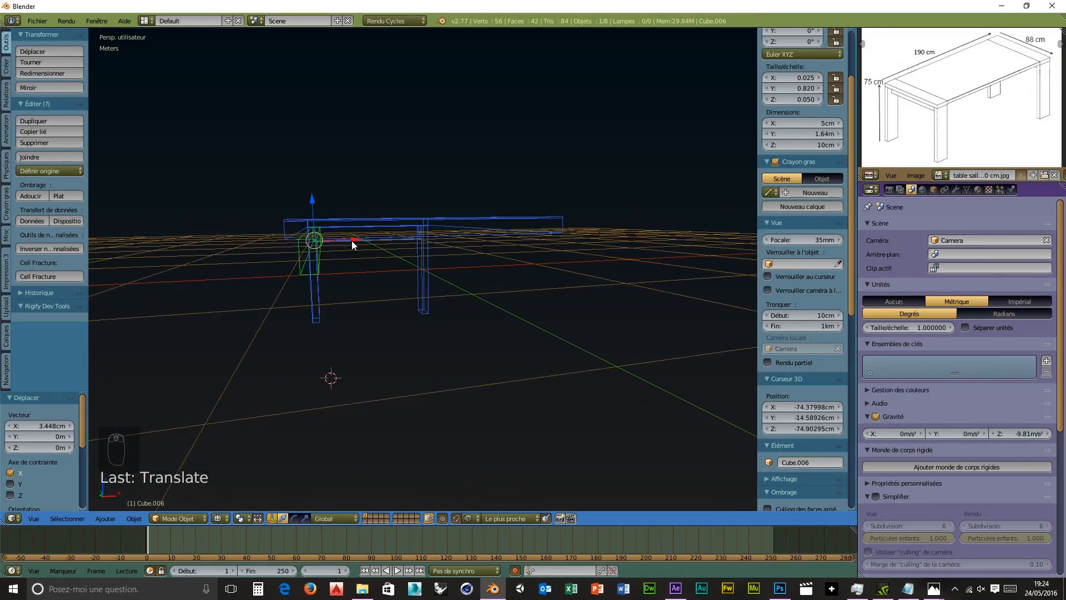
drag(351, 241, 357, 243)
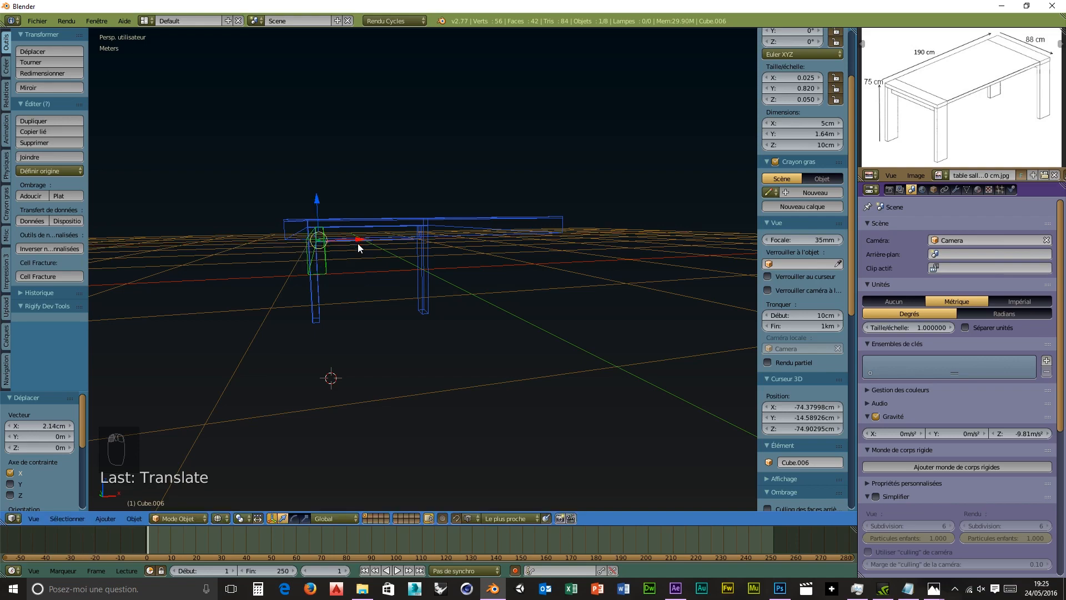
middle_drag(358, 243, 437, 314)
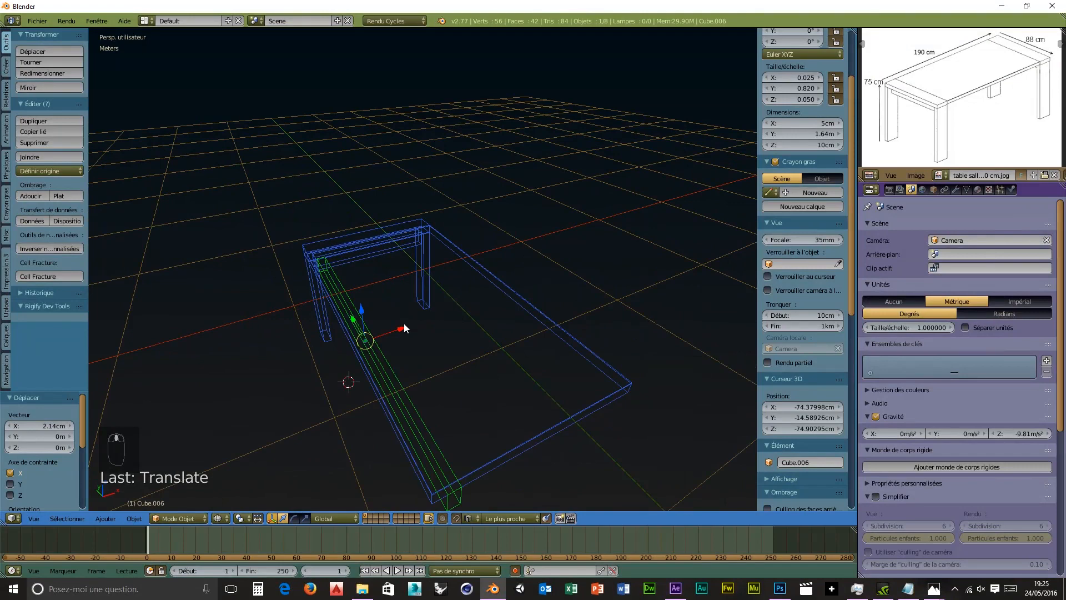
mouse_move(400, 329)
mouse_down()
mouse_move(326, 319)
mouse_move(399, 329)
mouse_up()
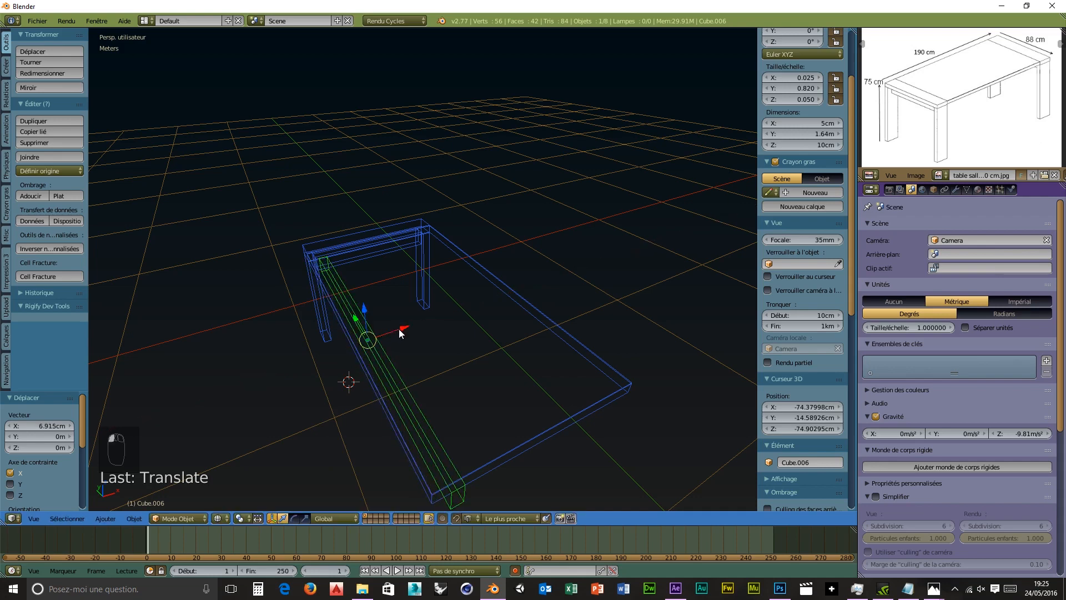
middle_drag(398, 329, 313, 382)
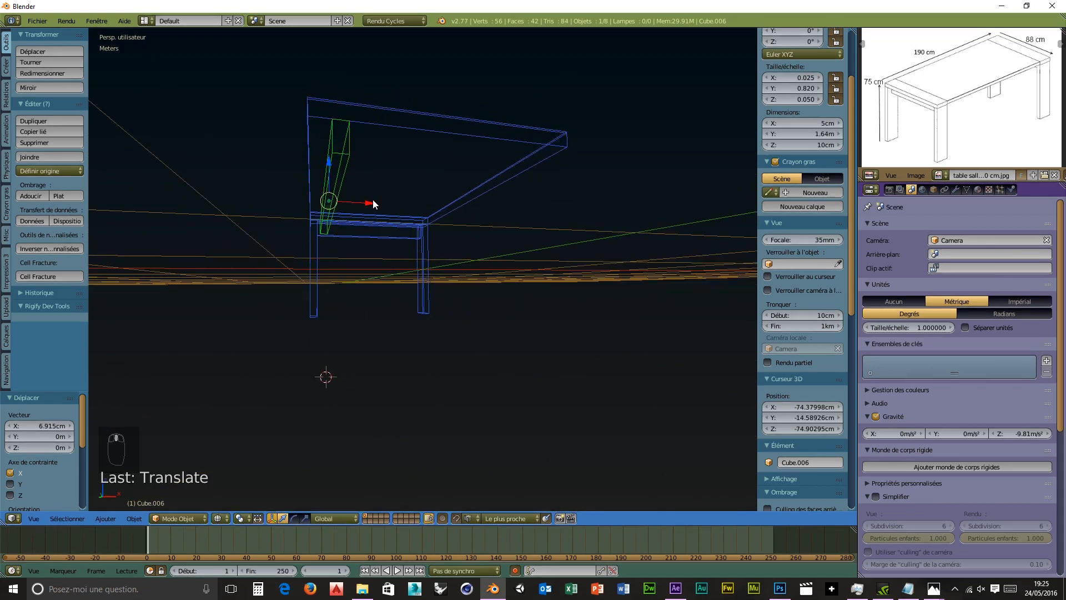
drag(372, 202, 315, 261)
middle_drag(426, 348, 427, 362)
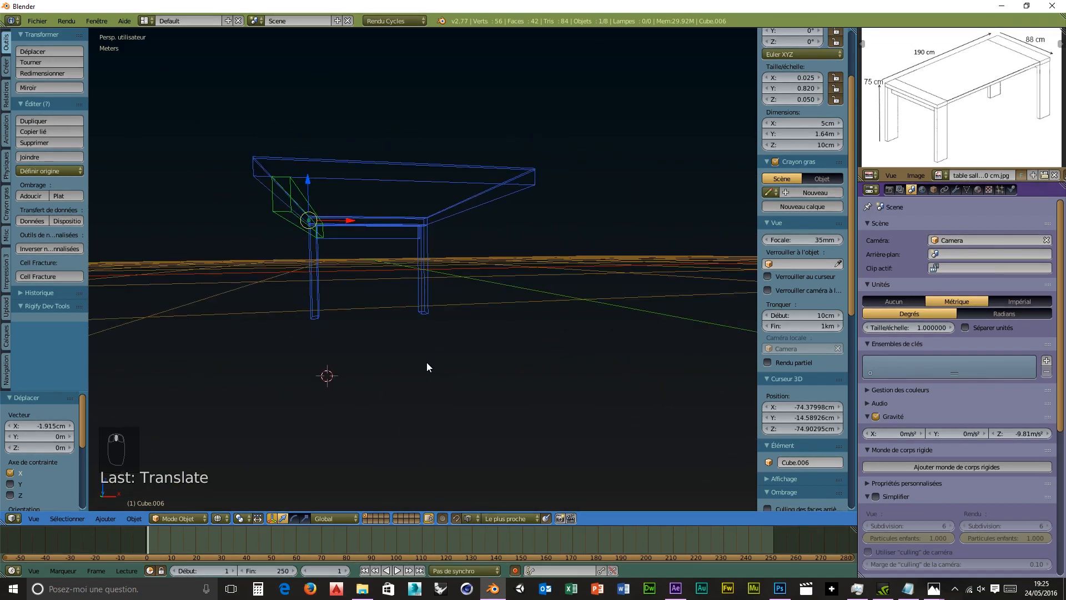
Step: Duplicate the side rail and place the copy 73 cm along X, at the opposite leg
key(shift+d)
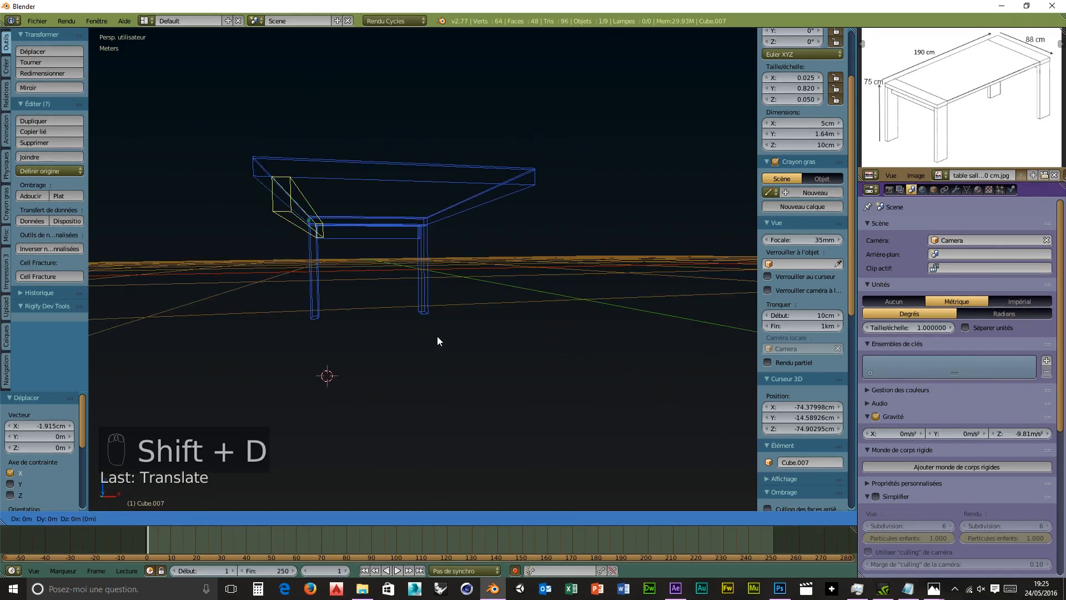
key(x)
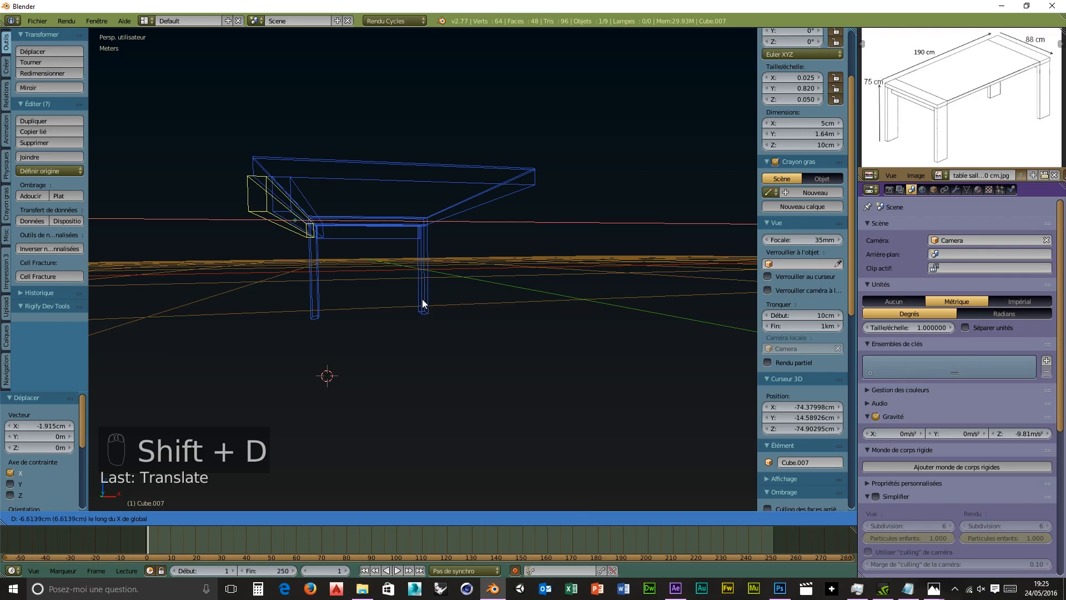
key(ctrl)
click(422, 303)
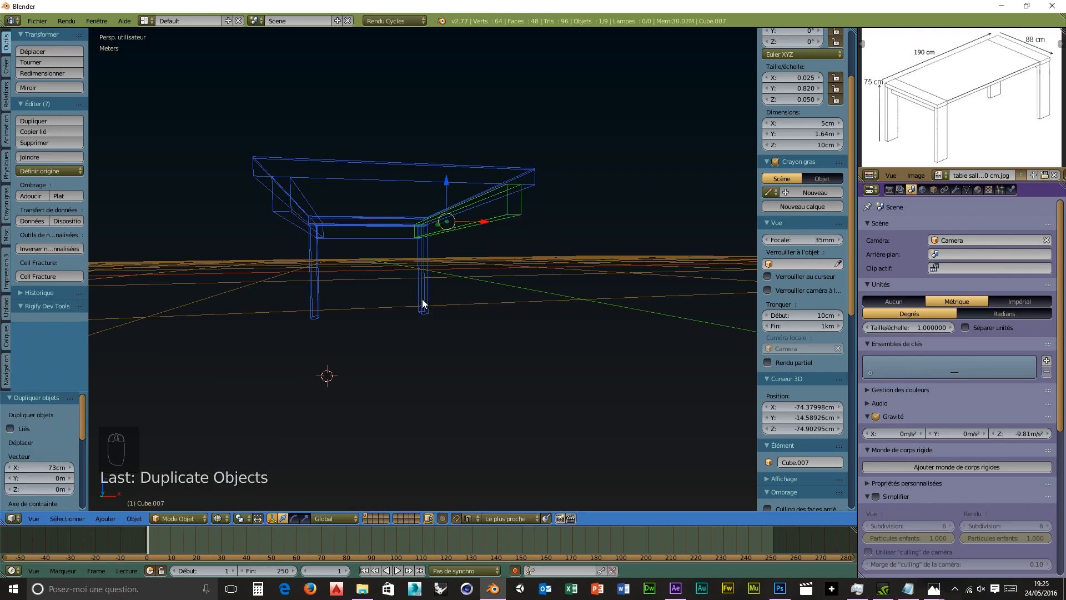
middle_drag(548, 328, 157, 381)
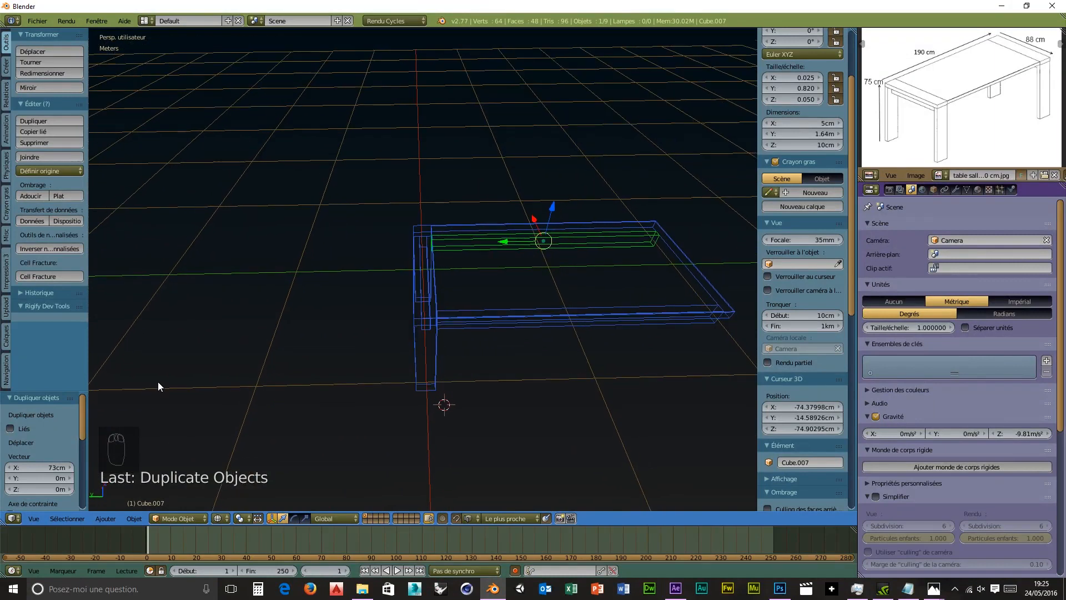
Step: Select the thin 5 mm plate on top of the table and rename it "plaque de verre"
right_click(647, 226)
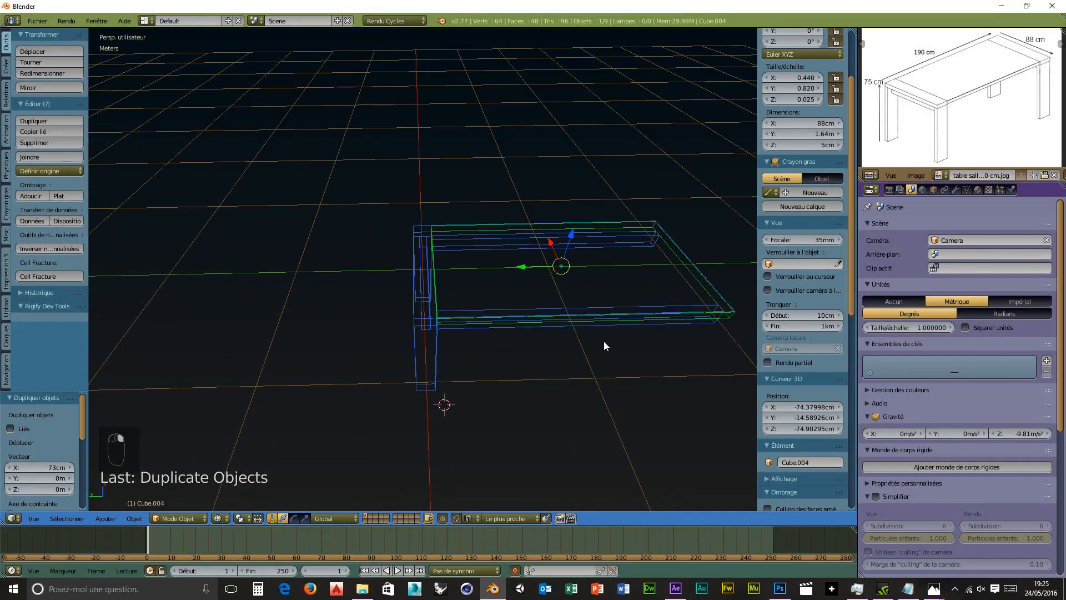
middle_drag(604, 341, 590, 314)
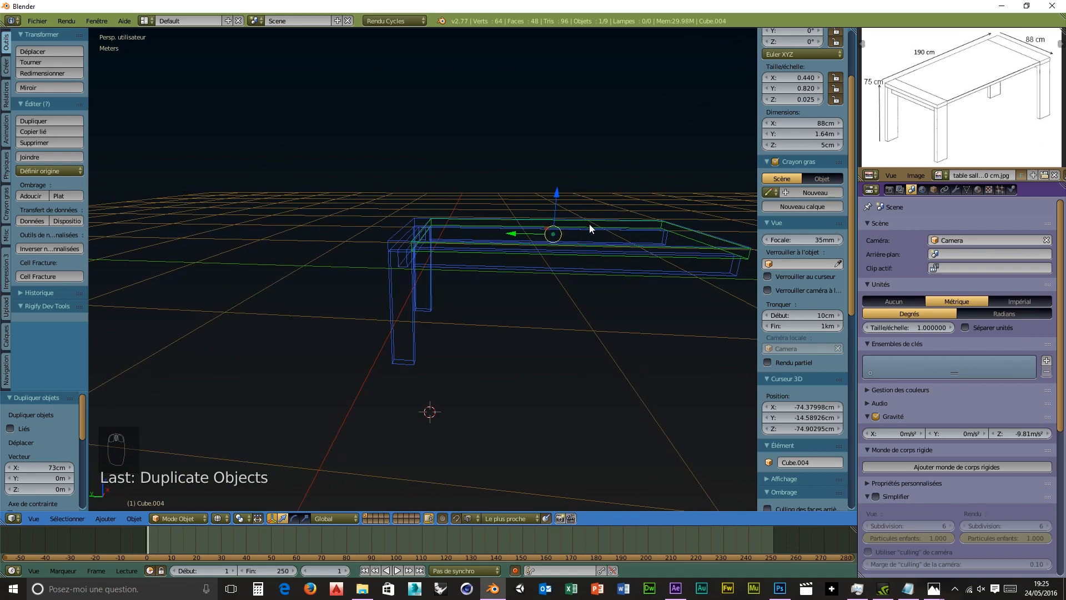
right_click(608, 217)
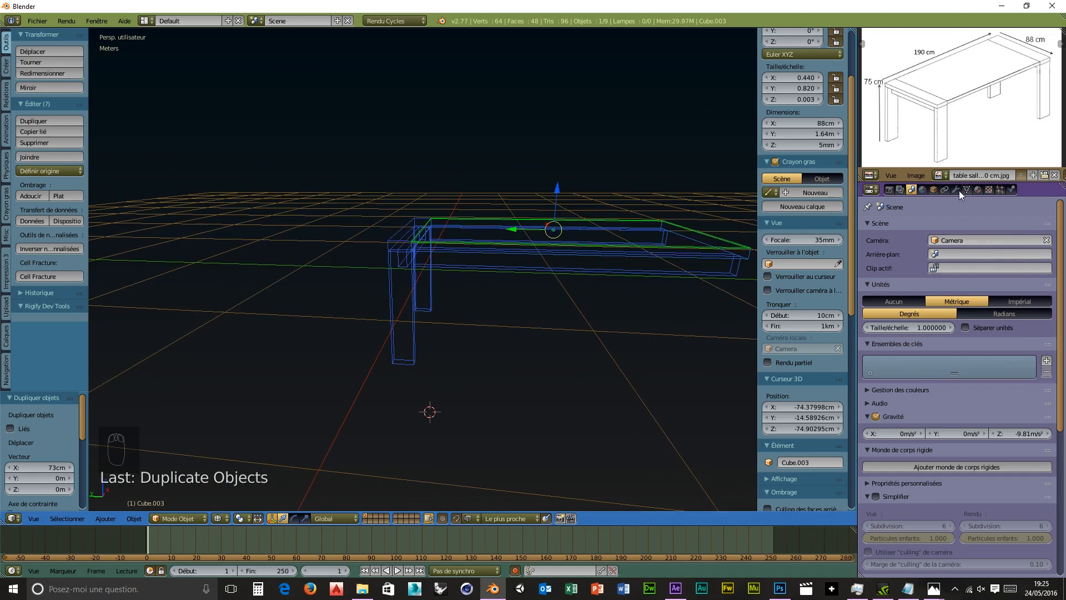
click(934, 189)
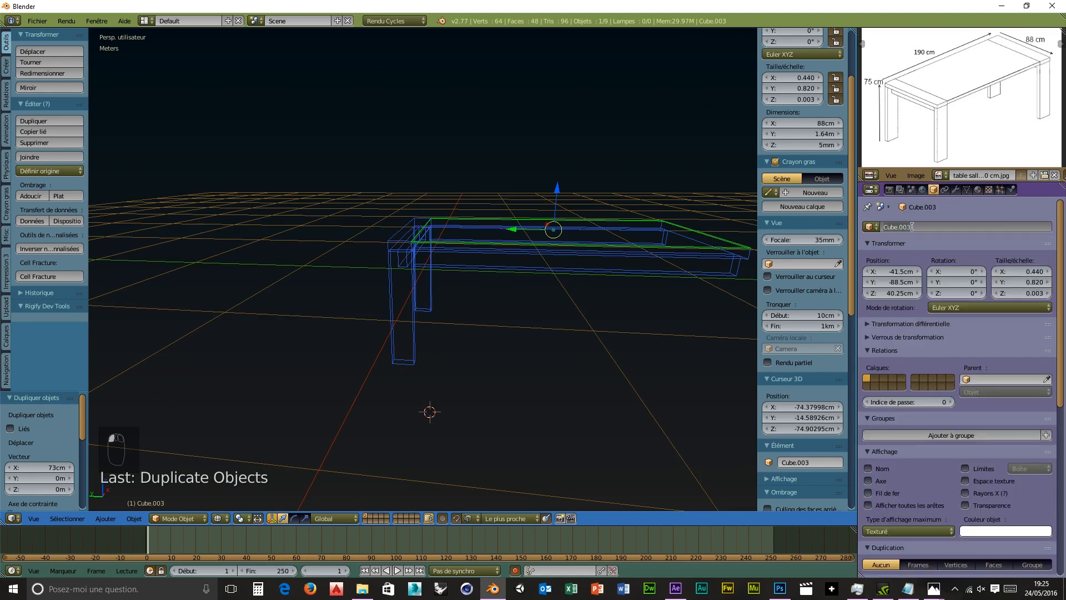
text(plaque de verre)
key(Return)
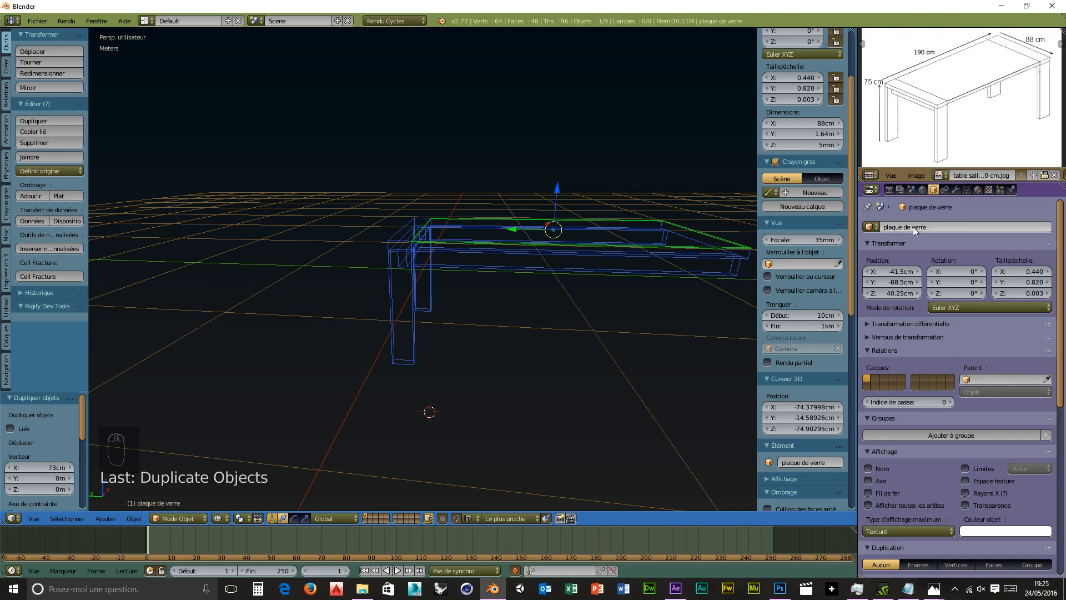
Step: Give the glass plate a new material and set its surface shader to BSDF verre
click(976, 190)
click(889, 263)
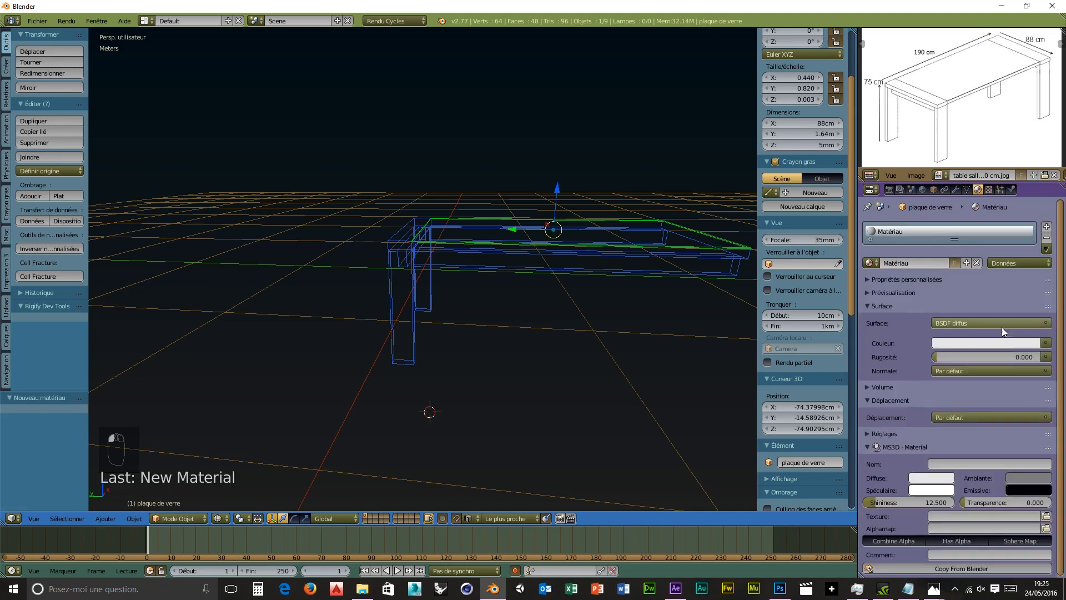
click(1031, 323)
click(910, 144)
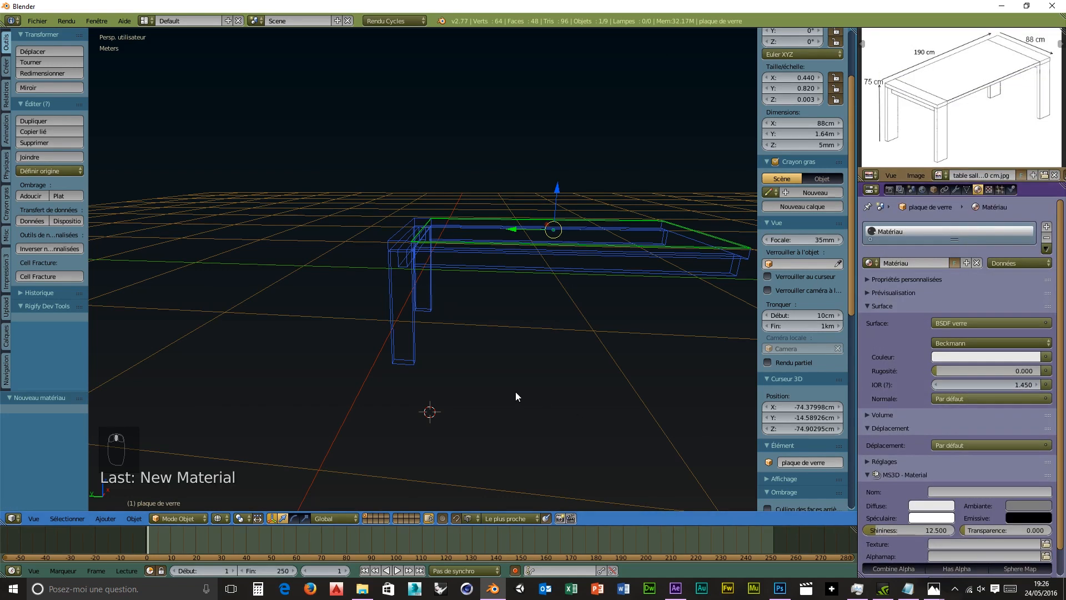
mouse_move(517, 392)
middle_down()
mouse_move(526, 419)
mouse_move(554, 399)
mouse_move(535, 400)
middle_up()
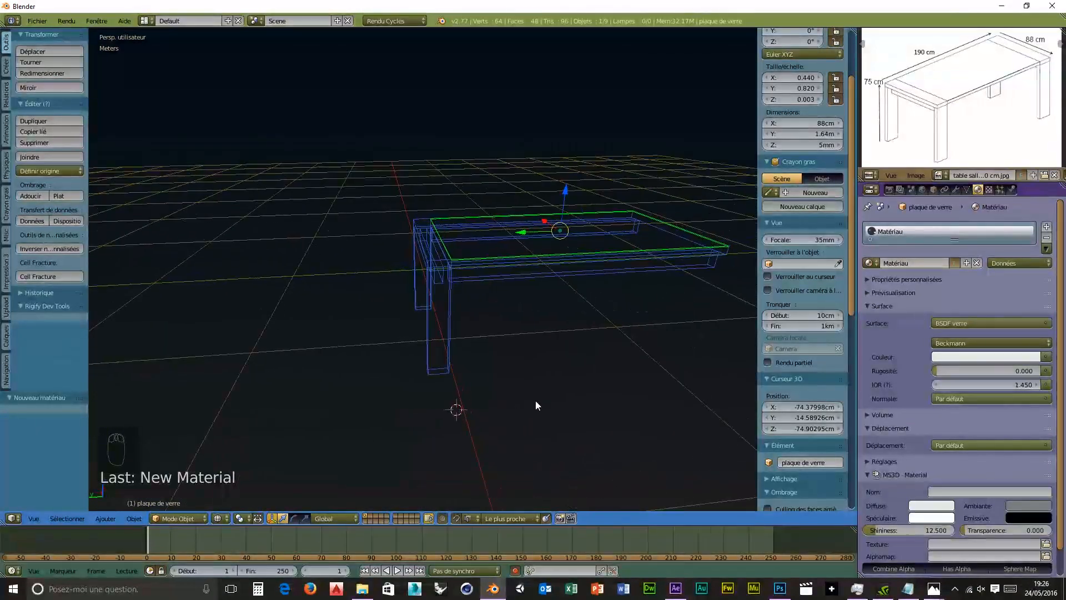
middle_drag(502, 300, 449, 295)
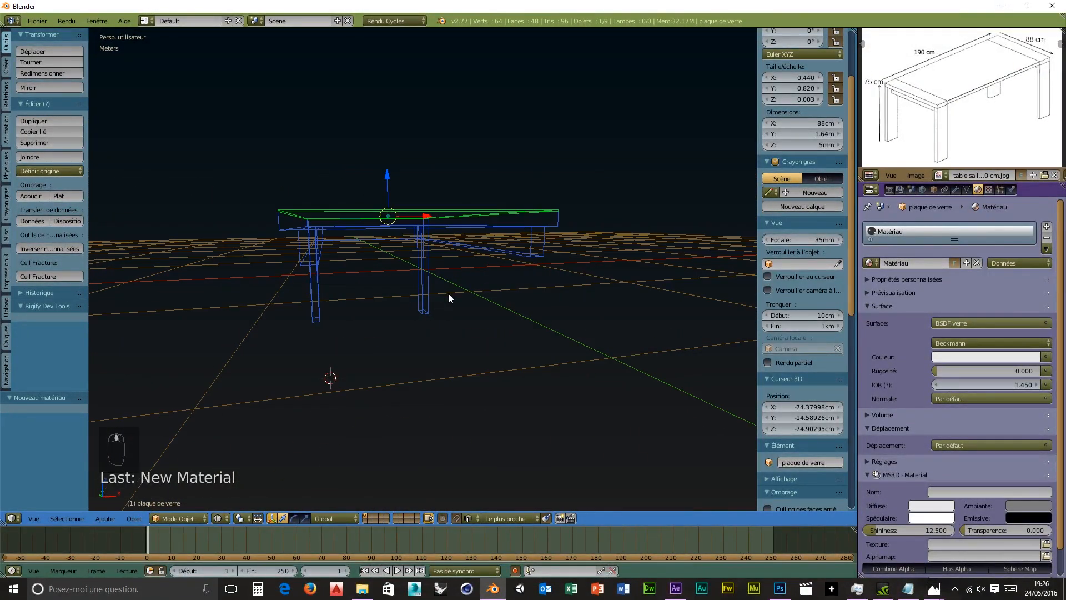
Step: Select the 5 cm thick tabletop slab beneath the glass plate and check its finish in the reference photo
right_click(332, 227)
right_click(279, 225)
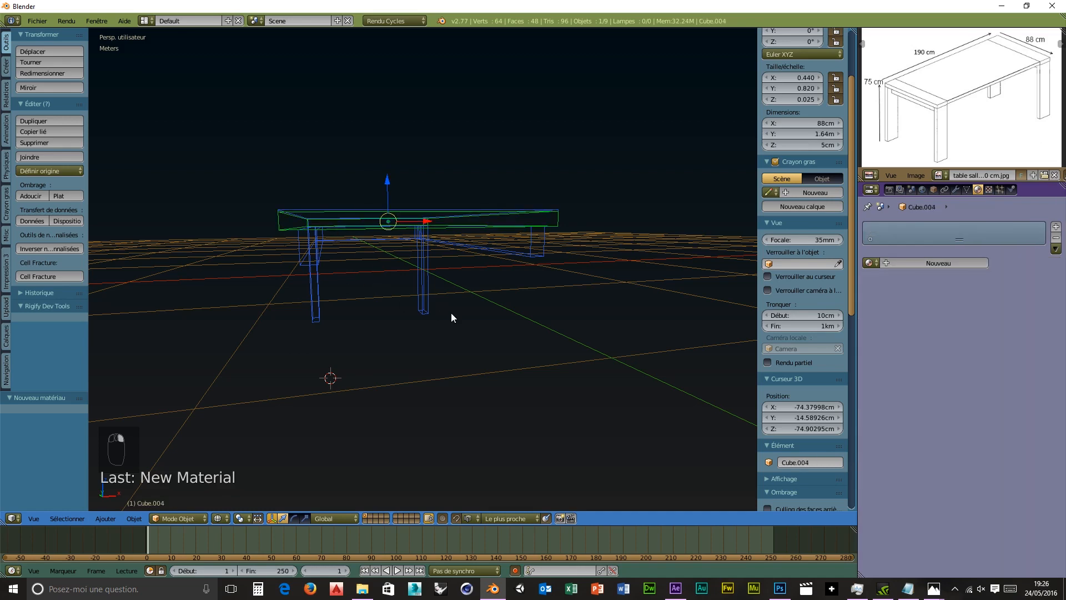
middle_drag(451, 312, 540, 338)
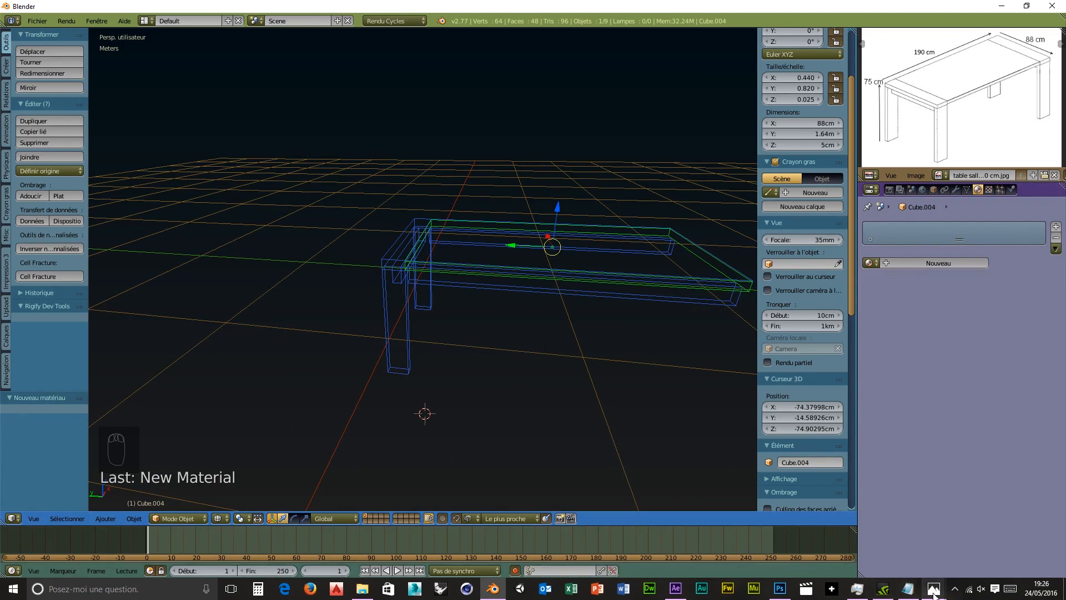
mouse_move(934, 592)
click(955, 551)
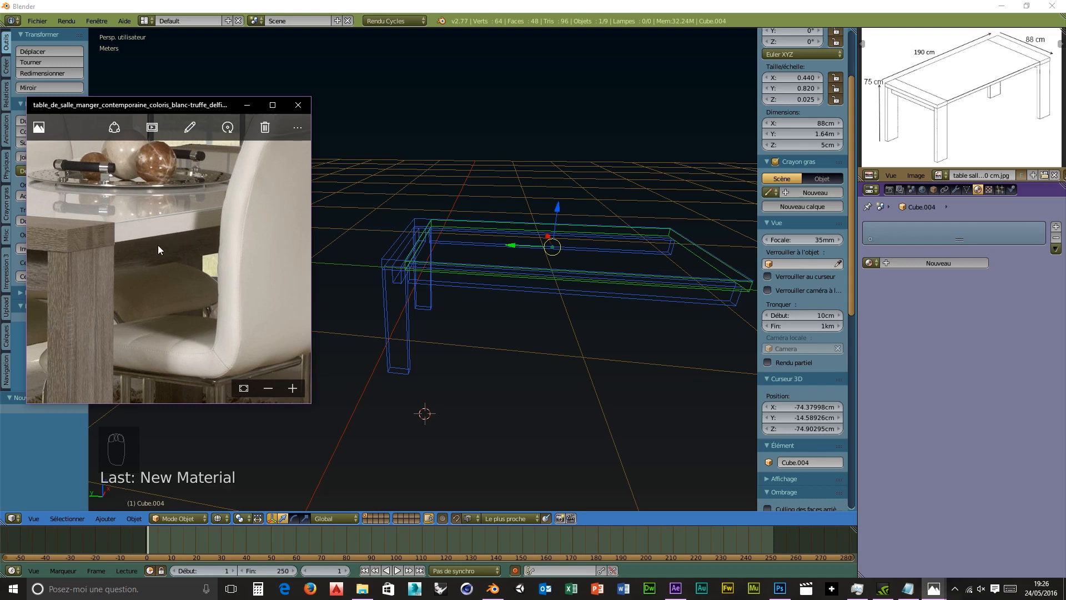
drag(155, 248, 195, 278)
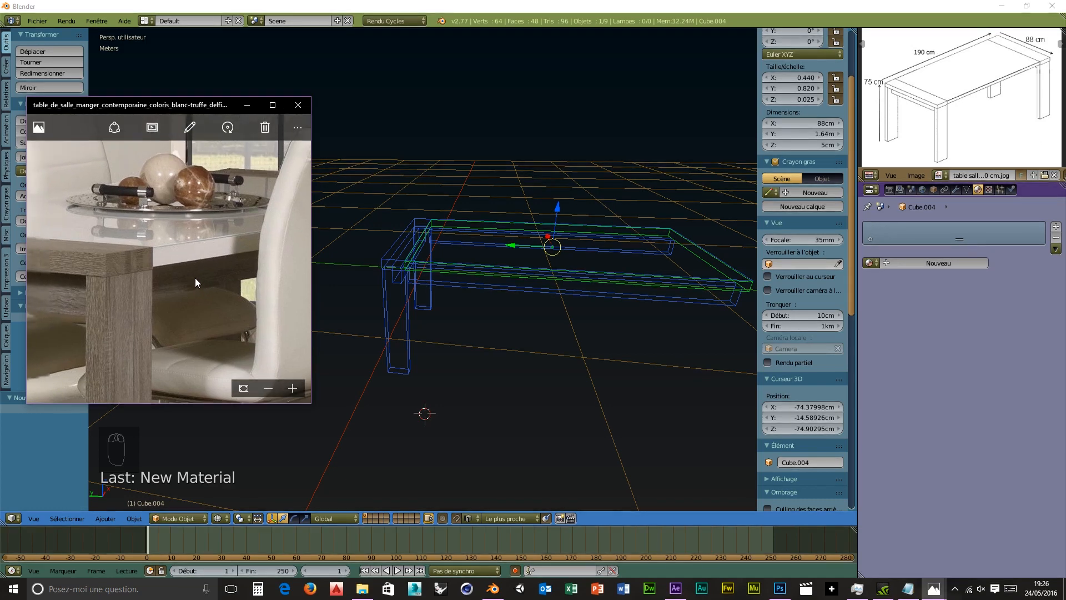
scroll(219, 286, down, 1)
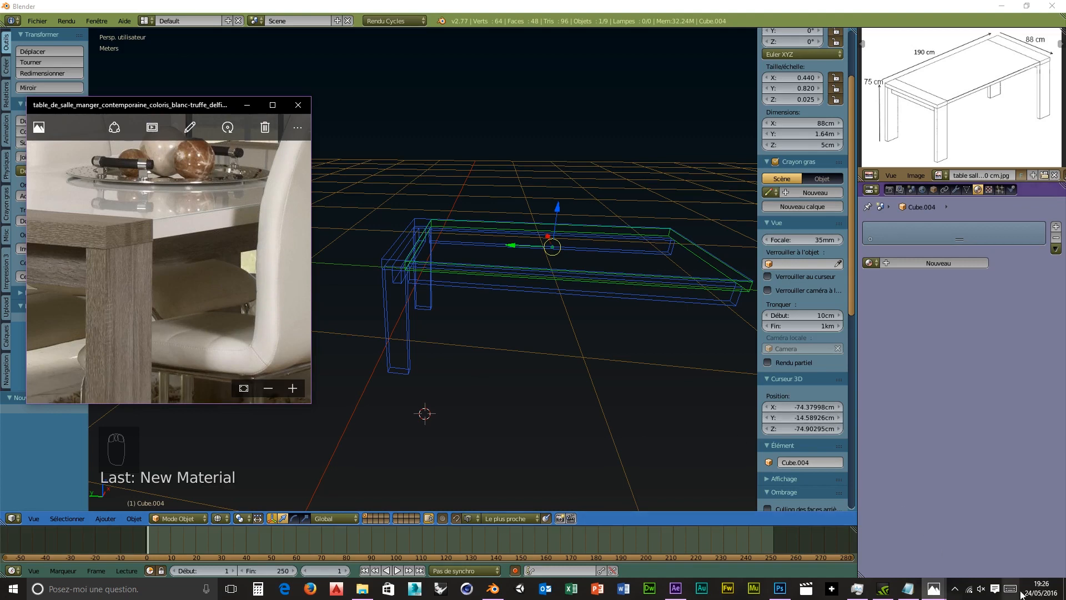
Step: Give the tabletop slab a new material and open a node editor beside the 3D view to show its nodes
click(494, 589)
click(894, 266)
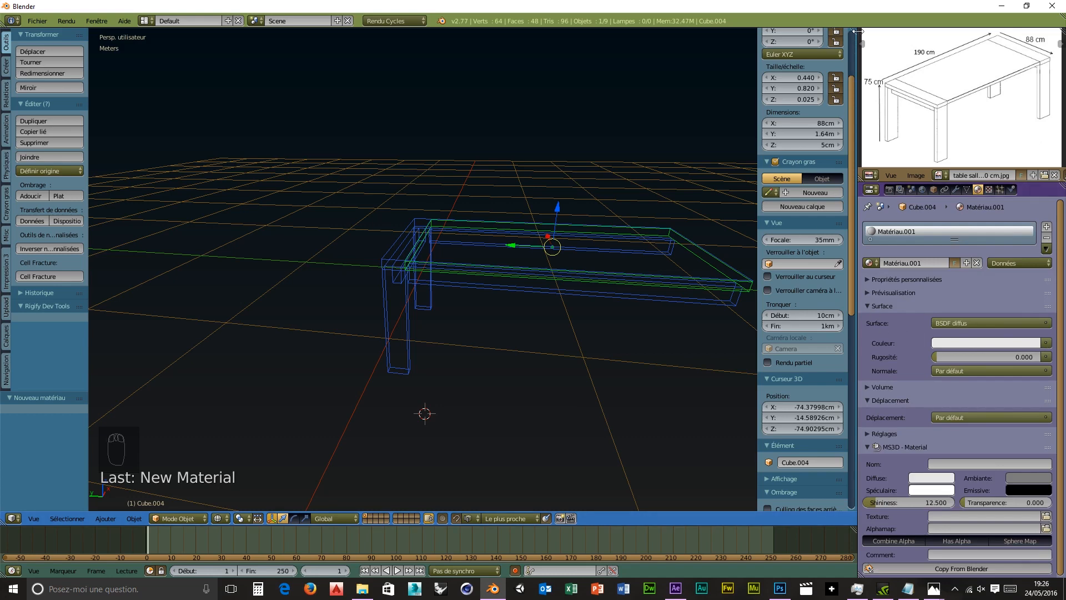
drag(857, 31, 632, 31)
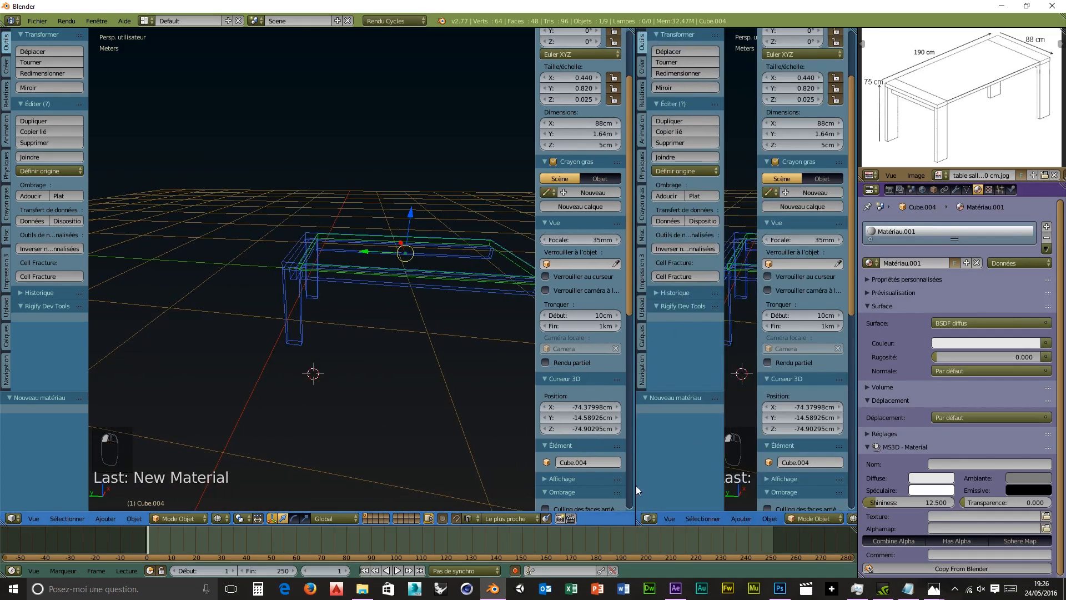
click(650, 518)
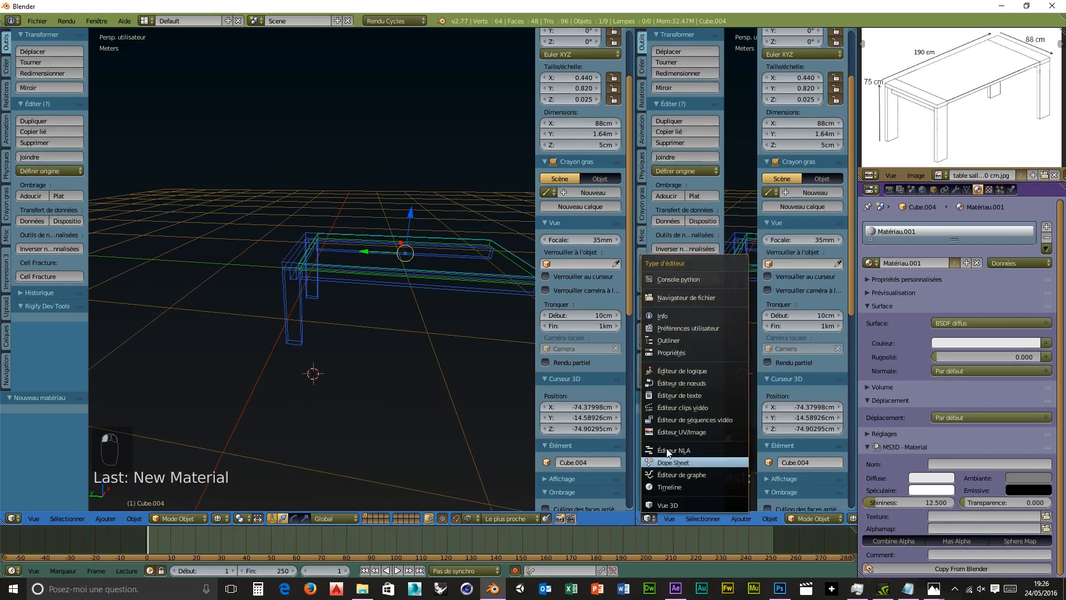
click(685, 382)
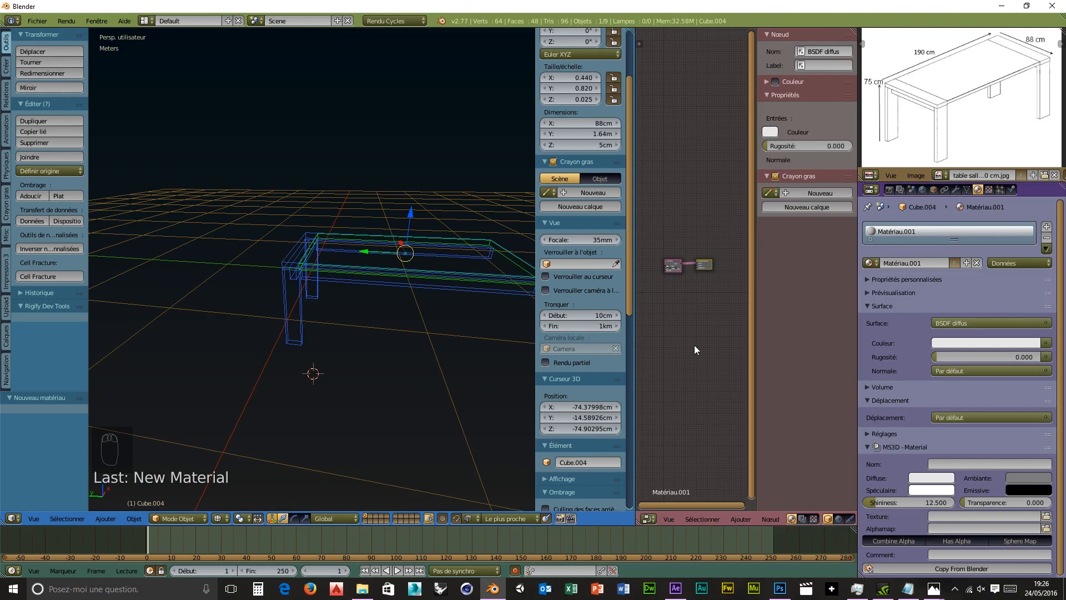
key(n)
scroll(738, 347, up, 3)
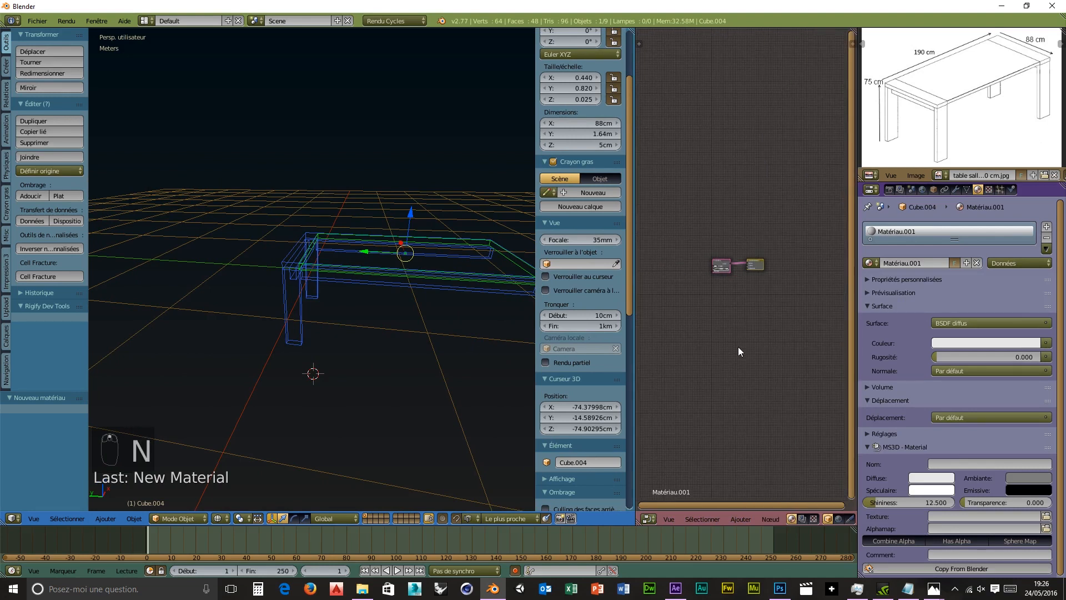
scroll(718, 352, up, 2)
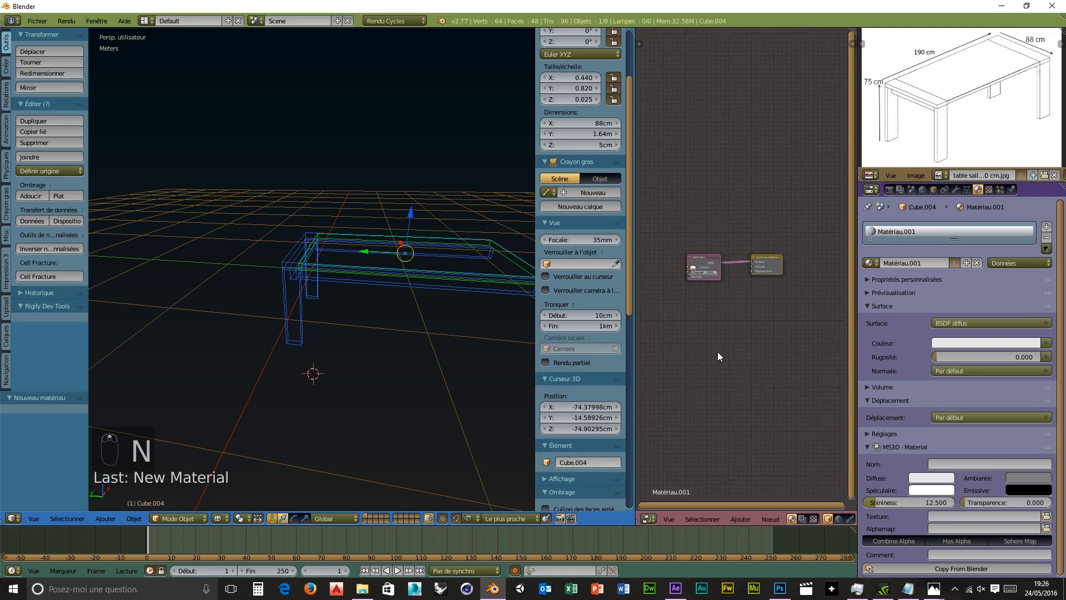
Step: Move the material output node away and insert a mix shader between the BSDF diffus node and the output
drag(767, 257, 810, 322)
key(shift+a)
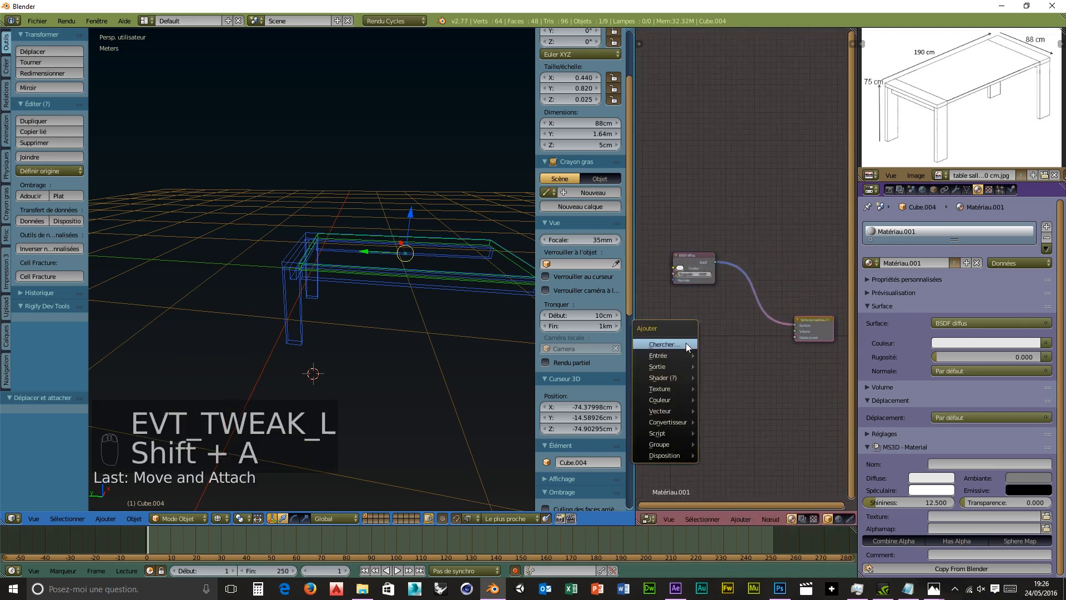
mouse_move(675, 376)
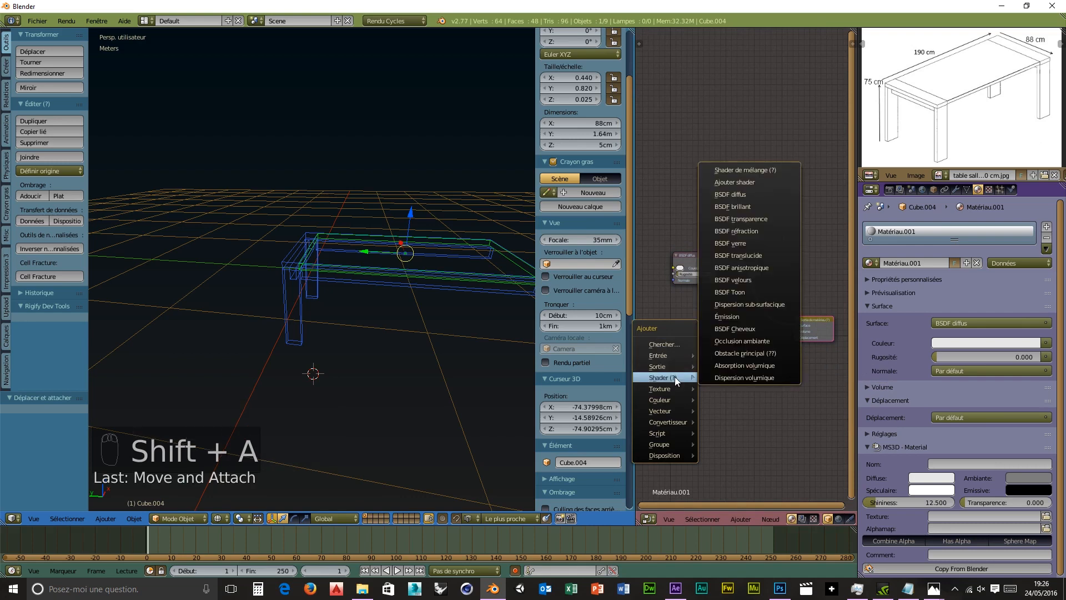
click(757, 171)
click(738, 274)
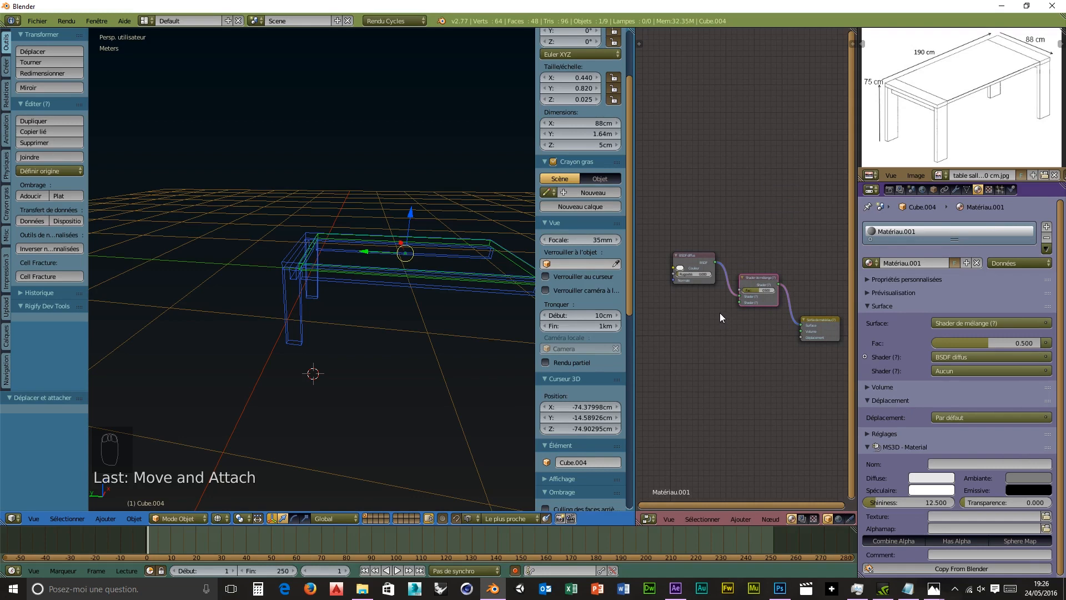
Step: Add a BSDF brillant node below the diffuse one and link it to the mix shader's second shader input
key(shift+a)
mouse_move(718, 313)
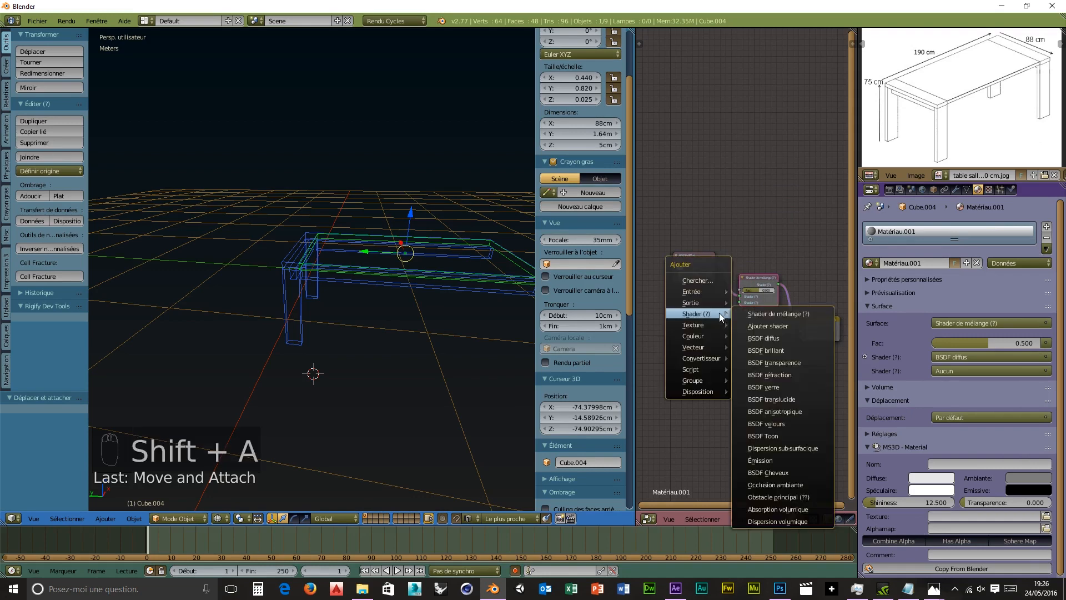
click(769, 347)
click(722, 346)
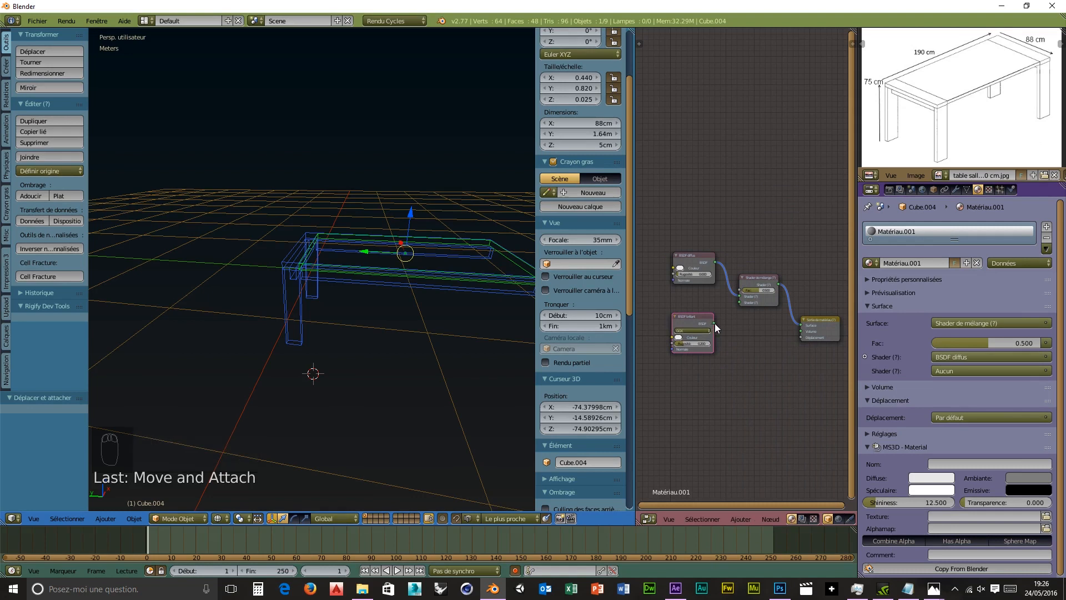
drag(714, 323, 740, 302)
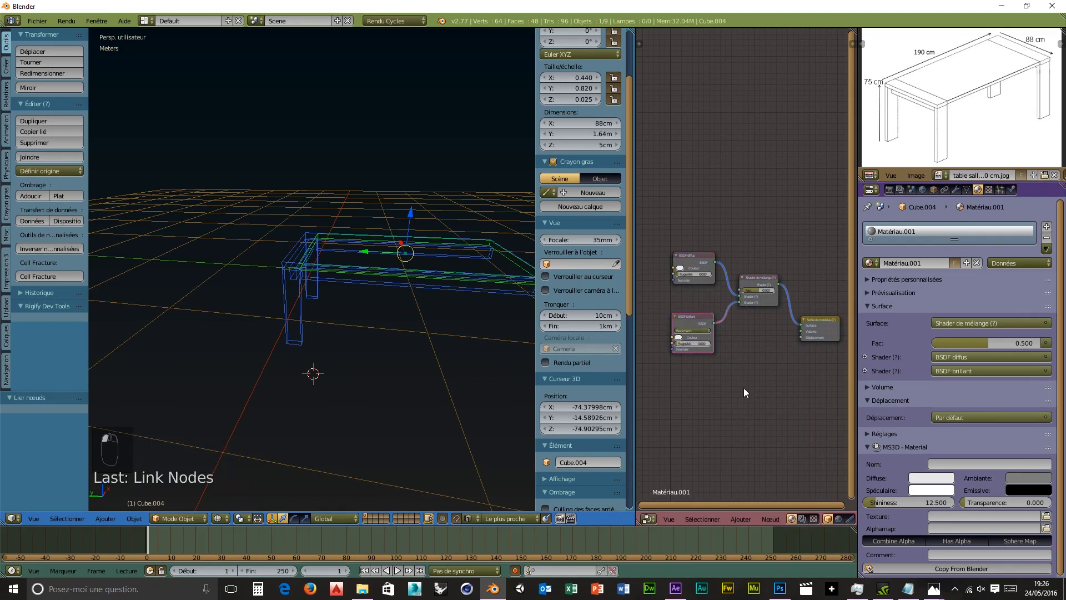
Step: Set the mix shader's factor to 0.2
drag(760, 290, 731, 290)
scroll(775, 345, up, 3)
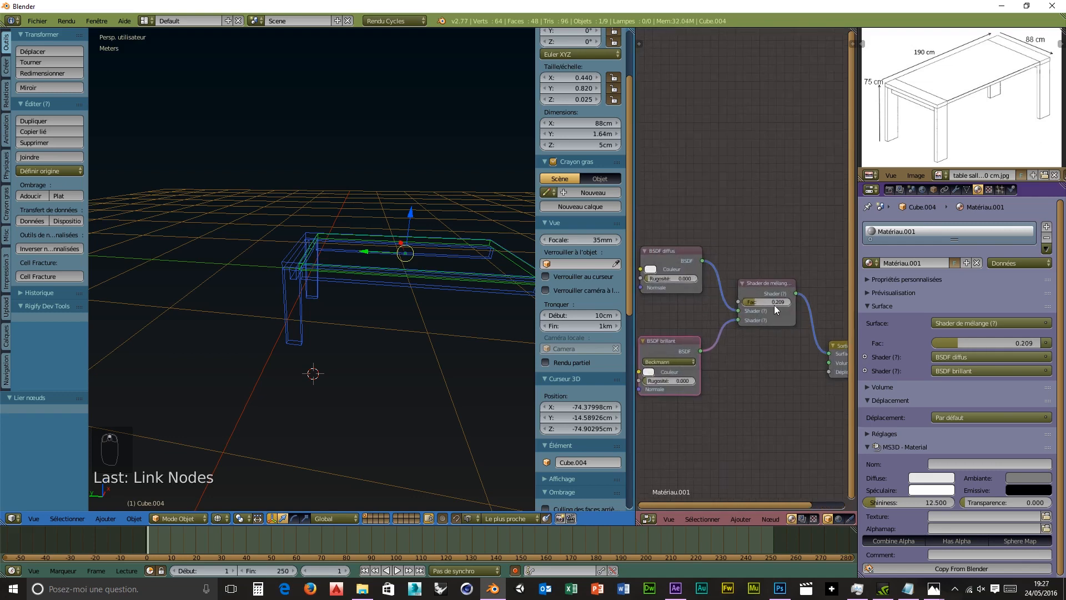
click(772, 303)
text(0)
Step: Examine the wood finish of the table's legs and frame in the enlarged reference photo
middle_drag(391, 316, 464, 292)
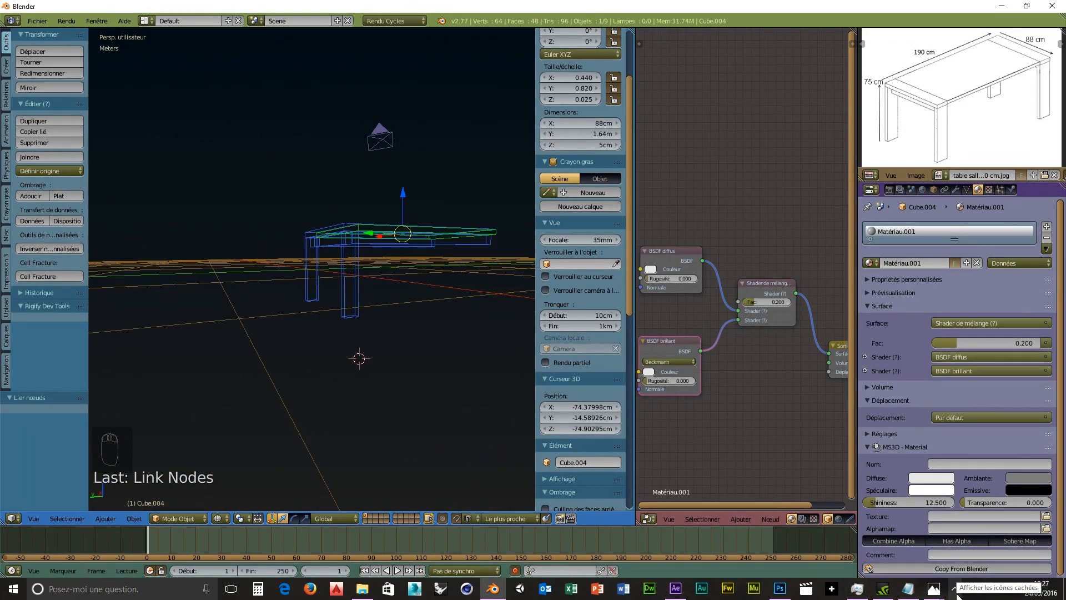
mouse_move(934, 588)
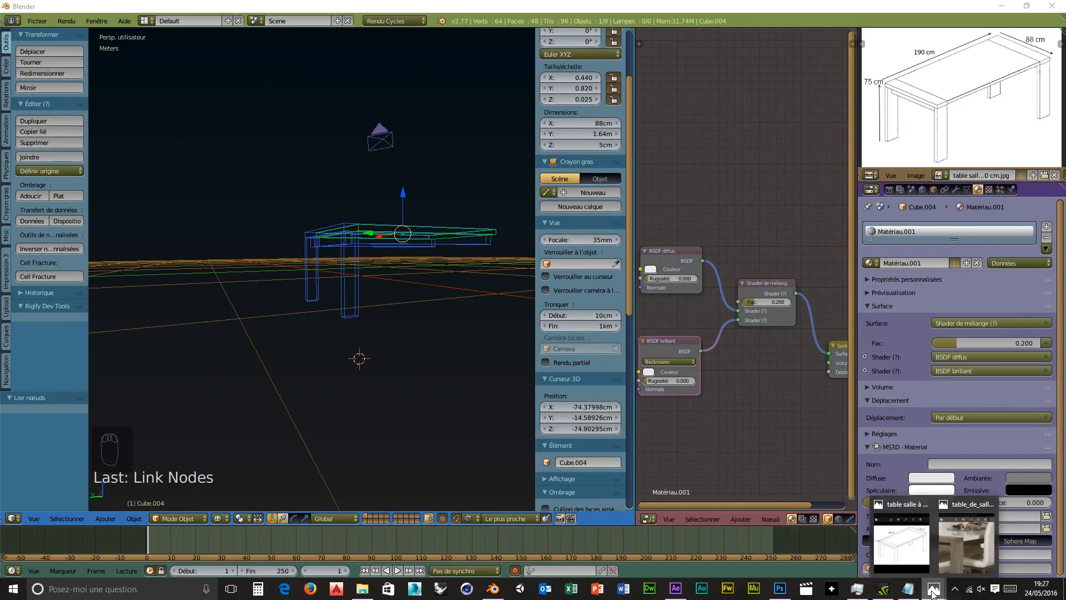
click(955, 541)
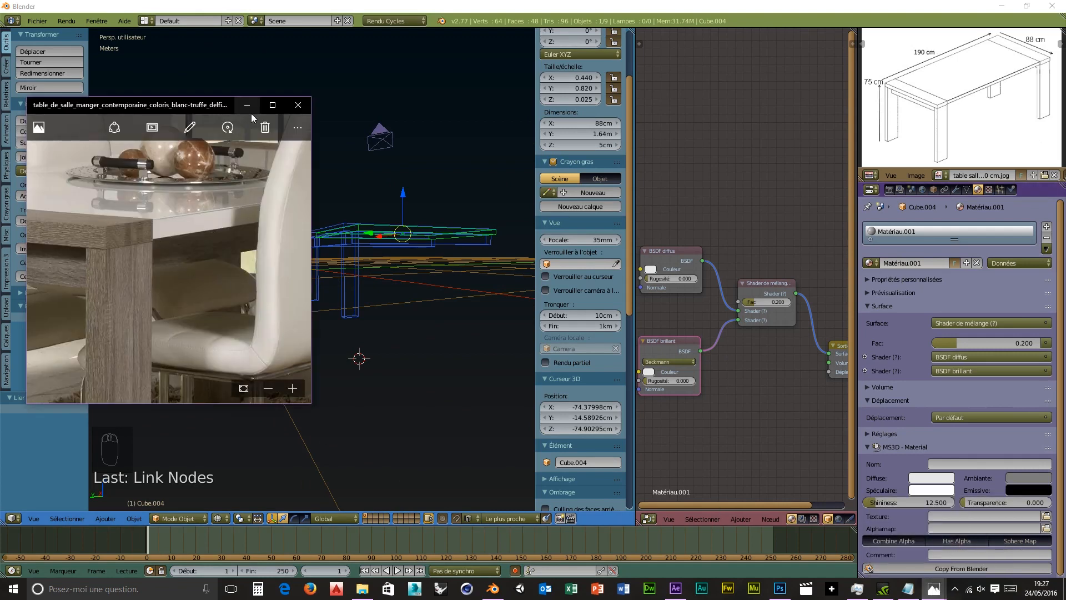
click(273, 105)
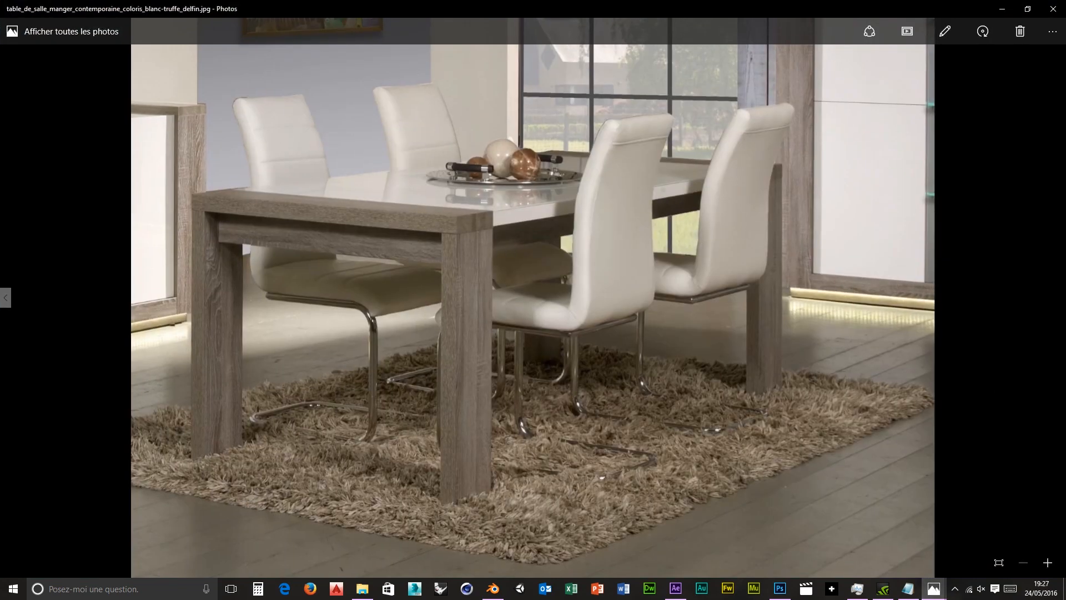
click(1001, 564)
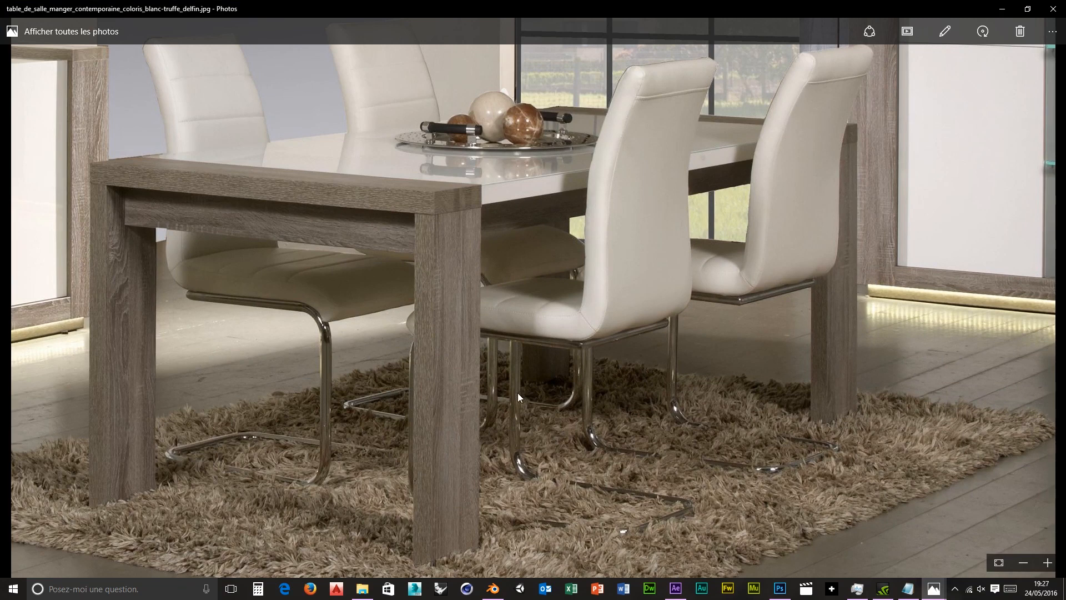
drag(517, 392, 538, 354)
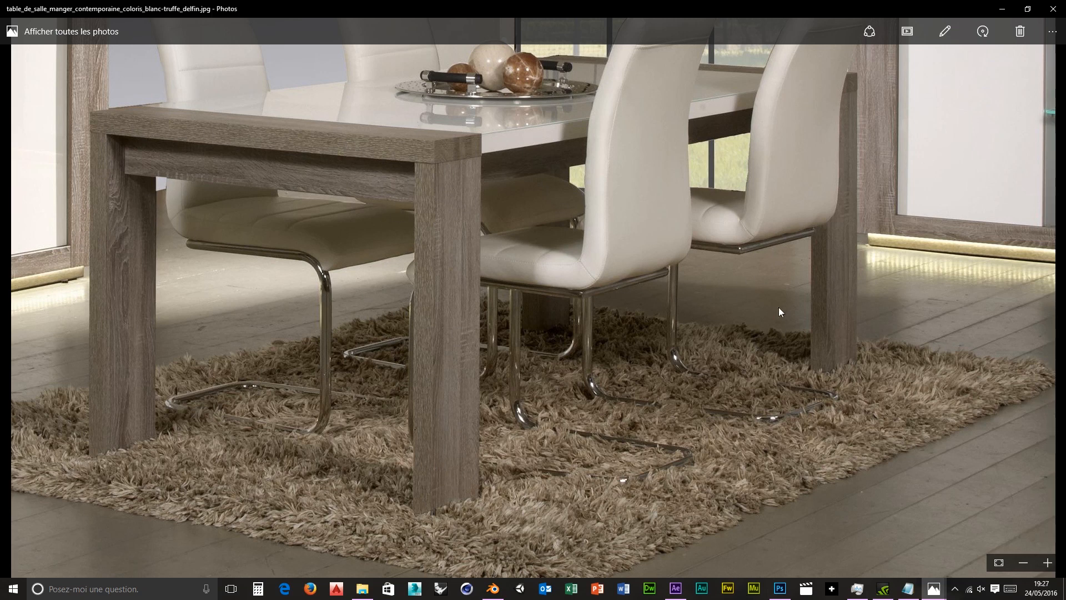
scroll(749, 322, down, 1)
scroll(749, 321, up, 2)
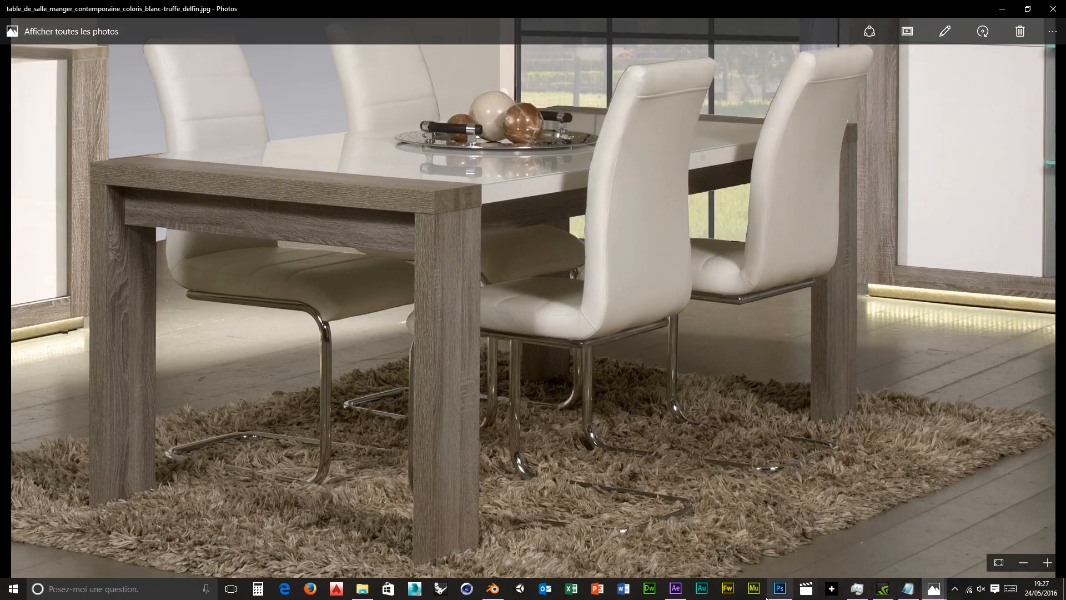
Step: Switch to Firefox and search Google for "texture bois gris"
click(311, 593)
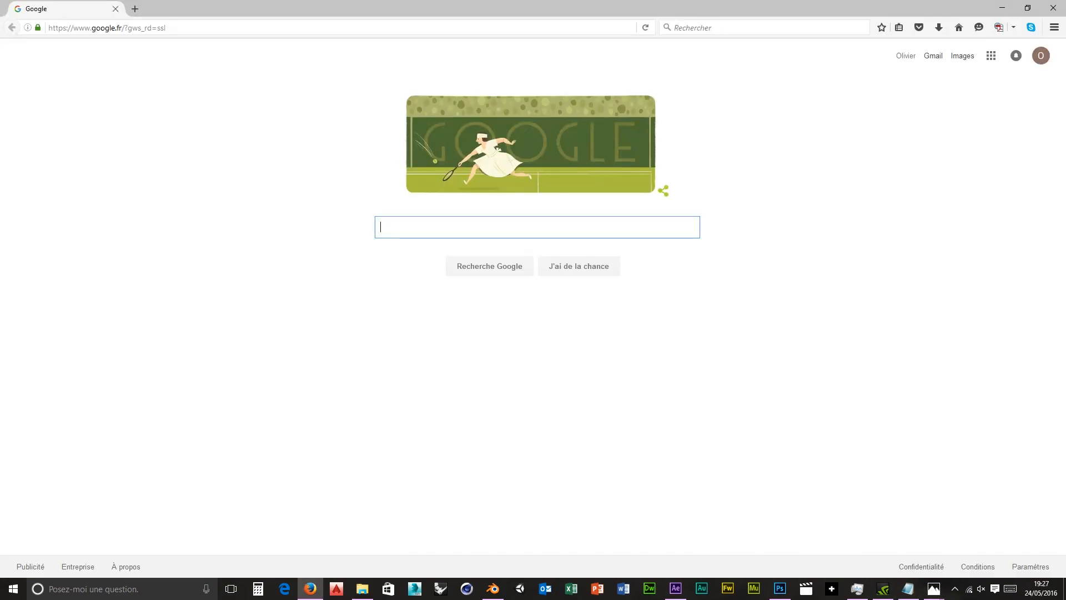
click(674, 28)
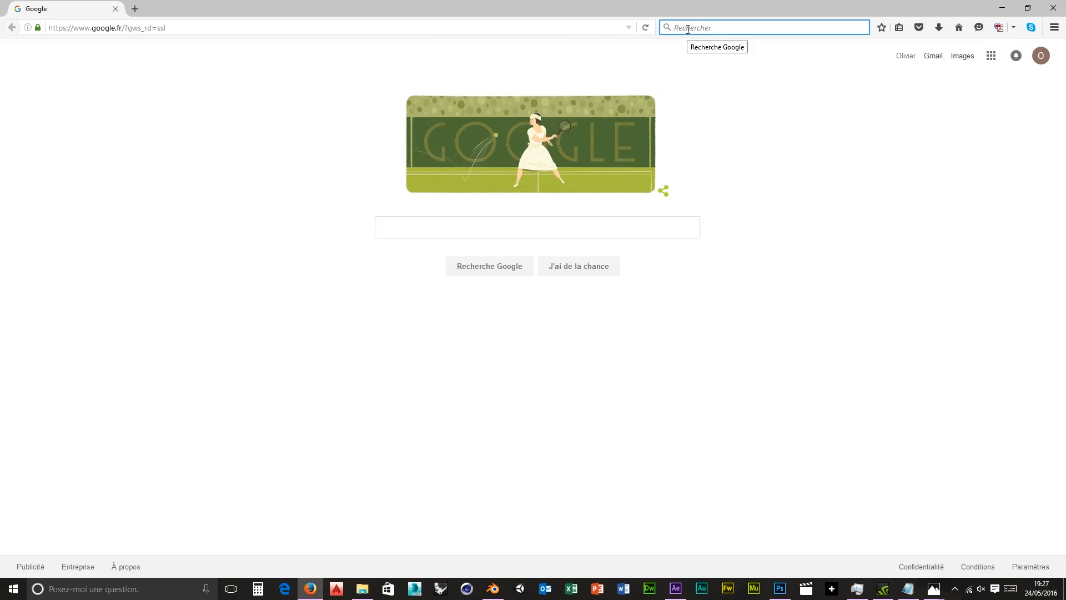
text(texture)
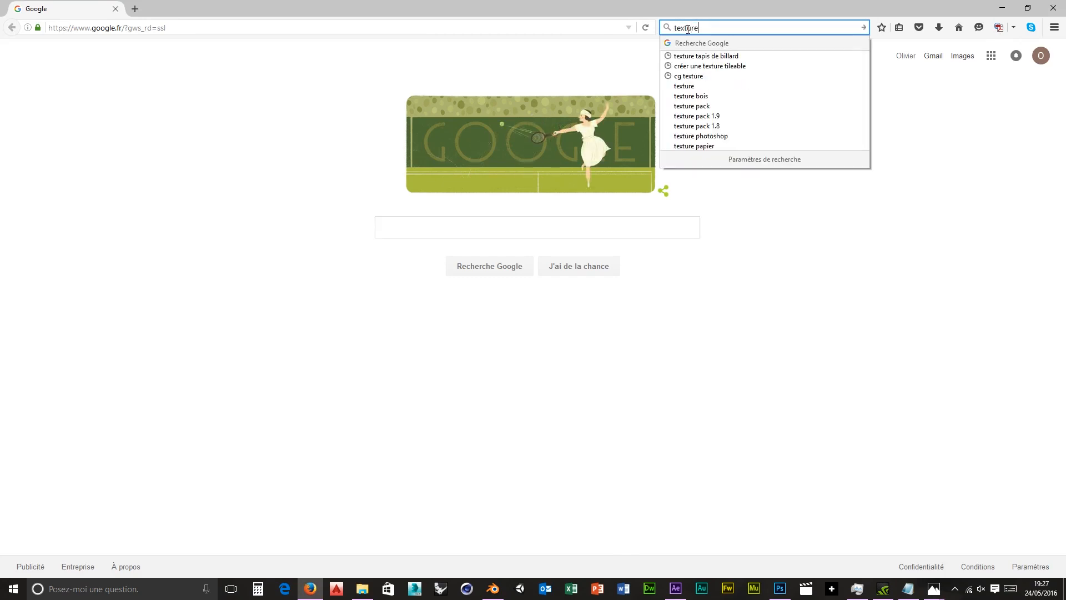
text( bois )
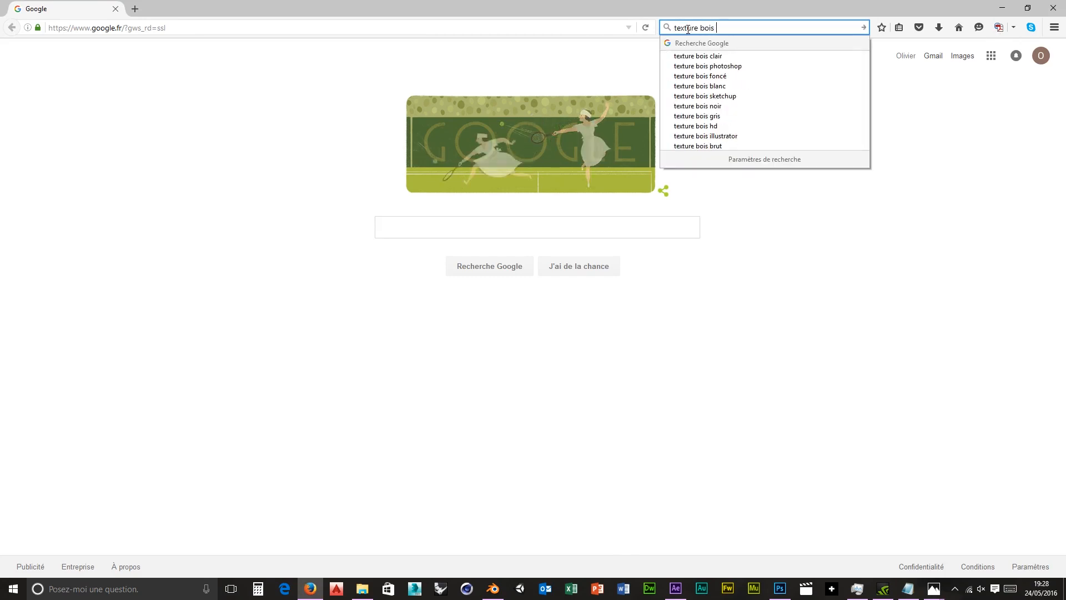
text(fris)
key(BackSpace)
key(BackSpace)
key(BackSpace)
key(BackSpace)
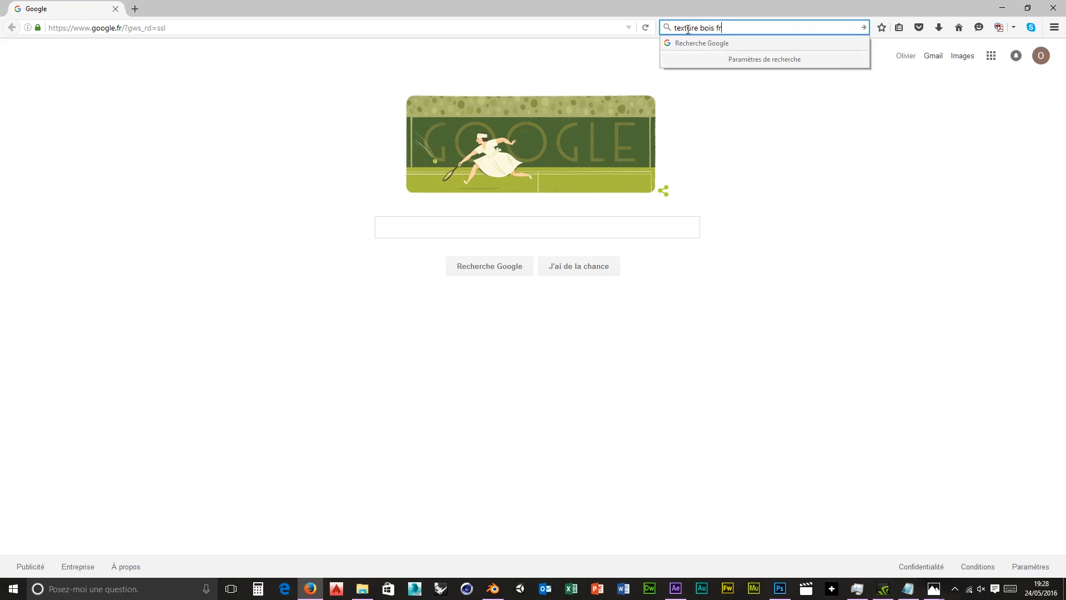
text(gris)
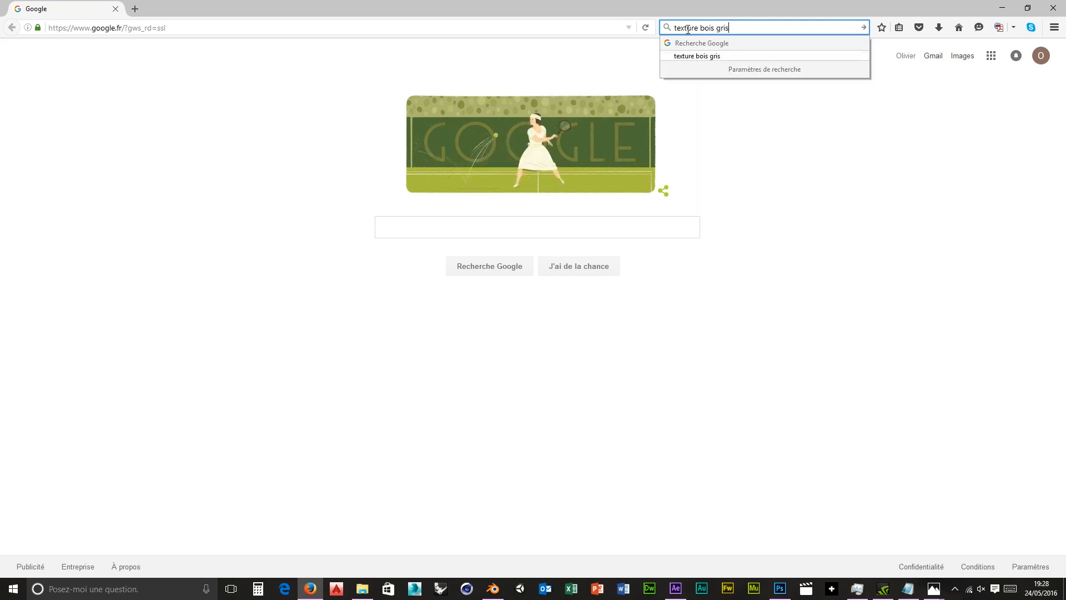
key(Return)
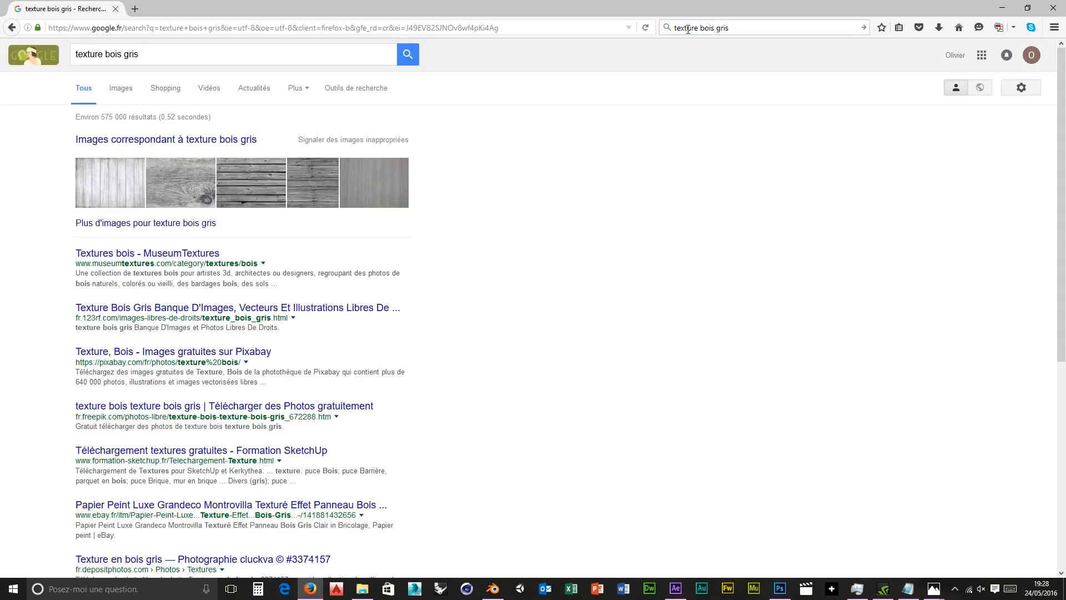
Step: Browse the image results for "texture bois gris" to find a fine-grained grey wood similar to the table's finish
click(121, 89)
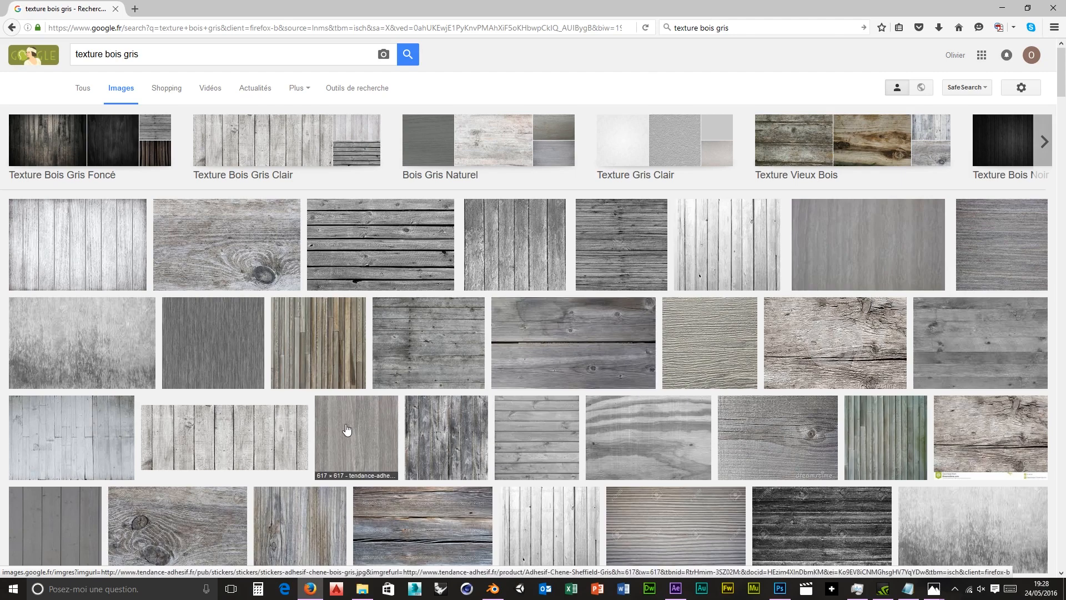
scroll(346, 430, down, 2)
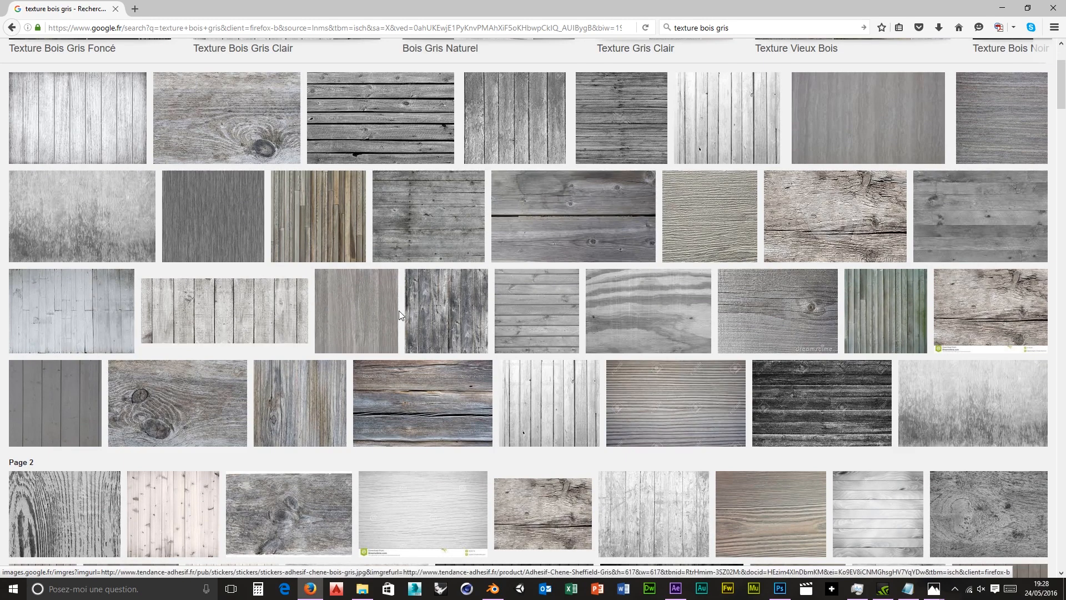
scroll(398, 311, down, 3)
scroll(399, 314, down, 1)
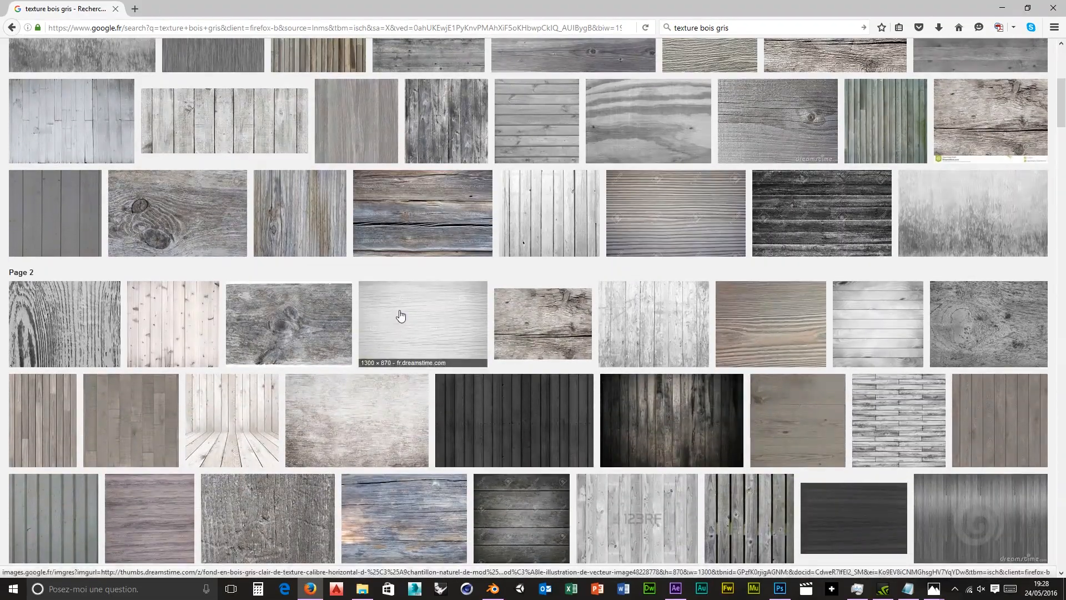
scroll(400, 315, down, 4)
scroll(400, 315, down, 5)
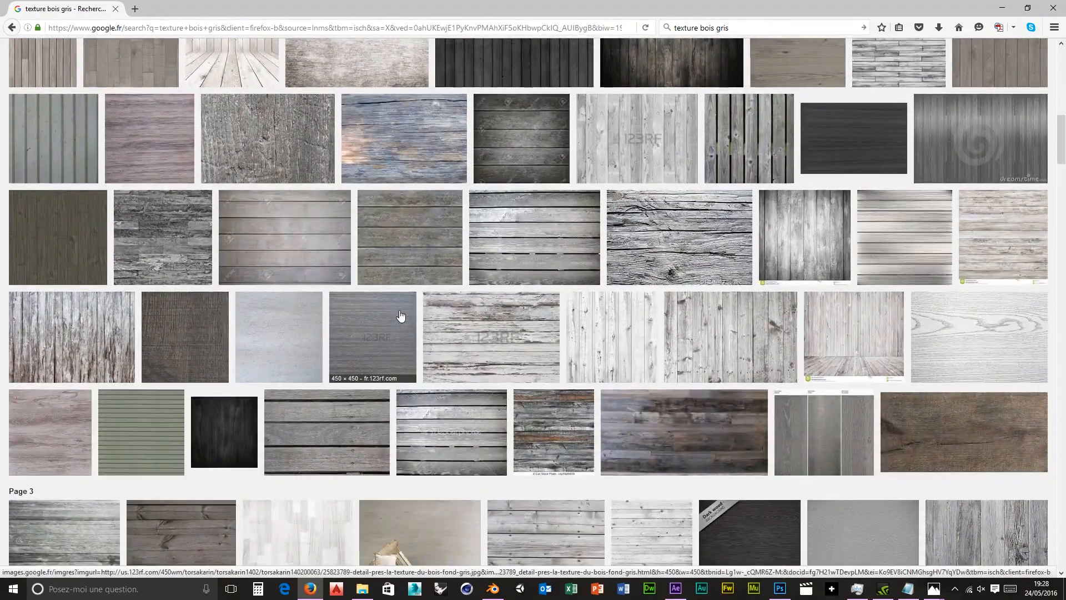
scroll(400, 315, down, 1)
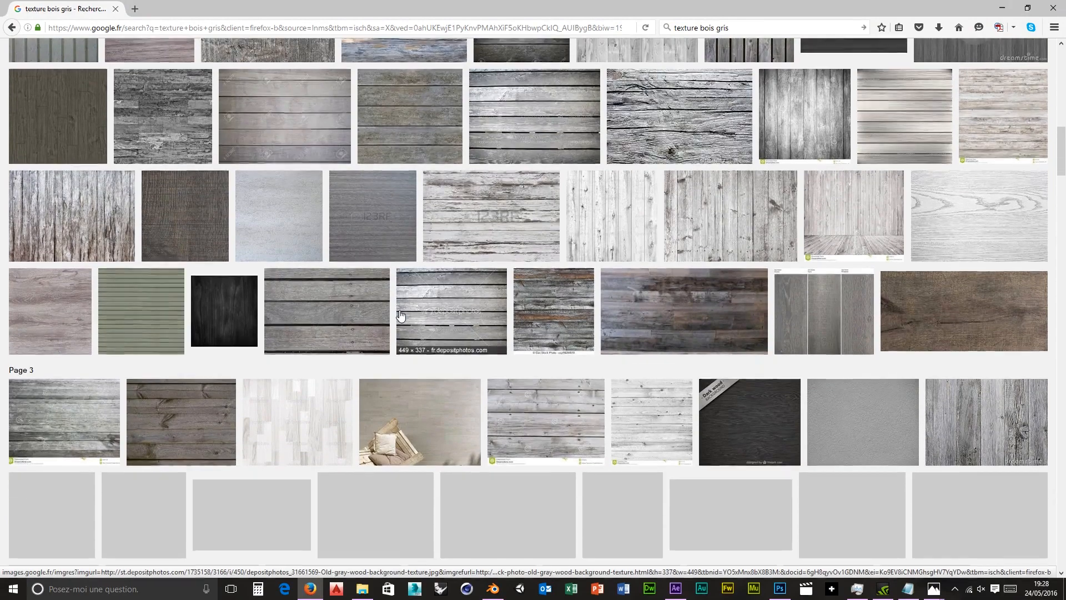
scroll(400, 314, up, 2)
scroll(400, 315, down, 2)
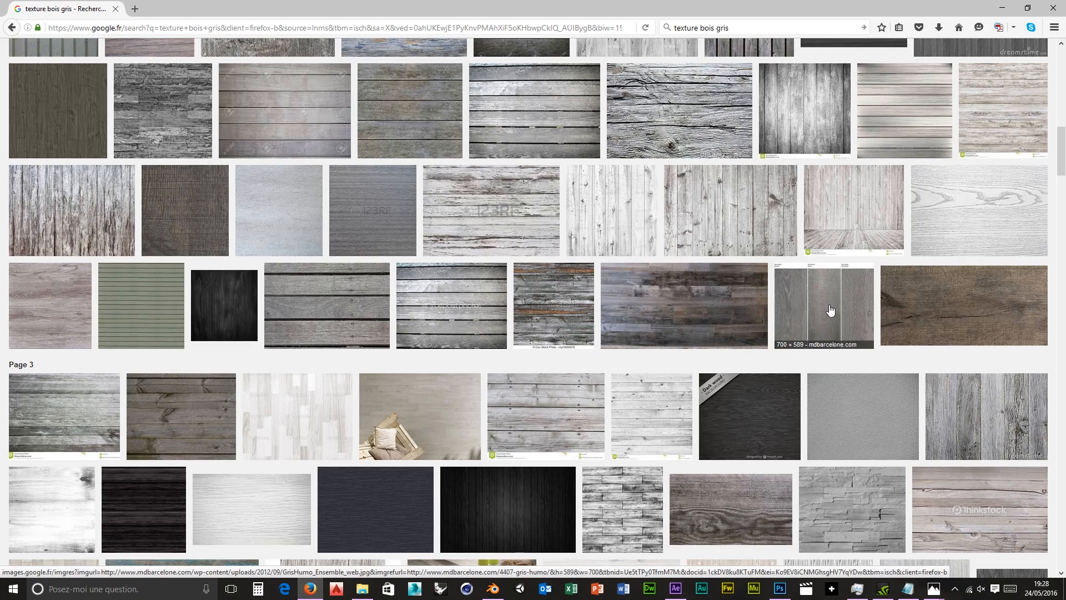
scroll(416, 284, up, 8)
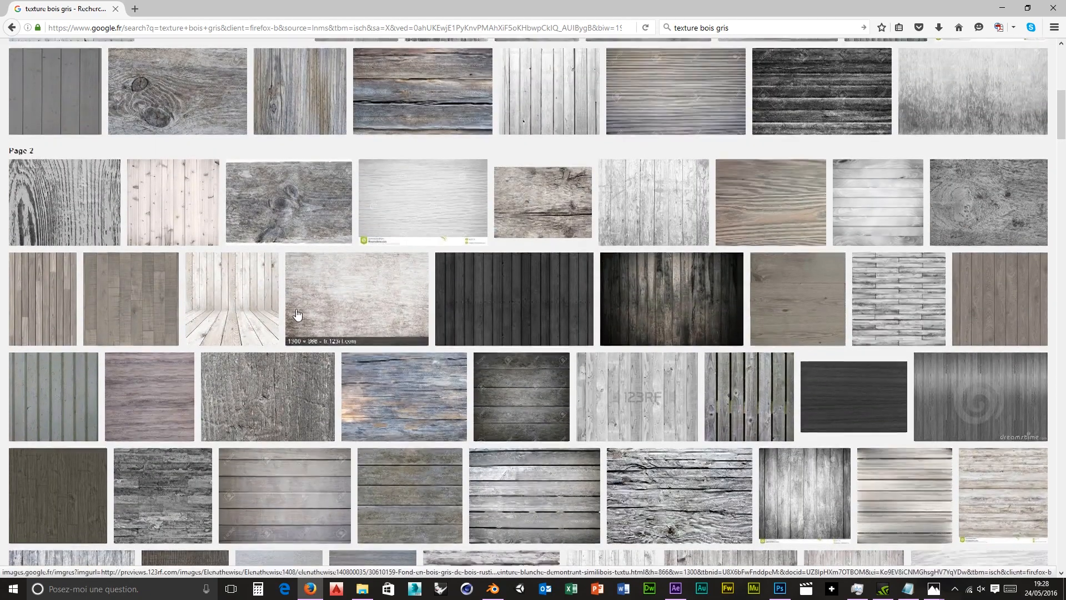
scroll(280, 299, up, 5)
Step: Open the grey Sheffield oak texture at full size, save it as stickers-adhesif-chene-bois-gris in the tuto image folder, and close the browser
click(357, 239)
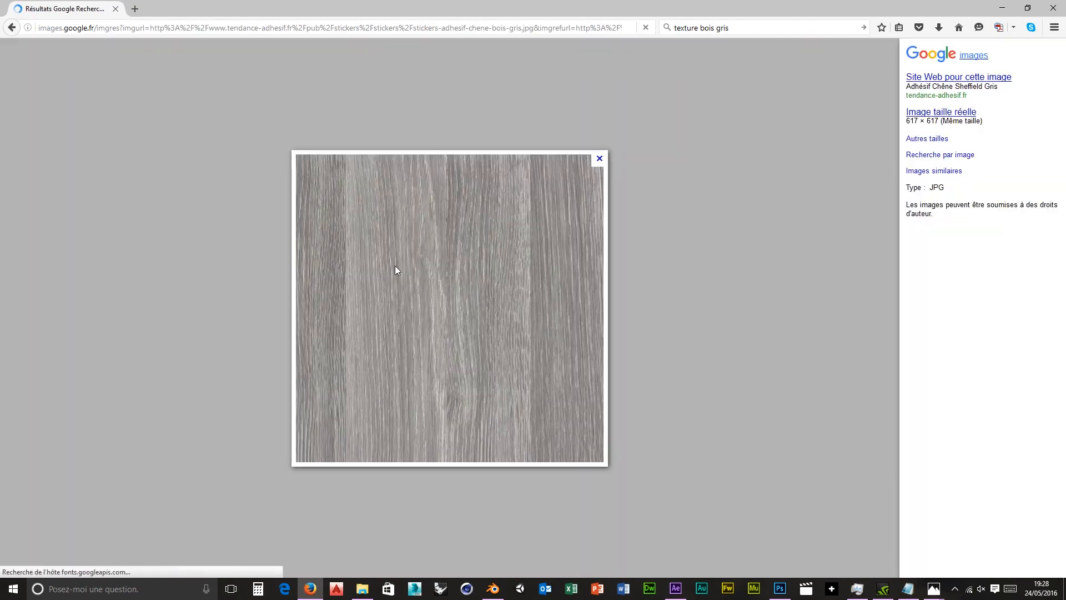
right_click(395, 267)
click(448, 272)
right_click(577, 289)
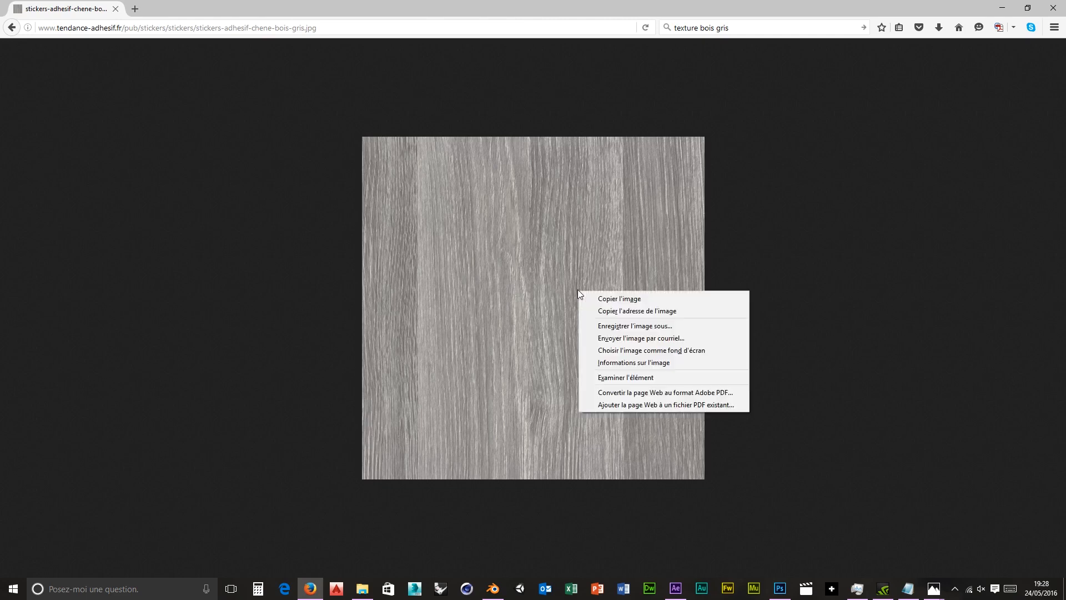
click(633, 324)
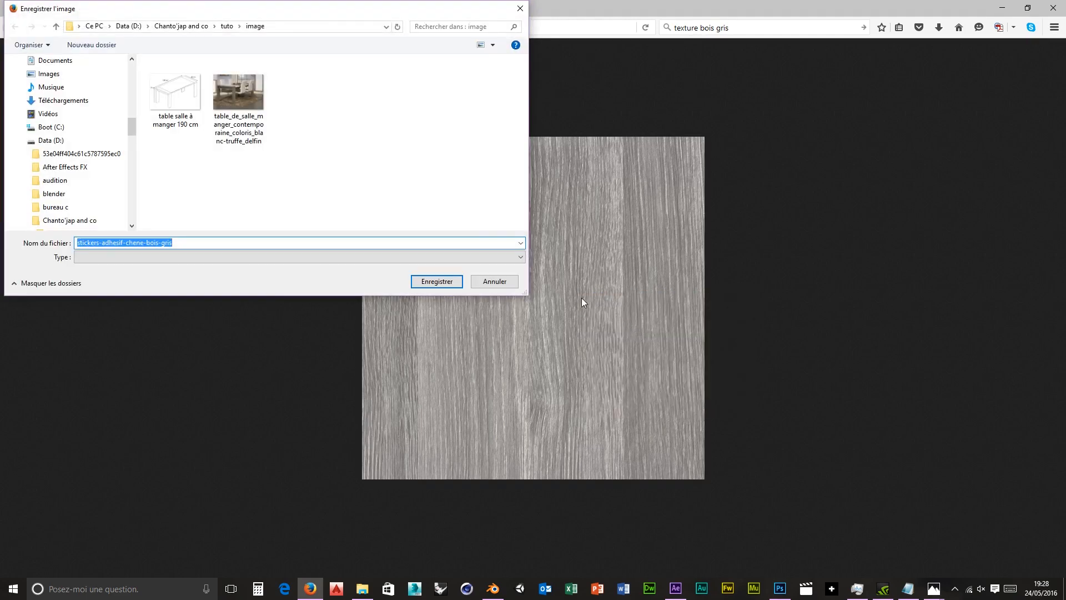
click(437, 281)
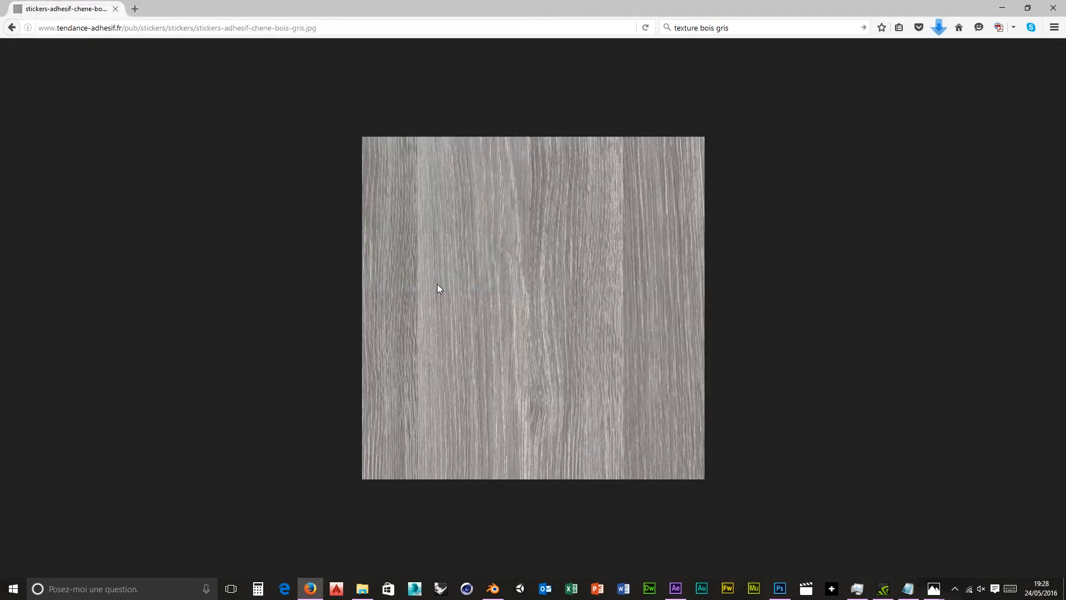
click(1054, 10)
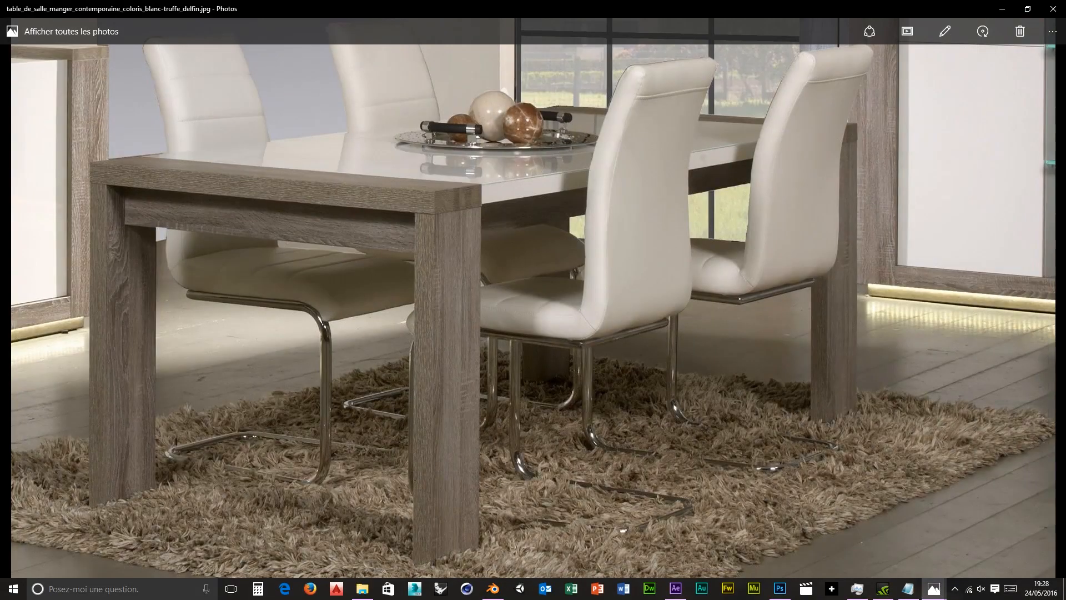
Step: Switch to Photoshop and open stickers-adhesif-chene-bois-gris from the tuto image folder
click(779, 588)
click(35, 8)
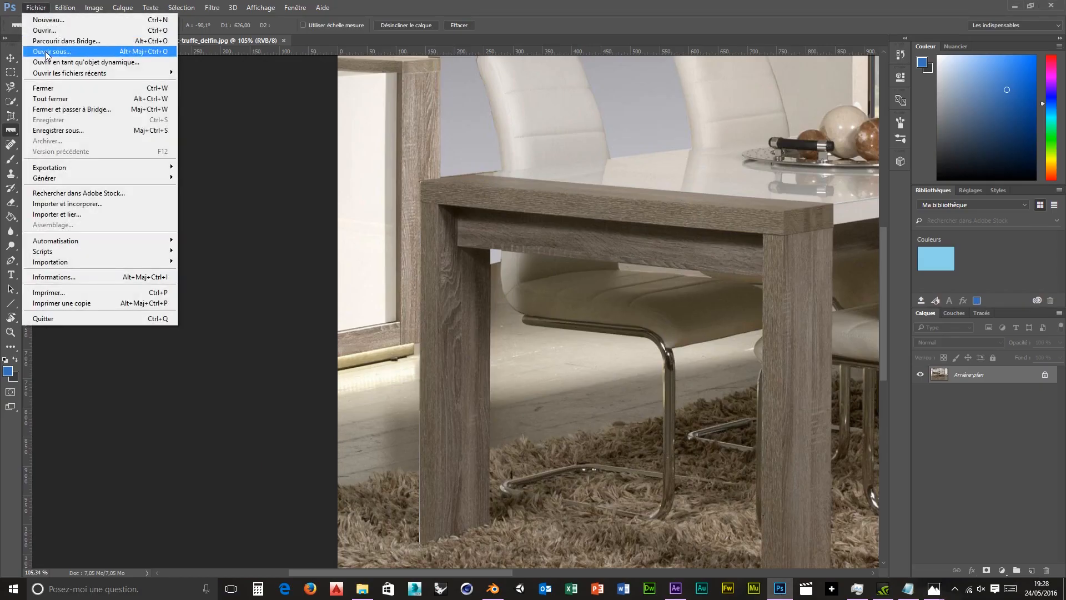
click(44, 30)
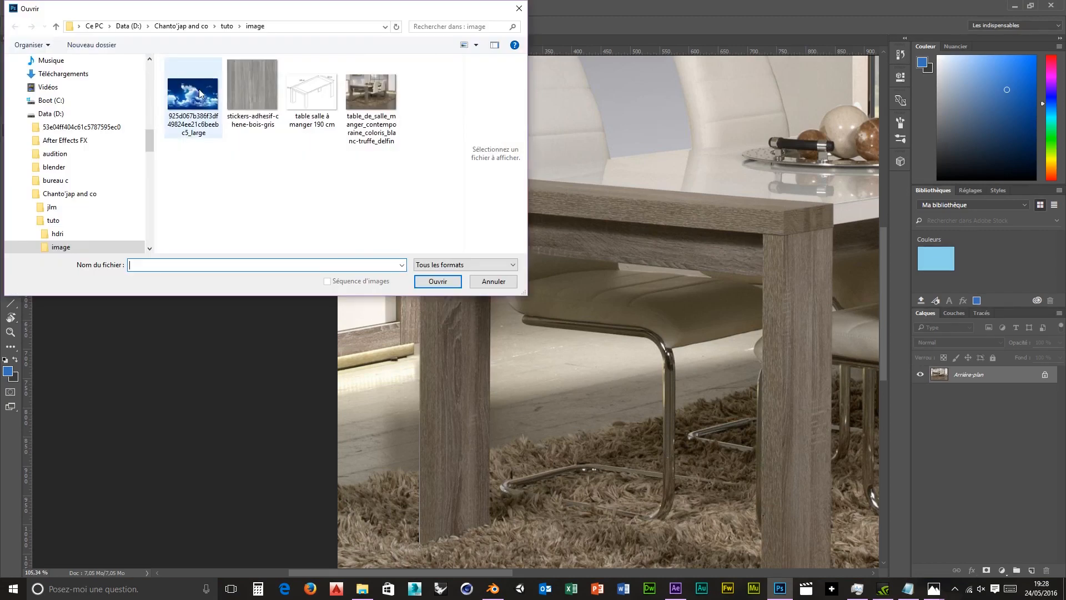
click(253, 89)
click(438, 282)
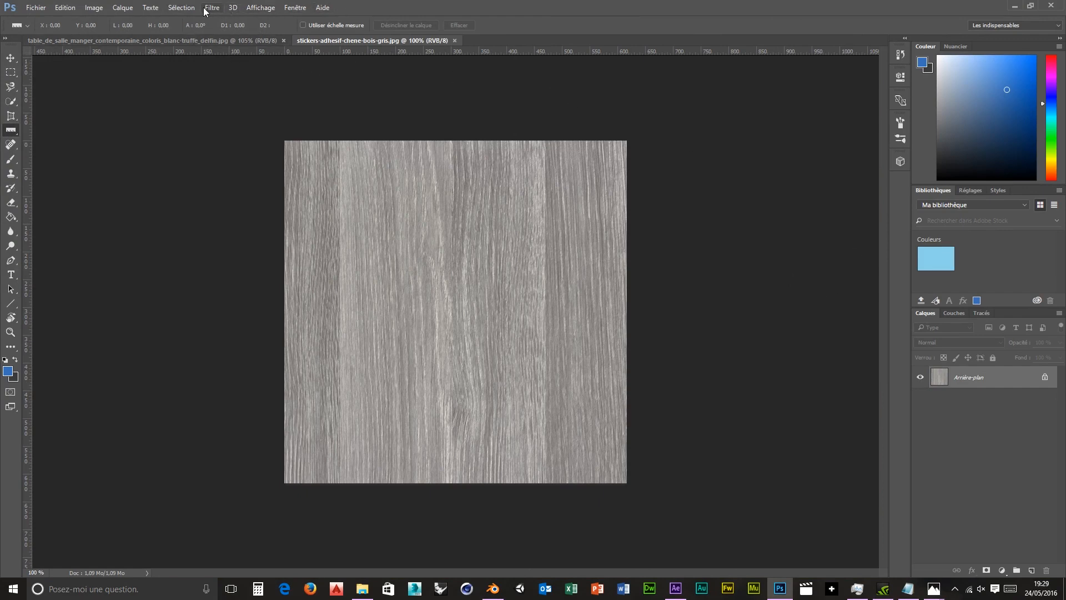
Step: Unlock the wood texture's background layer and generate a normal map from it with the 3D filter
click(1045, 377)
click(205, 7)
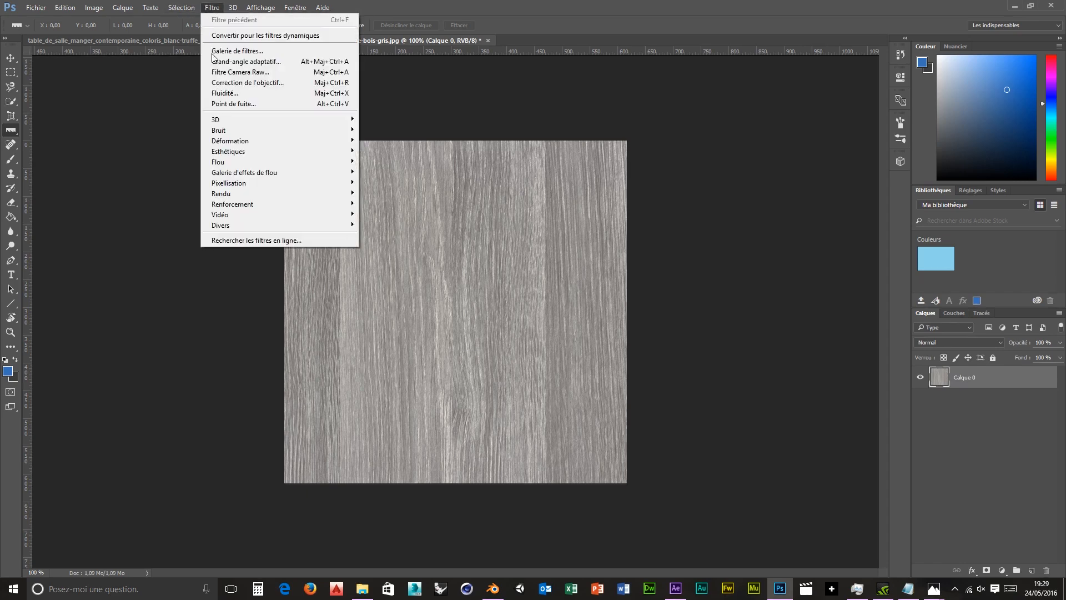
mouse_move(239, 118)
click(179, 119)
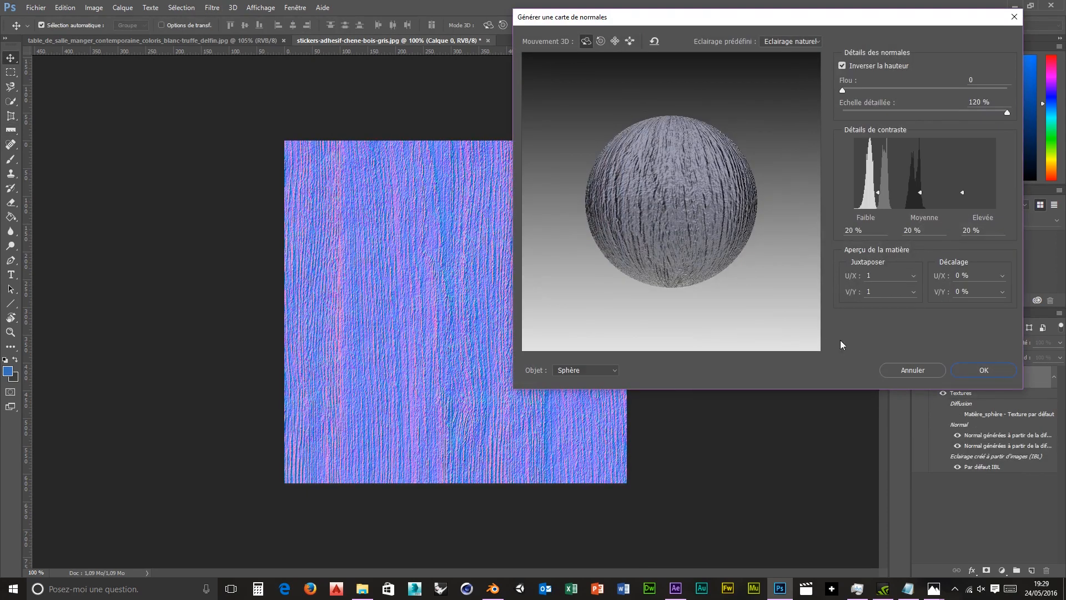
click(976, 377)
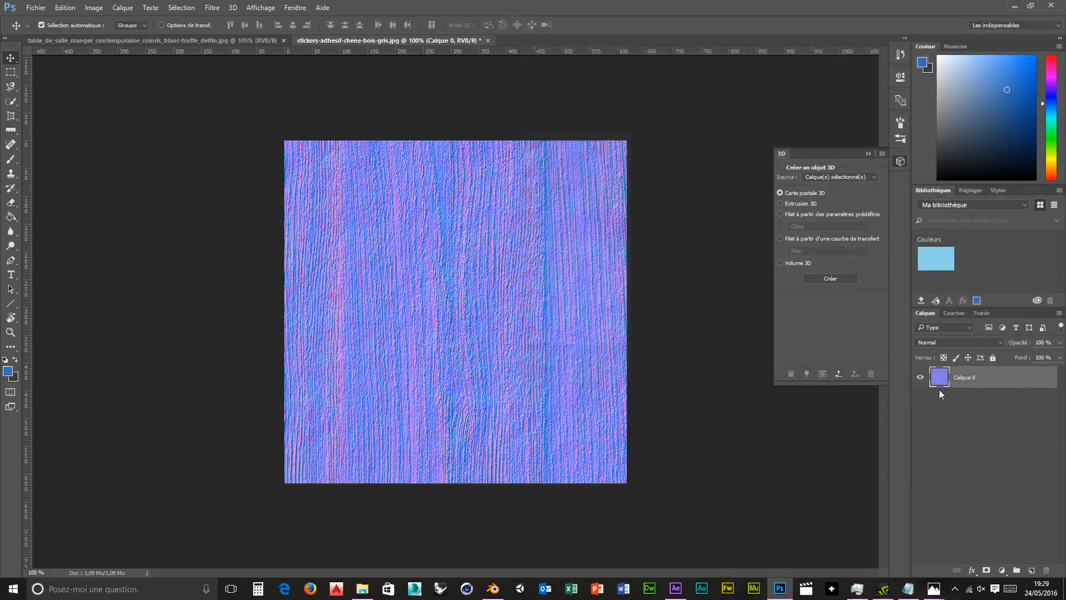
Step: Save the normal map as a JPEG named stickers-adhesif-chene-bois-gris_norm, using the optimized progressive format with 5 passes
click(35, 8)
click(65, 130)
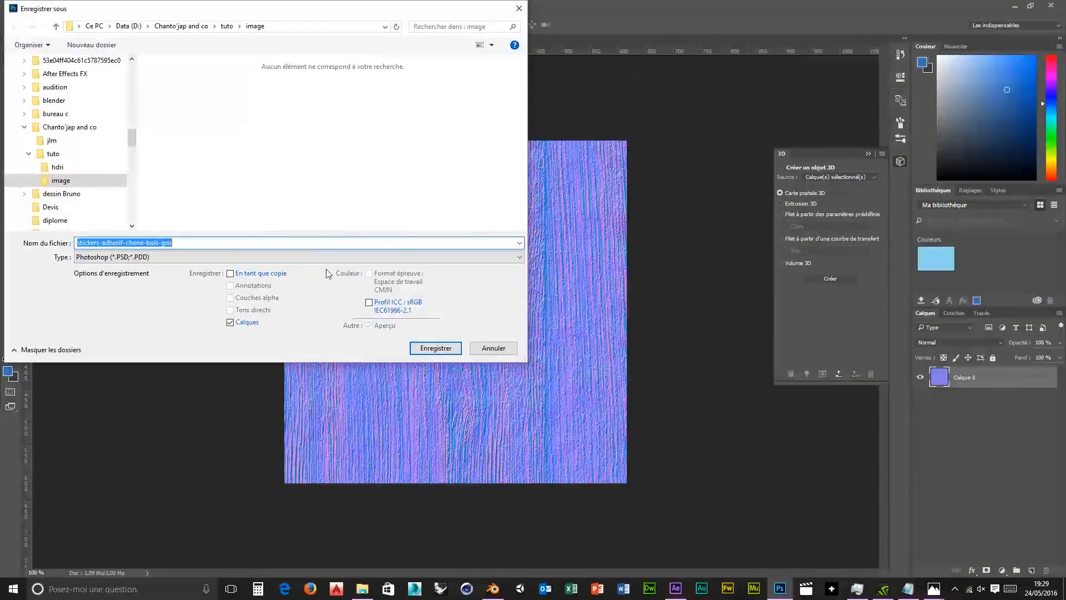
click(218, 242)
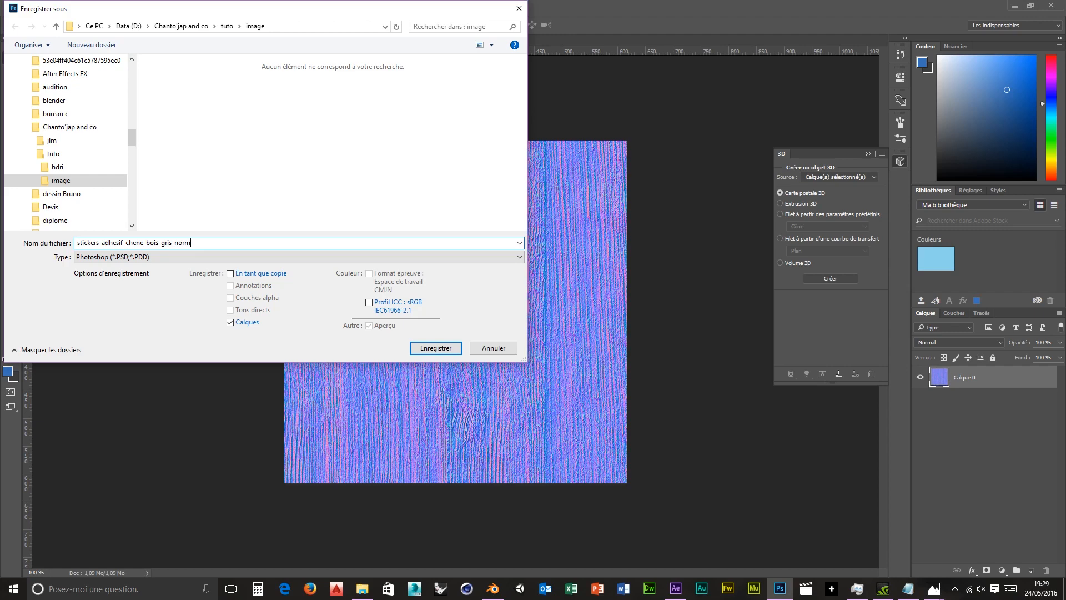
click(257, 257)
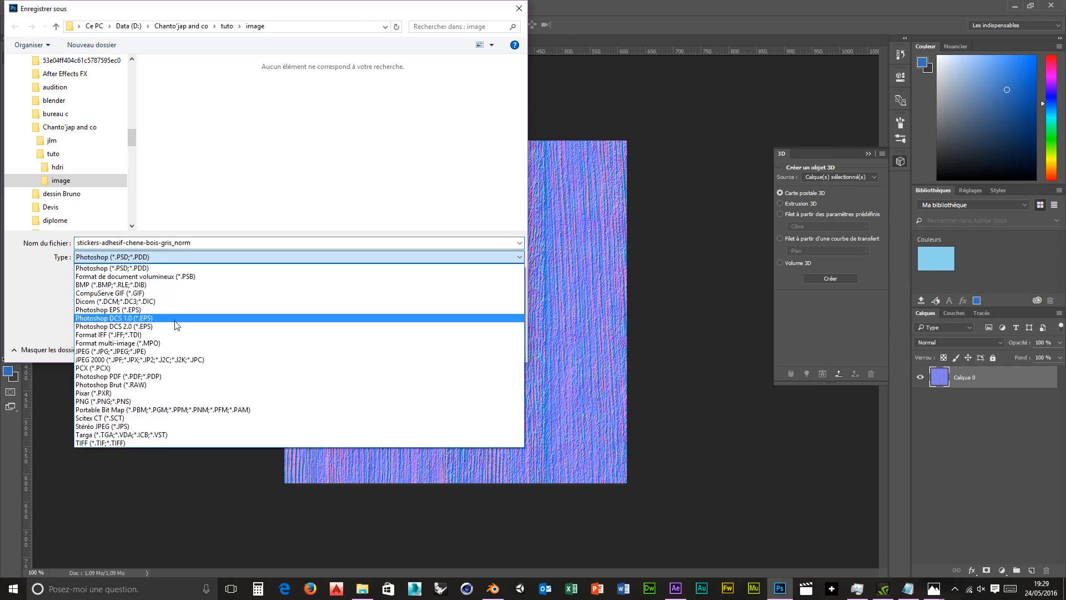
click(159, 351)
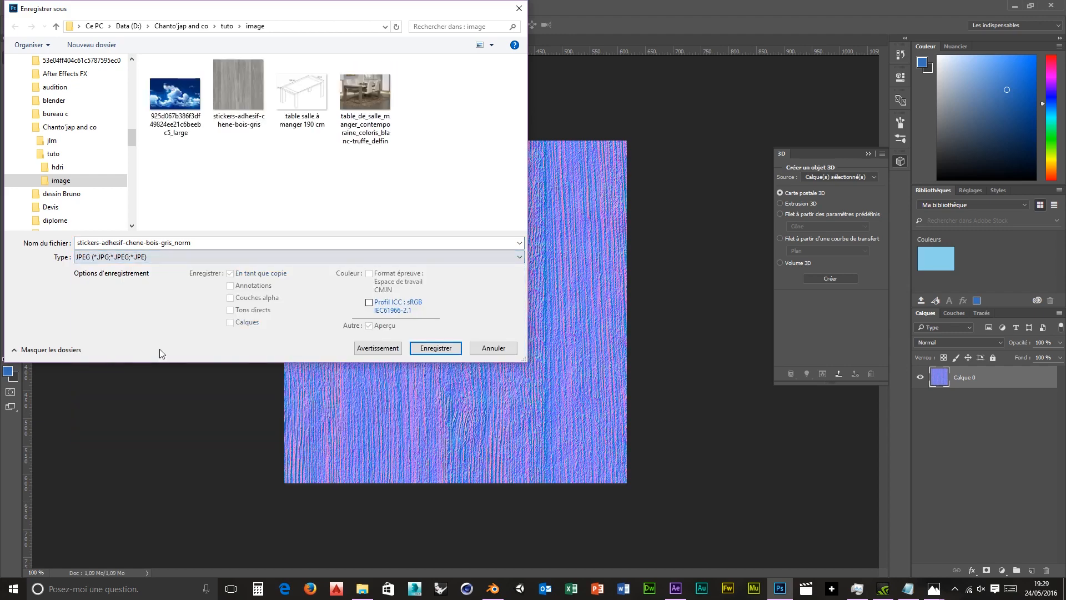
click(446, 344)
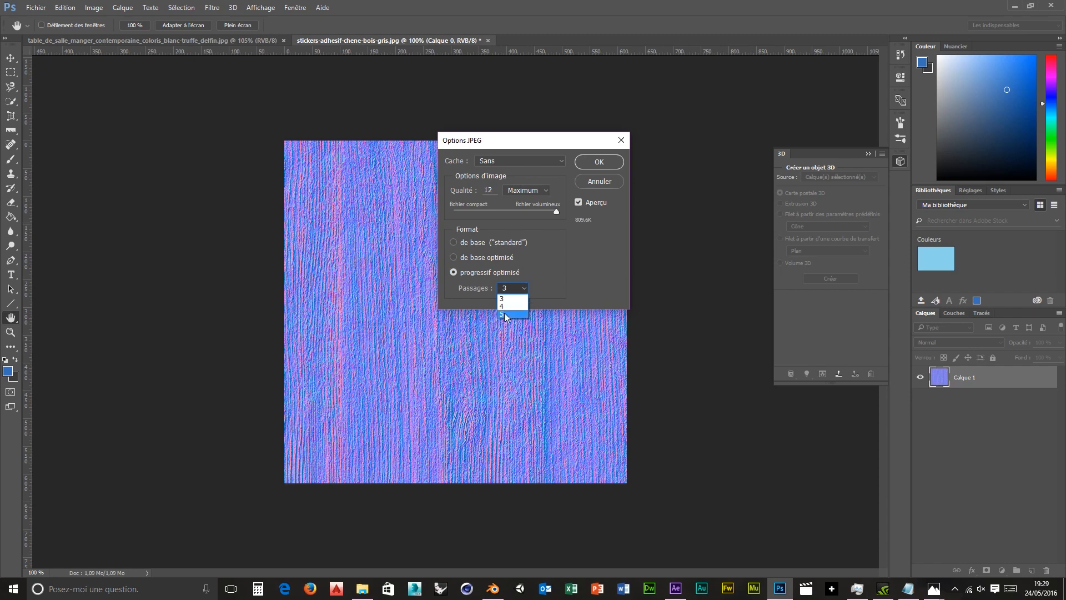
click(512, 314)
click(599, 162)
key(v)
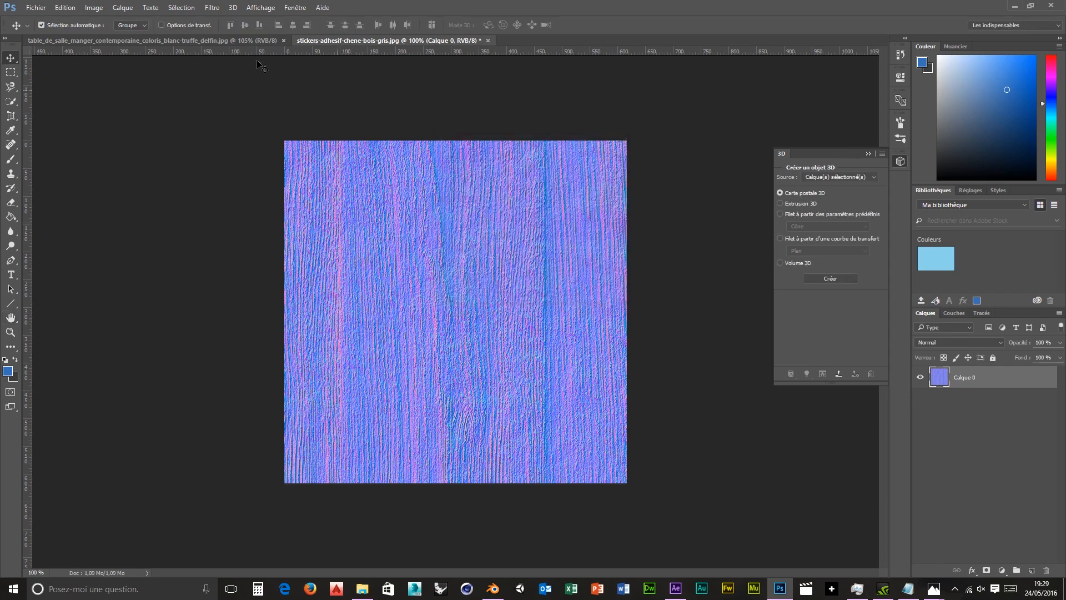
Step: Apply the 3D bump map filter (Générer une carte de relief) to the current layer
click(212, 7)
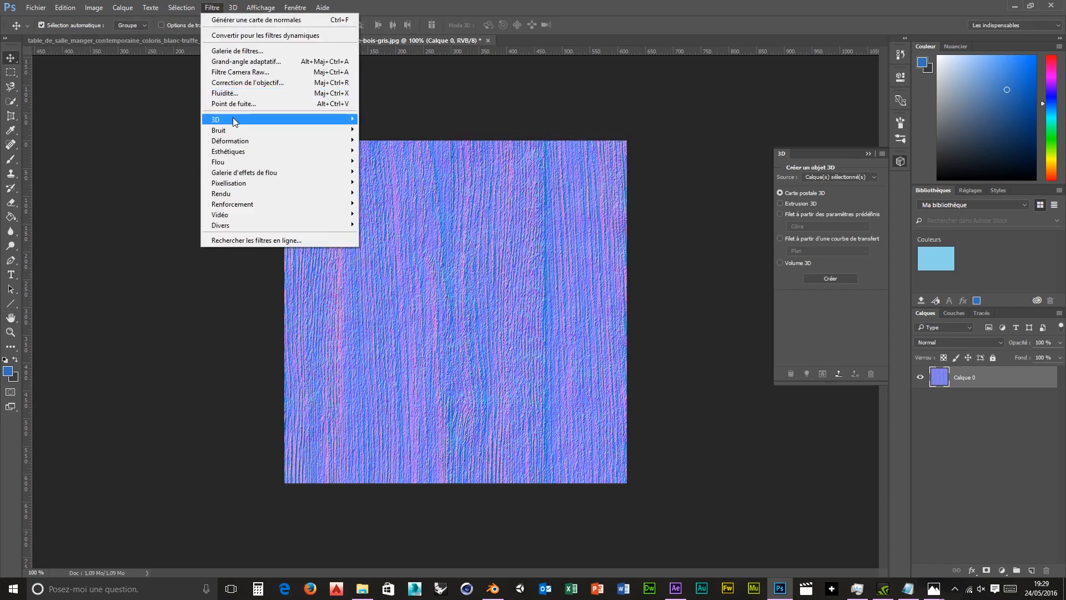
mouse_move(232, 120)
click(172, 130)
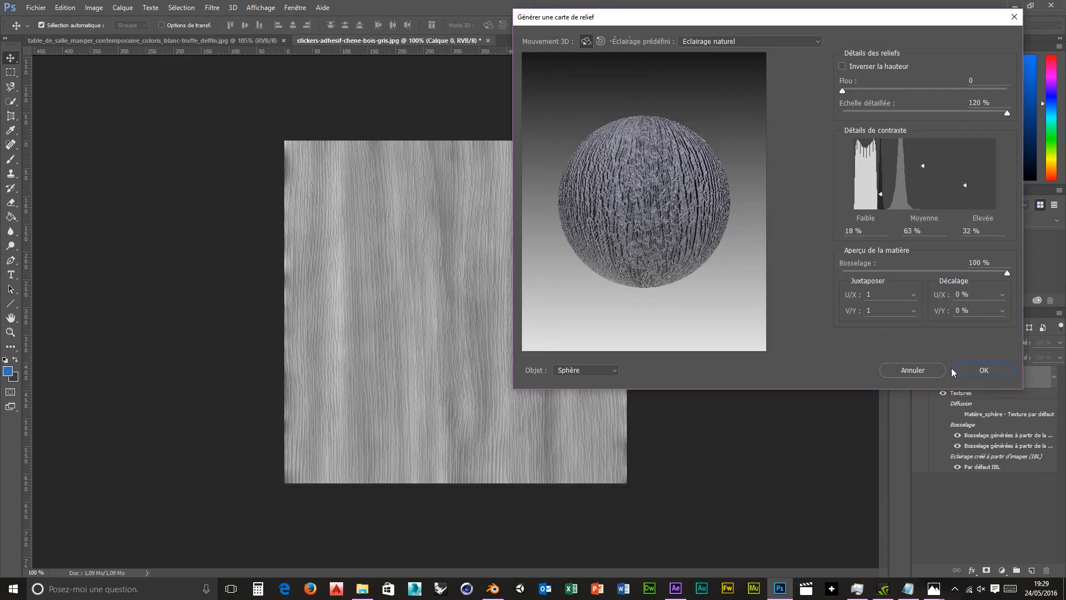
click(953, 370)
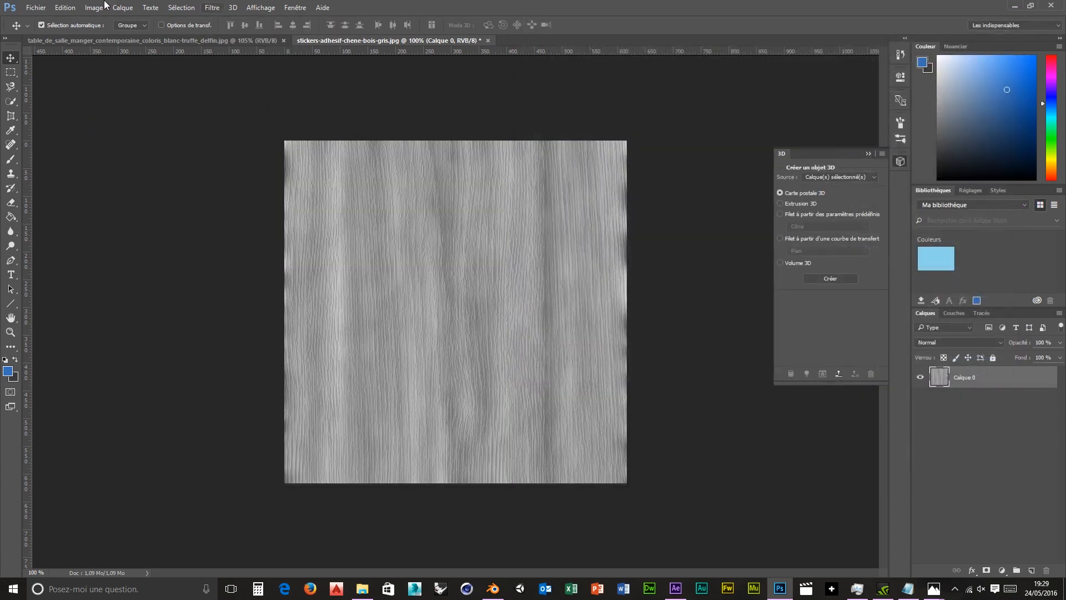
Step: Save the grey relief map as a JPEG named stickers-adhesif-chene-bois-gris_spec, using the optimized progressive format with 5 passes
click(39, 10)
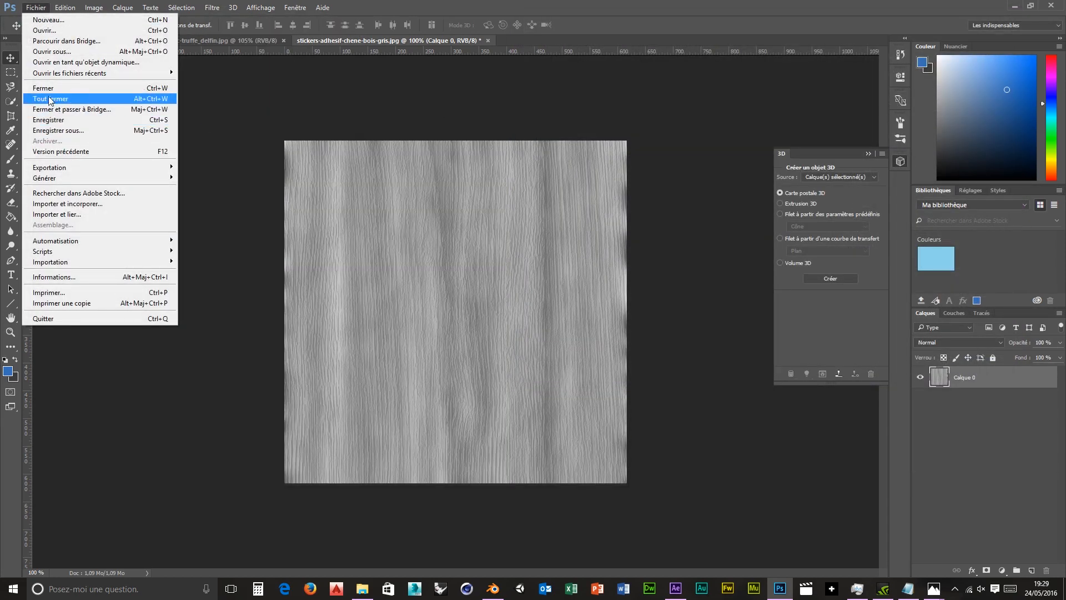
click(52, 130)
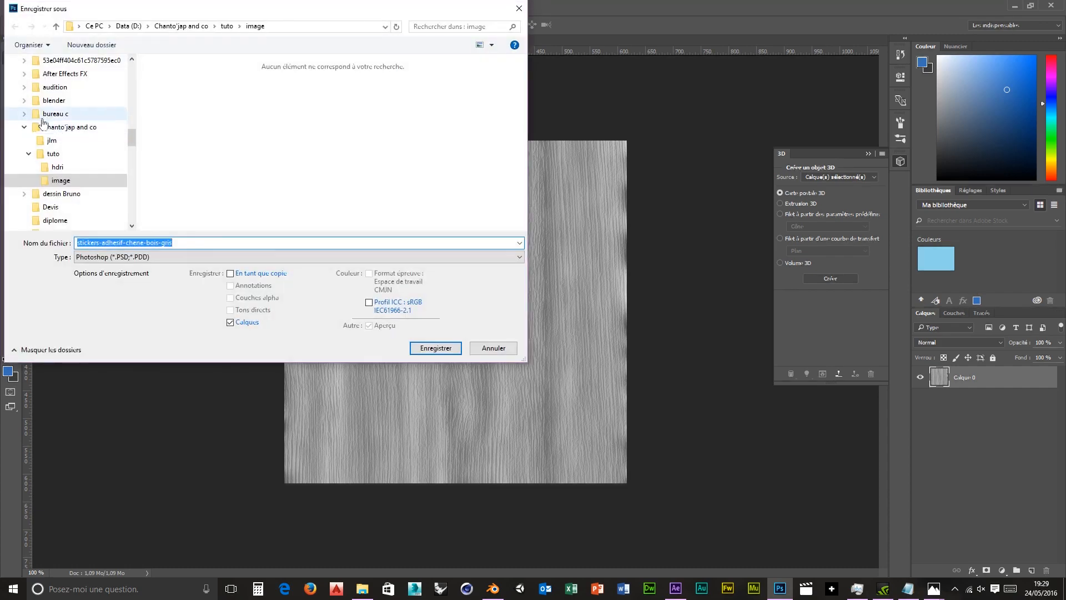
click(217, 245)
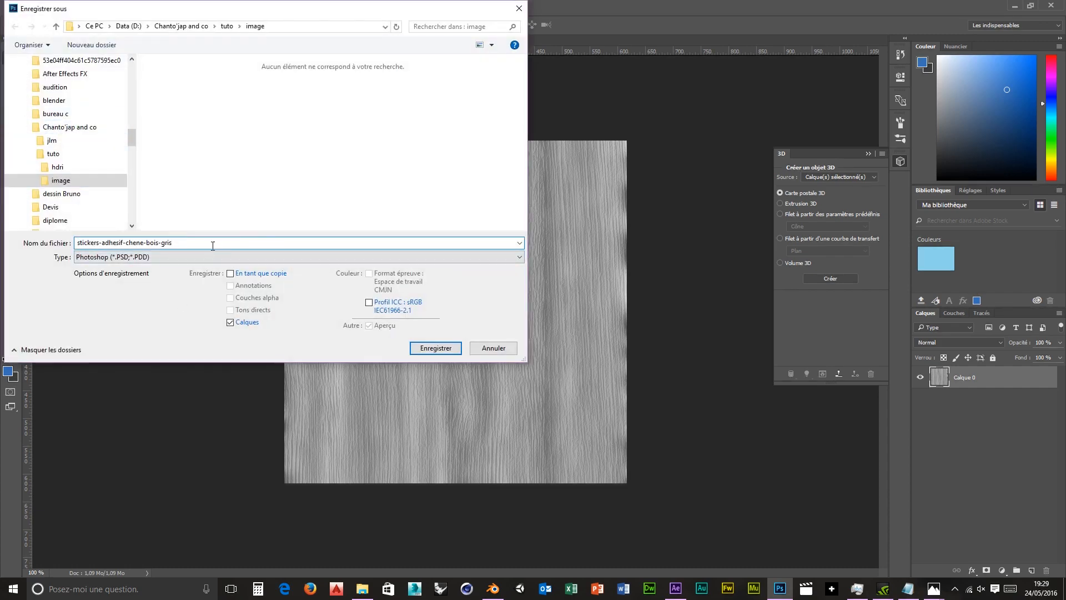
text(_spec)
click(215, 258)
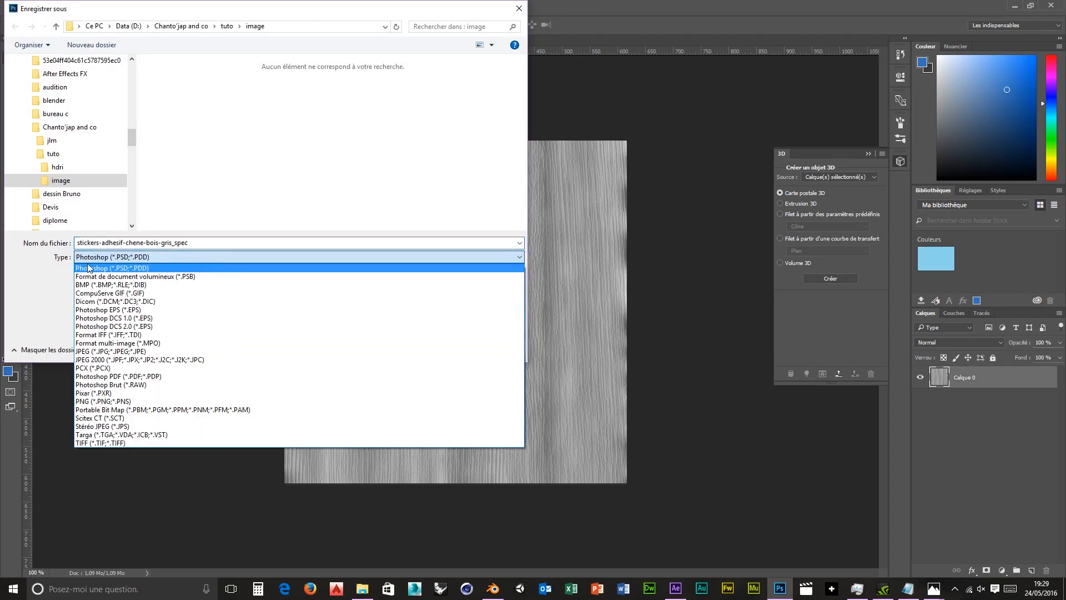
click(96, 354)
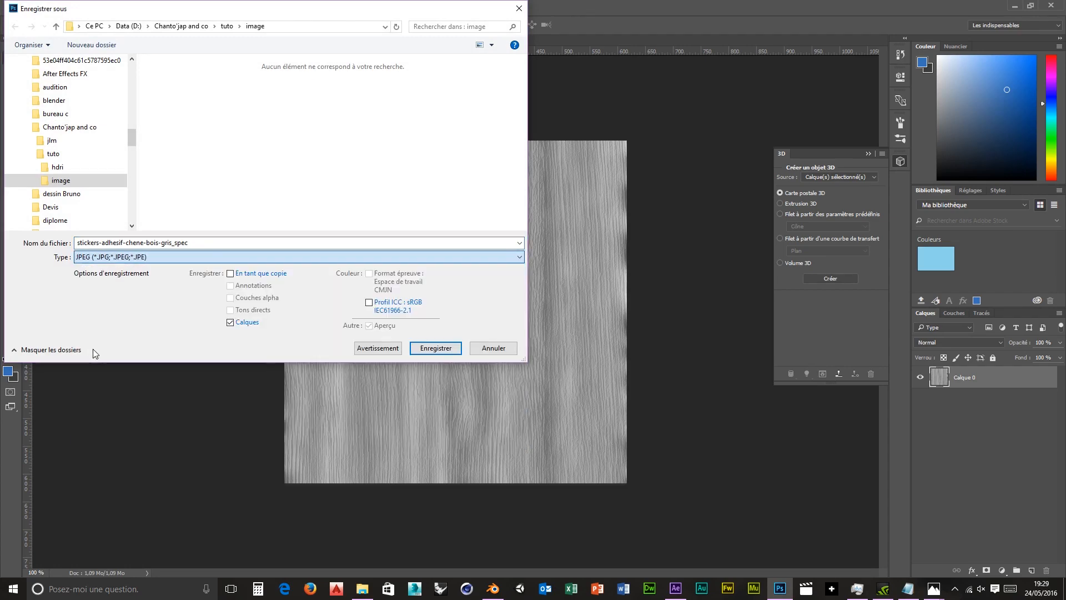
click(435, 348)
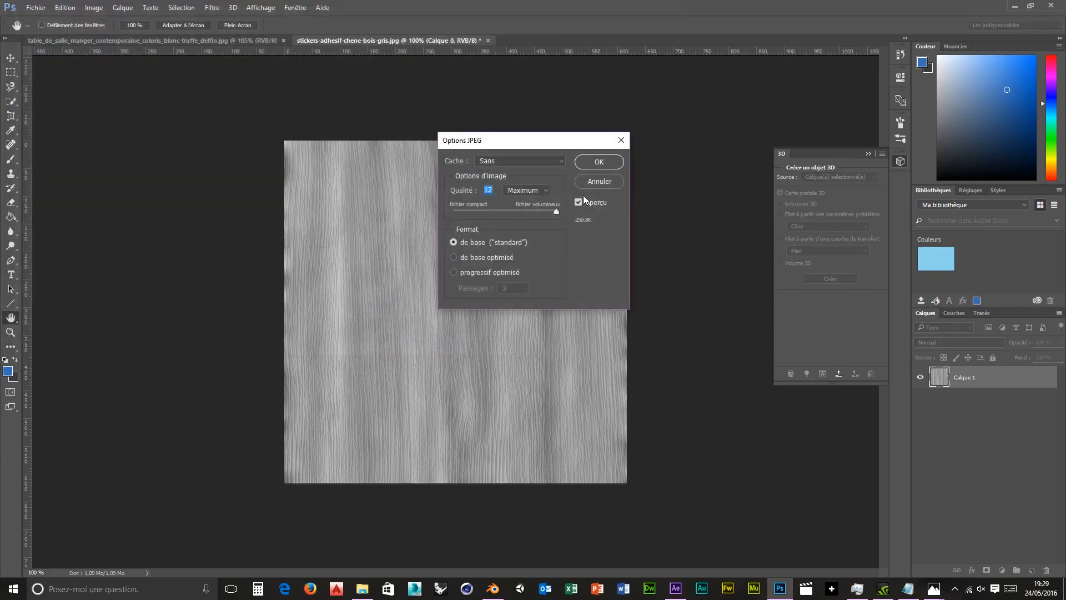
click(472, 272)
click(512, 287)
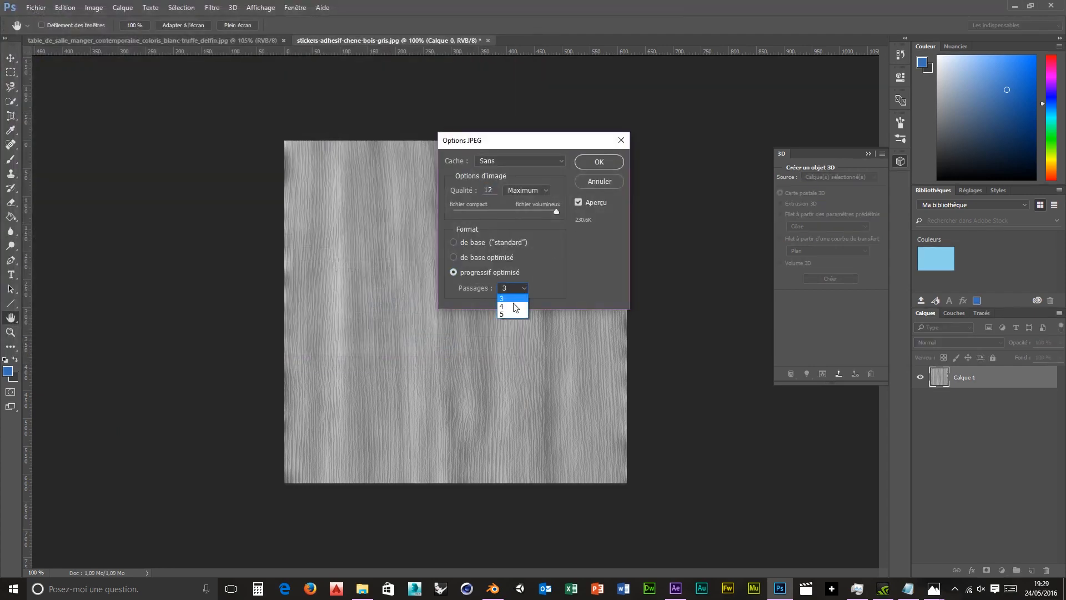
click(512, 311)
click(594, 165)
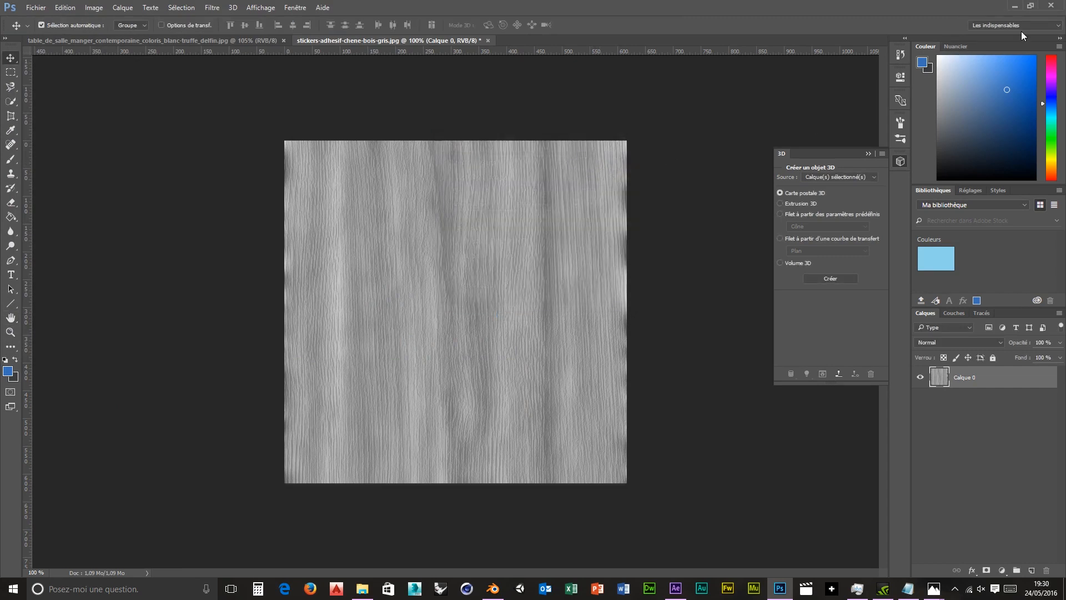
Step: Close Photoshop without saving the wood texture document, close the reference photo, and return to Blender
click(1048, 5)
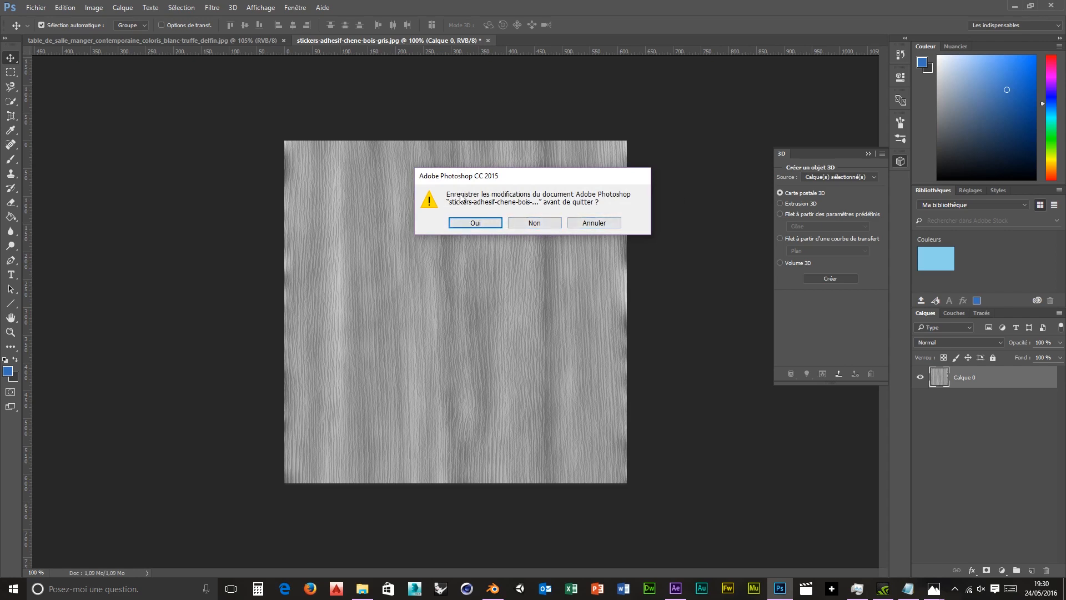
click(533, 222)
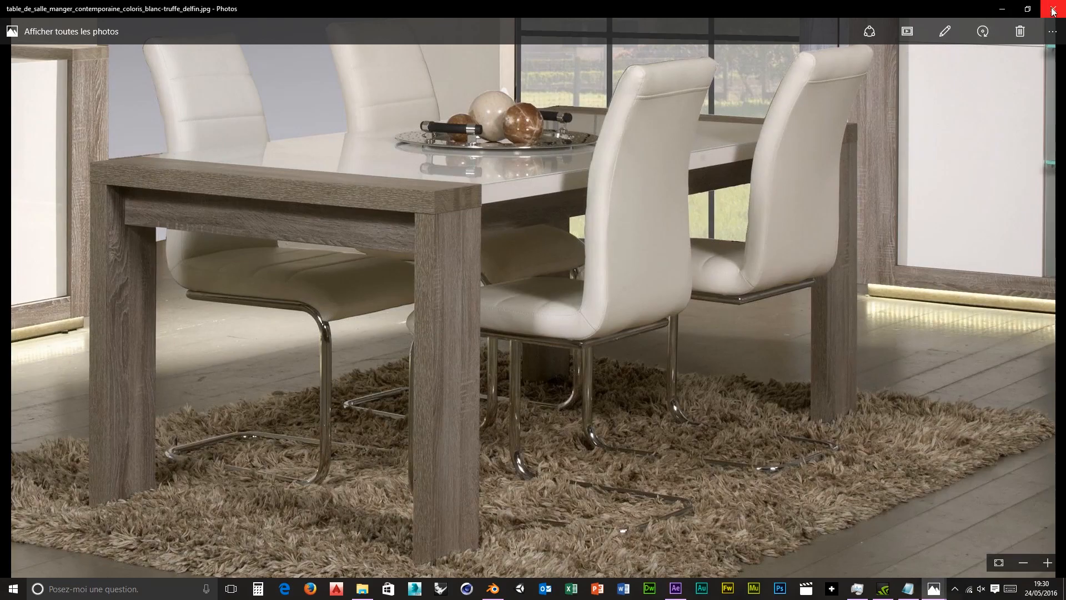
click(1052, 11)
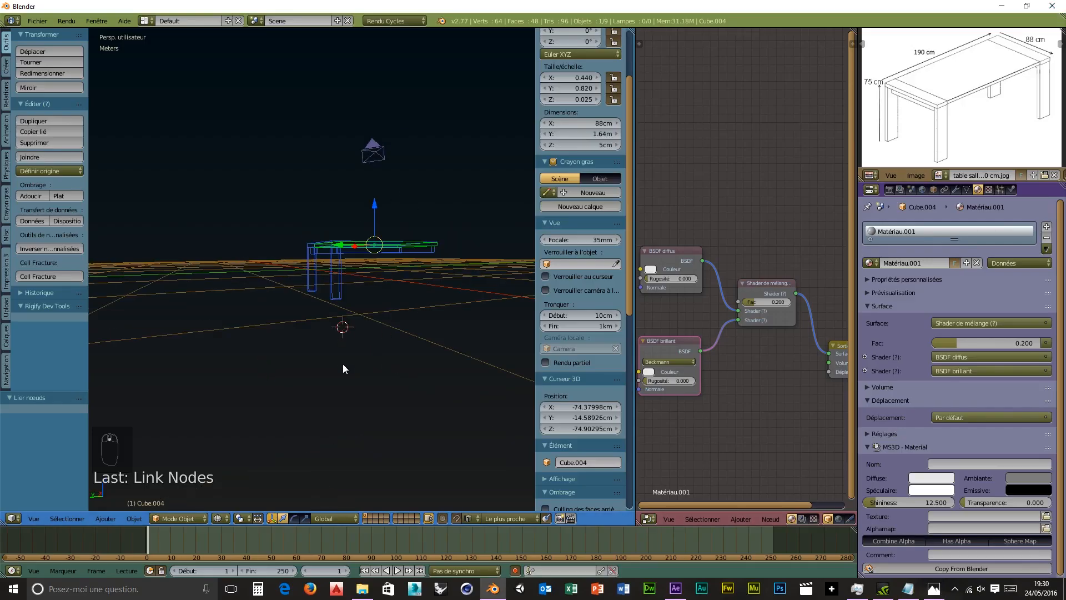
Step: Add an area lamp, raise it about 2.49 m above the table, and scale it up about 5.74 times
middle_drag(343, 369, 386, 338)
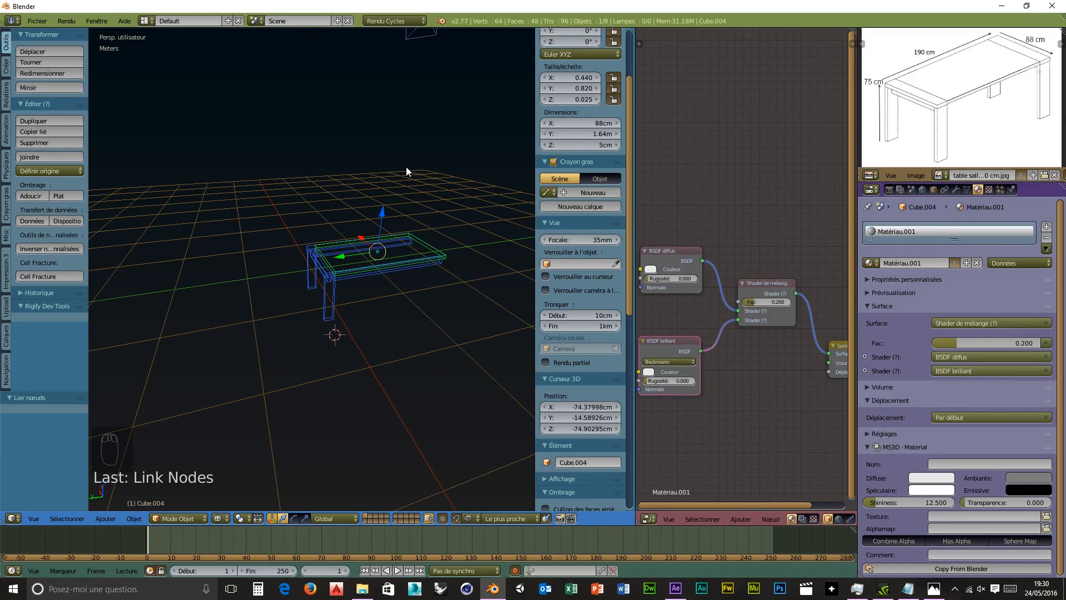
key(shift+a)
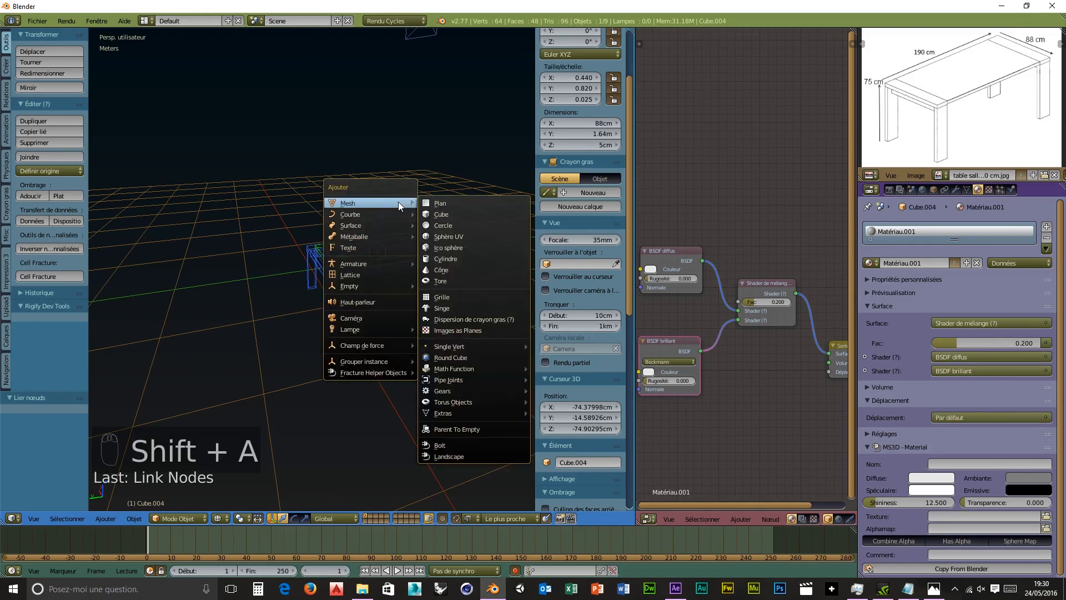
mouse_move(365, 332)
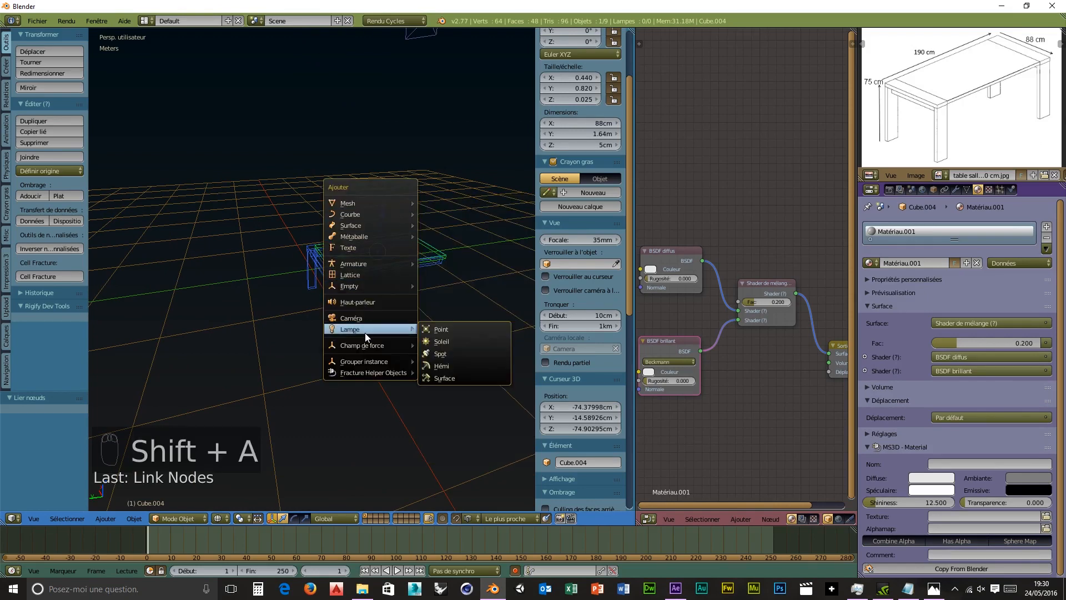
click(458, 378)
drag(336, 308, 342, 126)
key(s)
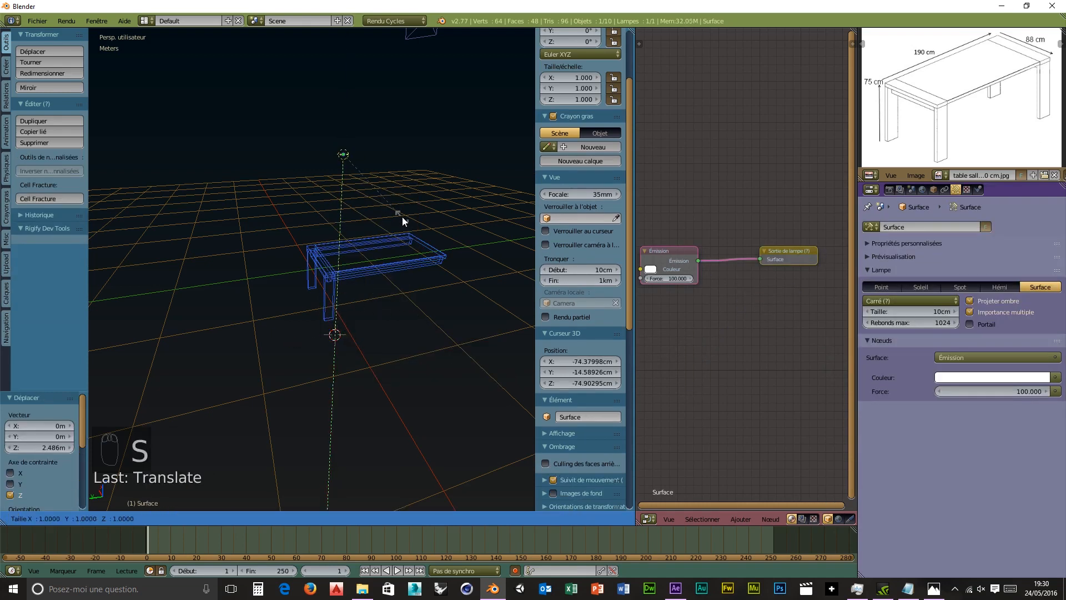
click(406, 312)
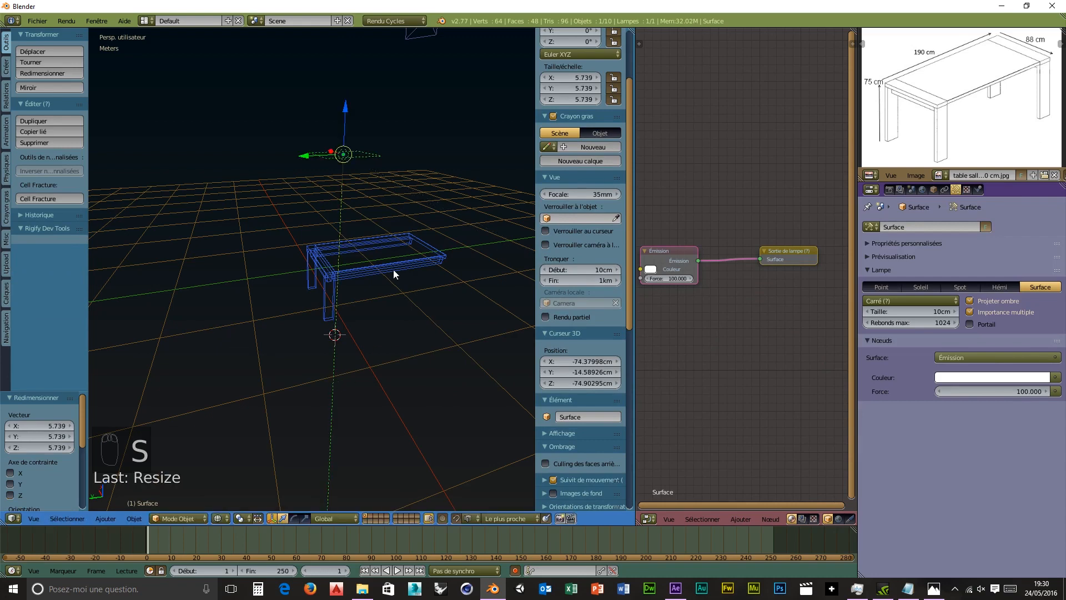
Step: Preview the 3D view in rendered shading and examine the tabletop's material and lighting up close
key(shift+z)
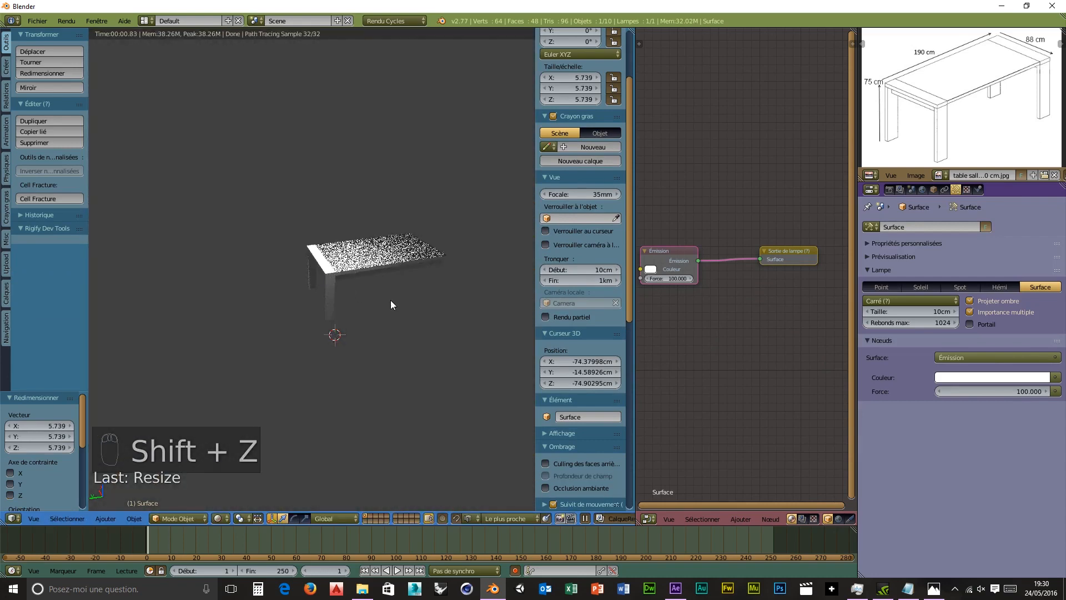
scroll(391, 300, up, 3)
middle_drag(391, 299, 326, 293)
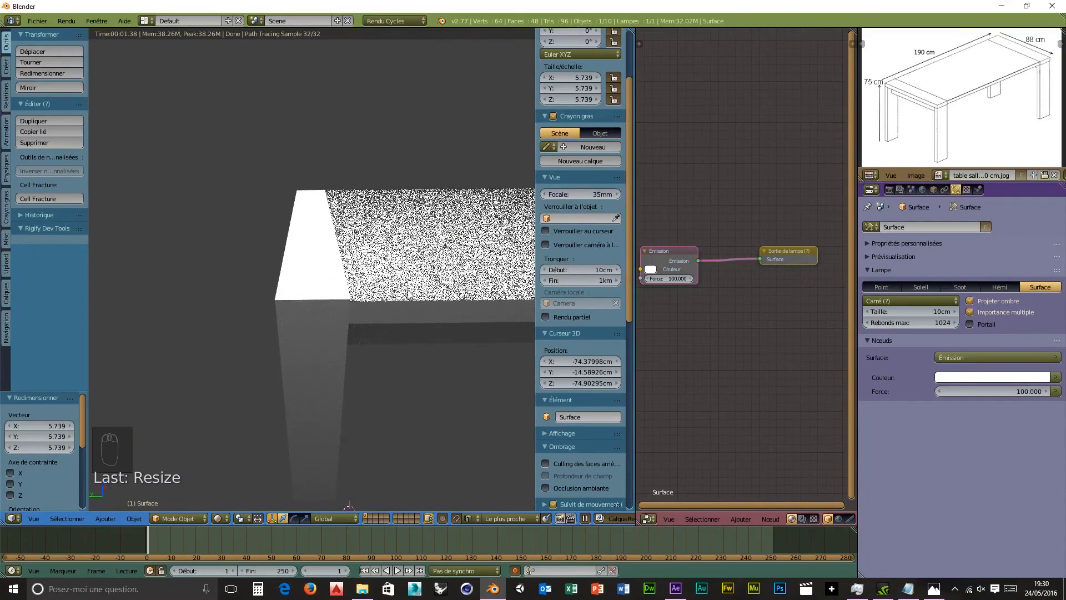
middle_drag(409, 293, 330, 289)
middle_drag(329, 292, 335, 290)
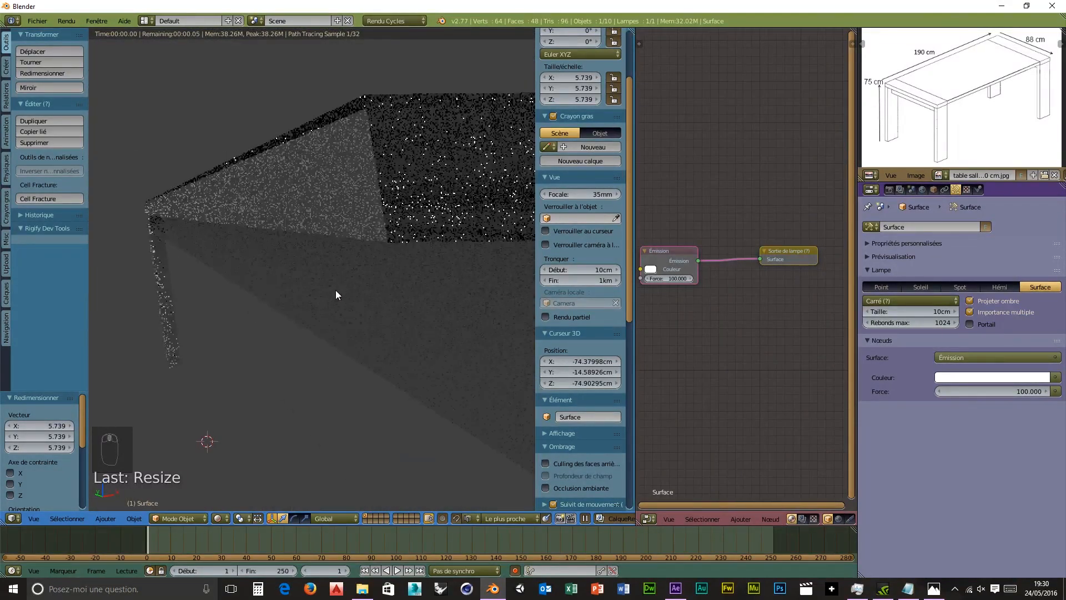
Step: Select the central tabletop panel and brighten its diffuse shader colour to white
right_click(352, 184)
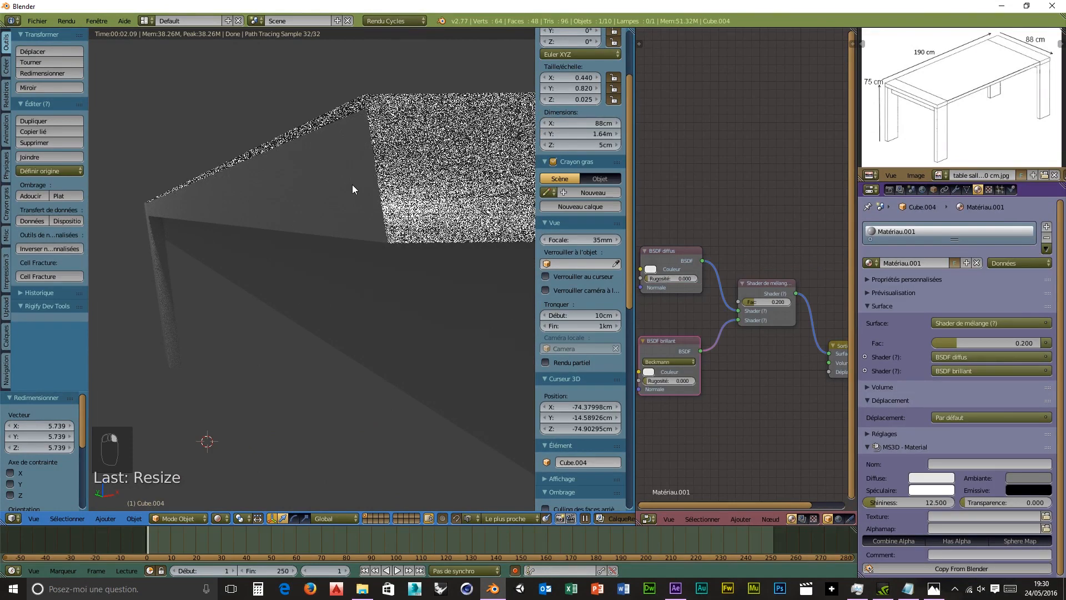
click(651, 269)
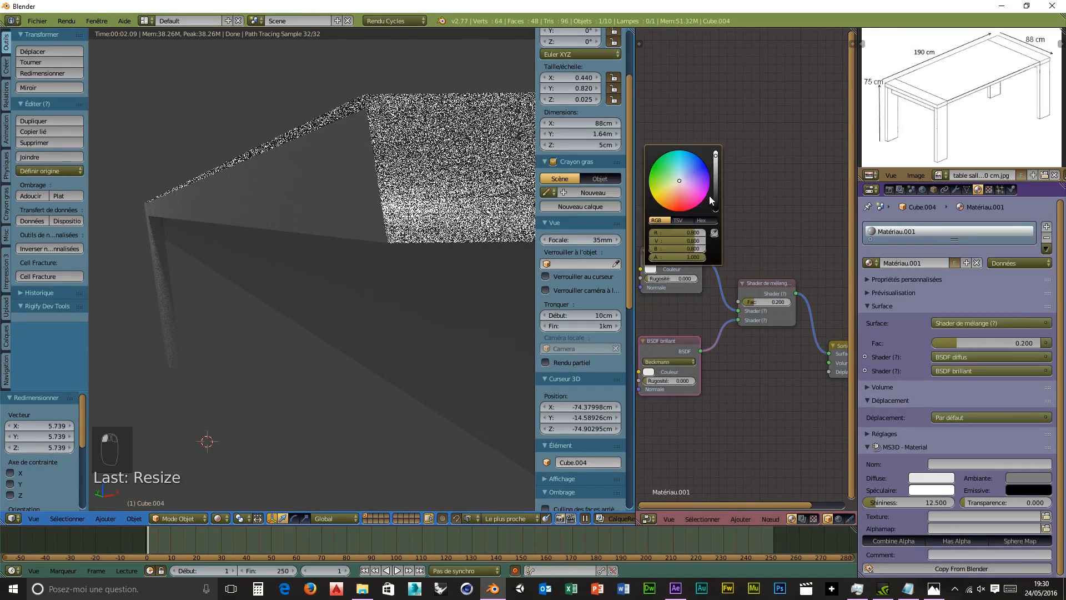
drag(714, 162, 716, 151)
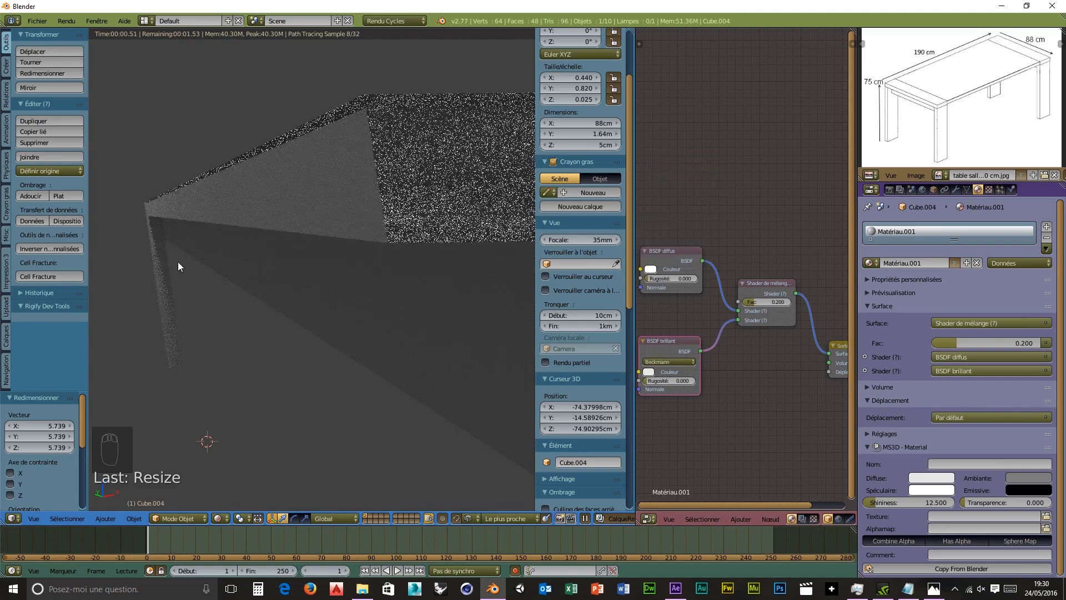
Step: Select the front table leg, enter Edit Mode on it, and return the 3D view to wireframe shading
middle_drag(256, 313, 282, 341)
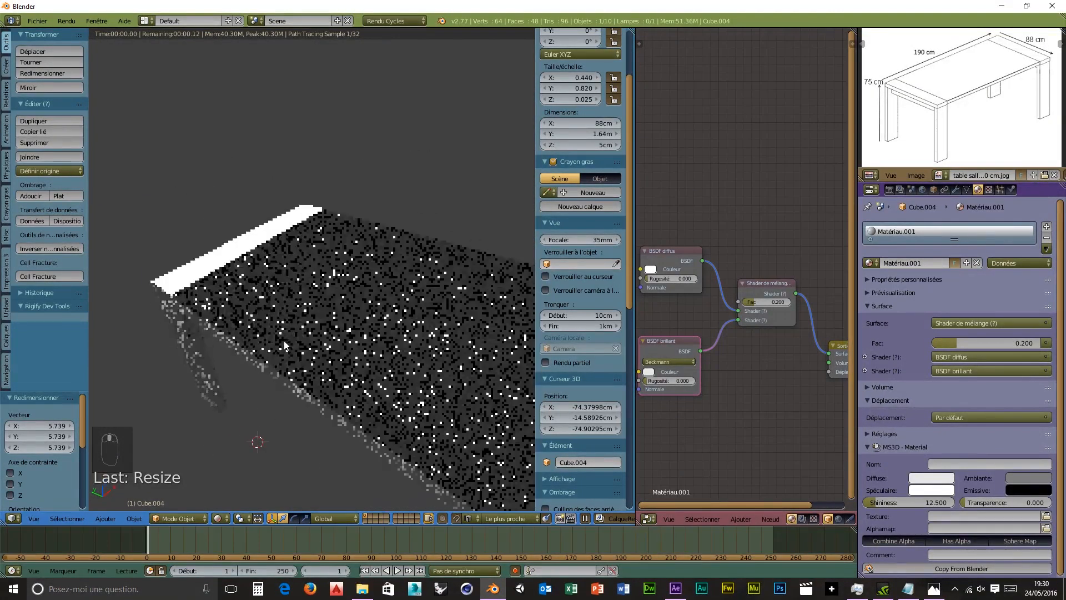
mouse_move(399, 312)
middle_down()
mouse_move(377, 342)
mouse_move(399, 318)
middle_up()
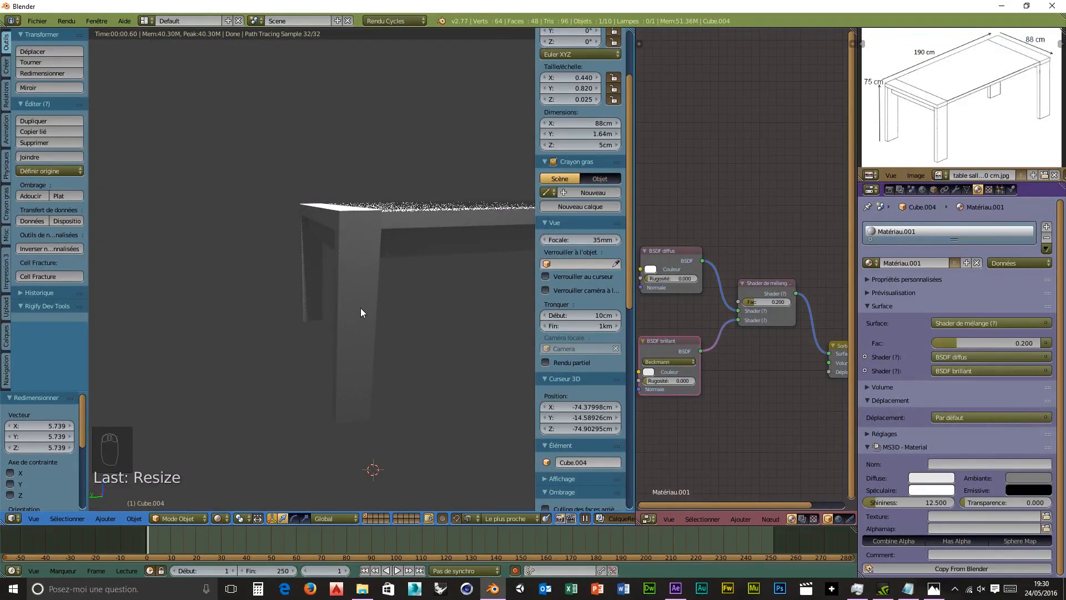
right_click(367, 353)
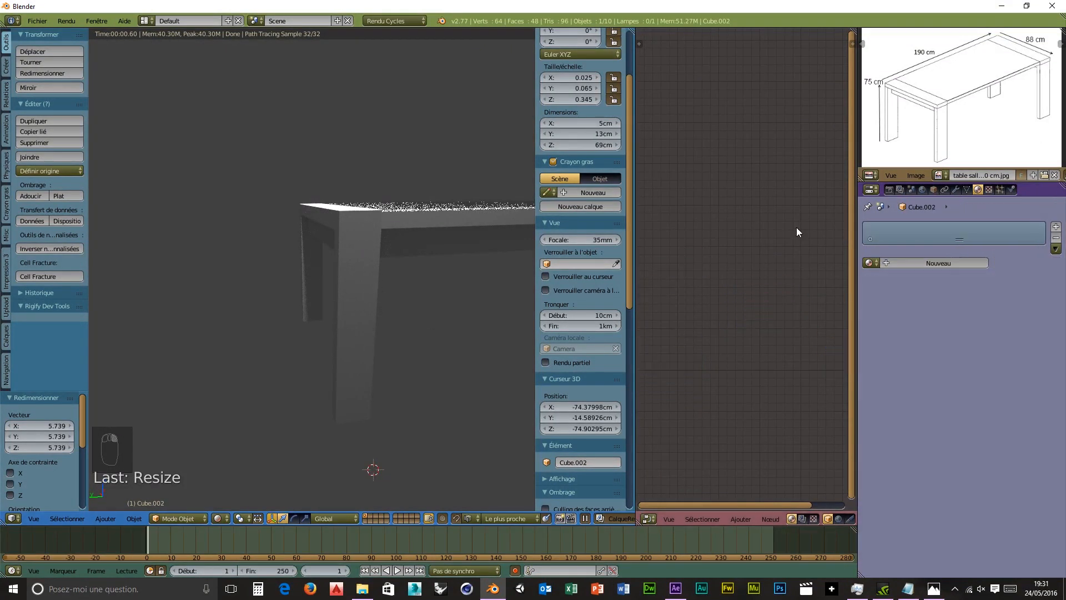
click(179, 518)
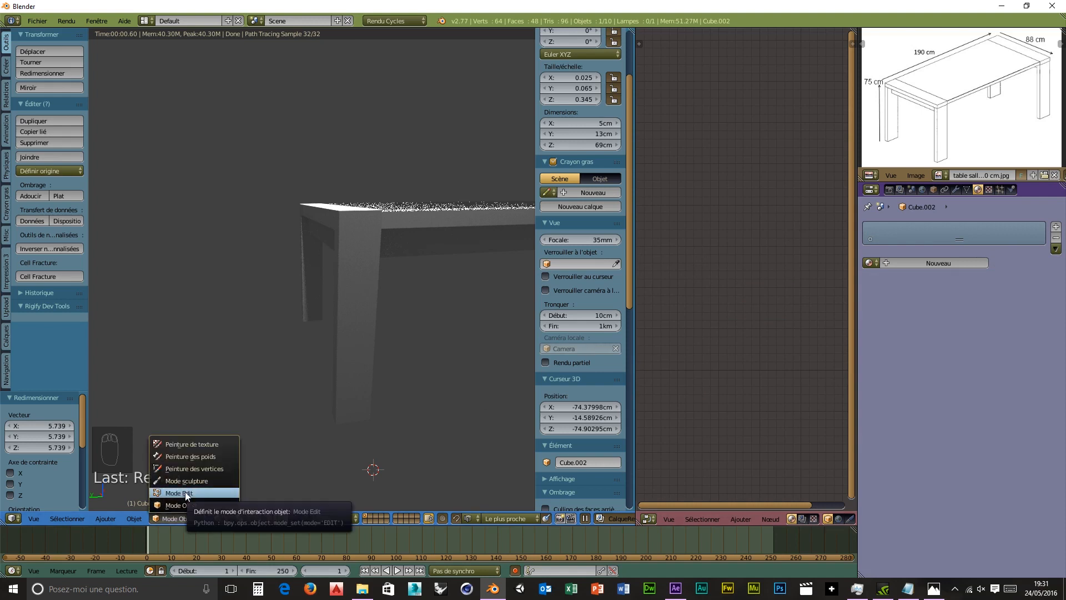
click(186, 492)
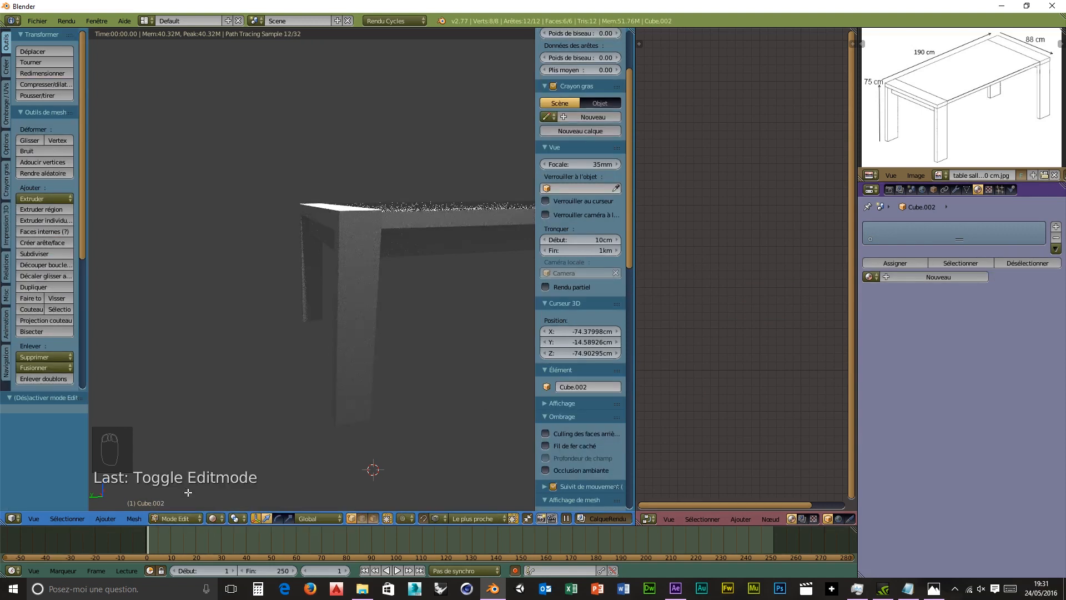
click(216, 518)
click(225, 493)
scroll(366, 378, down, 5)
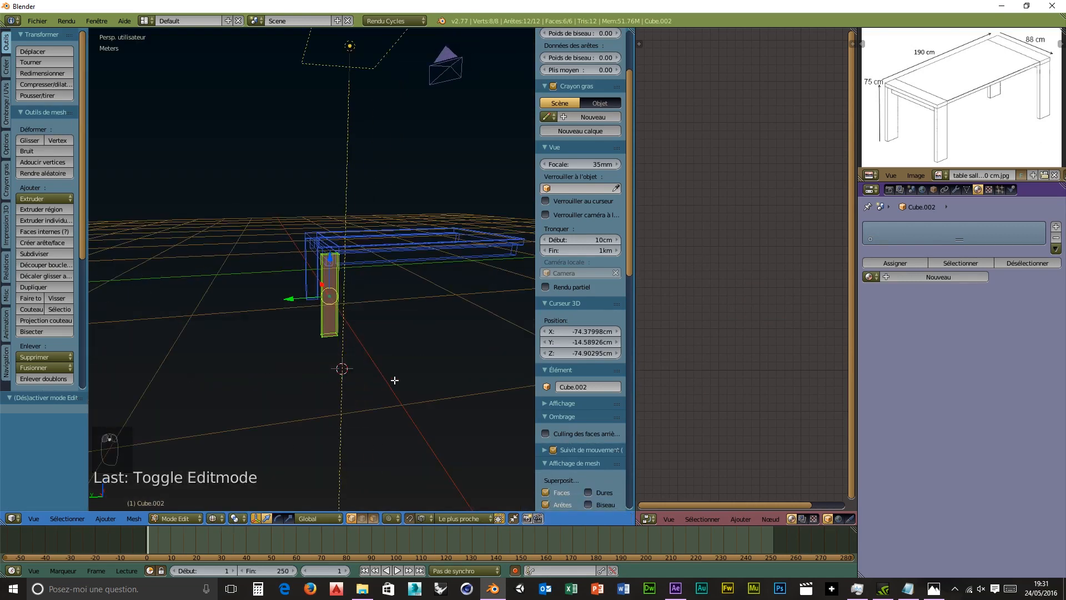
mouse_move(366, 378)
middle_down()
mouse_move(397, 384)
mouse_move(364, 371)
mouse_move(376, 374)
middle_up()
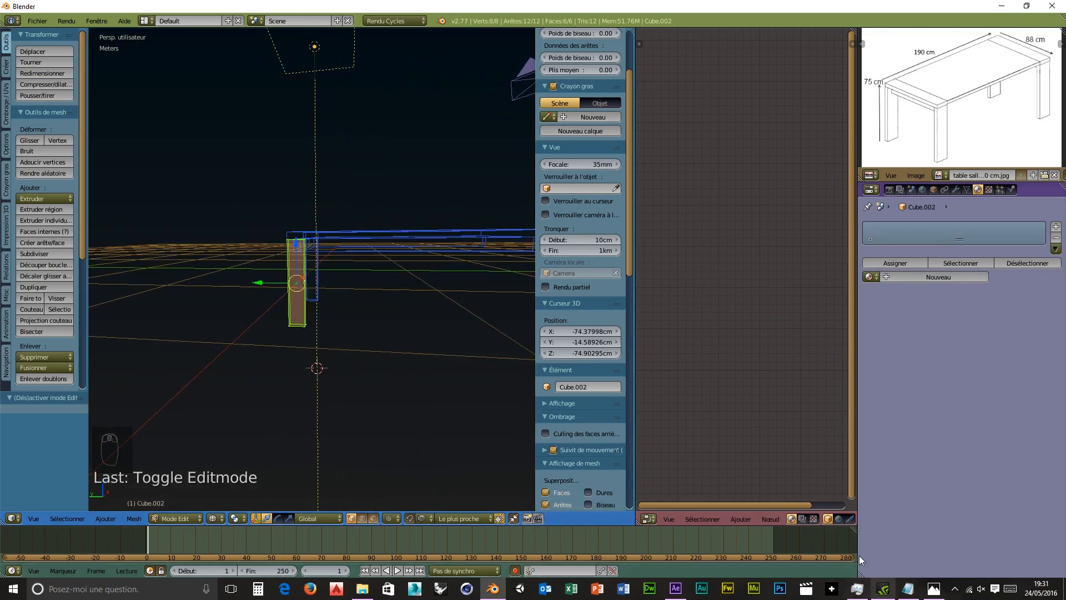
Step: Widen the node editor area into the 3D view and change it to the UV/Image Editor
click(650, 519)
click(675, 383)
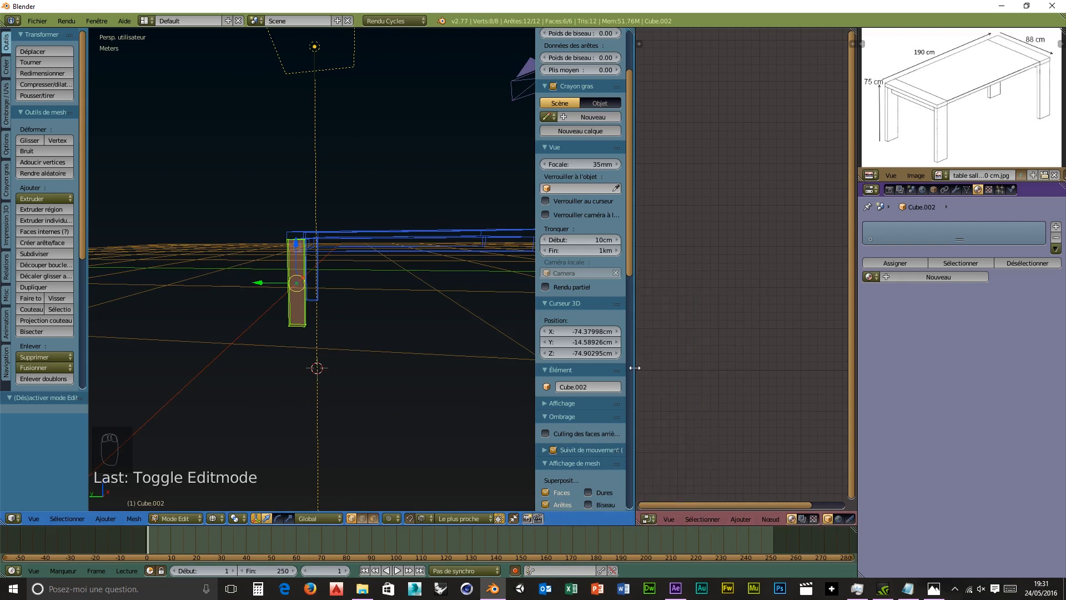
drag(635, 367, 384, 369)
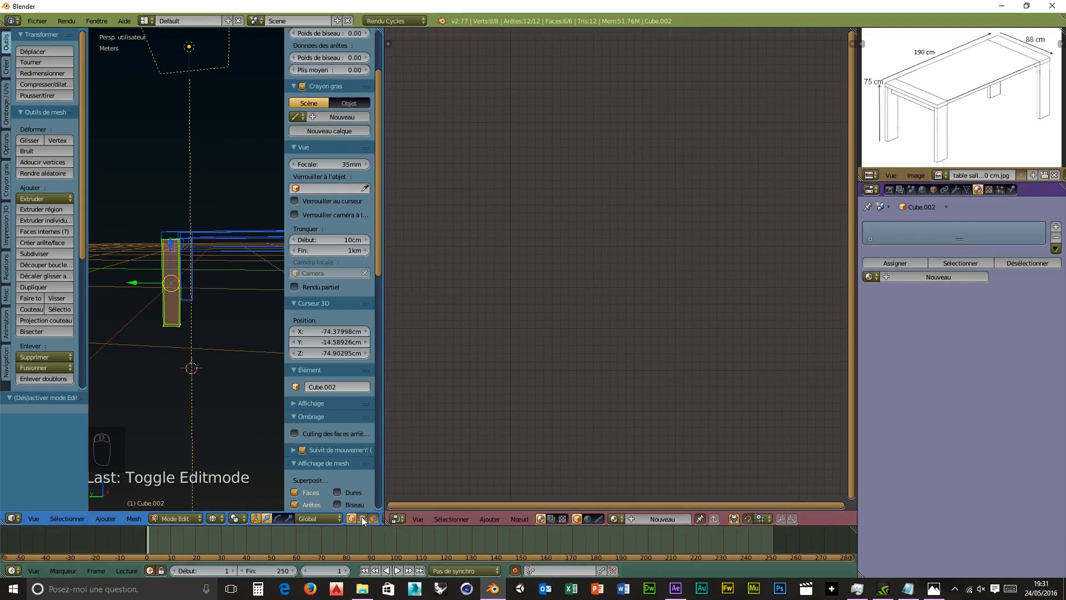
click(398, 518)
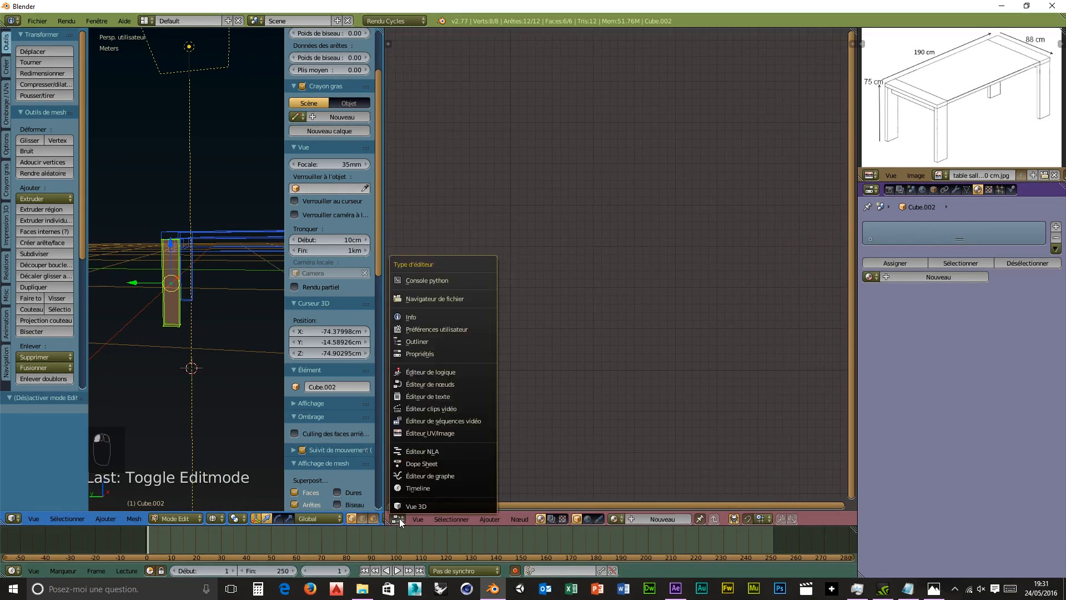
click(419, 435)
Step: Open the image stickers-adhesif-chene-bois-gris.jpg from D:\Chanto'jap and co\tuto\image, showing the files as thumbnails
click(532, 519)
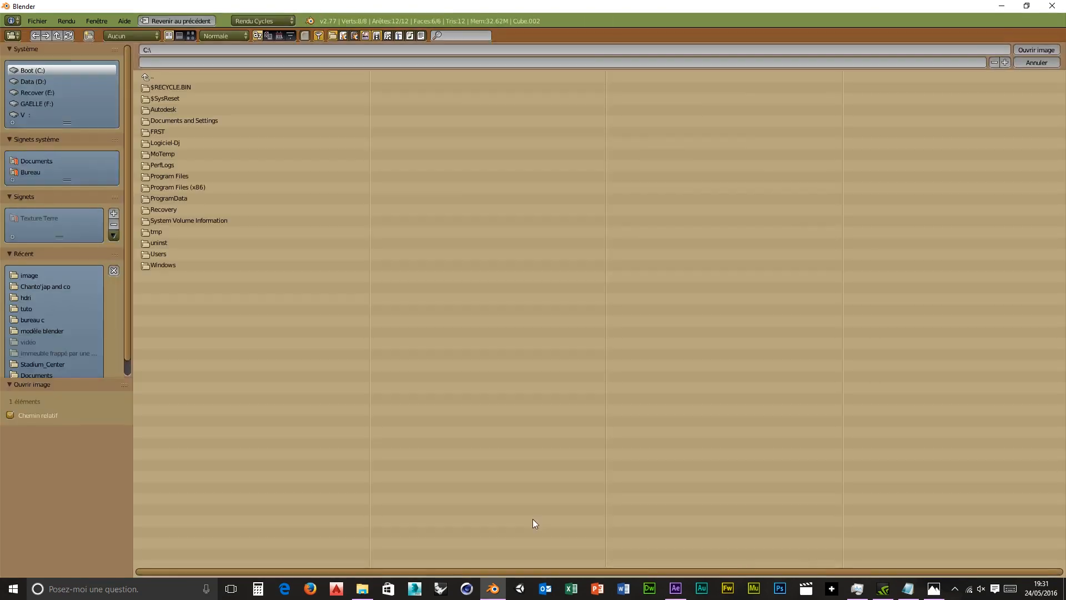
click(26, 80)
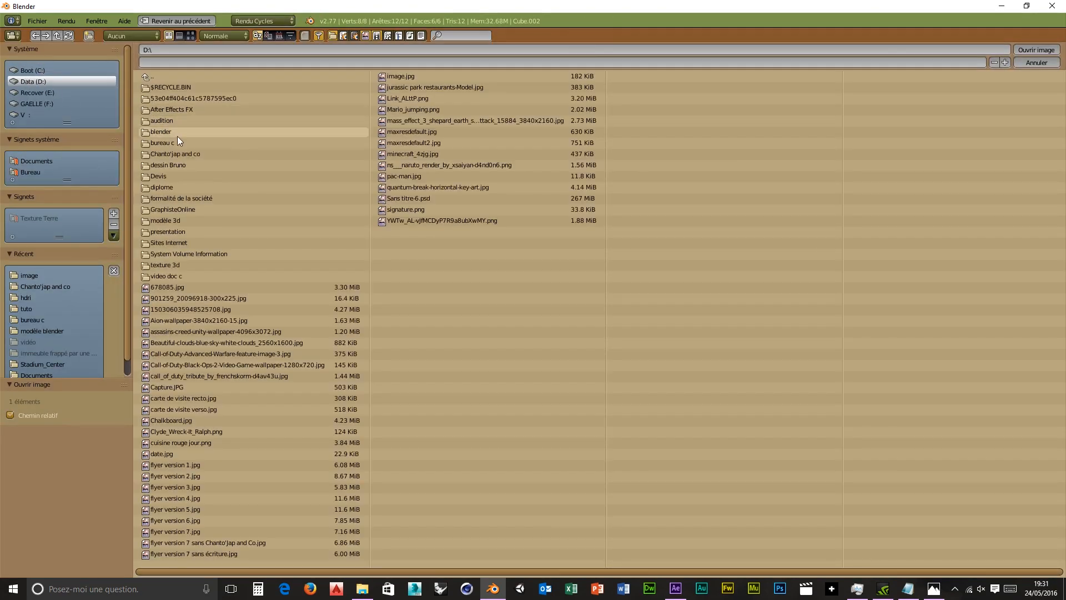
click(175, 154)
click(179, 100)
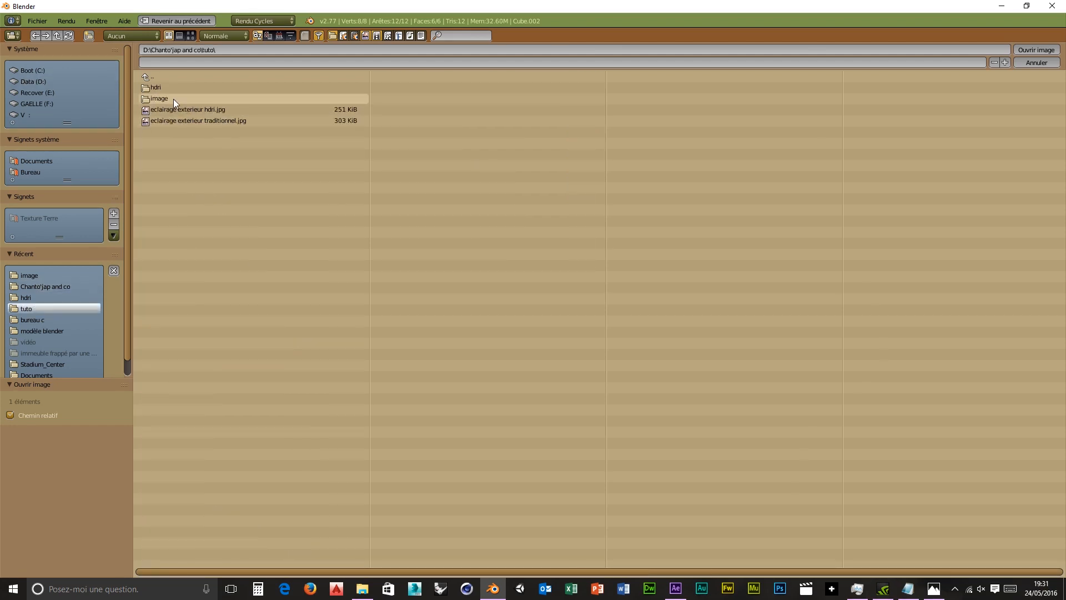
click(164, 99)
click(192, 36)
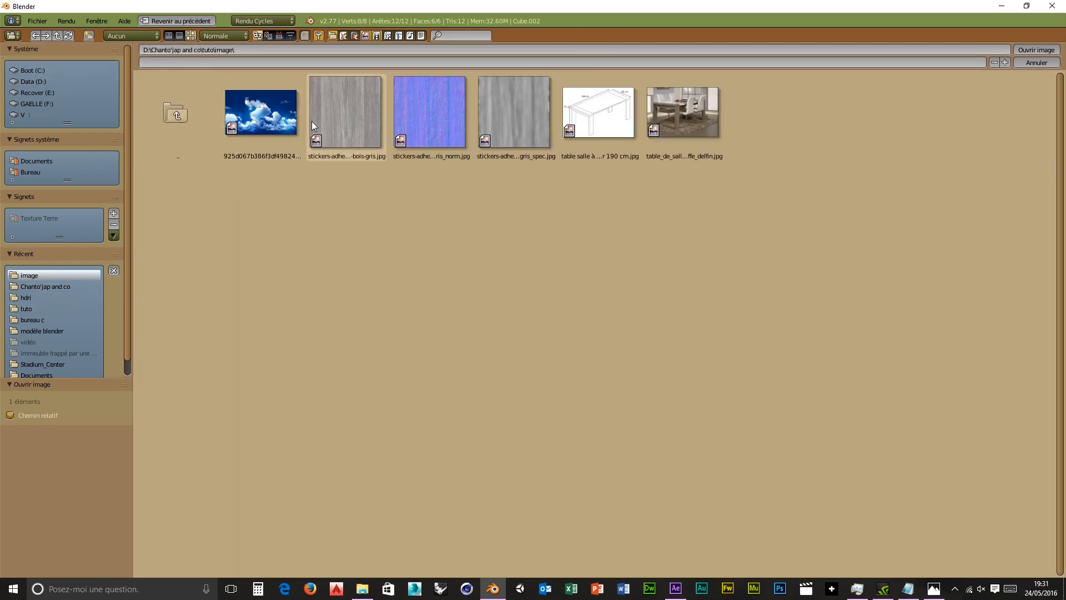
click(351, 115)
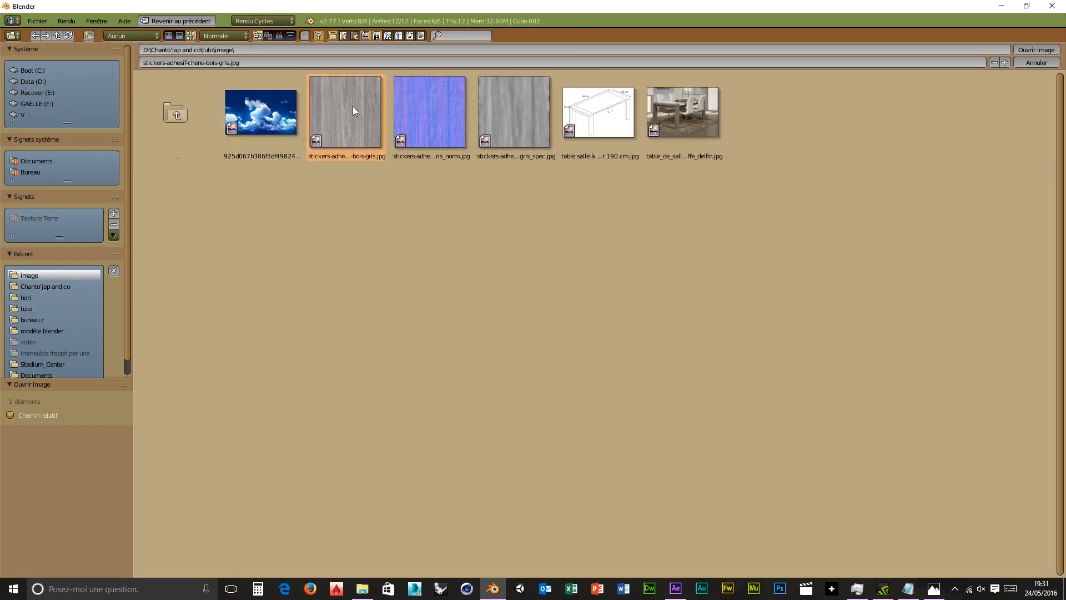
click(1039, 52)
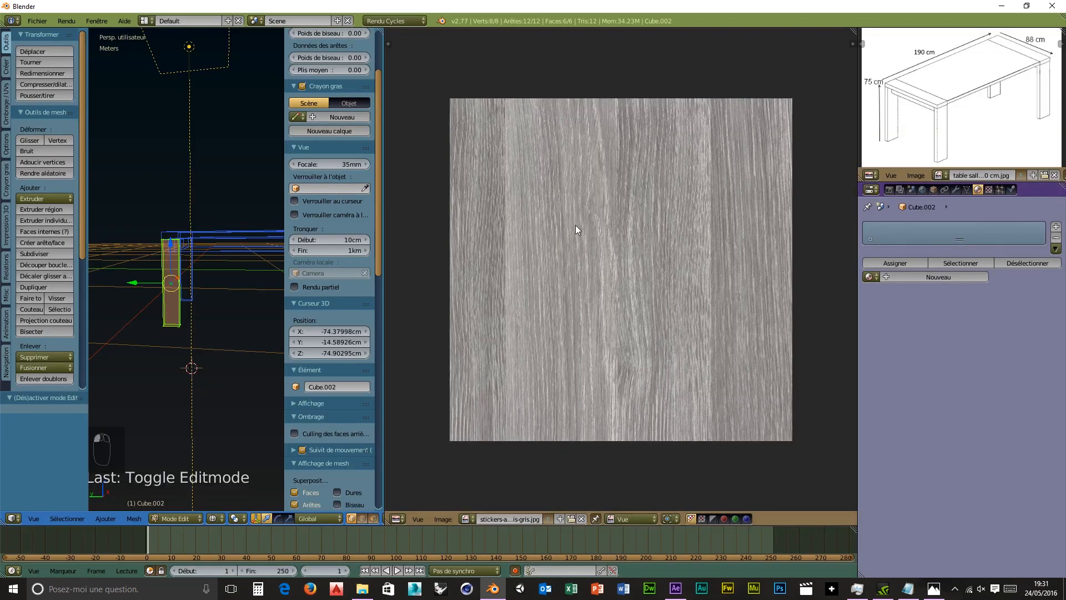
Step: Unwrap the whole table leg onto the wood texture with a cube projection (Projection cubique)
middle_drag(168, 362, 222, 356)
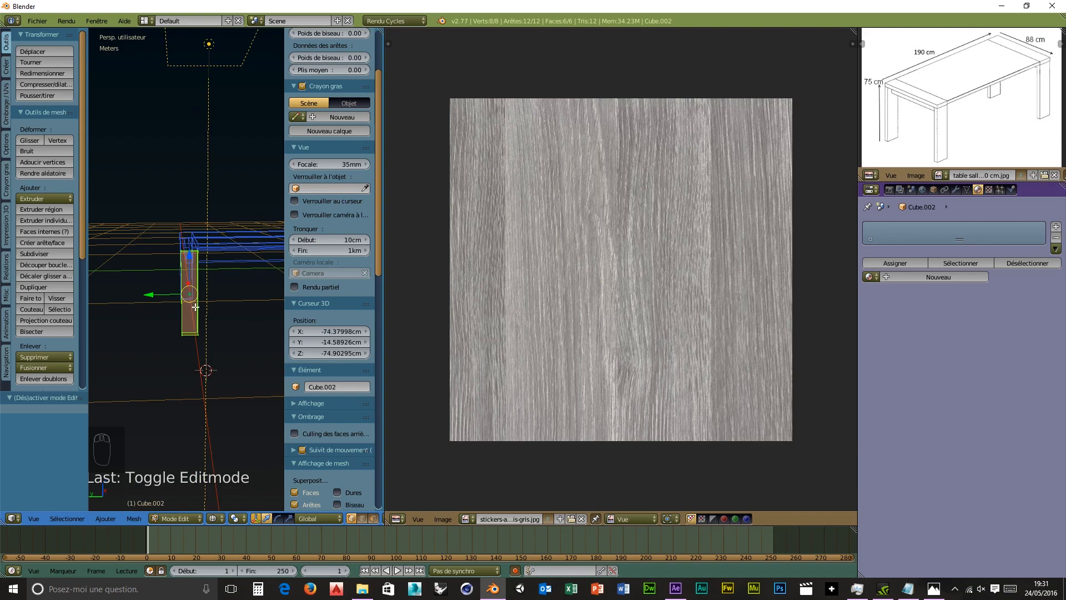
key(u)
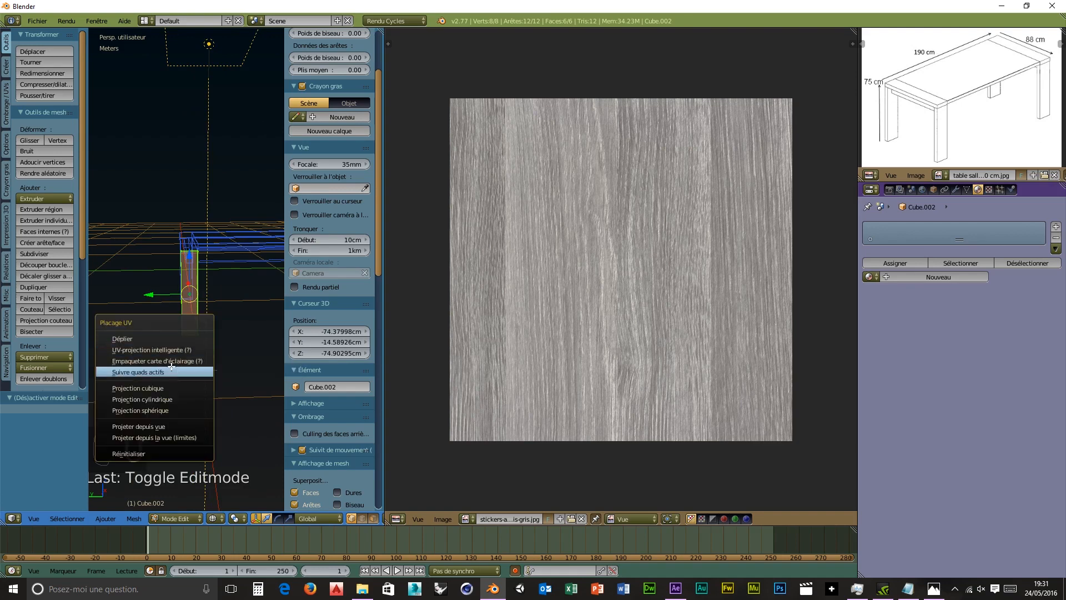
click(169, 389)
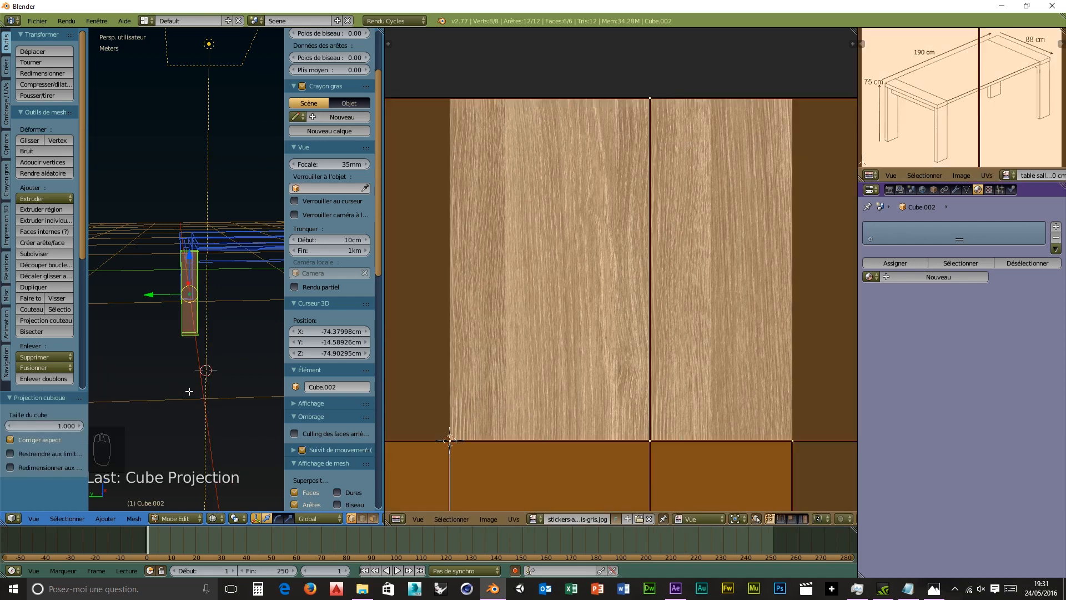
Step: Scale the leg's whole UV layout down to about 0.869 over the wood image
scroll(621, 325, down, 4)
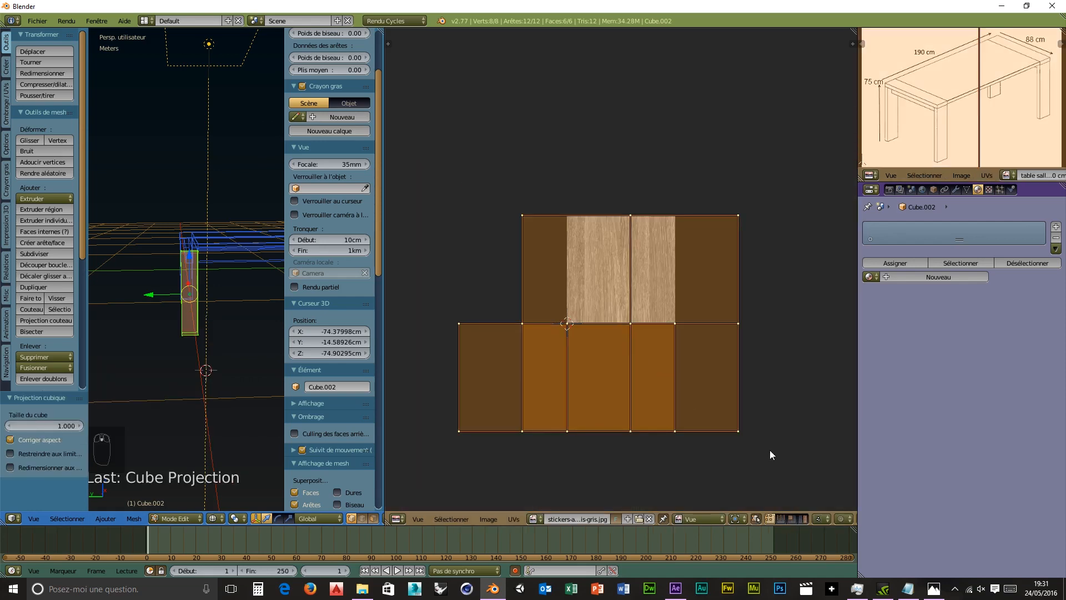
key(s)
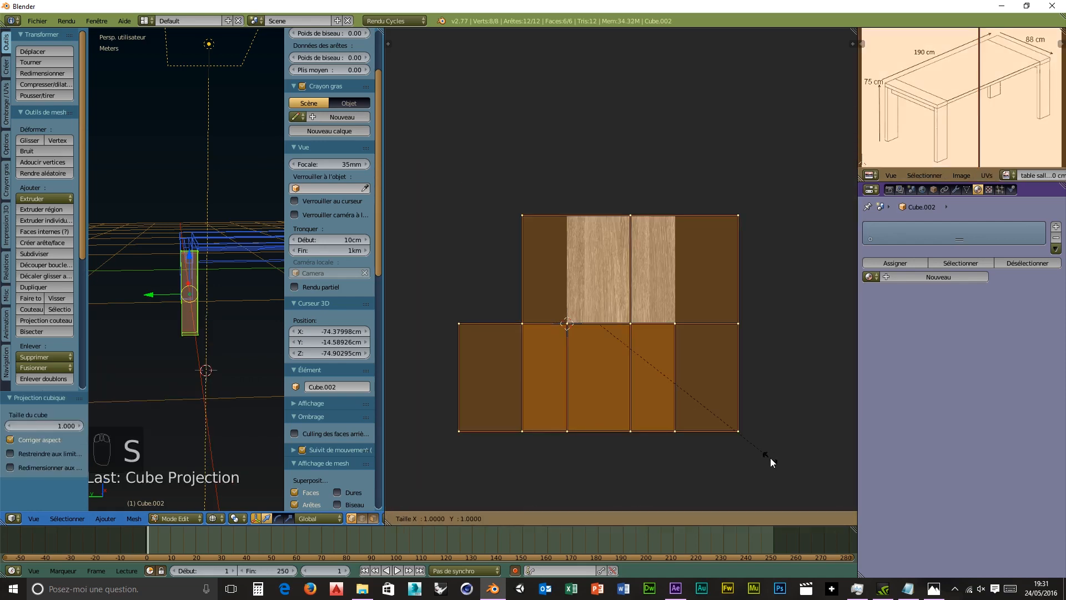
click(745, 445)
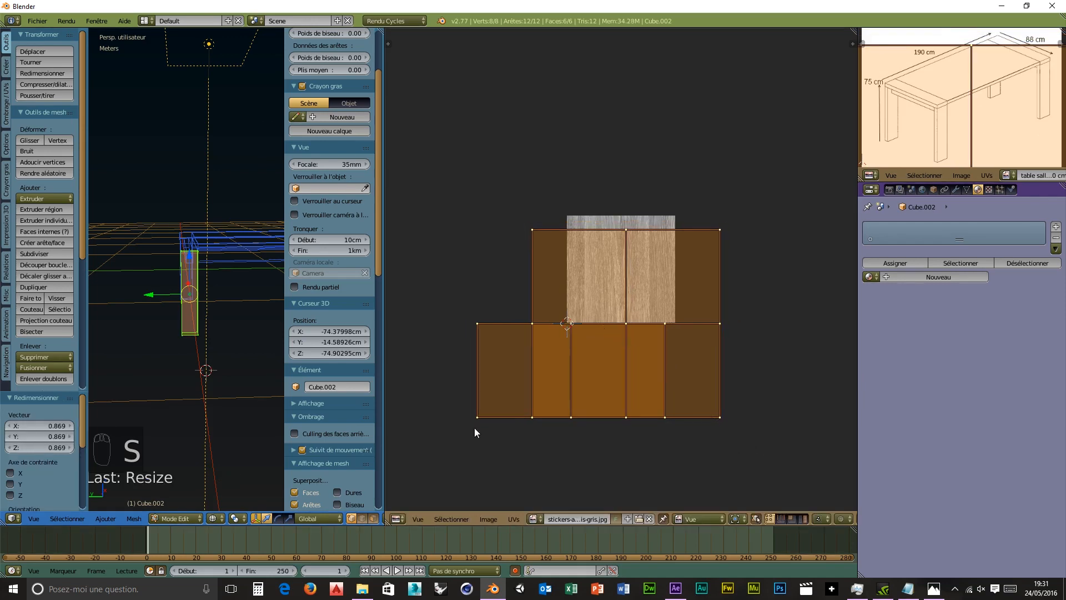
Step: Change the UV/Image Editor area to the node editor and create a new material for the table leg
middle_drag(179, 357, 161, 322)
scroll(173, 374, up, 1)
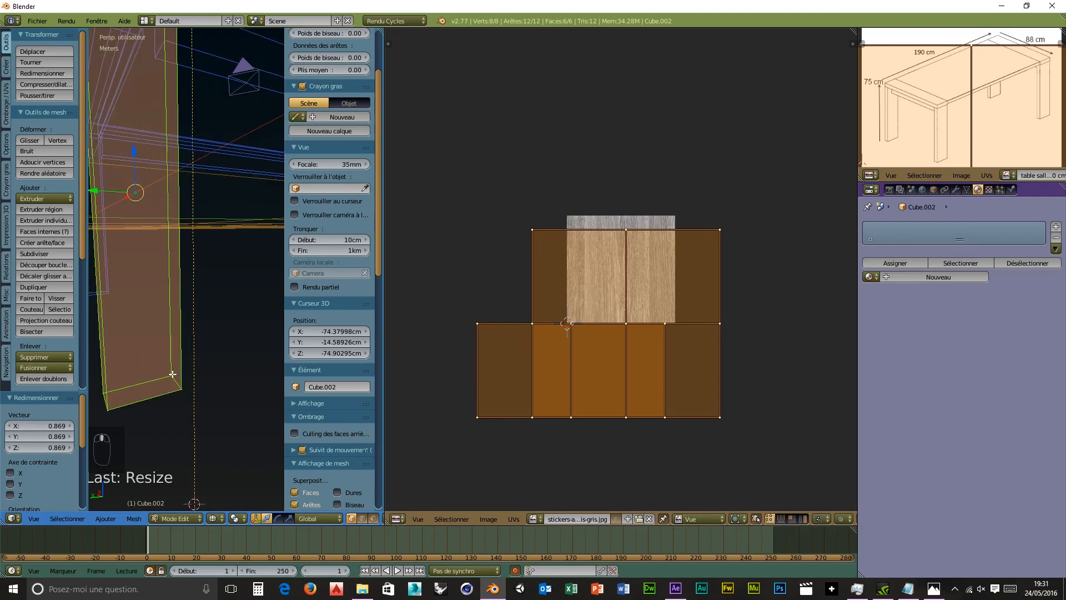
scroll(173, 372, down, 2)
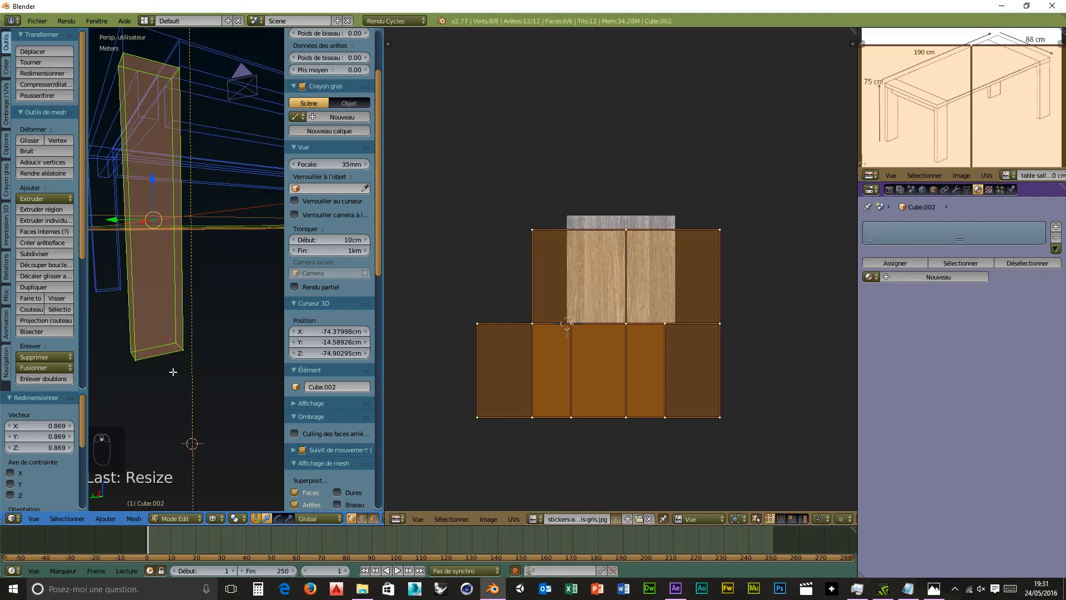
click(400, 518)
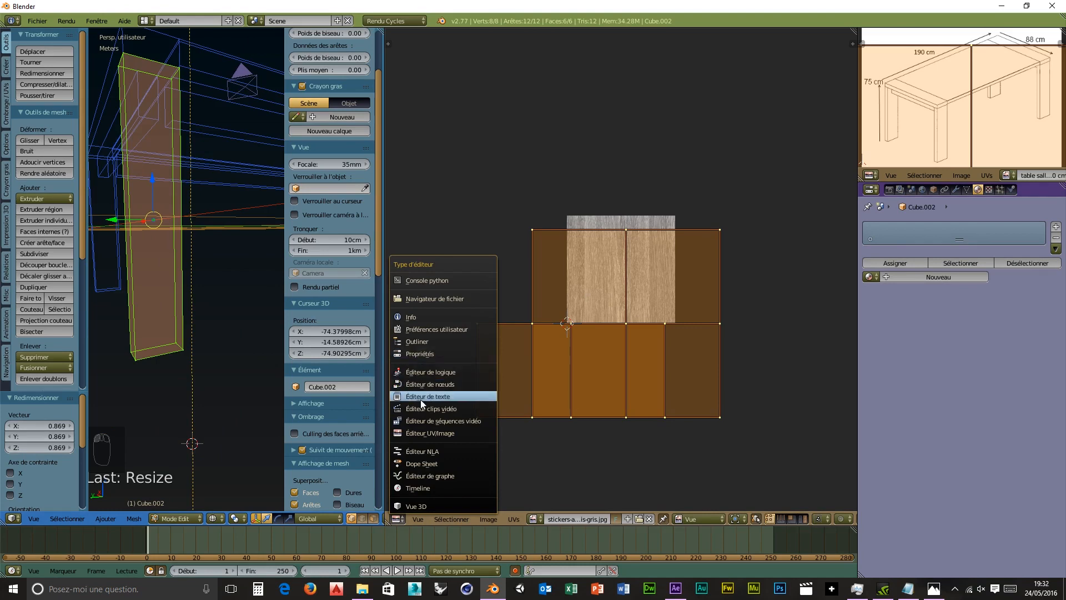
click(424, 385)
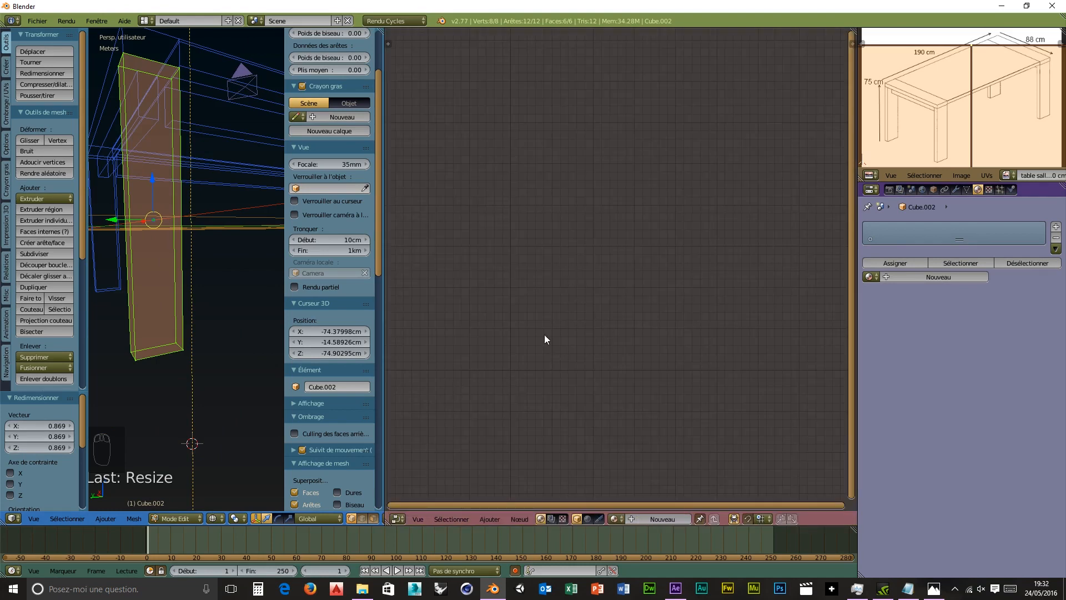
click(660, 518)
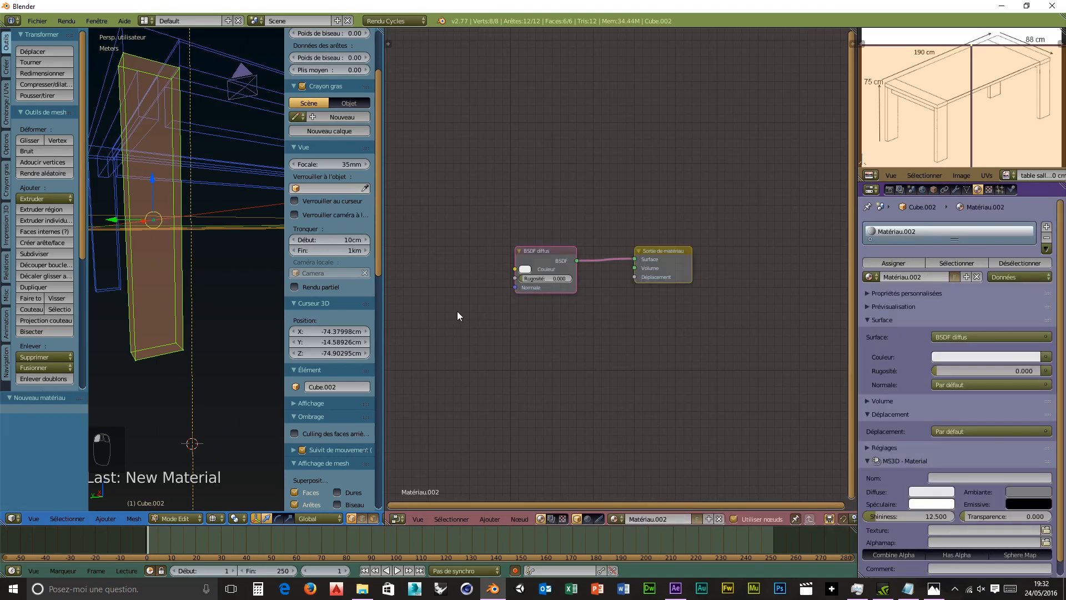
Step: Add an image texture node (Texture image) and link its Couleur output to the Couleur input of the BSDF diffus node
key(shift+a)
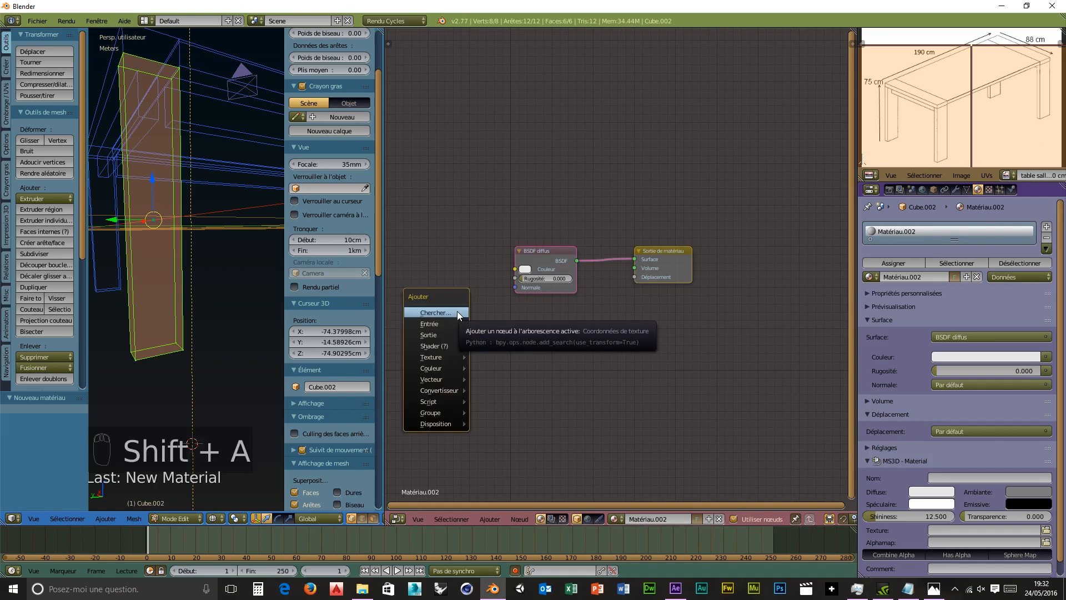
mouse_move(454, 356)
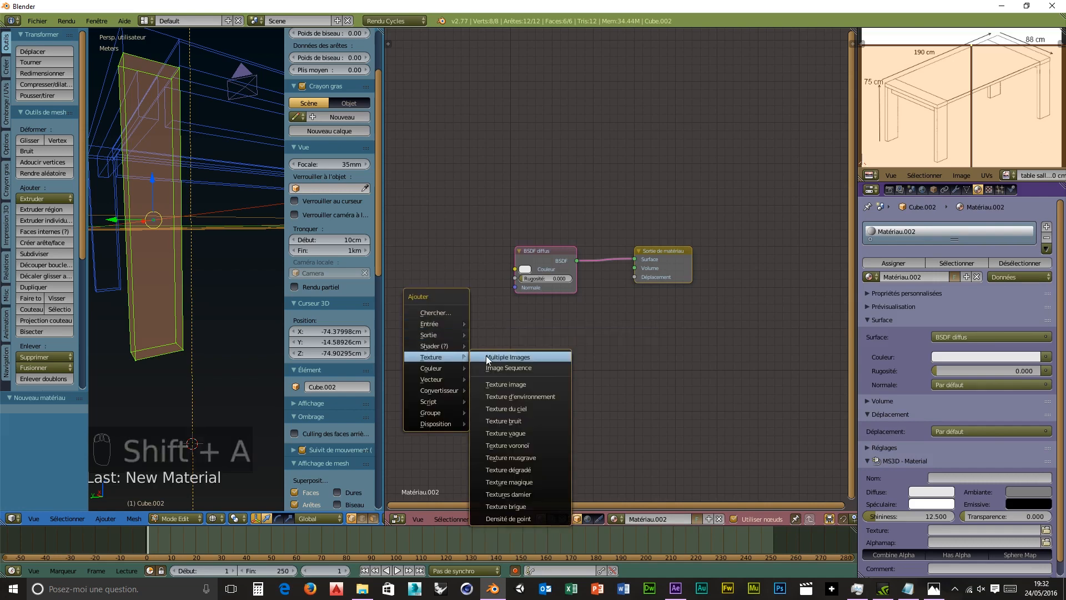
click(516, 384)
click(397, 186)
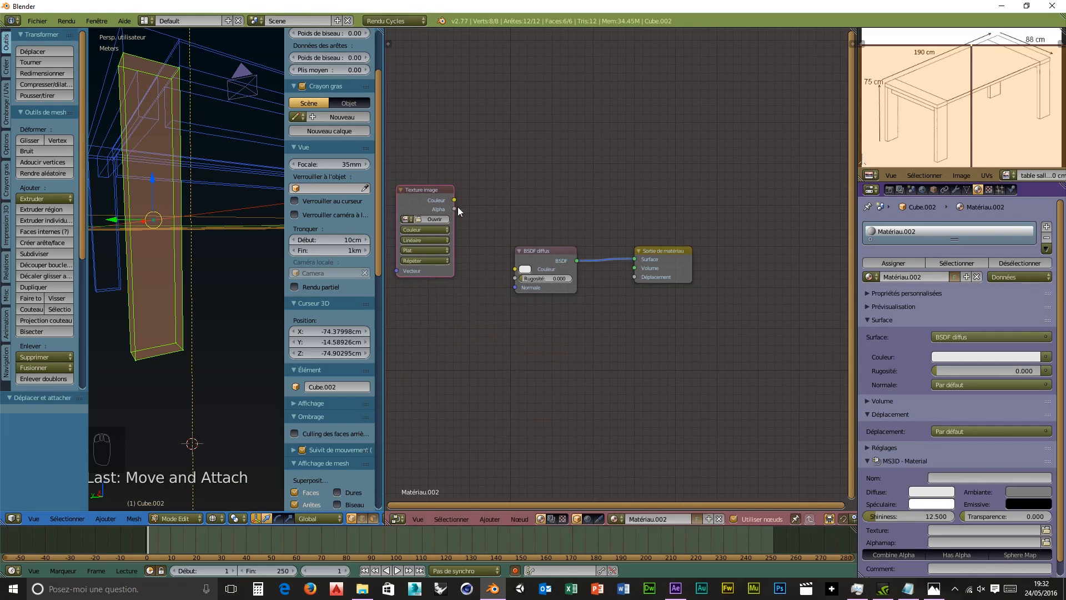
drag(454, 200, 517, 270)
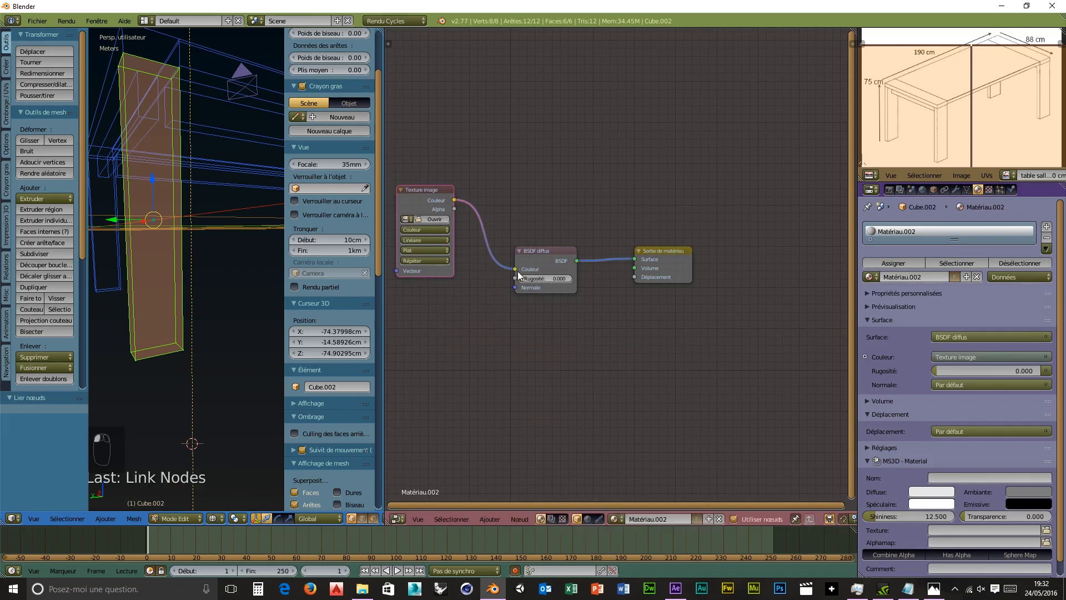
Step: Load stickers-adhesif-chene-bois-gris.jpg from D:\Chanto'jap and co\tuto\image into the image texture node, showing the files as thumbnails
click(434, 218)
click(31, 81)
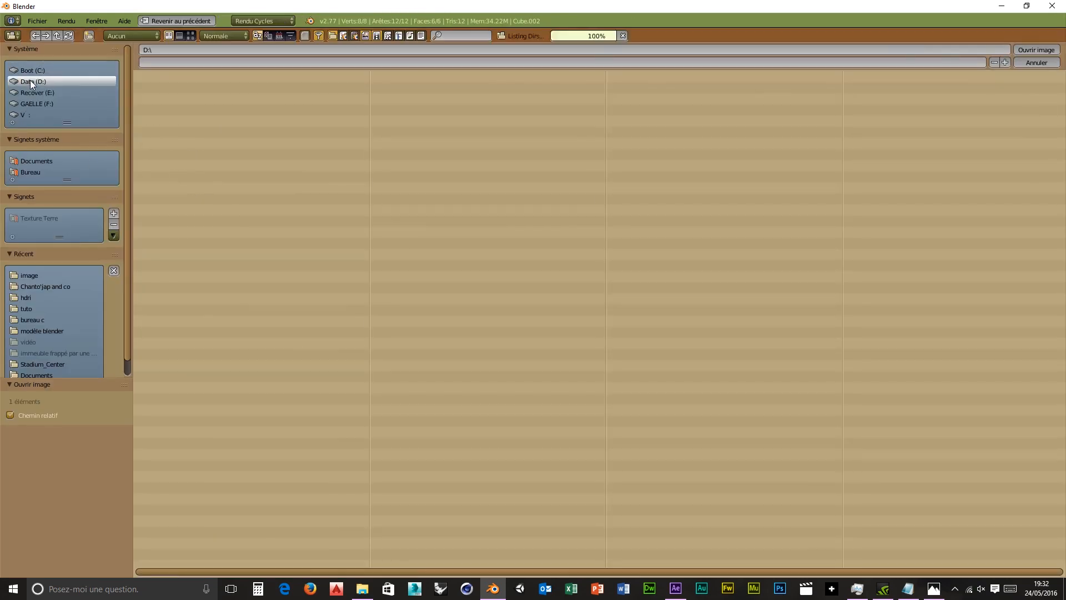
click(174, 151)
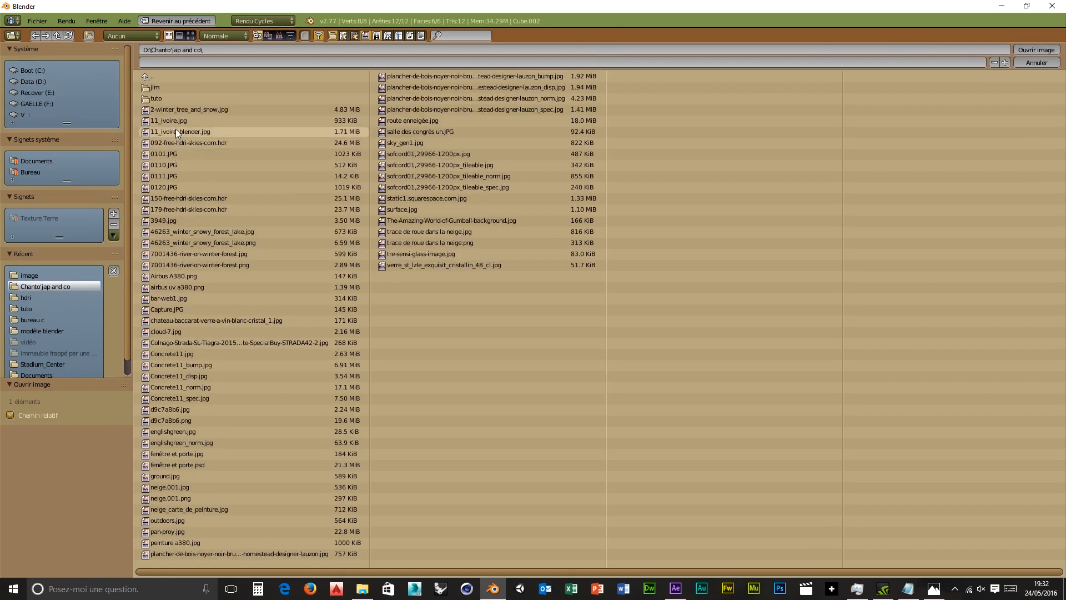
click(158, 99)
click(173, 98)
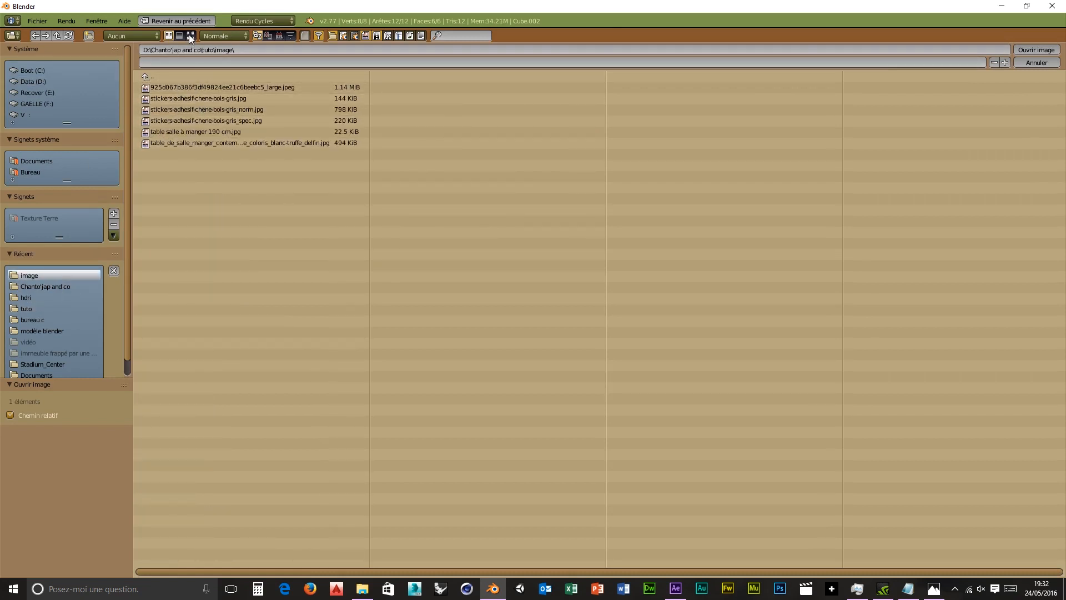
click(190, 35)
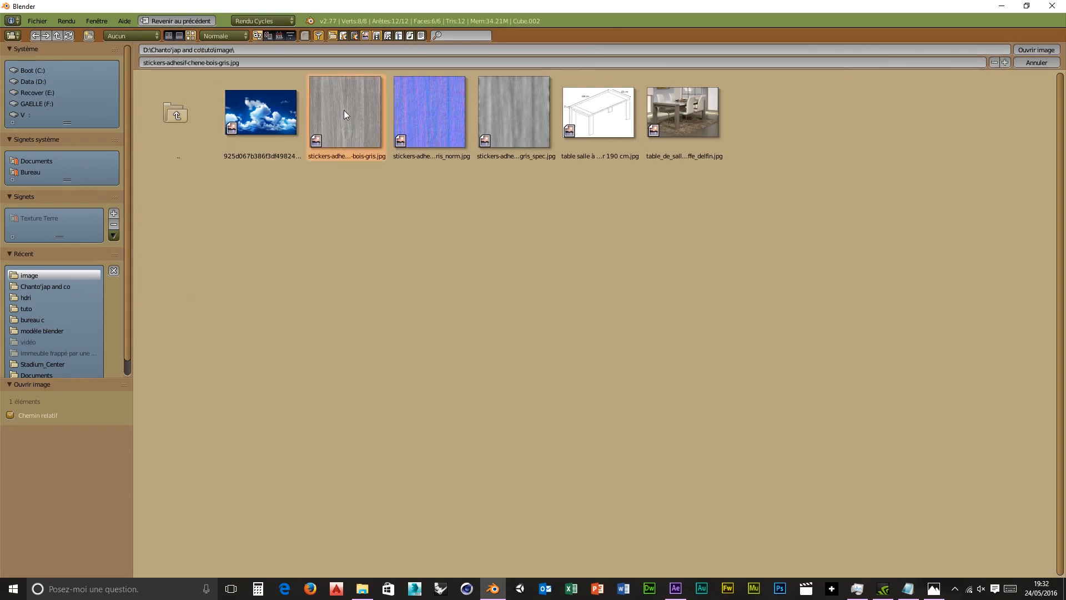
click(1028, 49)
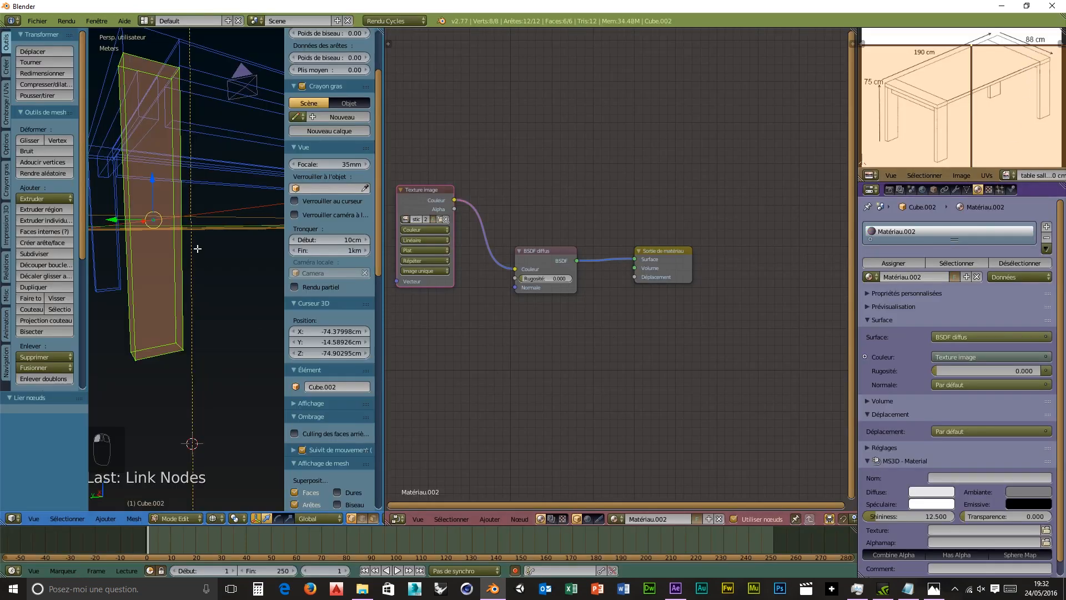
Step: Switch the 3D view to rendered shading and examine the wood texture on the leg from several angles
key(shift+z)
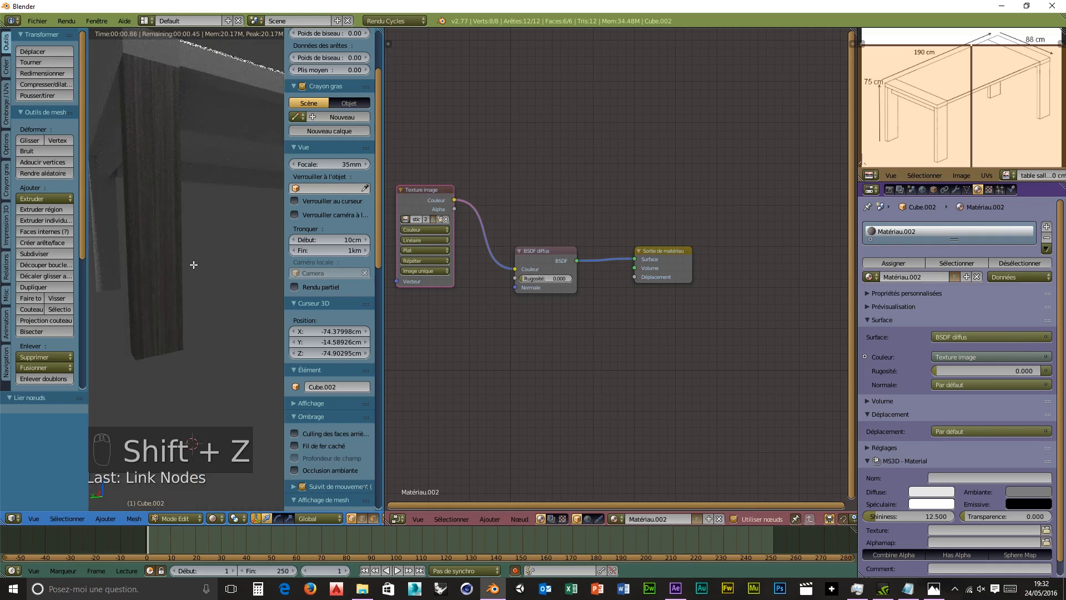
middle_drag(193, 265, 200, 286)
scroll(285, 326, up, 3)
scroll(276, 325, up, 4)
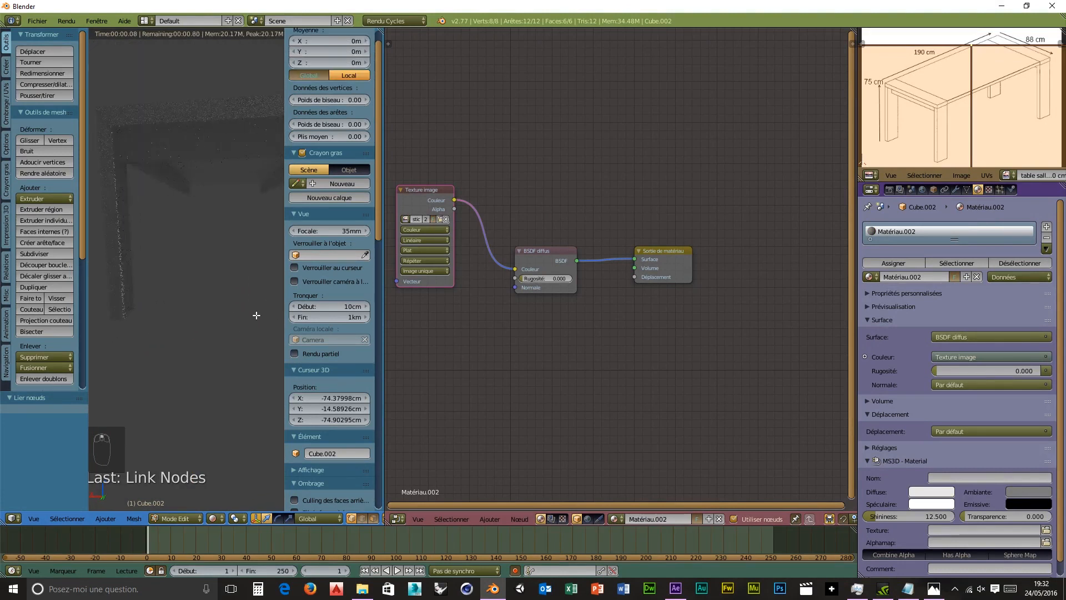
middle_drag(257, 316, 167, 325)
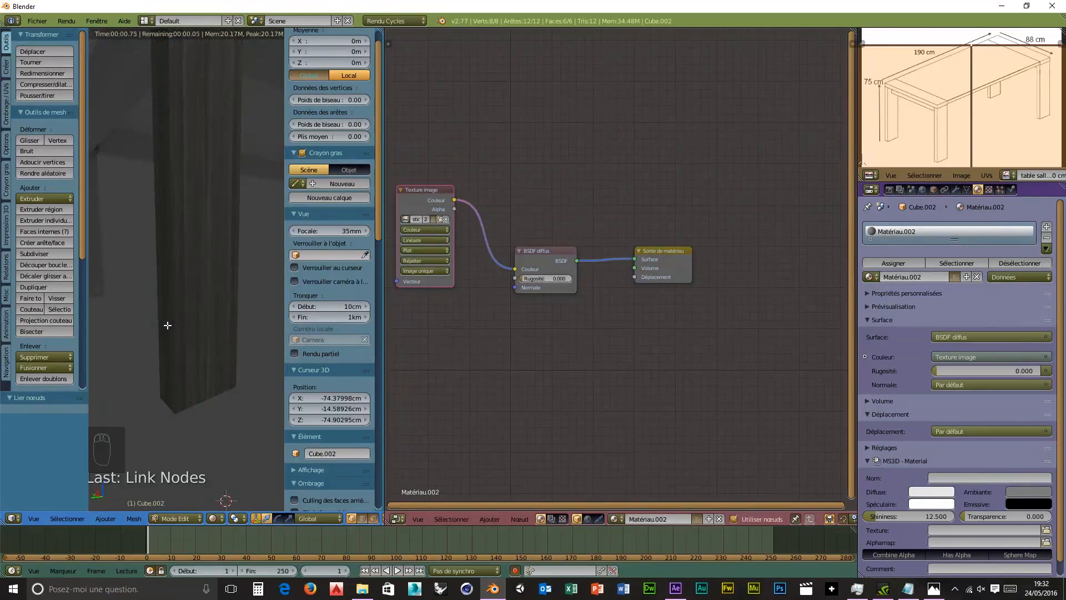
middle_drag(177, 214, 185, 262)
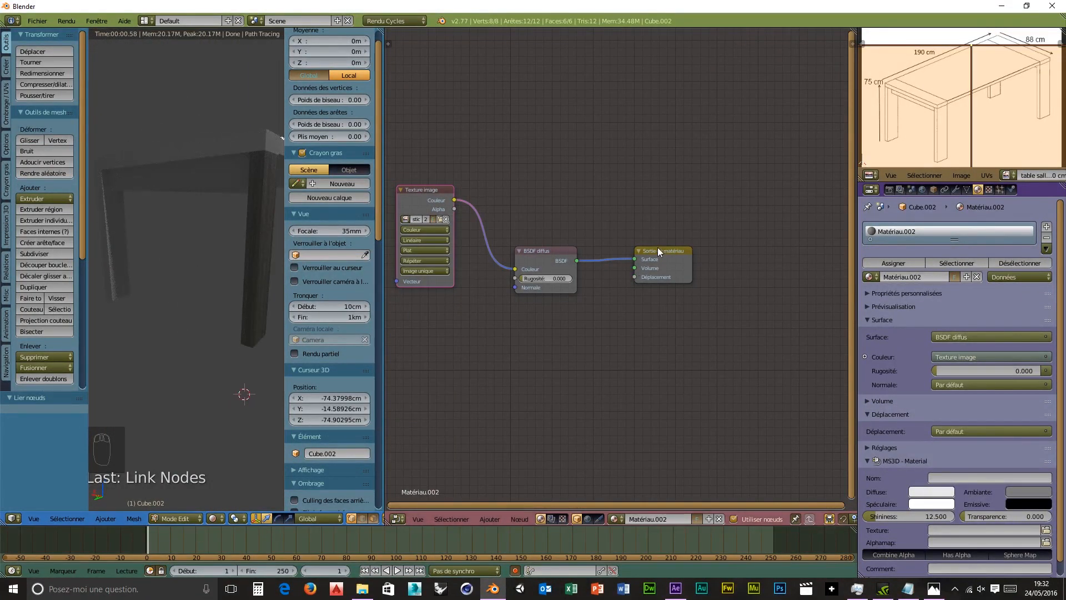
Step: Space out the diffuse and material output nodes and add a second image texture node below the first one
drag(657, 247, 697, 260)
drag(553, 252, 566, 241)
key(shift+a)
mouse_move(582, 331)
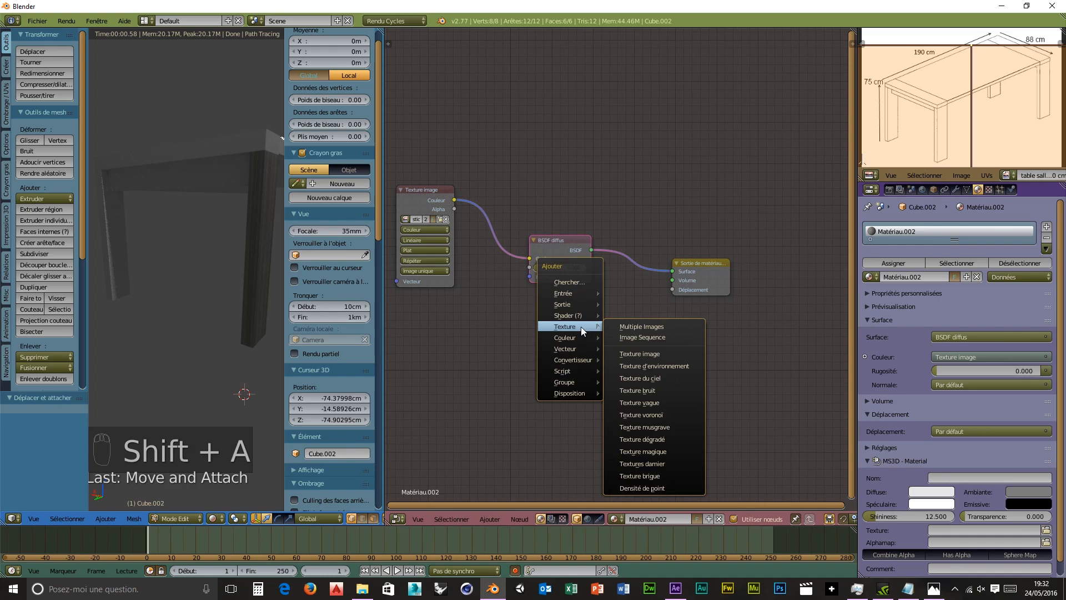
click(645, 354)
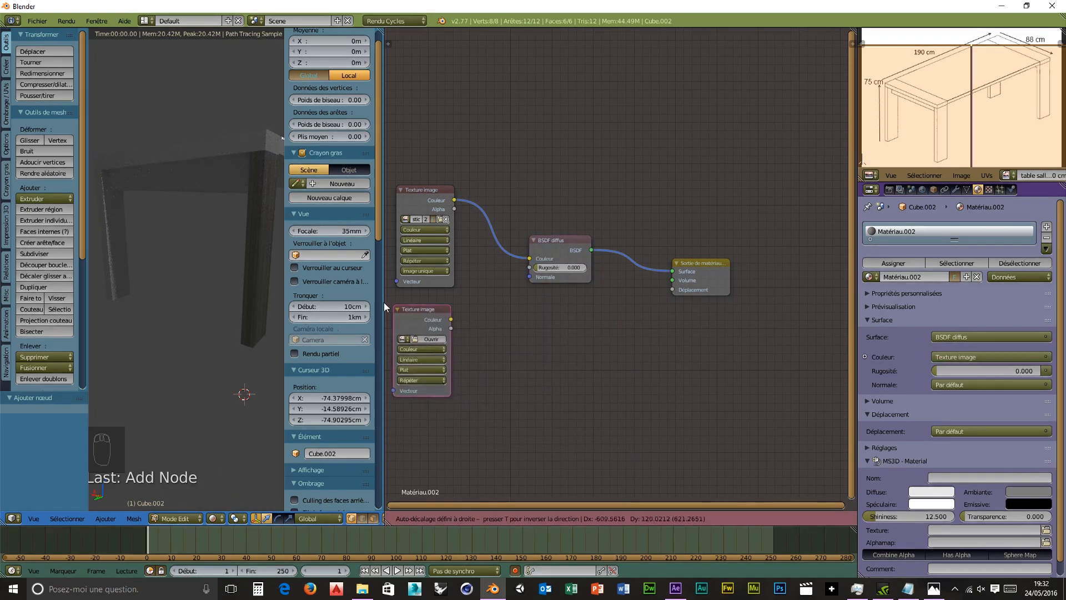
click(396, 307)
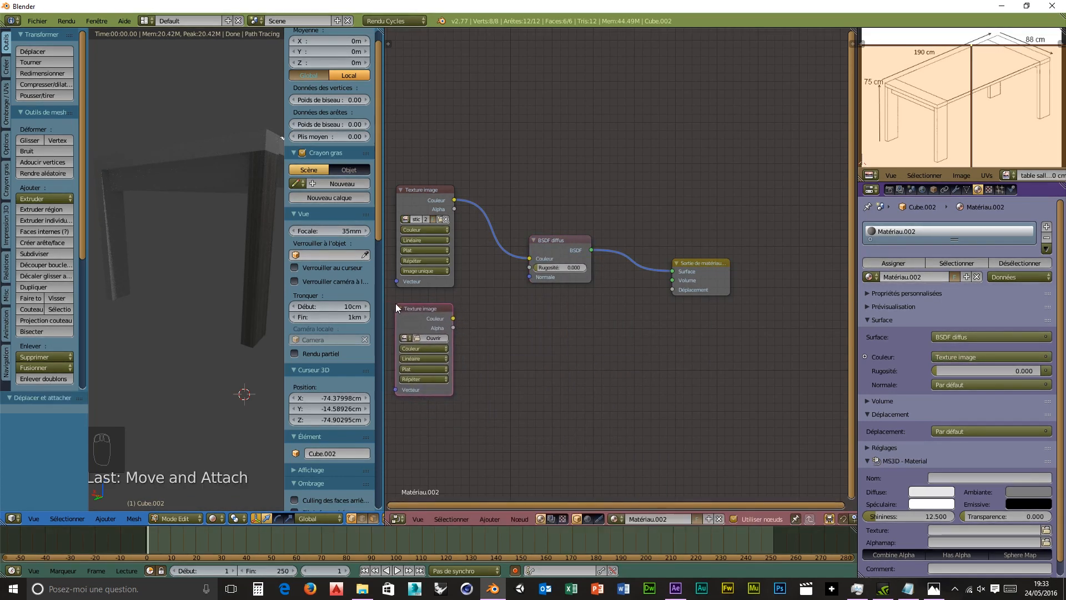
Step: Load stickers-adhesif-chene-bois-gris_norm.jpg from D:\Chanto'jap and co\tuto\image into the second image texture node
click(431, 339)
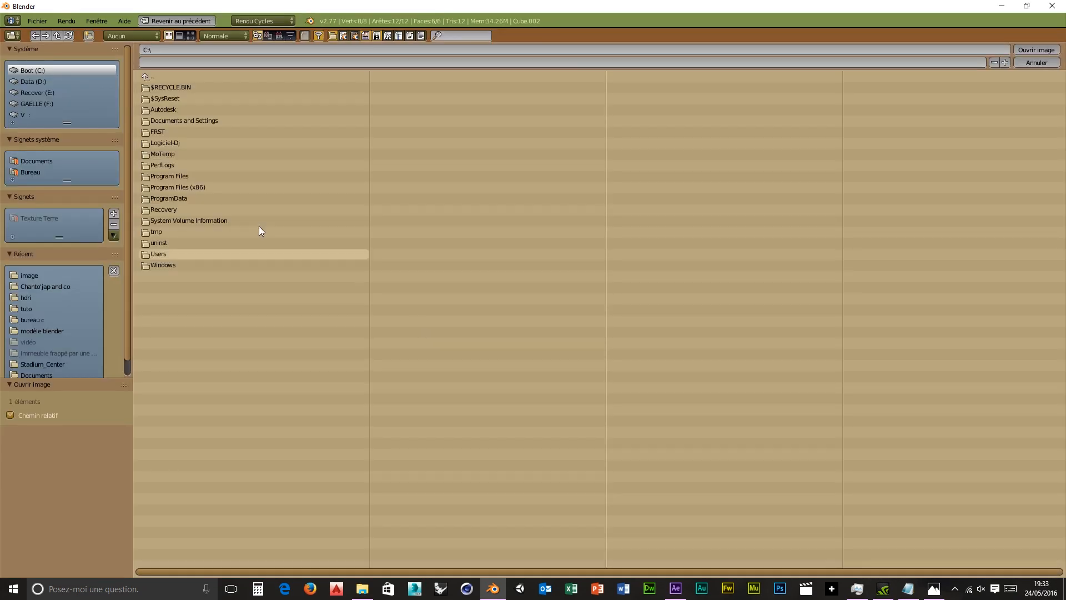
click(32, 82)
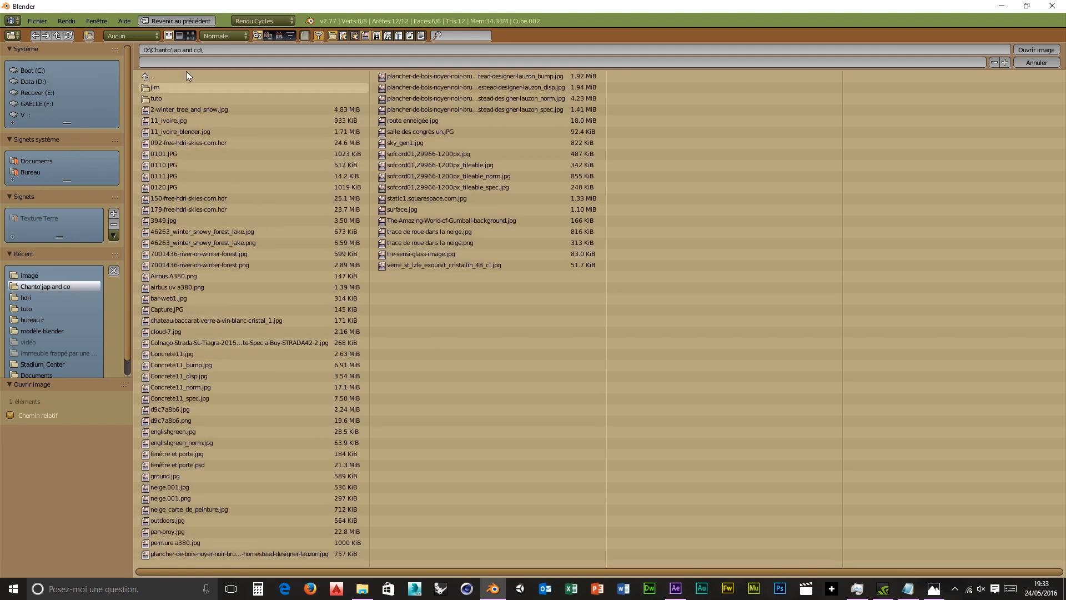
click(165, 98)
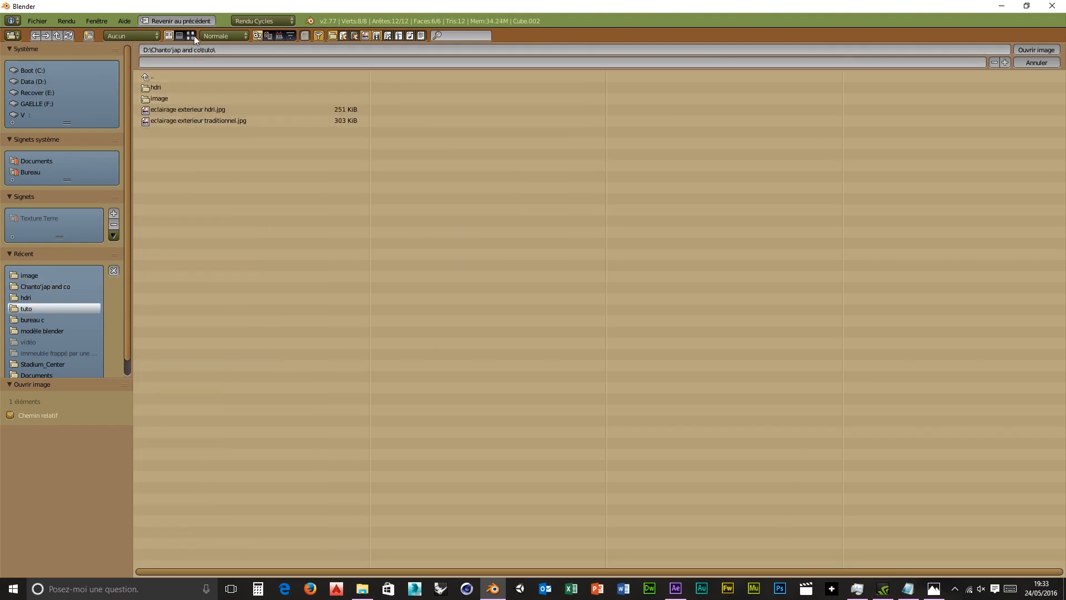
click(164, 98)
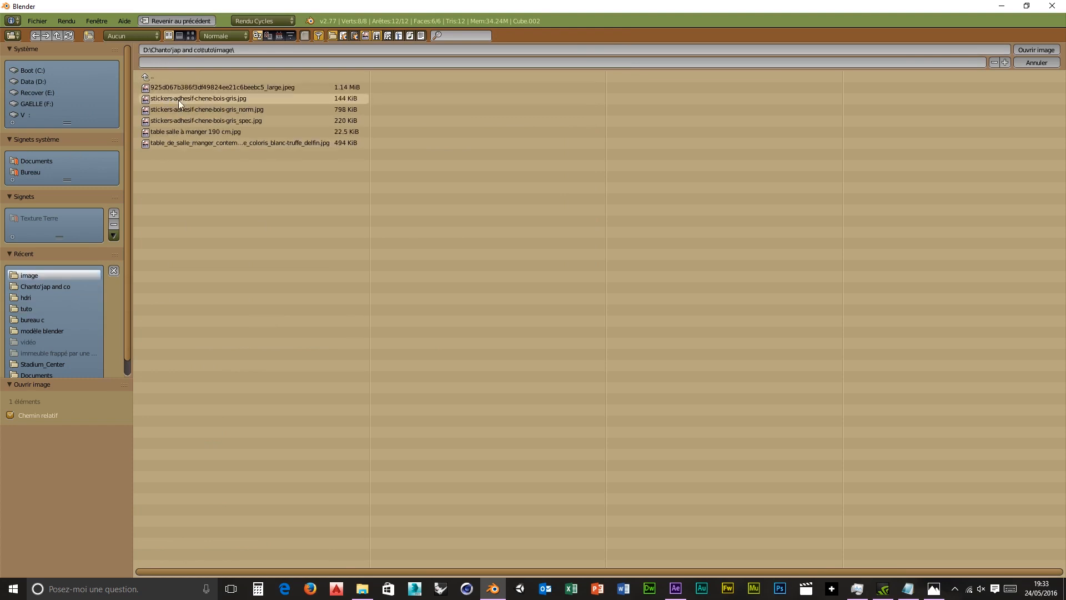
click(250, 108)
click(1037, 50)
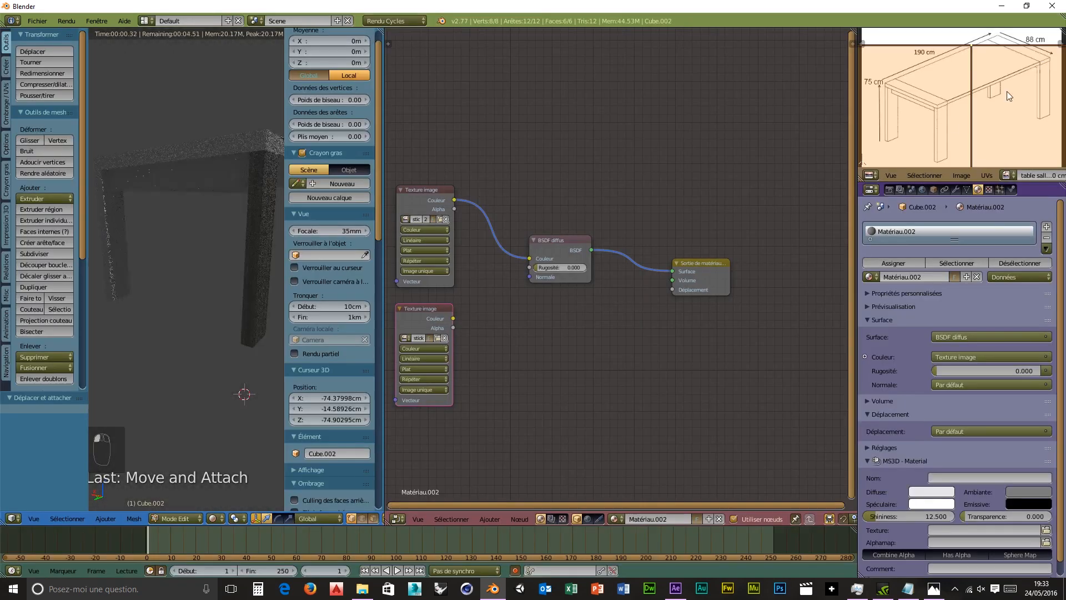
Step: Add a normal map node (Carte de normale) linking the second texture's Couleur to the Normale input of the BSDF diffus node
key(shift+a)
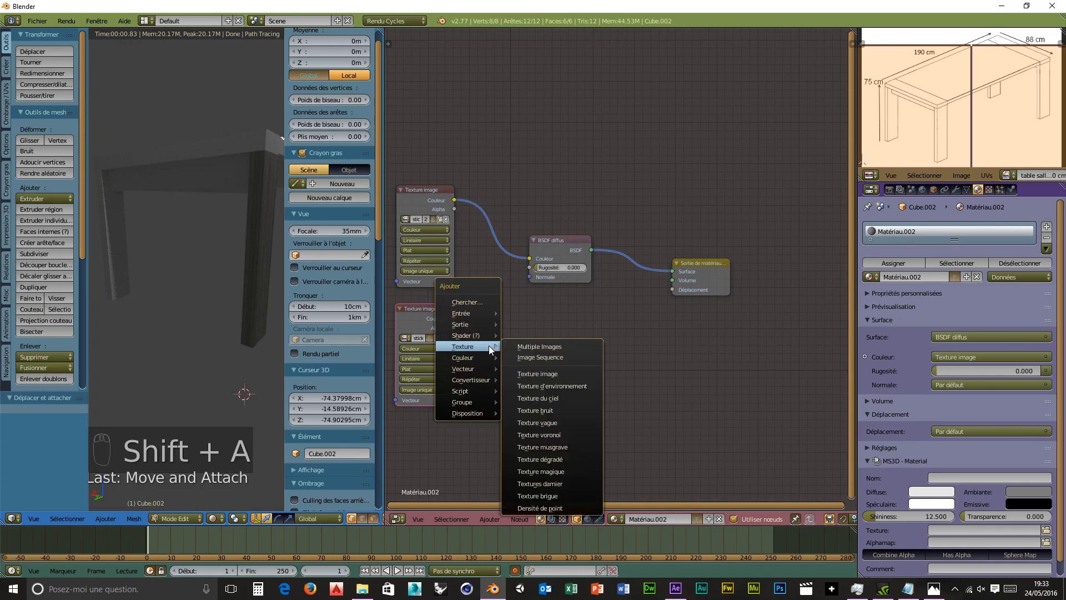
mouse_move(490, 370)
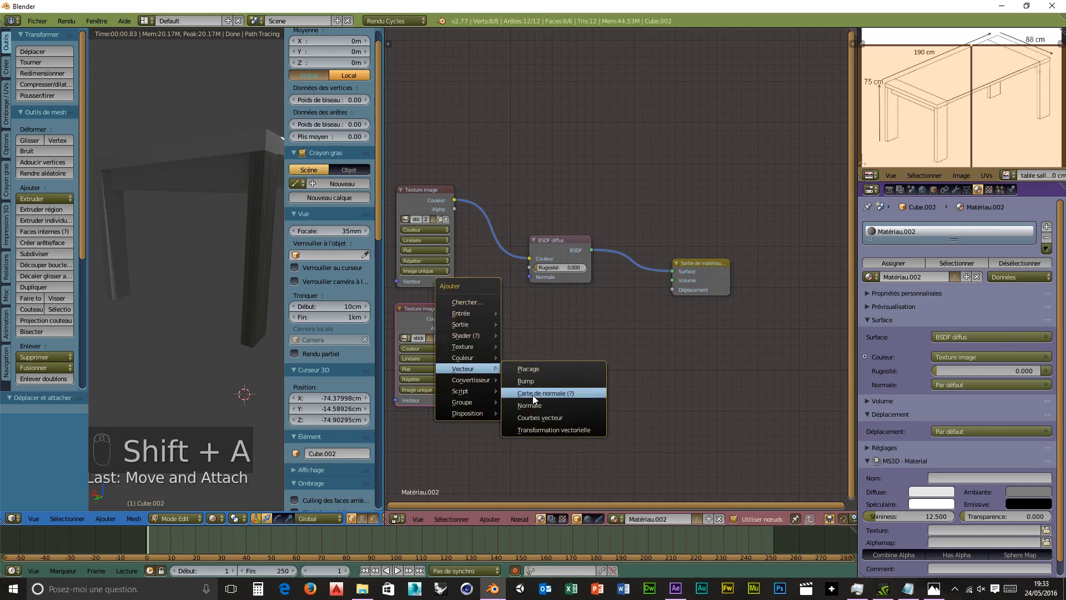
click(531, 394)
click(473, 311)
drag(454, 319, 475, 367)
drag(536, 327, 534, 324)
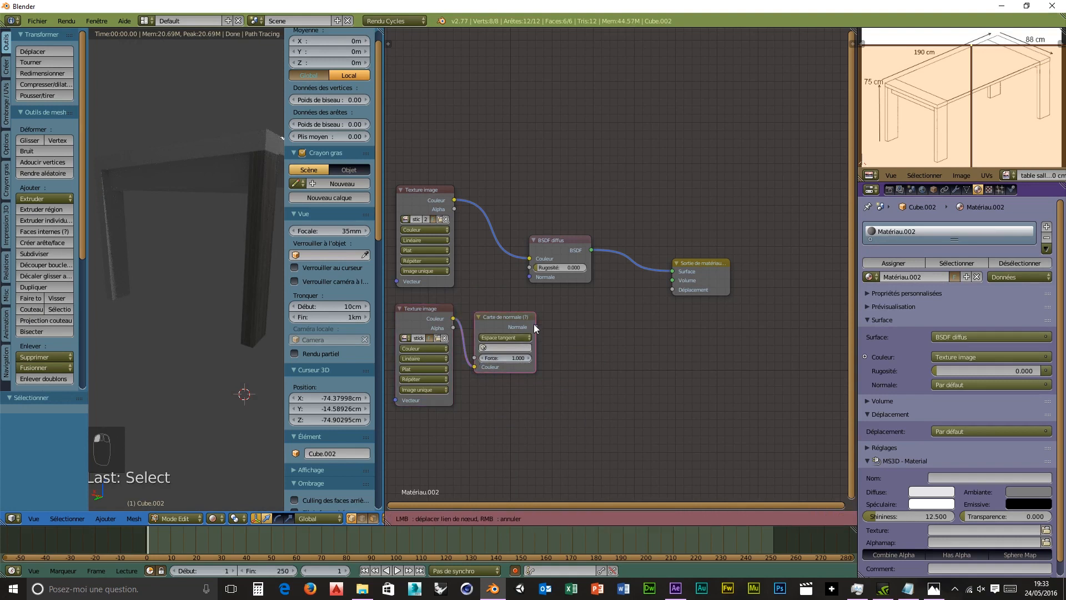
drag(524, 273, 529, 276)
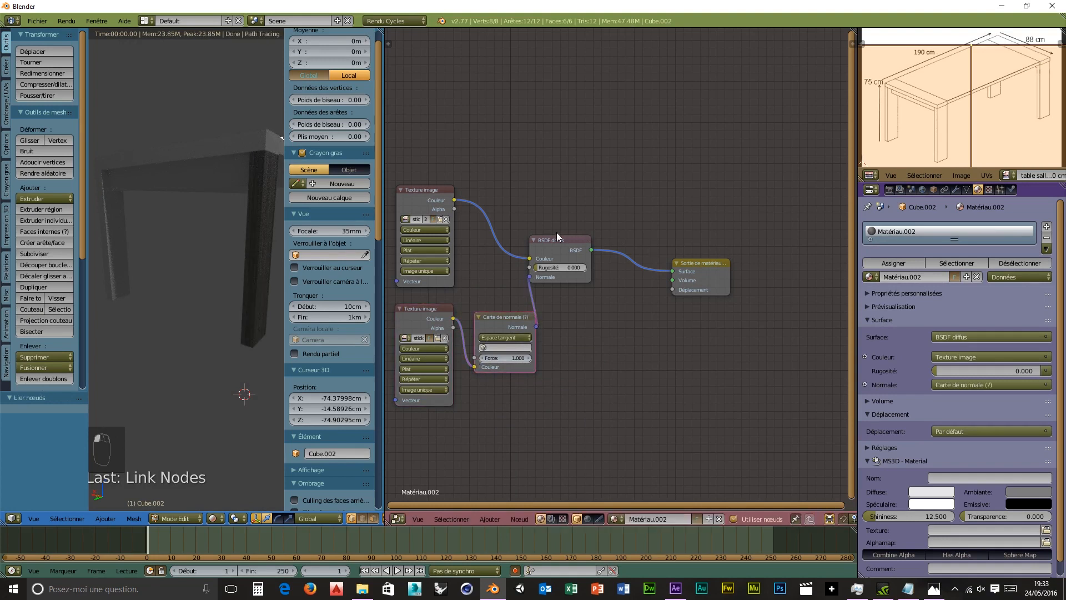
Step: Space out the diffuse and material output nodes and add a BSDF brillant node below the BSDF diffus
drag(558, 240, 596, 236)
drag(697, 263, 730, 277)
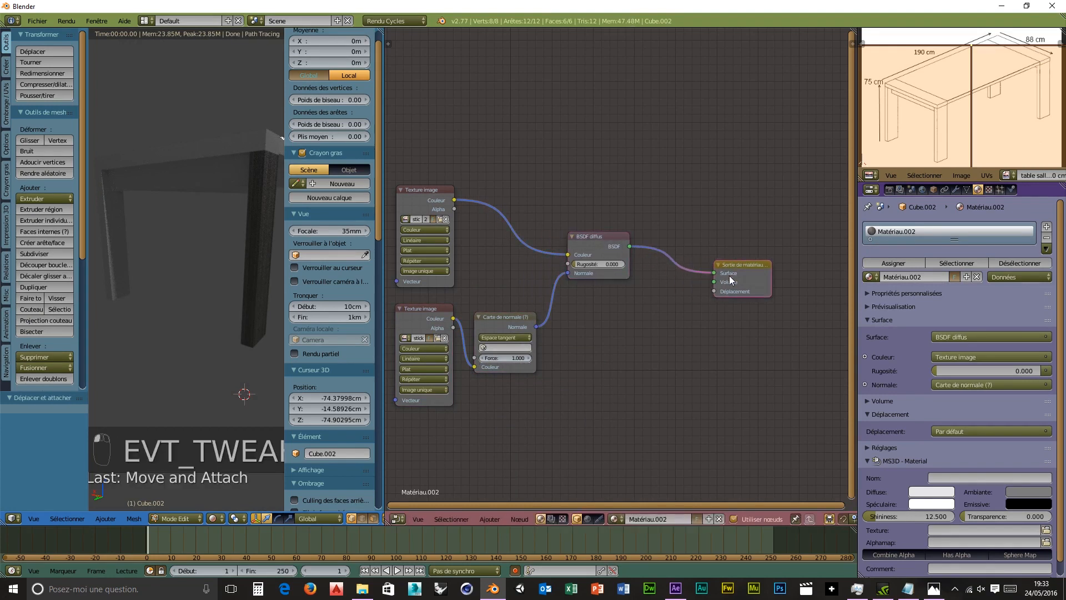
key(shift+a)
mouse_move(611, 345)
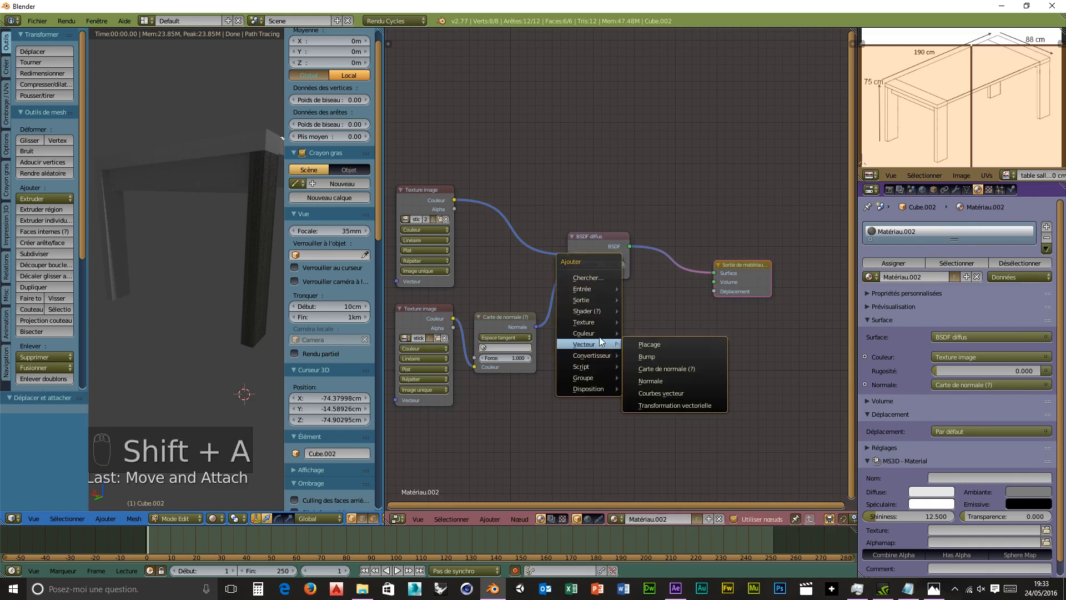
mouse_move(598, 311)
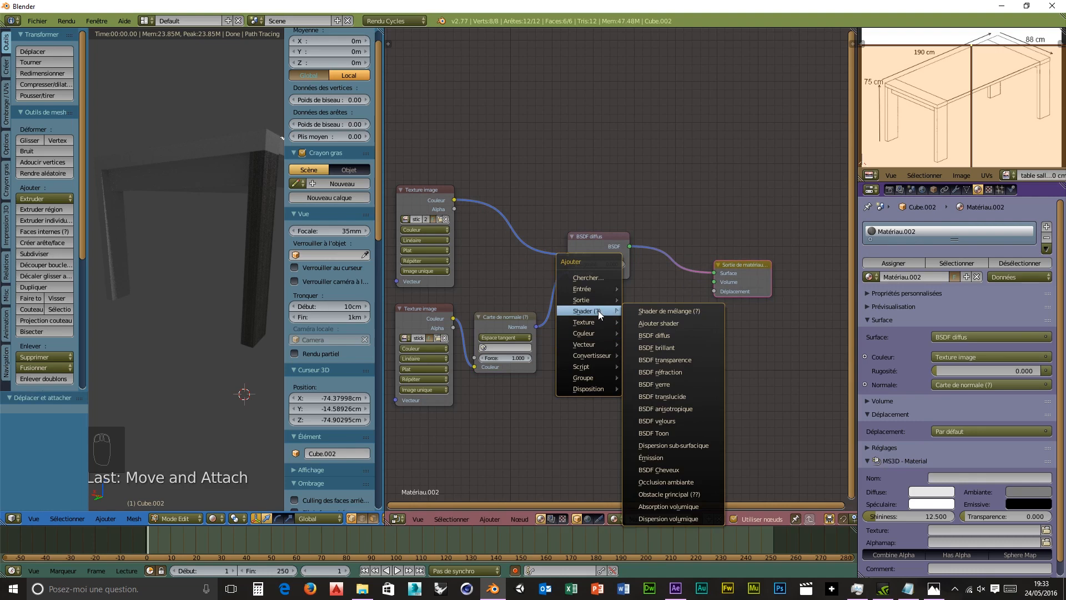
click(671, 347)
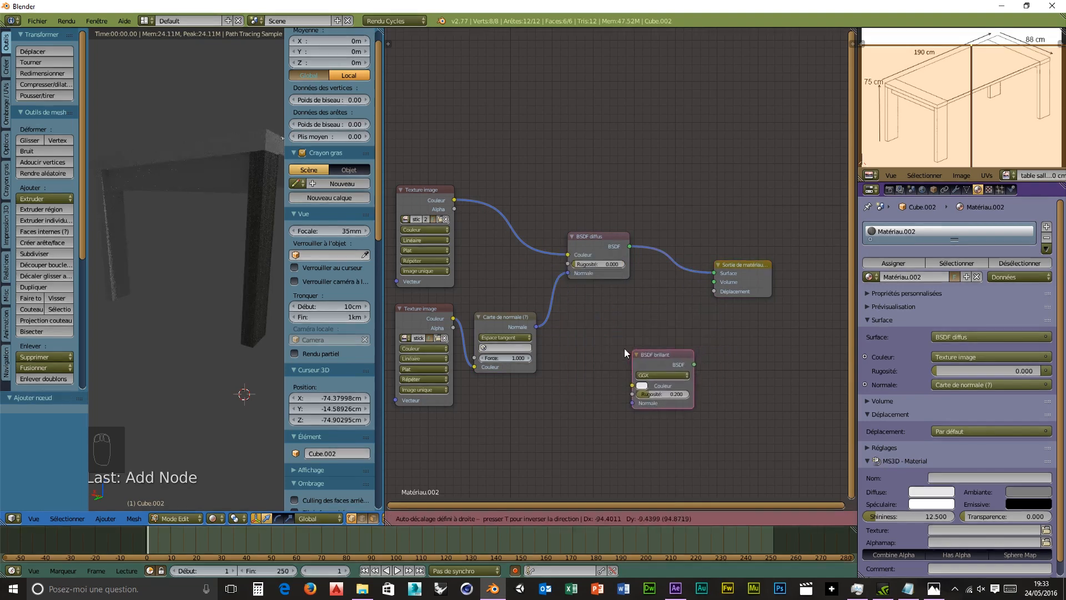
click(562, 319)
Step: Link the normal map to the Normale input of the BSDF brillant and set its distribution to Beckmann
click(542, 331)
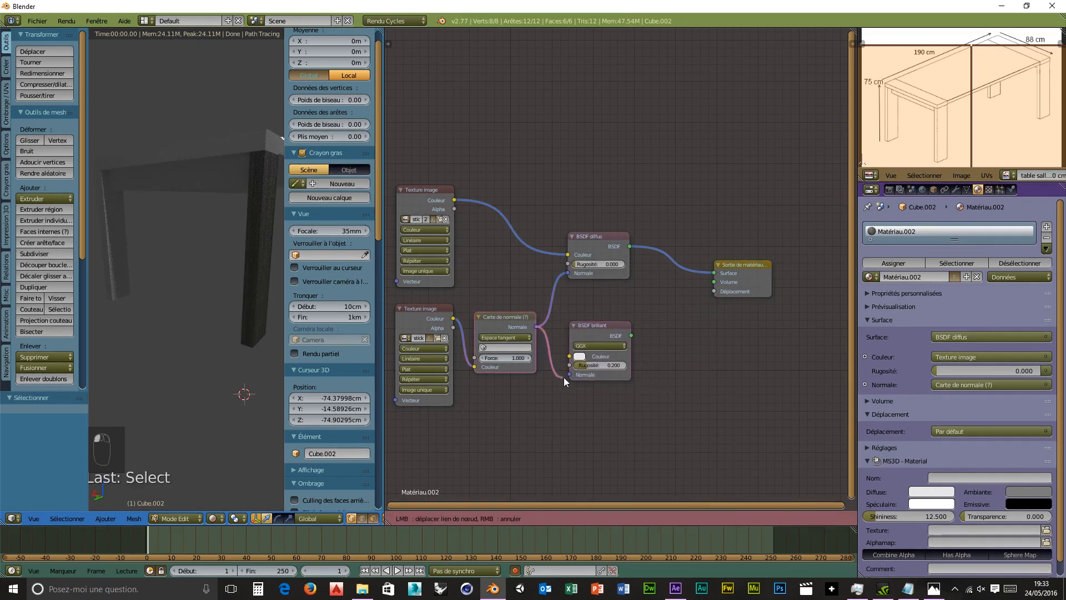
drag(564, 378, 570, 374)
click(609, 345)
click(584, 327)
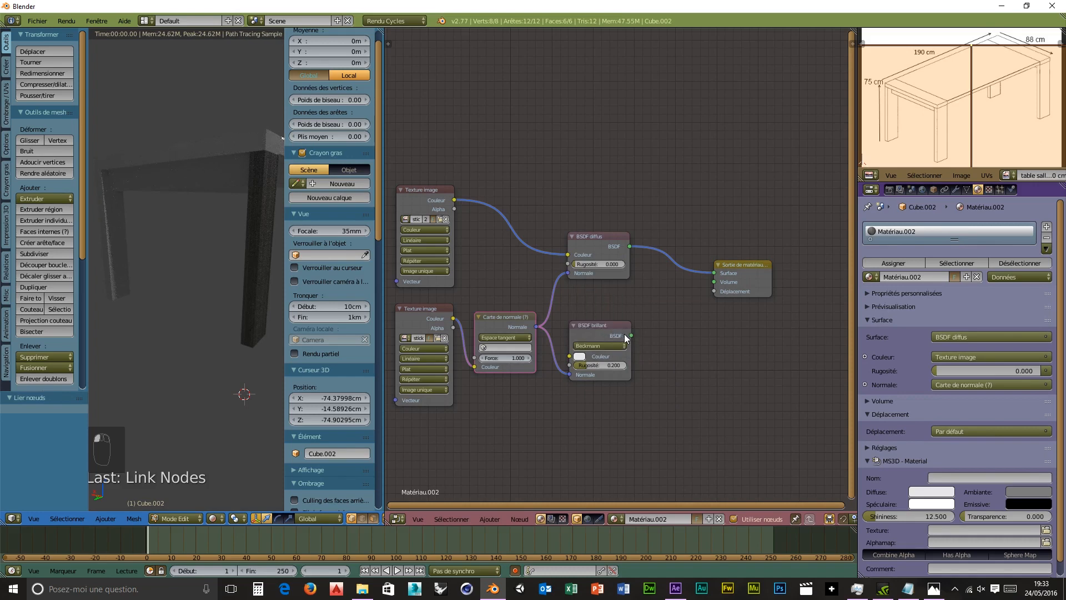
Step: Insert a Shader de mélange between the BSDF diffus and the material output, and link the BSDF brillant to its second Shader input
key(shift+a)
mouse_move(675, 272)
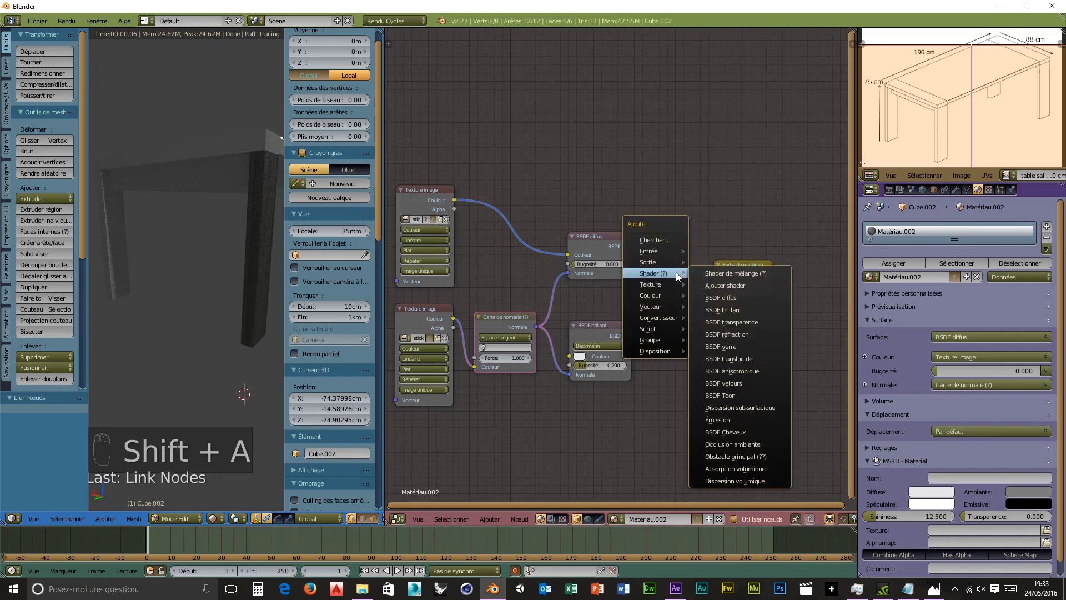
click(710, 272)
click(671, 232)
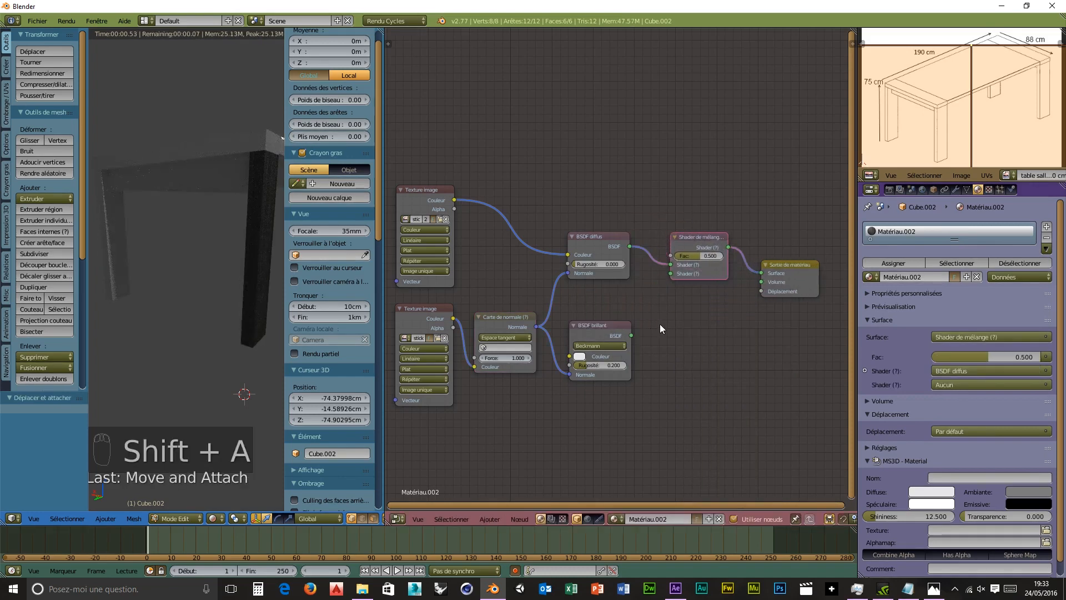
drag(630, 335, 672, 273)
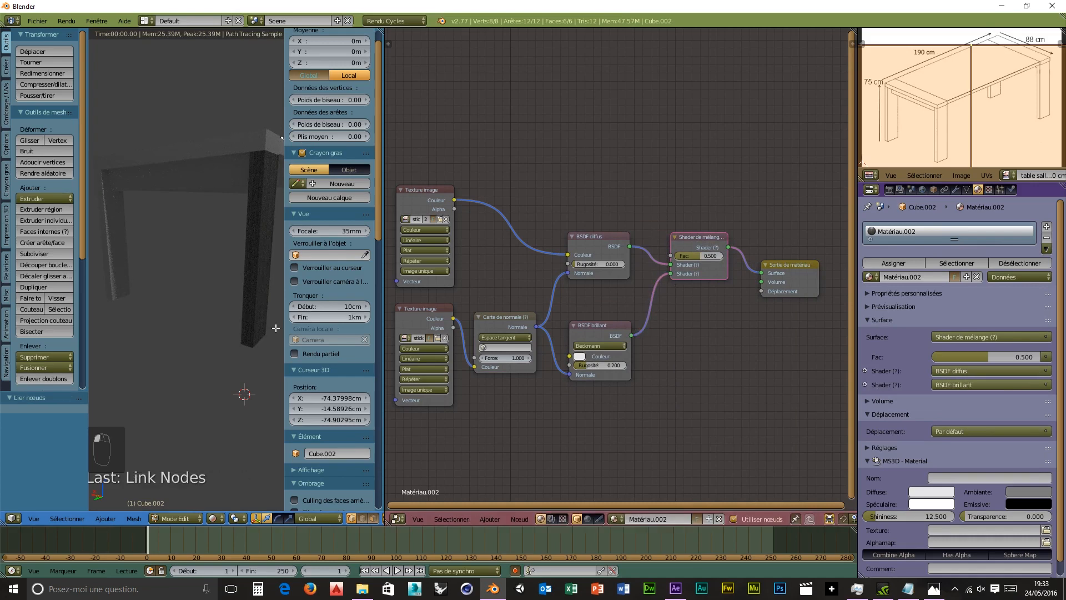
Step: Examine the mixed diffuse and glossy wood material on the table leg up close and from several angles
middle_drag(252, 351, 231, 343)
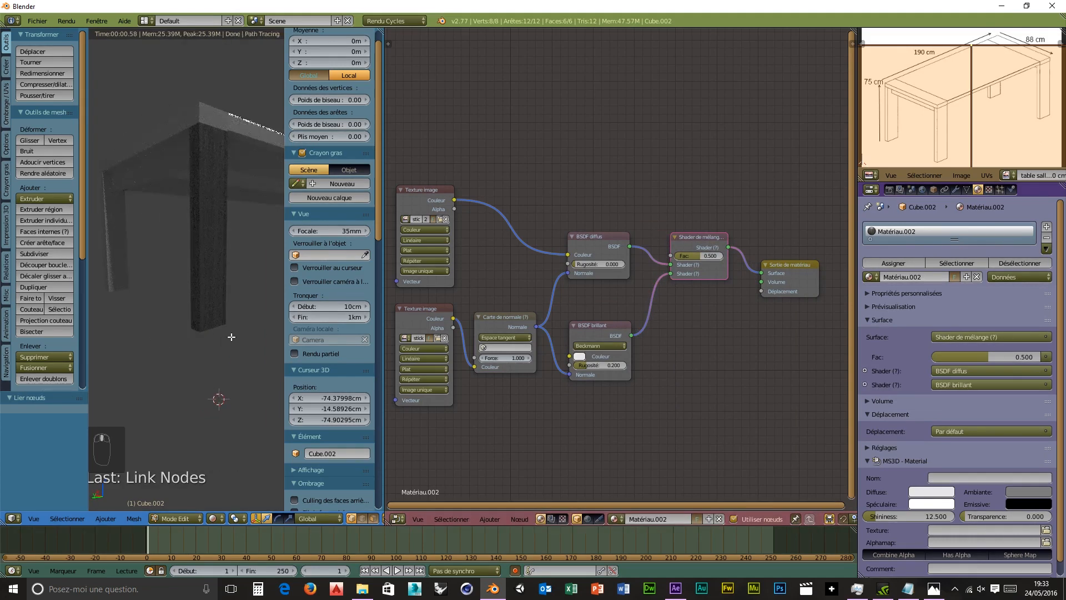
scroll(232, 337, up, 4)
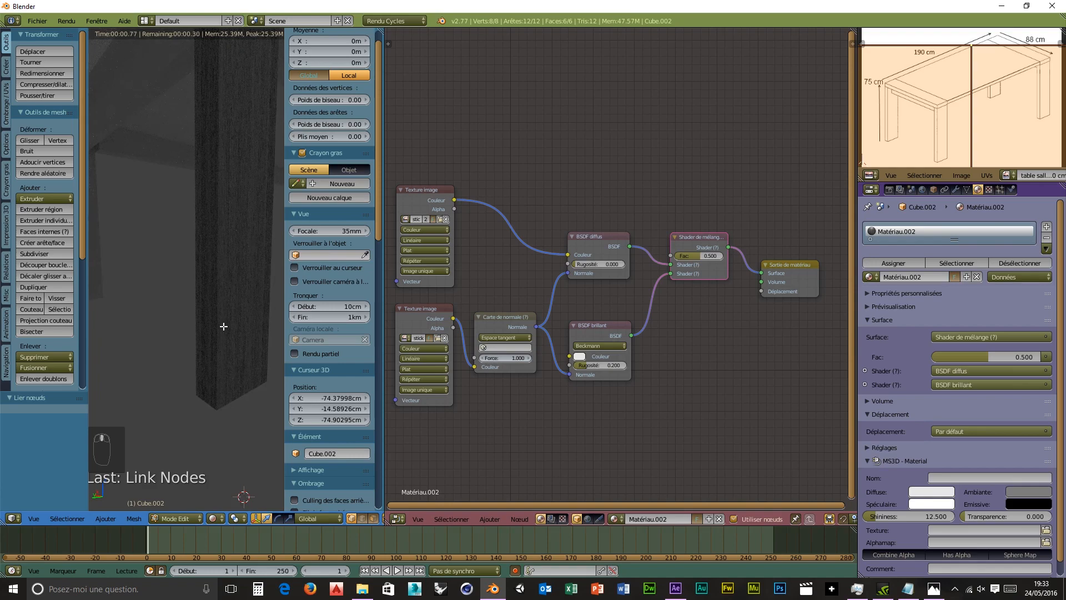
scroll(223, 327, up, 5)
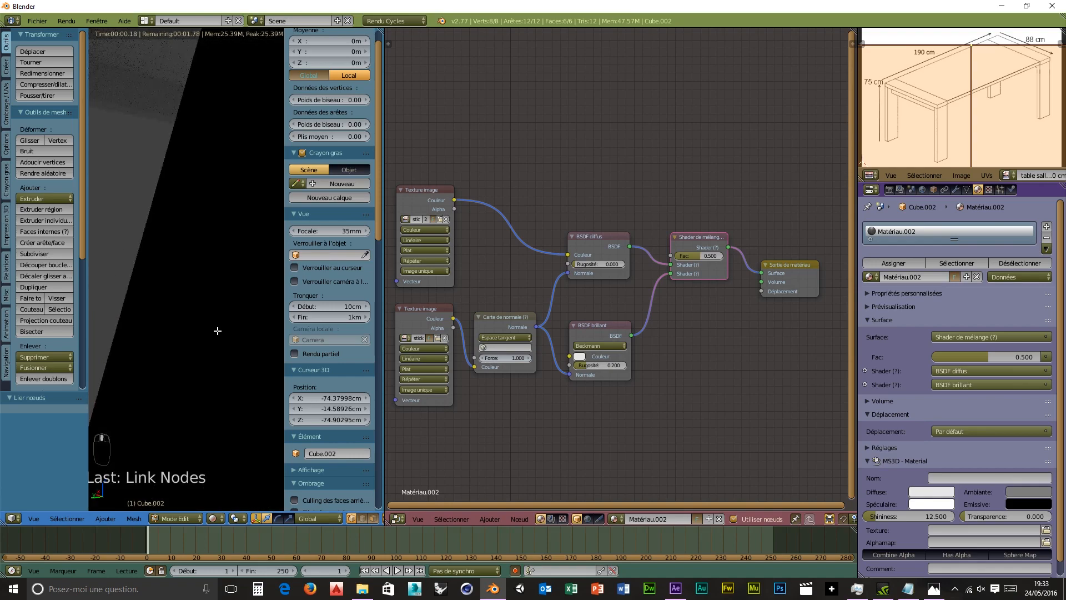
scroll(217, 331, down, 3)
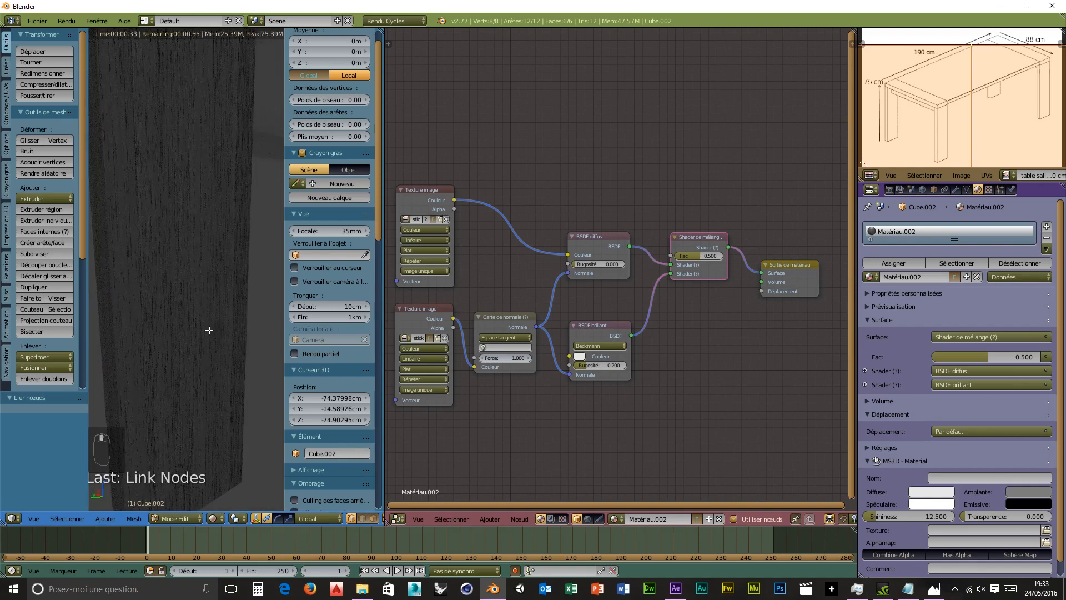
scroll(193, 325, up, 5)
scroll(190, 337, down, 2)
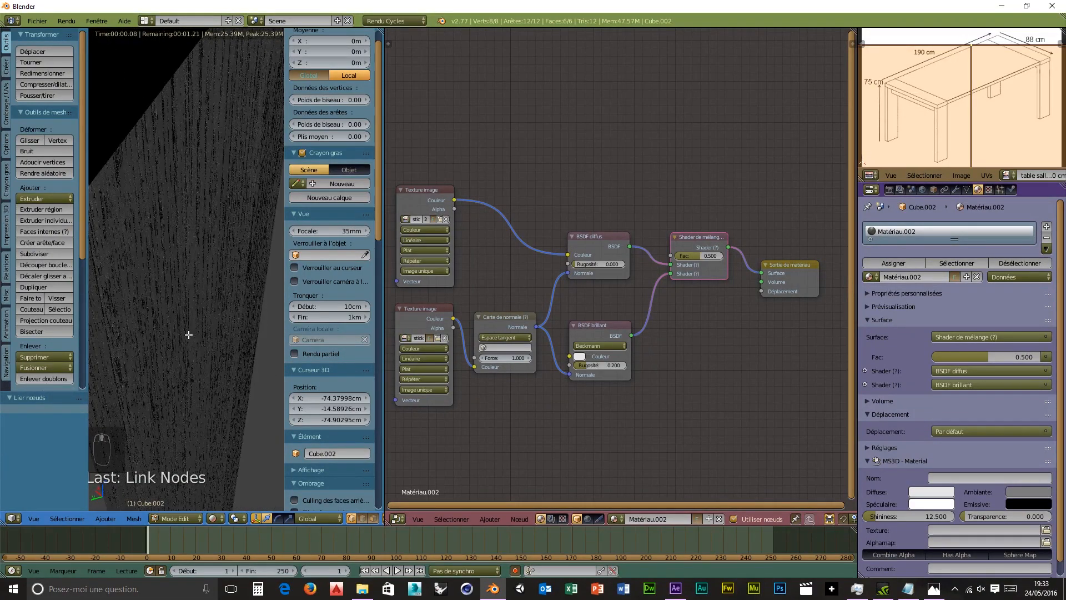
scroll(191, 337, down, 4)
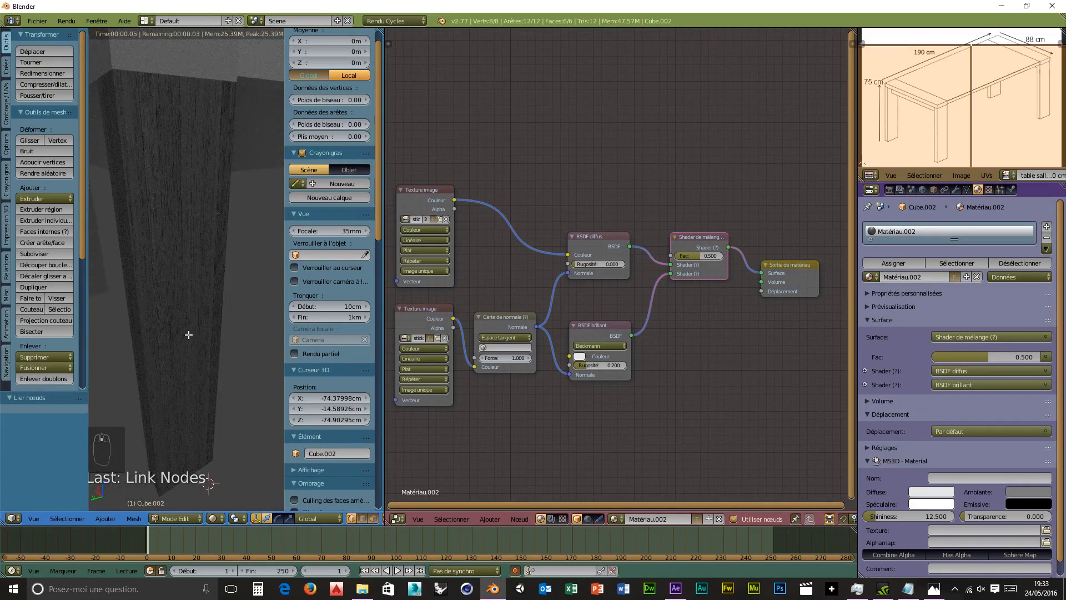
scroll(200, 335, up, 3)
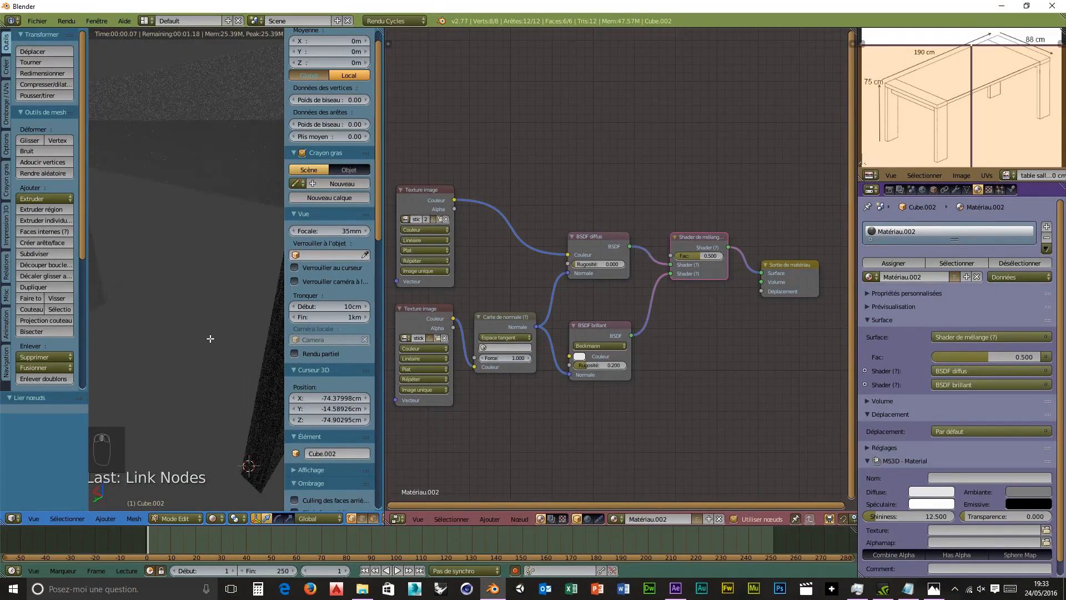
scroll(191, 333, down, 1)
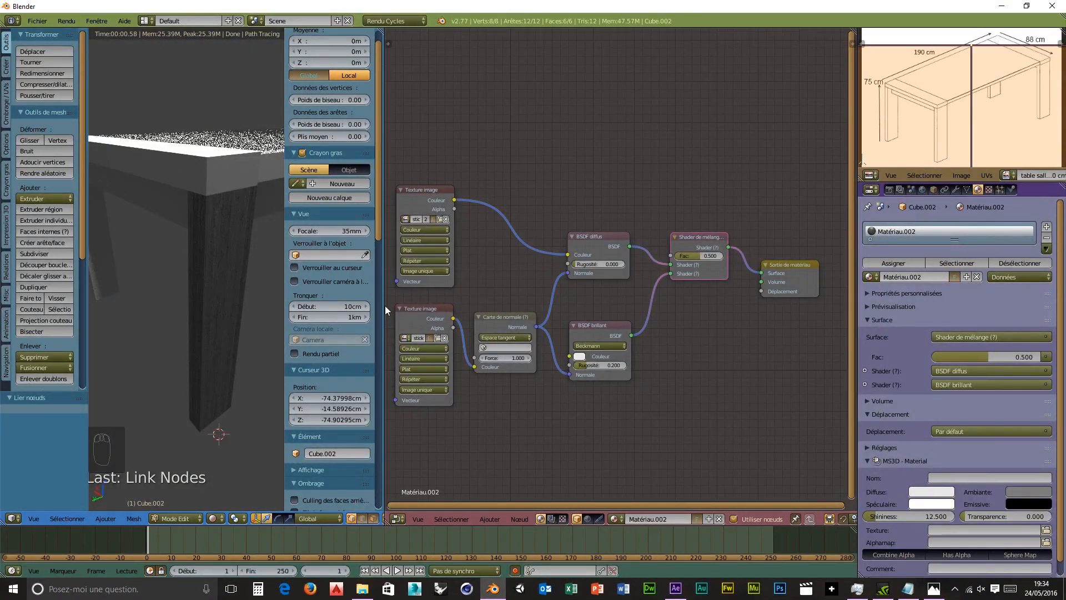
Step: Add a third image texture node above the others and set its colour space to non-colour data (Données non-couleur)
scroll(541, 399, down, 1)
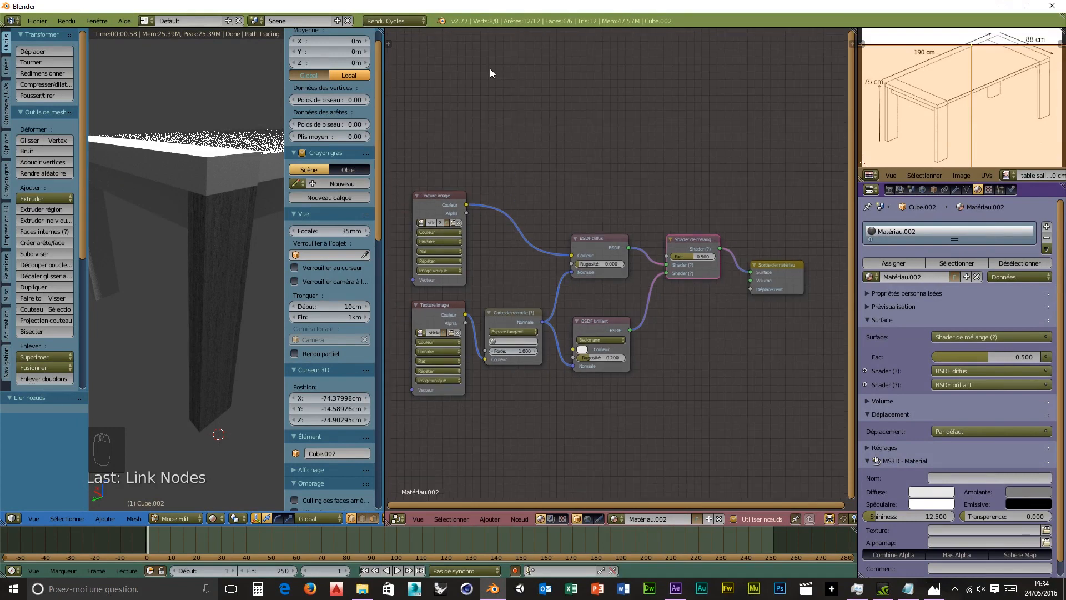
key(shift+a)
mouse_move(485, 88)
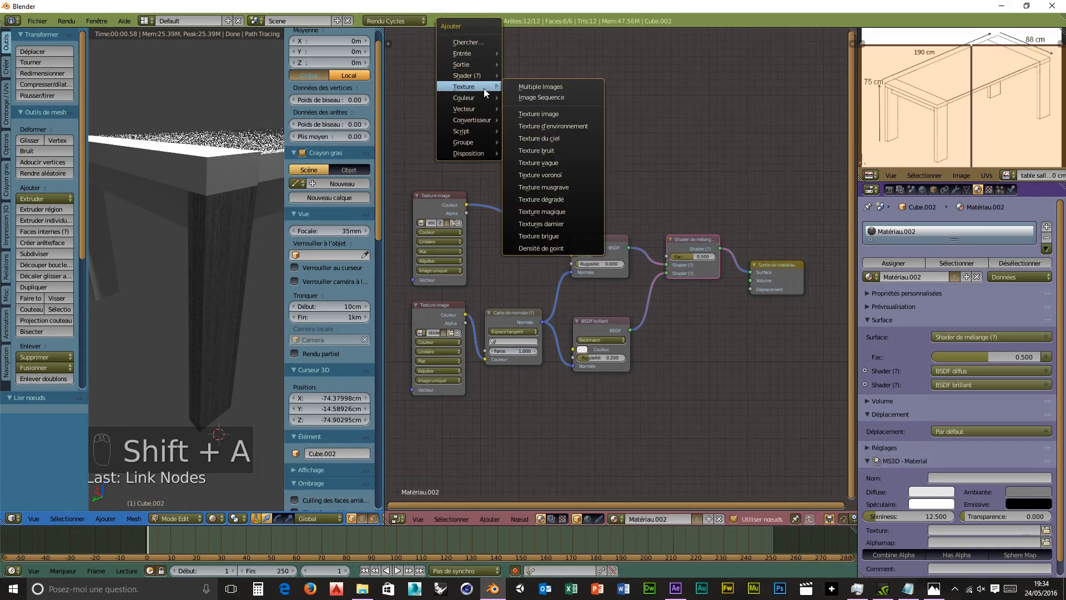
click(538, 115)
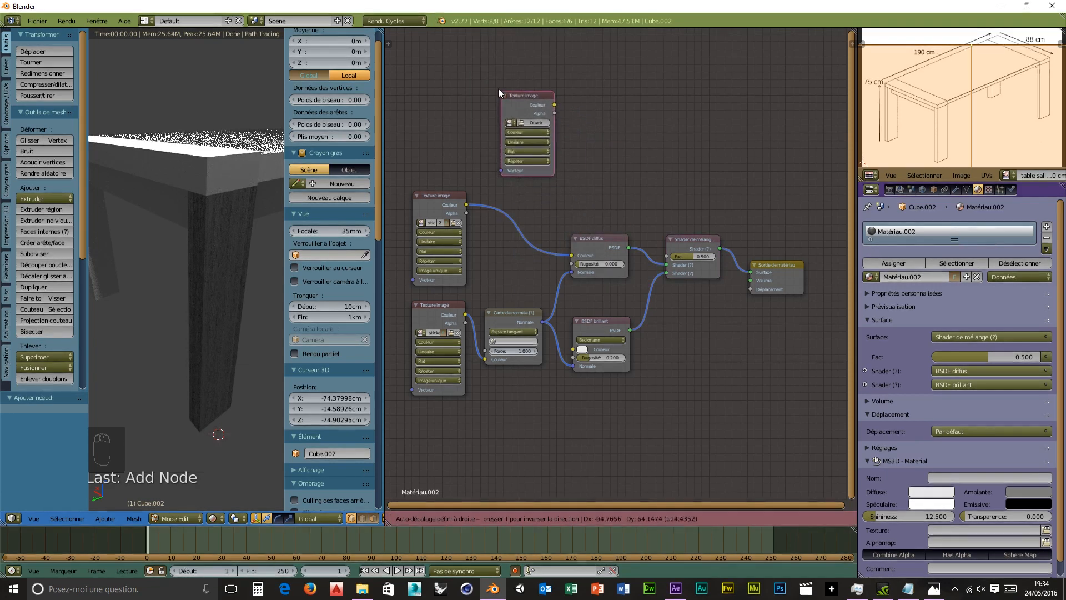
click(496, 84)
click(522, 126)
click(525, 111)
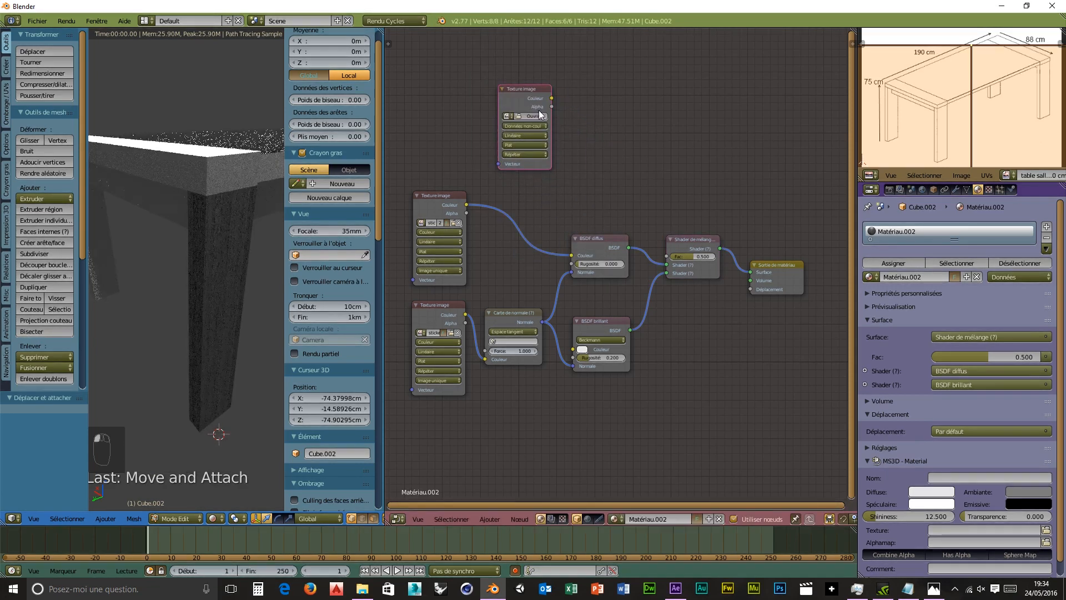
Step: Load stickers-adhesif-chene-bois-gris_spec.jpg from D:\Chanto'jap and co\tuto\image into the third image texture node
click(532, 118)
click(31, 84)
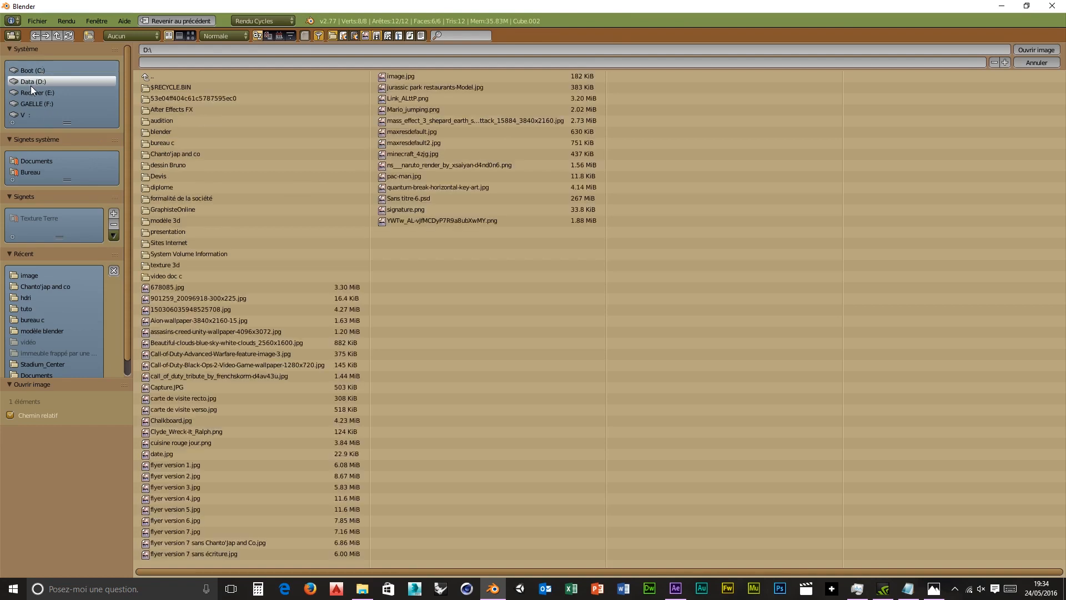
click(175, 153)
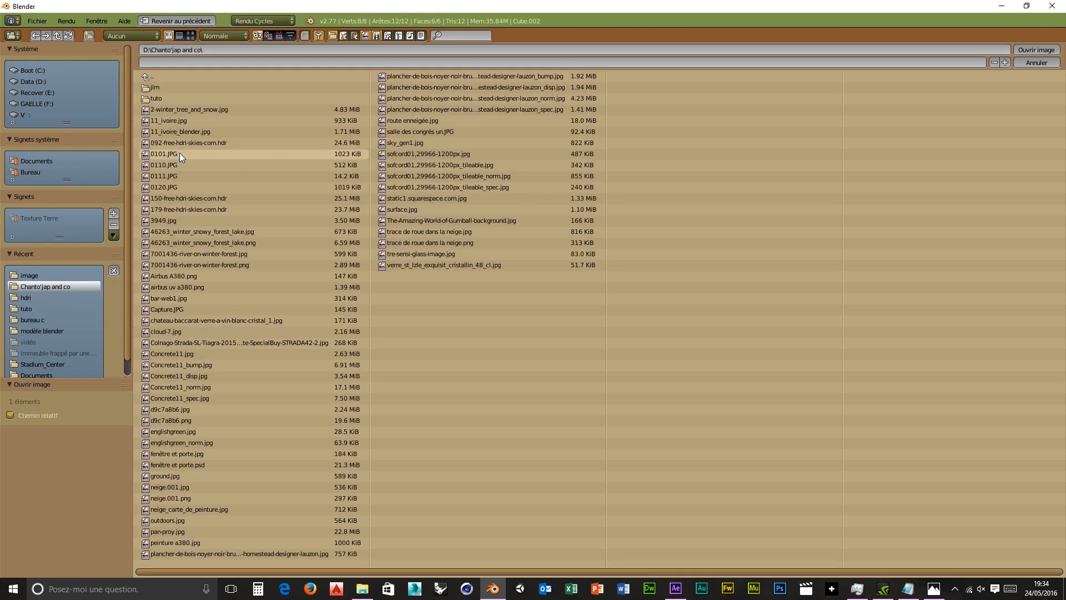
click(158, 95)
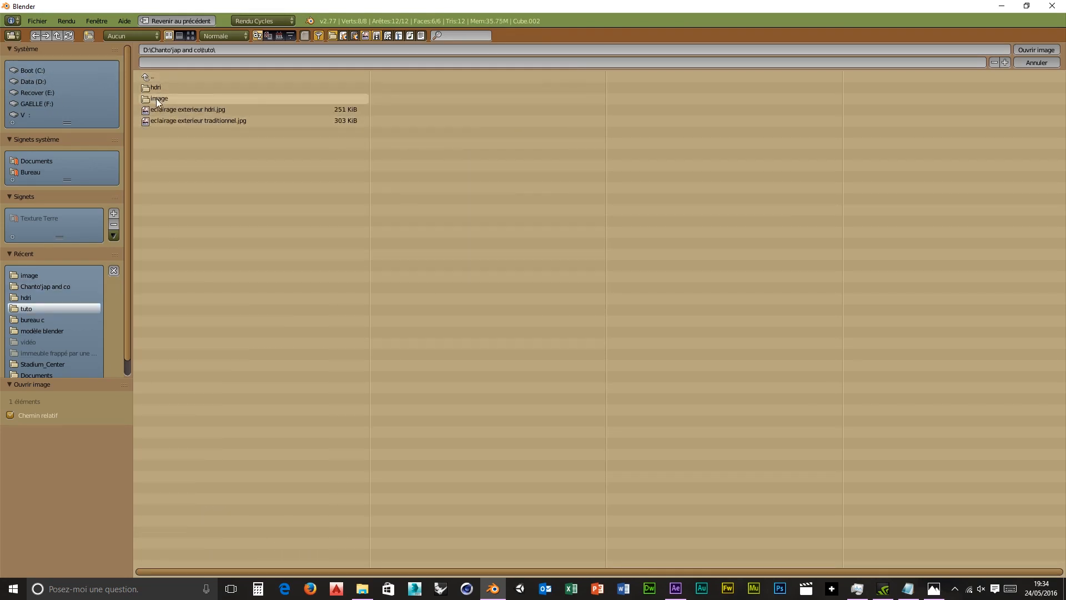
click(157, 99)
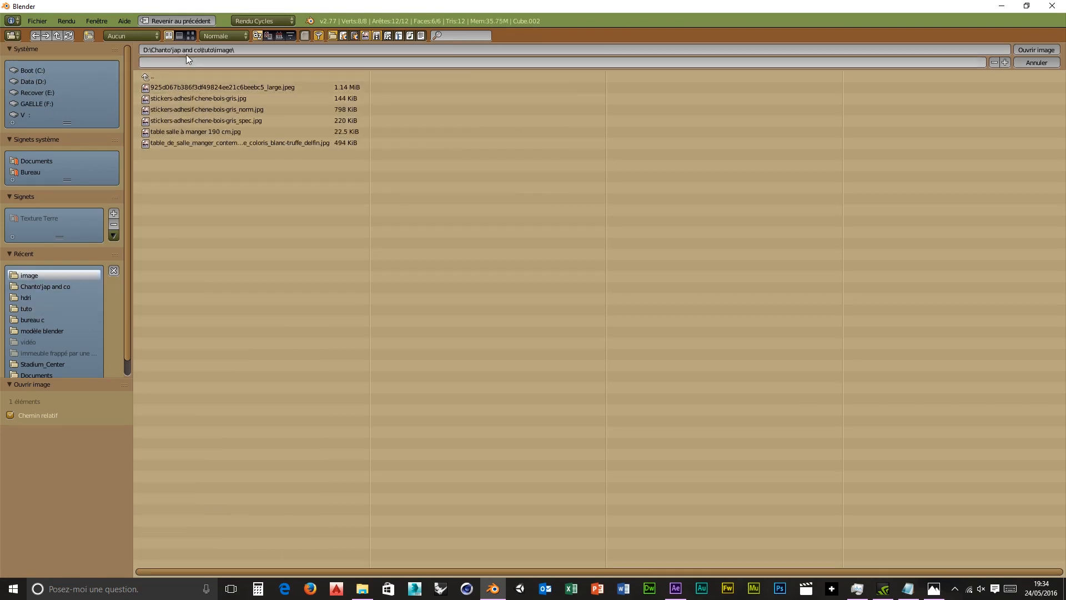
click(203, 120)
click(1034, 50)
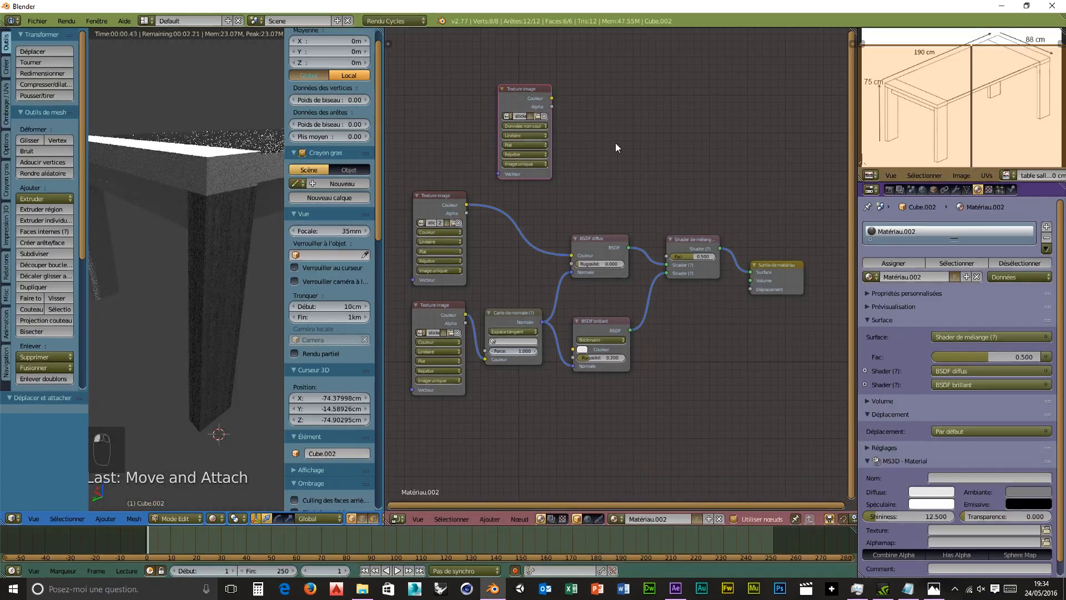
Step: Link the specular texture's Couleur to the Fac input of the Shader de mélange and rearrange the mix and output nodes
drag(552, 99, 668, 257)
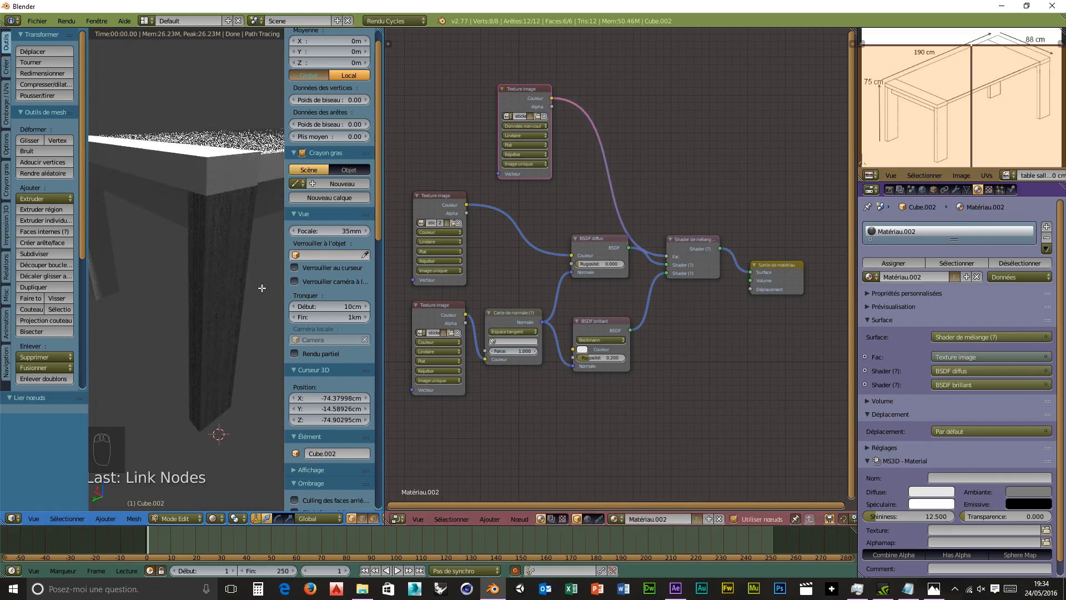
scroll(721, 279, down, 1)
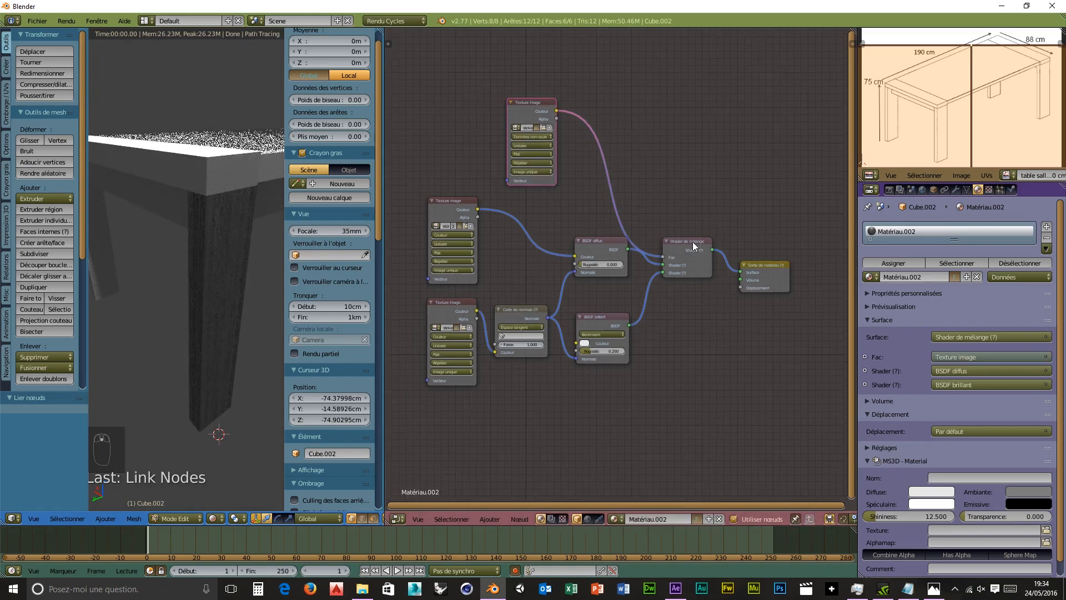
drag(692, 241, 694, 212)
mouse_move(776, 266)
mouse_down()
mouse_move(791, 242)
mouse_move(791, 251)
mouse_up()
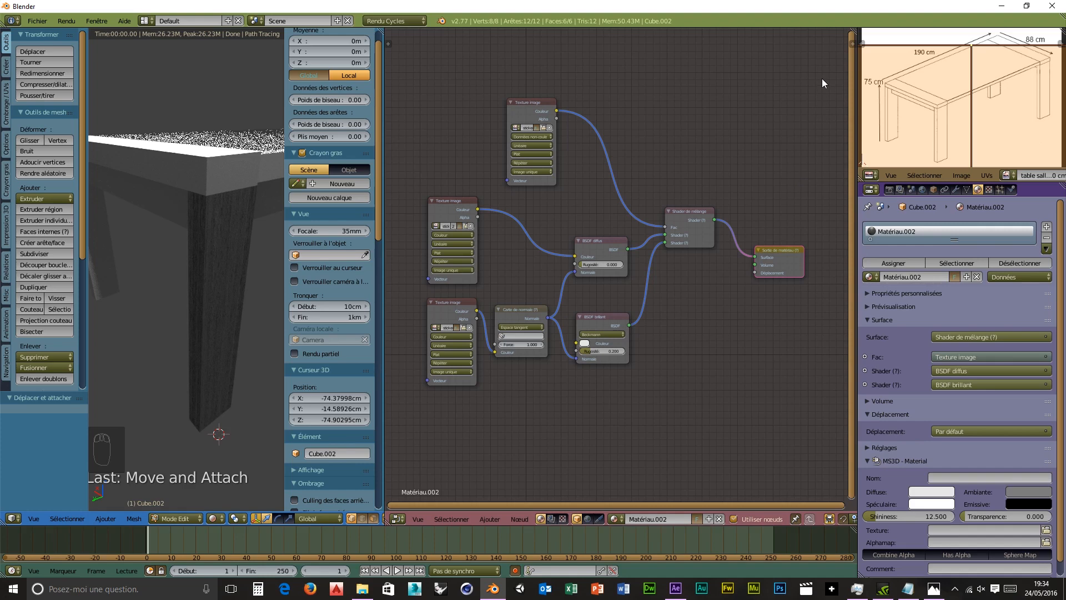
Step: Select all nodes of the wood material Matériau.002 and copy them to the clipboard
key(b)
drag(824, 78, 426, 415)
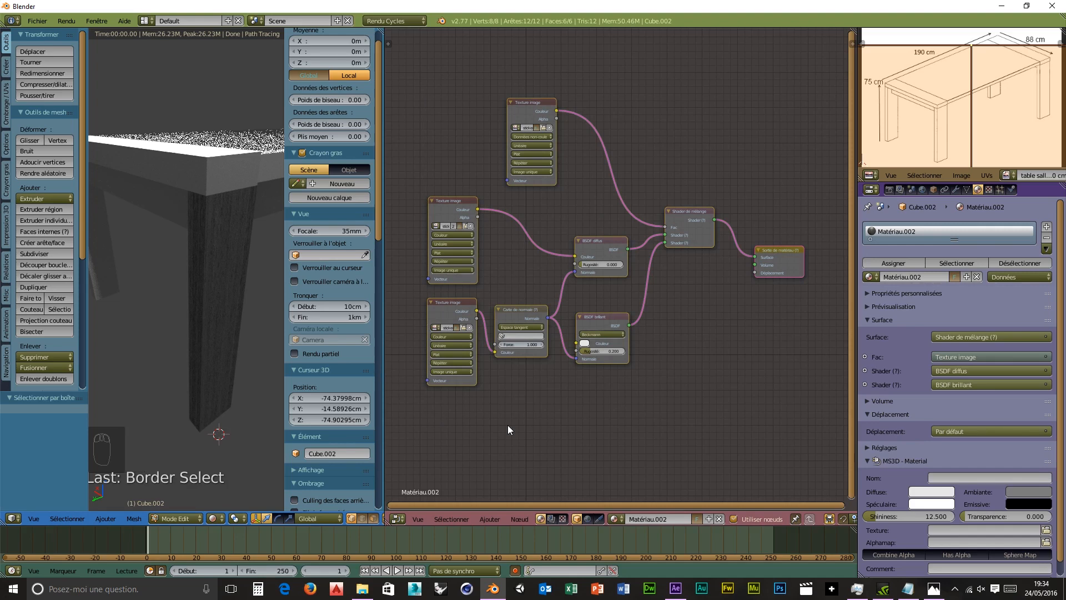
key(ctrl+c)
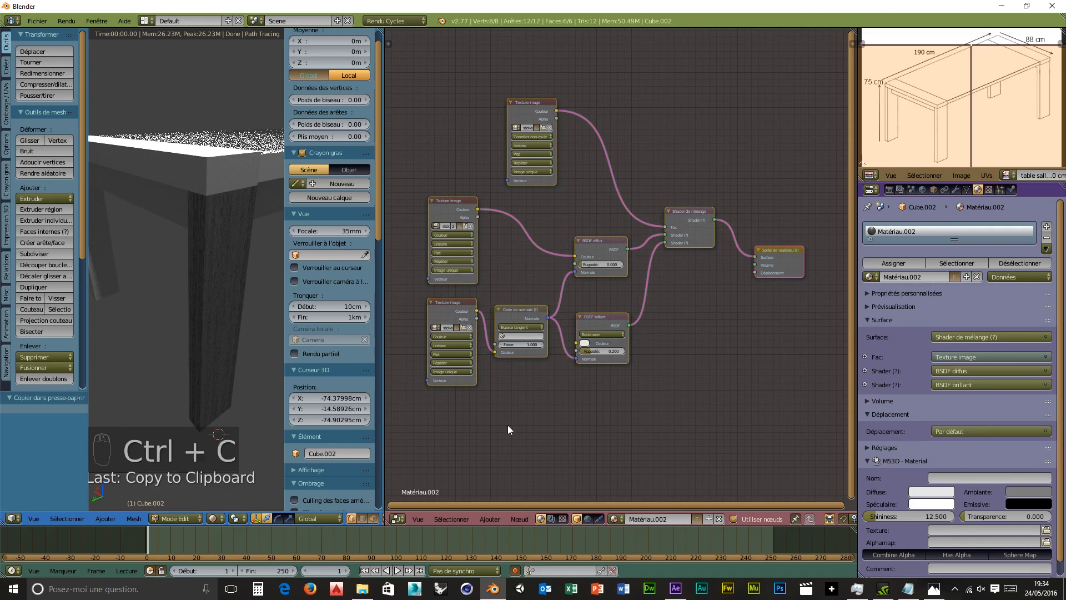
Step: Return the leg to Object mode and switch the 3D view to wireframe display with the whole table in view
click(187, 517)
click(181, 507)
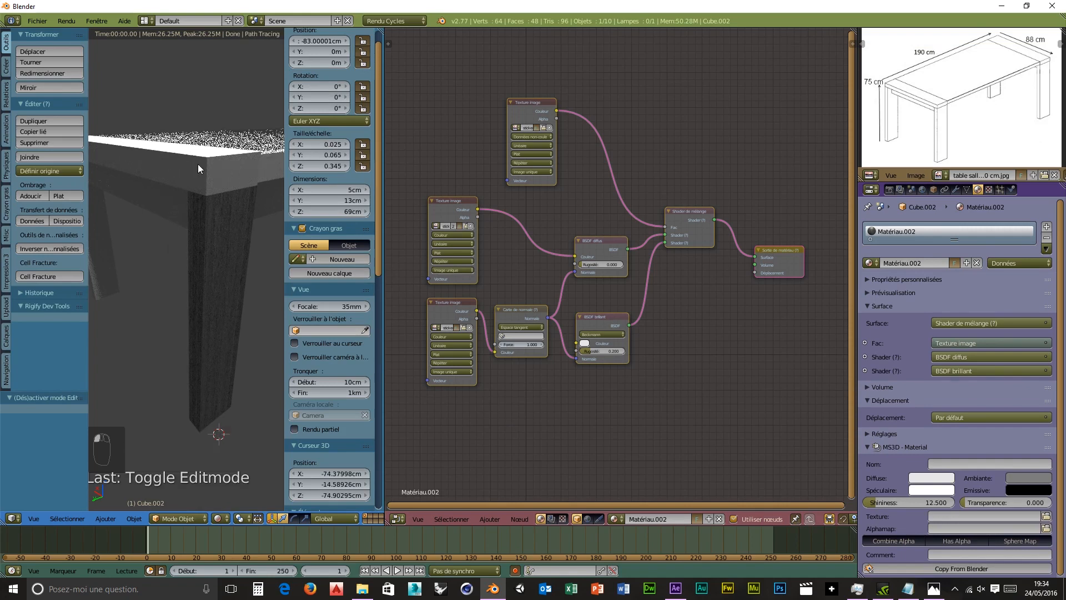
click(217, 518)
click(227, 493)
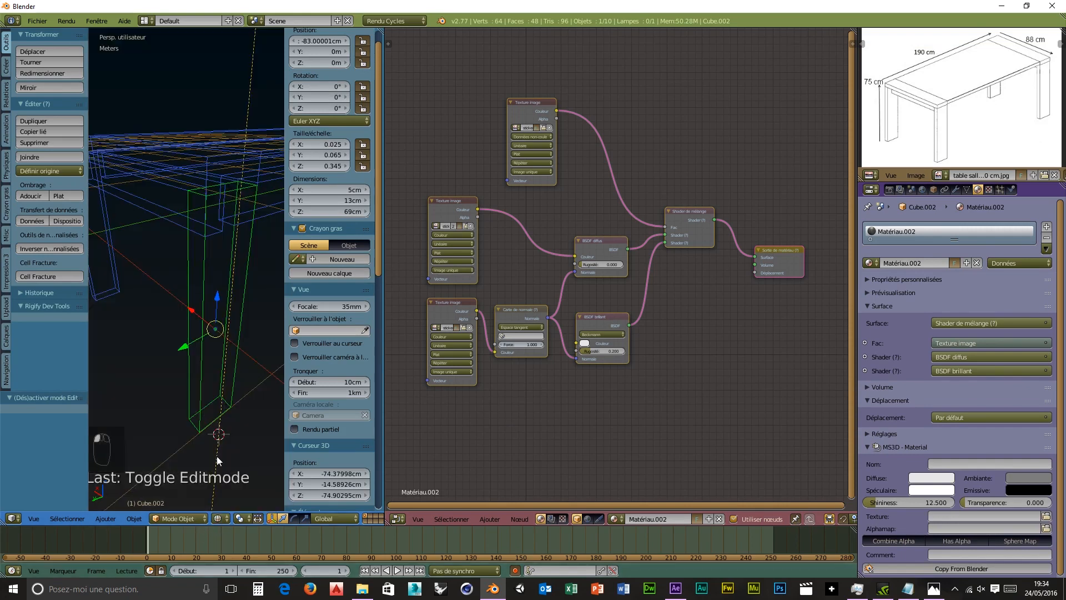
middle_drag(188, 285, 161, 303)
middle_drag(145, 338, 195, 335)
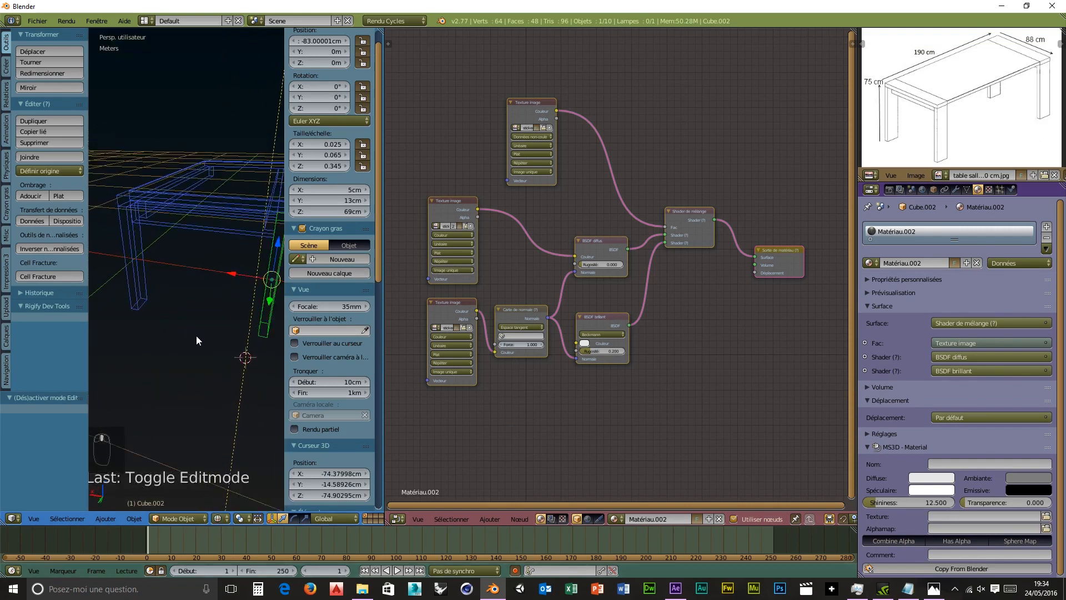
scroll(200, 334, down, 2)
scroll(200, 331, down, 3)
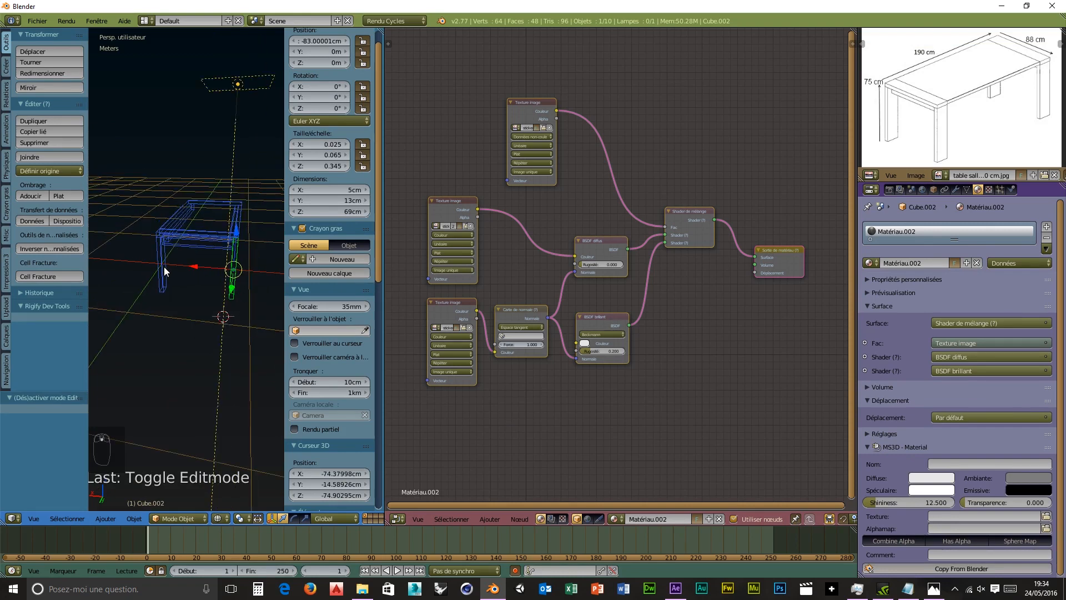
Step: Delete the table leg at X 0 m that has no wood material
right_click(163, 289)
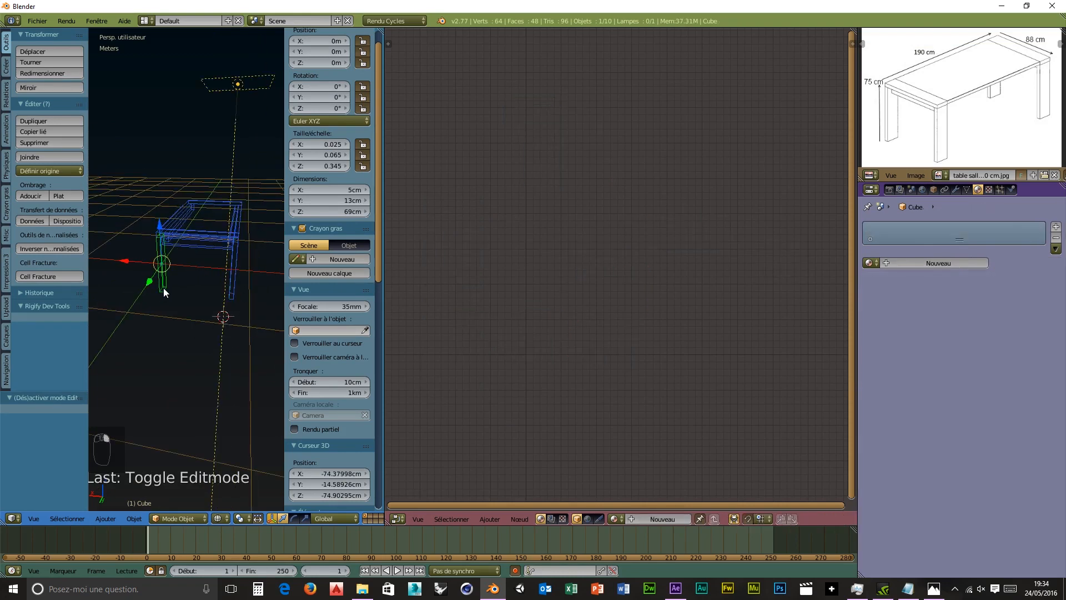
key(Delete)
click(164, 293)
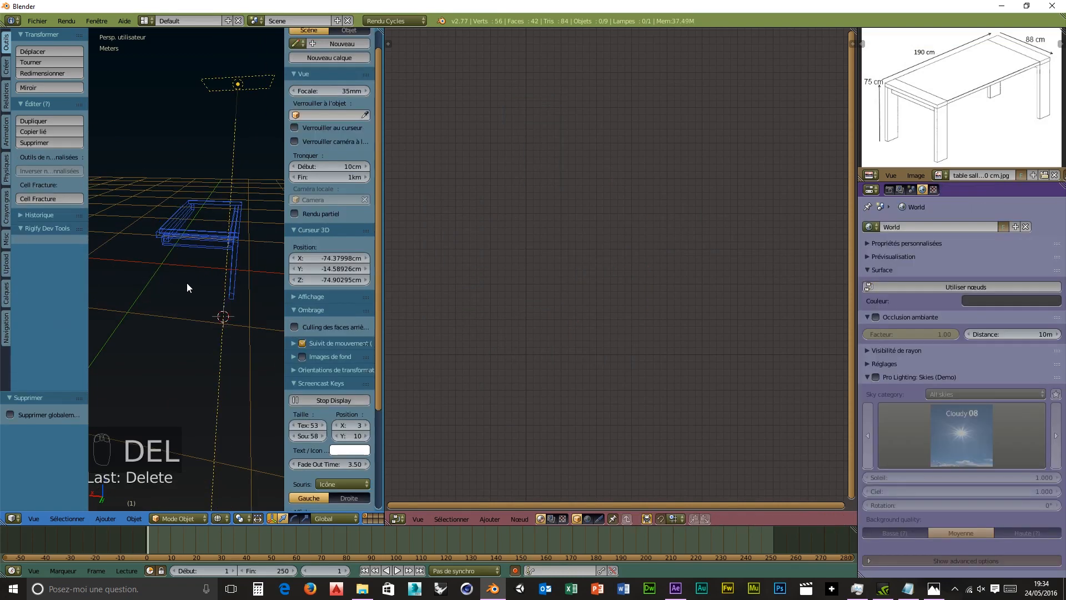
Step: Duplicate the wood-textured leg and move the copy about 91 cm along the X axis, near the deleted leg's place
right_click(234, 293)
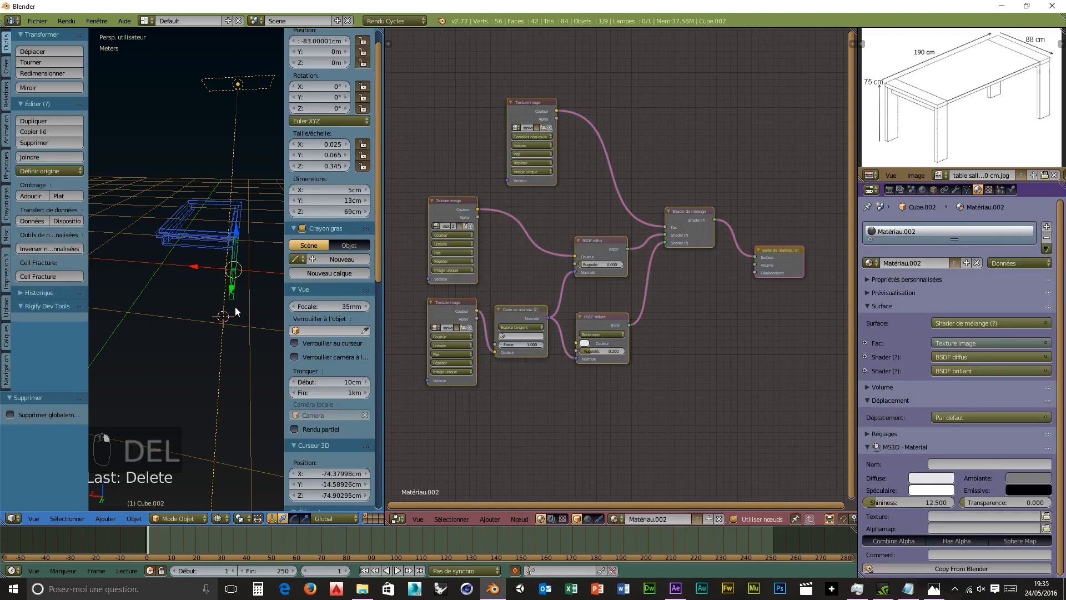
key(shift+d)
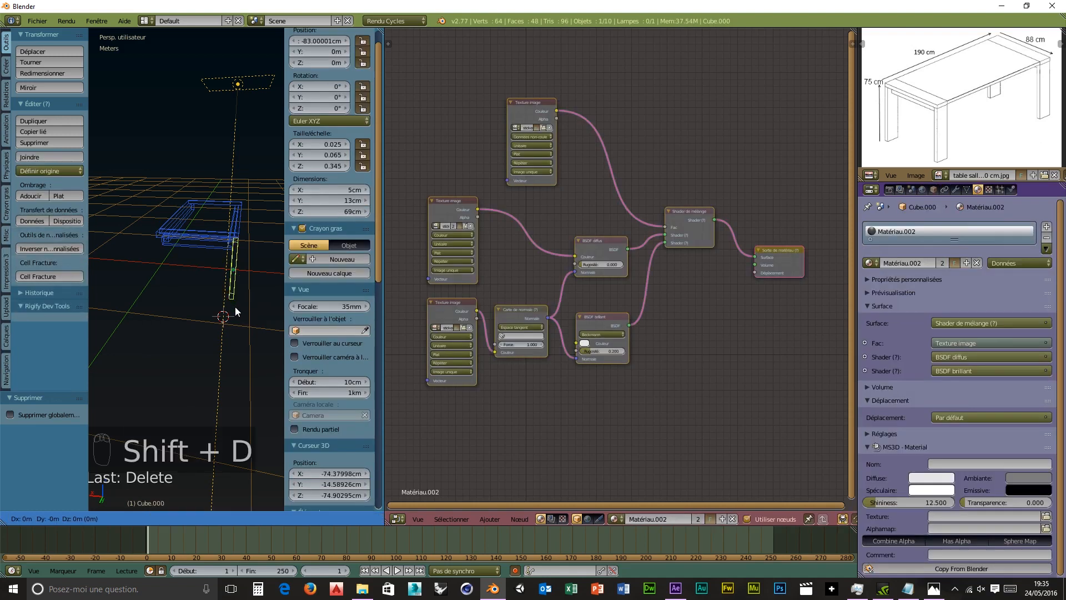
key(x)
click(158, 285)
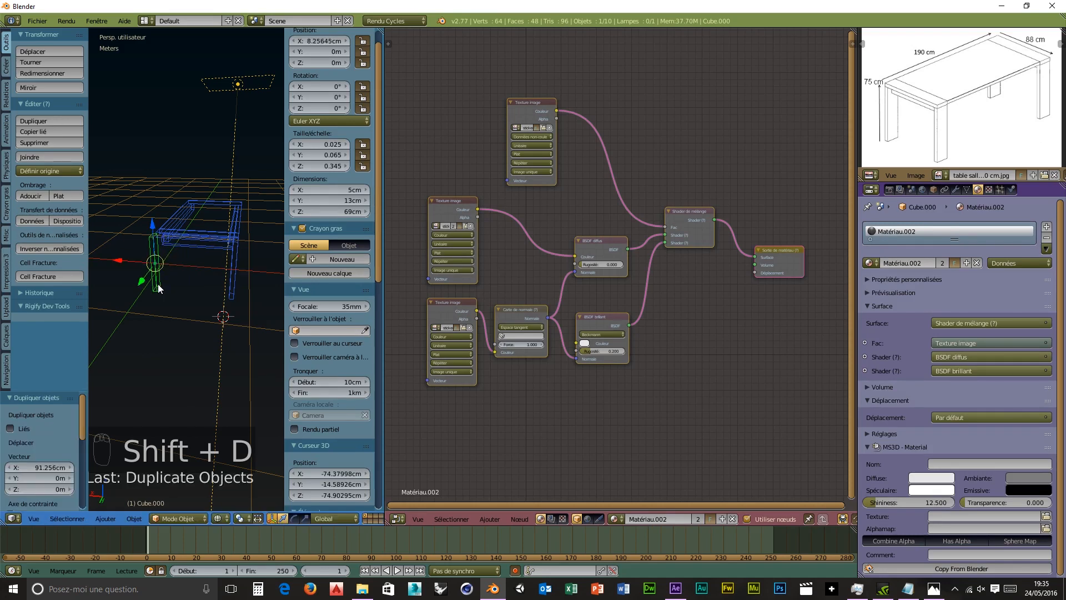
Step: Slide the duplicated leg along the X axis to X 0 m, aligned with the corner of the table frame
scroll(174, 267, up, 5)
shift+middle_drag(148, 269, 198, 203)
middle_drag(195, 255, 207, 288)
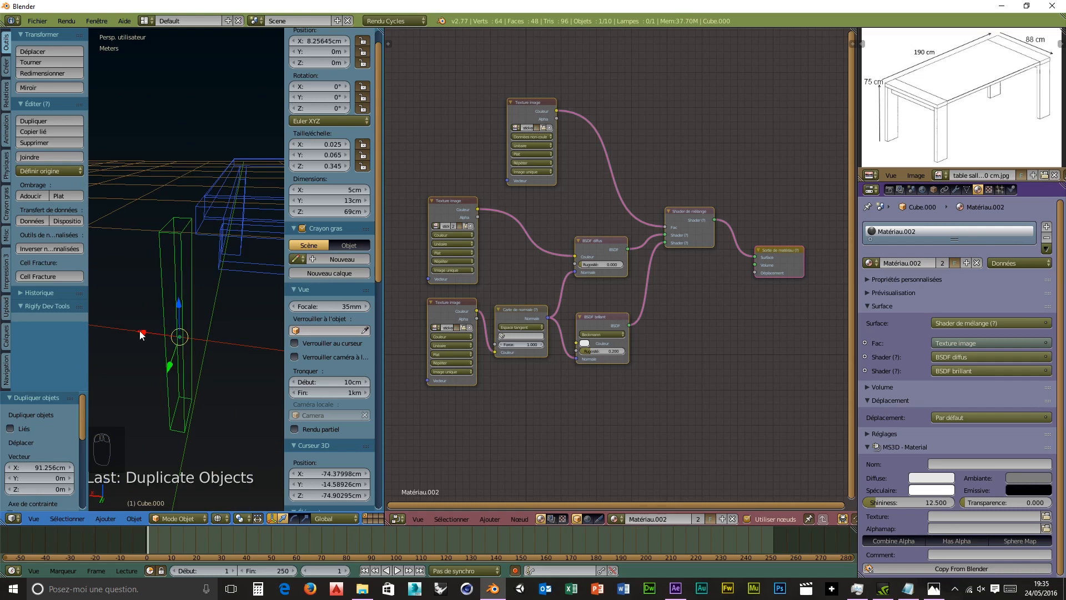
key(g)
key(x)
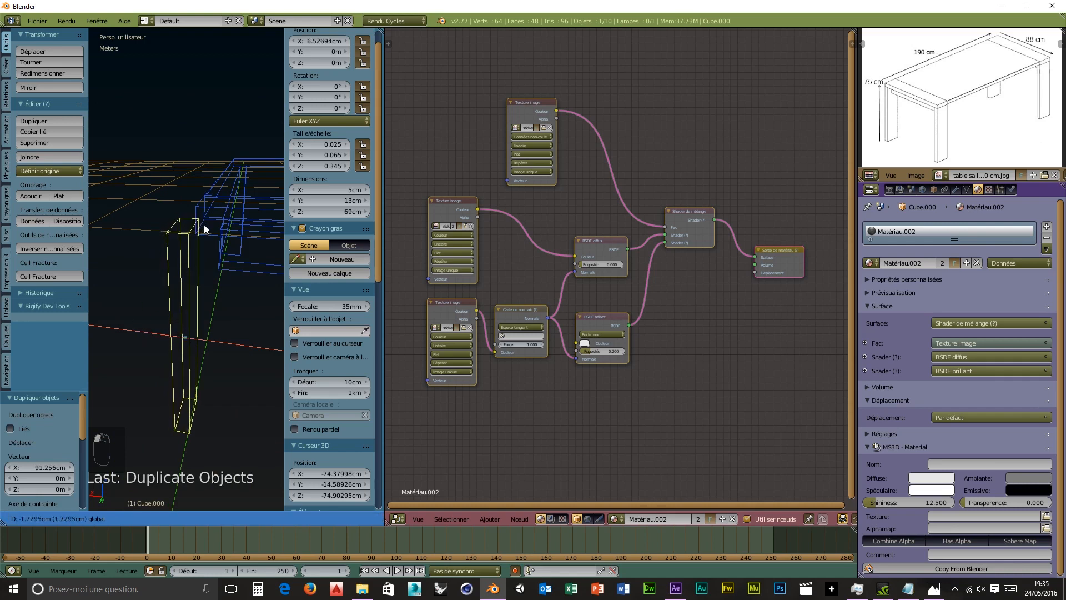
click(220, 232)
scroll(220, 279, up, 5)
scroll(220, 279, down, 5)
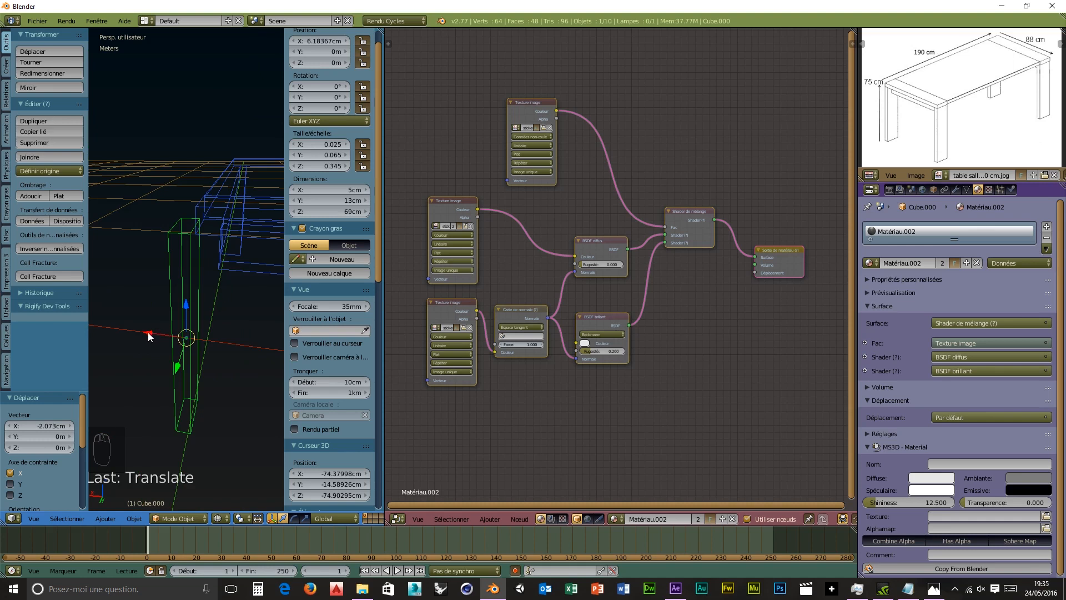
drag(149, 335, 205, 233)
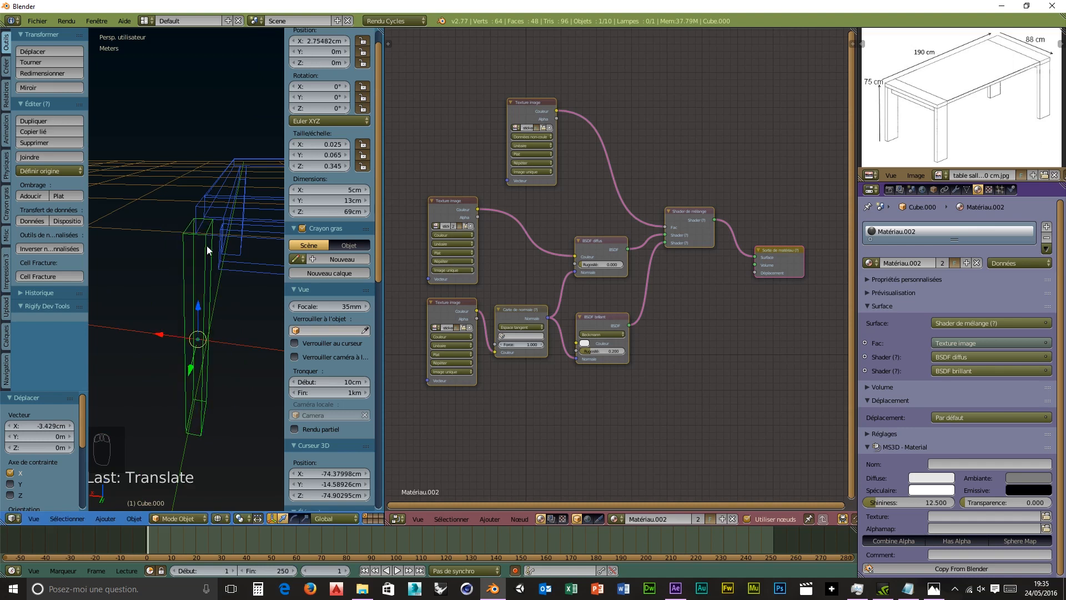
drag(158, 335, 203, 229)
drag(158, 338, 203, 223)
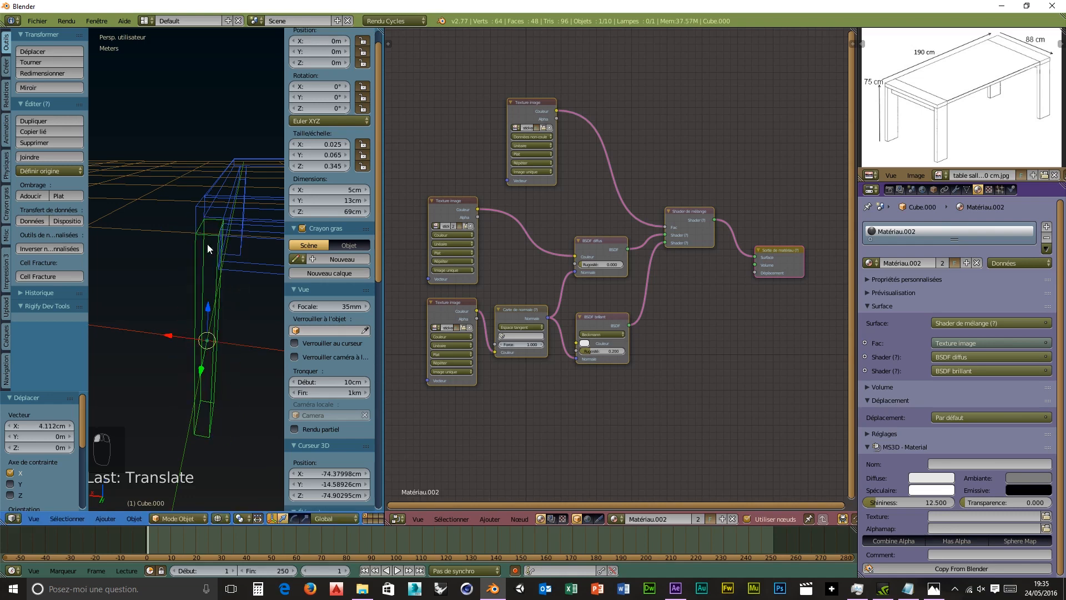
Step: Give the 78 cm crossbeam between the two legs a new material and replace its default nodes with the copied wood nodes
middle_drag(257, 357, 192, 316)
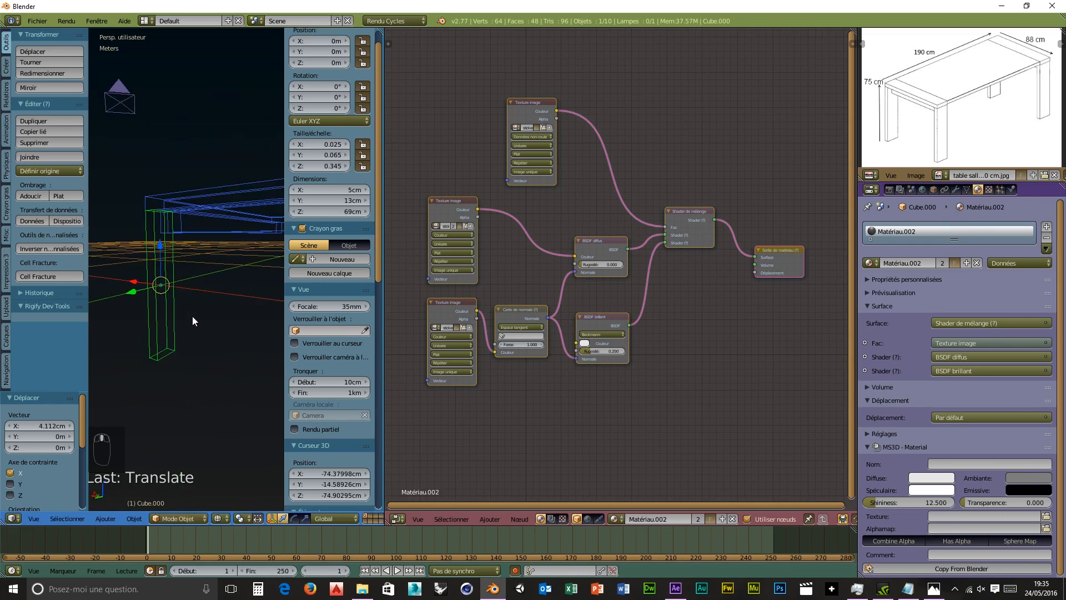
middle_drag(198, 358, 161, 321)
right_click(178, 314)
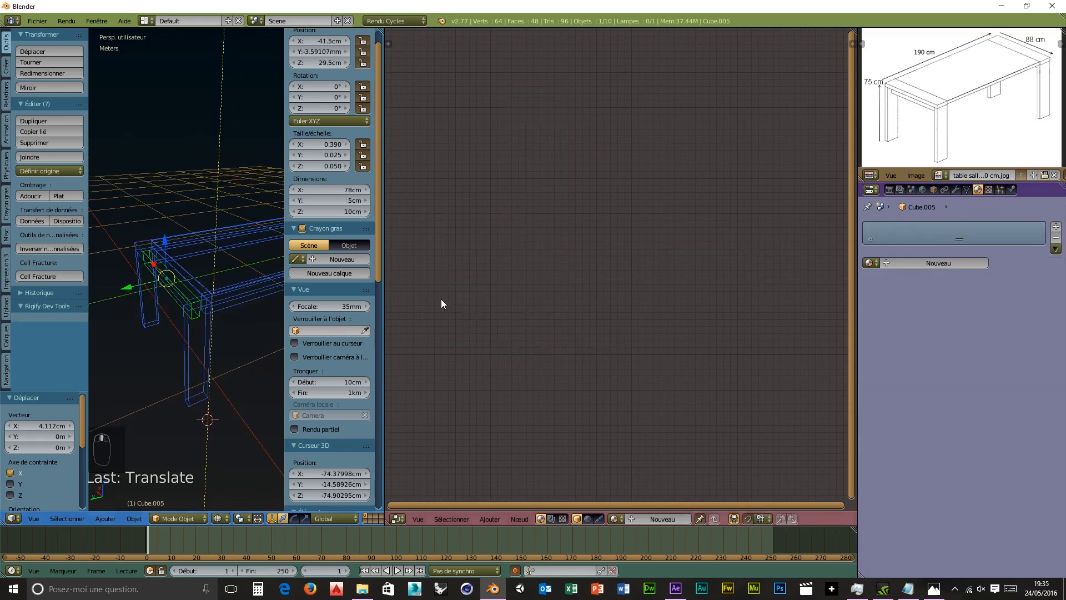
click(658, 519)
key(g)
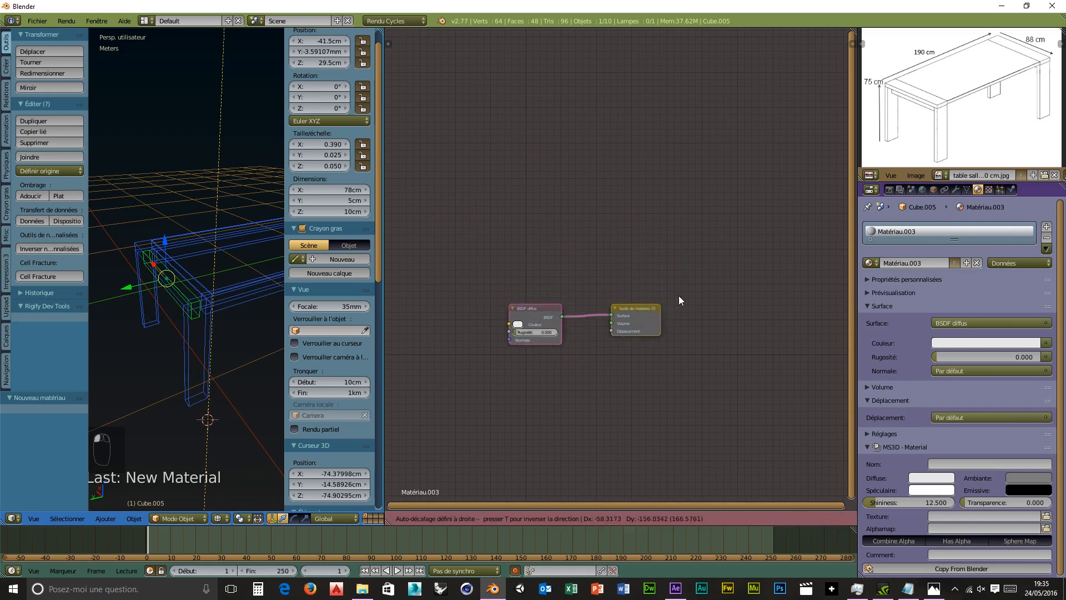
click(712, 240)
key(b)
drag(712, 228, 471, 312)
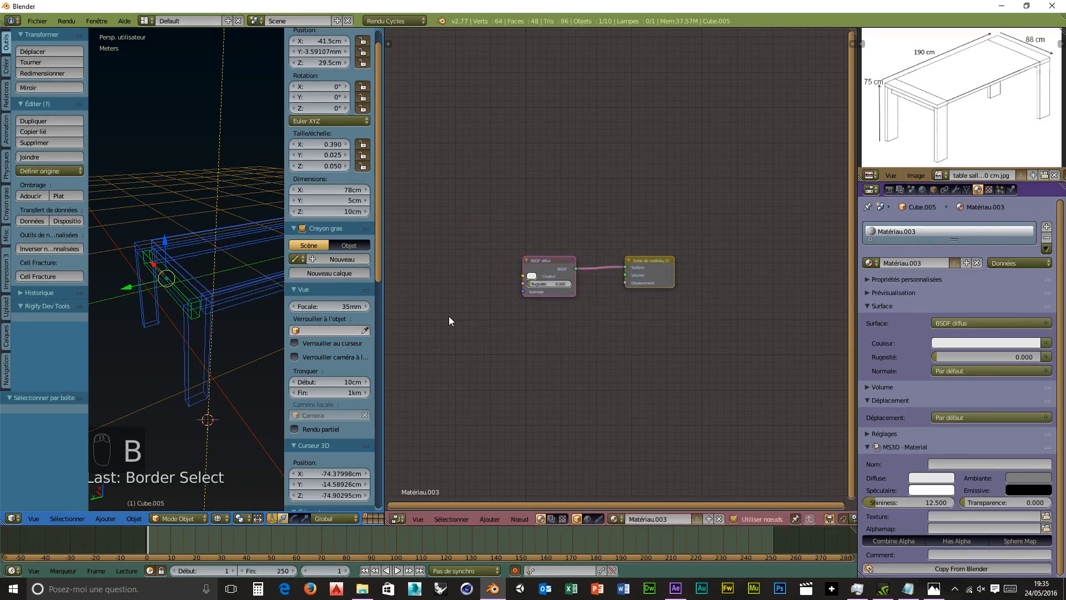
key(Delete)
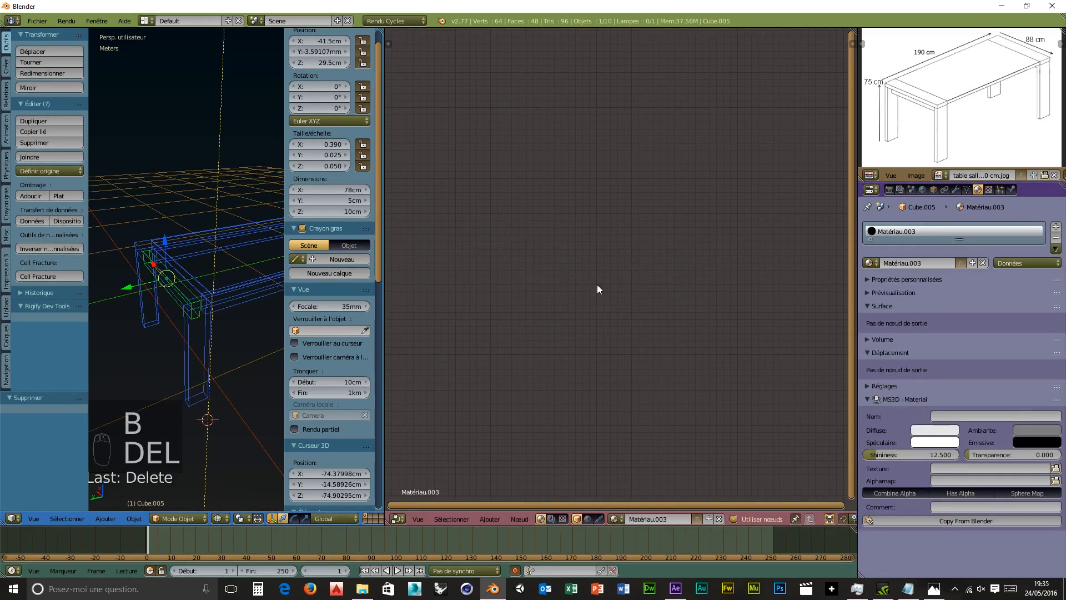
key(ctrl+v)
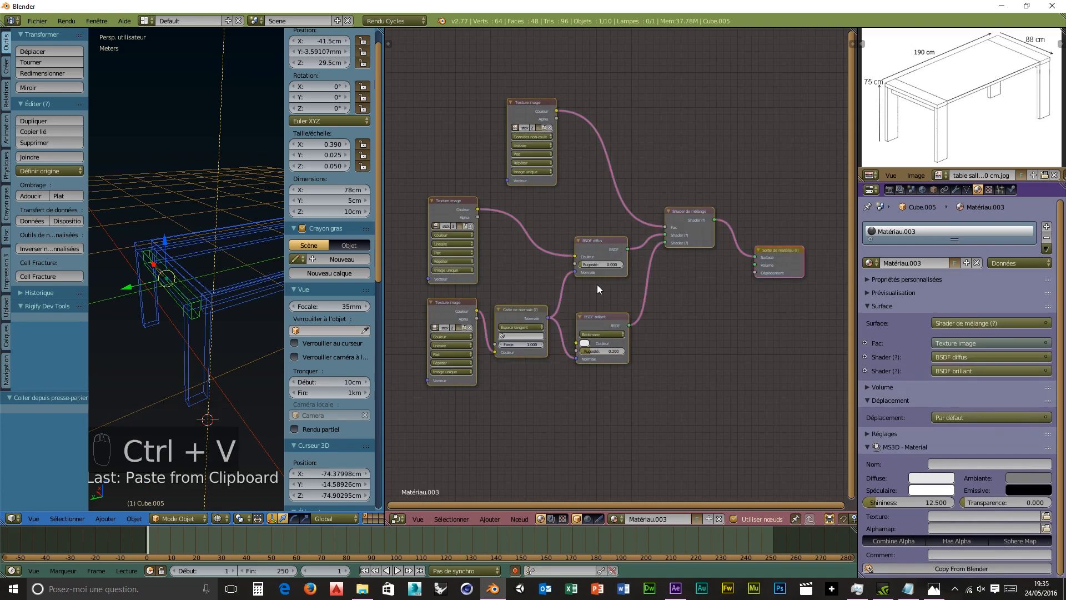
Step: Switch the node area to the UV/Image editor and unwrap the crossbeam in Edit mode with a cube projection
click(398, 518)
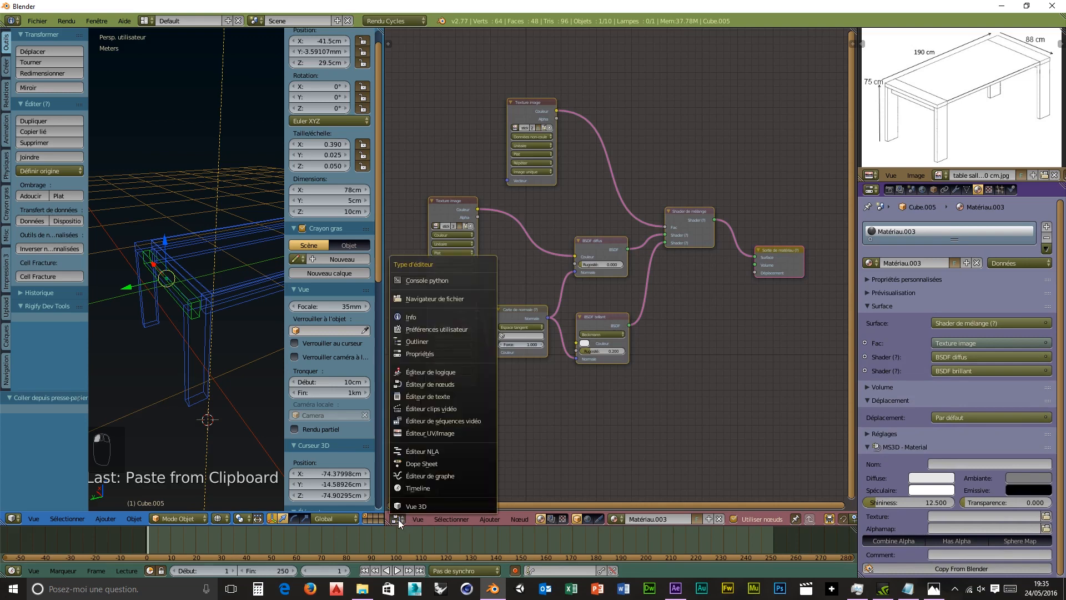
click(428, 433)
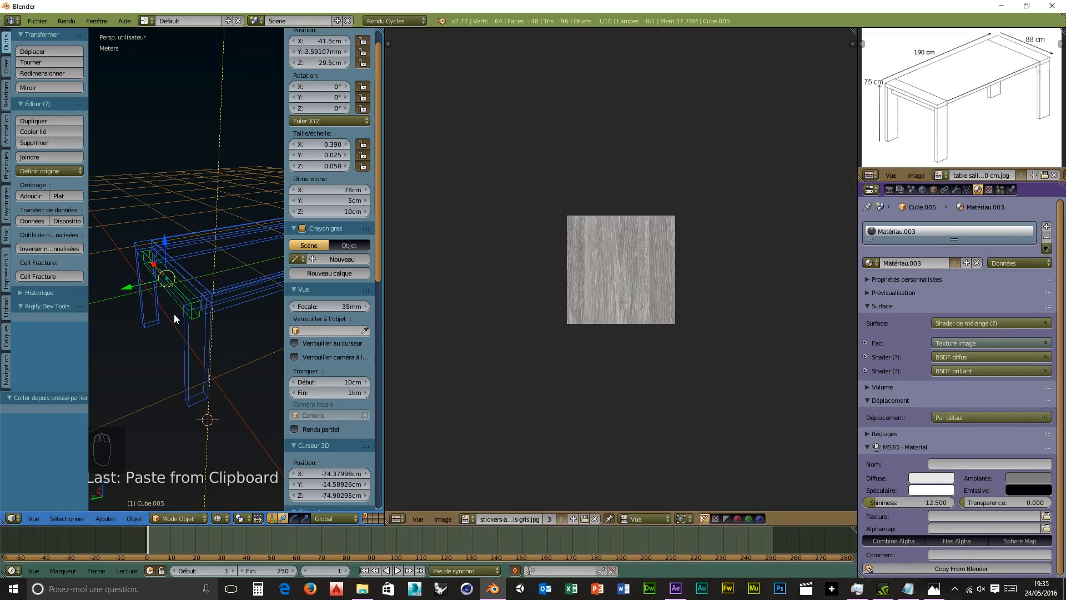
key(u)
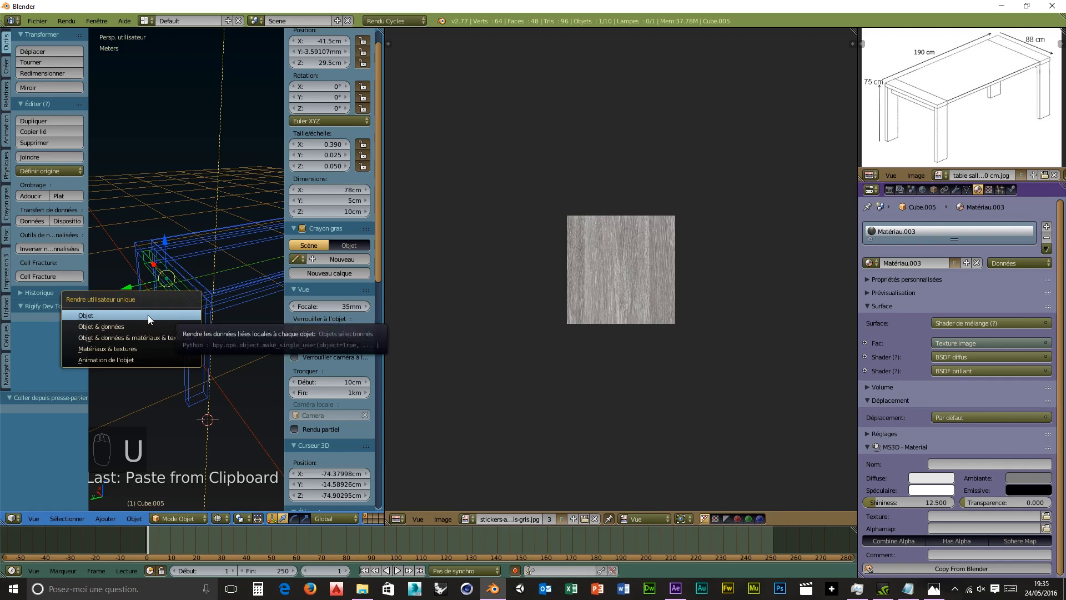
click(172, 518)
click(161, 495)
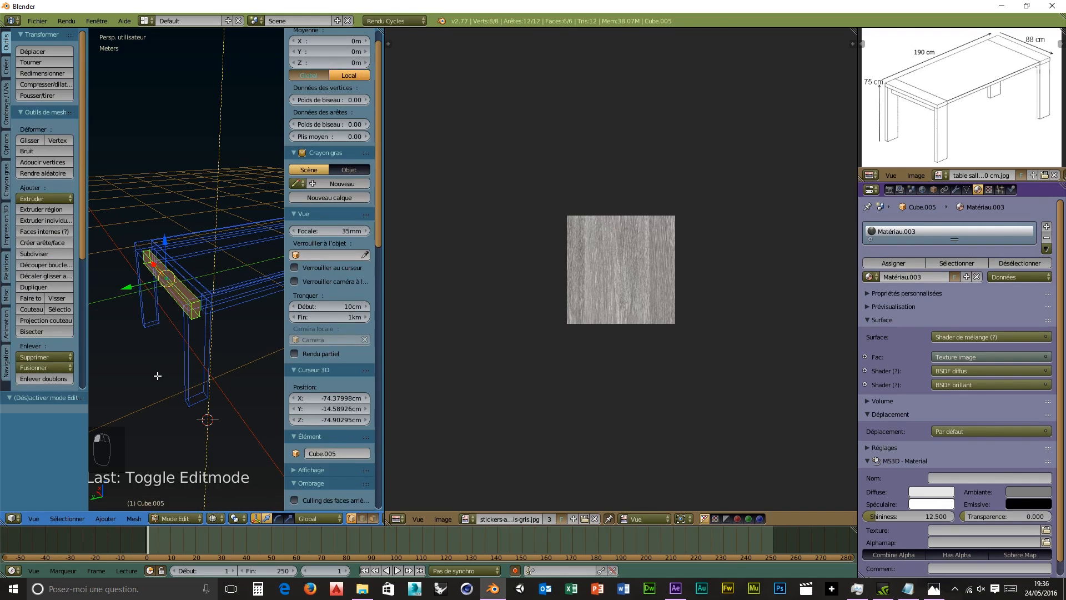
key(u)
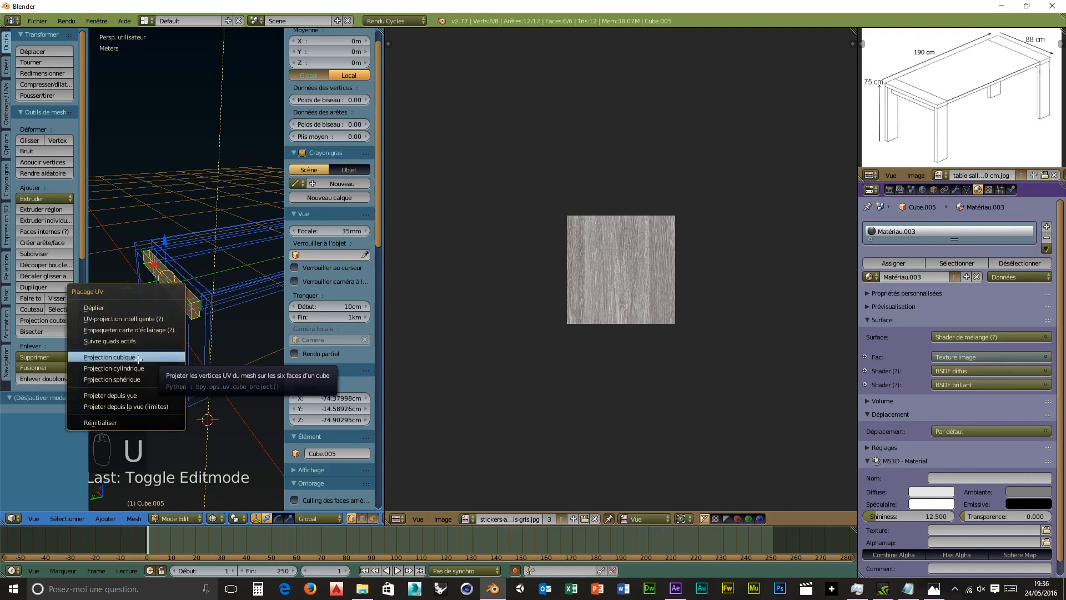
click(138, 357)
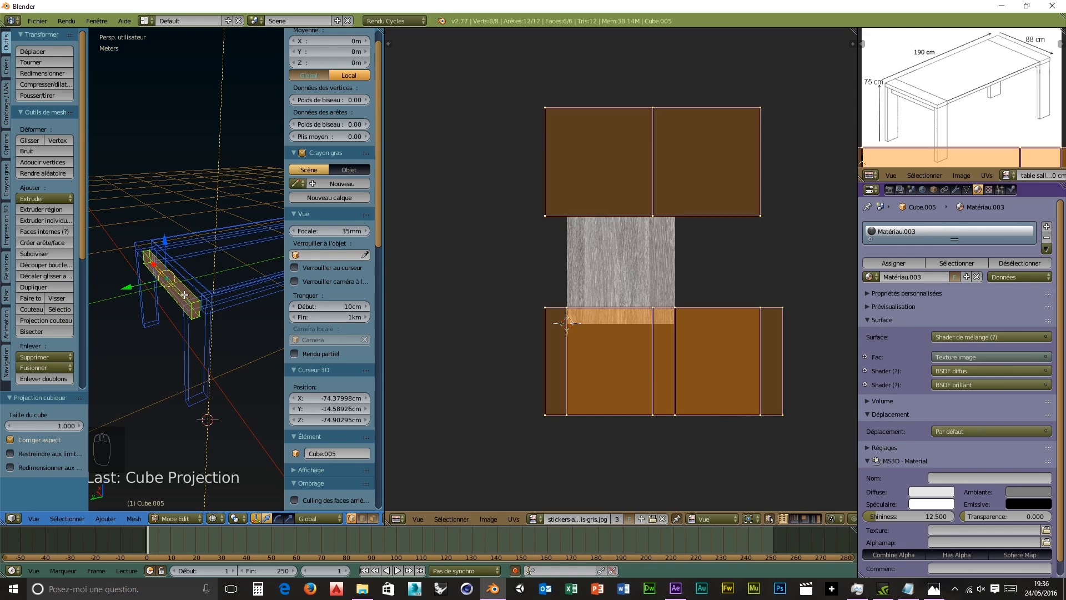
Step: Preview the table in rendered display and enlarge the crossbeam's UV layout by a factor of about 1.058
key(shift+z)
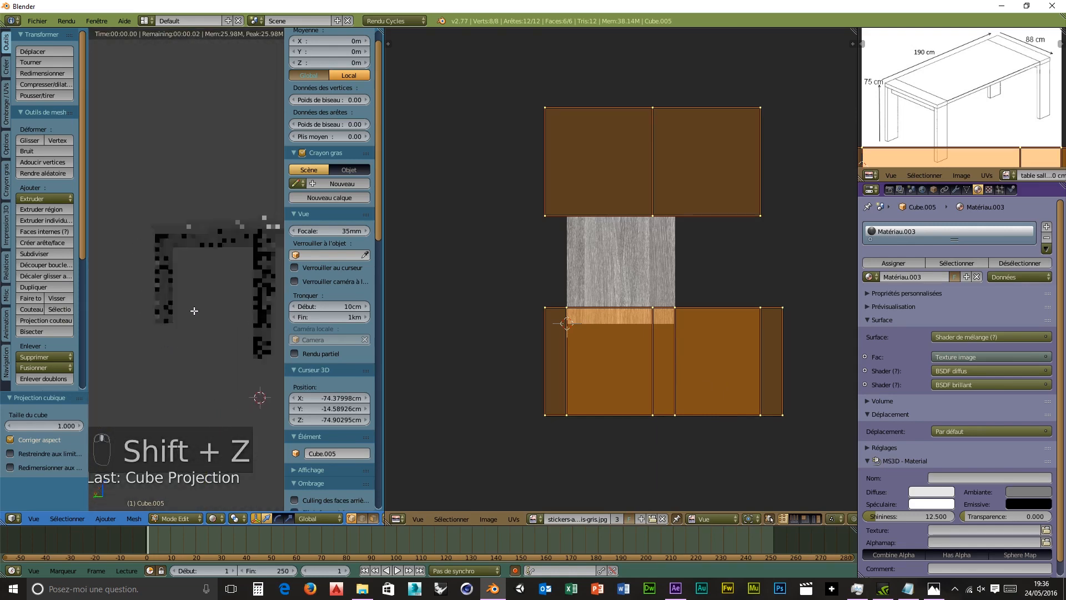
scroll(197, 312, up, 5)
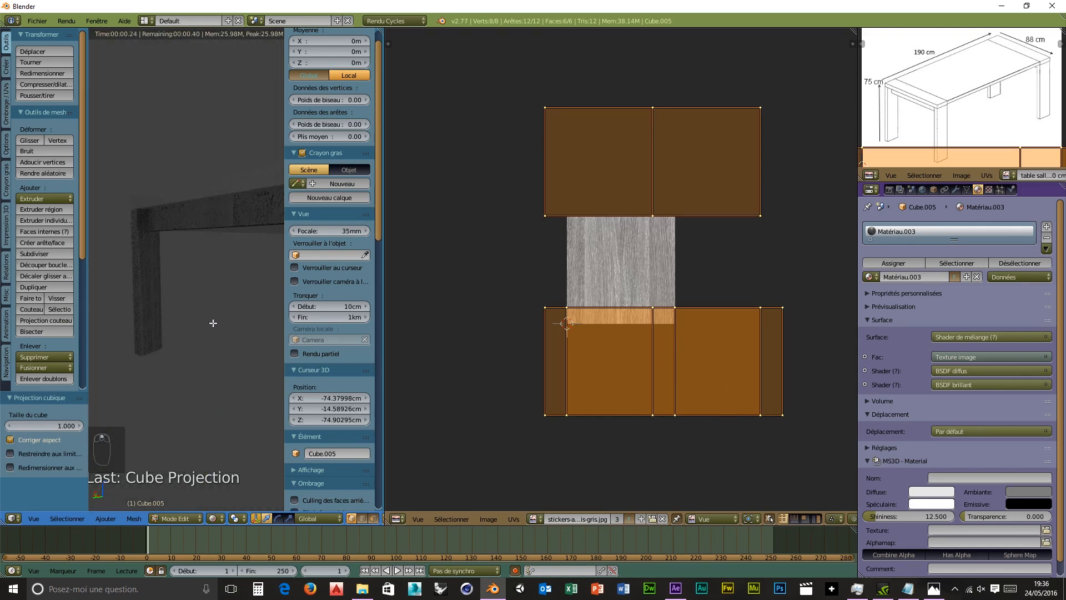
middle_drag(199, 311, 181, 300)
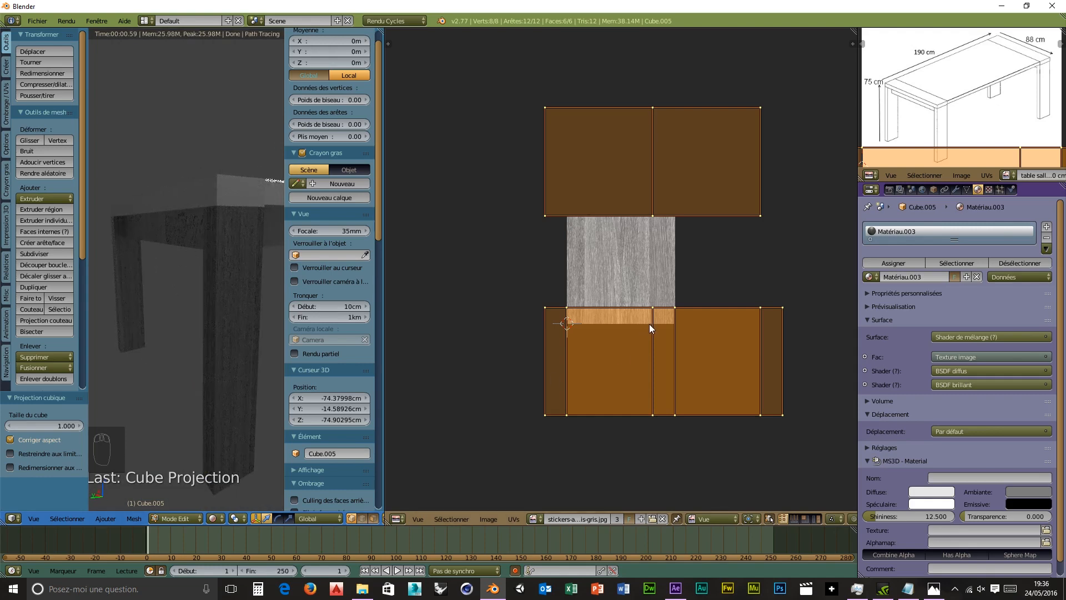
key(s)
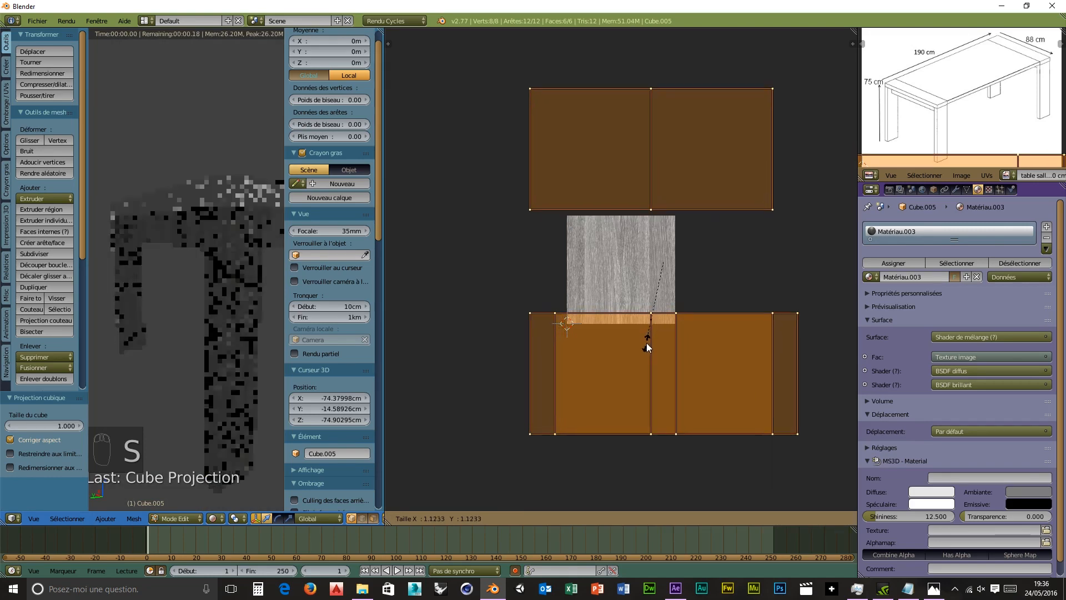
click(646, 337)
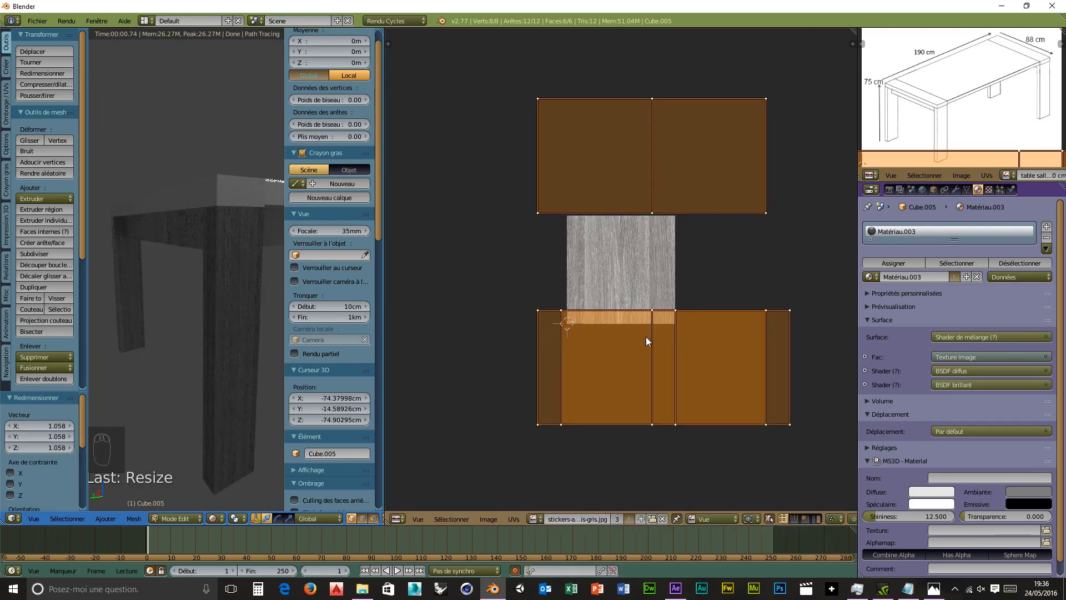
Step: Rotate the crossbeam's UV layout by about -90° and check the wood grain in the rendered view
key(r)
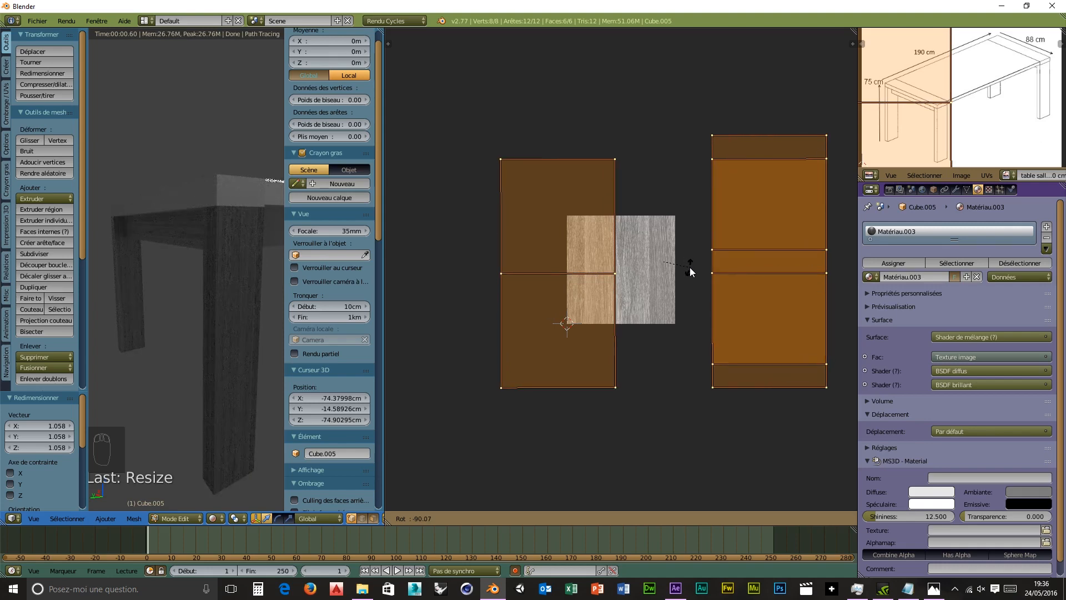
click(690, 268)
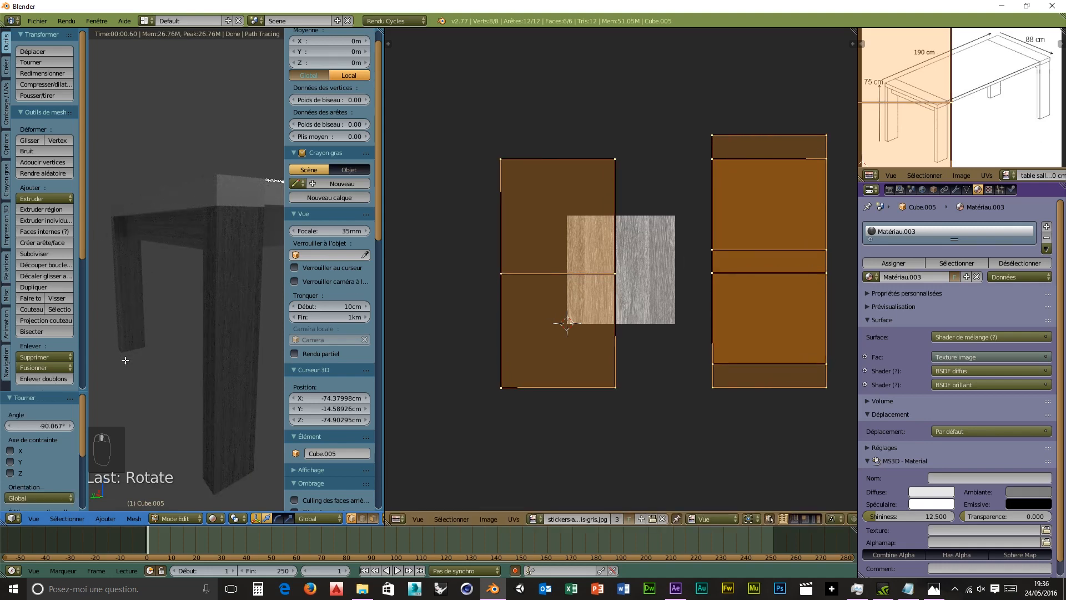
middle_drag(126, 360, 157, 333)
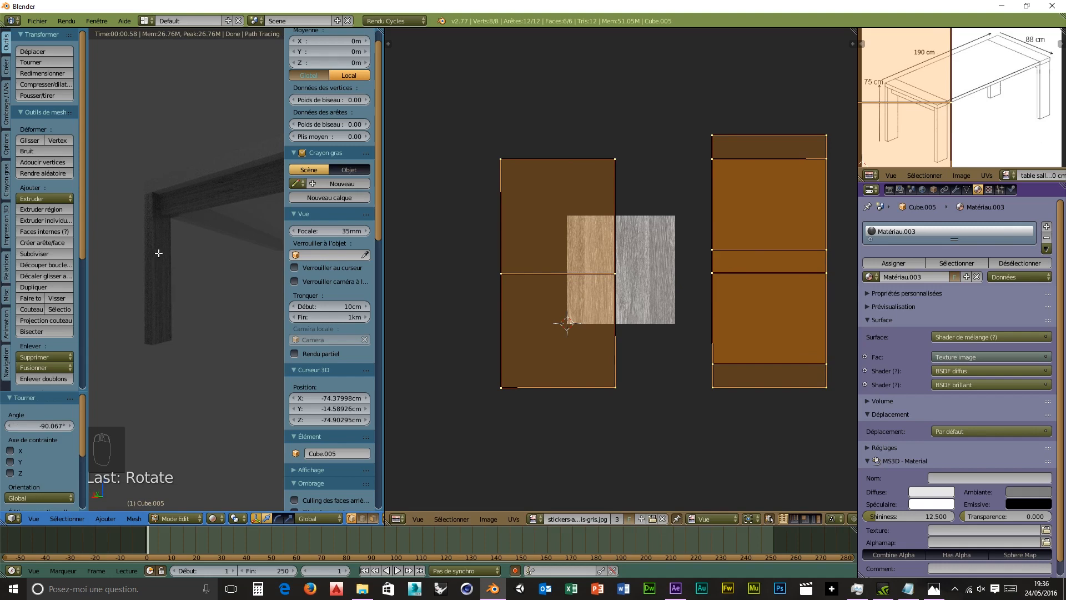
middle_drag(196, 206, 164, 295)
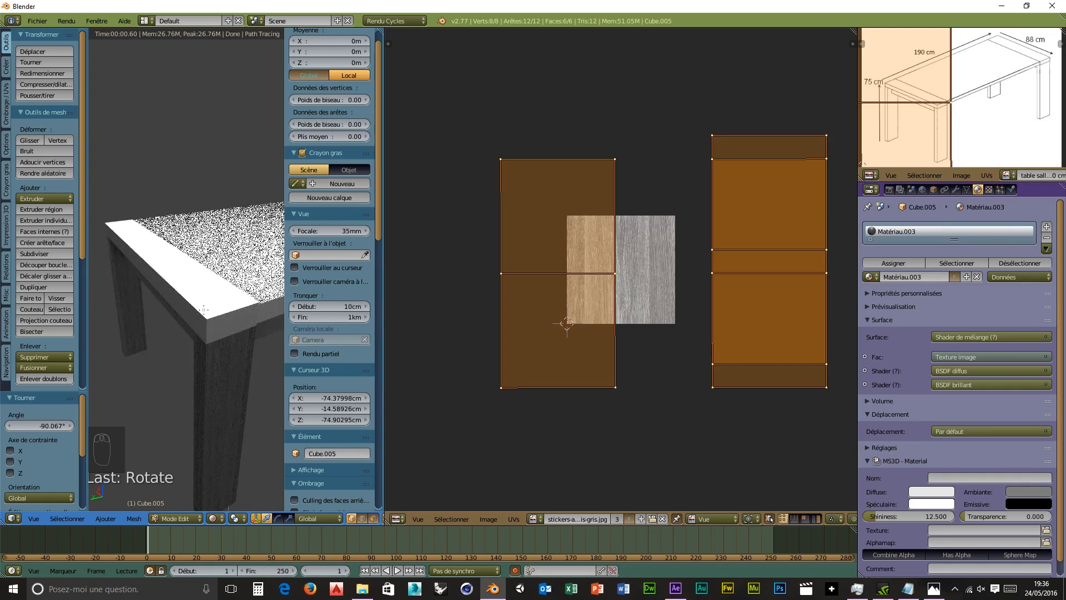
Step: Return to Object mode with wireframe display and select the 88 cm end board of the tabletop above the crossbeam
click(178, 519)
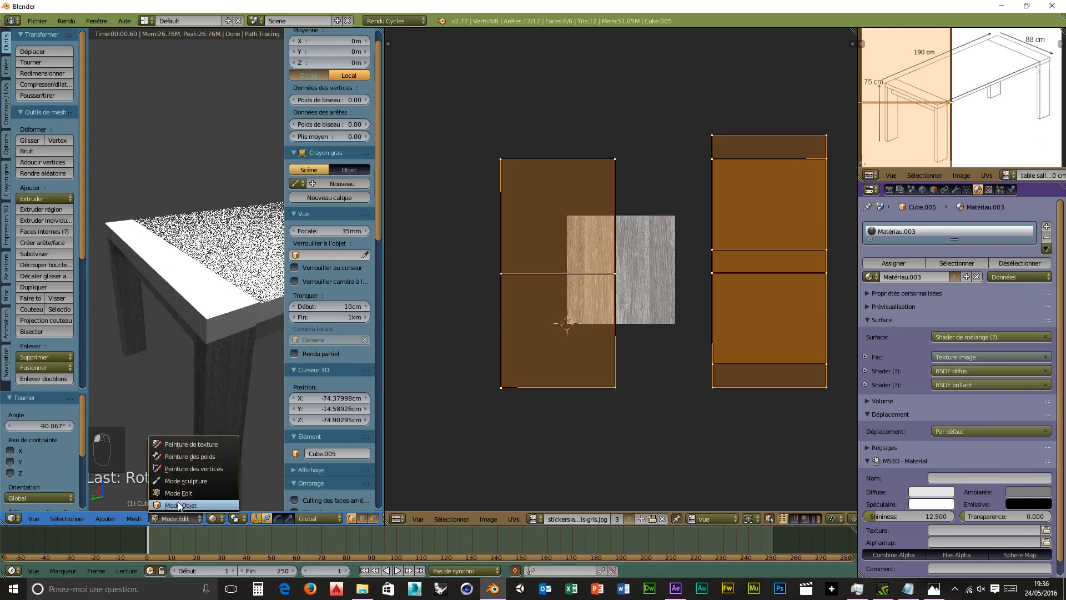
click(177, 505)
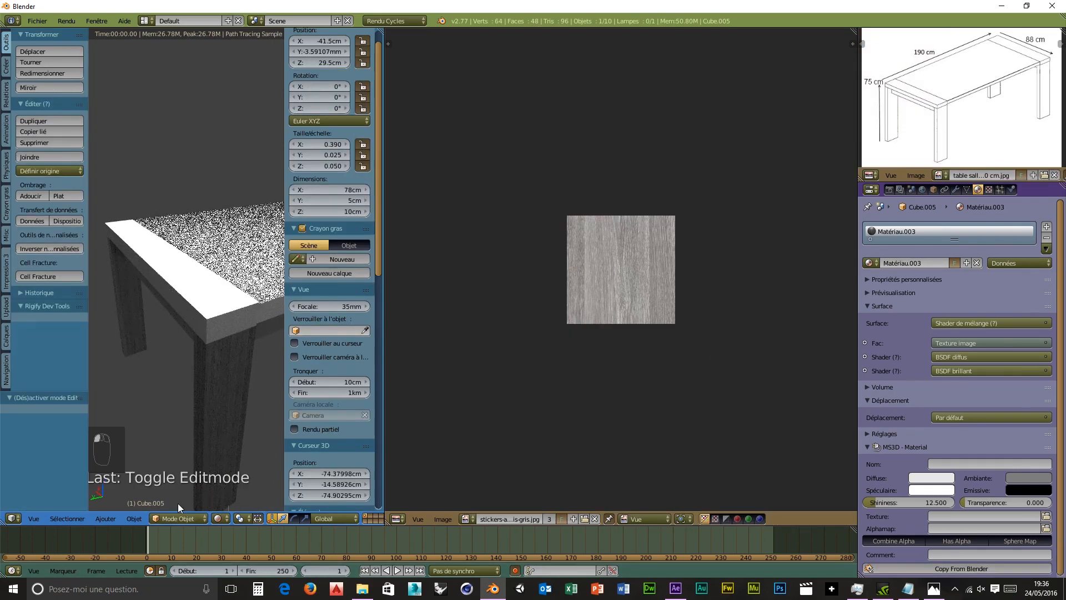
click(217, 519)
click(222, 493)
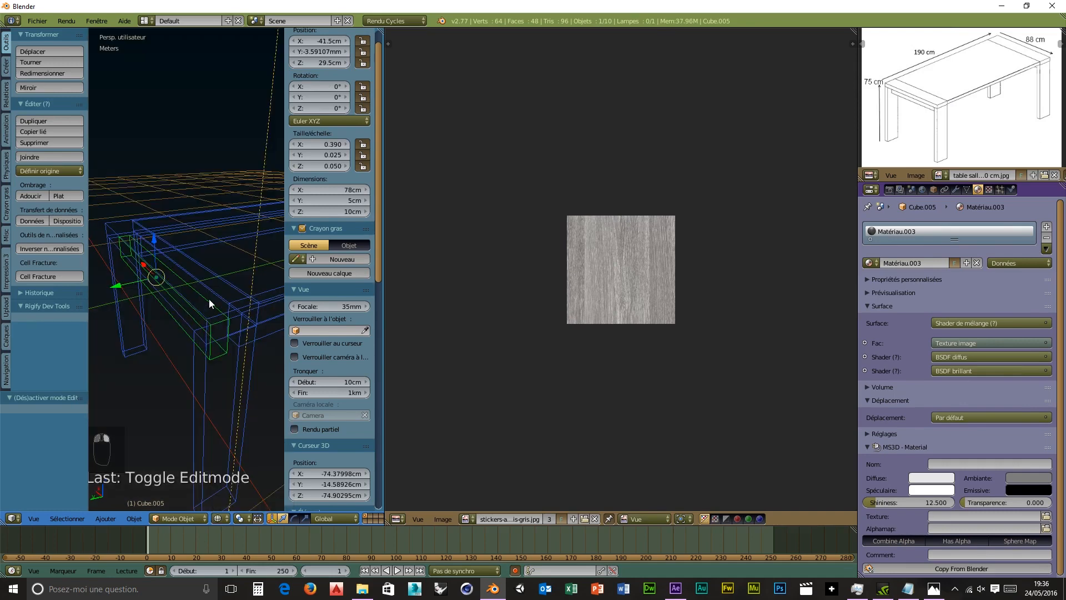
right_click(228, 315)
right_click(227, 313)
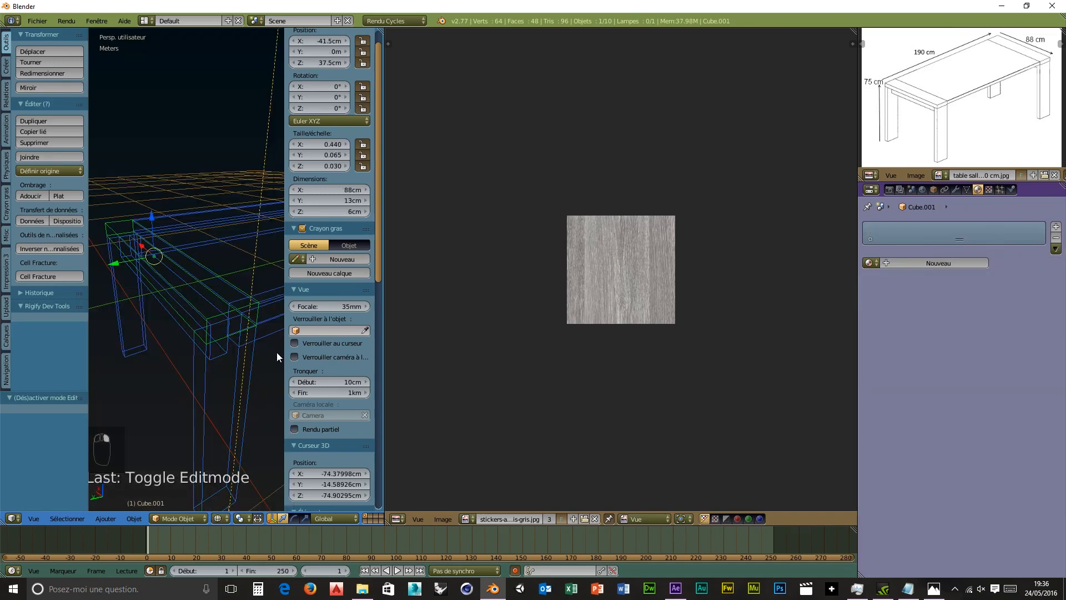
Step: Unwrap the 88 cm end board in Edit mode with a cube projection and switch the UV/Image editor area to the Node editor
middle_drag(277, 352, 245, 375)
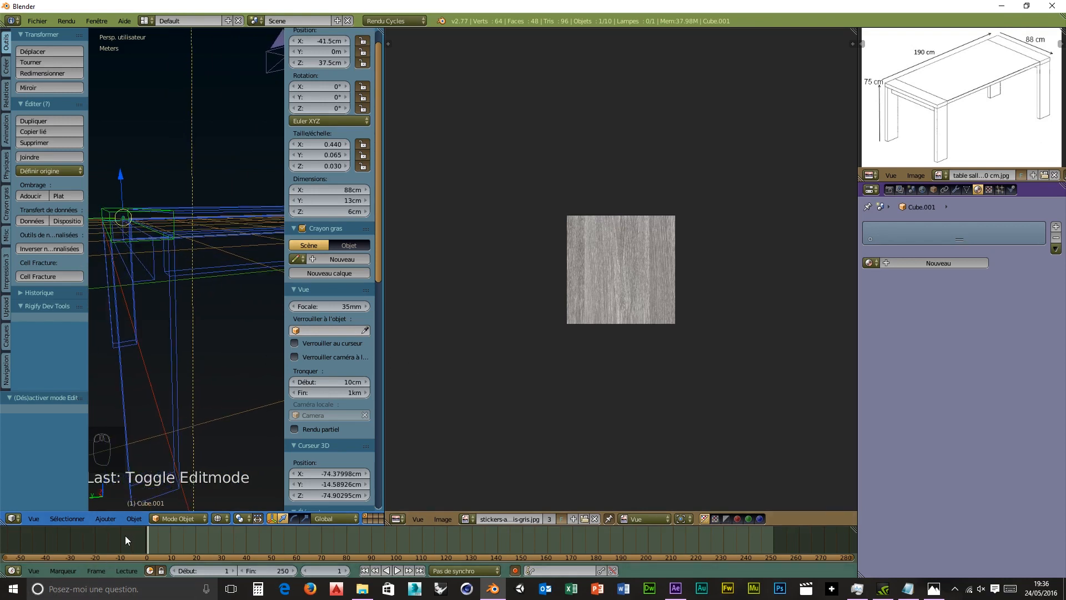
click(178, 518)
click(174, 494)
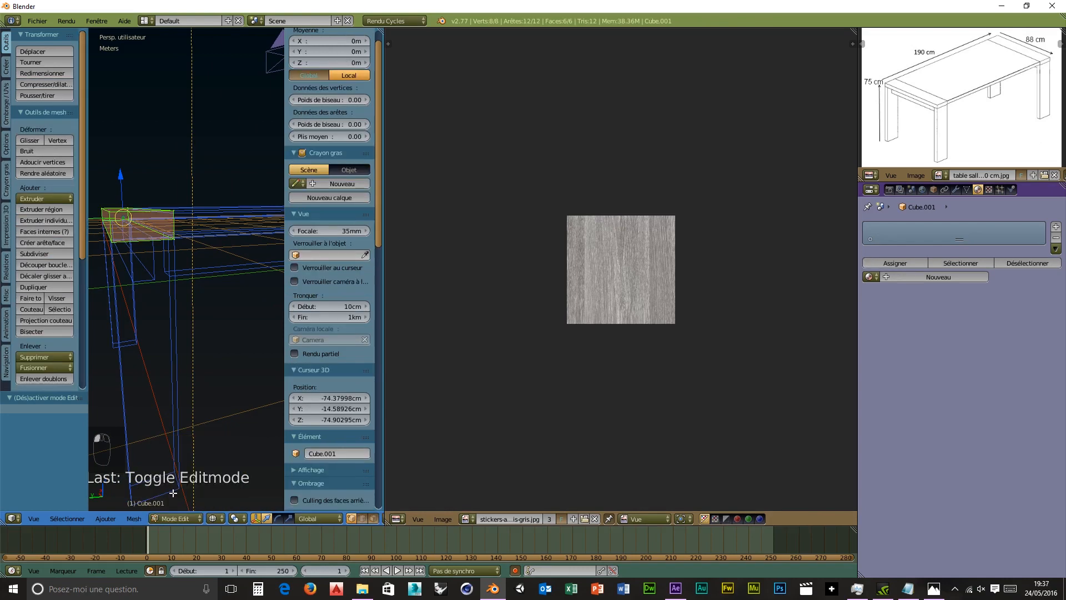
key(u)
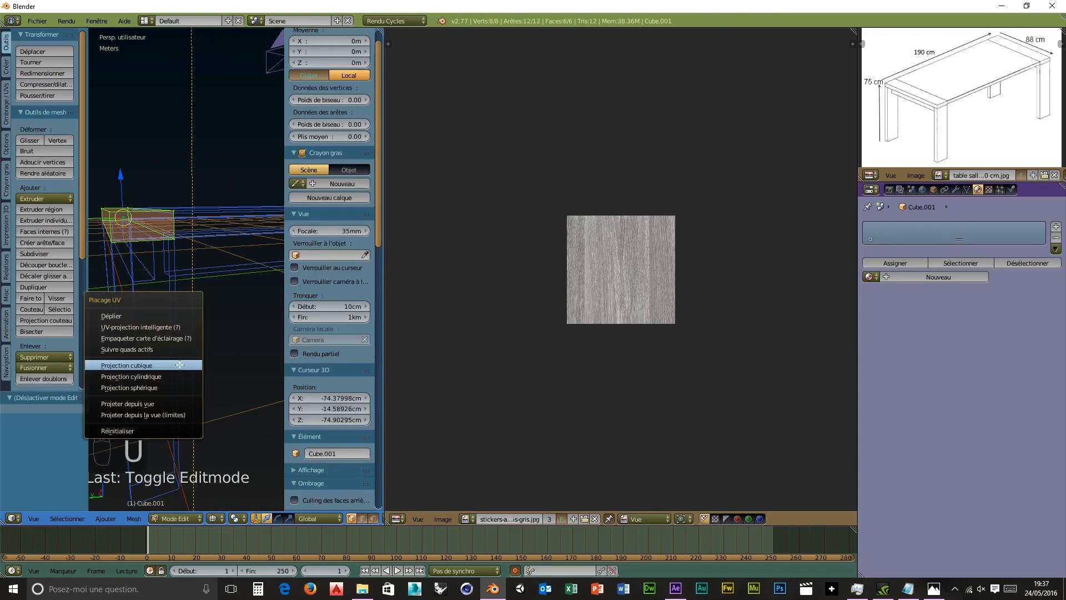
click(160, 365)
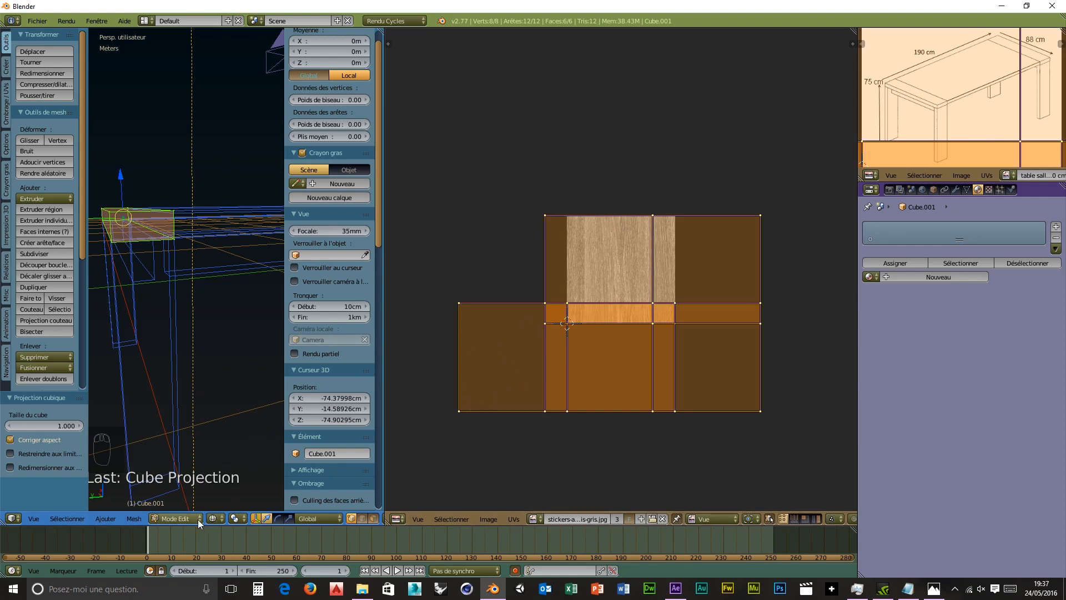
click(397, 518)
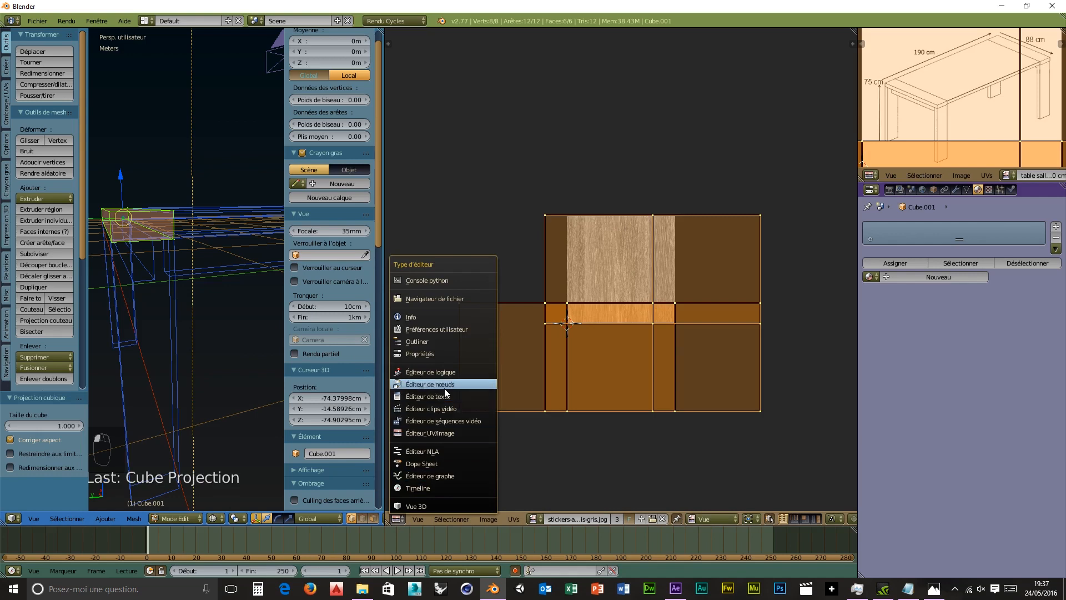
click(431, 384)
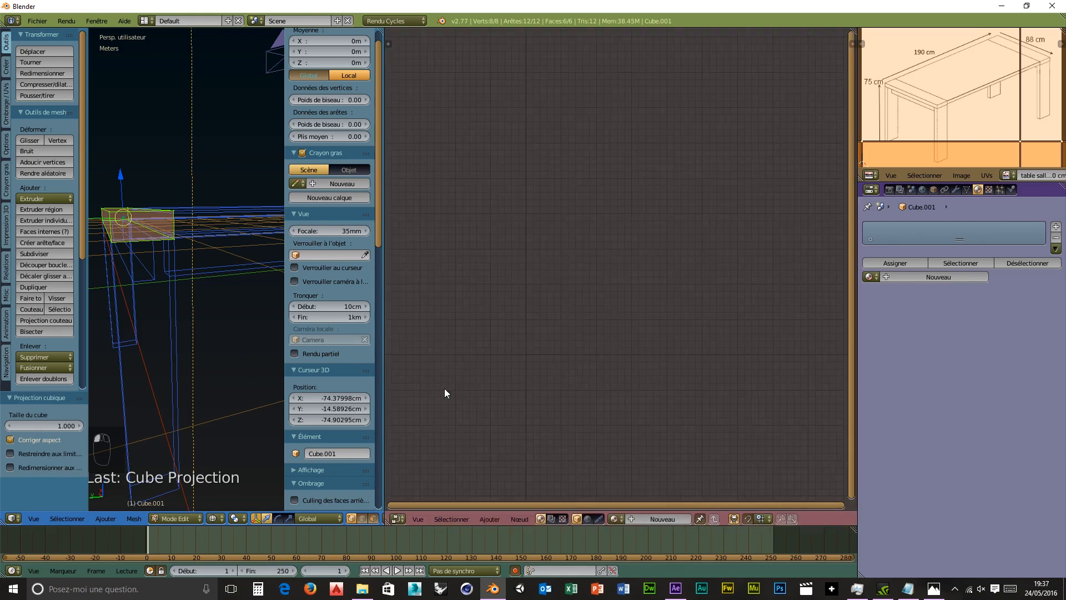
Step: Give the tabletop's end board a new material and replace its default nodes with the copied wood shader node setup
click(662, 519)
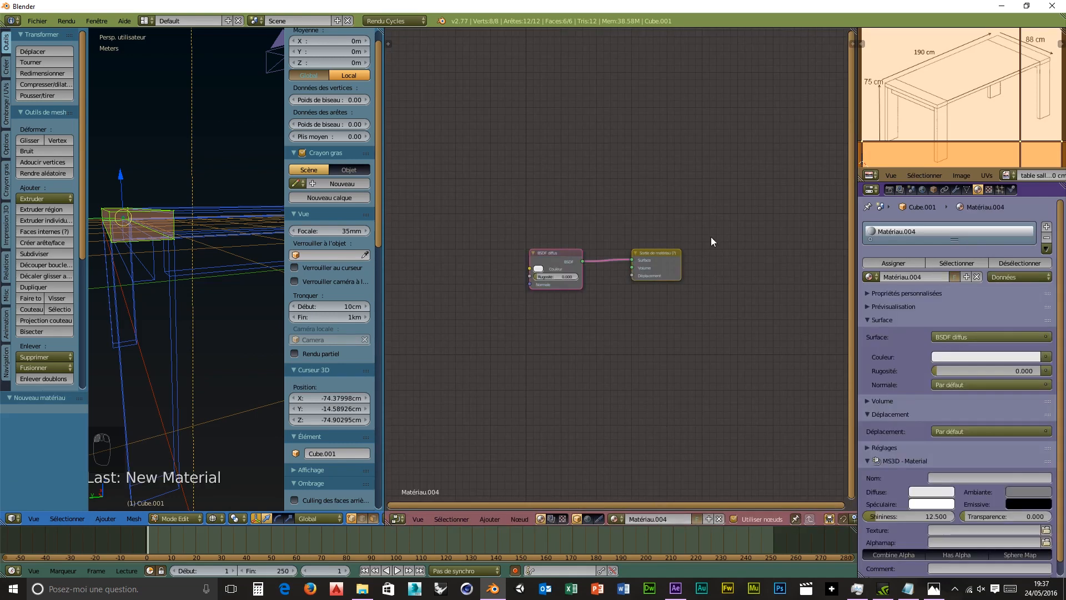
key(b)
drag(711, 237, 465, 313)
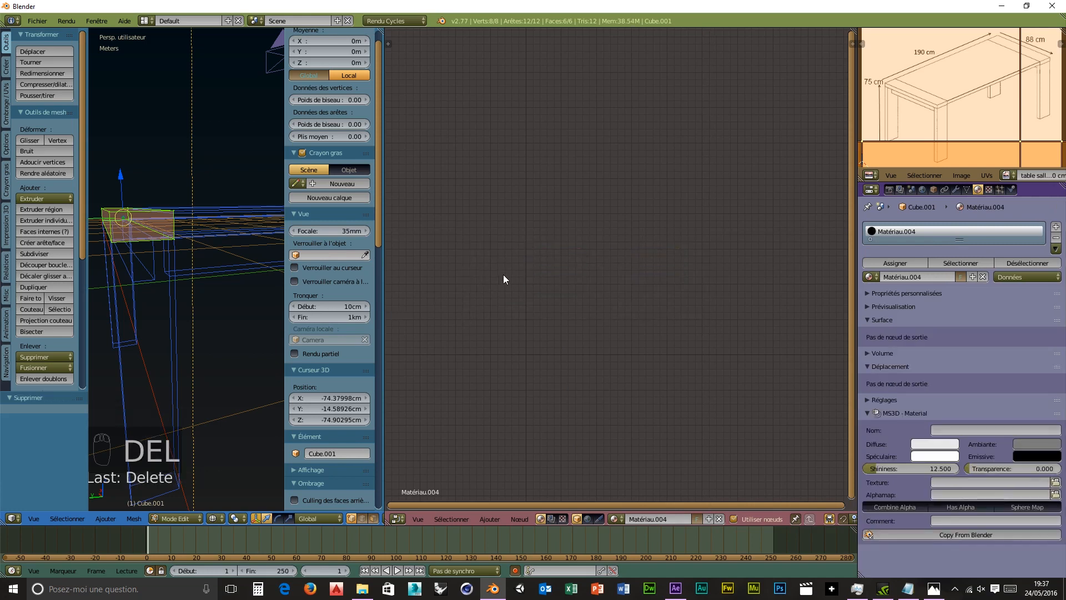
key(shift+v)
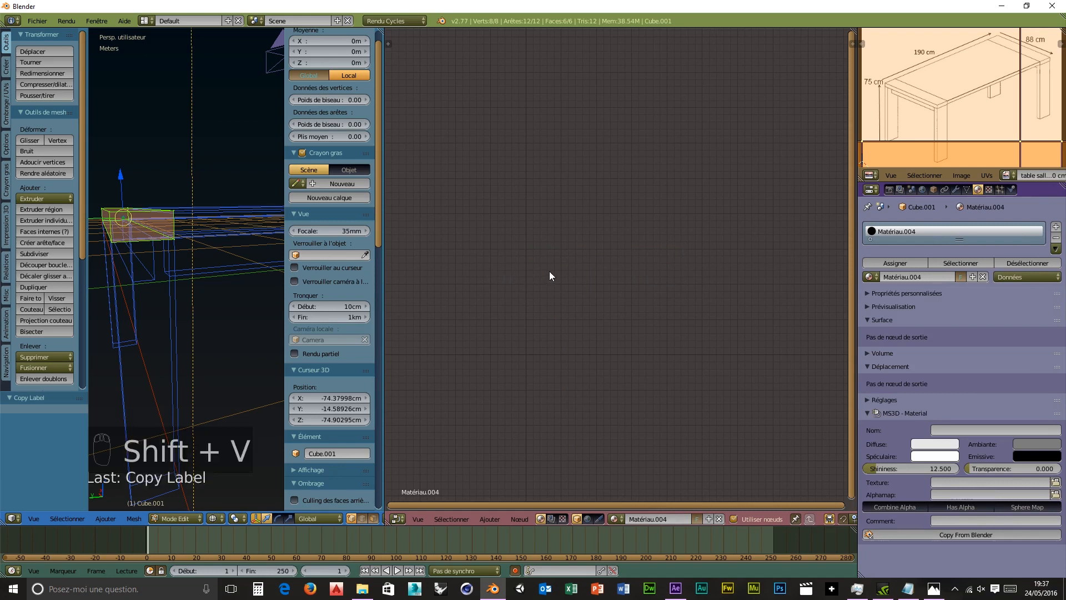
key(ctrl+v)
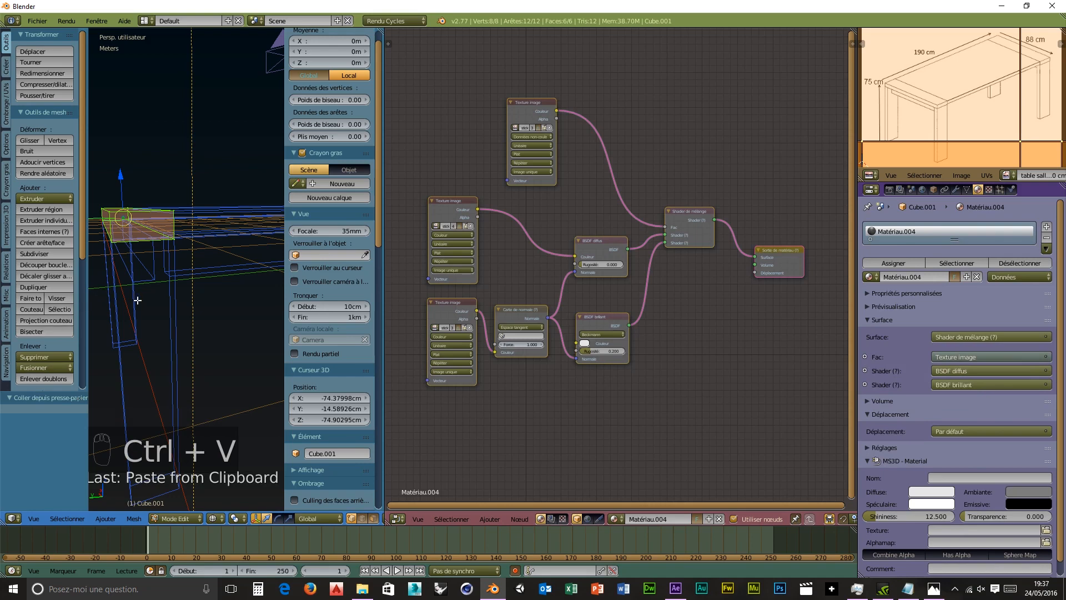
Step: Preview the end board in rendered shading and rotate its whole UV layout 90° over the wood texture
middle_drag(138, 300, 151, 318)
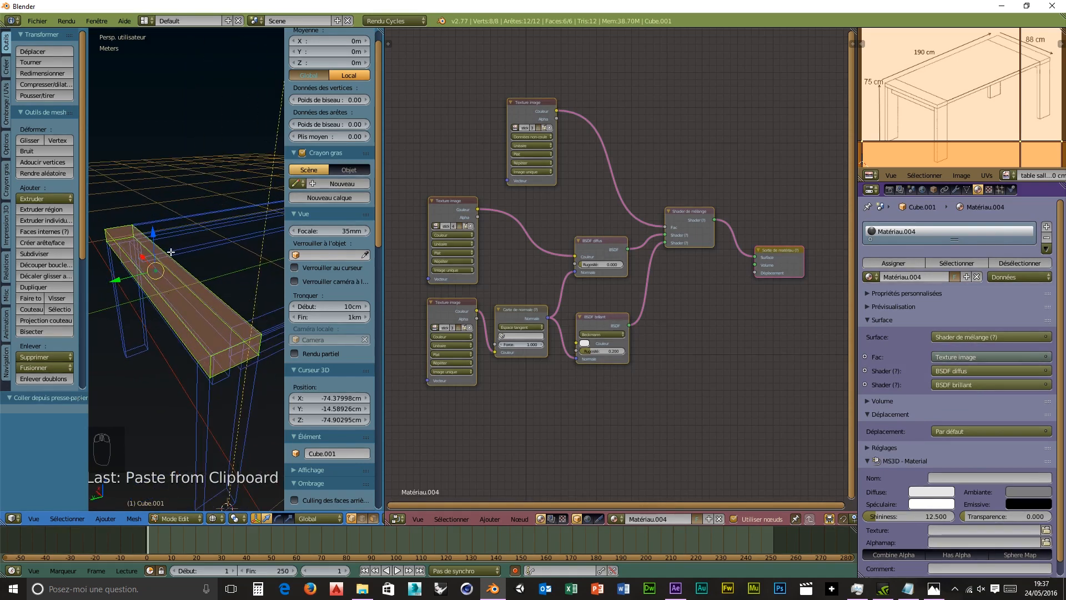
key(shift+z)
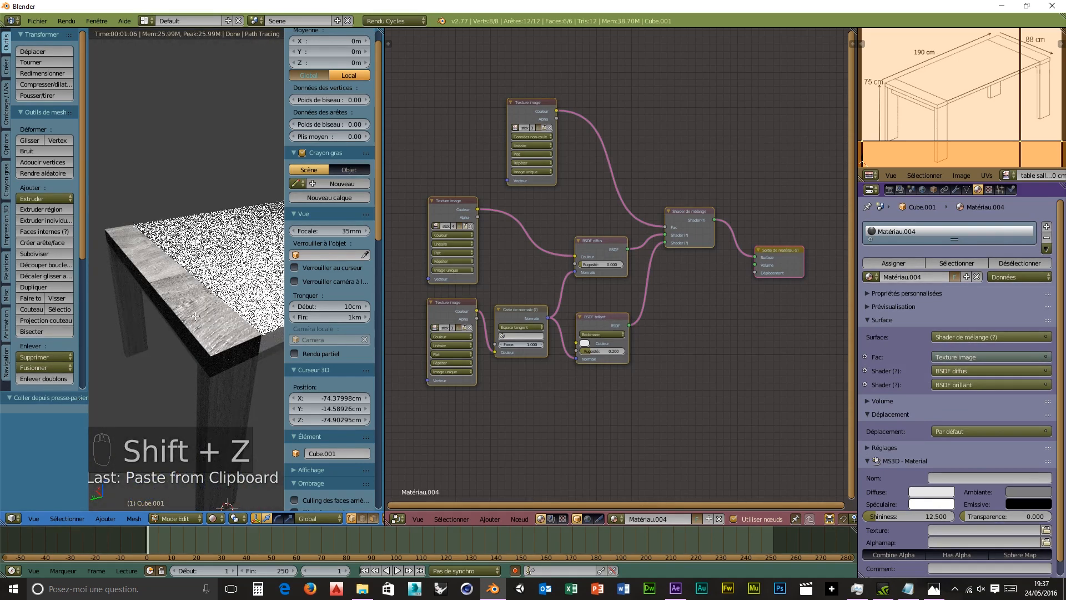
mouse_move(193, 356)
middle_down()
mouse_move(195, 312)
mouse_move(189, 354)
middle_up()
click(398, 519)
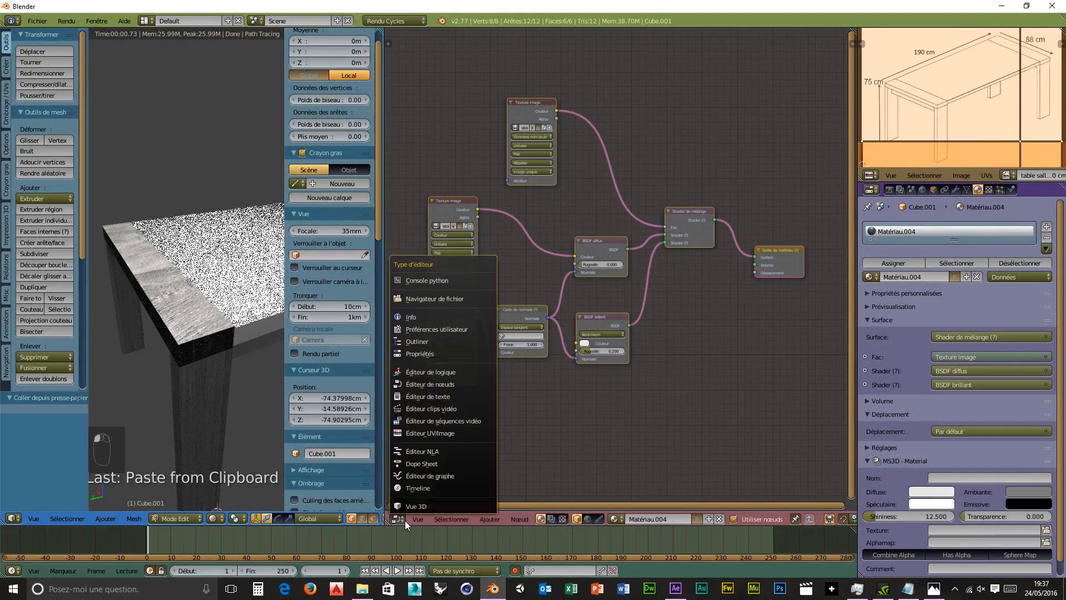
click(439, 384)
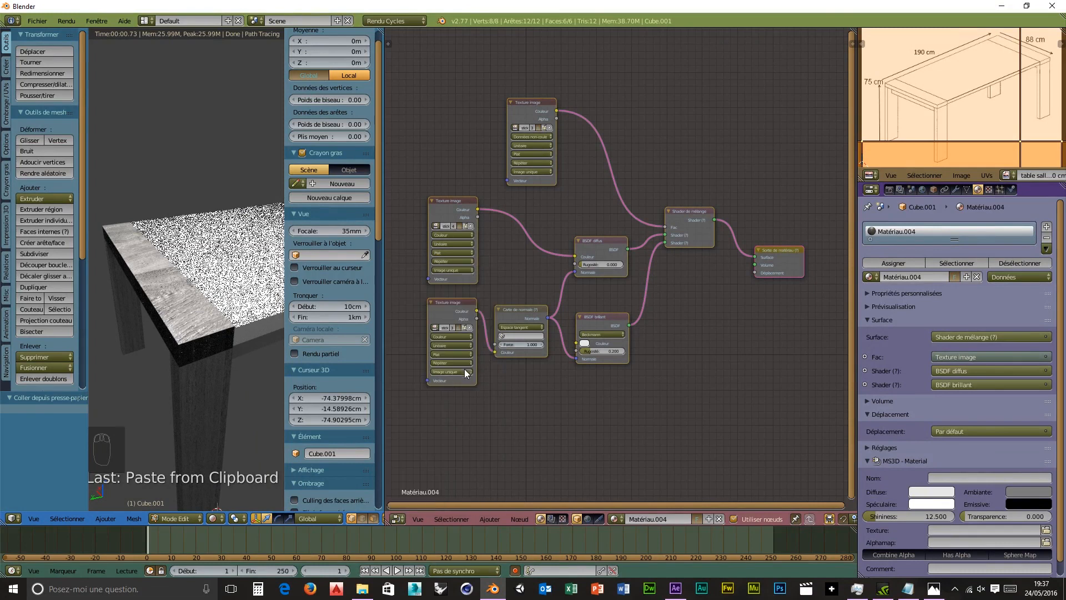
click(402, 517)
click(434, 431)
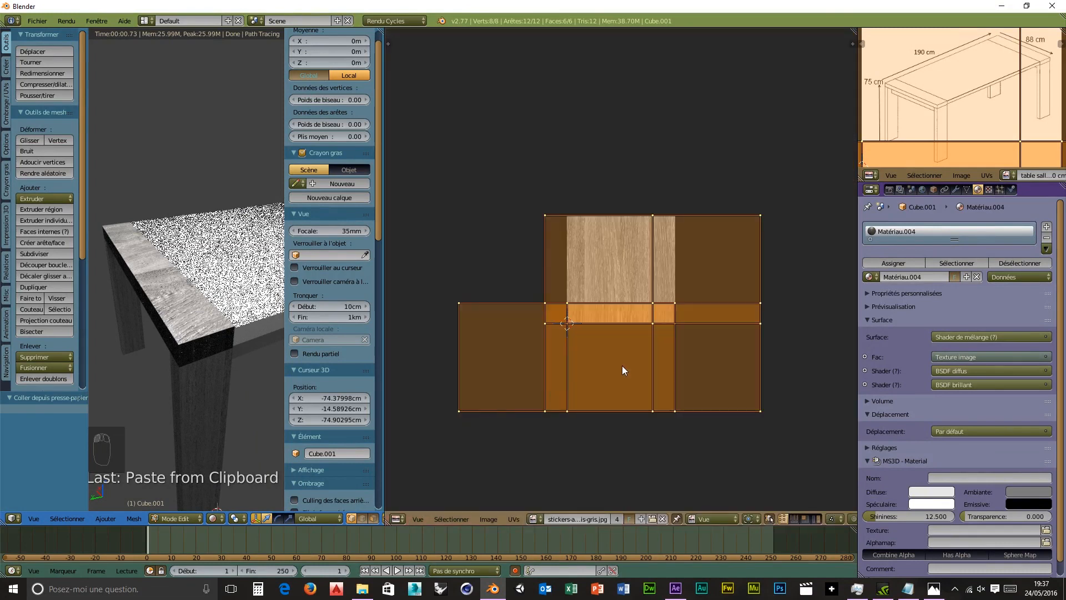
text(r90)
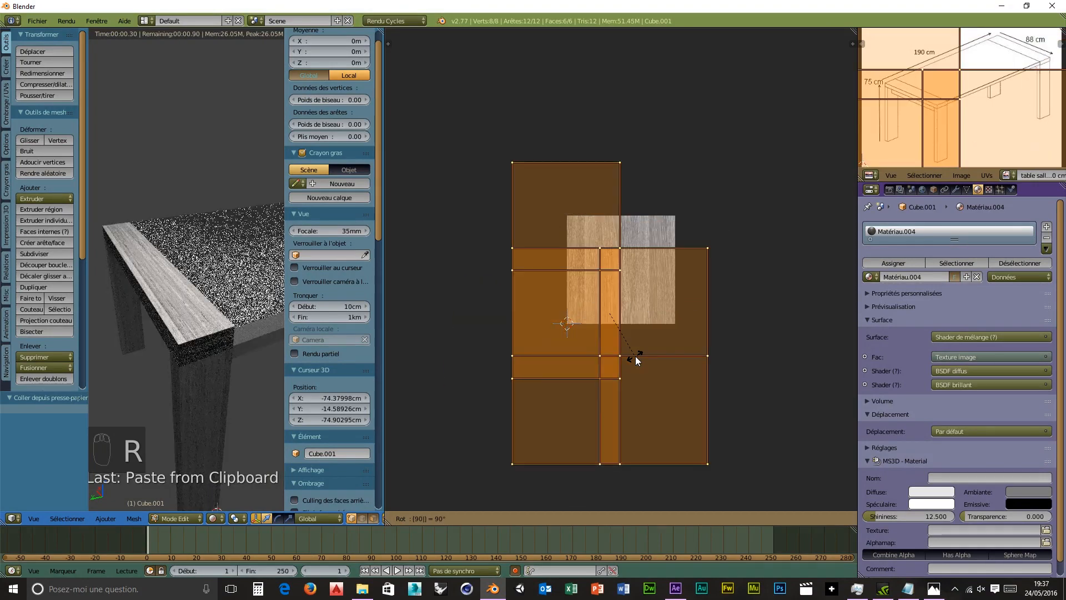
key(Return)
Step: Return to Object Mode with wireframe shading and select the 1.64 m long rail under the tabletop
middle_drag(217, 400, 181, 330)
scroll(189, 343, up, 4)
scroll(183, 344, down, 1)
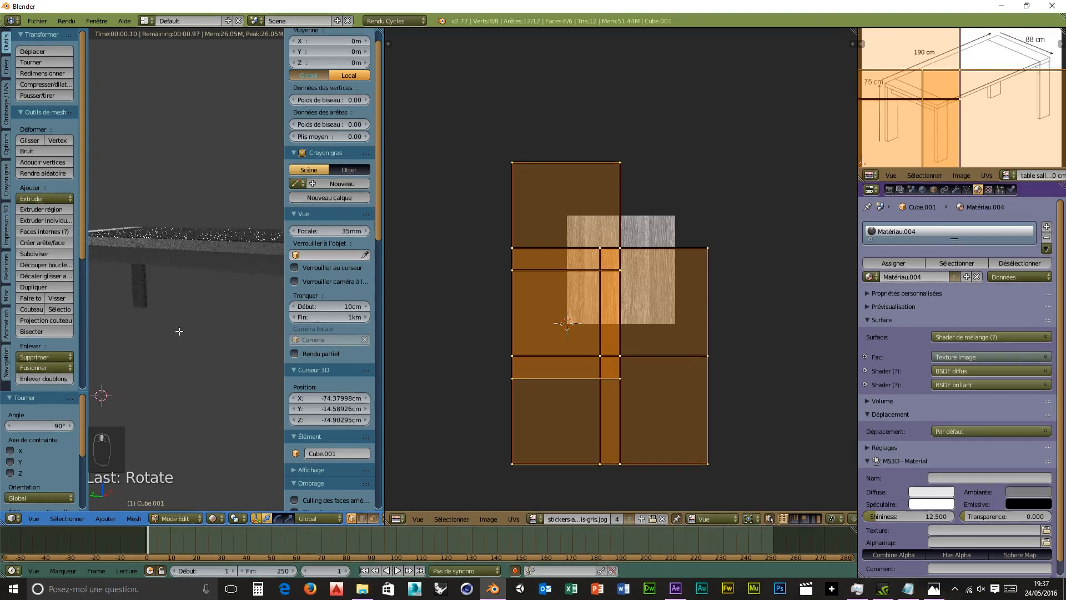
click(175, 520)
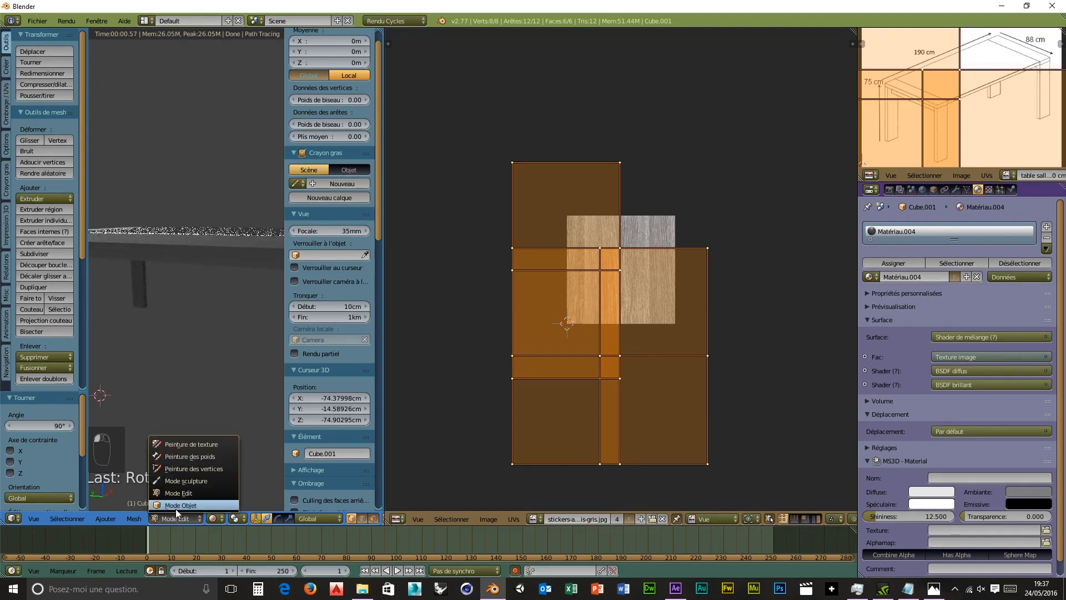
click(175, 505)
click(219, 518)
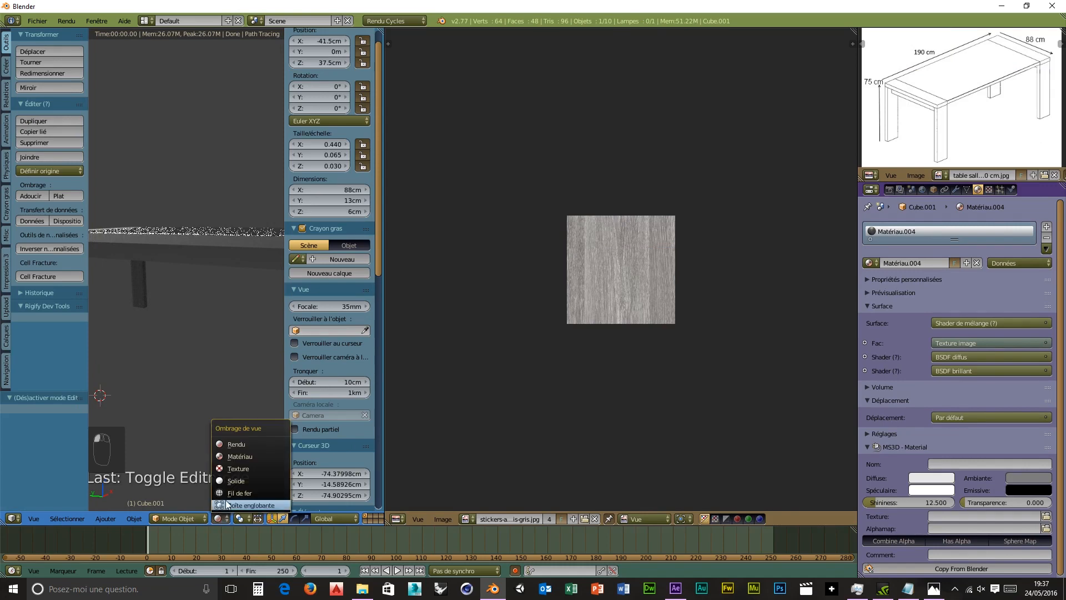
click(234, 498)
scroll(198, 378, down, 3)
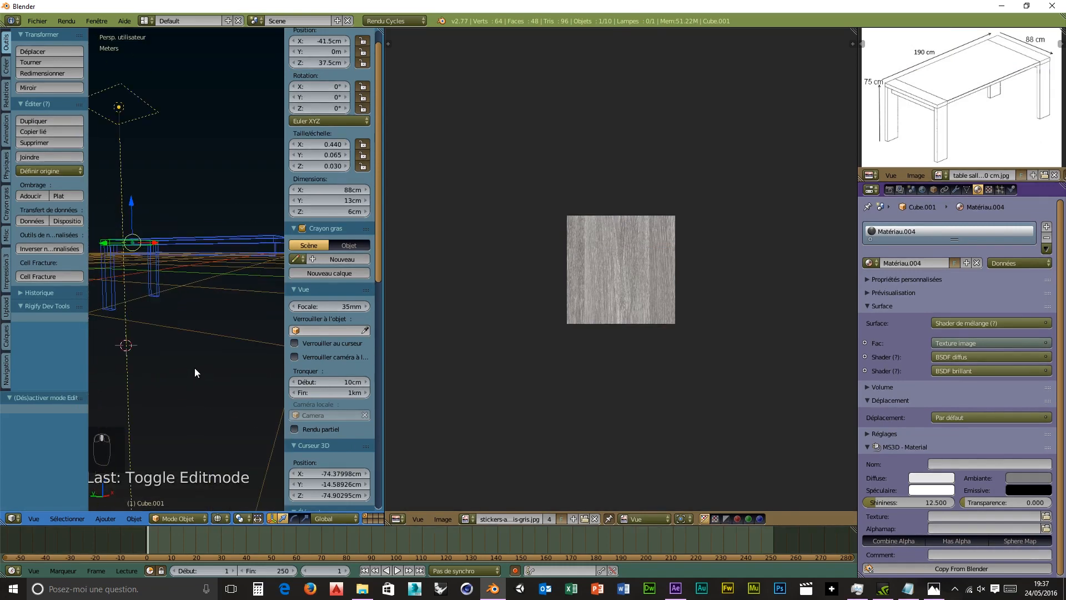
right_click(258, 251)
middle_drag(252, 282, 116, 358)
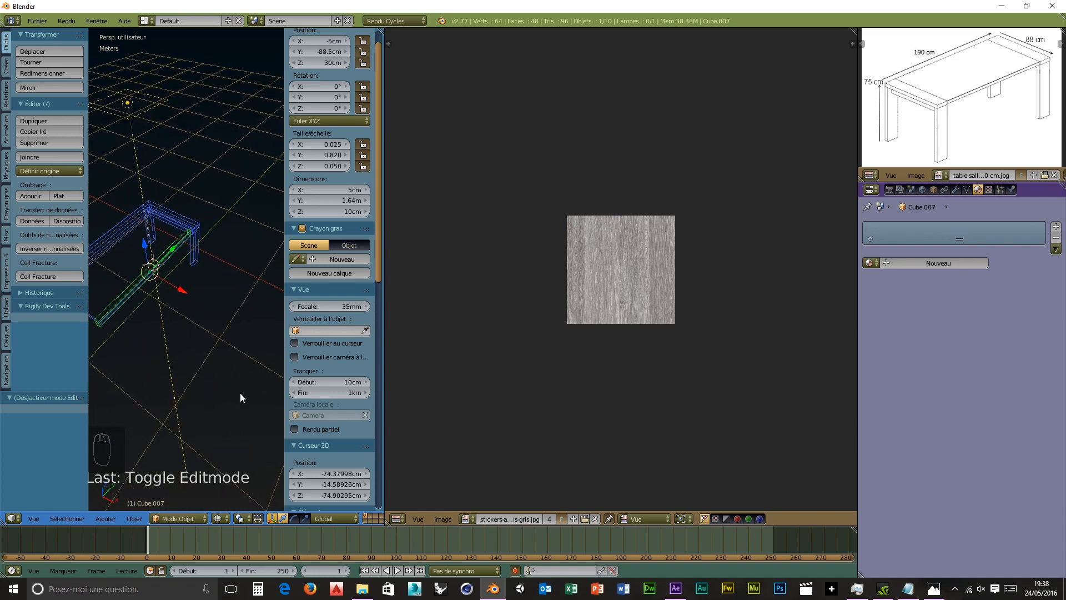
Step: Create a new material for the long rail in the node editor and replace its default nodes with the copied wood nodes
click(397, 518)
click(438, 384)
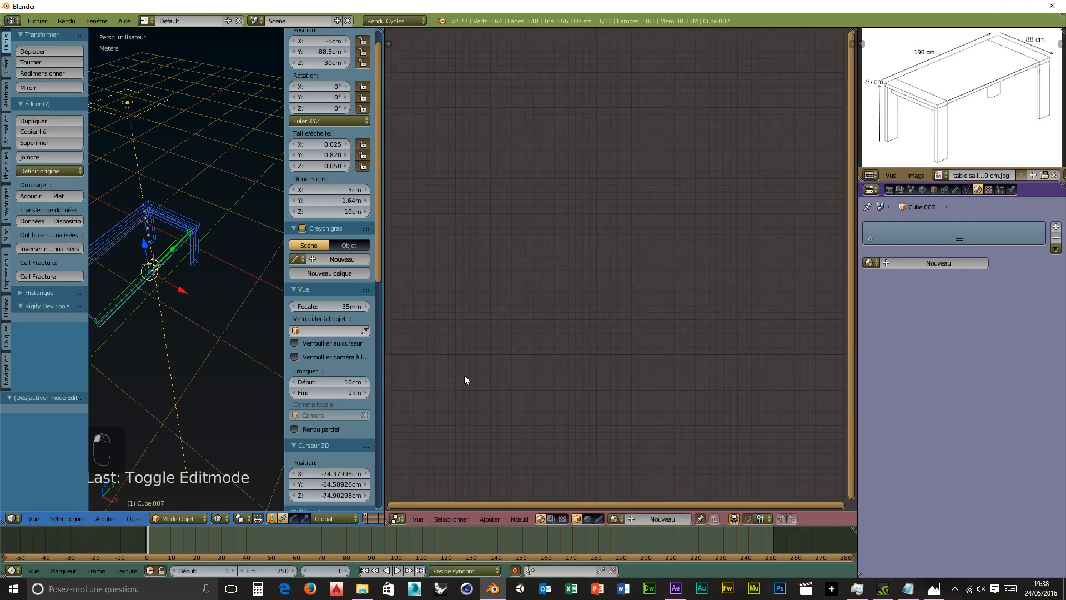
click(672, 518)
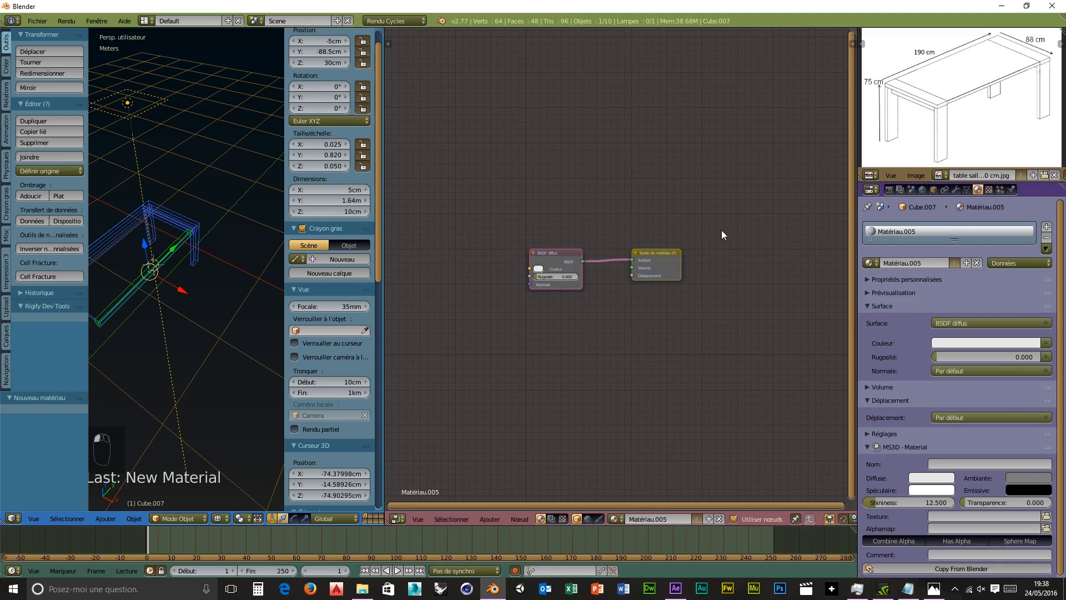
key(b)
drag(719, 228, 494, 348)
key(Delete)
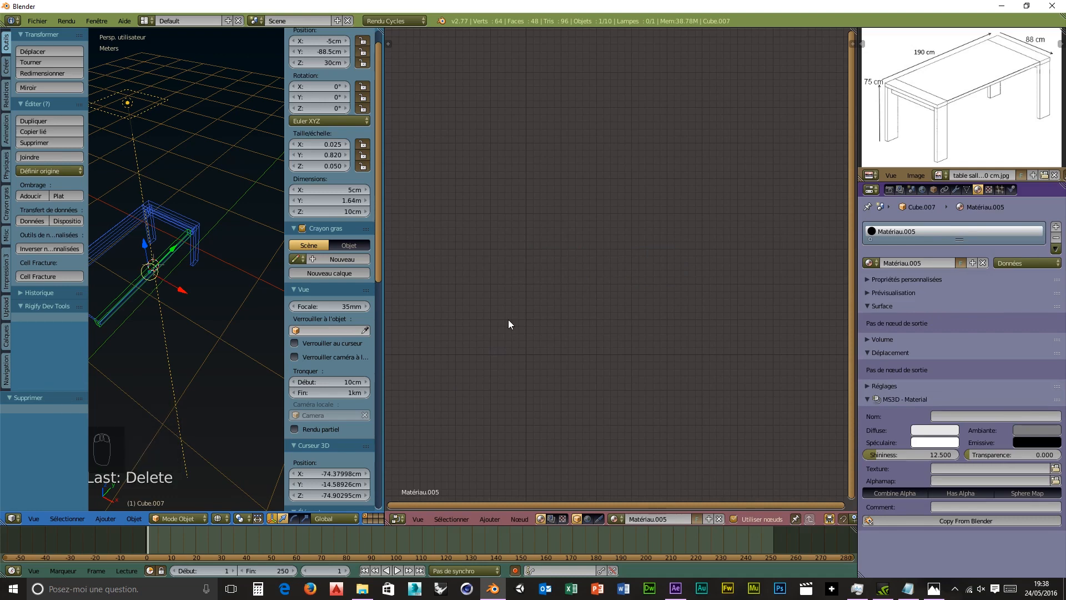
key(ctrl+v)
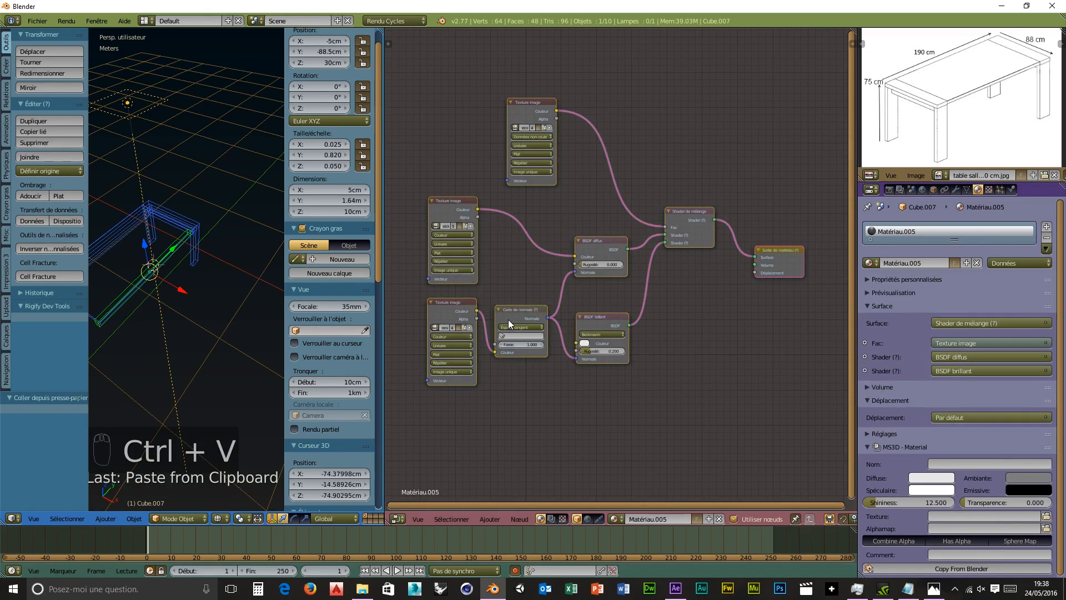
Step: Unwrap the long rail with Cube Projection in Edit Mode, with the wood texture shown in the UV/Image Editor
click(403, 520)
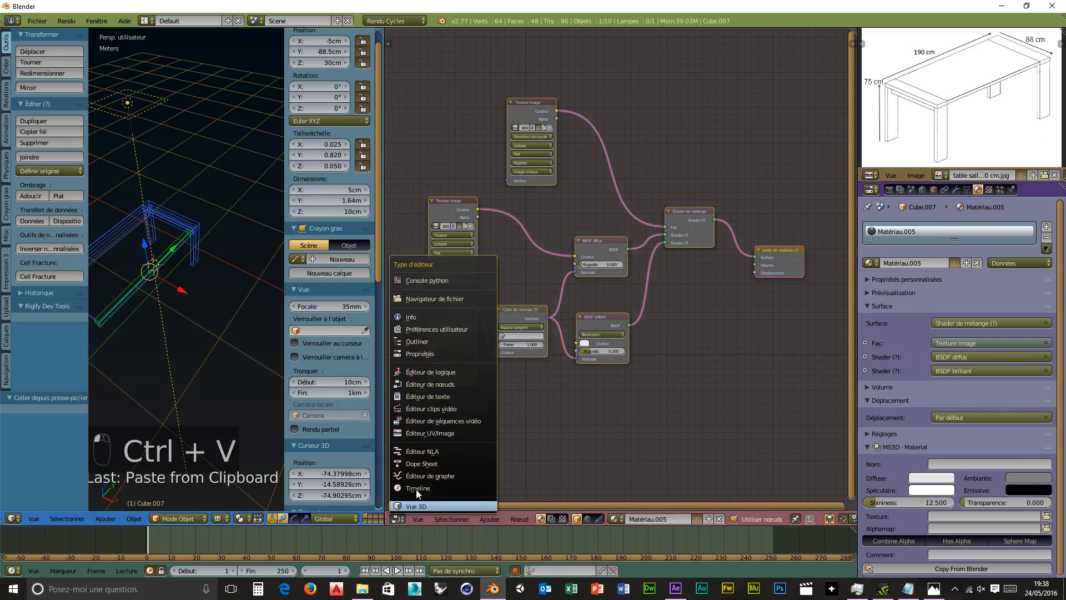
click(436, 438)
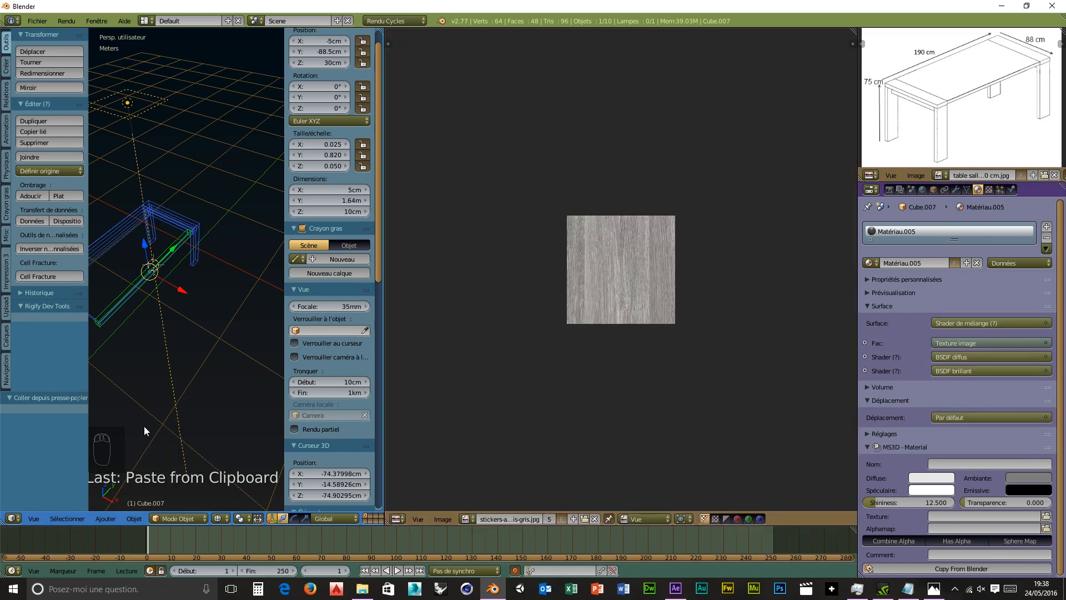
middle_drag(145, 426, 181, 318)
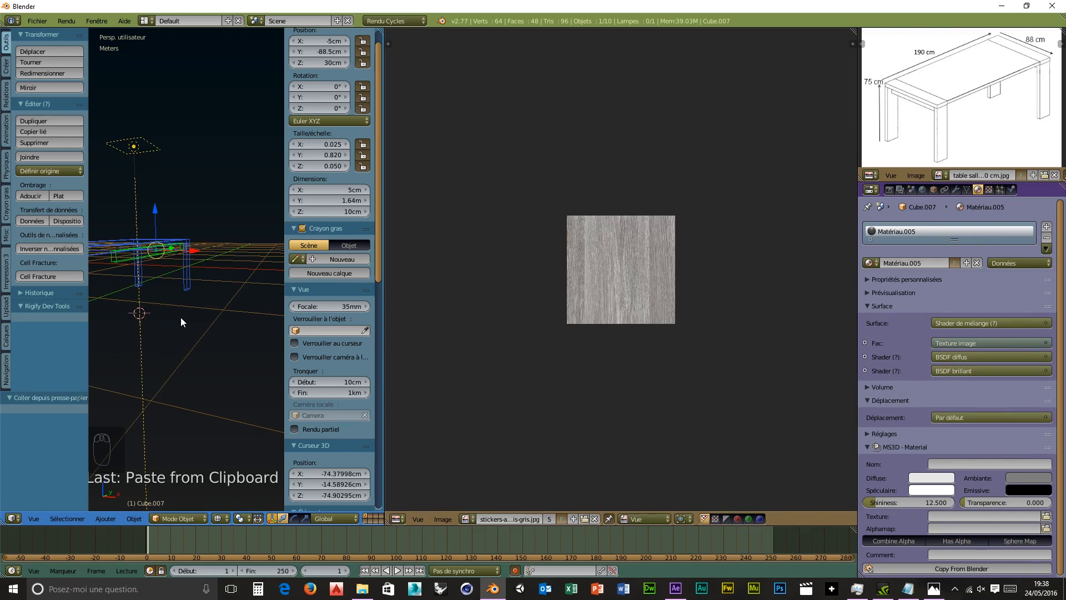
click(182, 518)
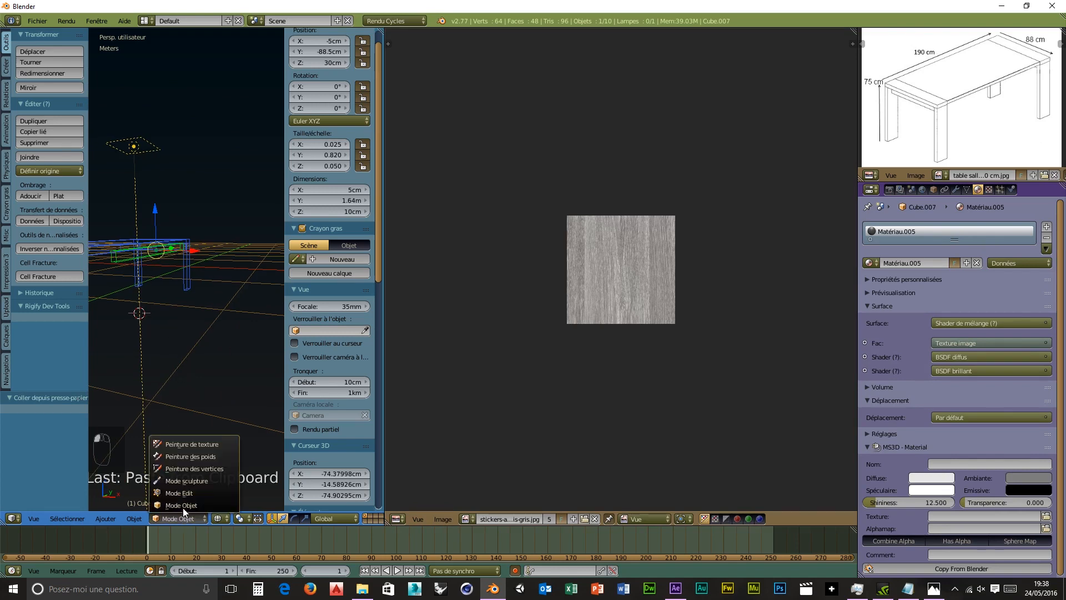
click(184, 491)
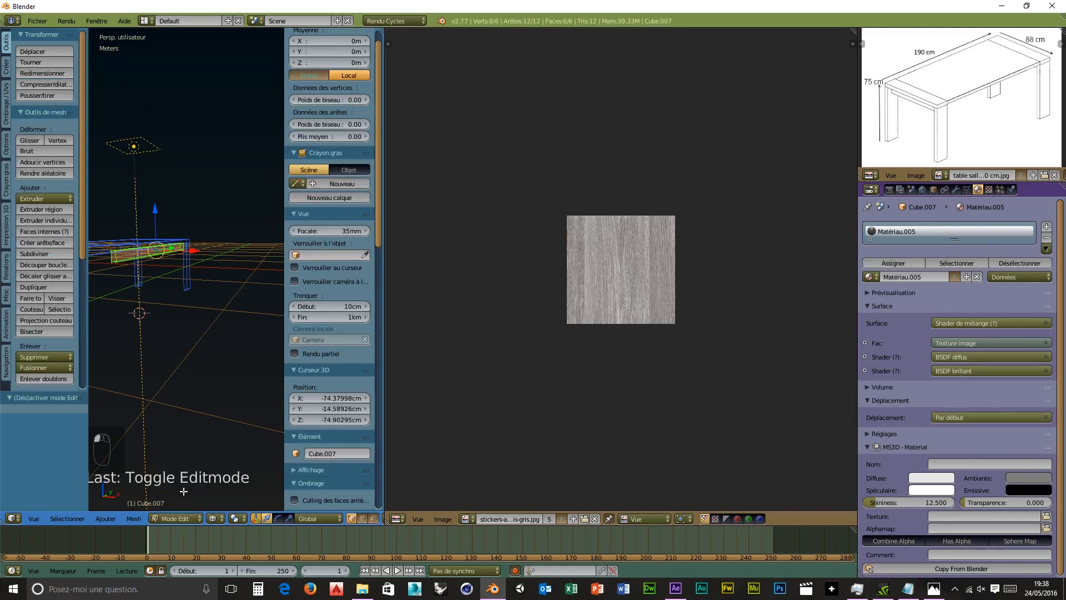
key(u)
click(194, 377)
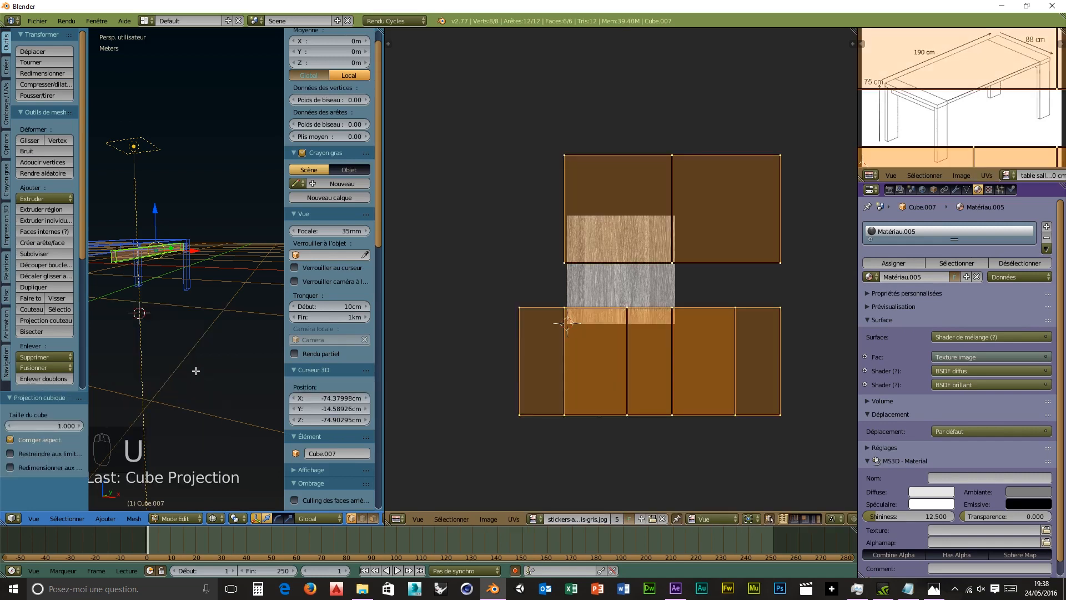
Step: Preview the long rail in rendered shading and rotate its whole UV layout 90°
scroll(195, 370, up, 8)
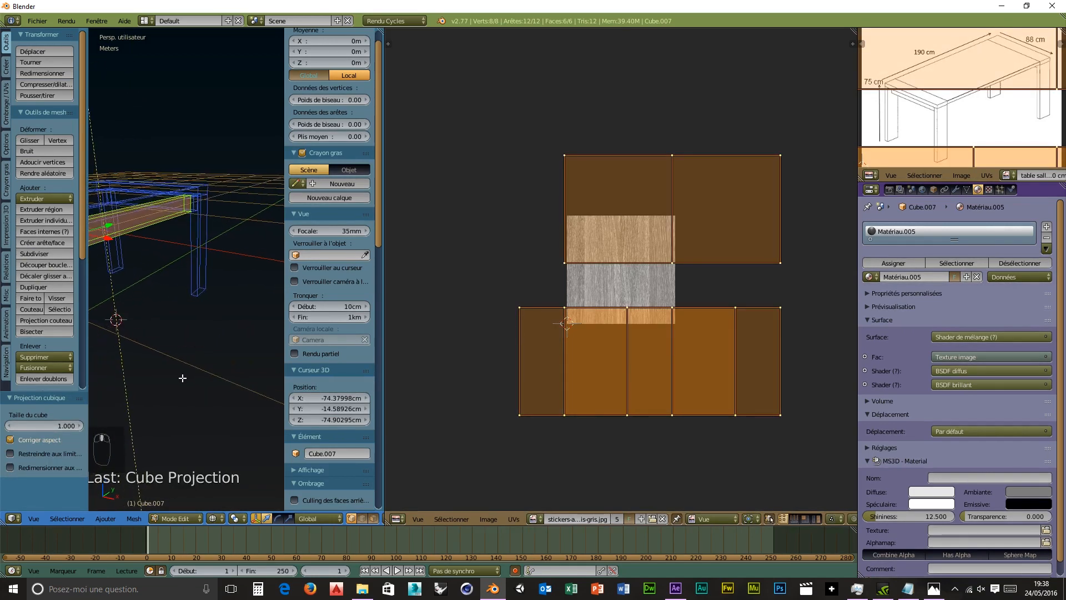
middle_drag(182, 377, 247, 344)
key(shift+z)
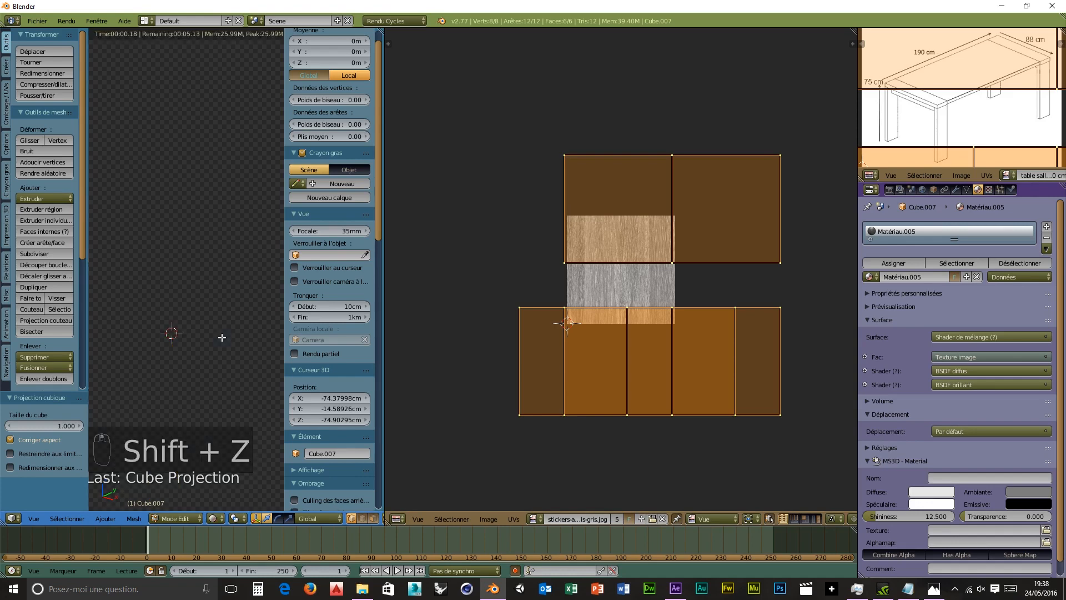
middle_drag(221, 332, 244, 329)
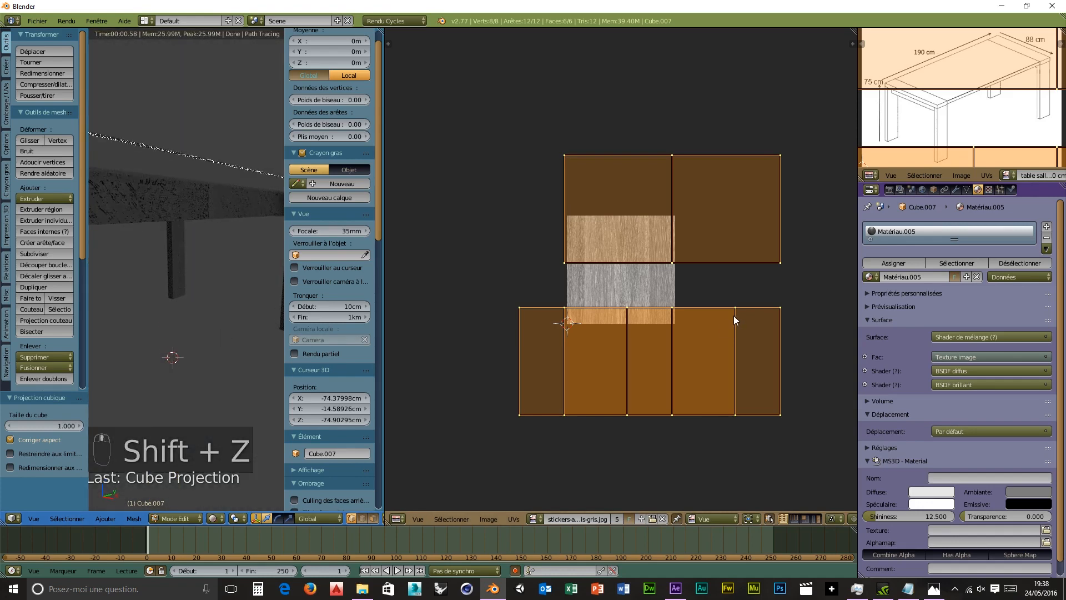
text(r90)
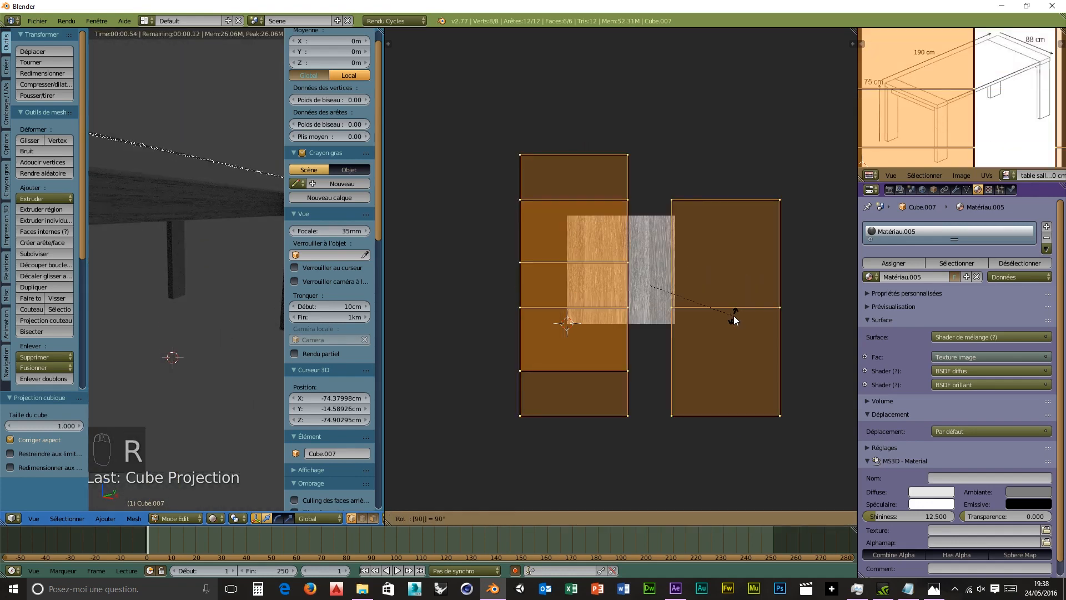
key(Return)
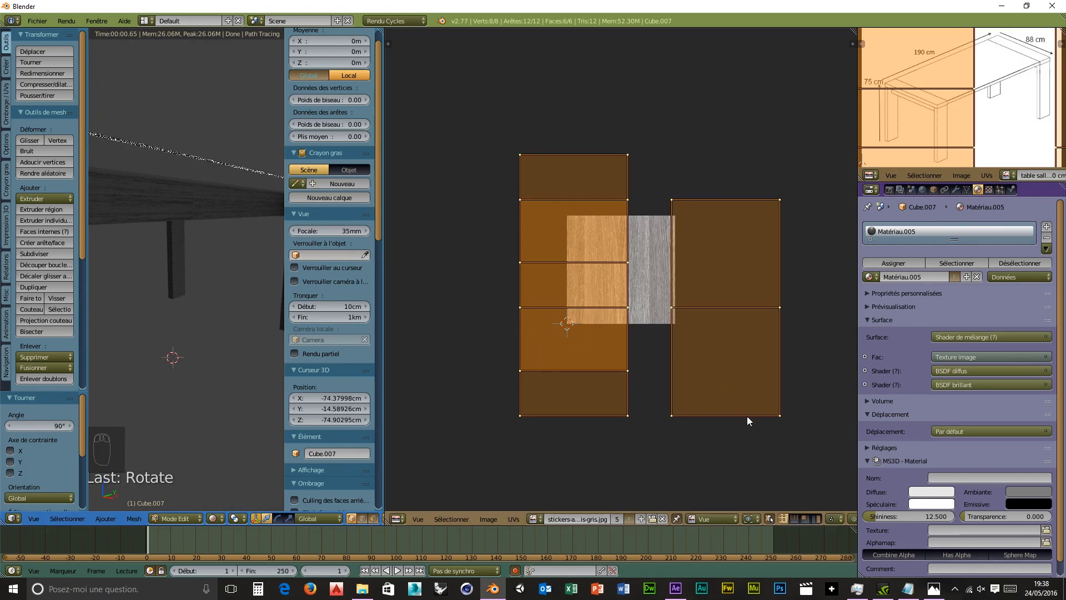
Step: Scale down the long rail's UV layout by about 0.62, check the wood grain in the render, and scale by about 0.92 again
key(s)
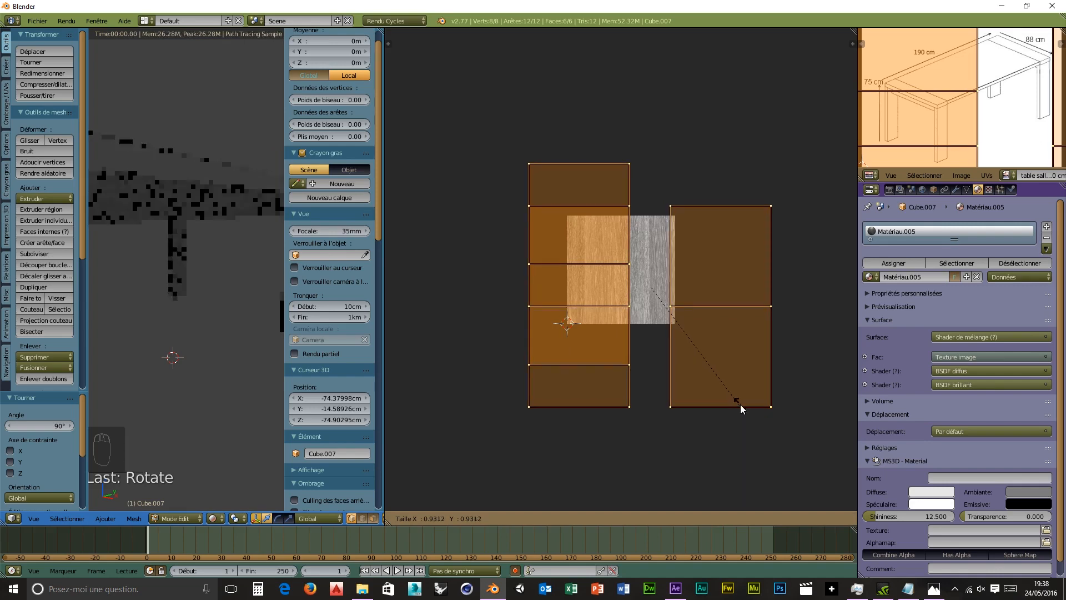
click(722, 356)
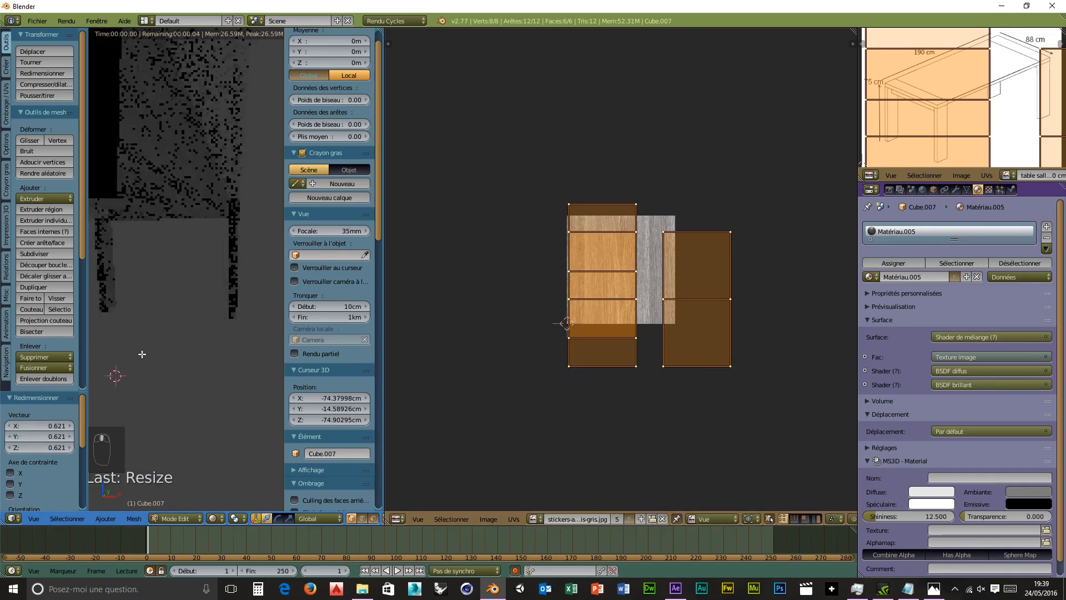
middle_drag(142, 354, 273, 364)
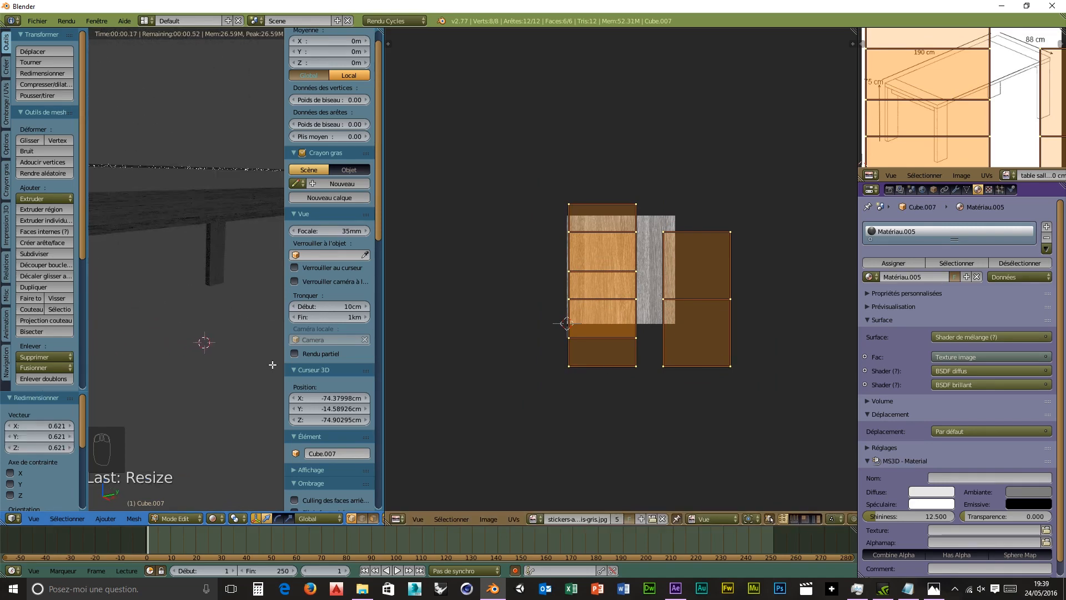
scroll(273, 364, down, 1)
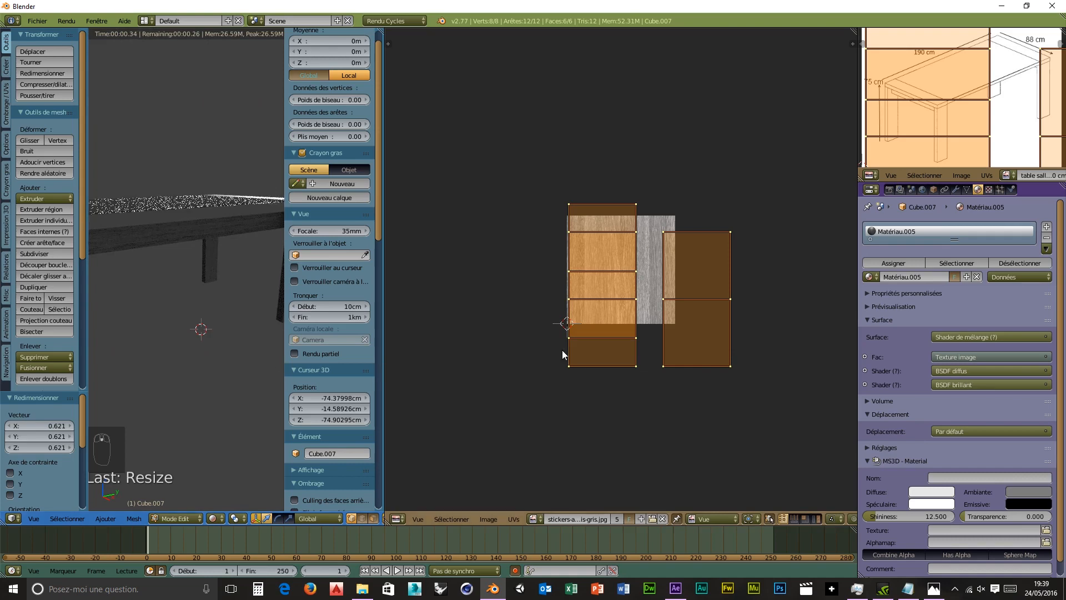
key(s)
click(694, 359)
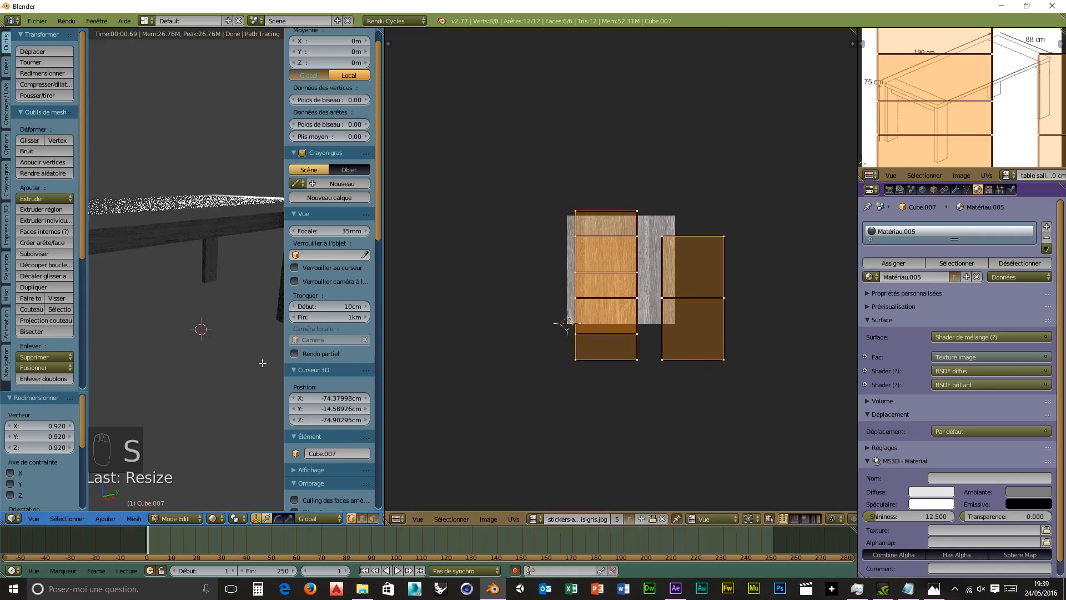
Step: Return the long rail to Object Mode, merge the UV/Image Editor area into the 3D view and inspect the whole table
middle_drag(262, 362, 215, 339)
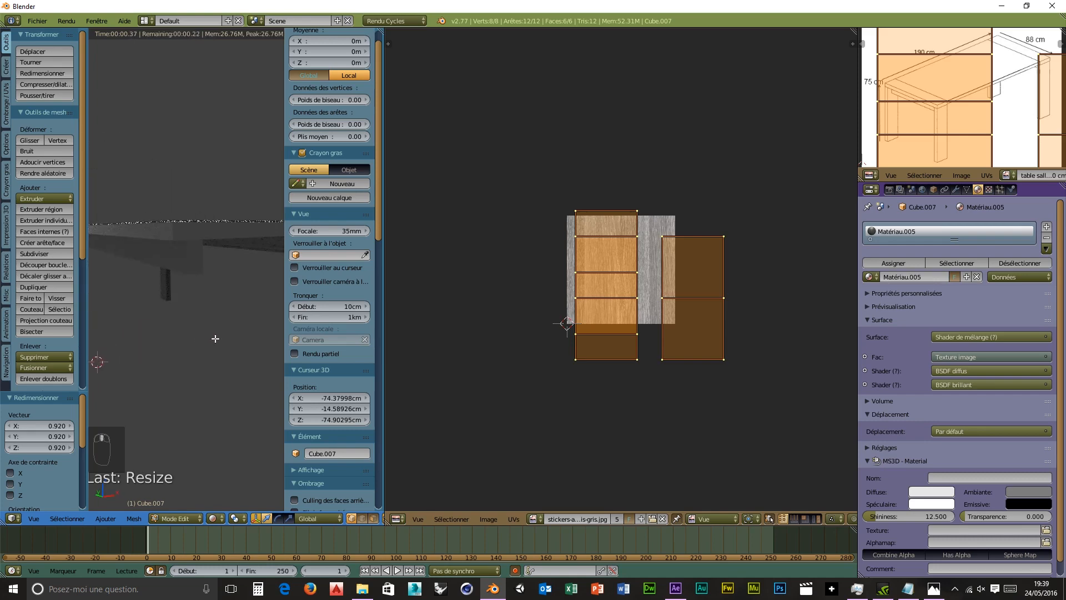
key(shift+a)
click(177, 518)
click(179, 506)
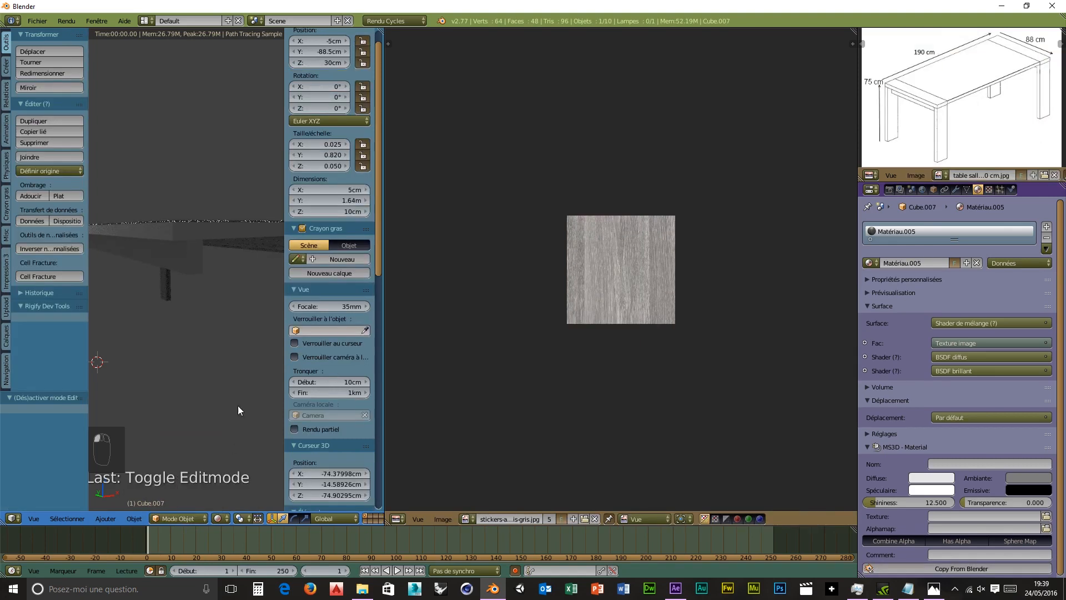
drag(383, 28, 437, 37)
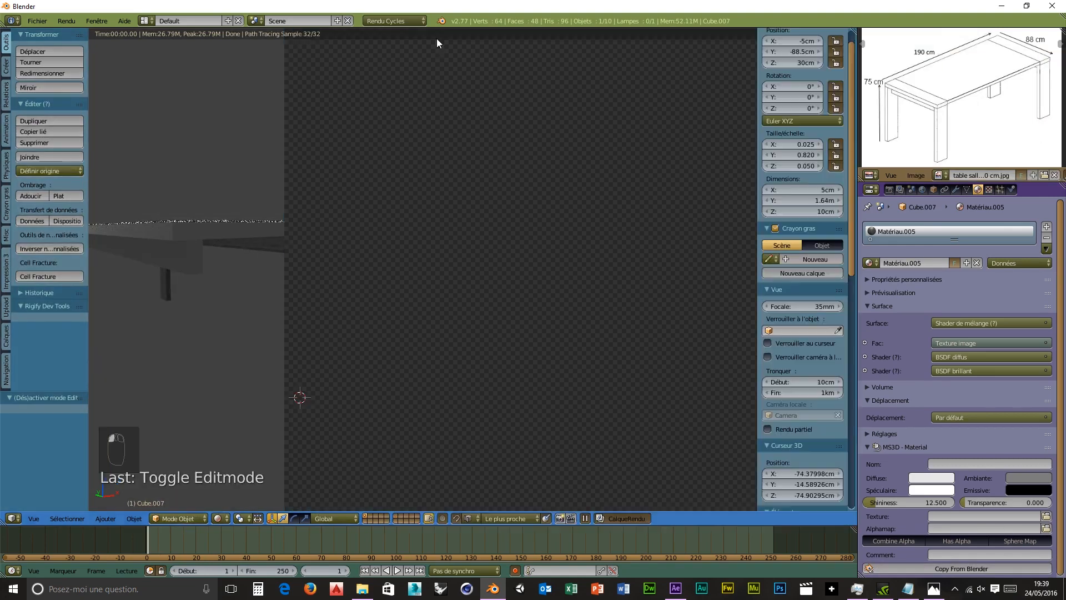
middle_drag(515, 352, 705, 341)
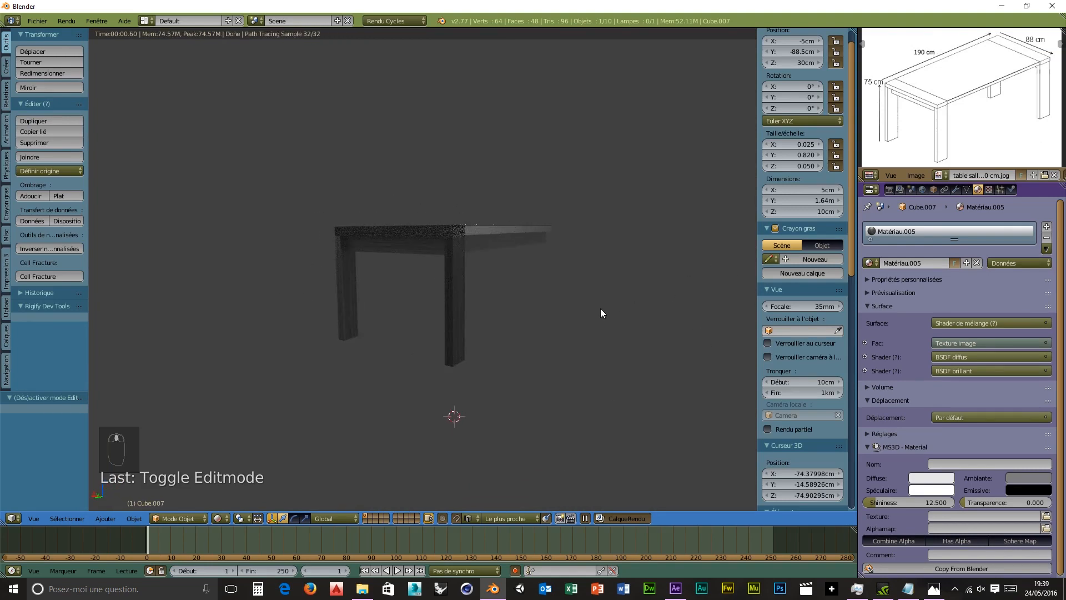
middle_drag(601, 312, 536, 318)
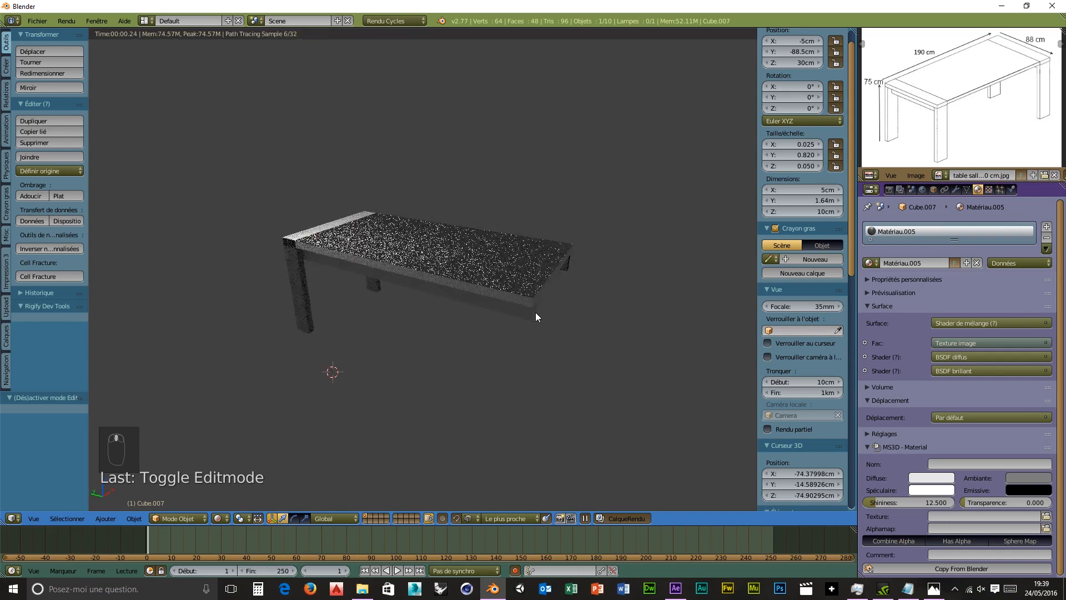
Step: Switch the 3D view to wireframe shading and delete the untextured long rail opposite the textured one
click(192, 519)
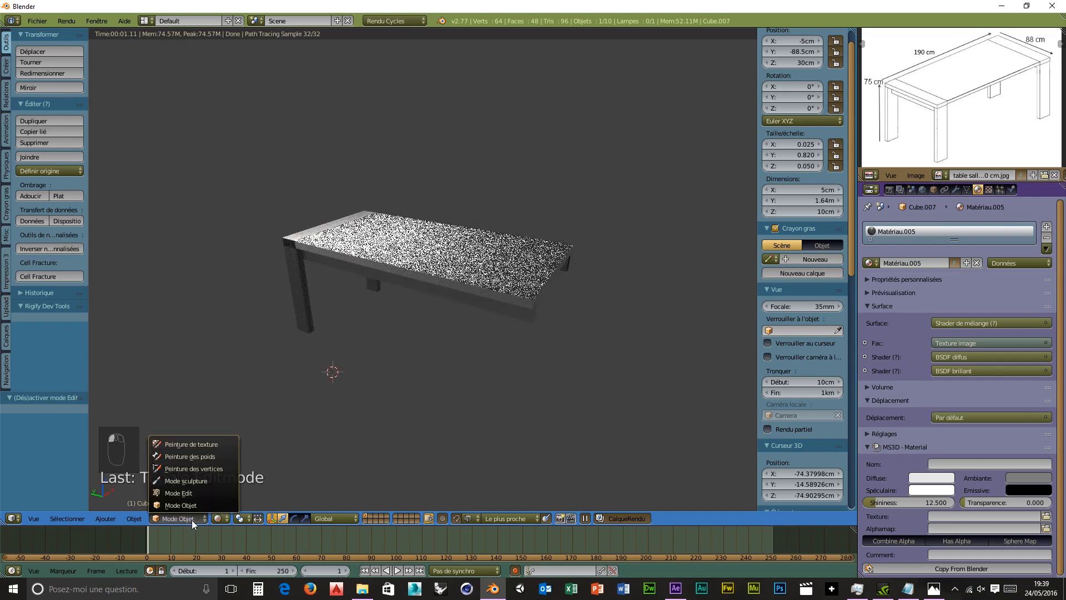
click(218, 518)
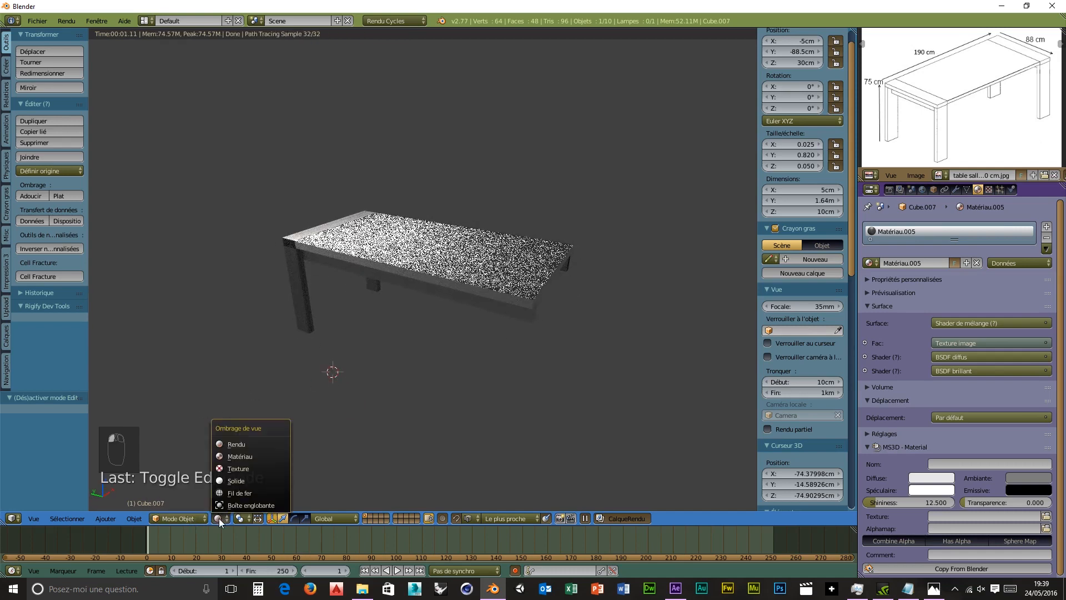
click(244, 493)
middle_drag(537, 381, 504, 381)
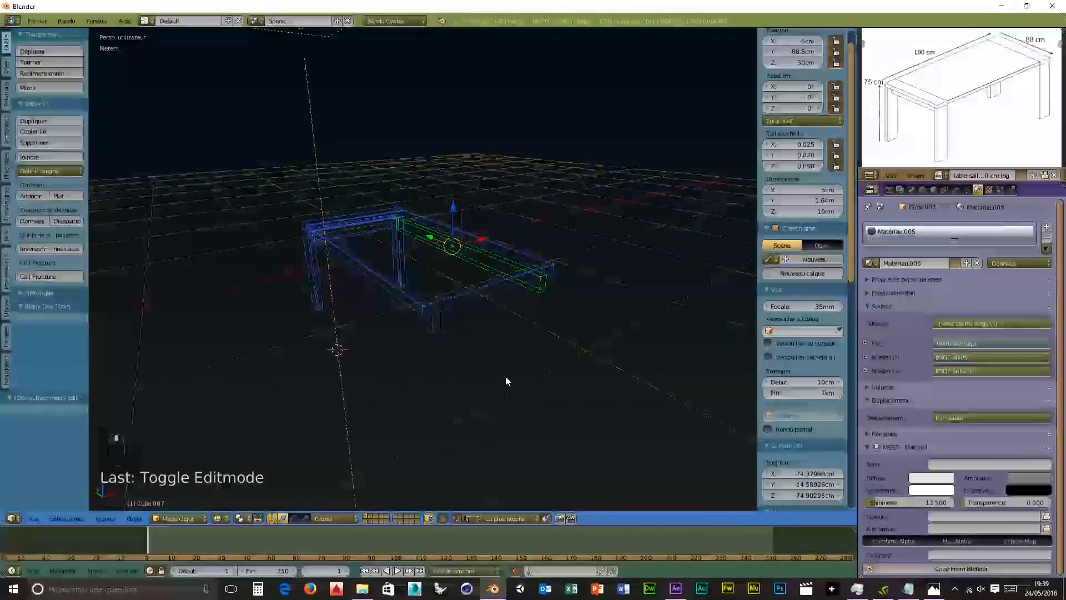
right_click(438, 328)
key(Delete)
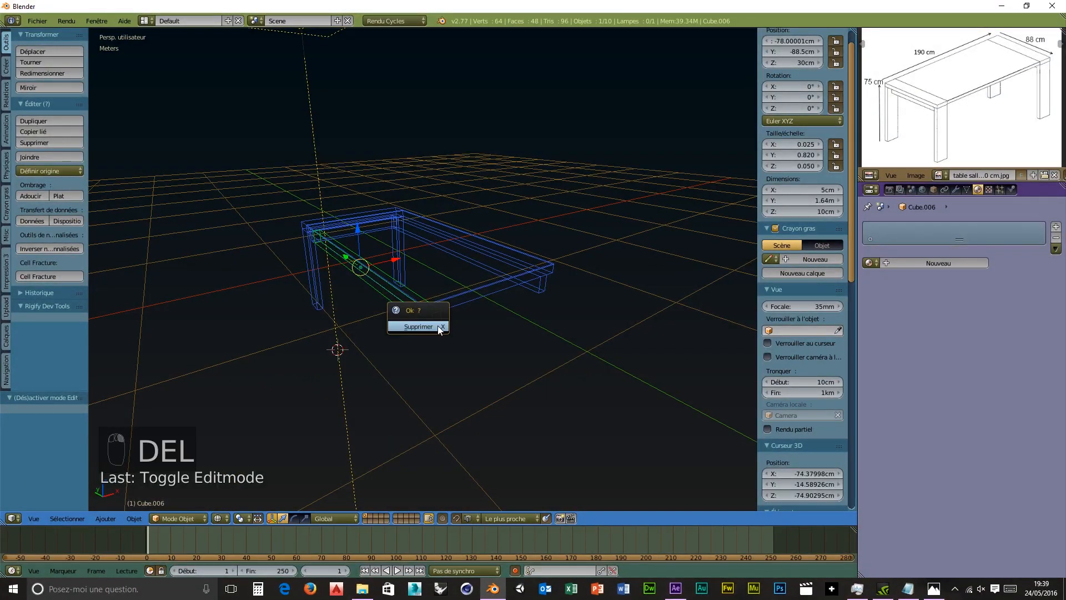
click(438, 327)
Step: Duplicate the textured long rail about 56.9 cm in the negative X direction
mouse_move(504, 317)
middle_down()
mouse_move(510, 266)
mouse_move(489, 310)
middle_up()
right_click(518, 257)
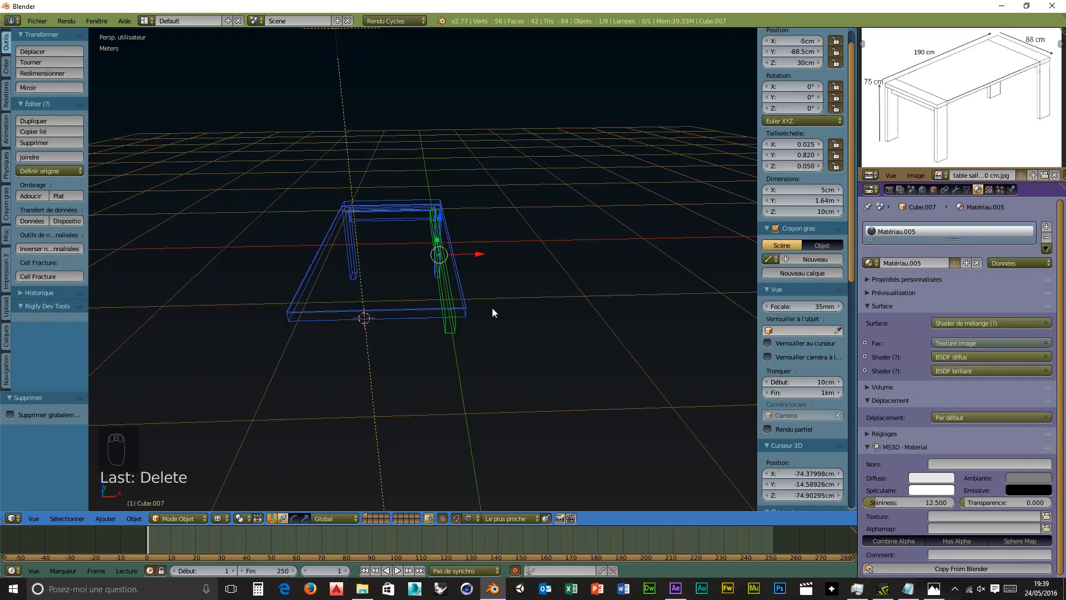
key(shift+d)
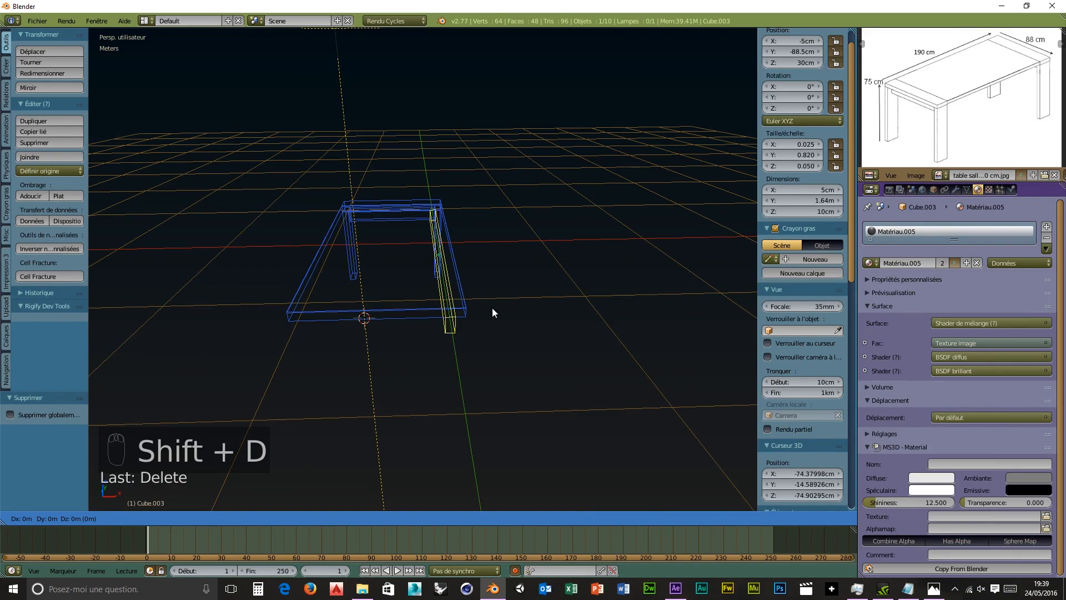
key(x)
click(371, 345)
middle_drag(371, 345, 426, 308)
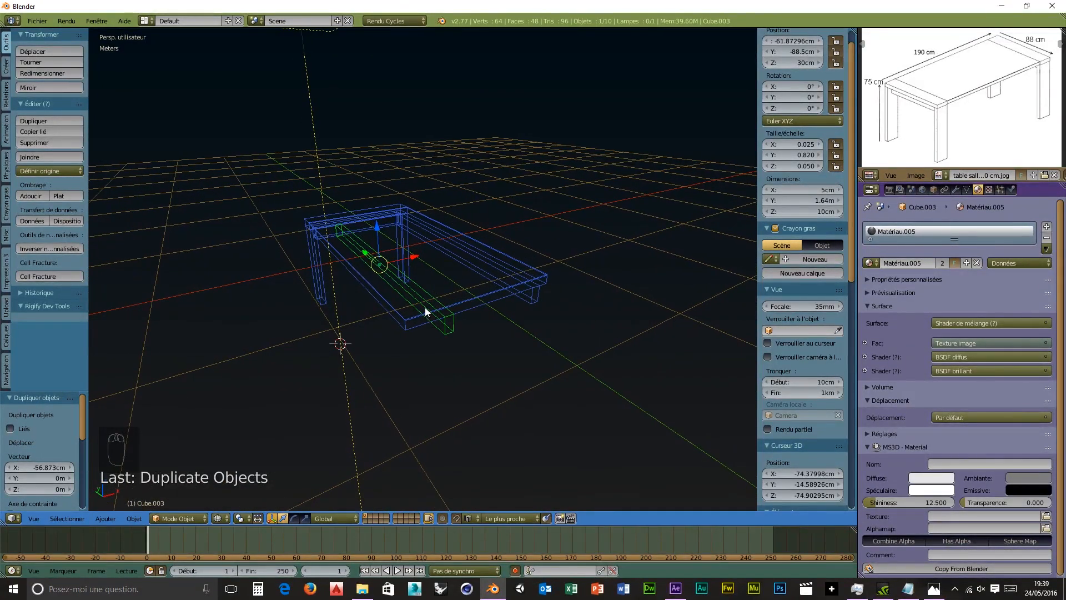
Step: Move the duplicated rail along X to -78 cm, under the opposite long edge of the tabletop
key(g)
key(x)
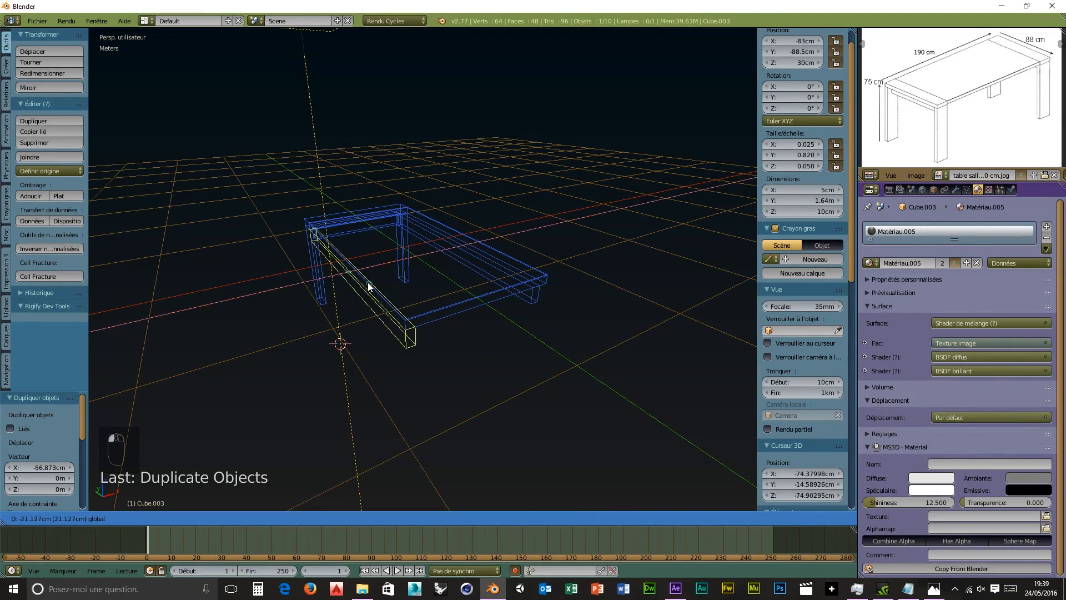
click(324, 288)
middle_drag(378, 348, 355, 326)
scroll(356, 326, up, 4)
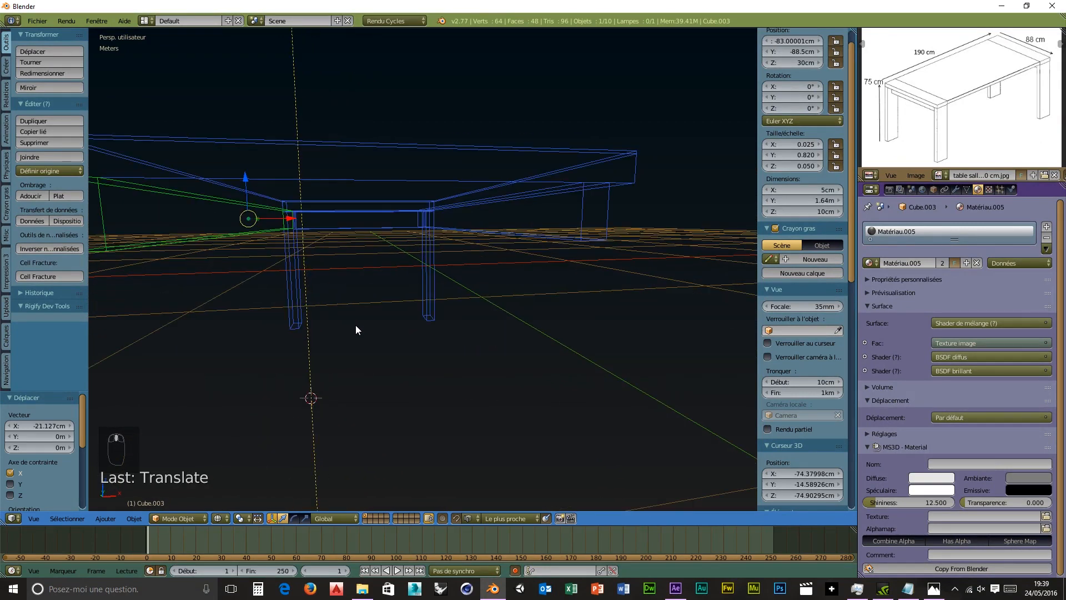
key(g)
key(x)
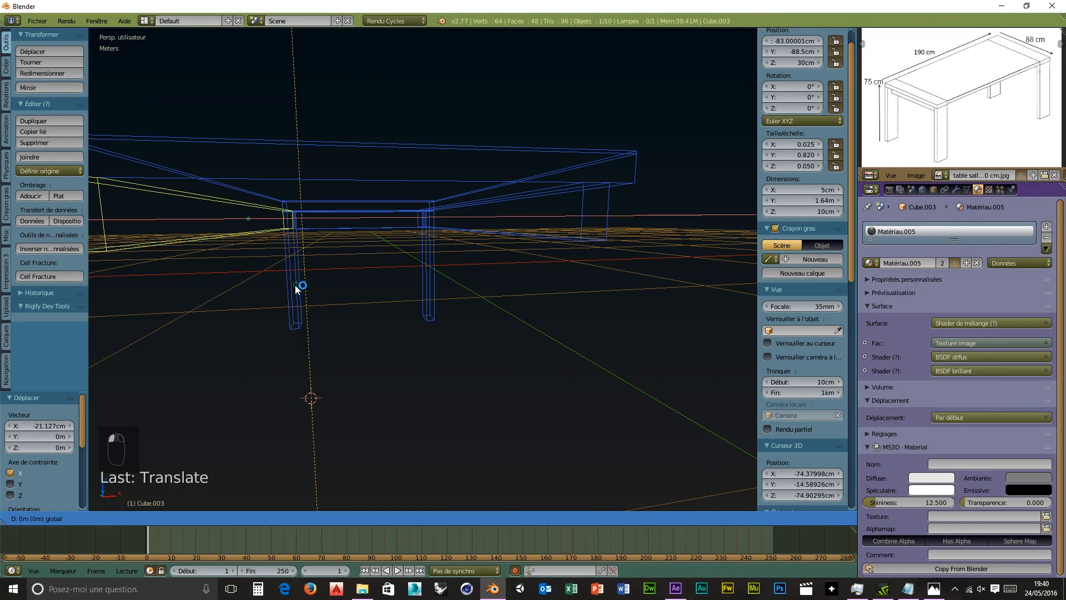
click(296, 289)
middle_drag(338, 327, 340, 297)
drag(299, 218, 273, 302)
middle_drag(318, 328, 439, 392)
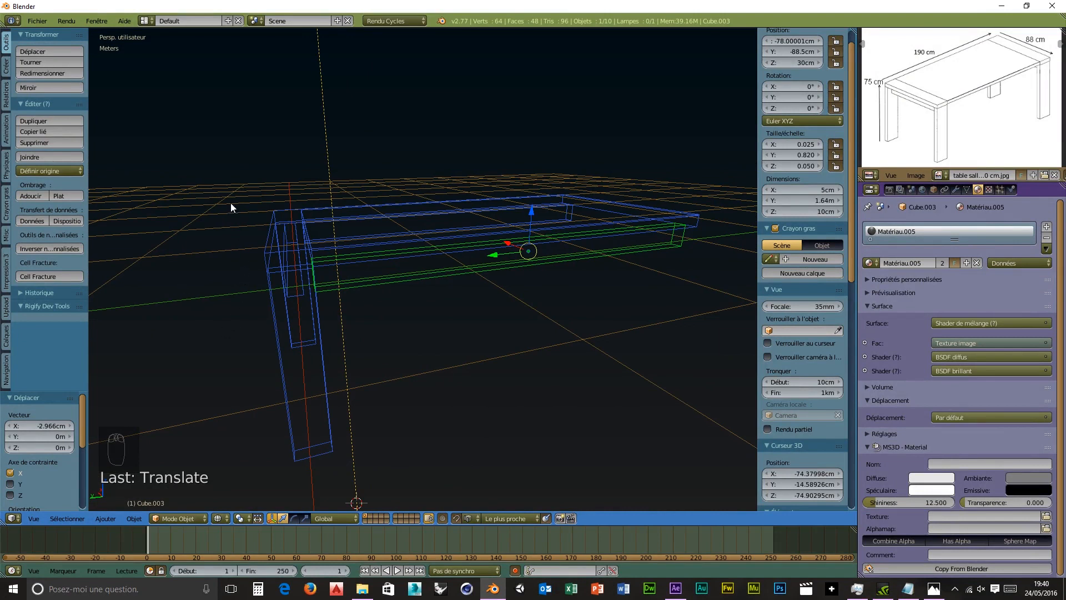
Step: Select the table's end assembly of two legs, end board and short rail, and duplicate it about 1.2 m along negative Y
key(a)
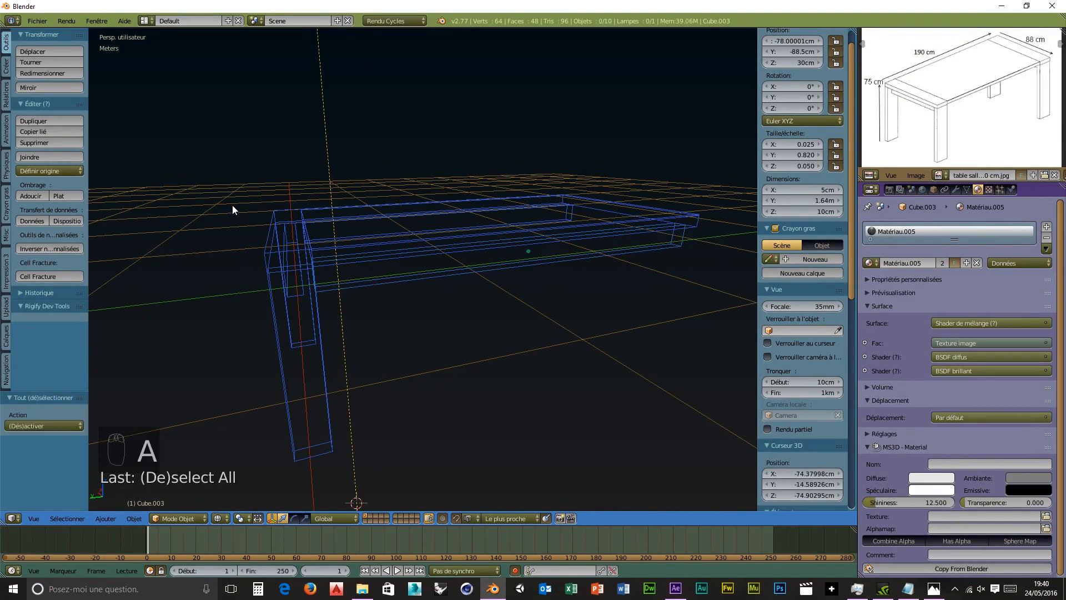
key(b)
drag(233, 199, 289, 434)
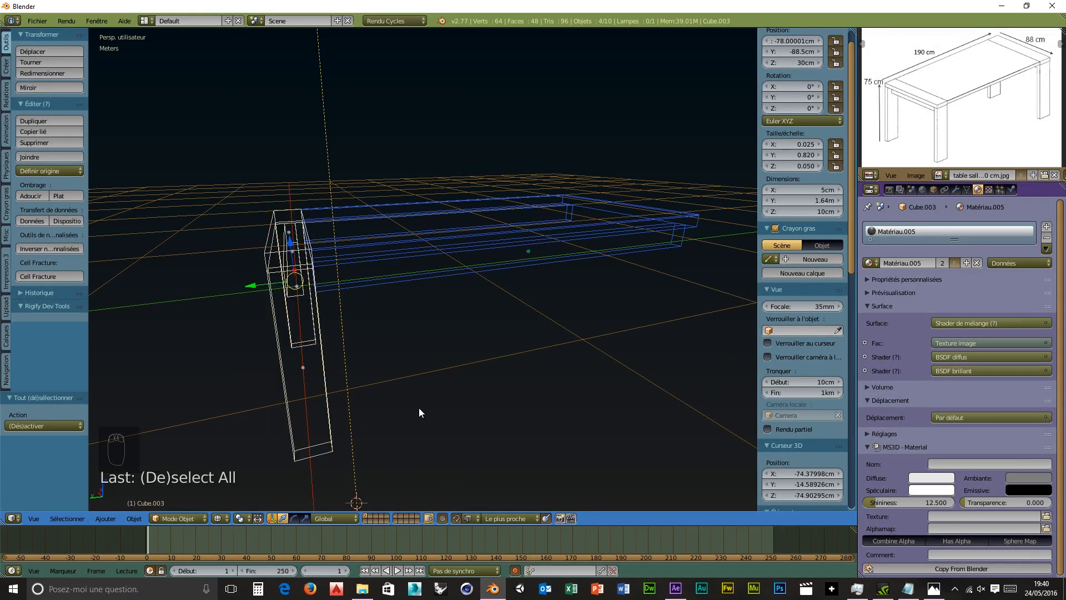
key(ctrl+j)
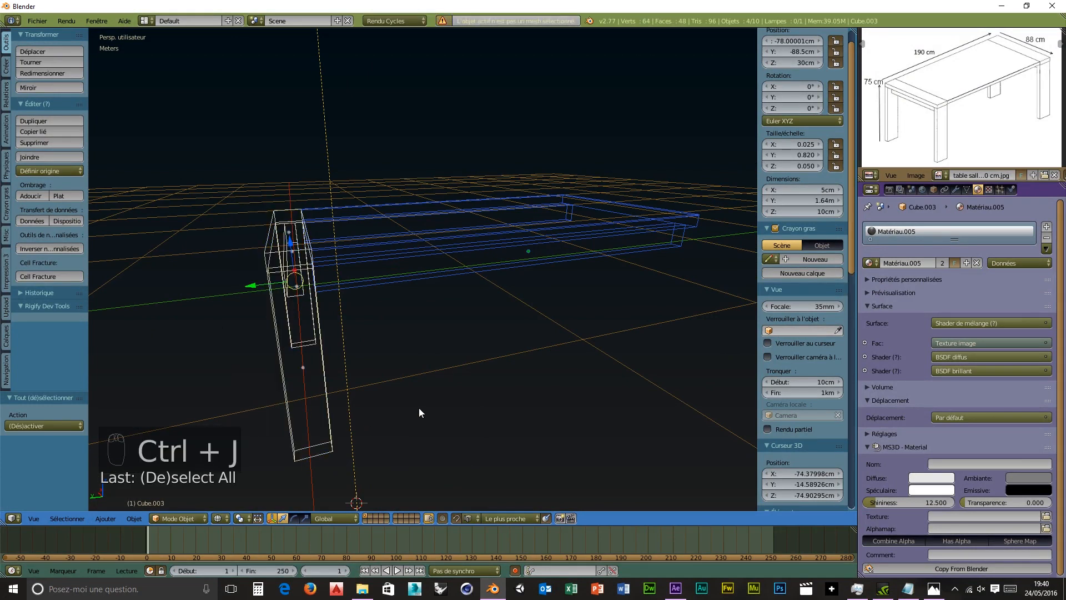
key(shift+d)
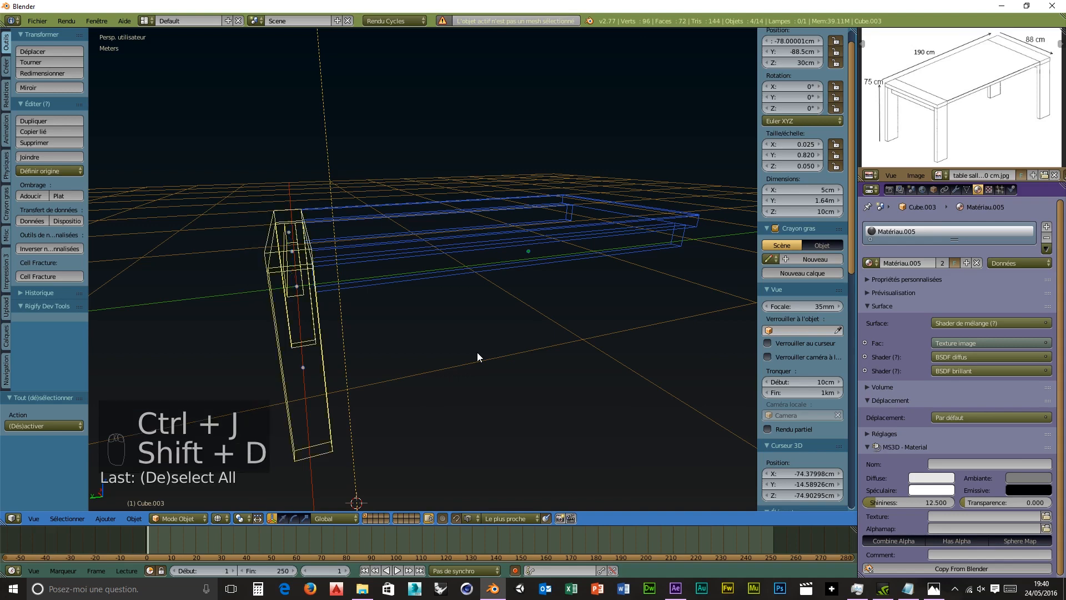
key(y)
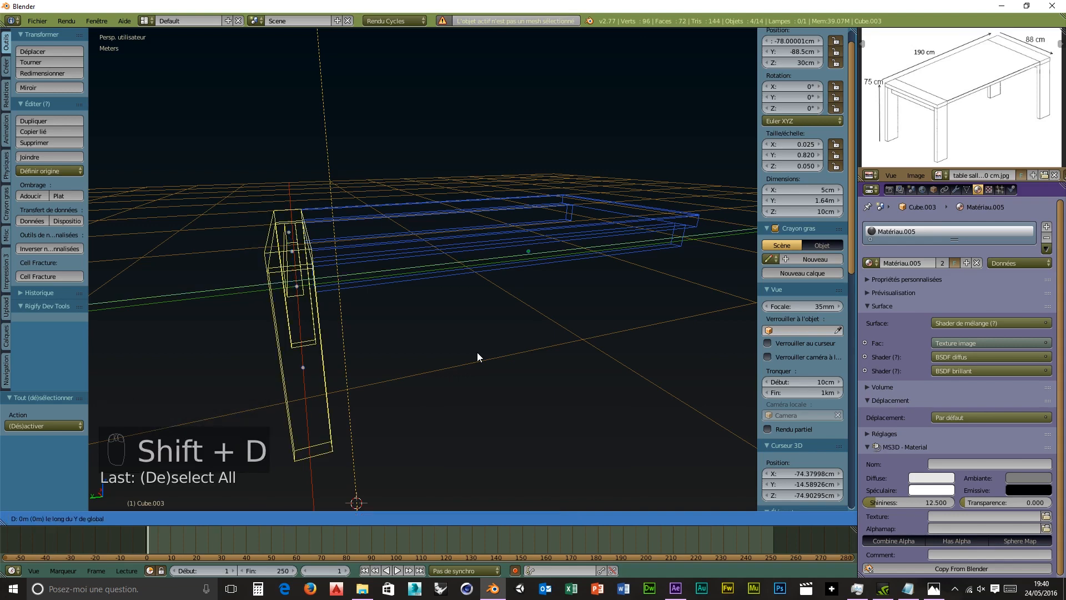
click(713, 270)
middle_drag(681, 334, 614, 358)
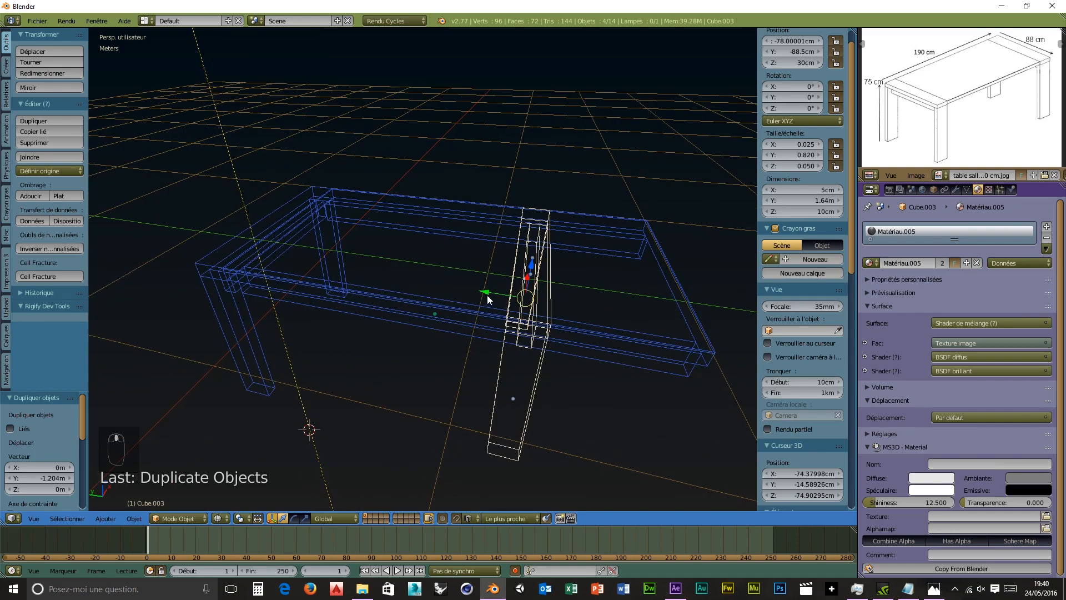
Step: Move the duplicated end assembly along Y by about -62.1 cm and back about 5.5 cm to fit the table's open end
drag(488, 292, 645, 316)
middle_drag(592, 415, 683, 360)
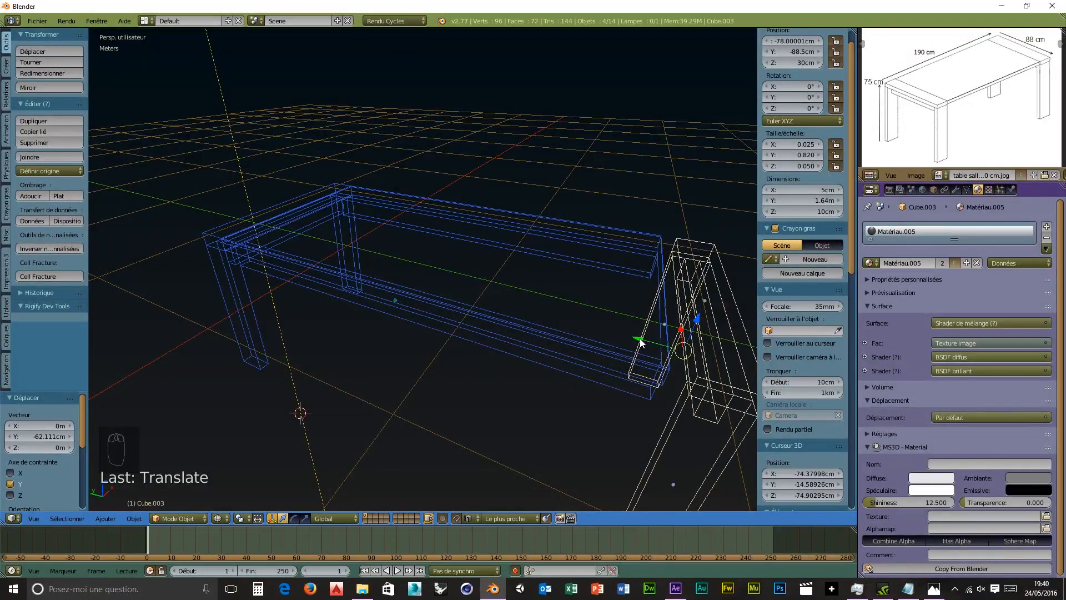
ctrl+drag(640, 343, 663, 335)
middle_drag(542, 429, 481, 377)
middle_drag(372, 332, 493, 376)
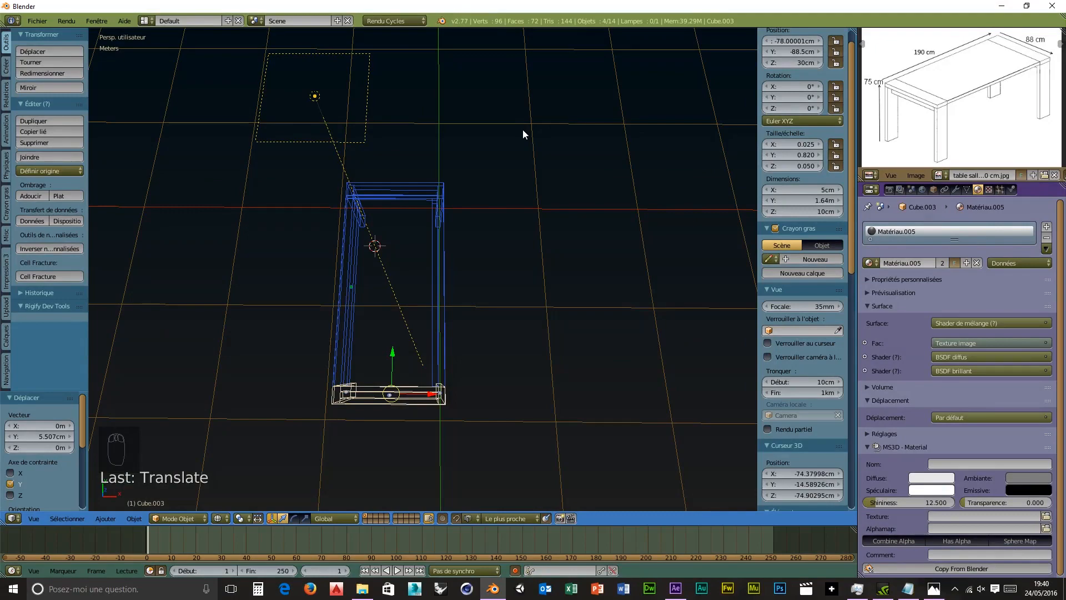
Step: Box-select all the table parts, join them into one object and raise the selection about 13.4 cm along Z
key(b)
drag(544, 155, 430, 382)
middle_drag(421, 452, 612, 316)
key(b)
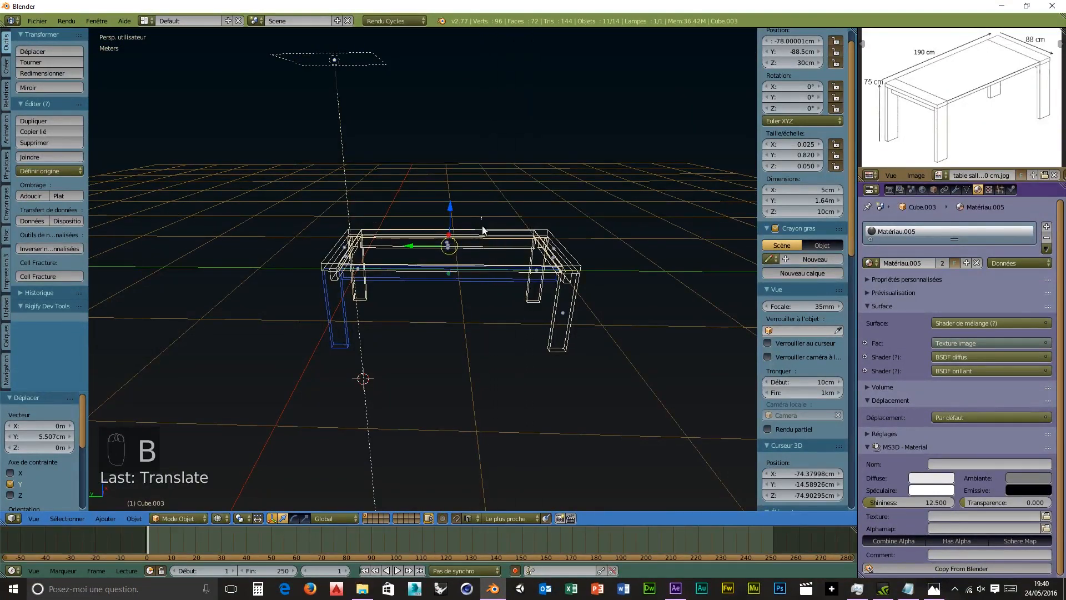
drag(606, 337, 331, 342)
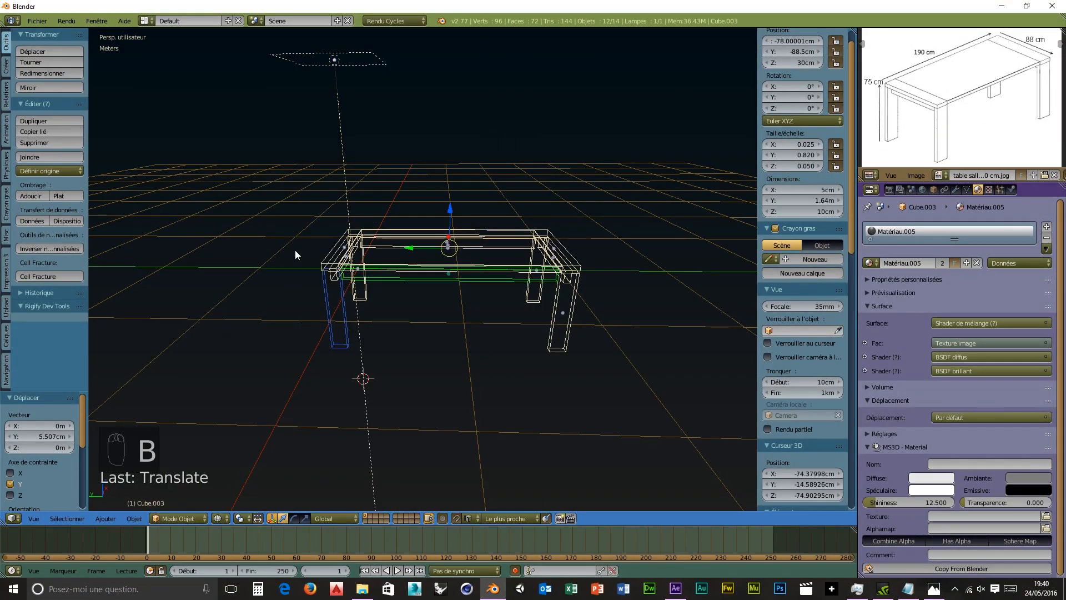
key(b)
drag(298, 258, 340, 353)
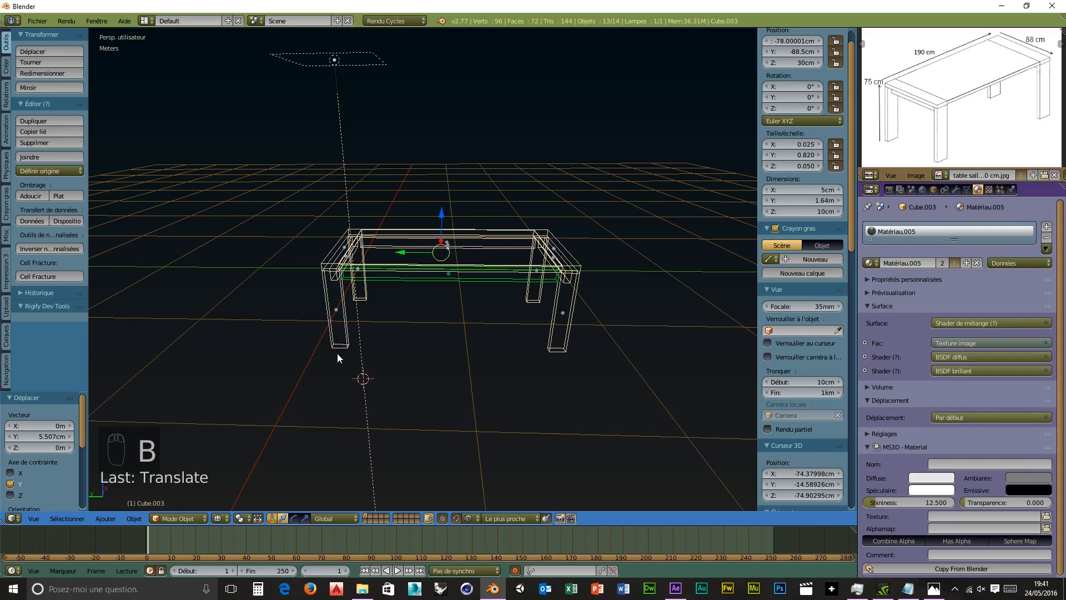
mouse_move(461, 351)
middle_down()
mouse_move(321, 371)
mouse_move(255, 348)
mouse_move(256, 411)
mouse_move(300, 419)
mouse_move(444, 357)
mouse_move(457, 360)
middle_up()
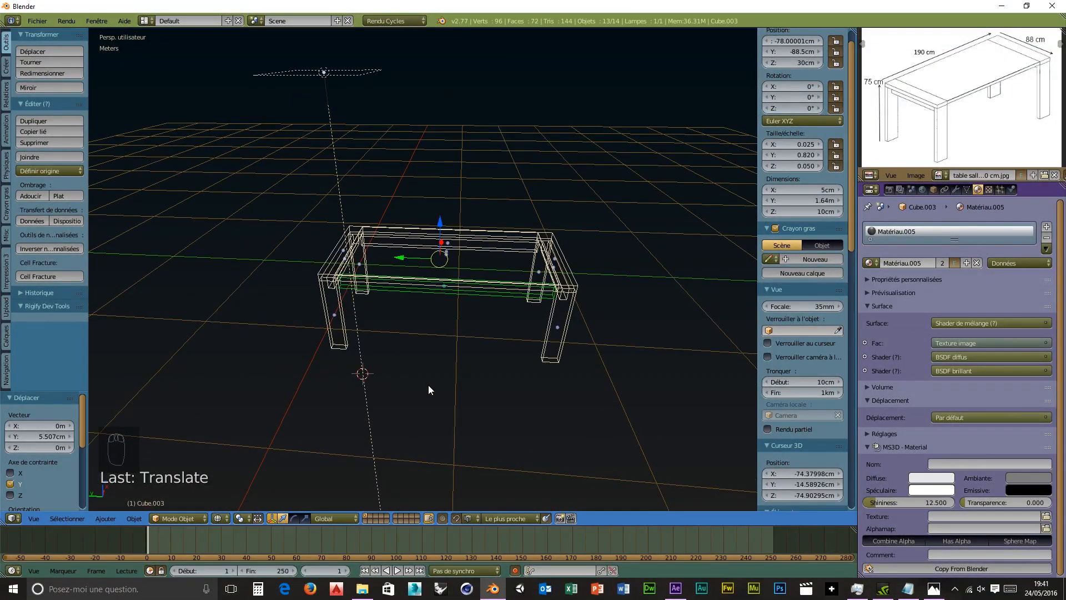
key(ctrl+j)
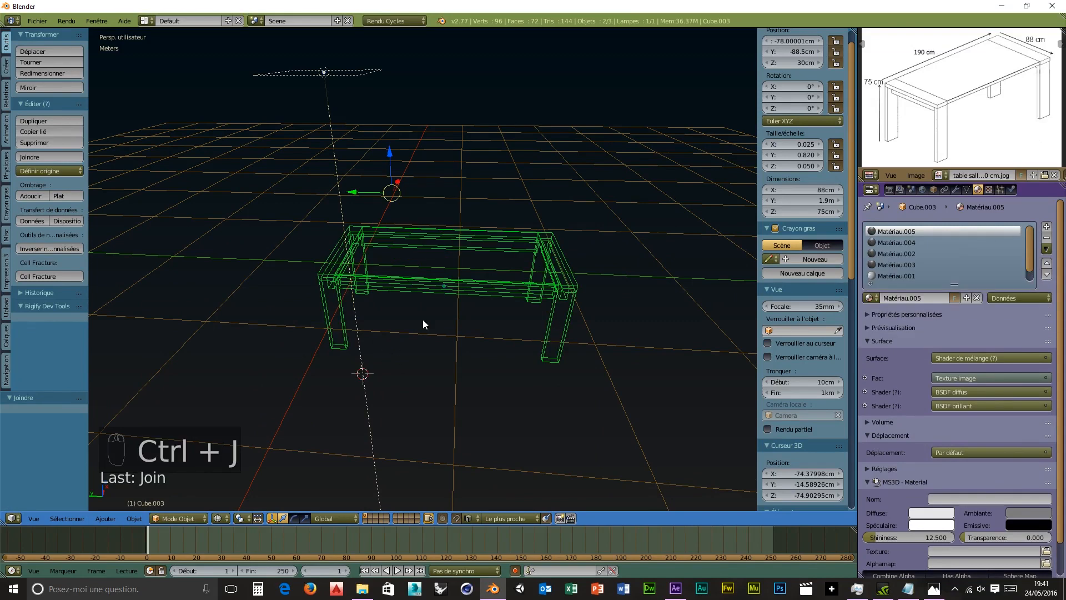
drag(389, 160, 459, 151)
middle_drag(459, 151, 471, 192)
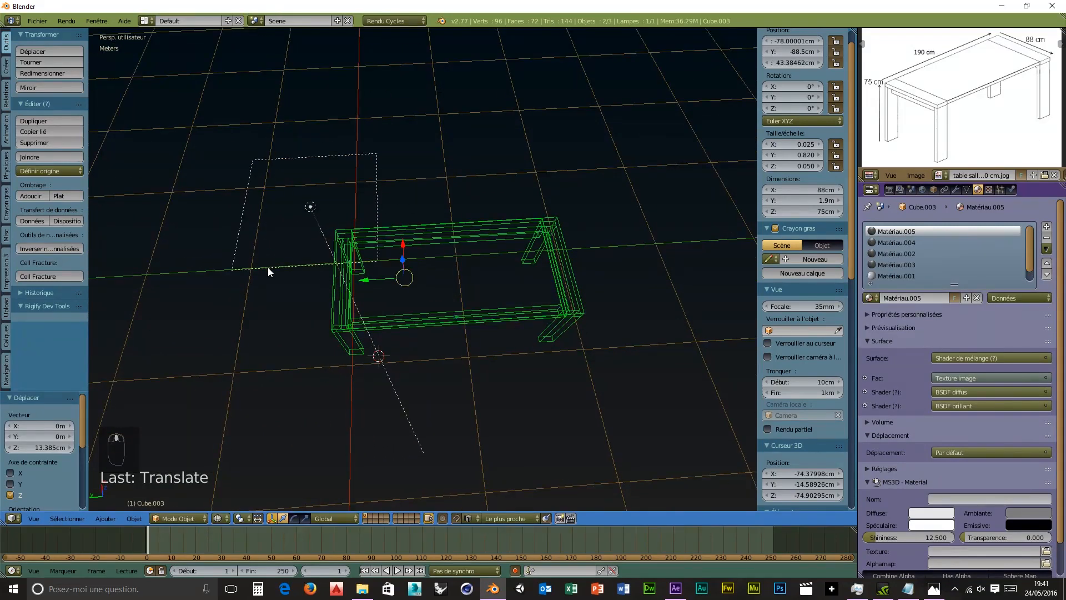
Step: Try to separate the area lamp from the joined table mesh in Edit Mode by box-selecting it and splitting off the selection
click(195, 518)
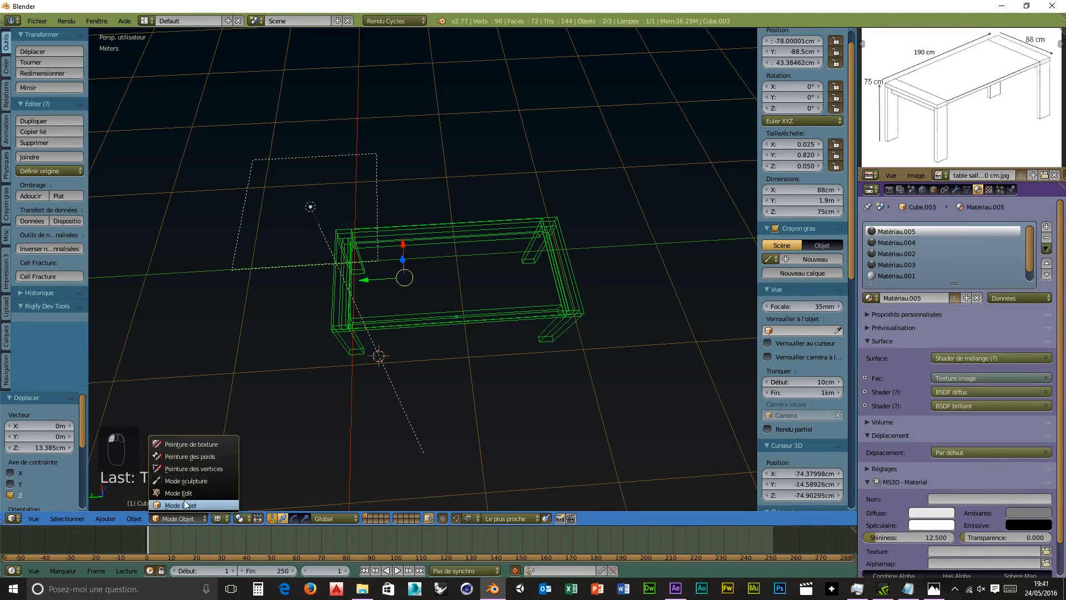
click(188, 492)
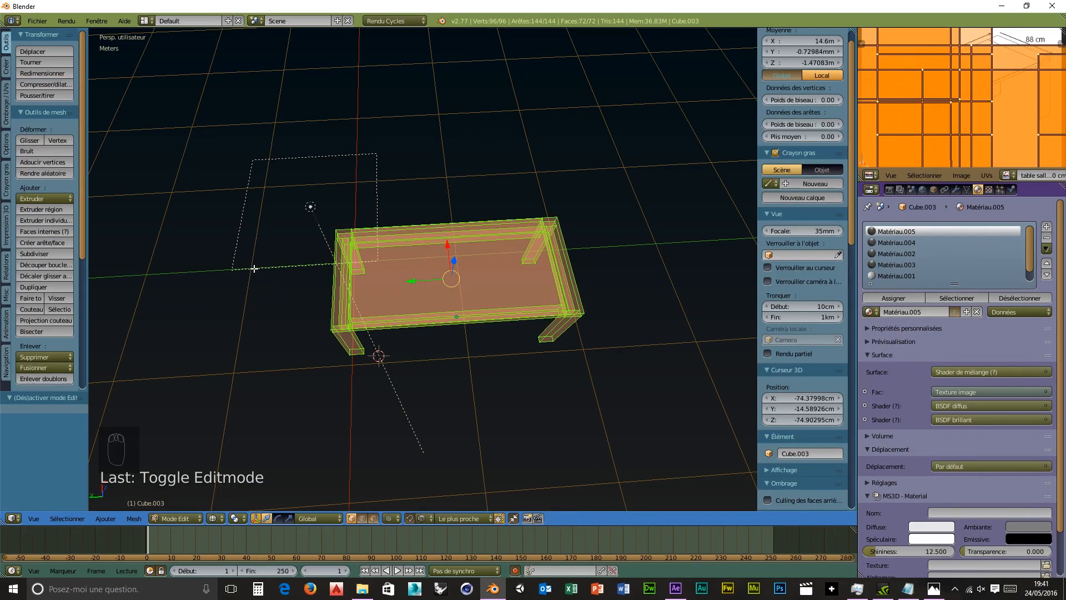
key(a)
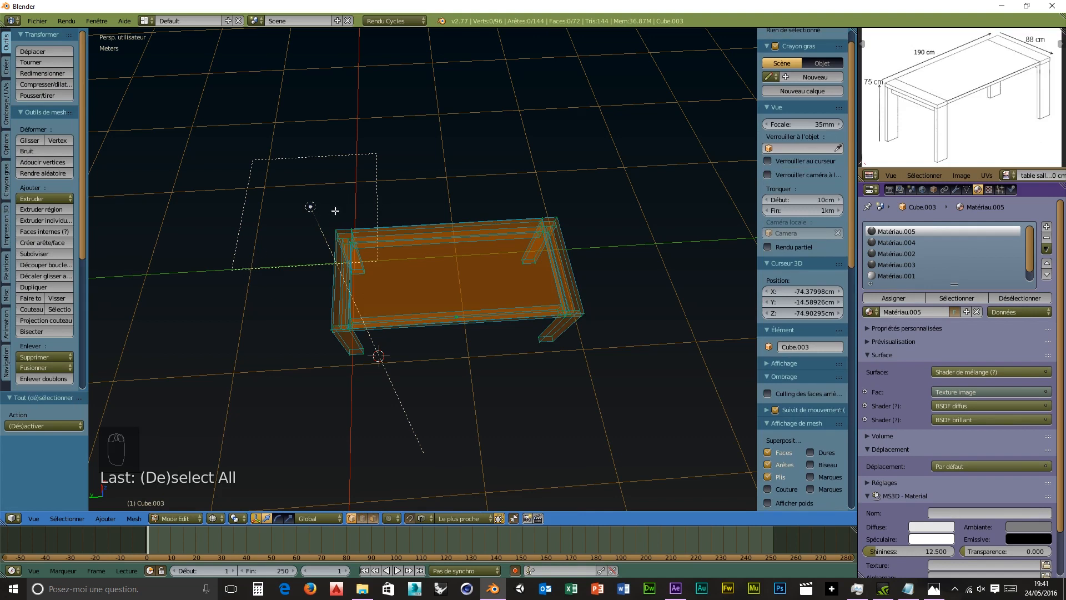
click(314, 207)
middle_drag(378, 200, 470, 152)
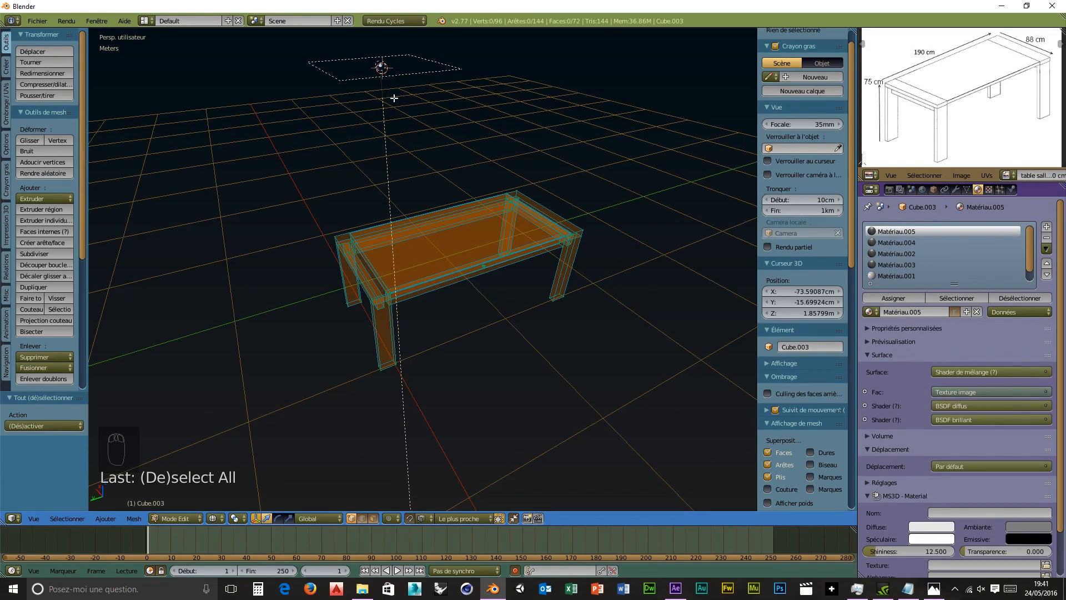
key(b)
drag(417, 31, 312, 102)
key(b)
drag(468, 48, 302, 107)
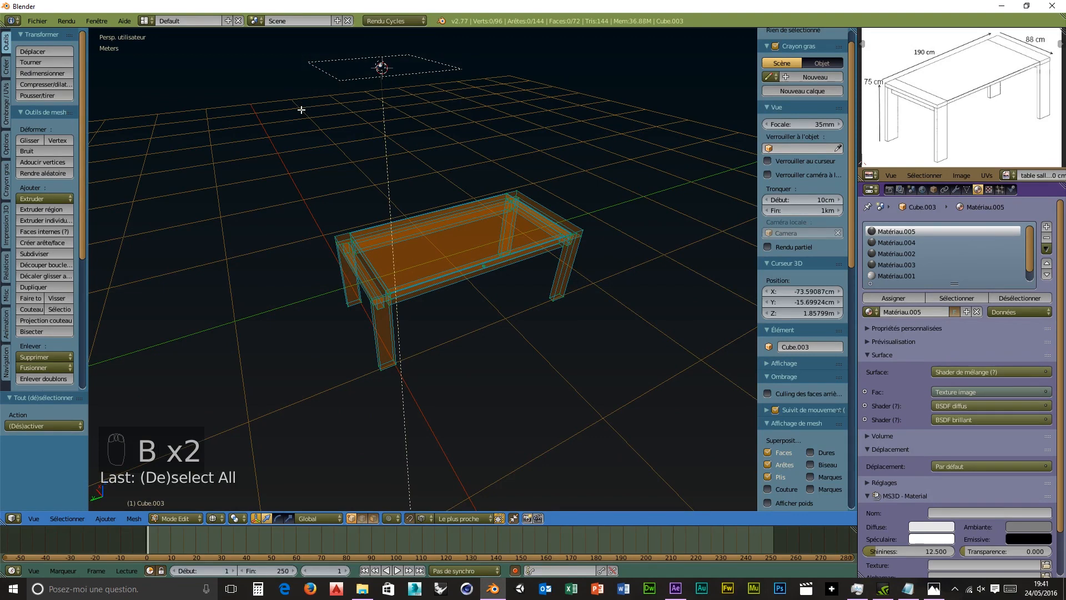
key(b)
drag(454, 70, 331, 106)
key(p)
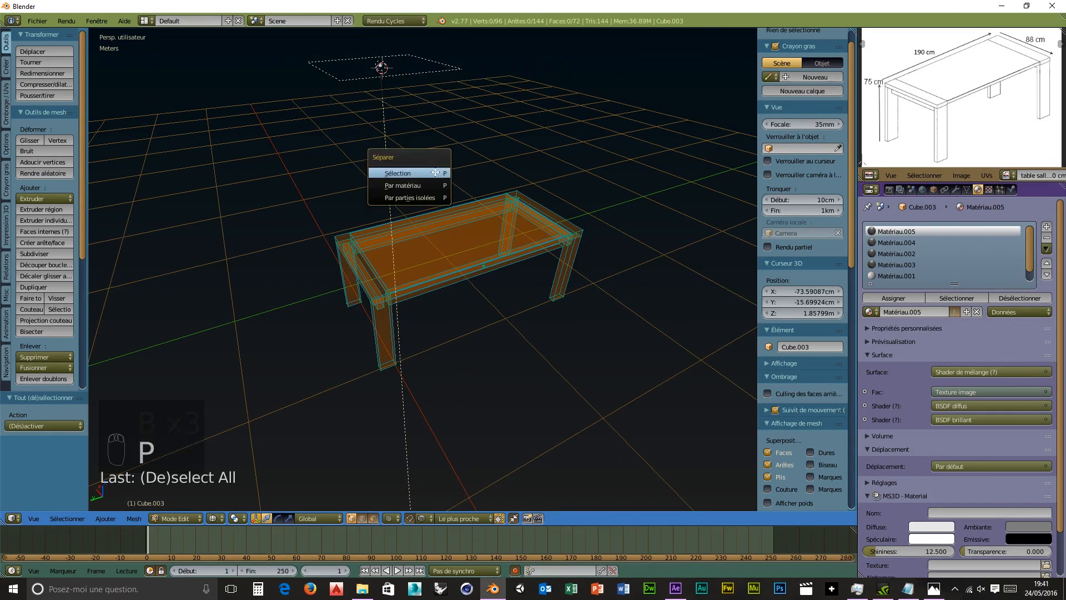
click(433, 171)
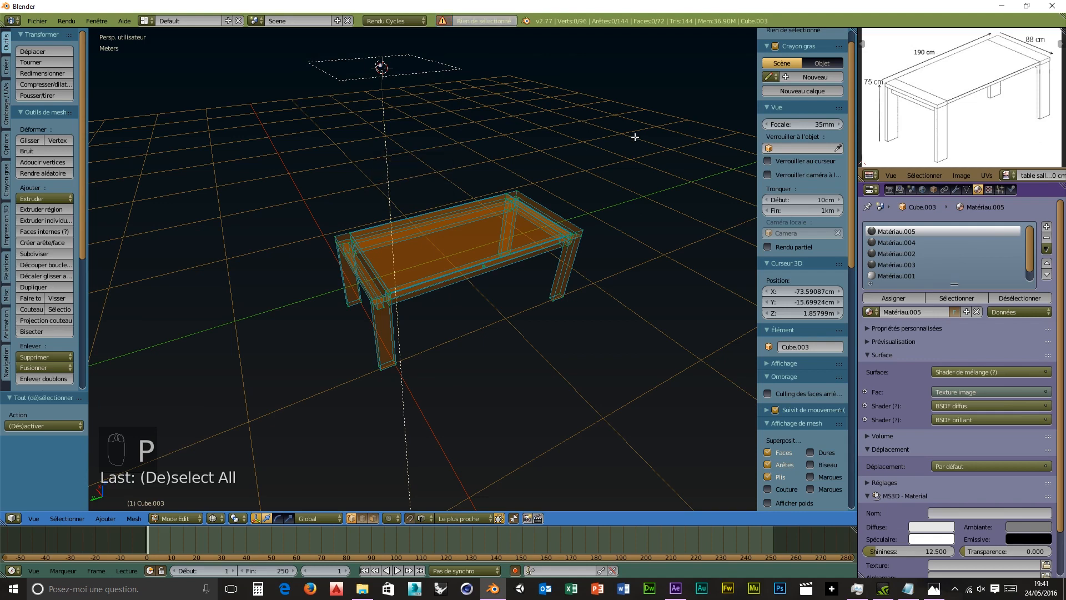
middle_drag(635, 137, 433, 260)
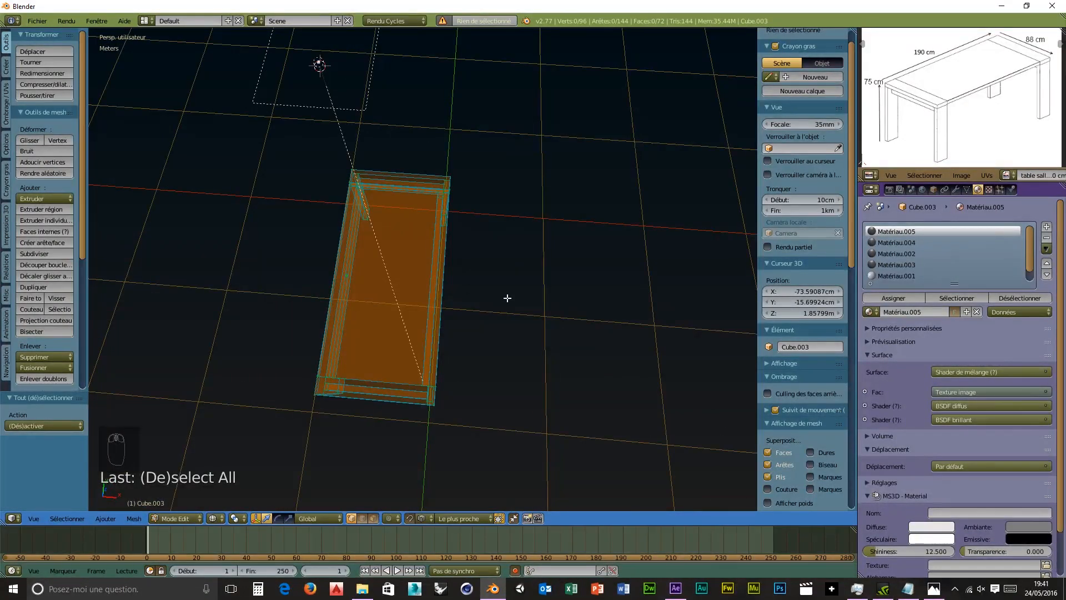
middle_drag(507, 298, 494, 261)
Step: Return to Object Mode and move the joined table about -7 cm along X
click(192, 518)
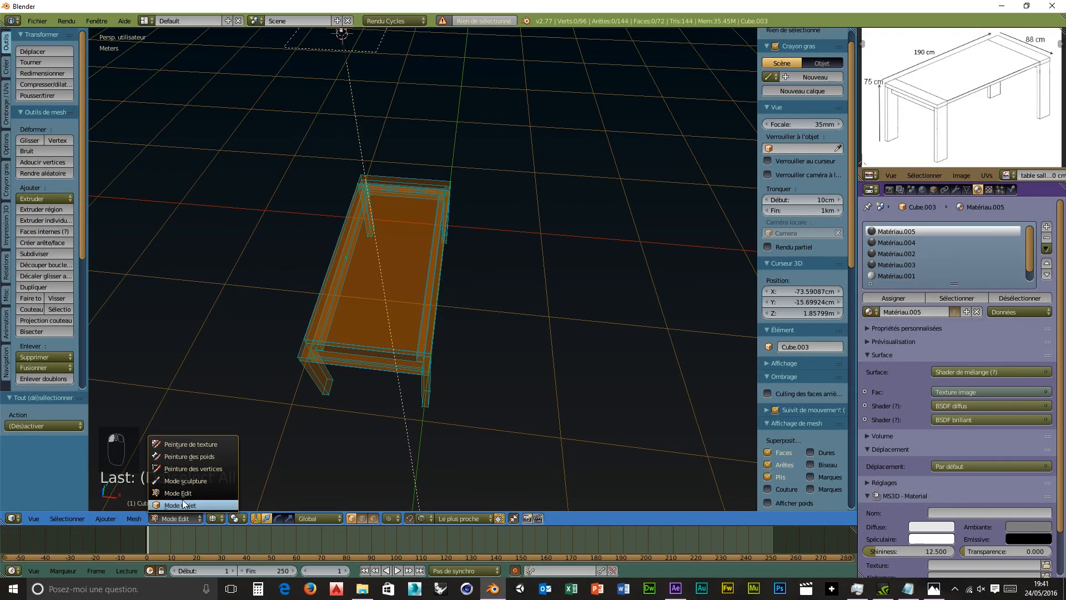
click(182, 505)
middle_drag(237, 481, 451, 392)
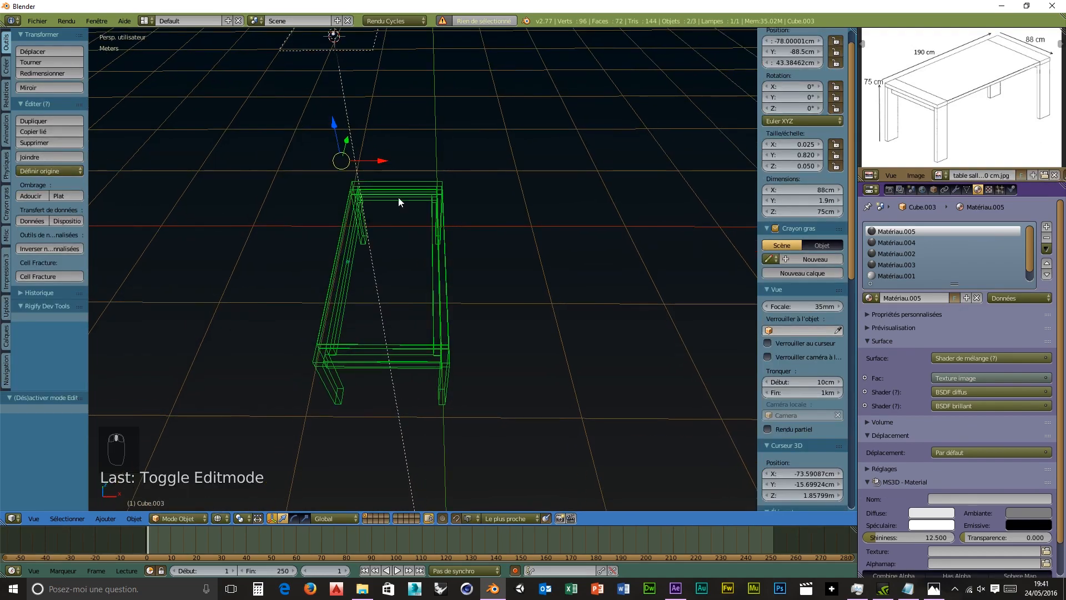
mouse_move(386, 165)
mouse_down()
mouse_move(345, 166)
mouse_move(380, 168)
mouse_up()
middle_drag(403, 176, 596, 198)
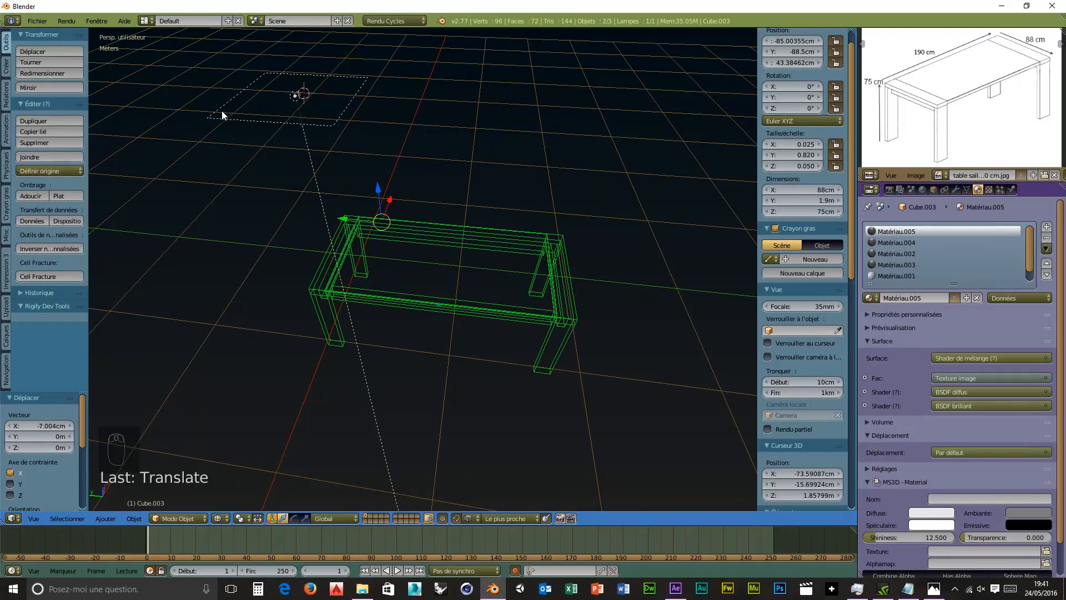
Step: Undo the recent table edits back to before the parts were joined
key(ctrl+z)
key(ctrl+z)
key(ctrl+z)
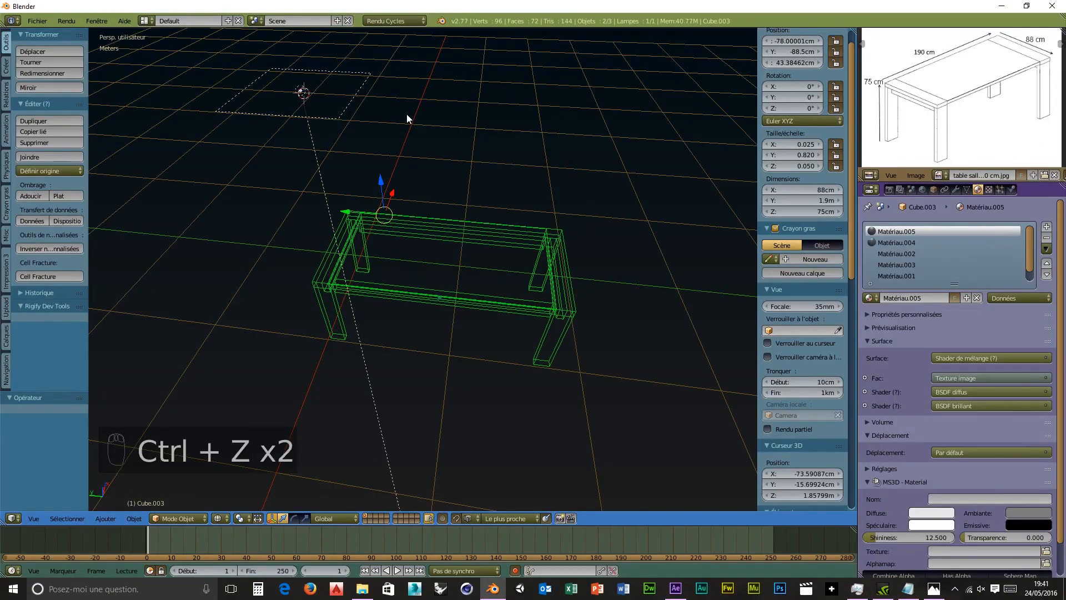
key(ctrl+z)
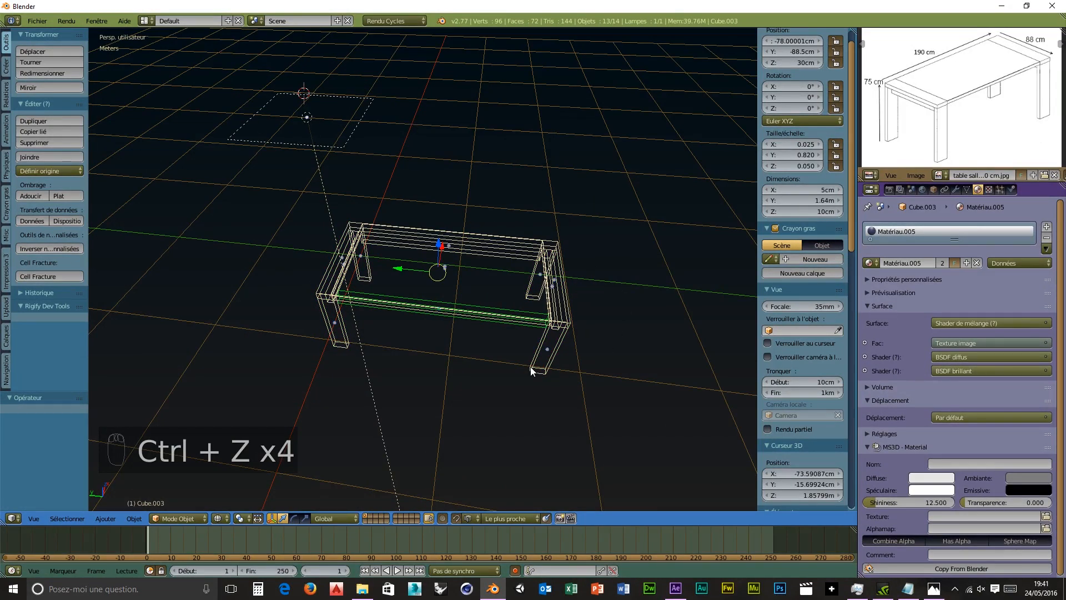
Step: Test-move the selected parts along X by about 1.1 cm and about 7.3 cm, undoing each move
middle_drag(533, 369, 464, 347)
drag(435, 248, 439, 249)
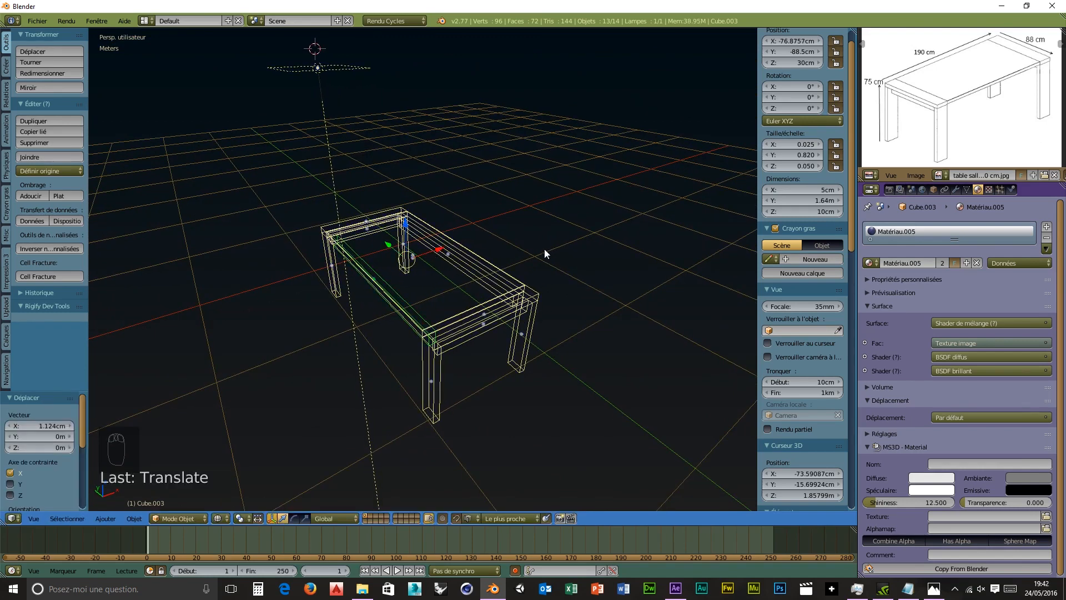
key(ctrl+z)
key(ctrl+z)
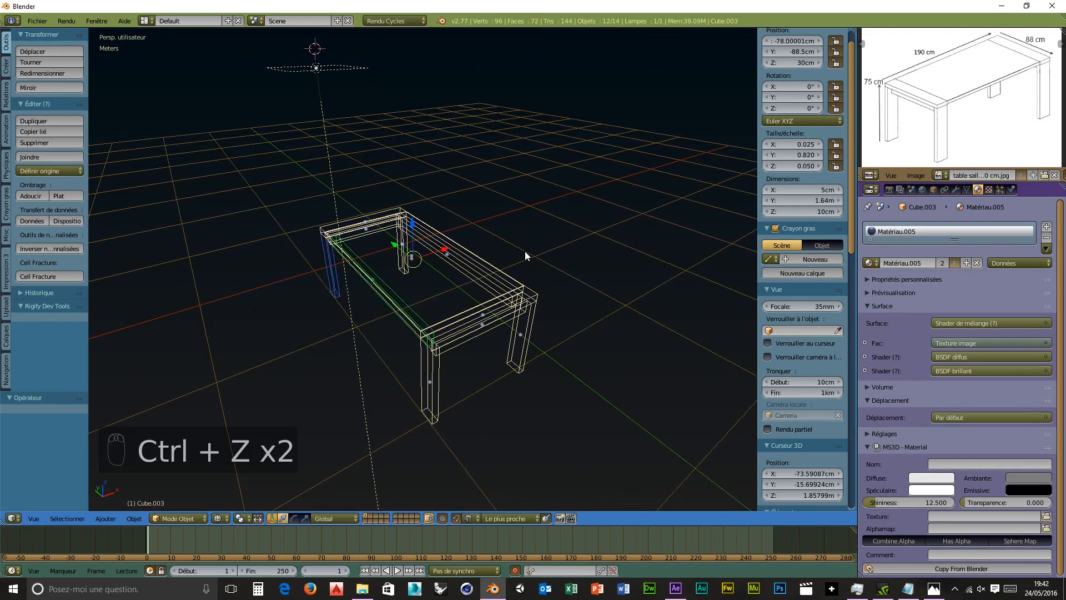
drag(440, 250, 453, 246)
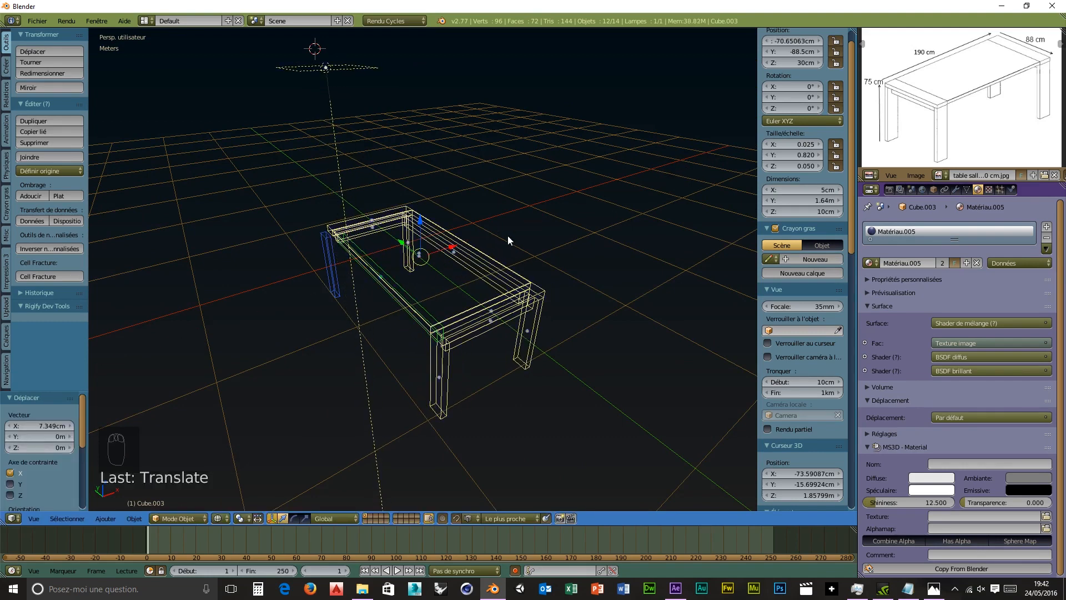
key(ctrl+z)
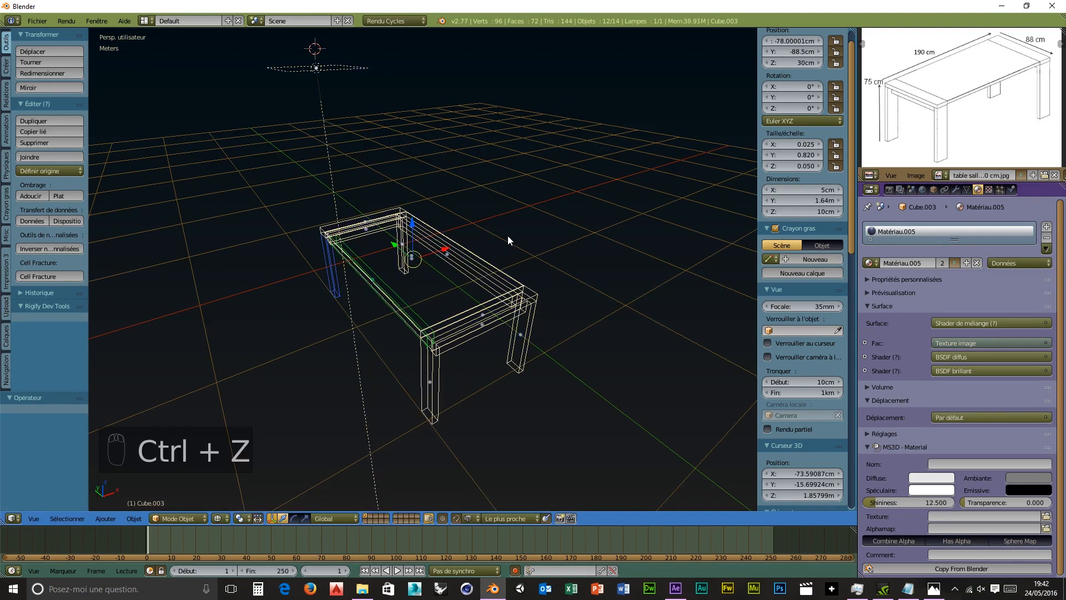
Step: Select the end board as the active object and box-select the rest of that table end with the adjoining tabletop and rails
right_click(522, 306)
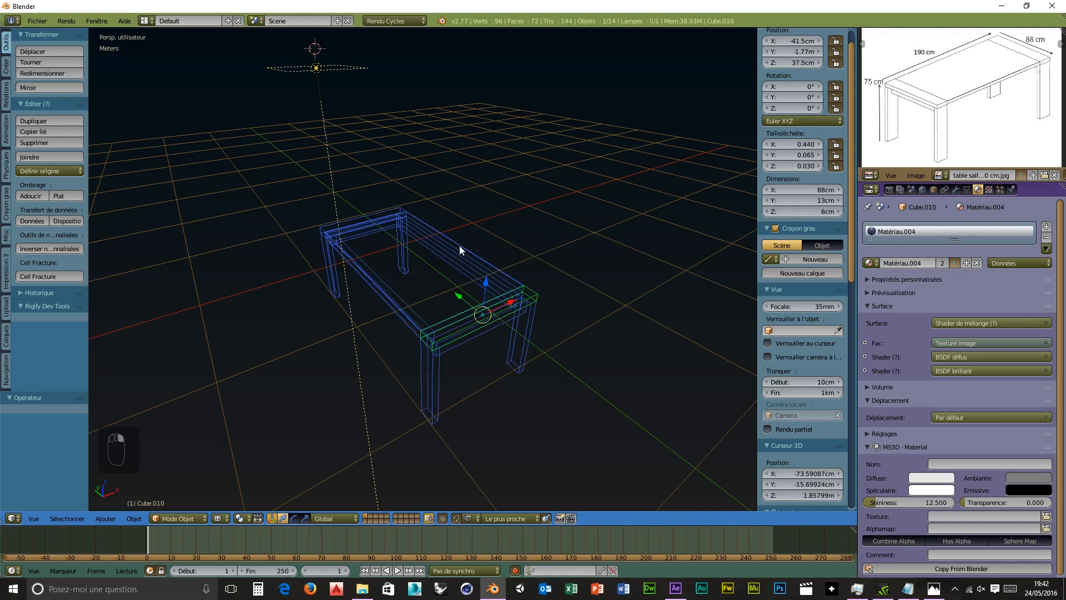
middle_drag(620, 274, 678, 258)
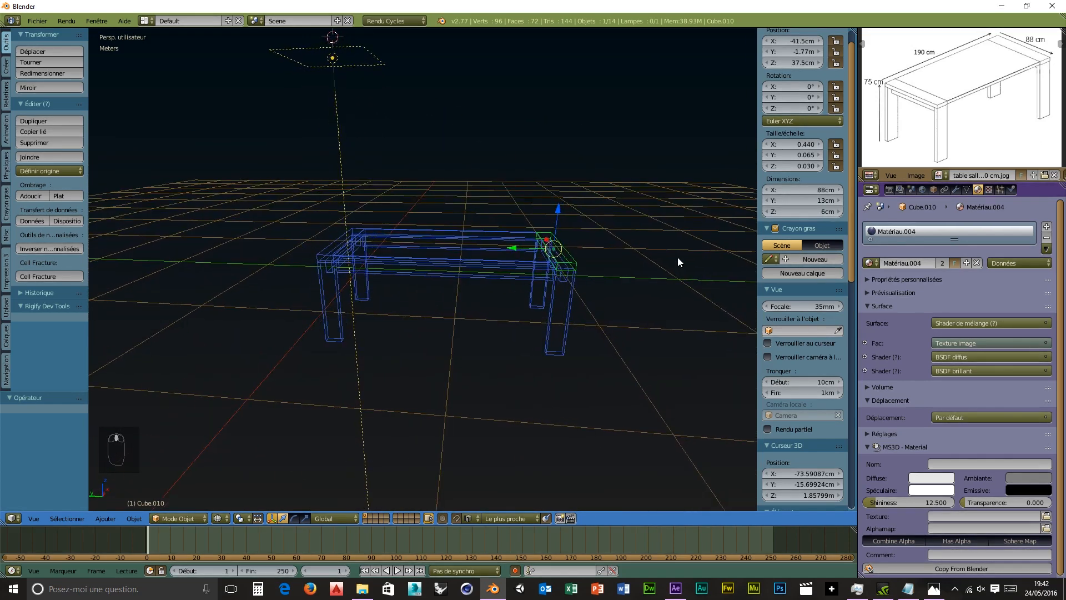
key(b)
drag(639, 192, 503, 381)
mouse_move(496, 256)
mouse_down()
mouse_move(495, 231)
mouse_move(497, 243)
mouse_up()
key(ctrl+z)
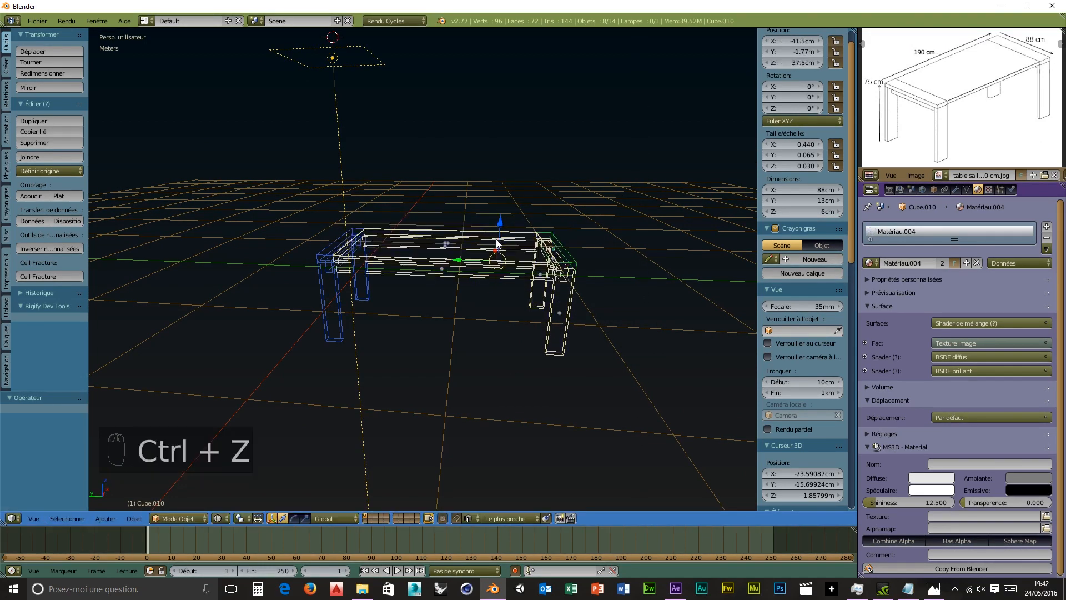
Step: Add the opposite table end to the selection without the lamp, lower the parts about 3 cm along Z and join them
middle_drag(495, 239, 519, 320)
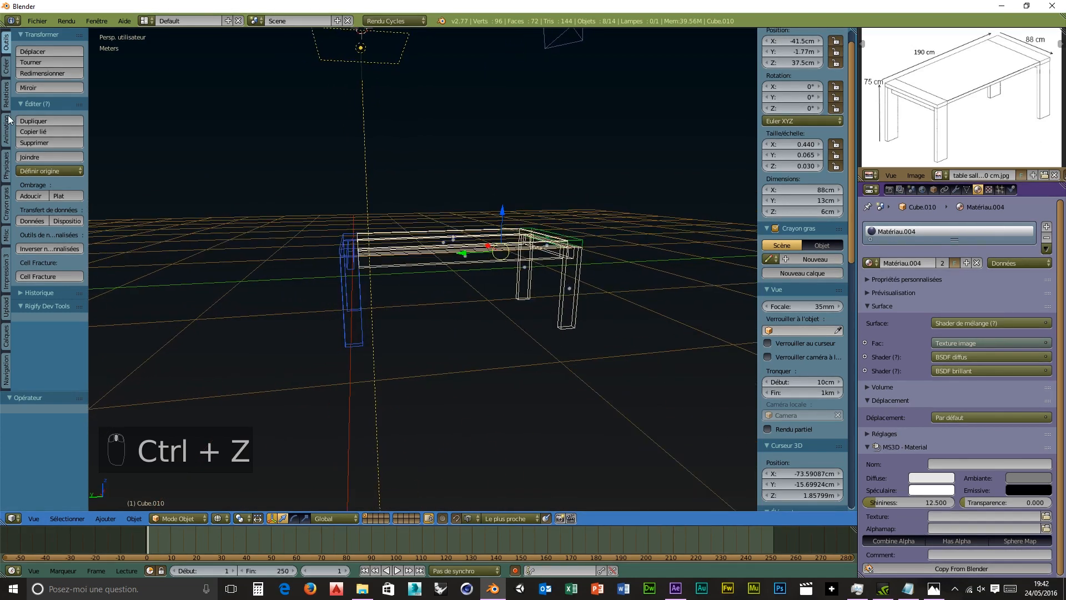
key(b)
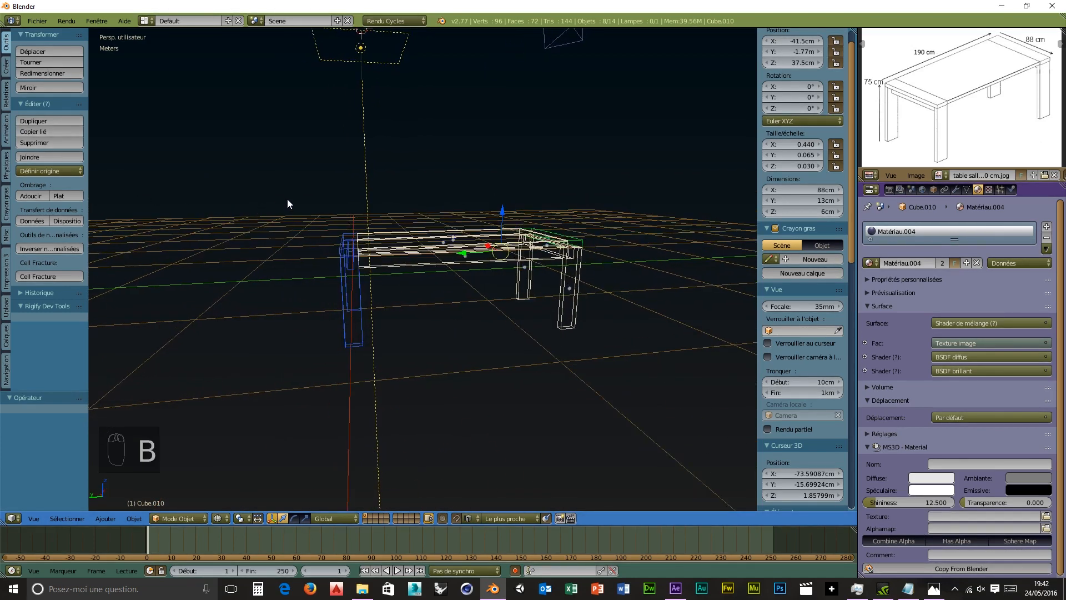
key(b)
drag(292, 201, 352, 362)
mouse_move(454, 222)
mouse_down()
mouse_move(448, 211)
mouse_move(448, 232)
mouse_up()
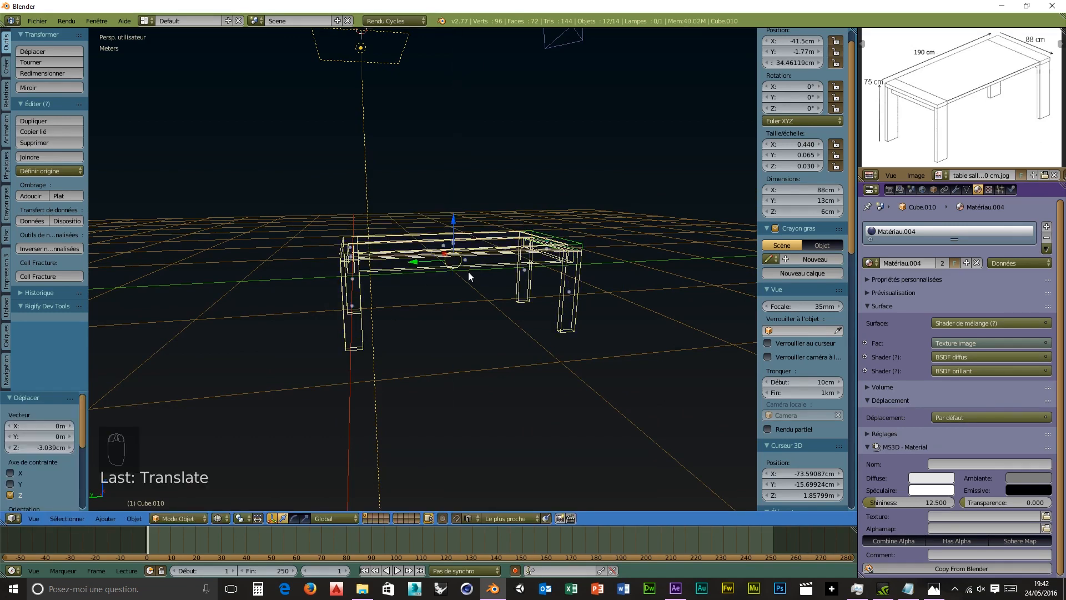
key(ctrl+j)
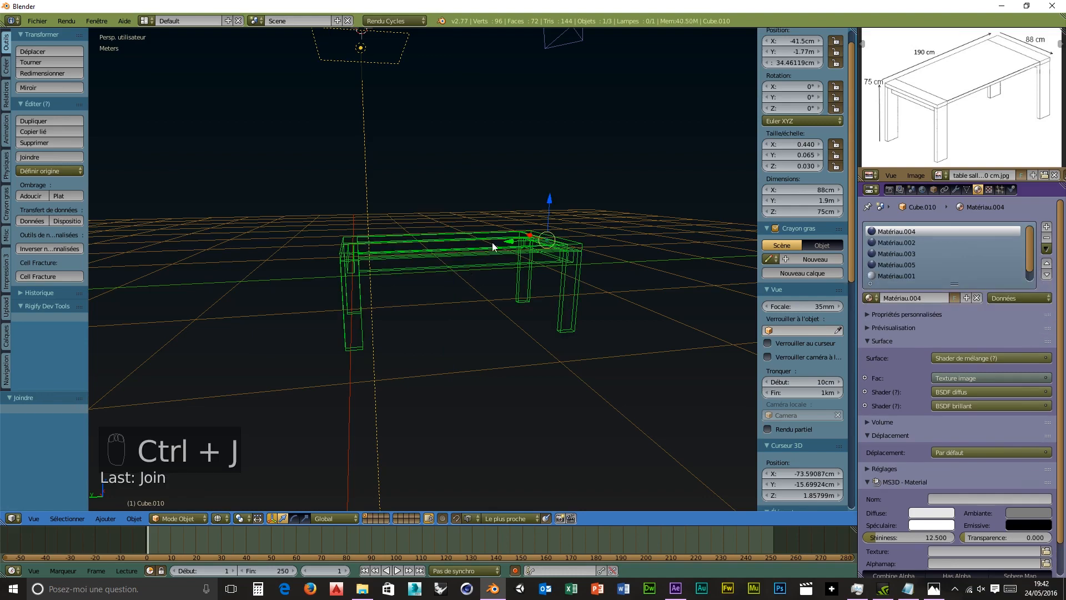
Step: Raise the joined table along Z by about 4.8 cm and a further 66.2 cm
drag(553, 200, 547, 196)
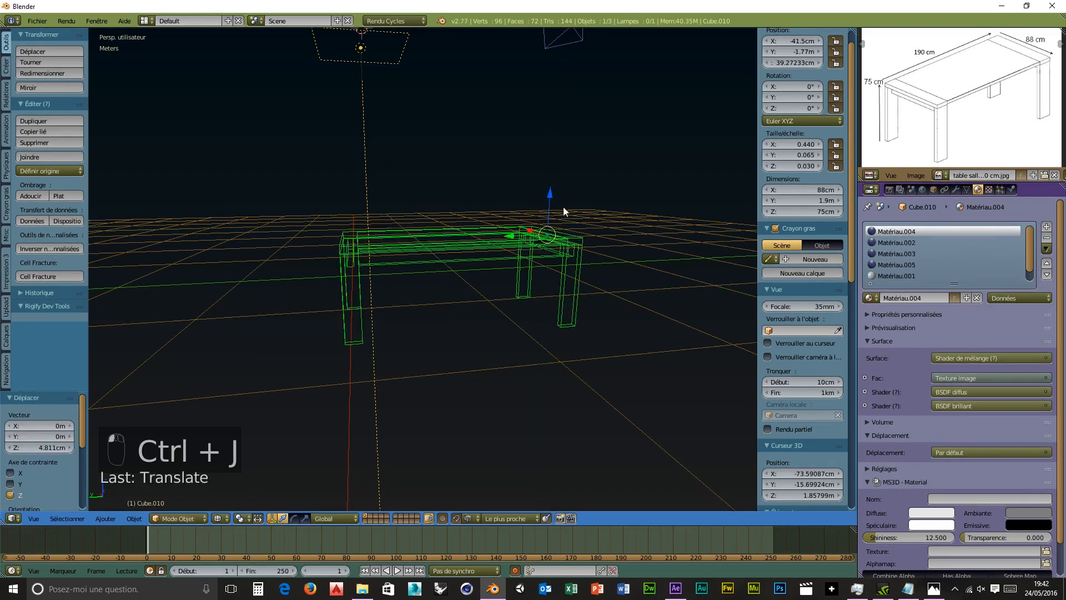
middle_drag(563, 206, 288, 196)
drag(288, 196, 281, 118)
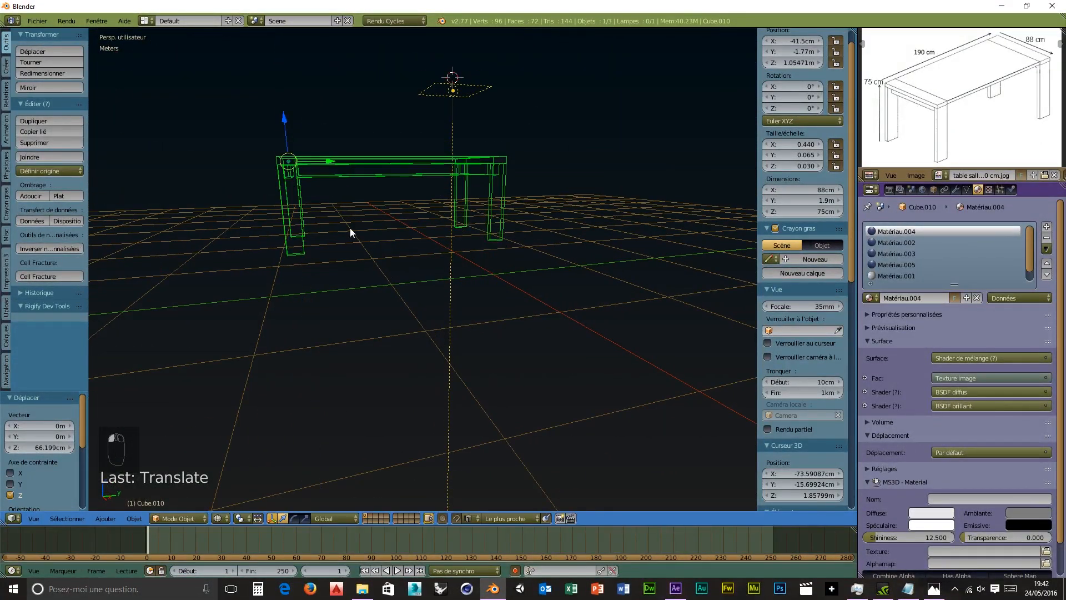
Step: Select the area lamp above the table and delete it
middle_drag(350, 231, 395, 276)
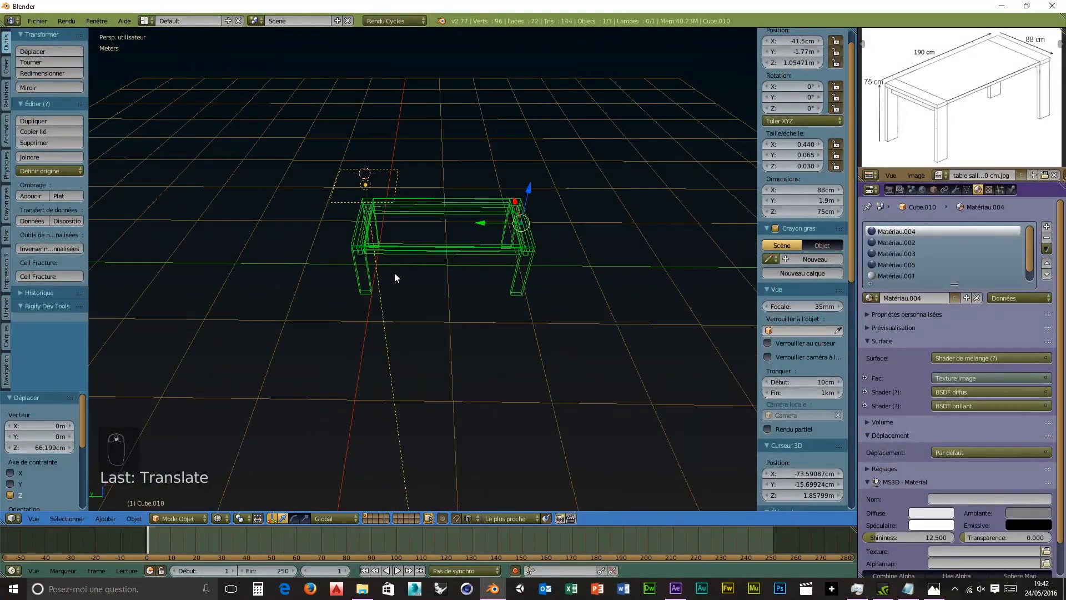
right_click(335, 199)
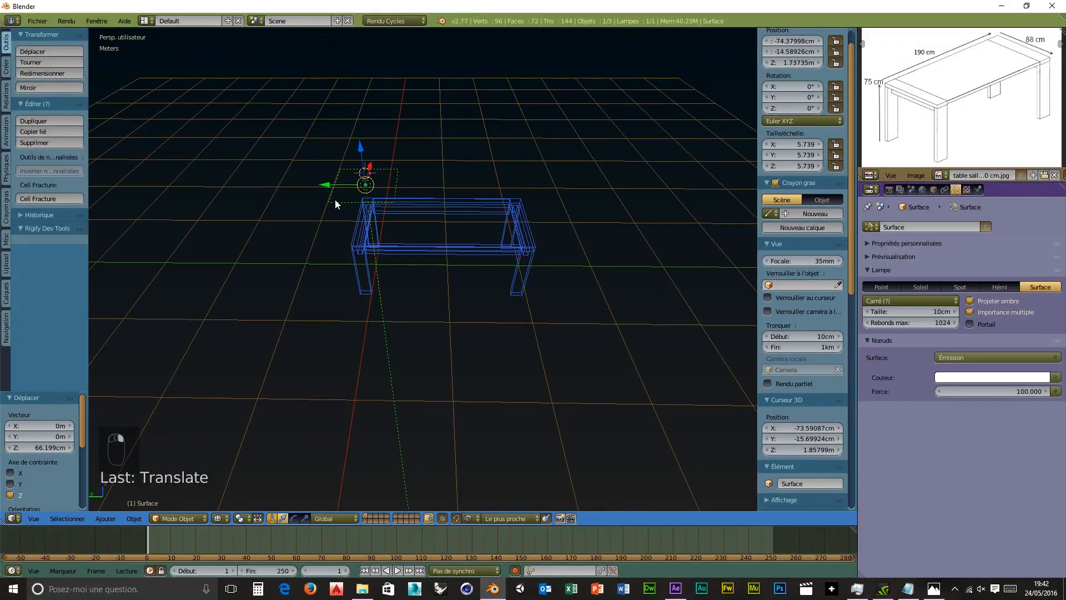
key(Delete)
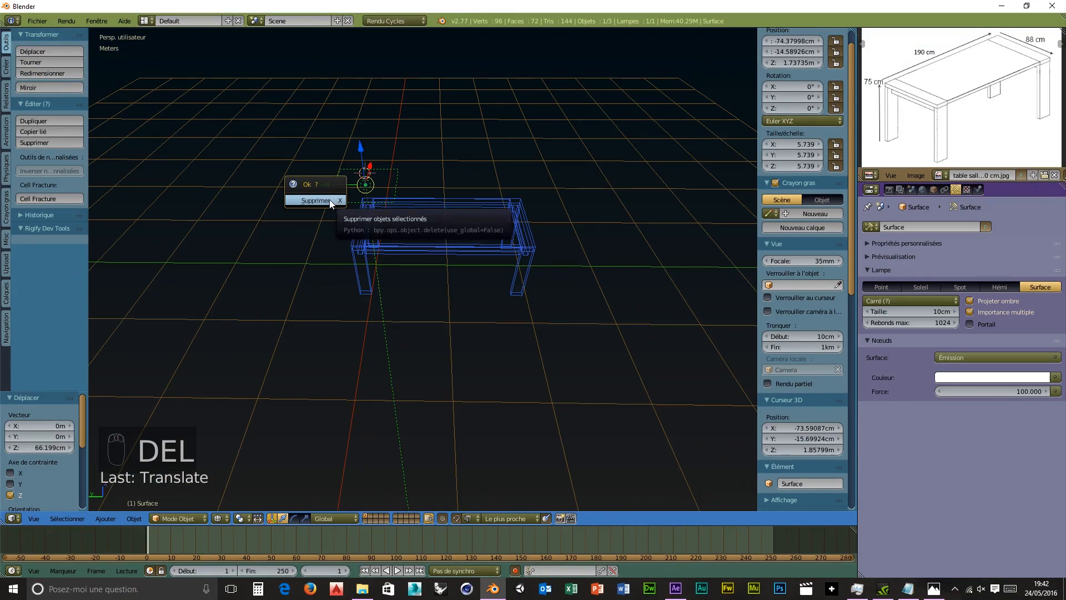
click(328, 200)
Step: Add a 2 m mesh plane at the 3D cursor above the table and delete it
middle_drag(493, 313, 339, 314)
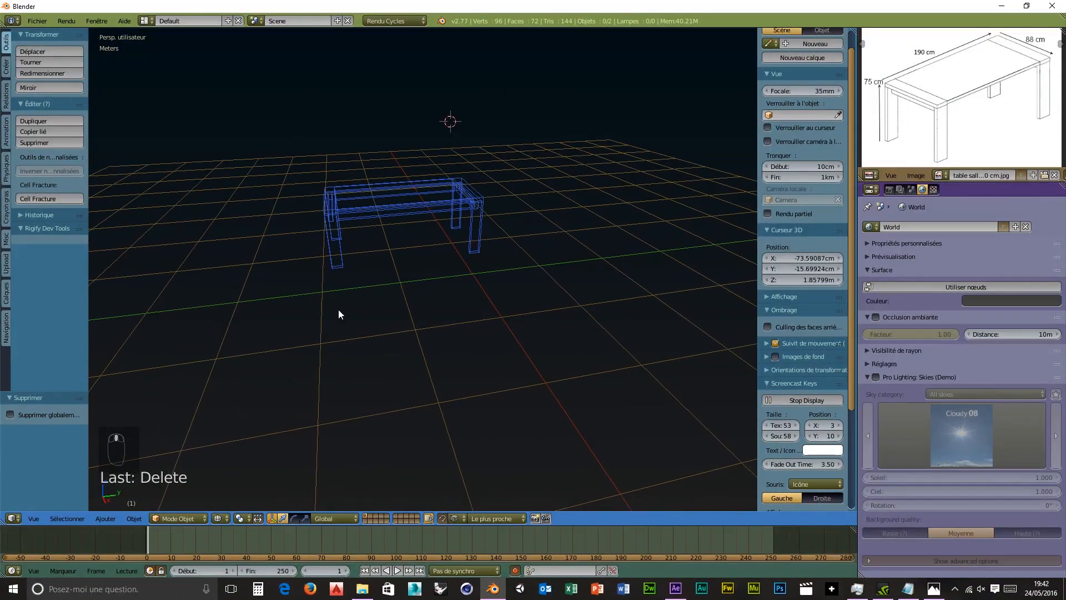
key(shift+a)
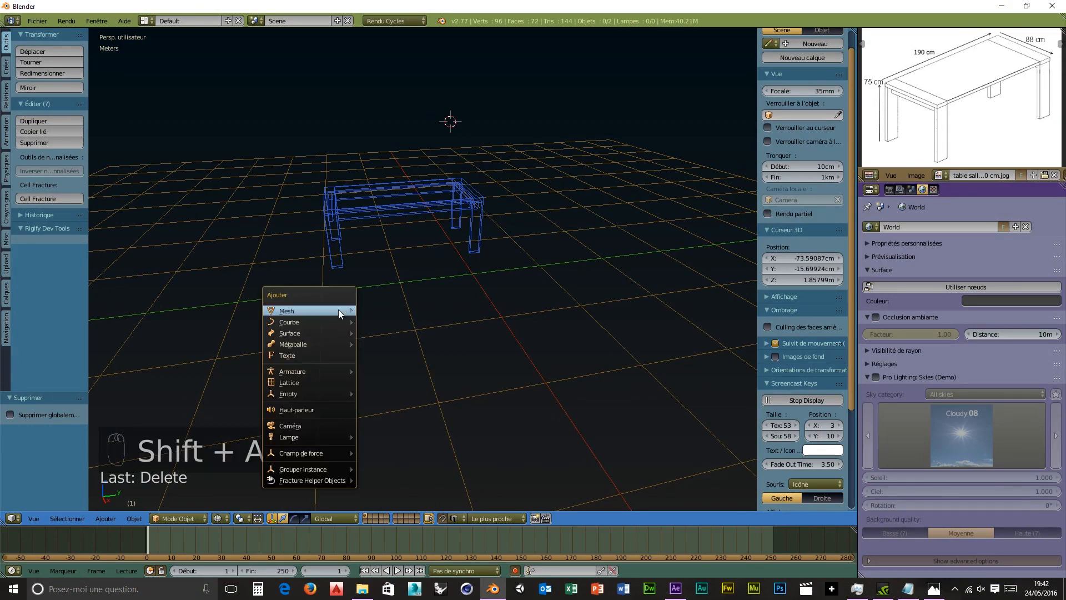
mouse_move(339, 314)
click(390, 59)
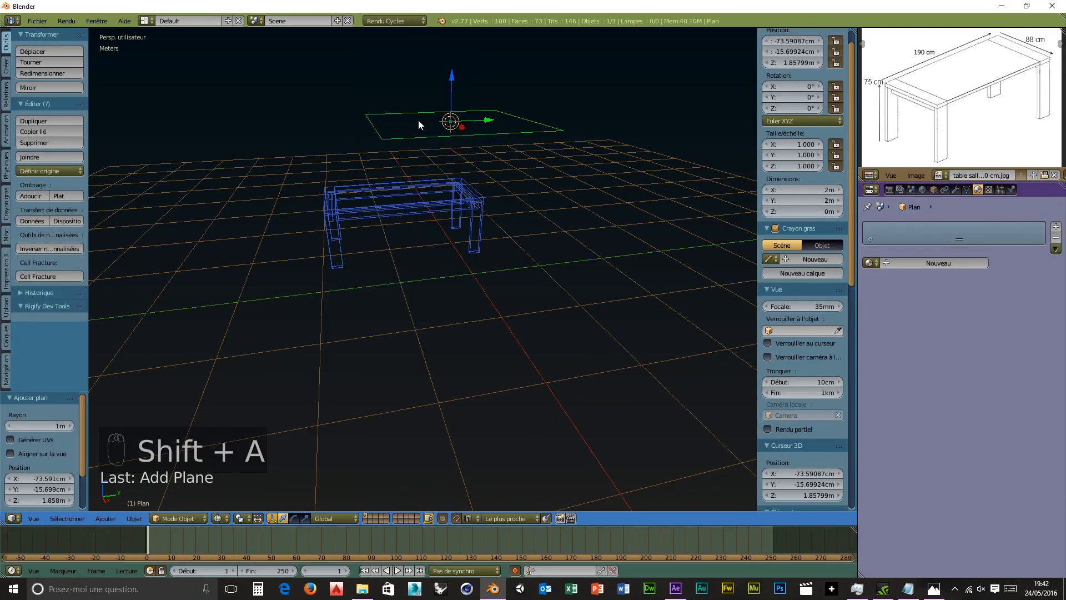
click(453, 78)
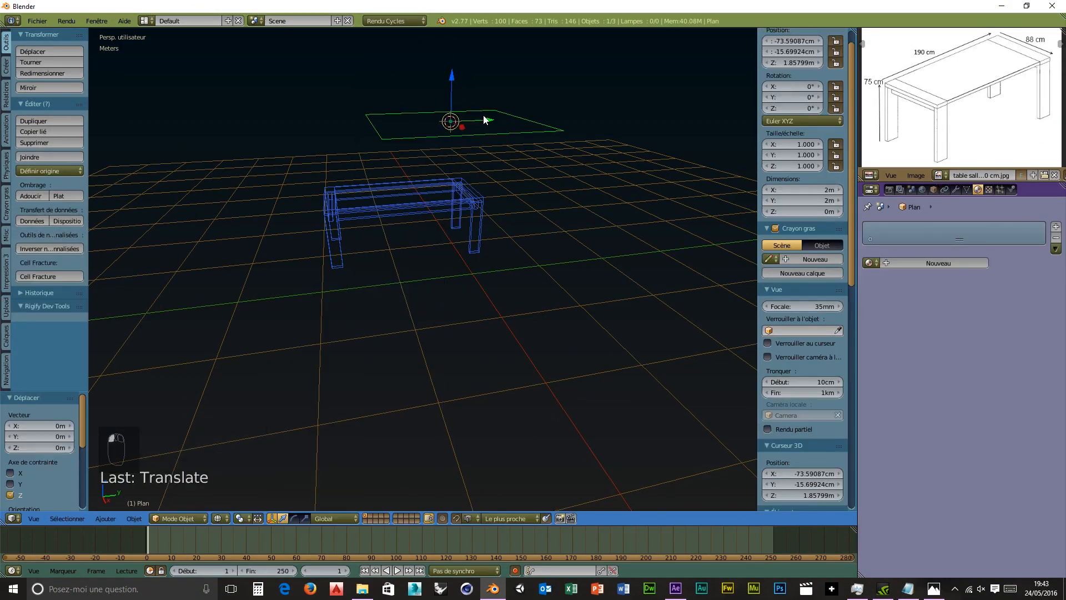
key(Delete)
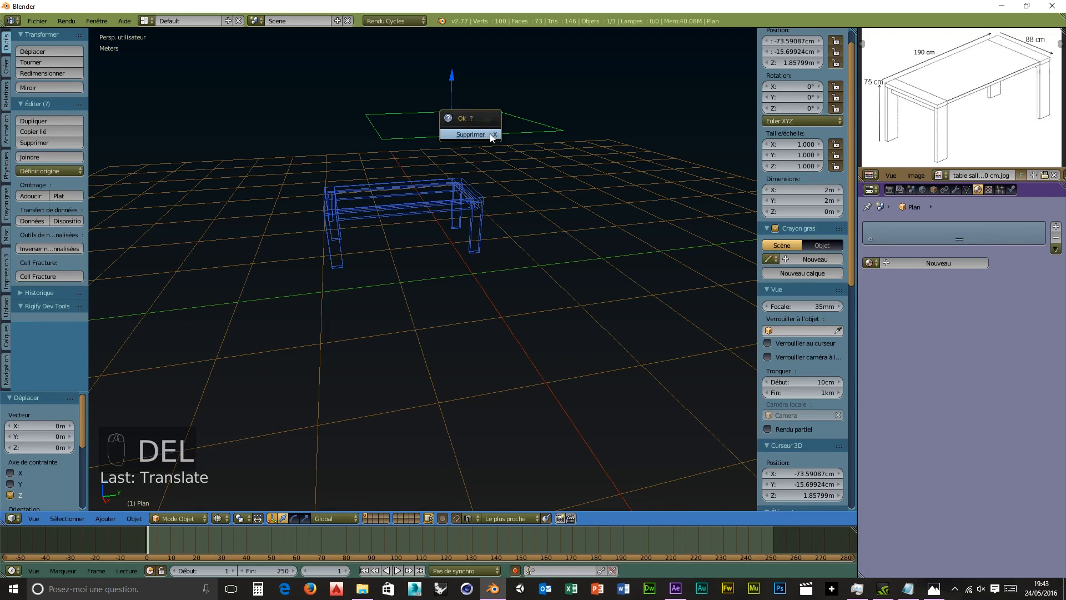
click(491, 136)
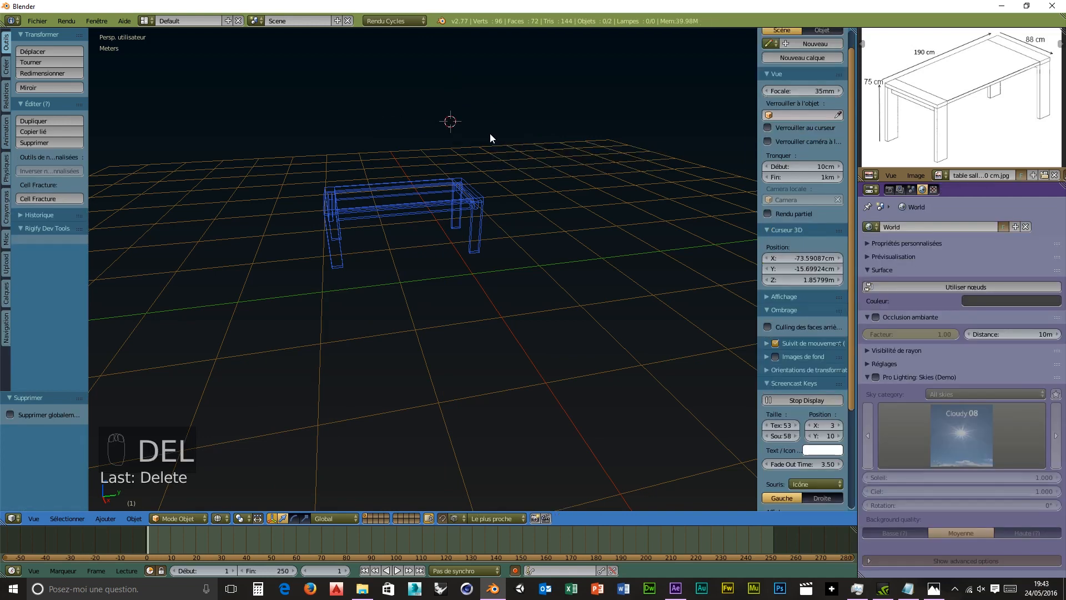
Step: Reset the 3D cursor to the world origin, add a mesh plane there and scale it uniformly by about 3.01
key(shift+c)
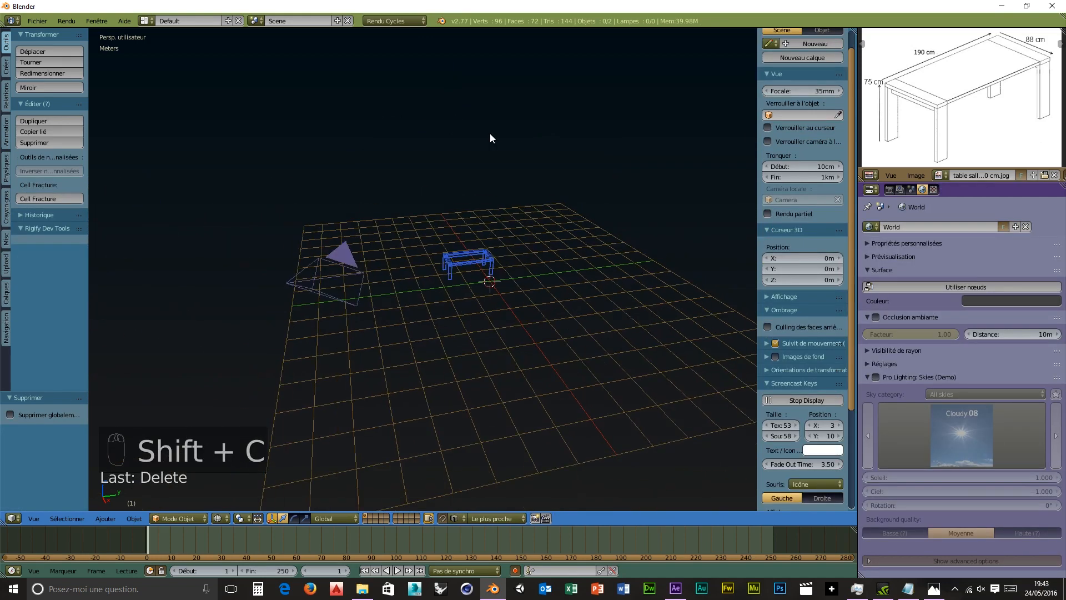
scroll(509, 323, up, 4)
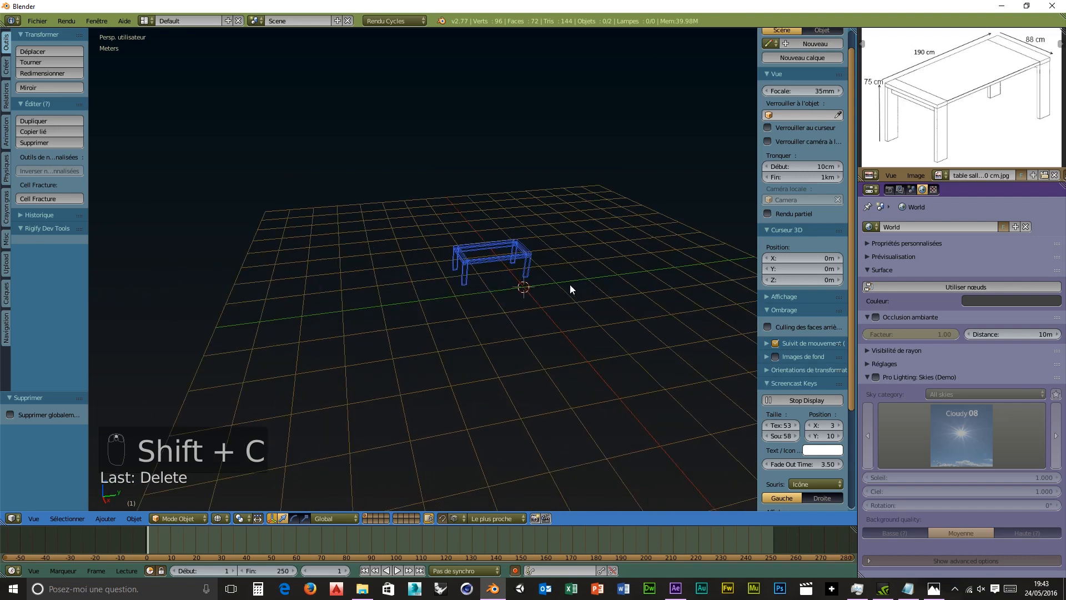
key(shift+a)
mouse_move(570, 284)
click(638, 285)
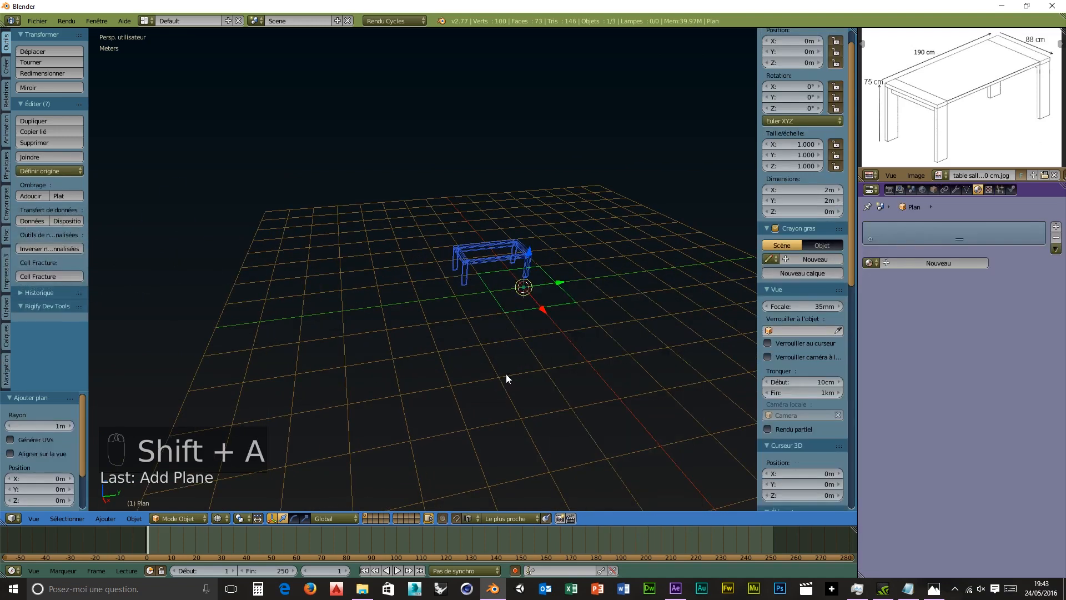
key(s)
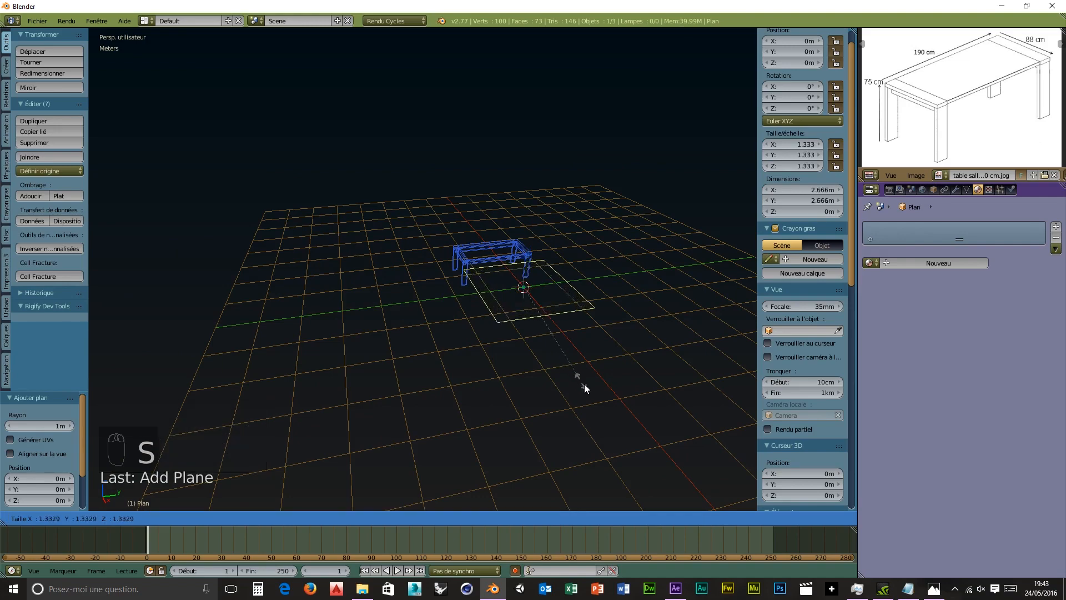
click(702, 460)
Step: In Edit Mode, extrude the plane's edge behind the table about 3.77 m upward along Z to form a back wall
middle_drag(612, 444, 376, 438)
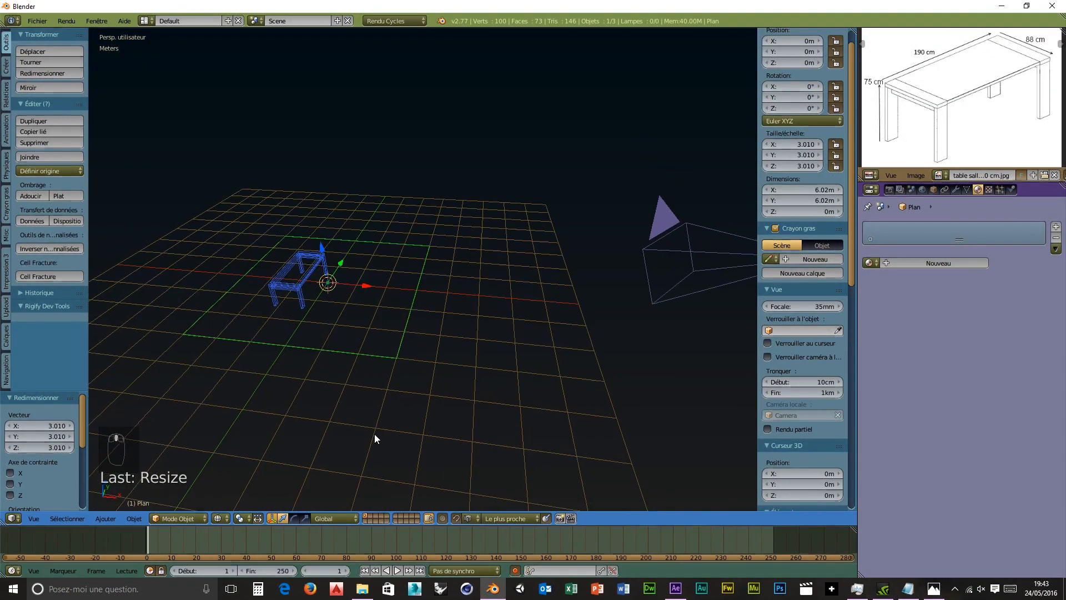
click(207, 519)
click(172, 493)
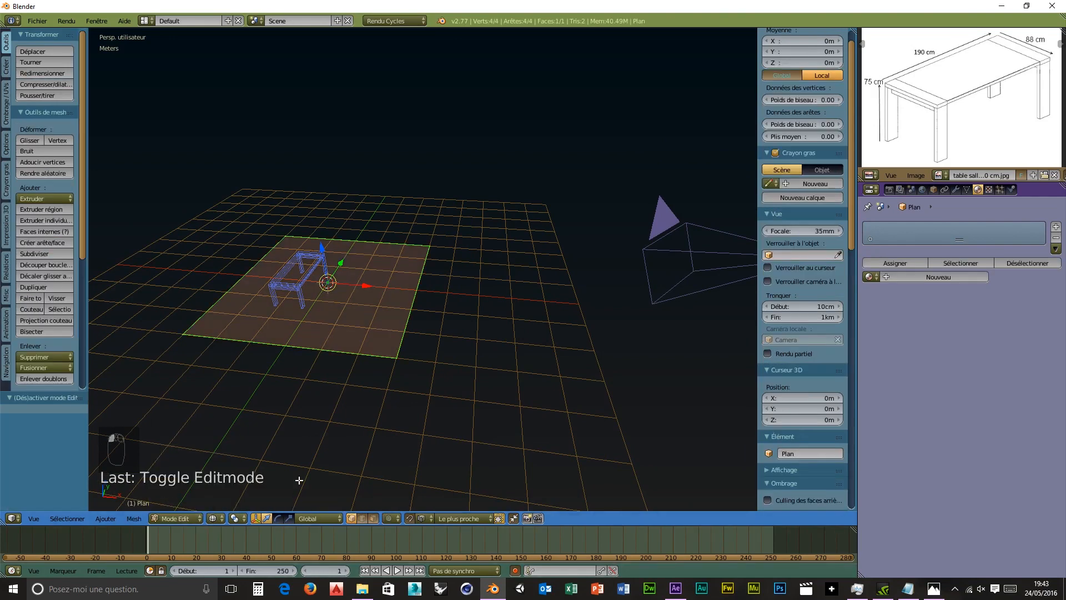
middle_drag(299, 480, 295, 459)
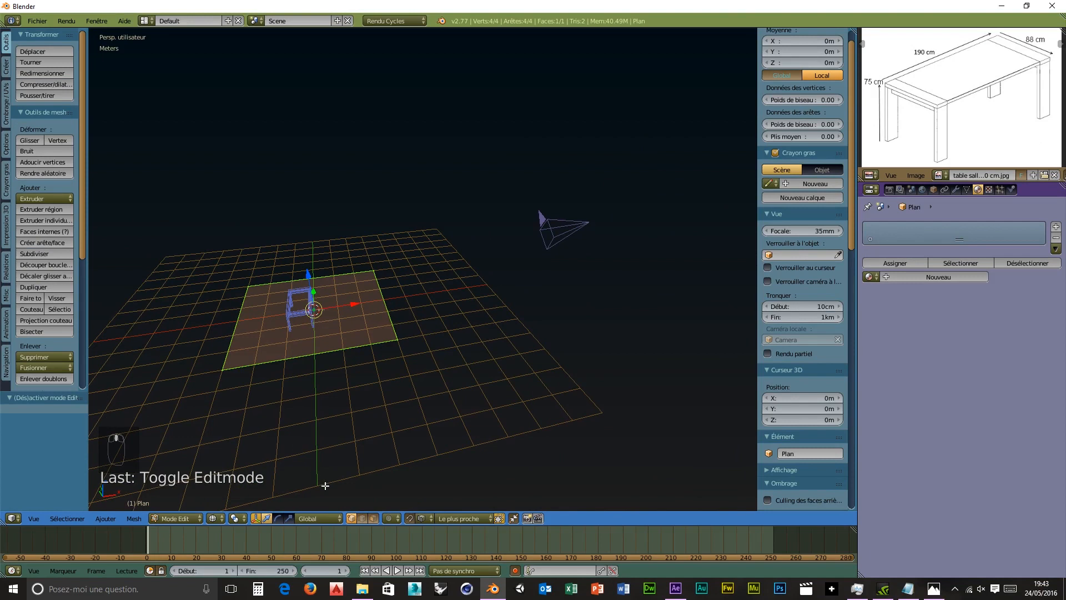
right_click(228, 355)
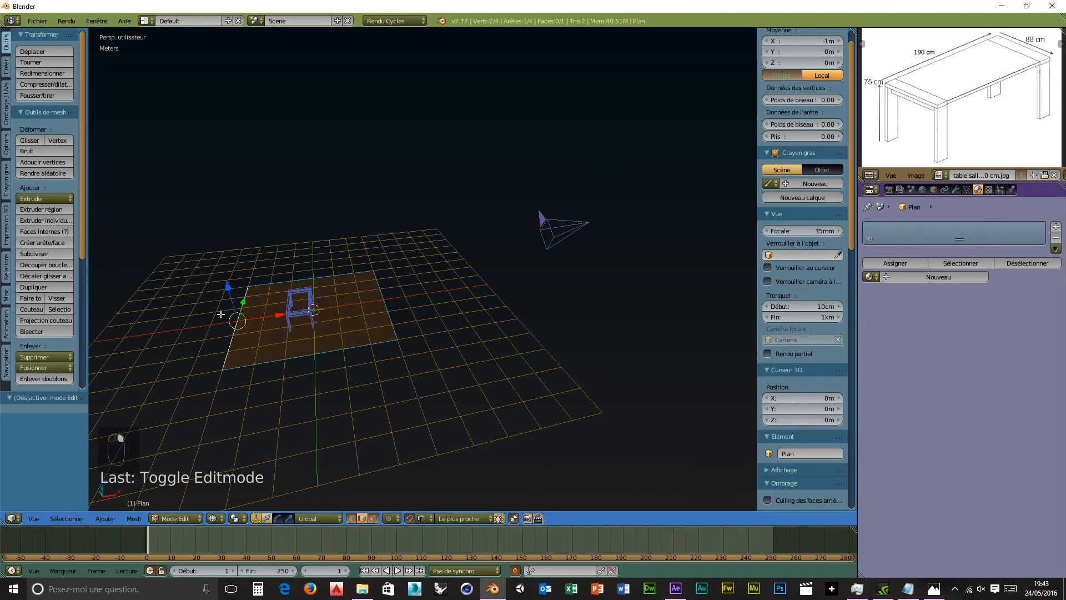
key(e)
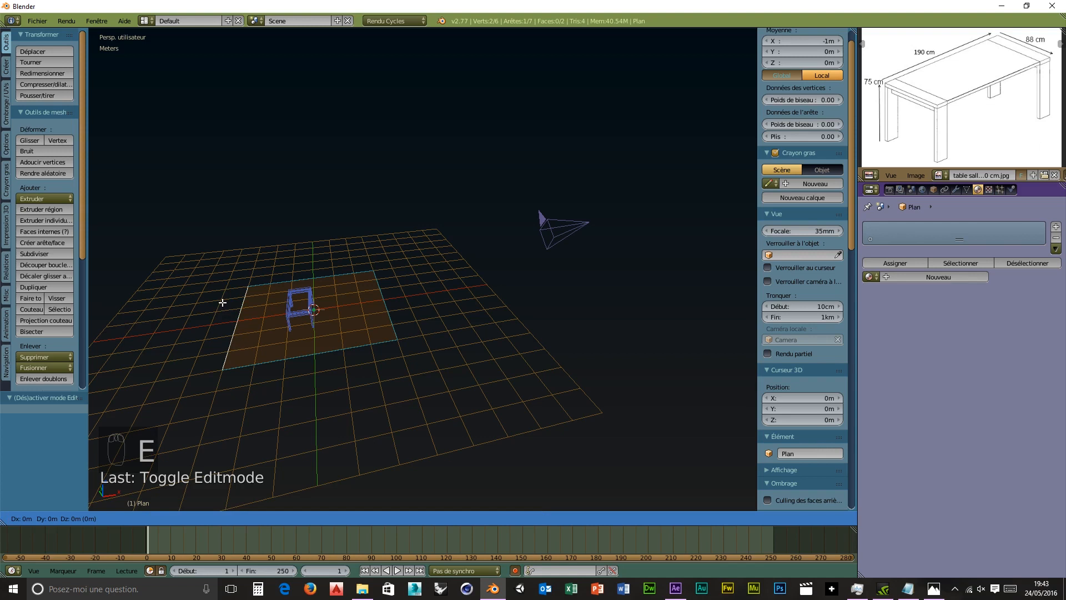
key(z)
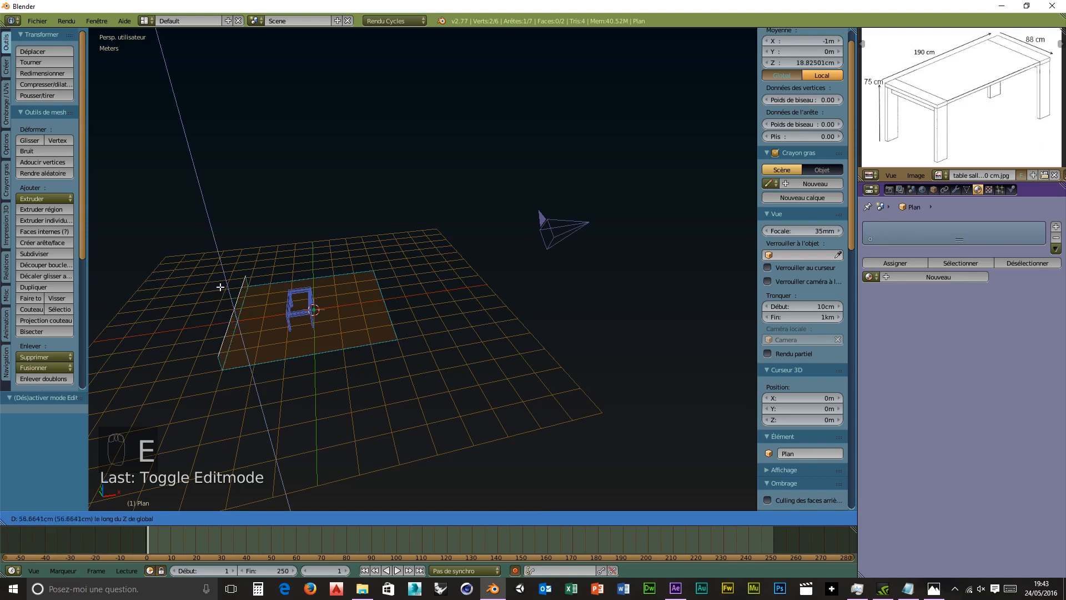
click(196, 216)
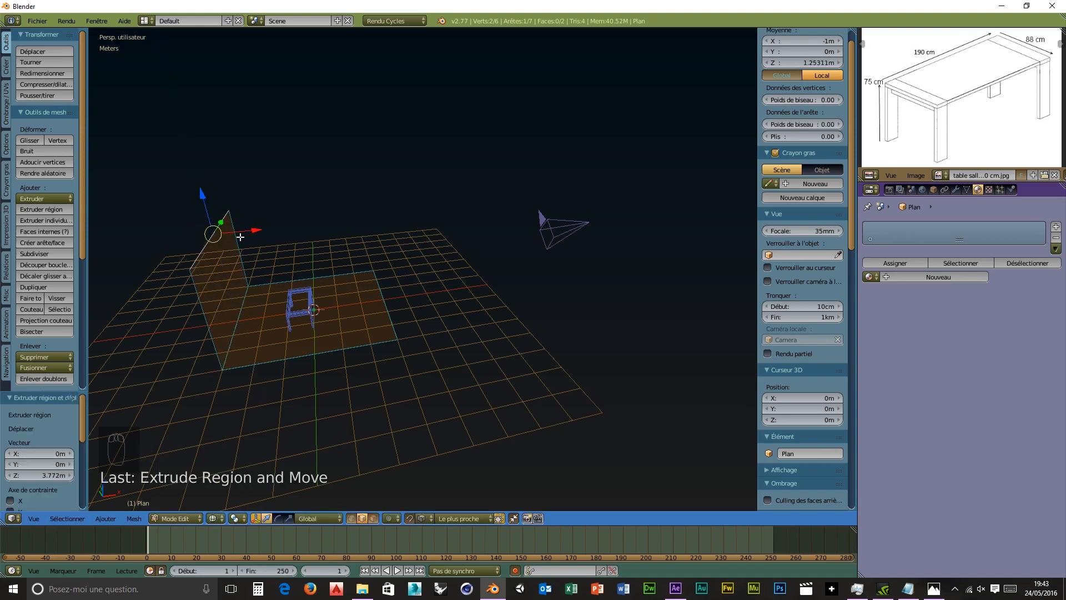
Step: Move the wall's top edge about -1.19 m along X and 73 cm up along Z, and return to Object Mode
drag(257, 229, 221, 231)
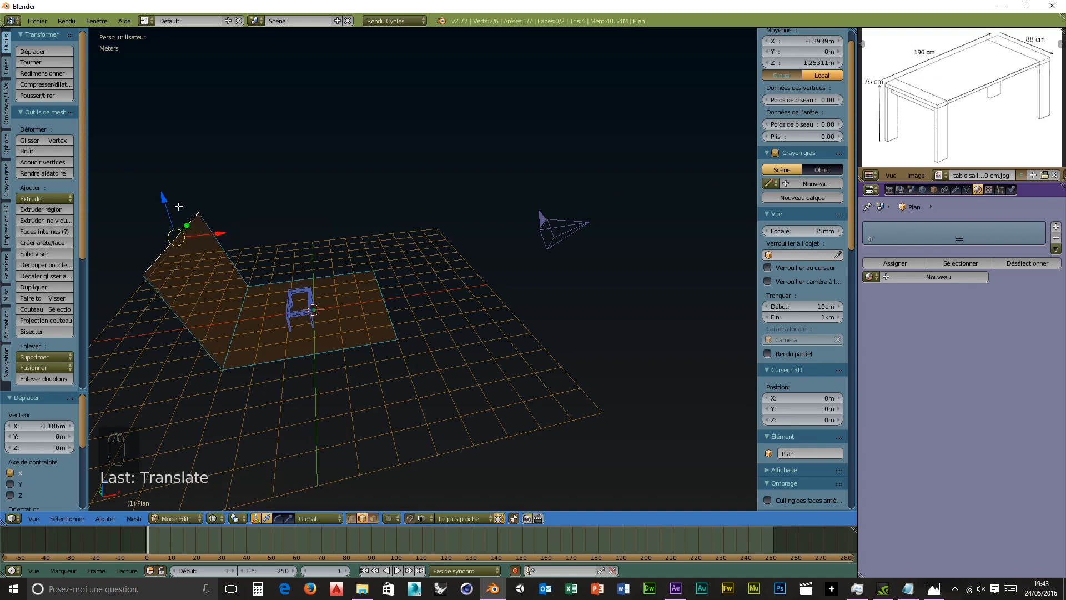
drag(164, 199, 161, 183)
middle_drag(389, 323, 253, 348)
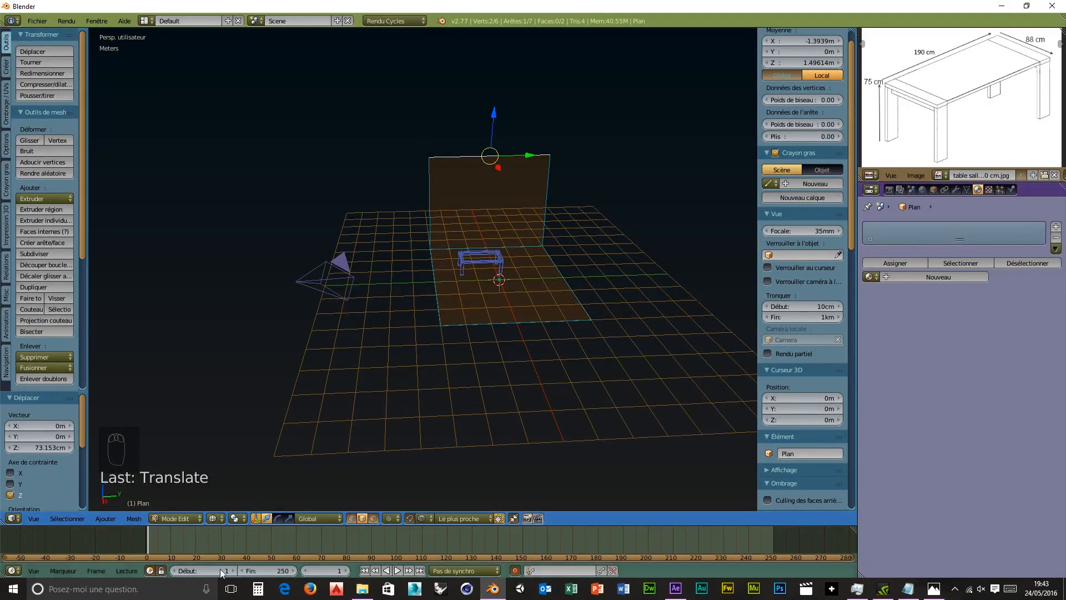
click(182, 522)
click(178, 505)
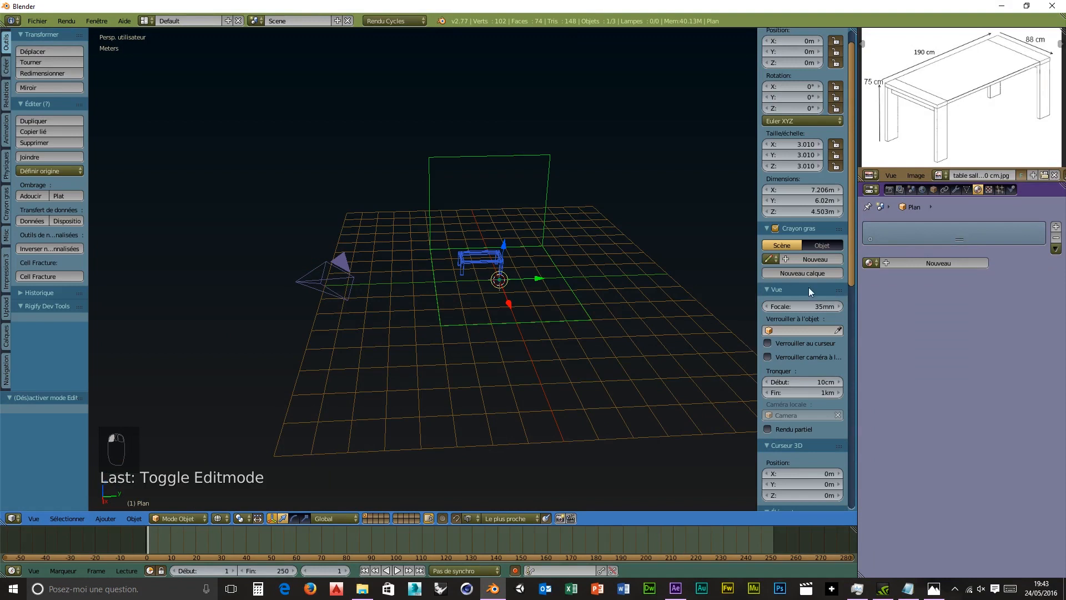
Step: Add a Subdivision Surface modifier to the backdrop with view and render subdivisions both set to 3
click(954, 189)
click(917, 227)
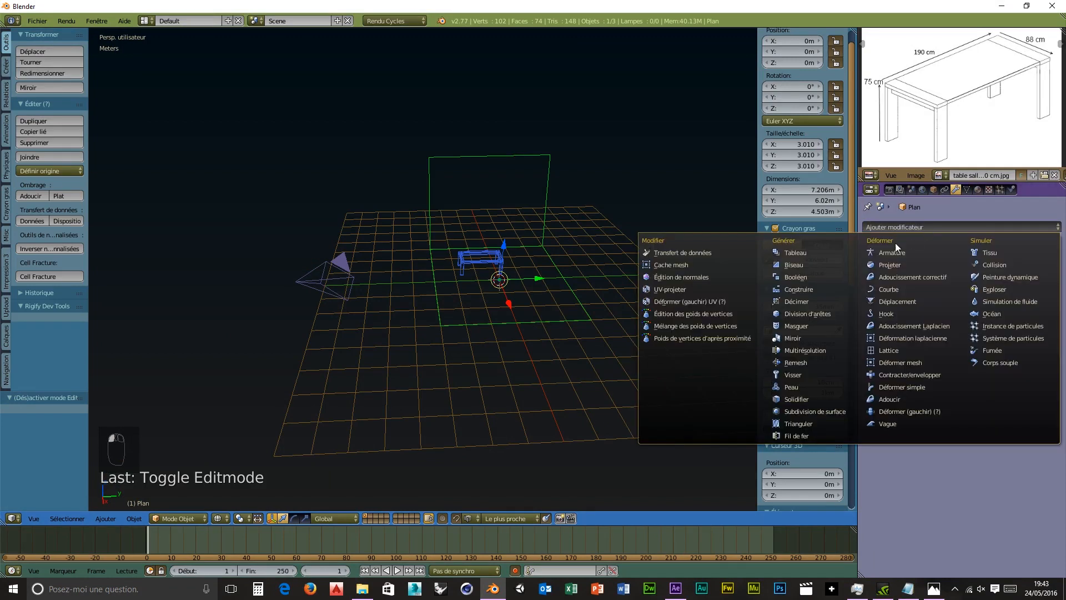
click(829, 408)
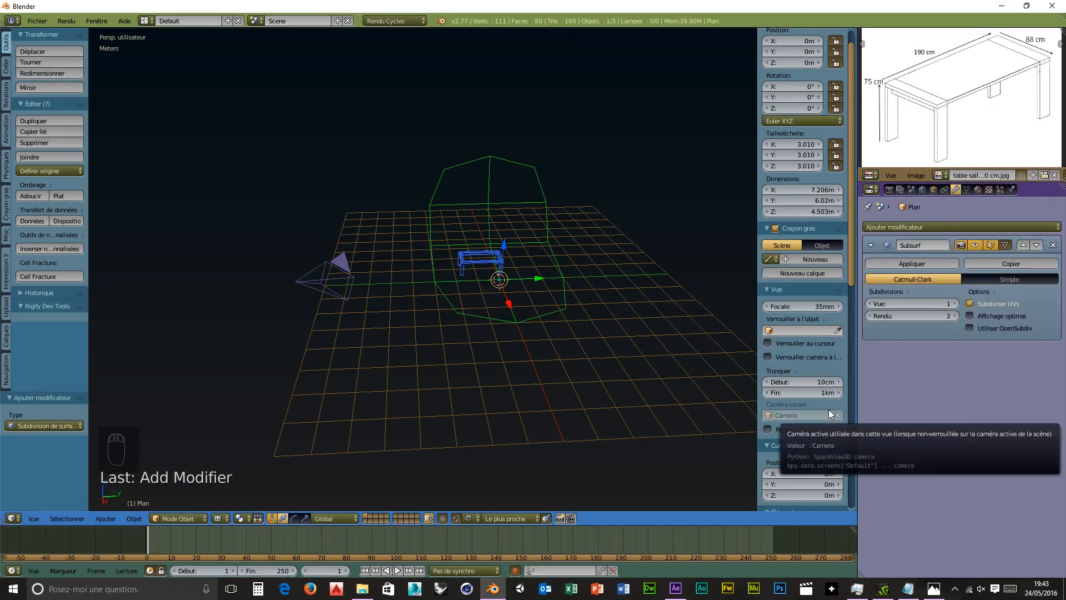
click(955, 304)
click(956, 304)
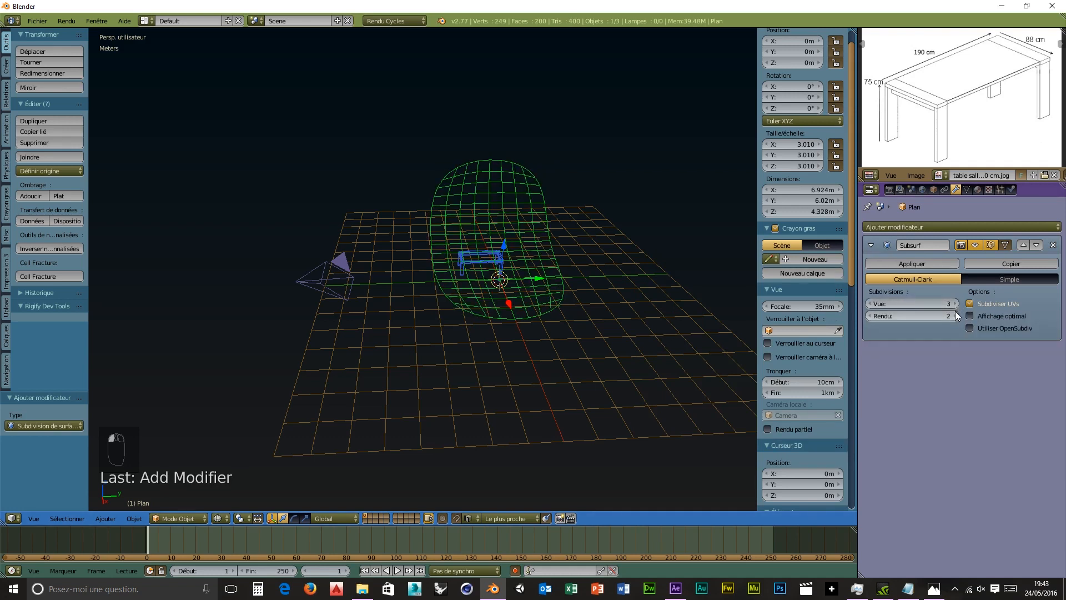
click(954, 315)
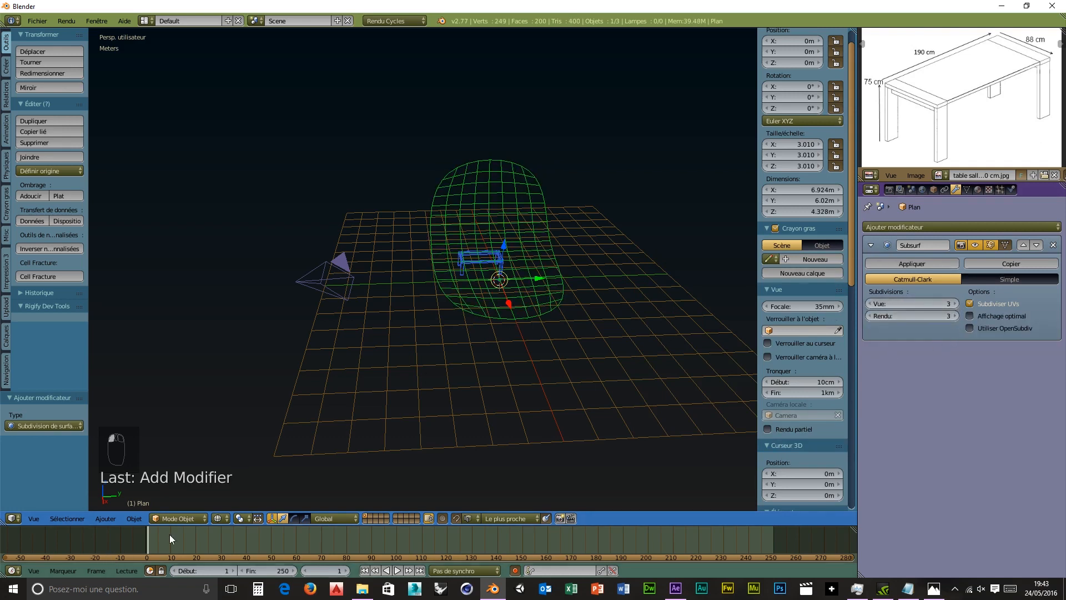
Step: In Edit Mode, add a horizontal loop cut across the backdrop's wall and slide it close to the top edge
click(186, 518)
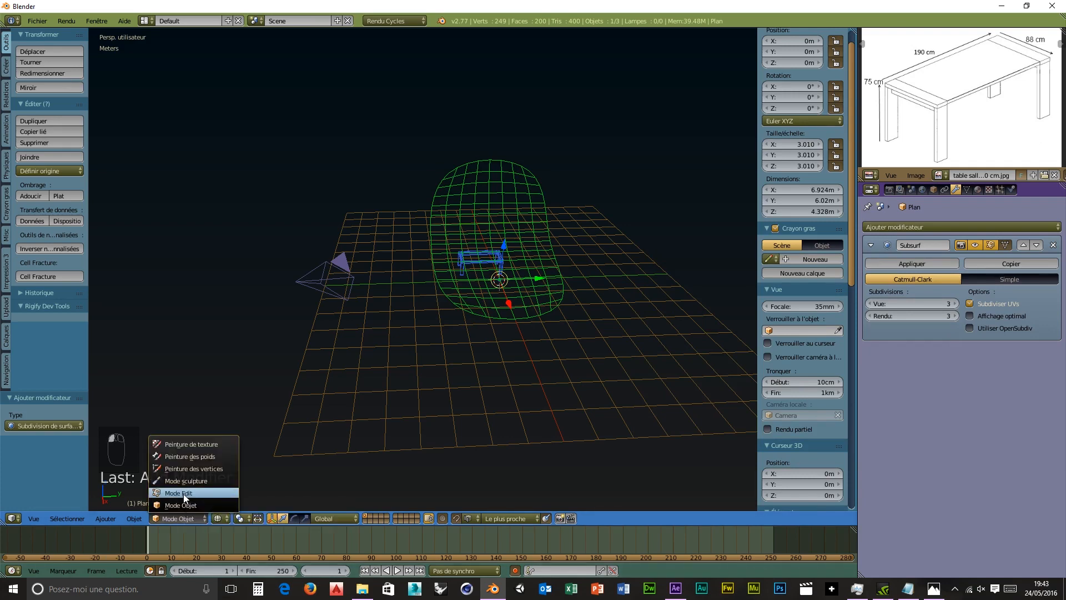
click(183, 493)
scroll(497, 406, up, 3)
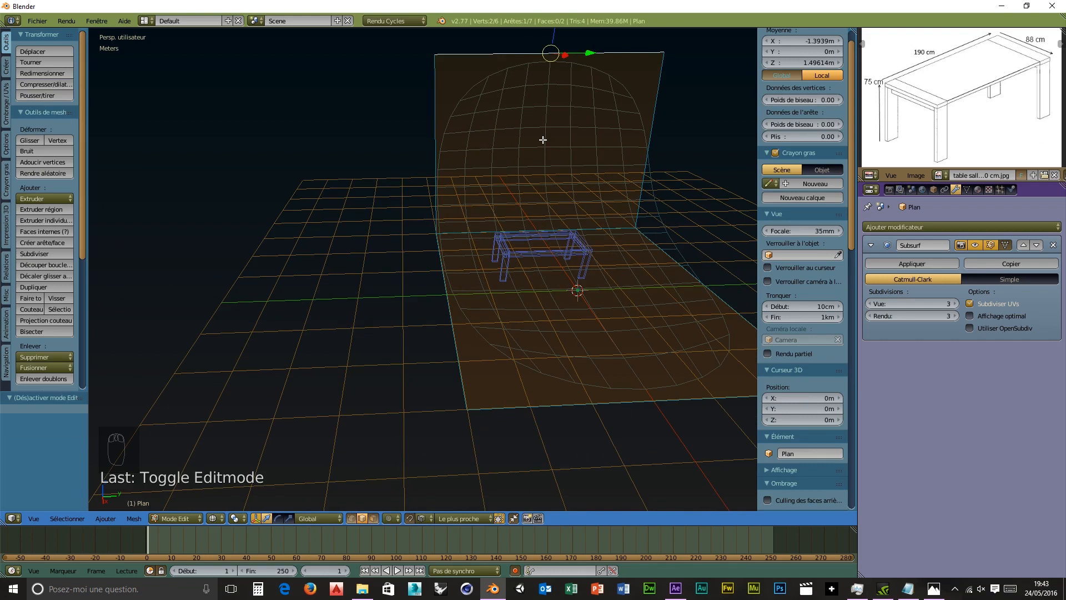
key(ctrl+r)
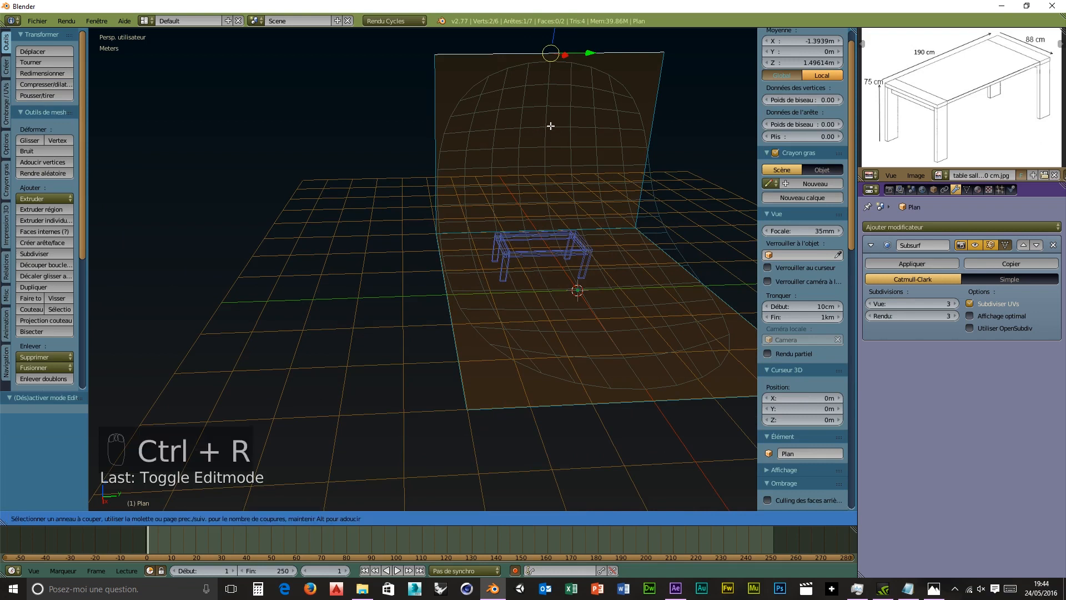
click(468, 169)
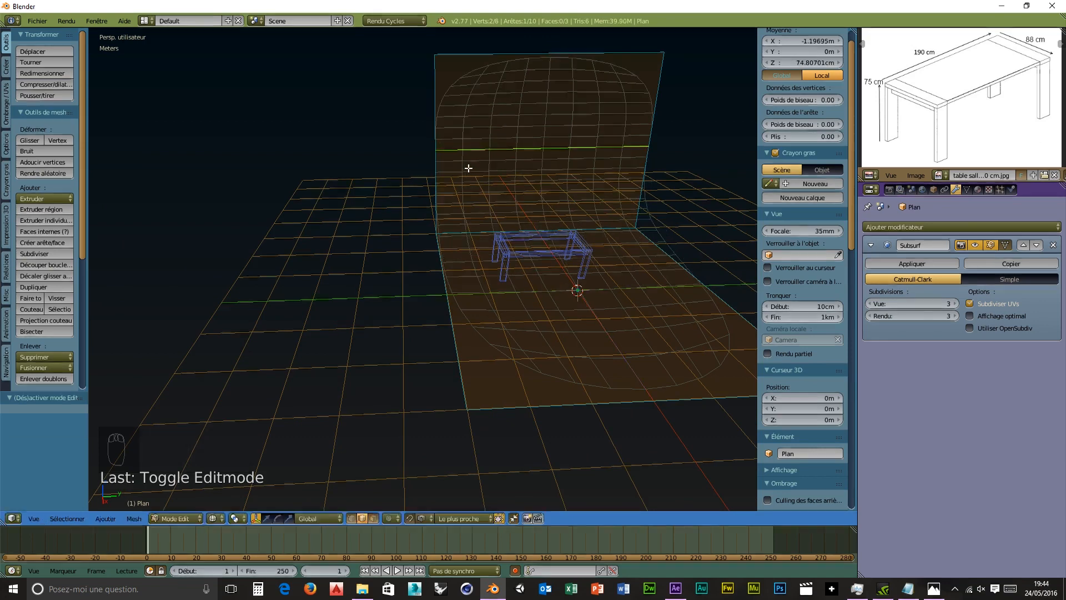
click(476, 81)
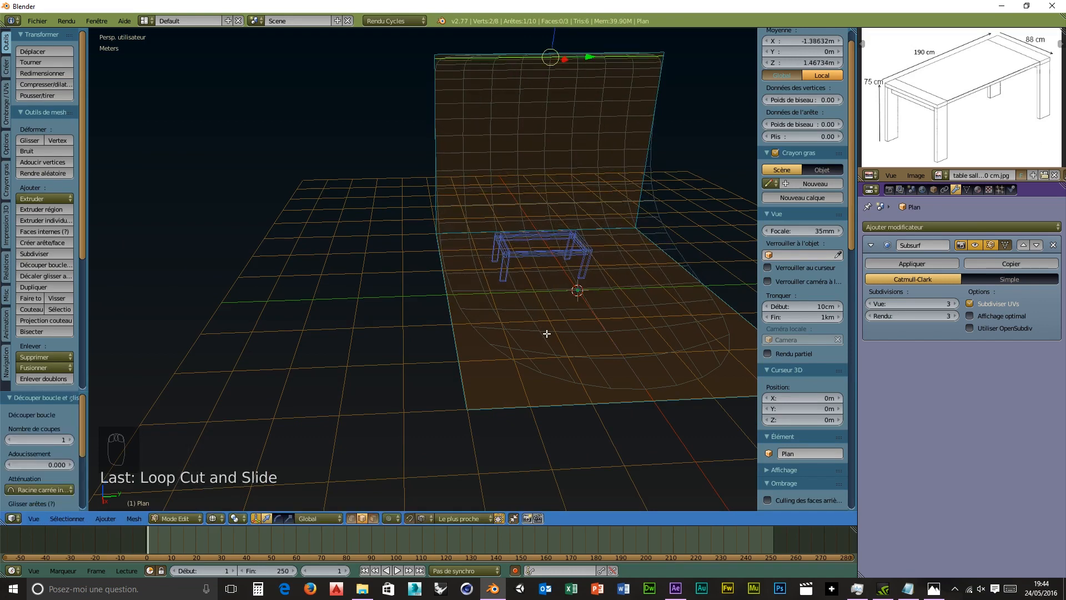
Step: Add a loop cut across the backdrop's floor, slide it close to the front edge and return to Object Mode
key(ctrl+r)
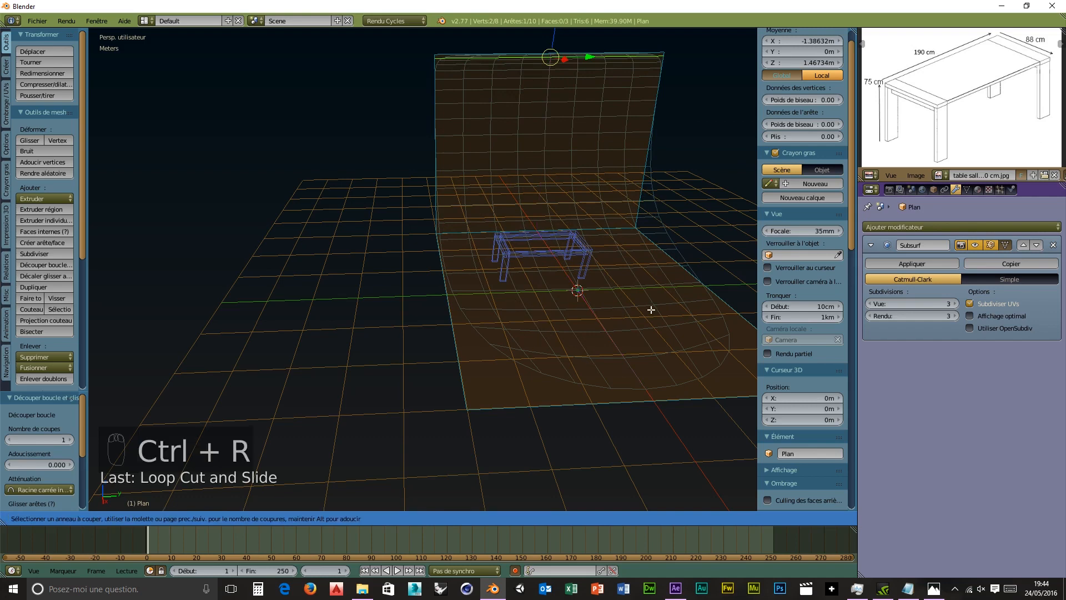
click(672, 278)
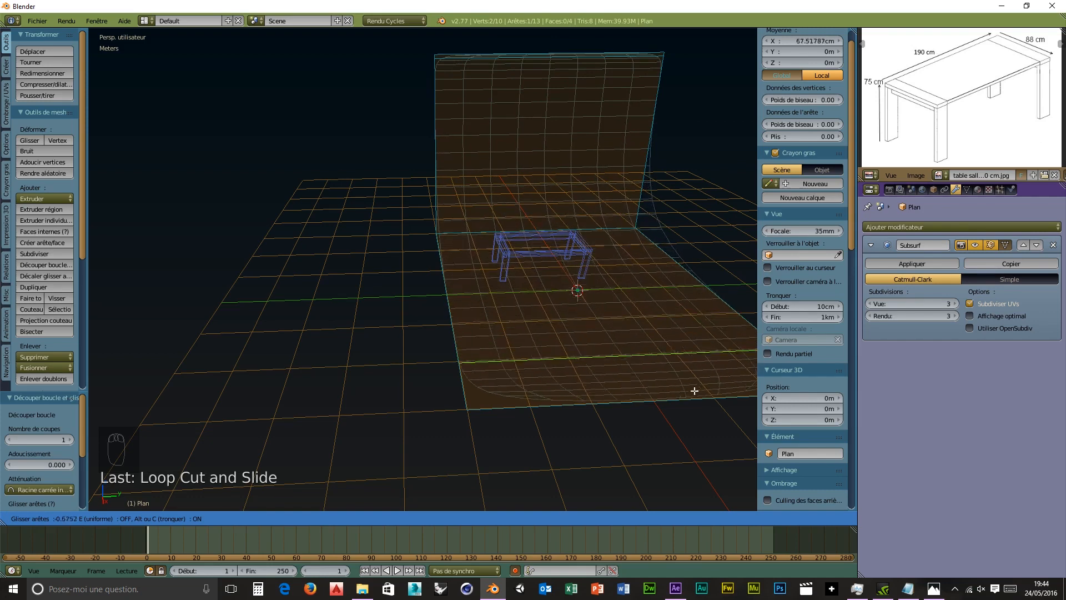
click(705, 431)
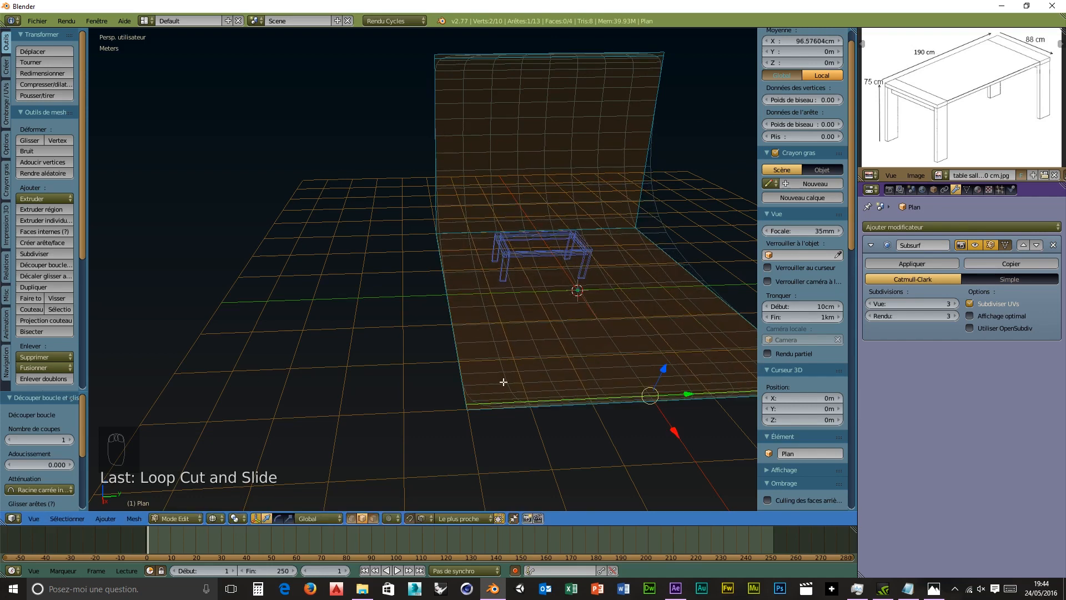
middle_drag(583, 424, 609, 451)
click(180, 518)
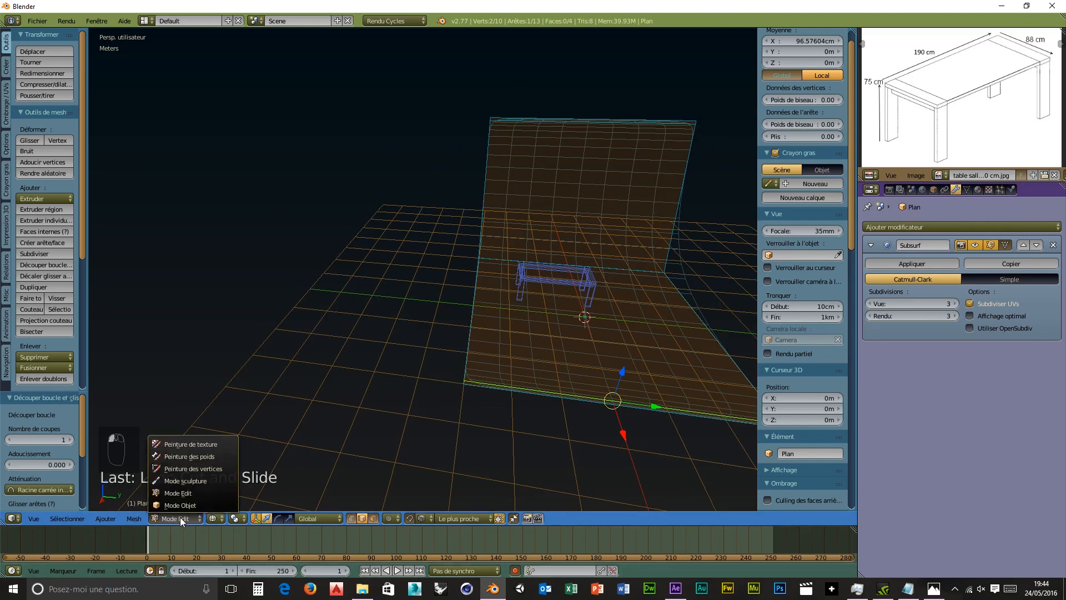
click(174, 505)
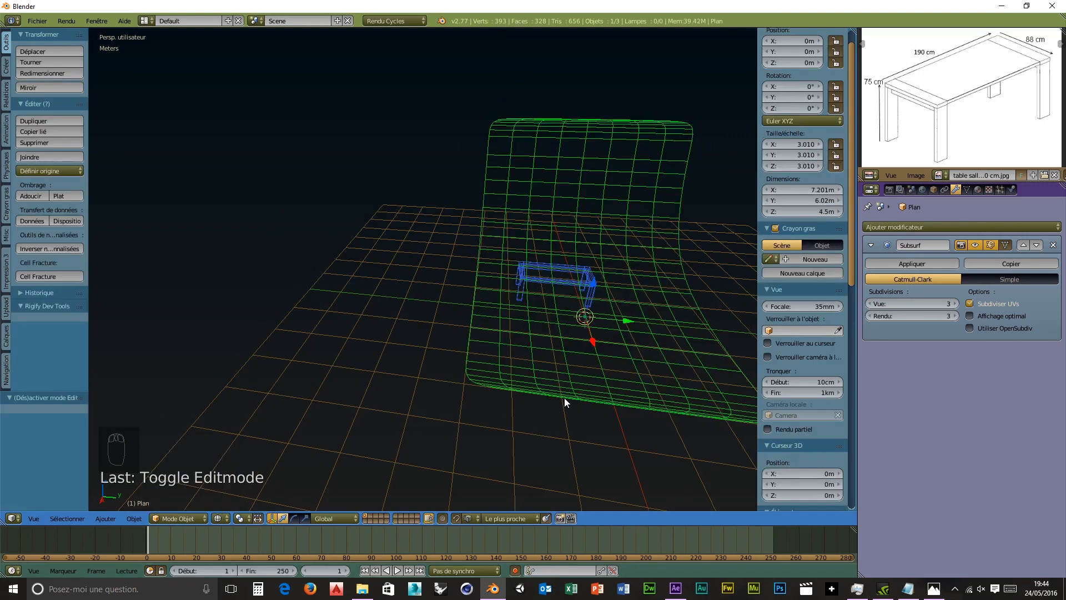
Step: Widen the backdrop by scaling it along the Y axis by about 1.98
key(s)
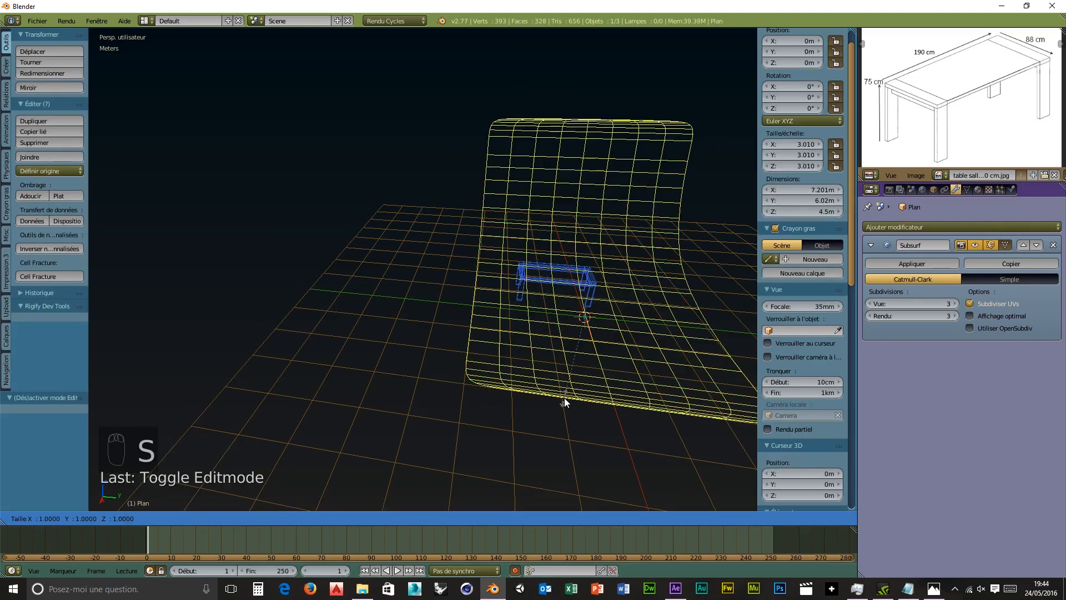
key(y)
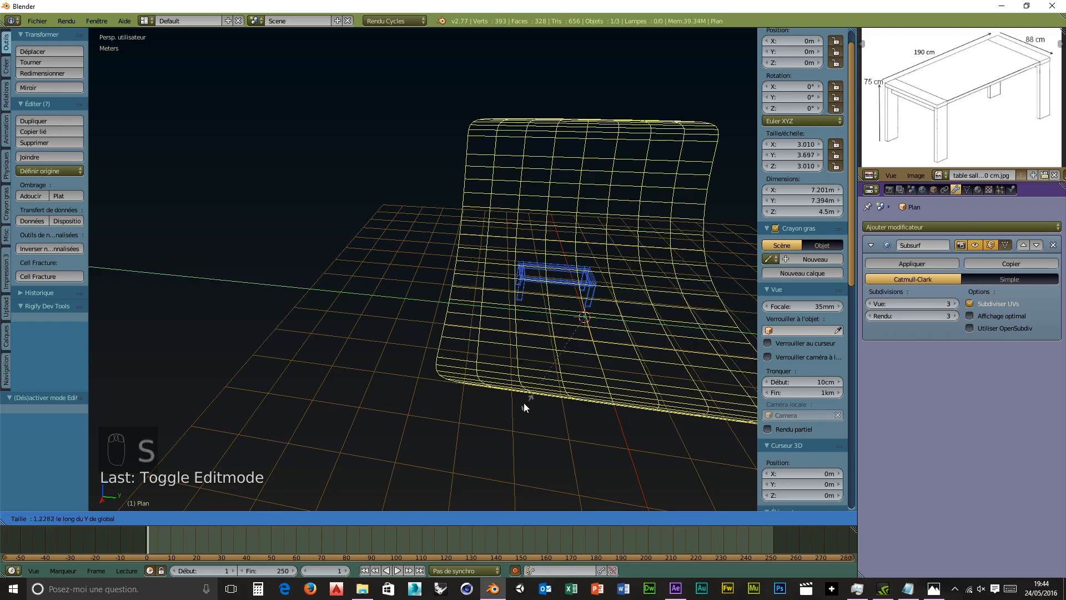
click(444, 405)
Step: Select the table, raise it about 1.18 m along Z and move it about 1.78 m forward along X
middle_drag(483, 409, 526, 375)
scroll(516, 410, up, 3)
scroll(532, 398, up, 5)
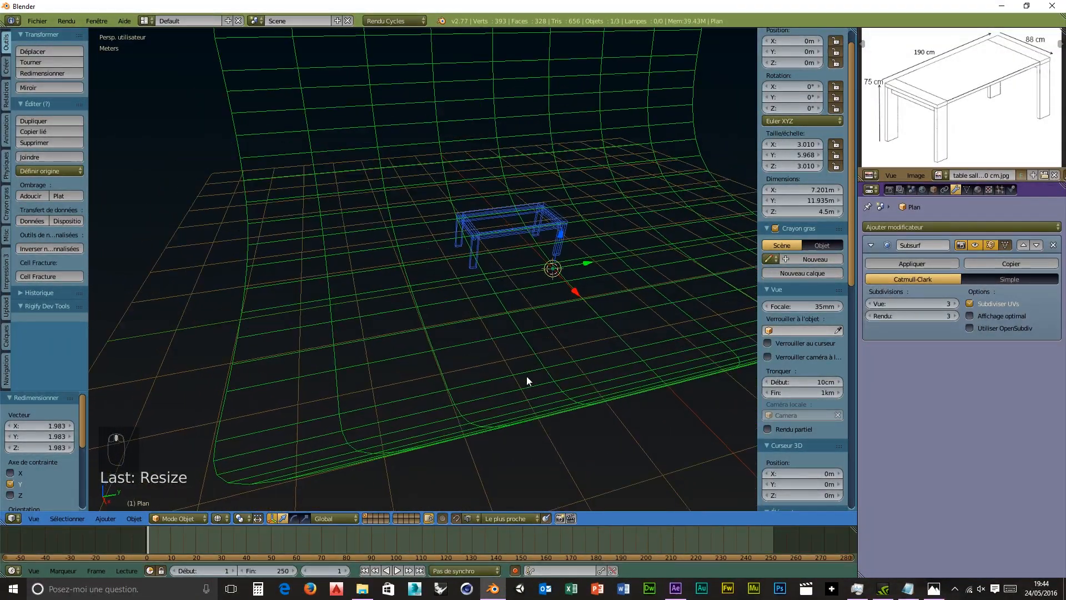
right_click(508, 231)
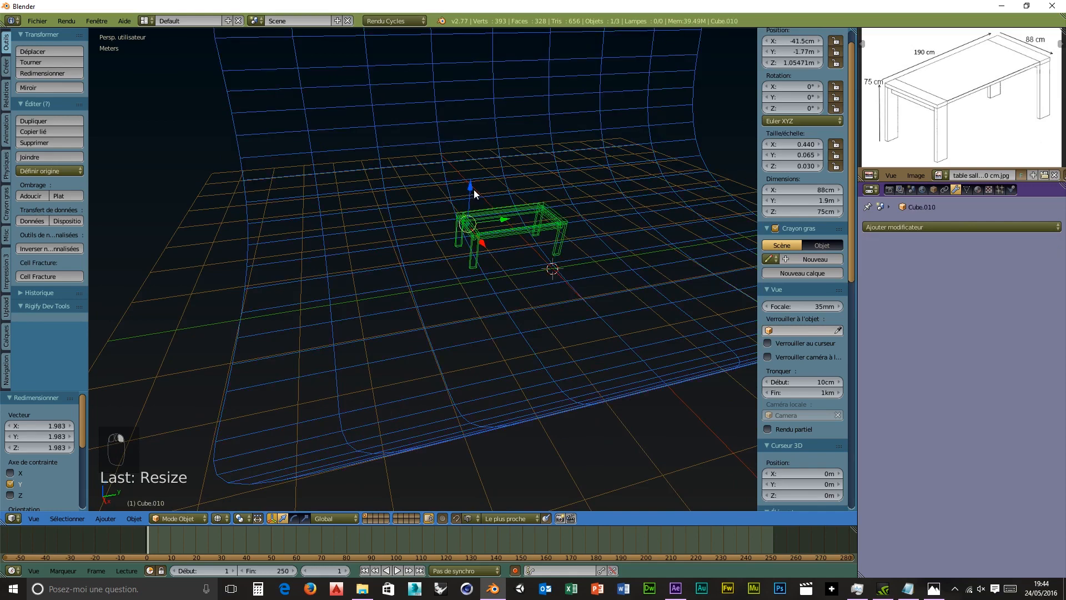
drag(474, 189, 467, 127)
middle_drag(612, 341, 205, 295)
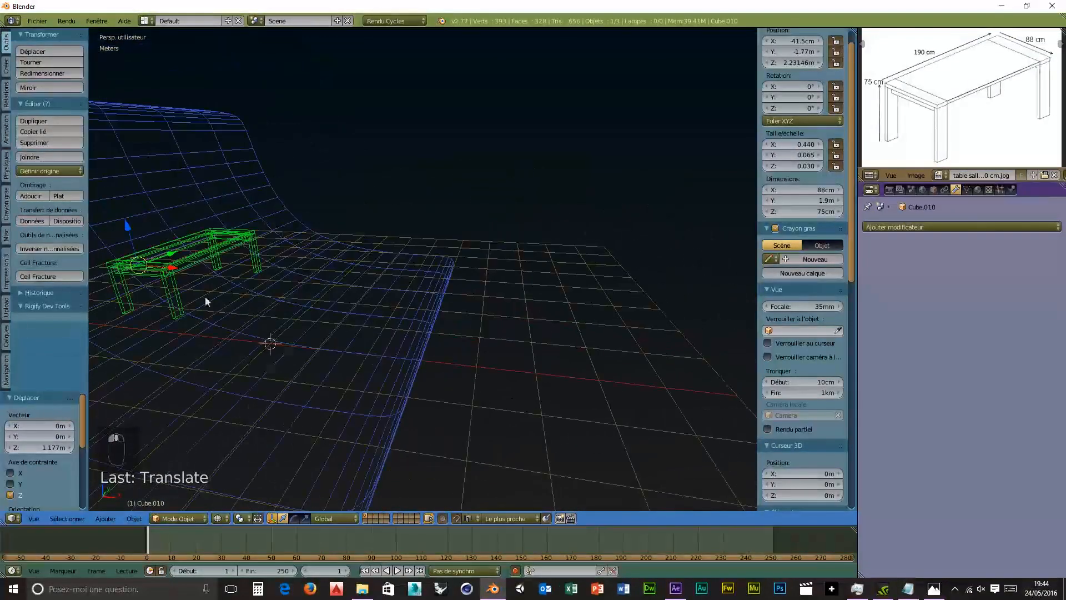
drag(165, 268, 286, 287)
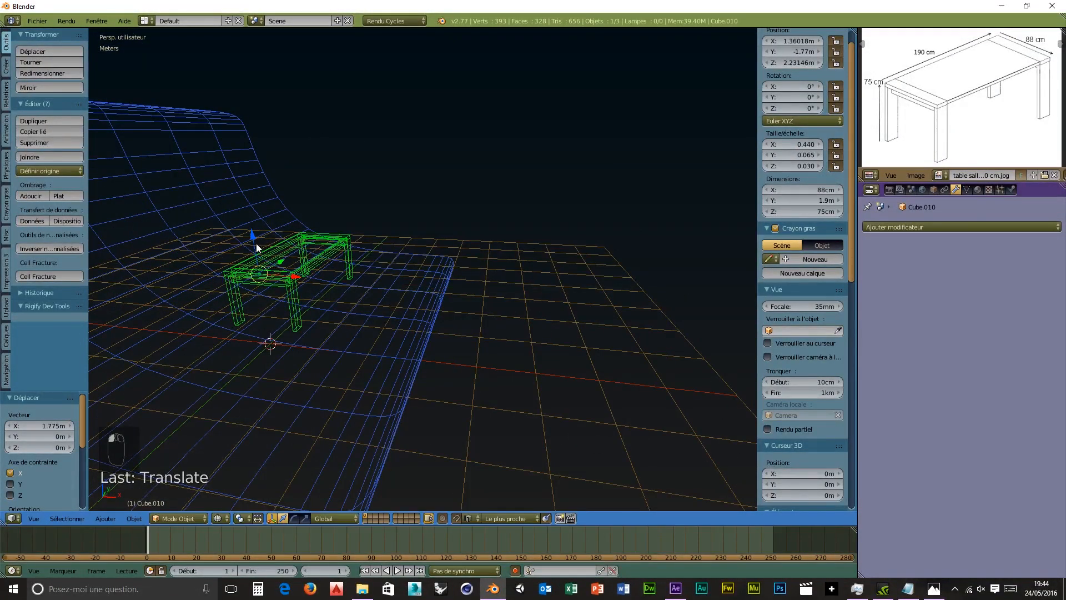
Step: Lower the table about 85 cm along Z toward the backdrop's floor and switch to the front orthographic view
drag(256, 243, 257, 297)
middle_drag(514, 427, 490, 396)
key(KP_1)
key(KP_5)
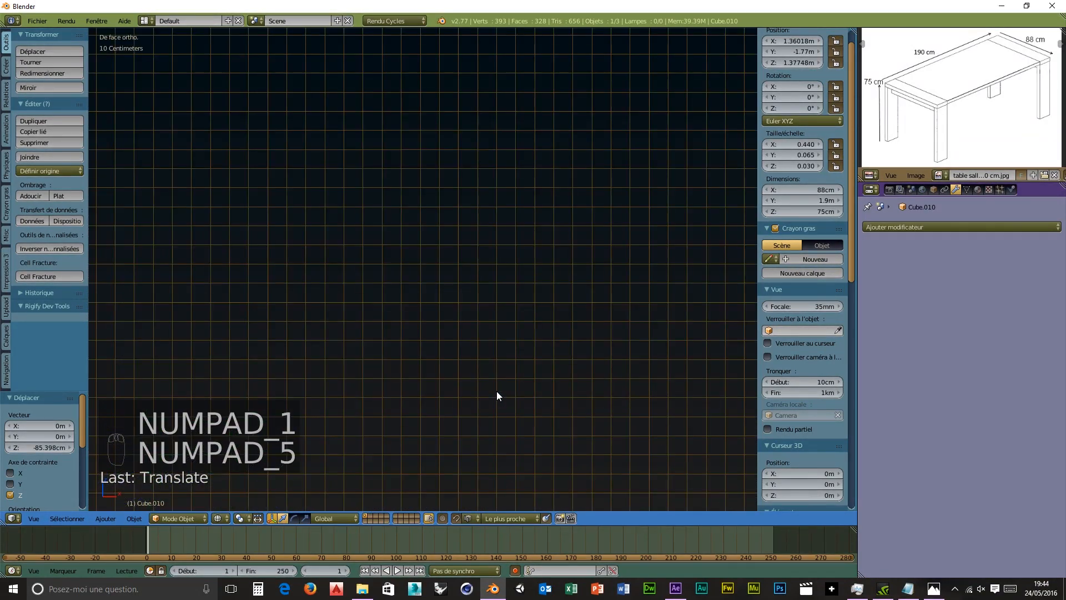
Step: Lower the table about 58 cm and a further 5.4 cm to rest on the backdrop's floor, moving it about 56 cm forward along X
middle_drag(492, 376, 381, 381)
mouse_move(335, 302)
mouse_down()
mouse_move(342, 295)
mouse_move(341, 304)
mouse_up()
key(KP_1)
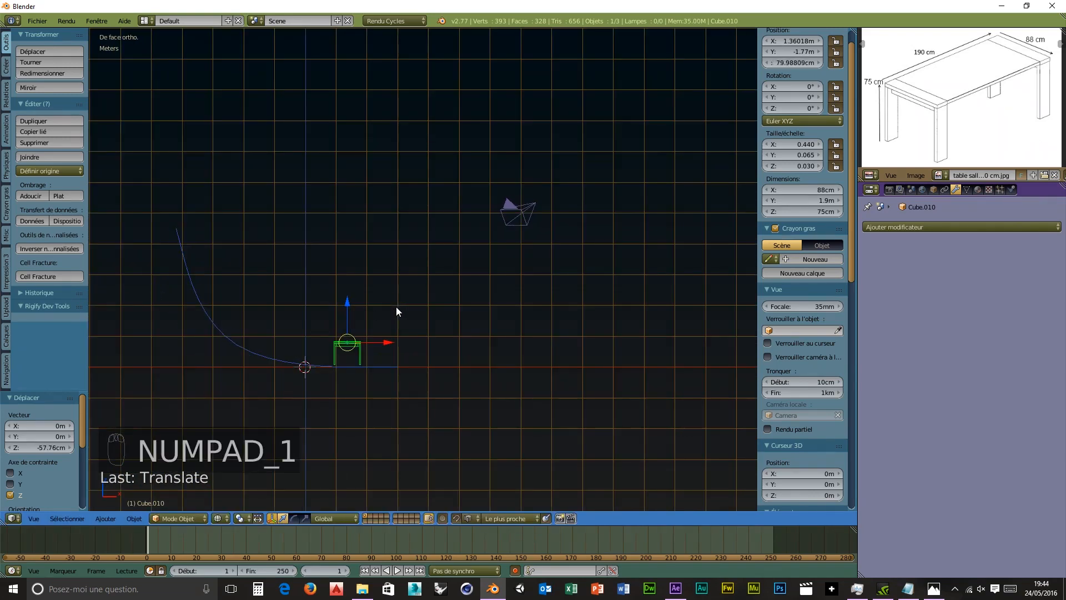
drag(387, 341, 404, 341)
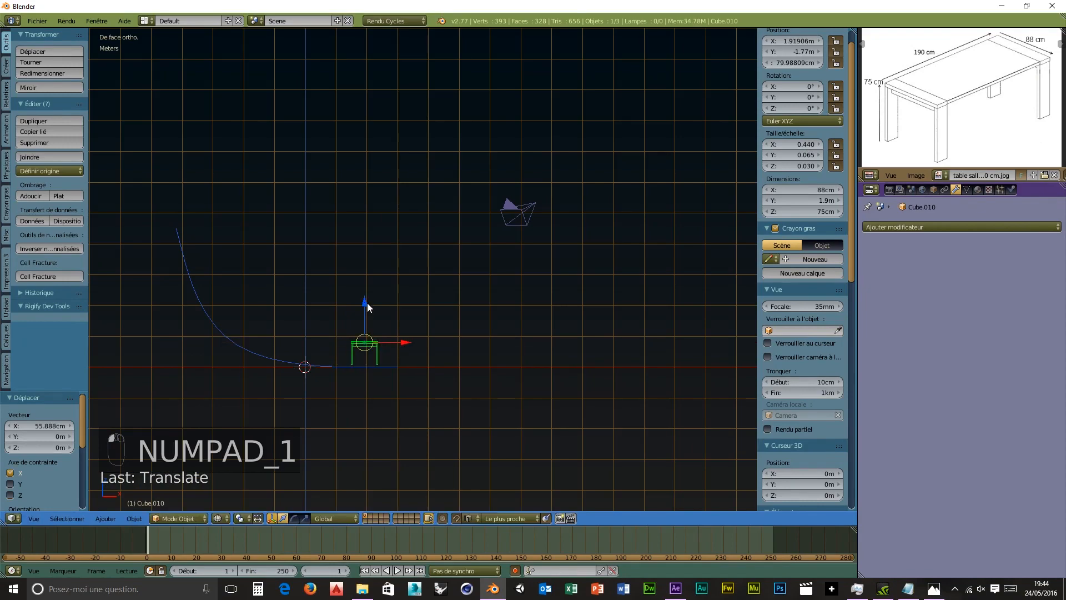
drag(367, 304, 364, 299)
middle_drag(365, 299, 335, 438)
scroll(578, 400, up, 6)
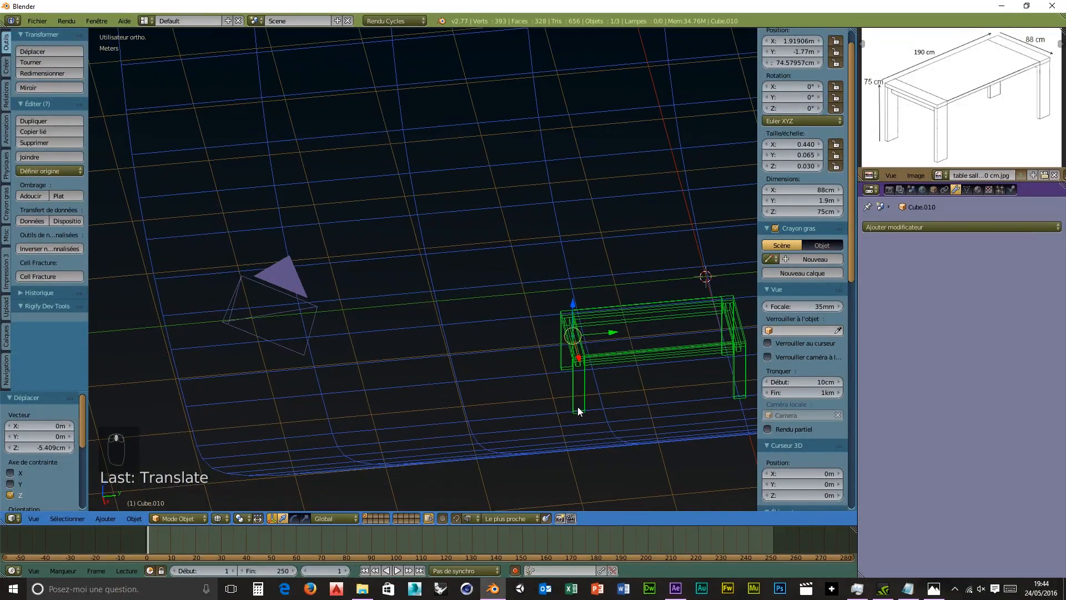
shift+middle_drag(645, 435, 409, 378)
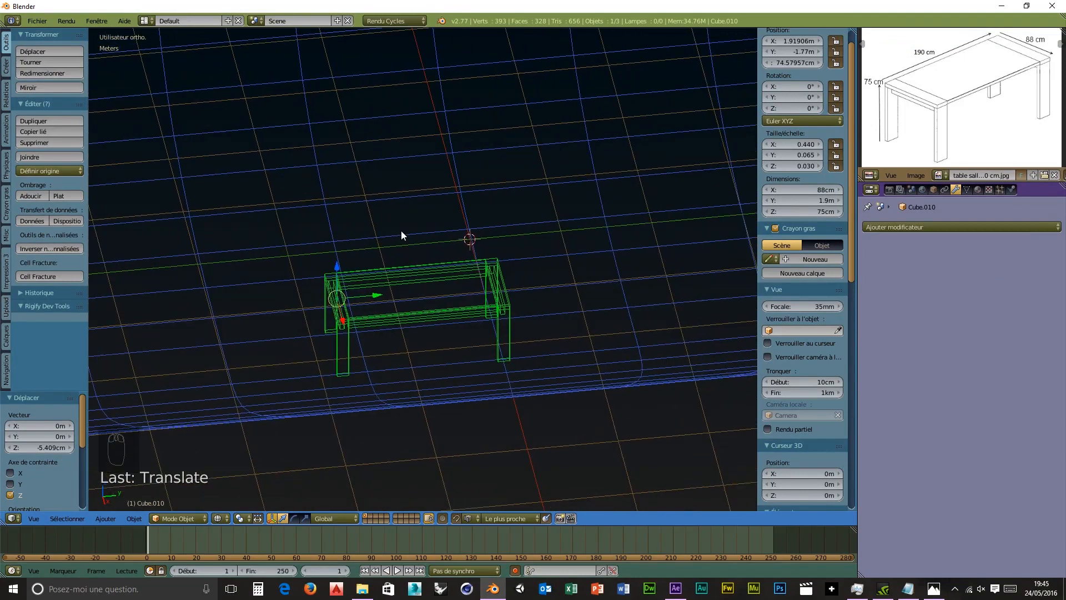
Step: Add an area lamp, raise it about 1.51 m along Z and move it about 2.13 m forward along X
key(shift+a)
mouse_move(402, 235)
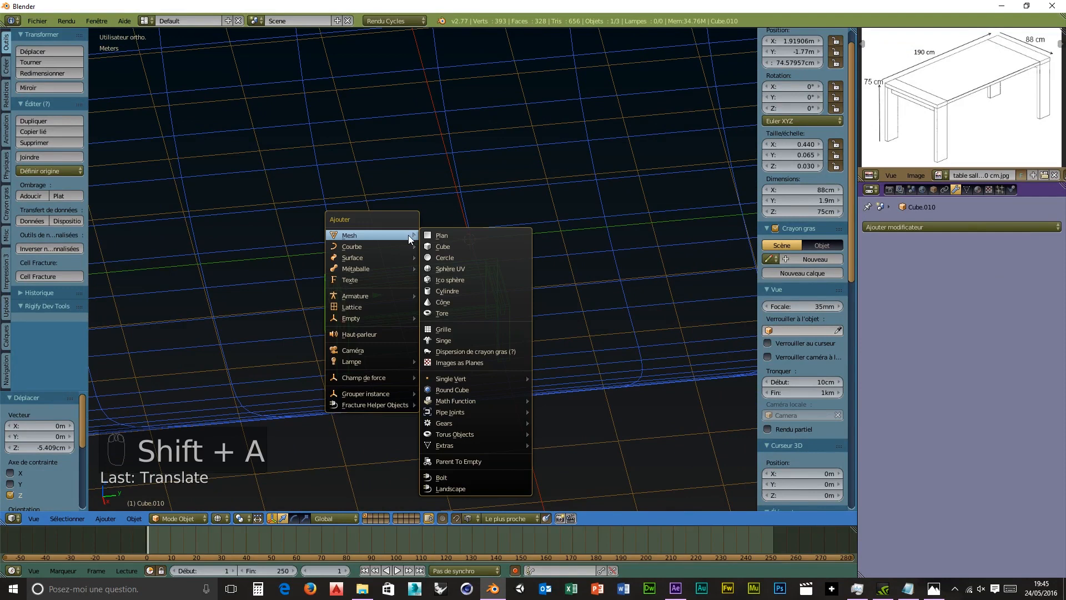
mouse_move(361, 362)
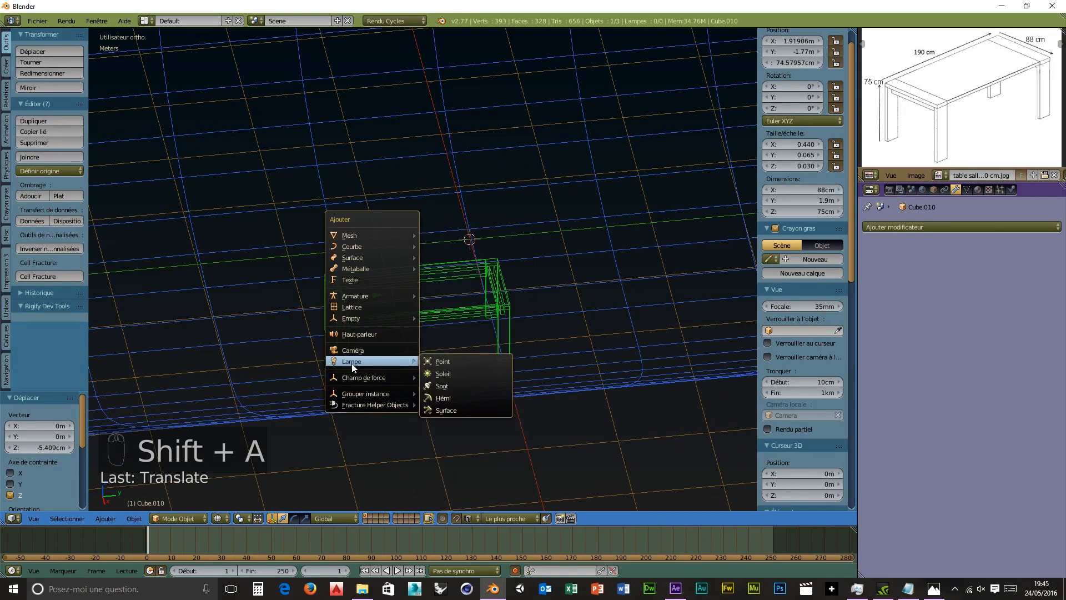
click(457, 411)
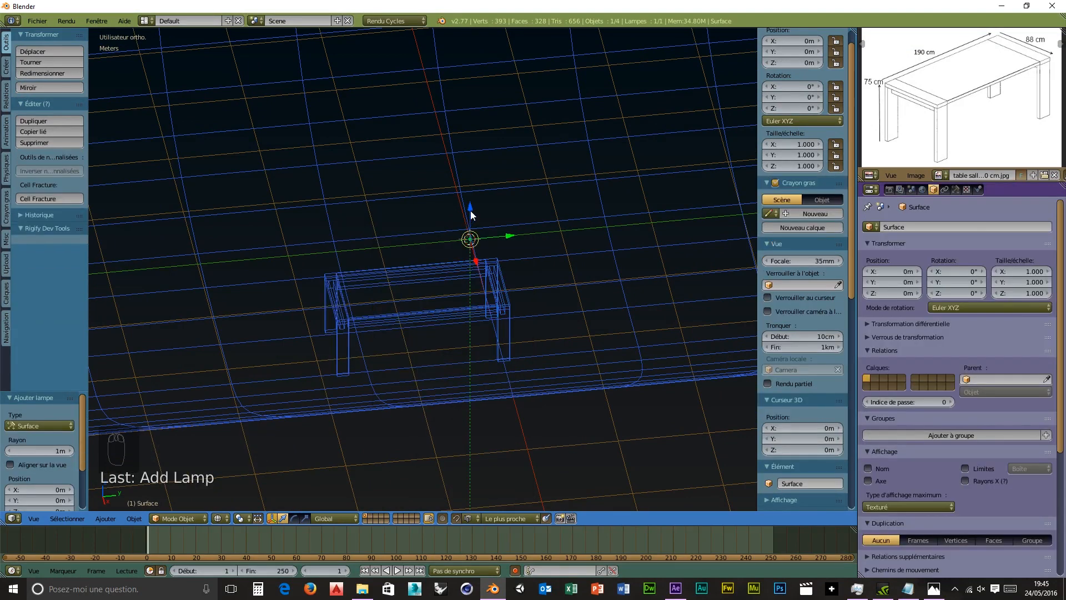
key(g)
key(z)
click(469, 103)
key(g)
key(x)
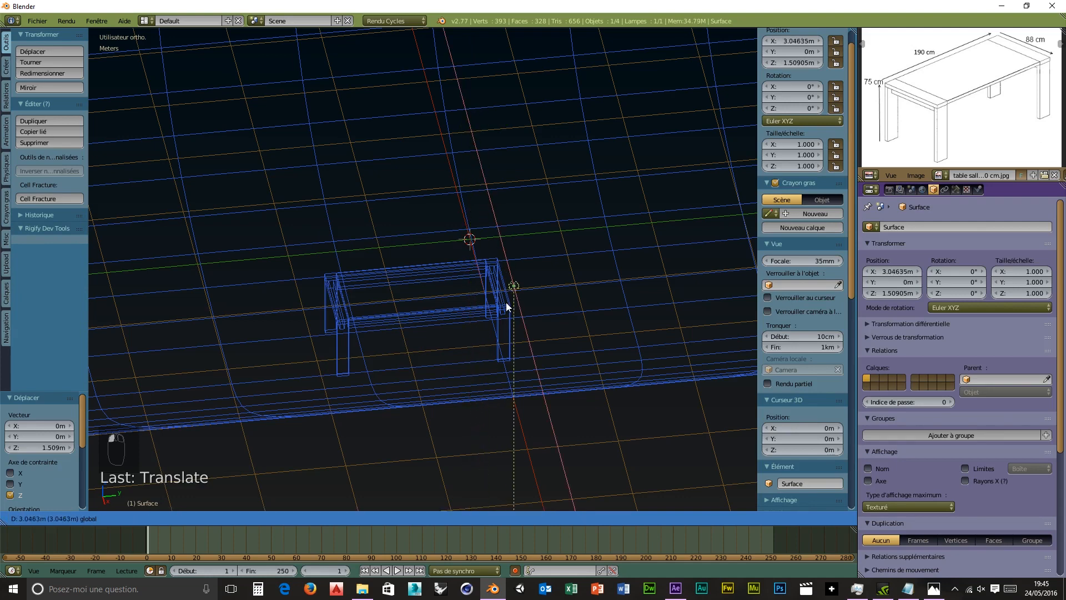
click(594, 270)
Step: Scale the area lamp up by about 6.96 and position it above the table at about Y -1.01 m and Z 2.12 m
key(s)
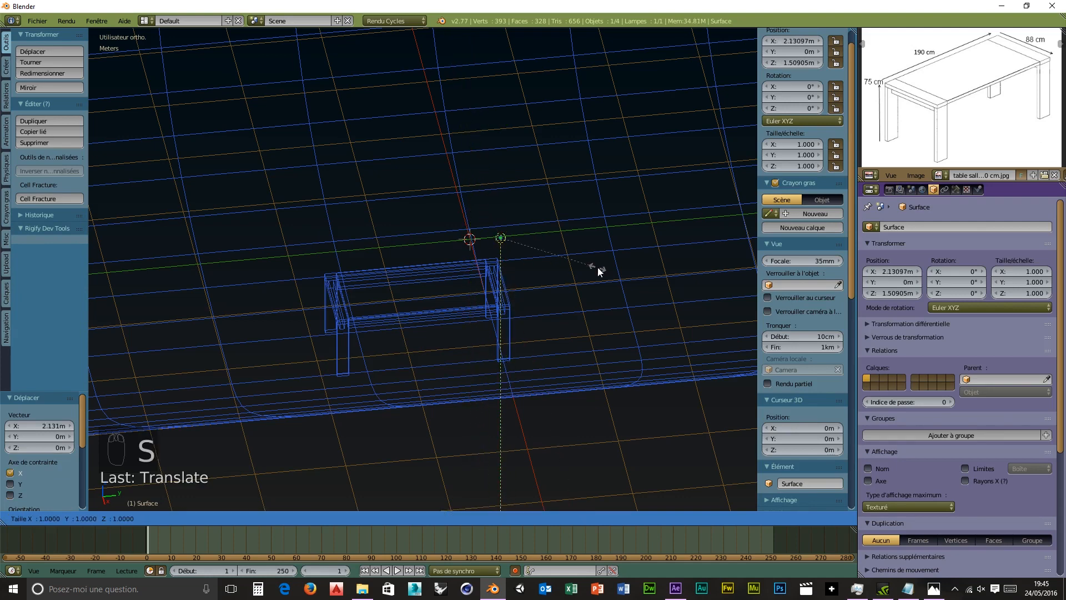
click(508, 375)
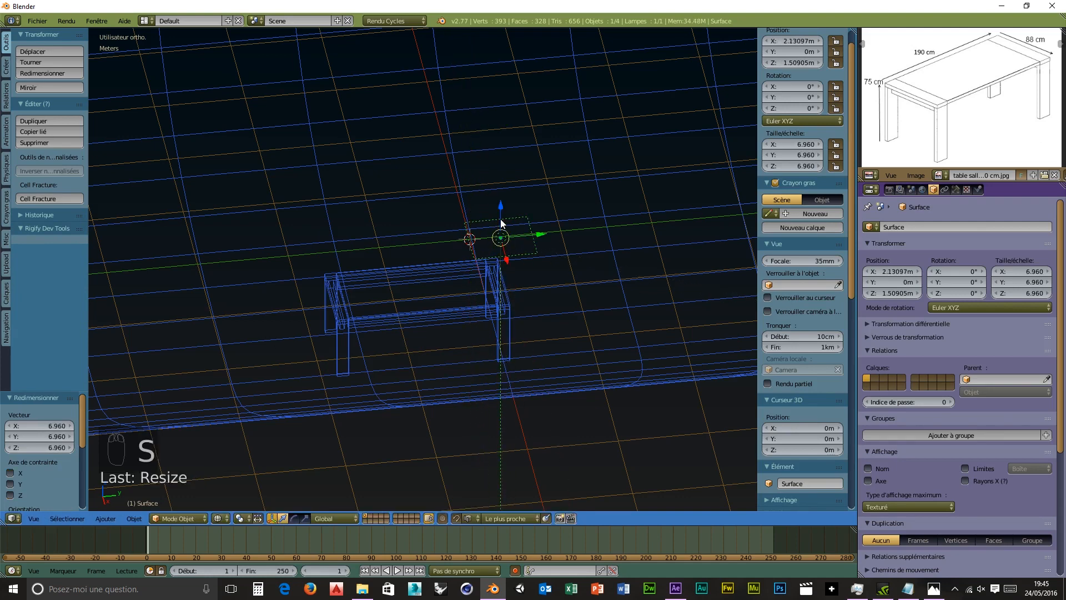
drag(501, 218, 448, 195)
scroll(474, 348, down, 3)
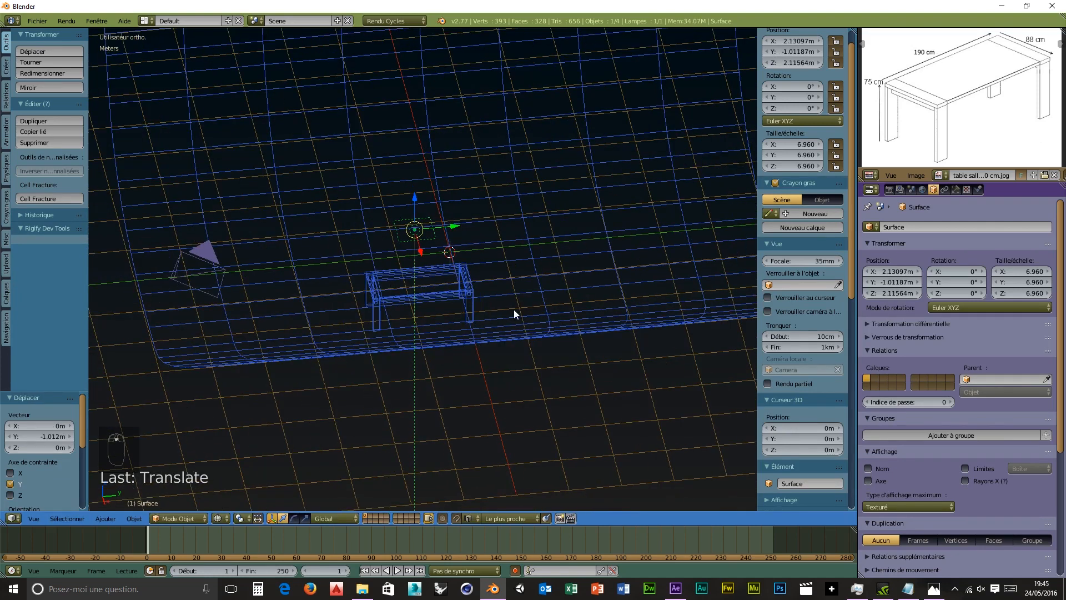
Step: Duplicate the area lamp and place the copy about 2.06 m away along the Y axis
middle_drag(386, 400, 342, 348)
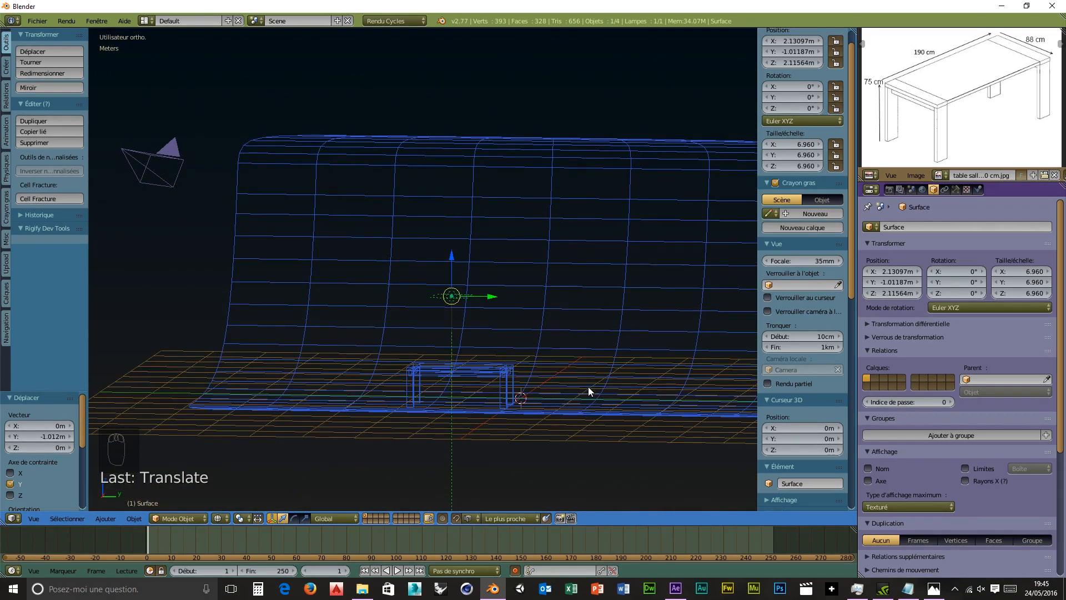
middle_drag(589, 387, 599, 455)
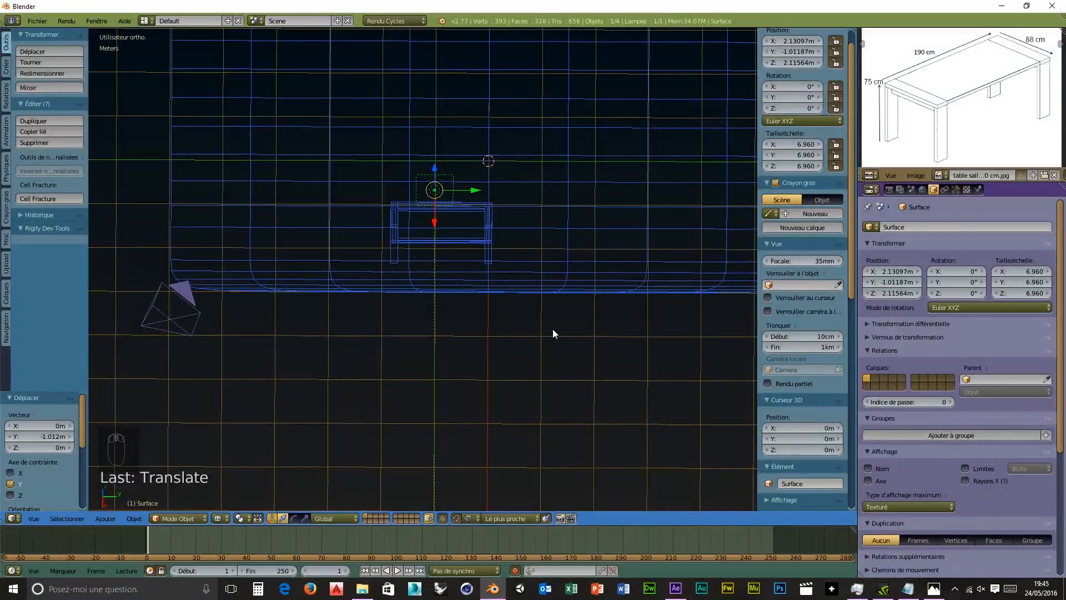
key(shift+d)
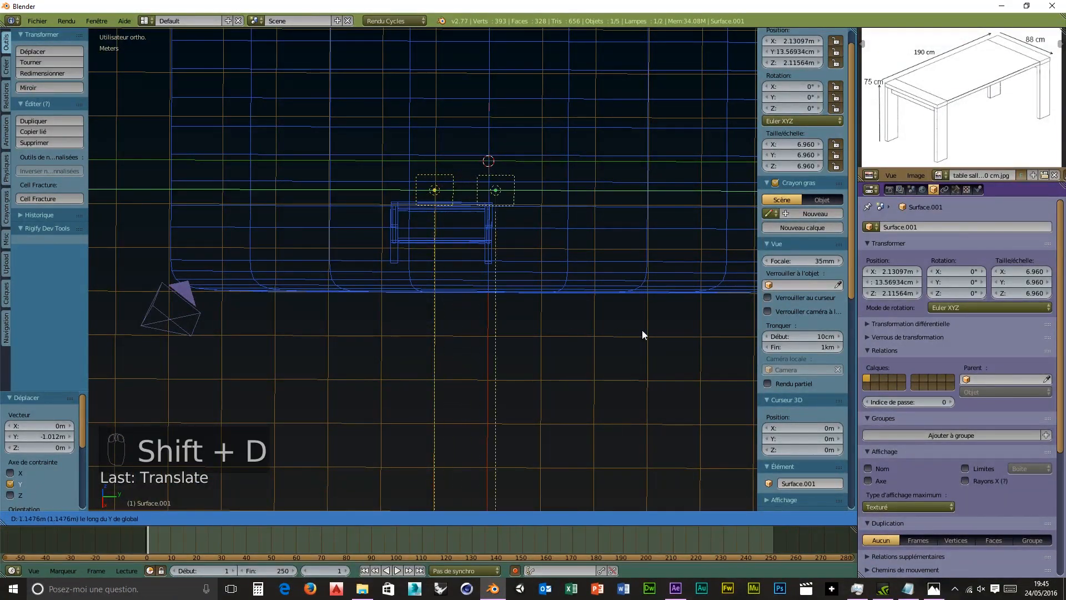
click(662, 328)
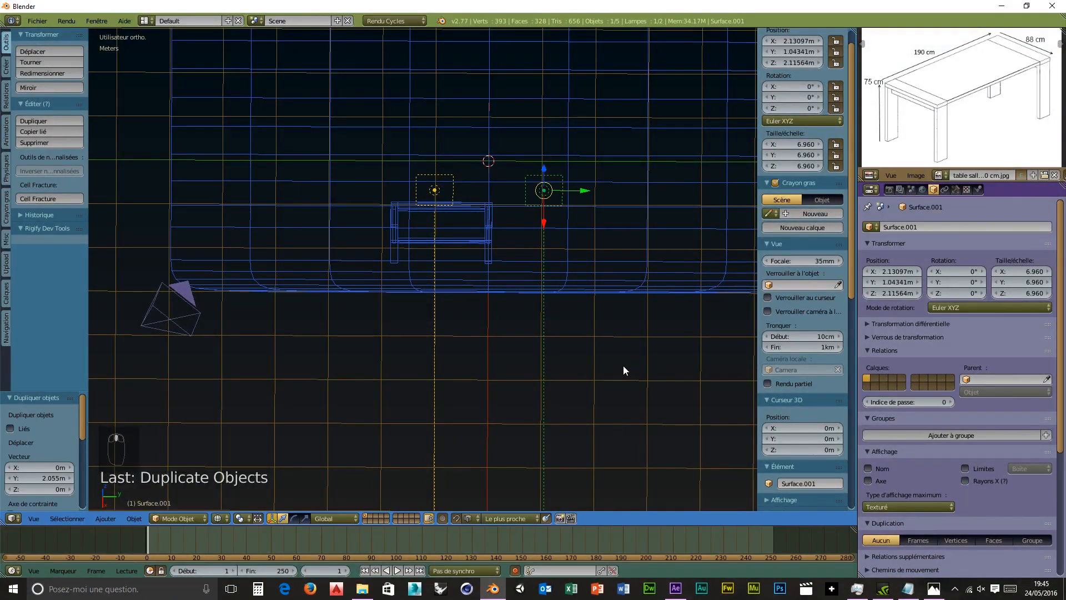
Step: Rotate the duplicated lamp 45° around the Y axis and 45° around the Z axis
middle_drag(623, 365, 635, 322)
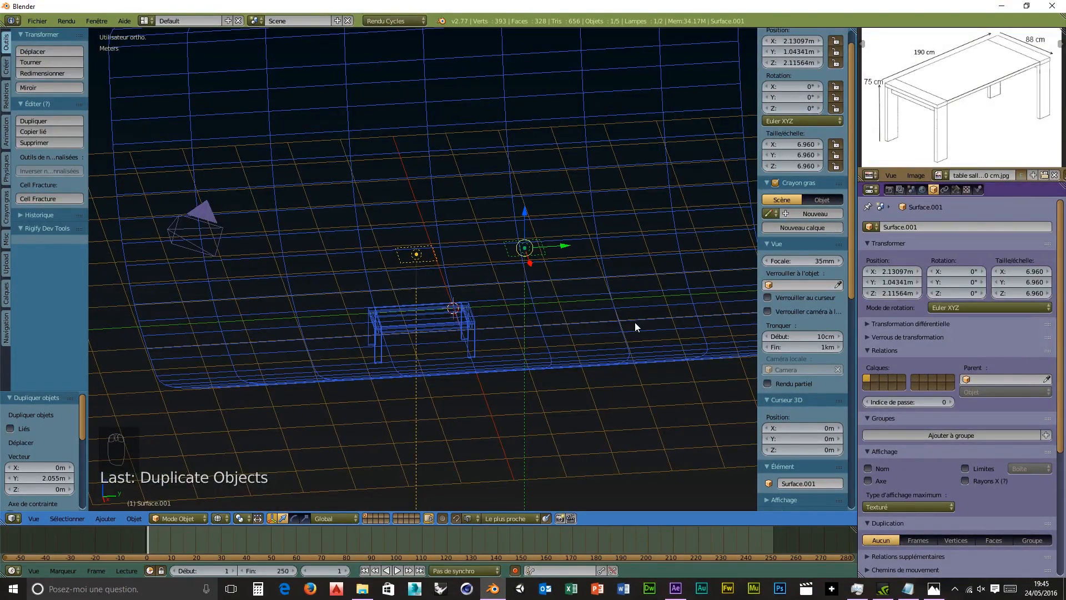
text(ry)
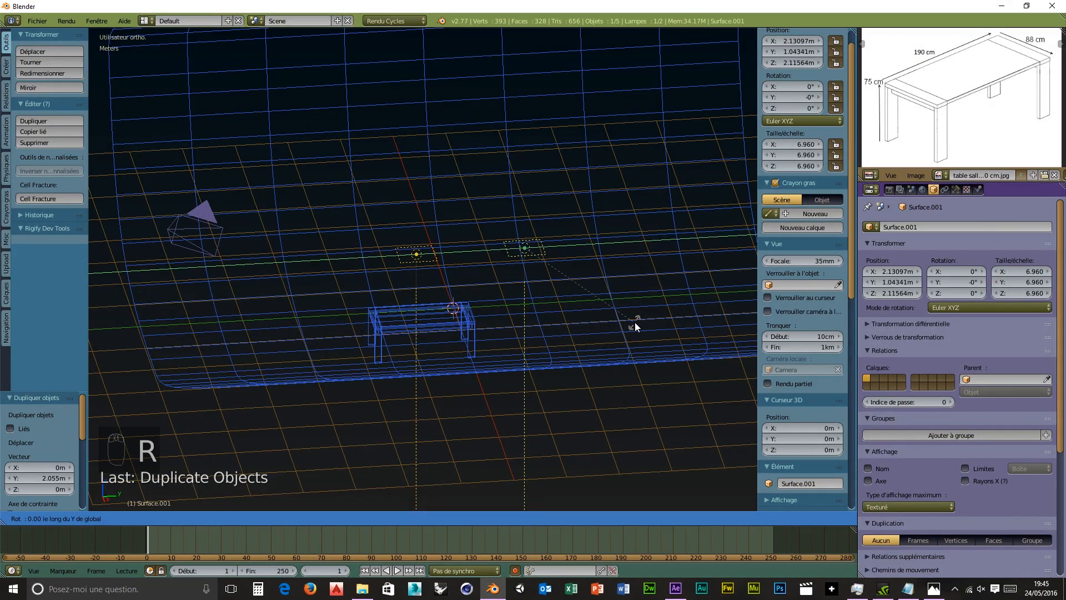
text(45)
key(Return)
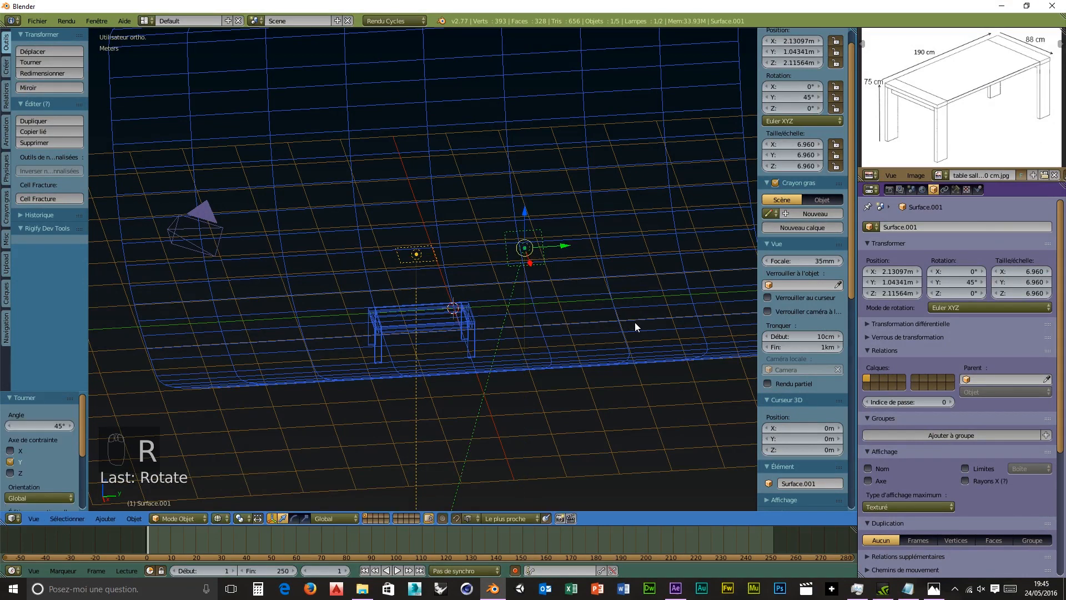
key(r)
key(z)
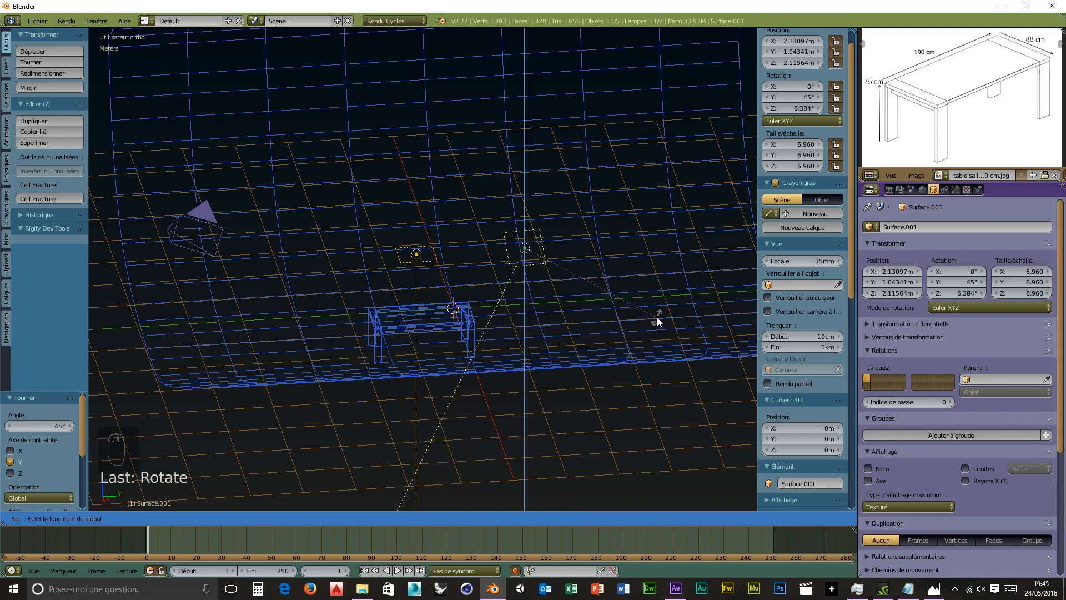
text(45)
key(Return)
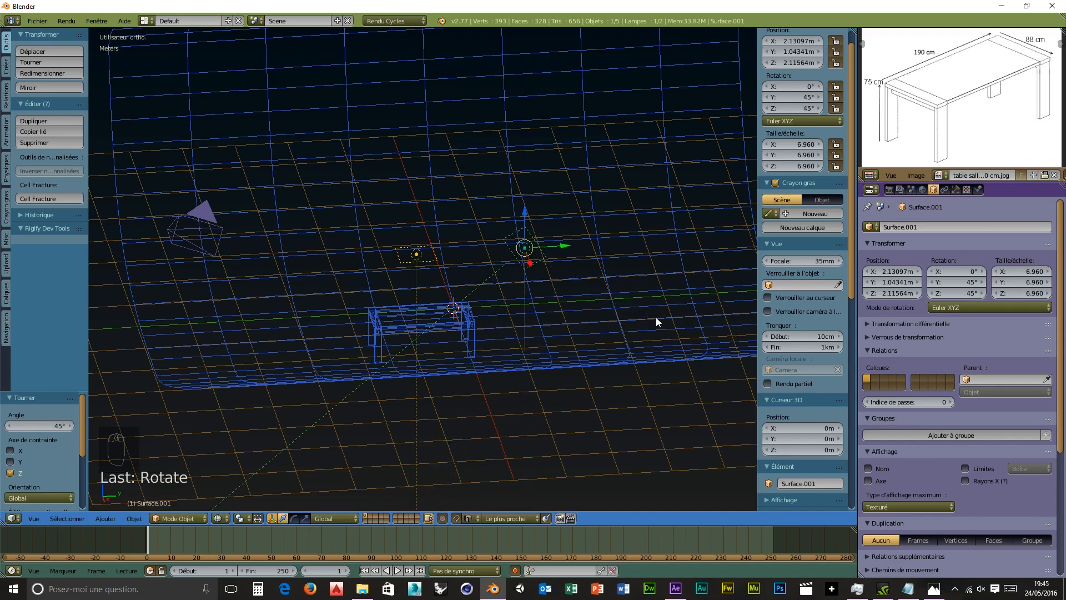
Step: Lower the duplicated lamp about 93 cm, tilt it around the global X axis toward the table and move it about 87 cm forward along X
drag(525, 222, 571, 291)
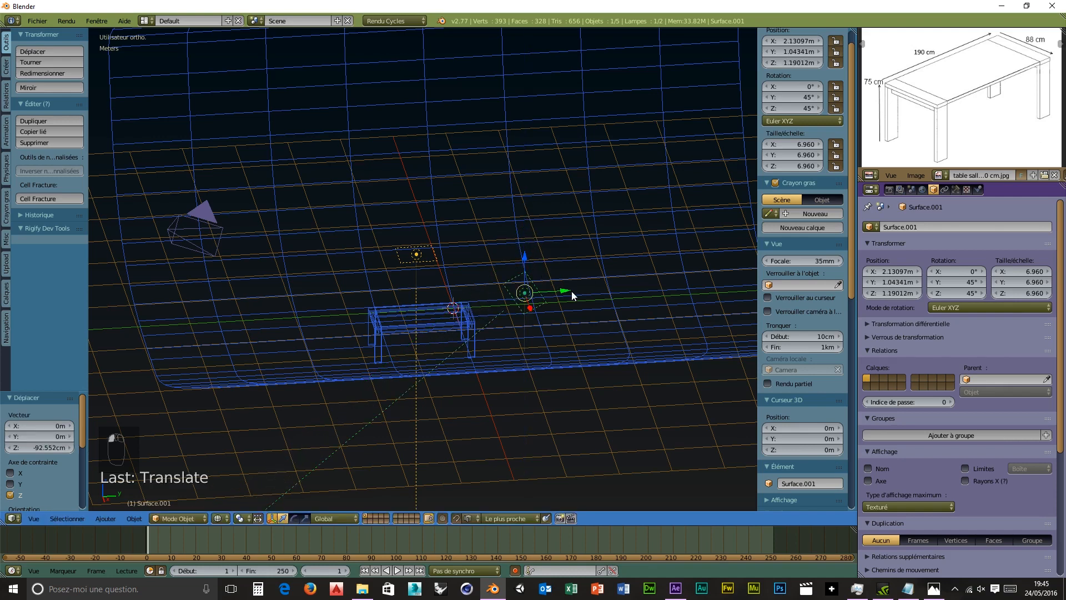
key(r)
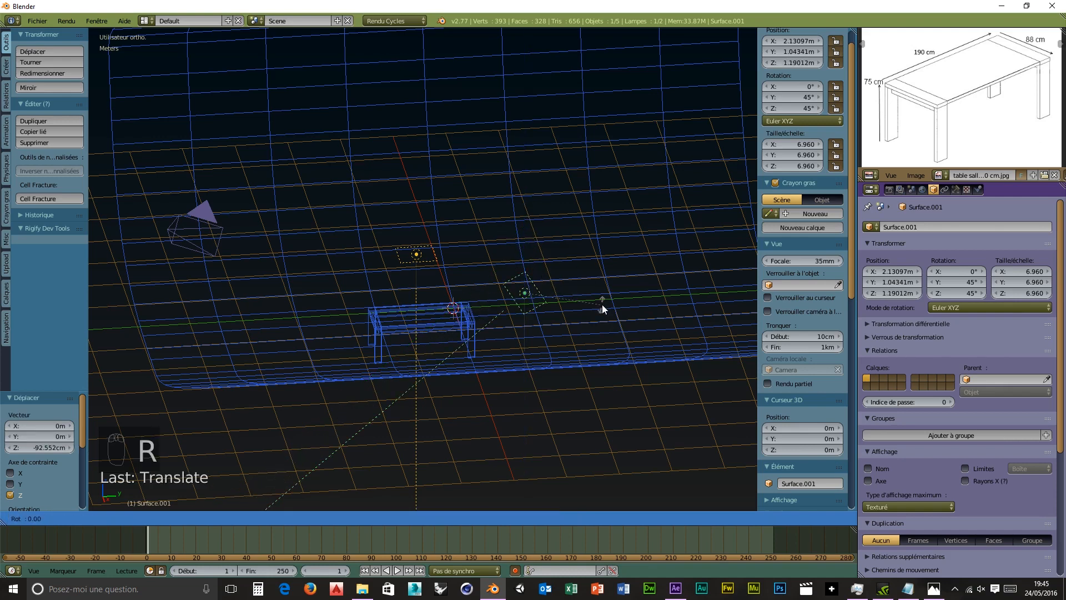
key(x)
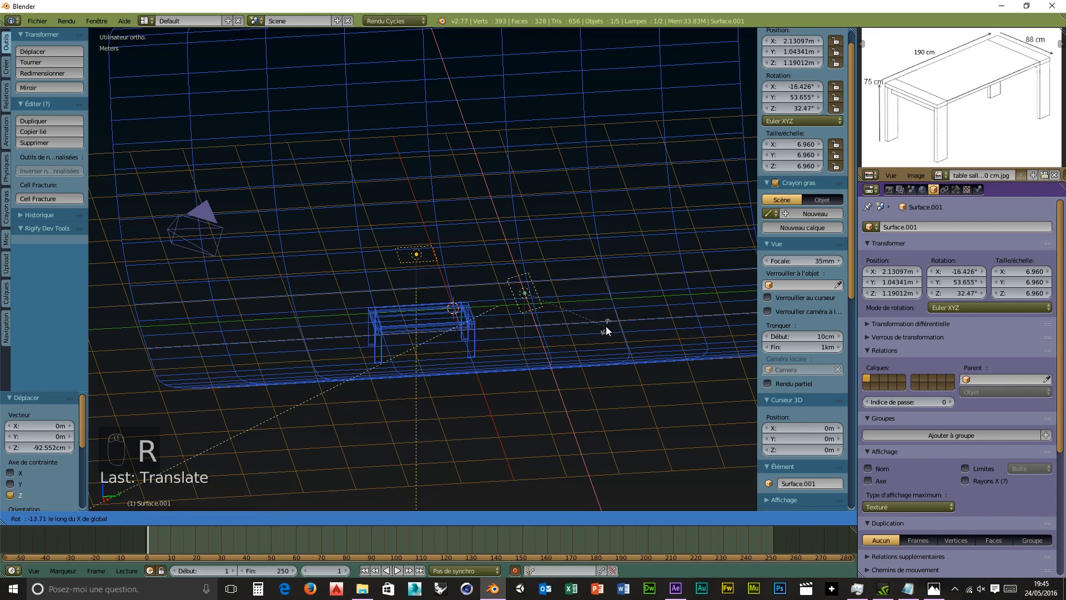
click(608, 351)
middle_drag(414, 382, 511, 236)
drag(526, 192, 524, 240)
Step: Duplicate the side lamp about 4.09 m along negative Y to the table's other side and rotate it about -112° around Z
middle_drag(443, 319, 491, 298)
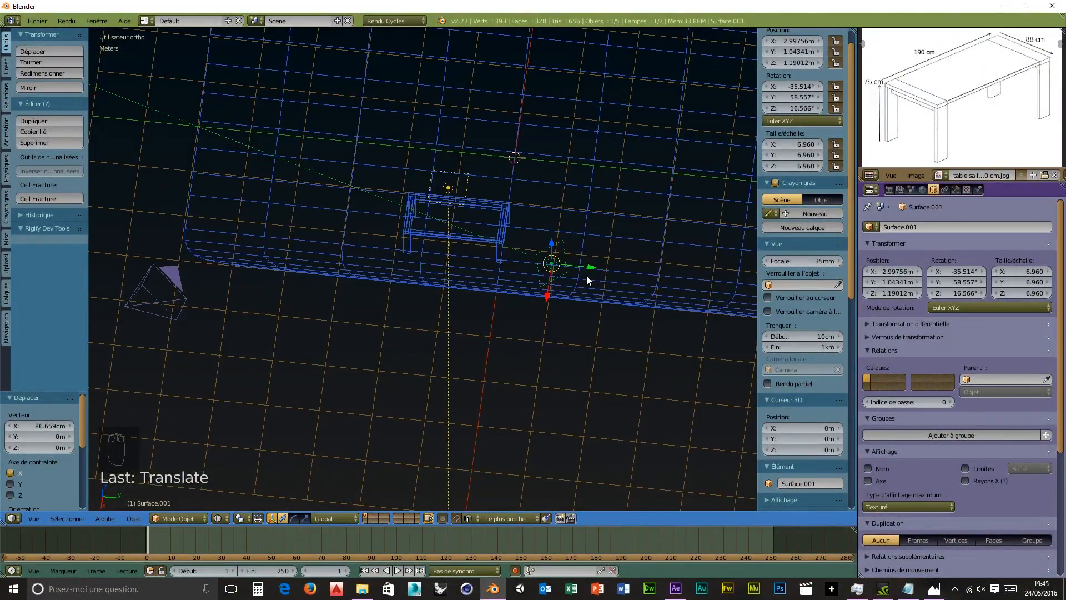
key(shift+d)
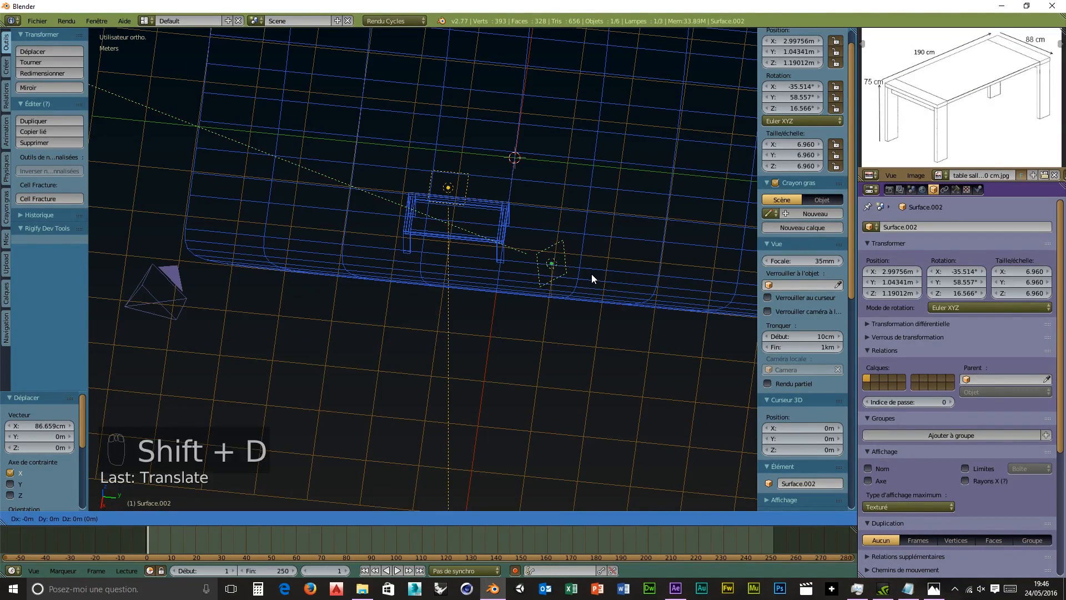
key(y)
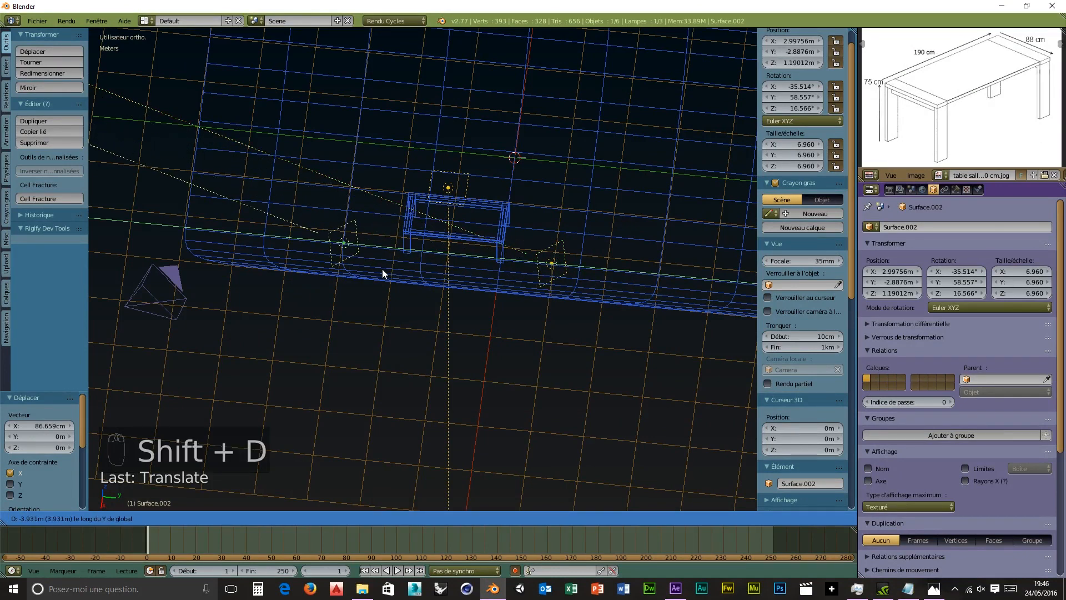
click(374, 276)
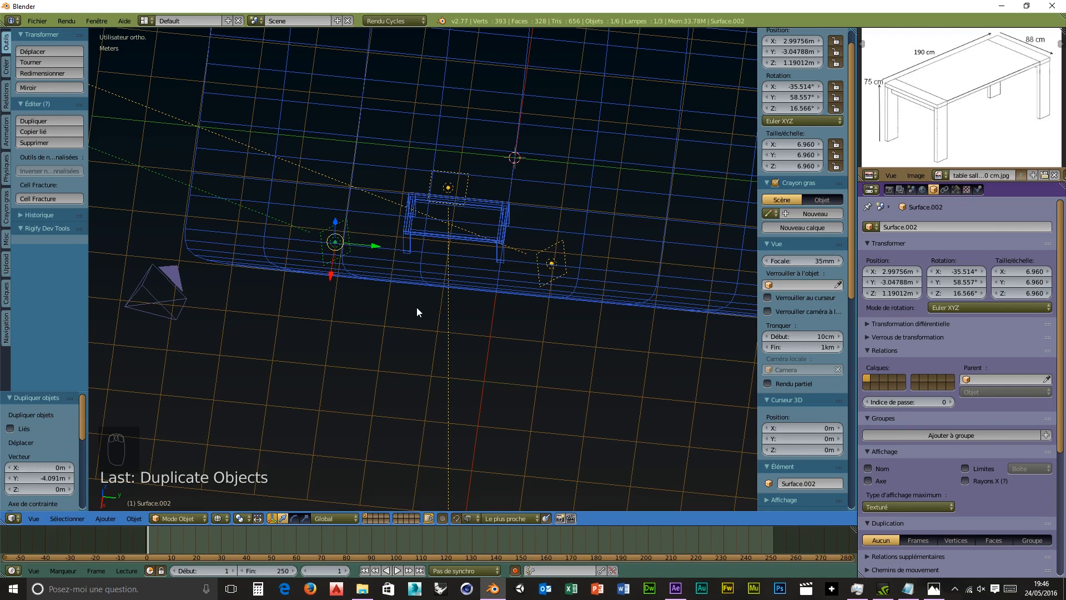
key(r)
key(z)
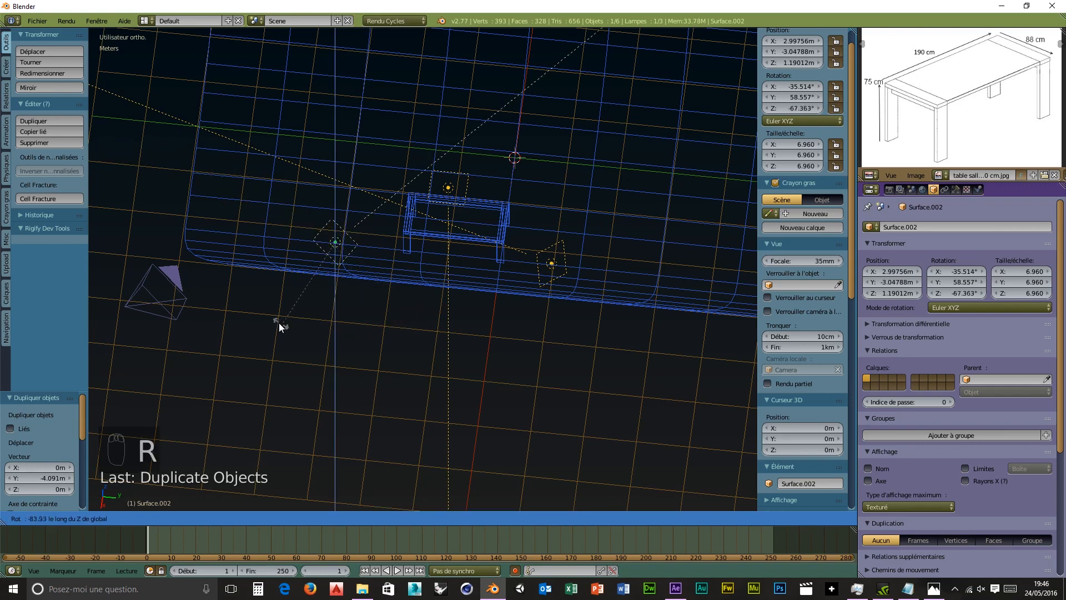
click(238, 295)
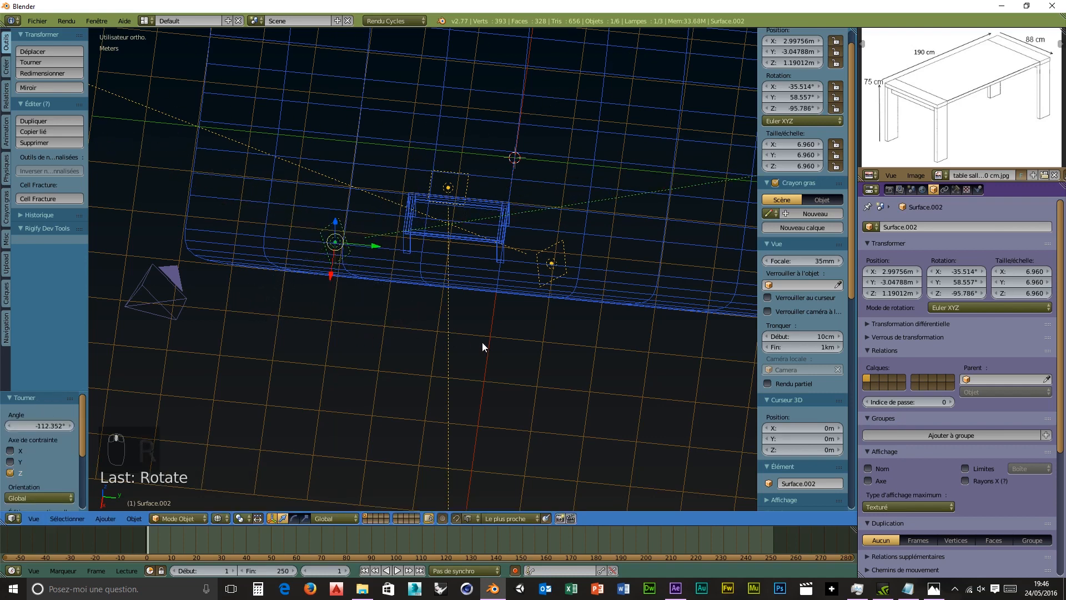
Step: Select the camera, lock the camera to the view and look through it
middle_drag(482, 342, 478, 285)
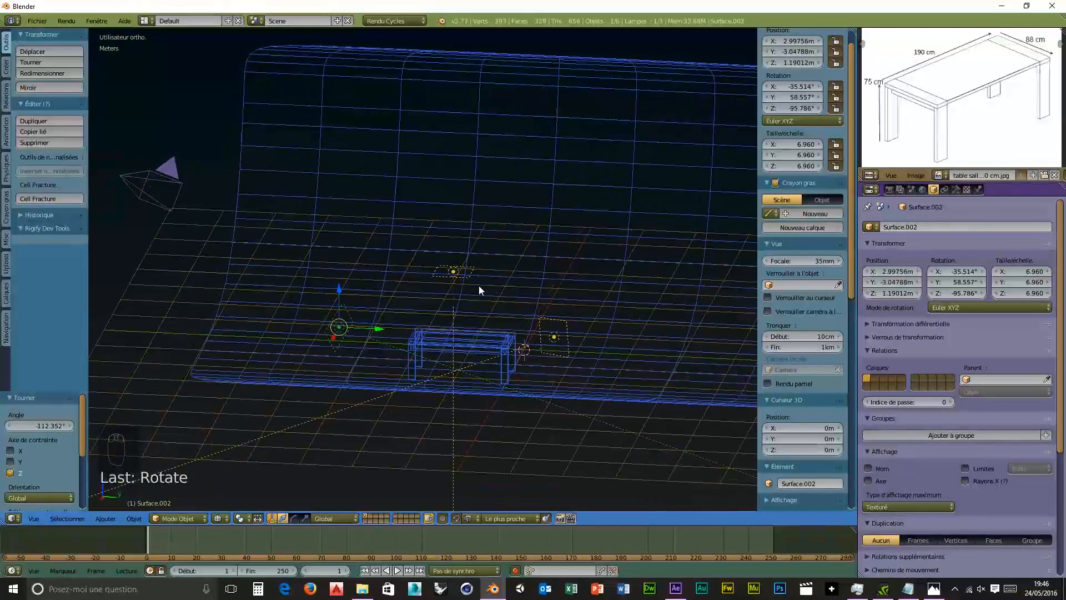
right_click(131, 188)
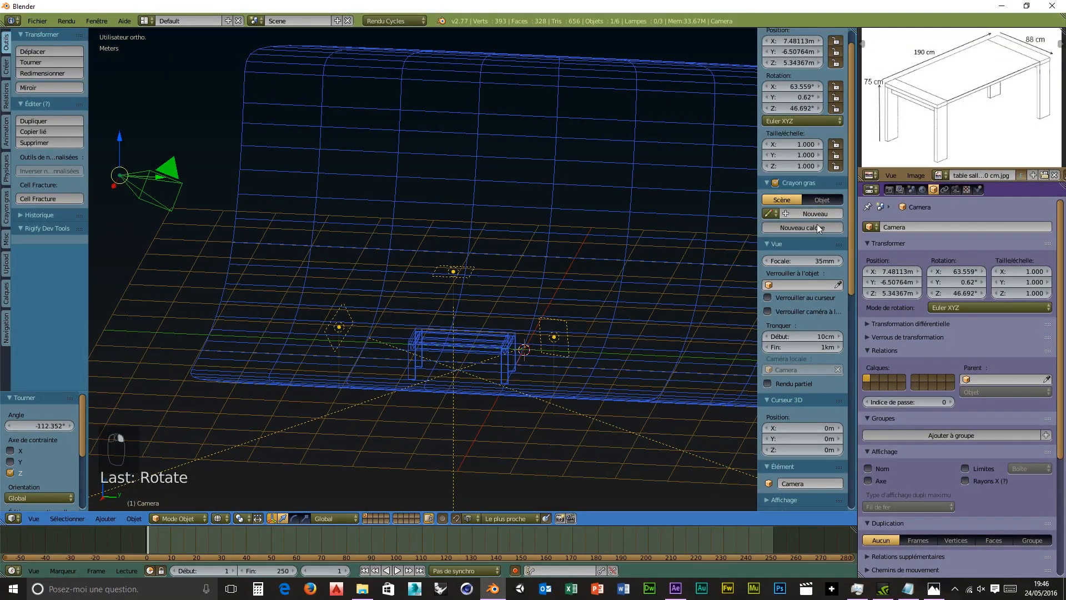
click(767, 311)
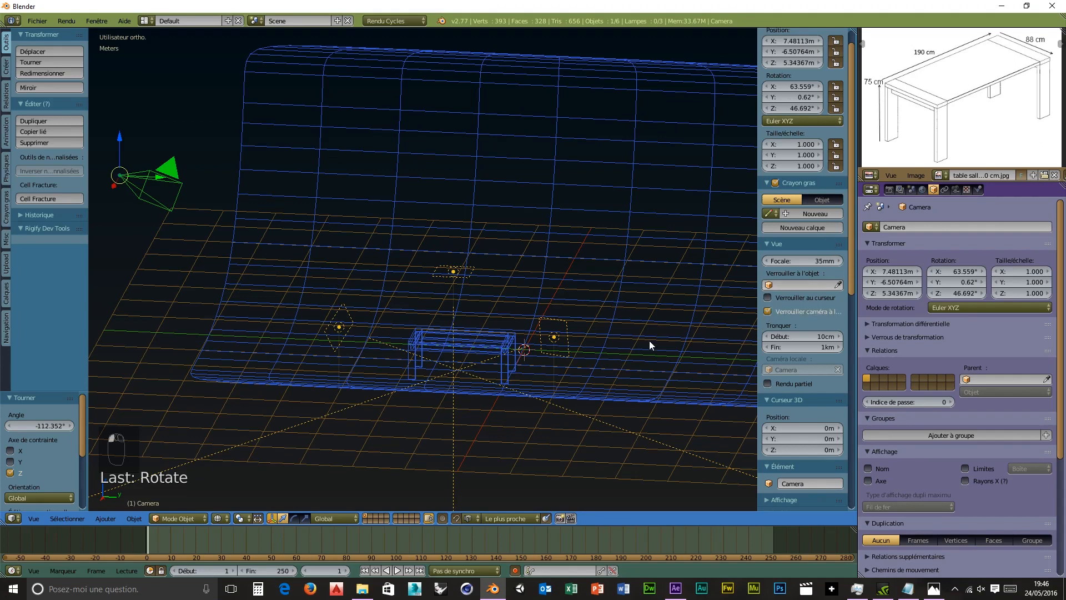
key(KP_0)
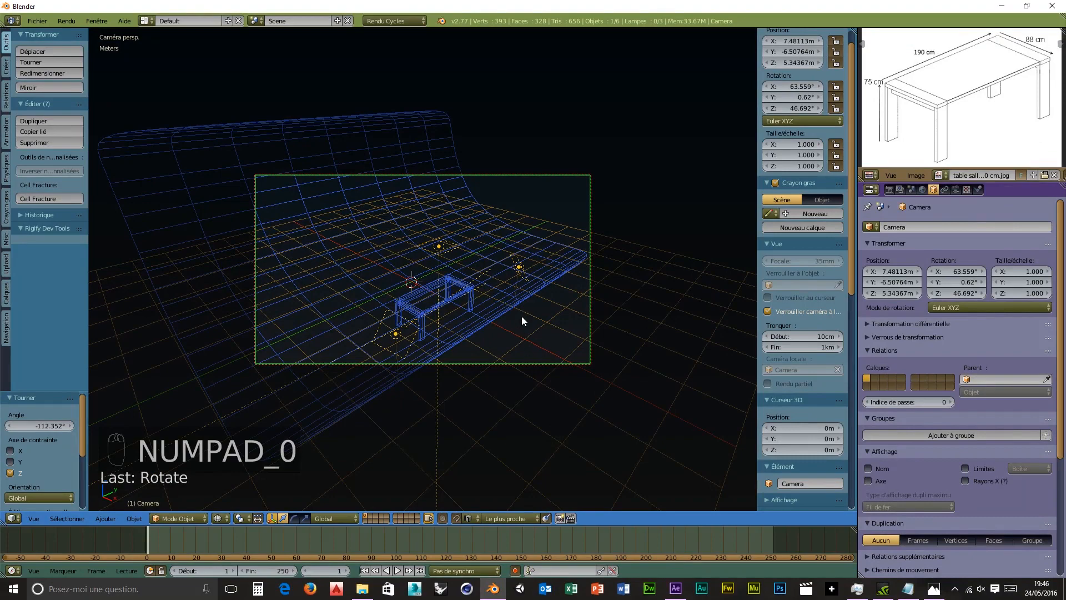
Step: Reposition the camera closer and in front of the table so the whole table sits within the camera frame
mouse_move(526, 309)
shift+middle_down()
mouse_move(445, 258)
mouse_move(571, 305)
mouse_move(512, 288)
mouse_move(519, 316)
shift+middle_up()
scroll(518, 317, up, 5)
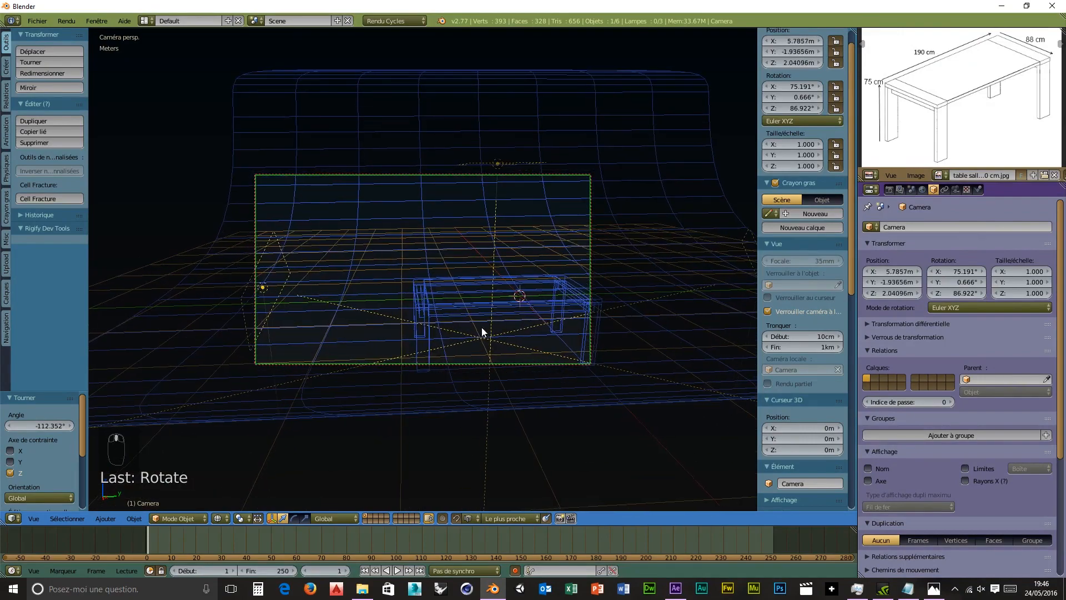
shift+middle_drag(448, 310, 203, 220)
scroll(507, 324, up, 7)
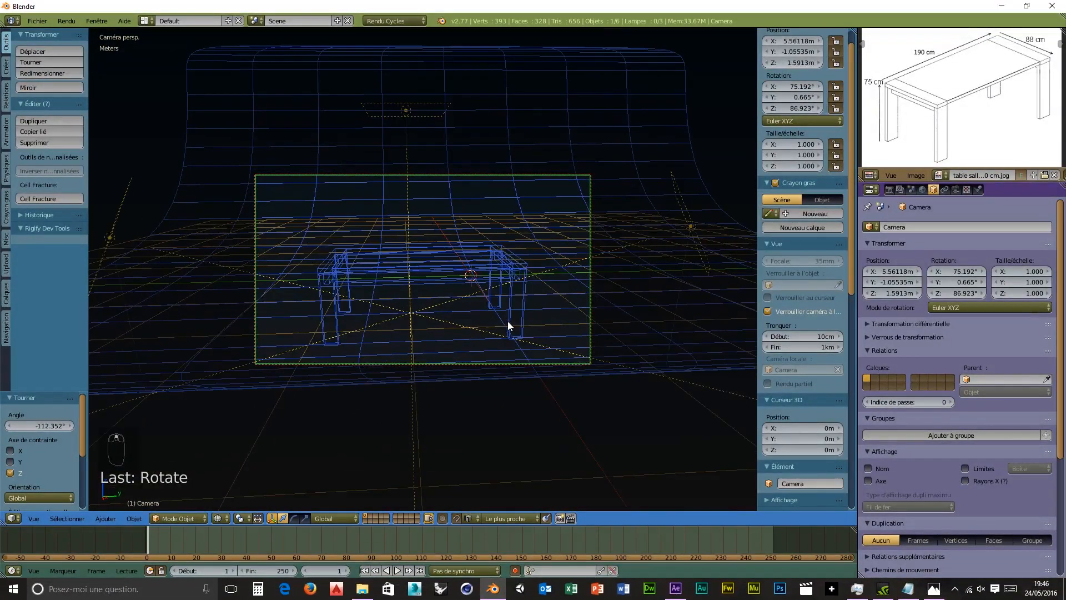
Step: Swing the camera around to an angled view past the table's corner, keeping the whole table inside the frame
middle_drag(508, 304, 545, 305)
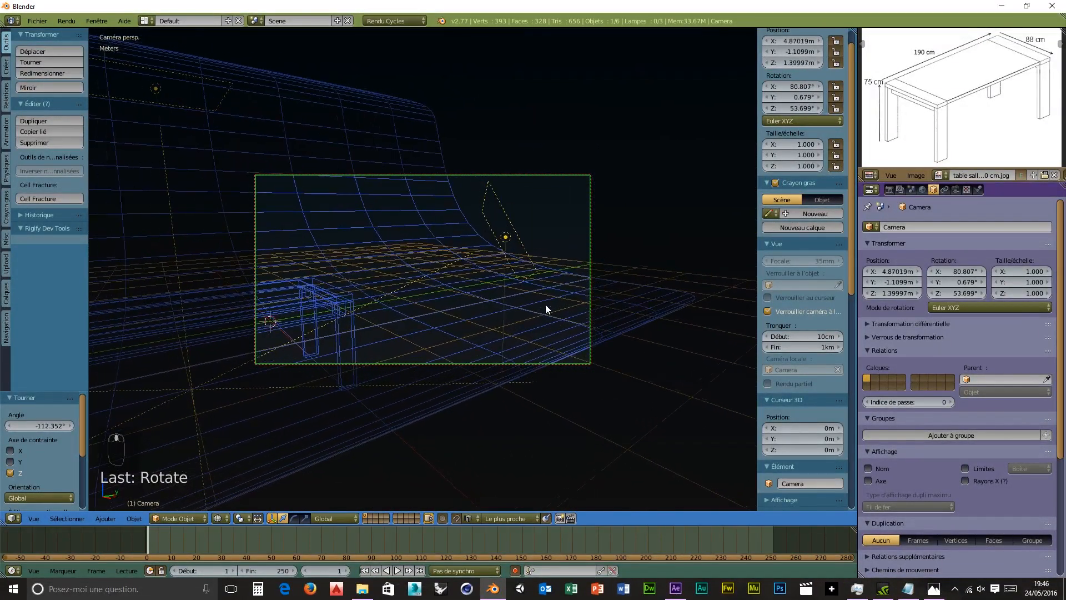
shift+middle_drag(465, 281, 210, 190)
middle_drag(315, 315, 463, 255)
scroll(462, 251, down, 10)
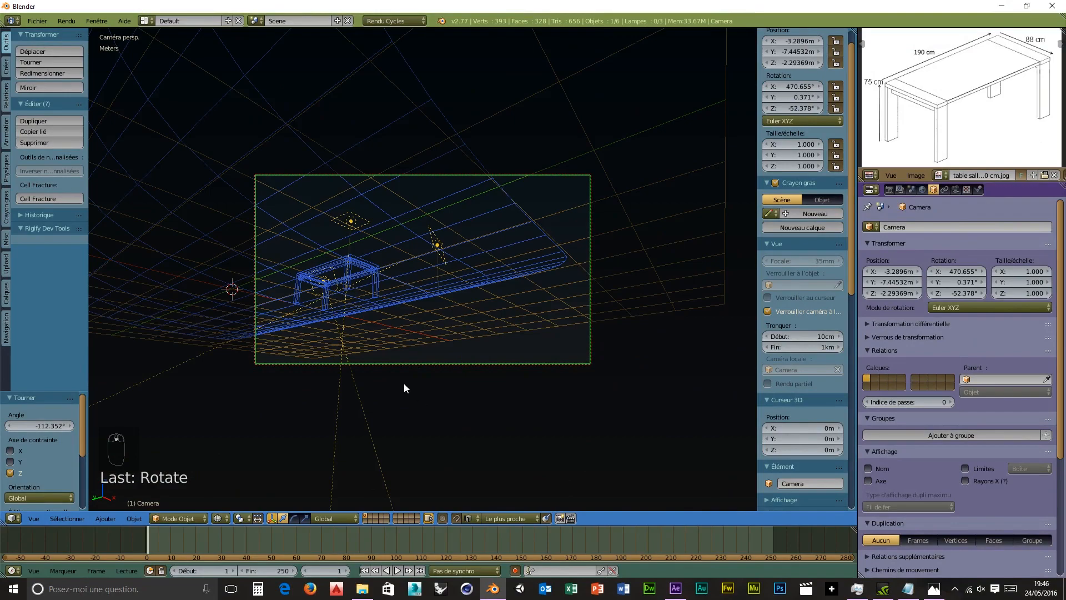
middle_drag(404, 382, 351, 398)
scroll(351, 398, up, 3)
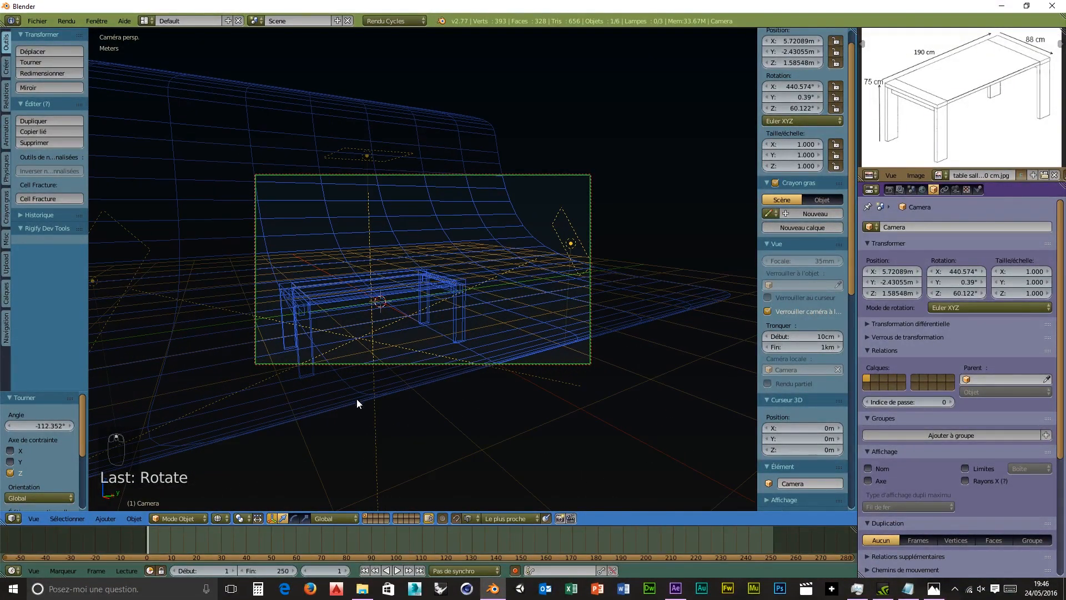
shift+middle_drag(395, 338, 512, 277)
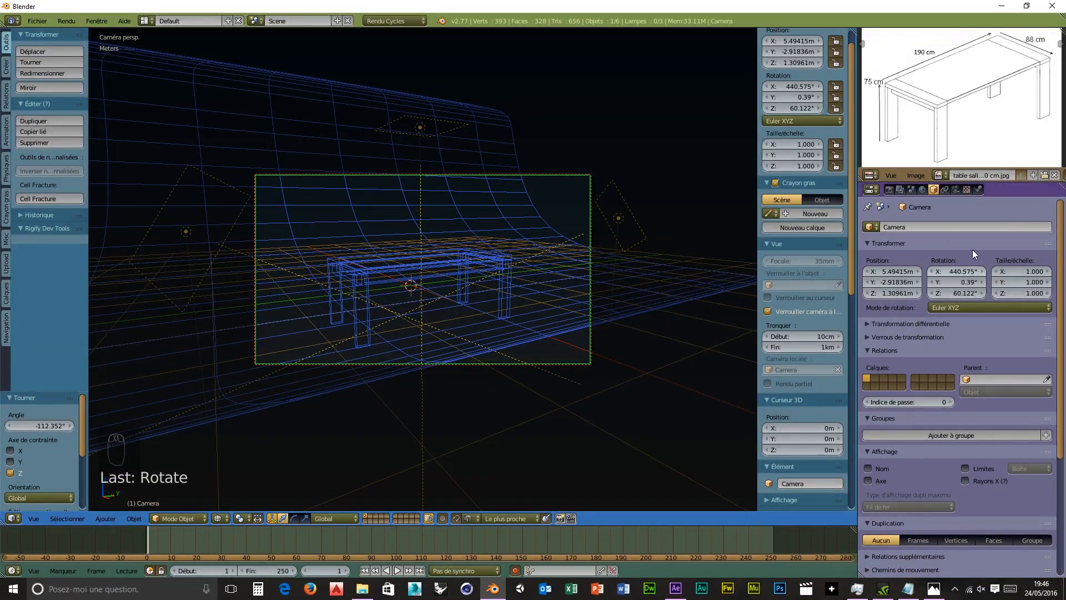
Step: Set the camera's passepartout alpha to 1.000, preview the scene in rendered shading and bring the camera slightly closer
click(955, 190)
drag(1014, 450, 1050, 451)
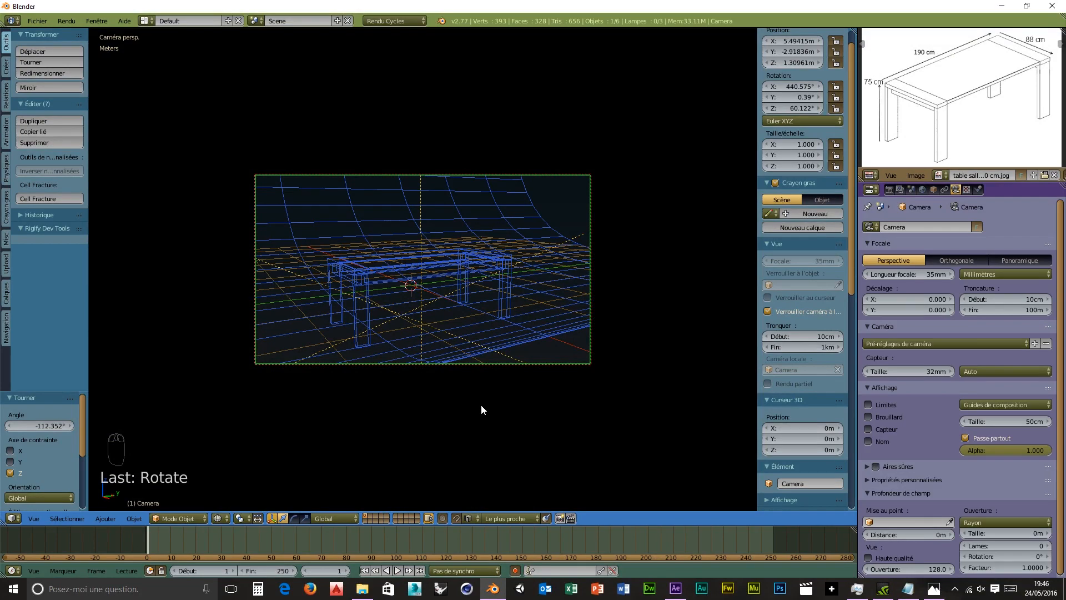
key(shift+z)
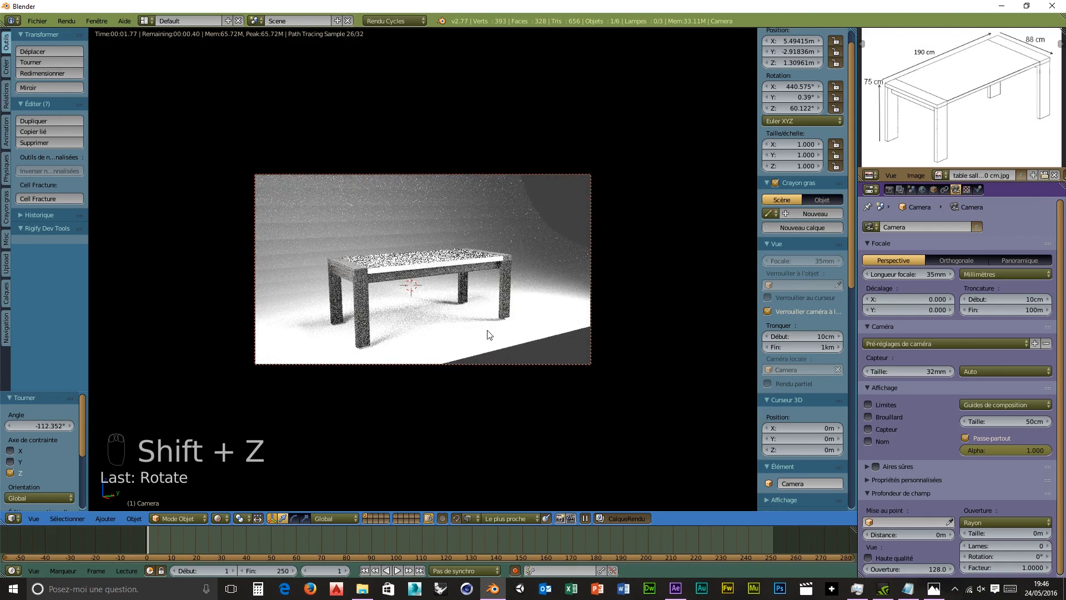
scroll(465, 318, up, 1)
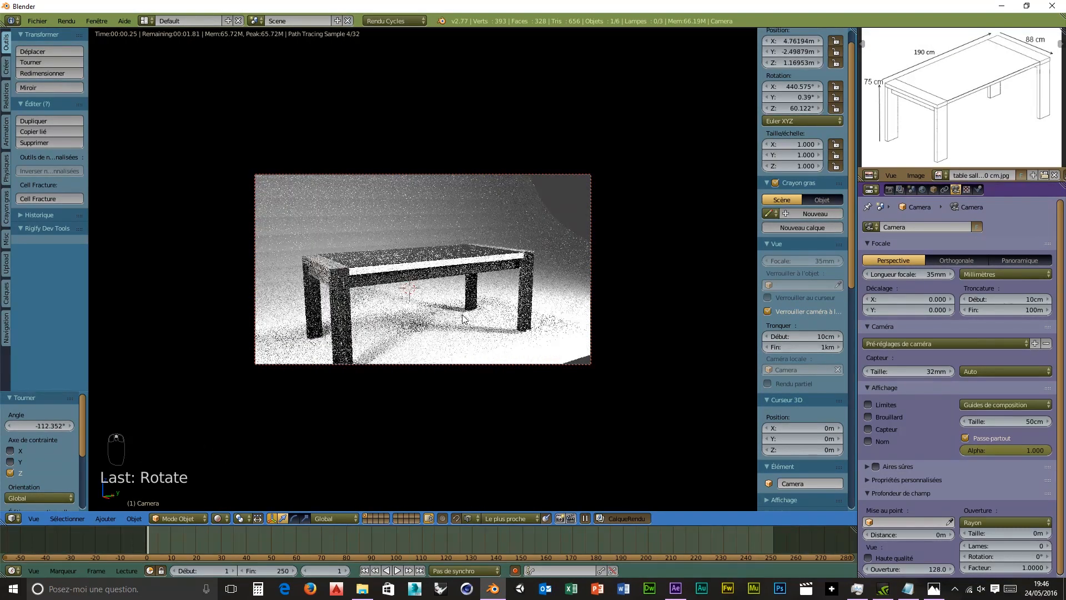
Step: Apply smooth shading to the curved backdrop plane
right_click(345, 216)
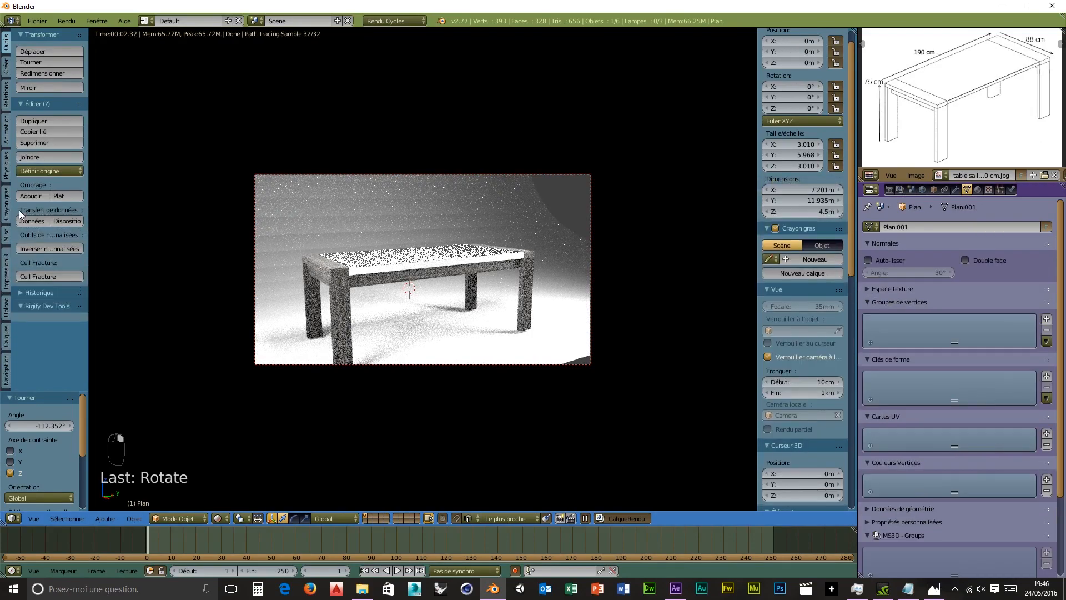
click(31, 196)
Step: Reframe the camera so the table fills the shot with only backdrop behind it, and unlock the camera from the view
middle_drag(518, 307, 324, 257)
shift+middle_drag(326, 263, 327, 269)
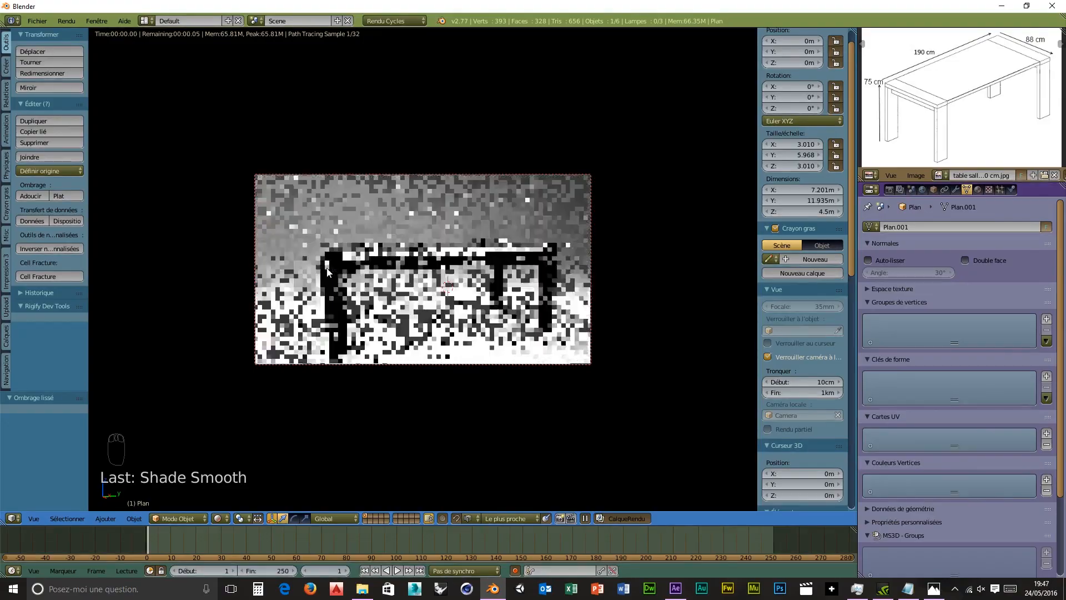
scroll(437, 299, up, 1)
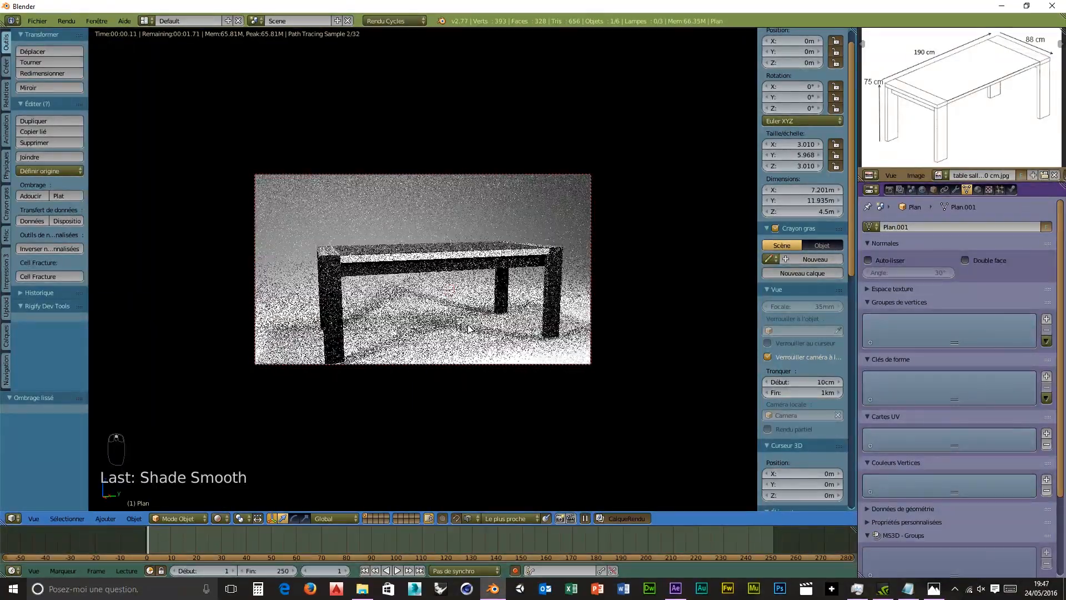
shift+middle_drag(511, 351, 474, 321)
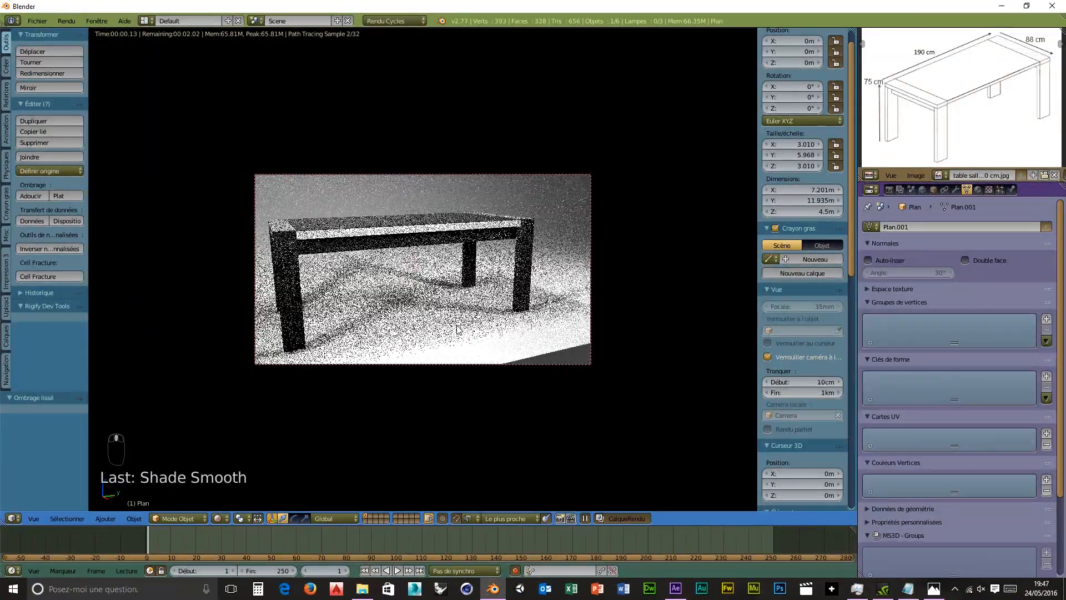
scroll(430, 308, down, 1)
scroll(424, 301, up, 2)
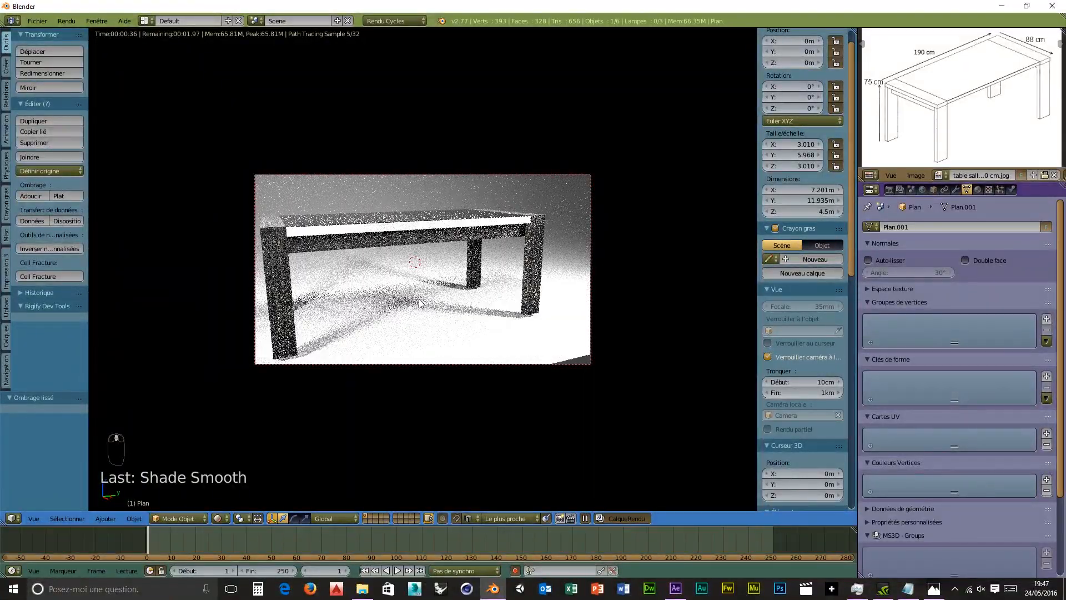
shift+middle_drag(432, 303, 610, 316)
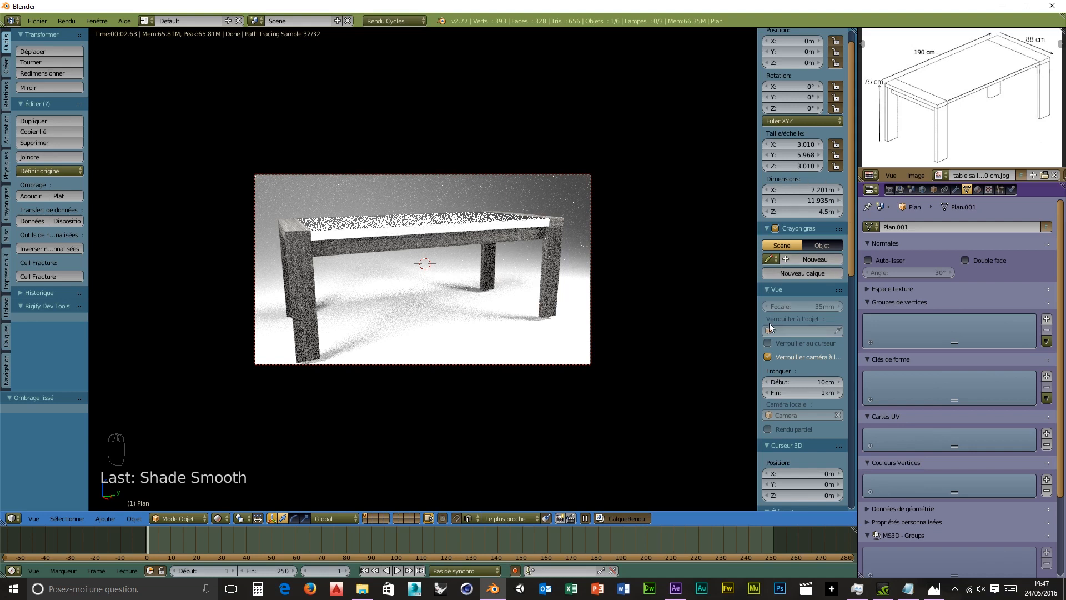
click(768, 357)
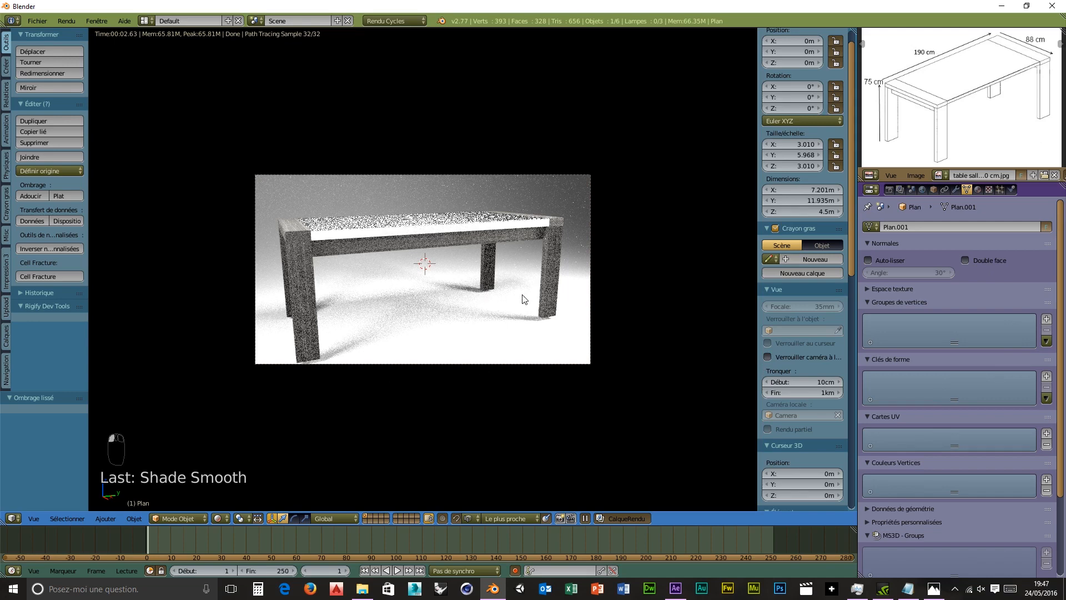
Step: Set the render sampling's preview samples to 0
click(890, 189)
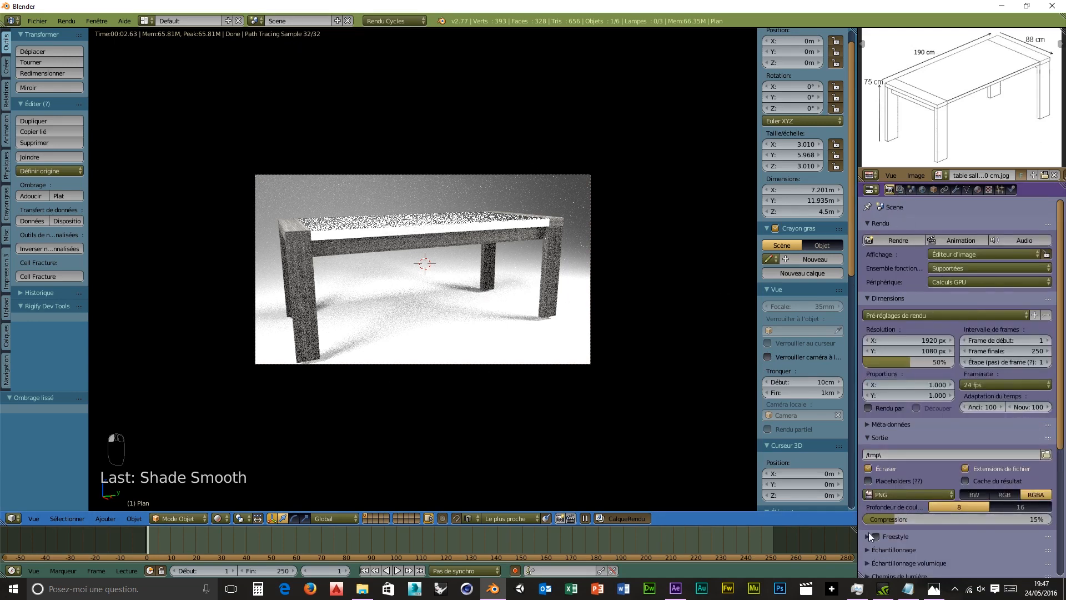
click(884, 548)
scroll(1022, 555, down, 4)
scroll(1028, 539, down, 1)
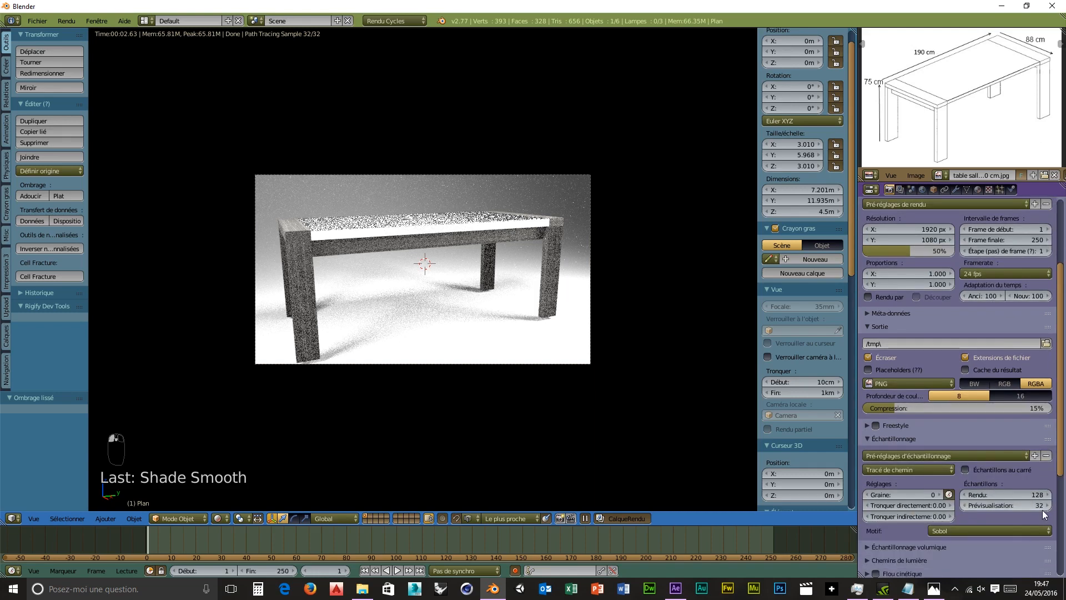
click(1034, 505)
key(Return)
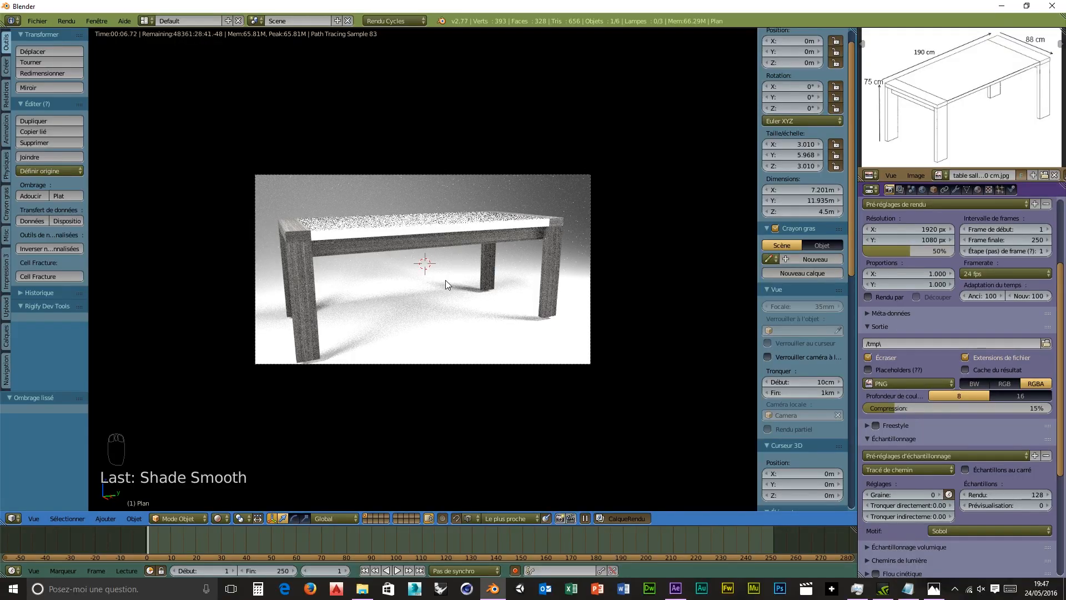
Step: Leave the camera view and display the whole lamp and table setup in wireframe shading
middle_drag(446, 281, 161, 531)
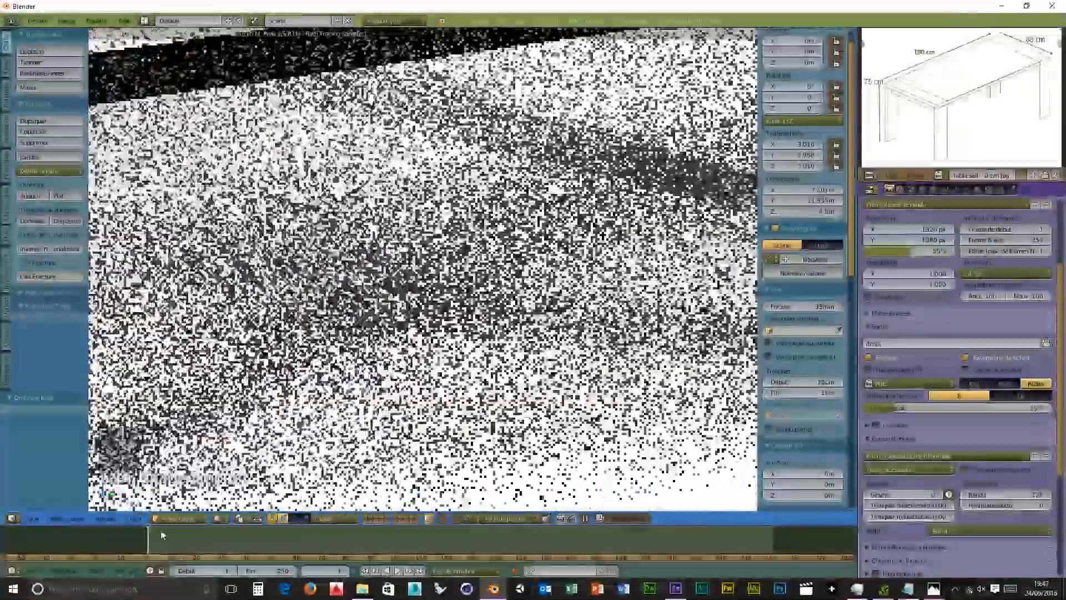
click(218, 518)
click(236, 491)
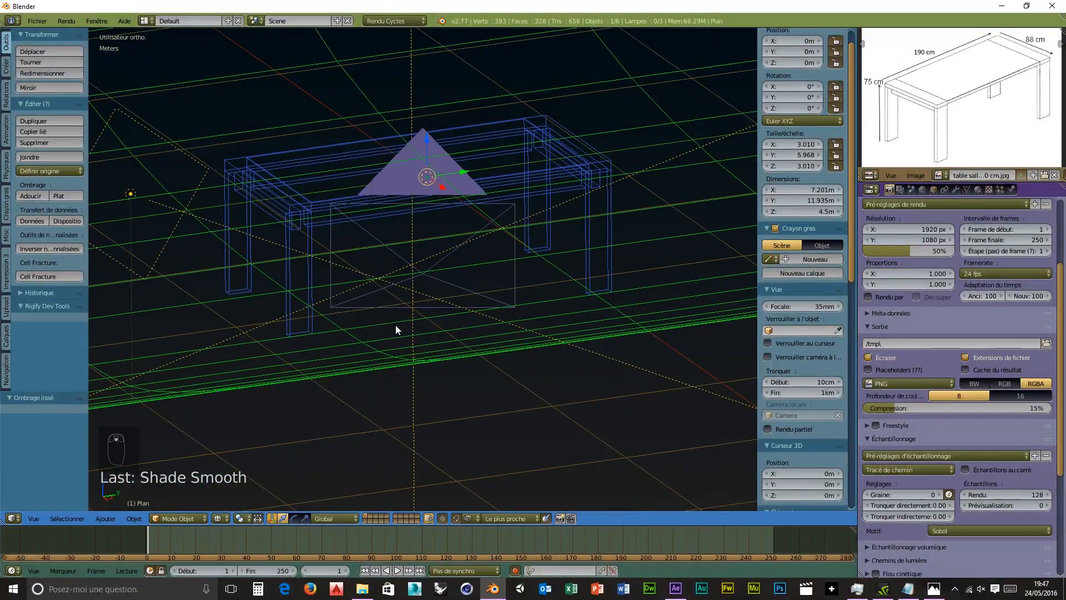
scroll(395, 328, down, 4)
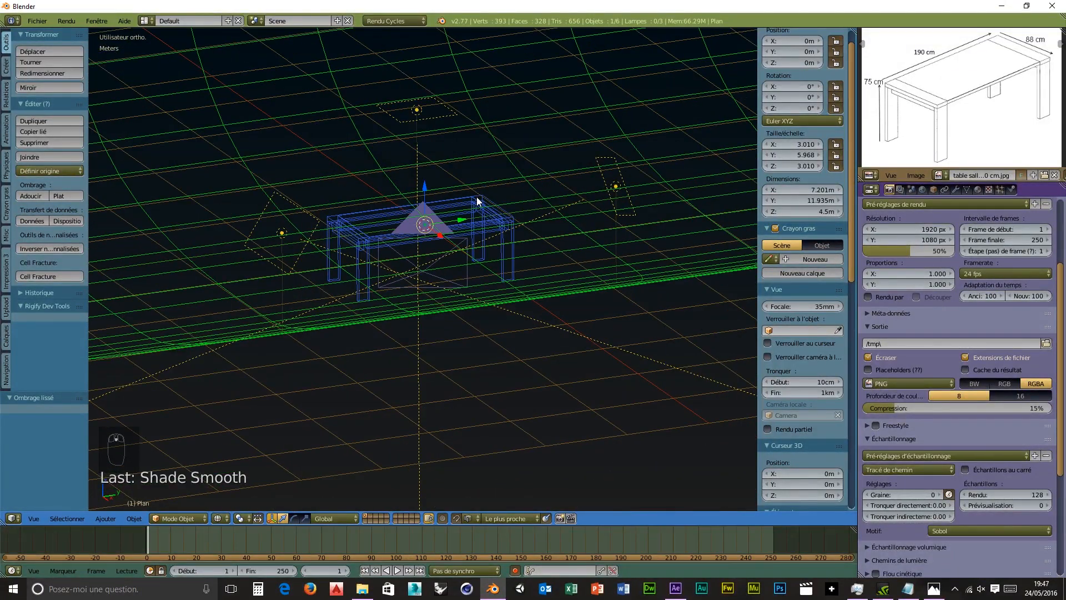
Step: Add a smooth-shaded UV sphere at the 3D cursor and scale it down to about 49 cm across
key(shift+a)
mouse_move(432, 75)
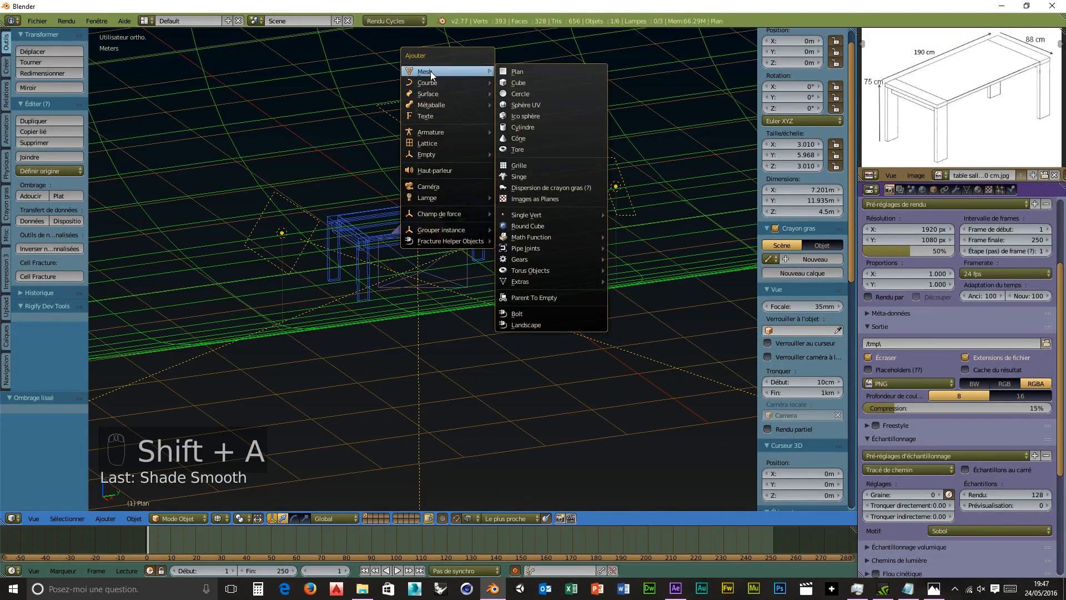
click(524, 104)
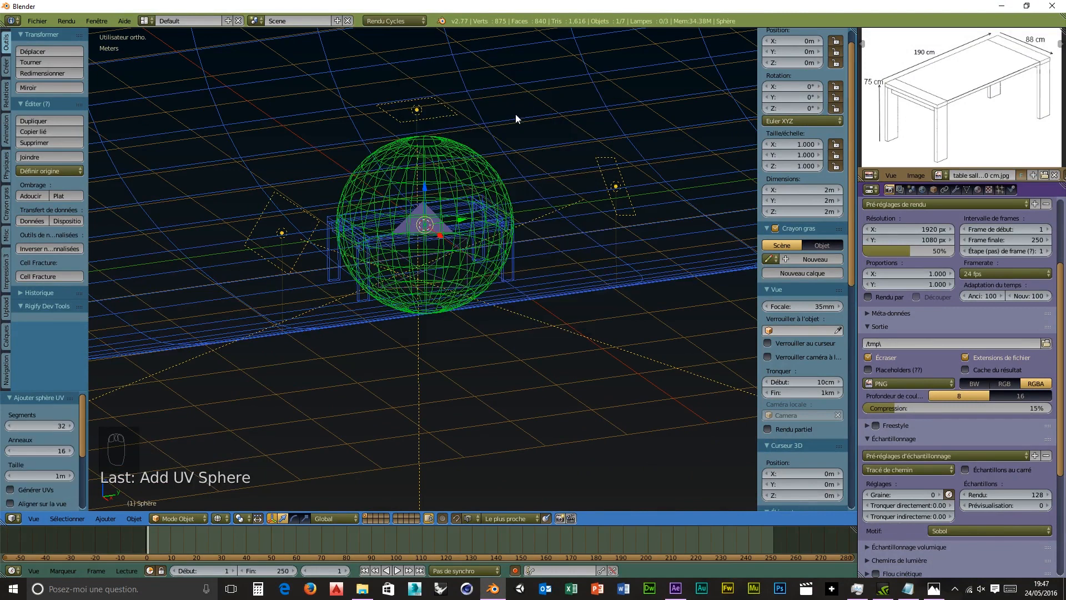
click(29, 196)
scroll(464, 240, down, 4)
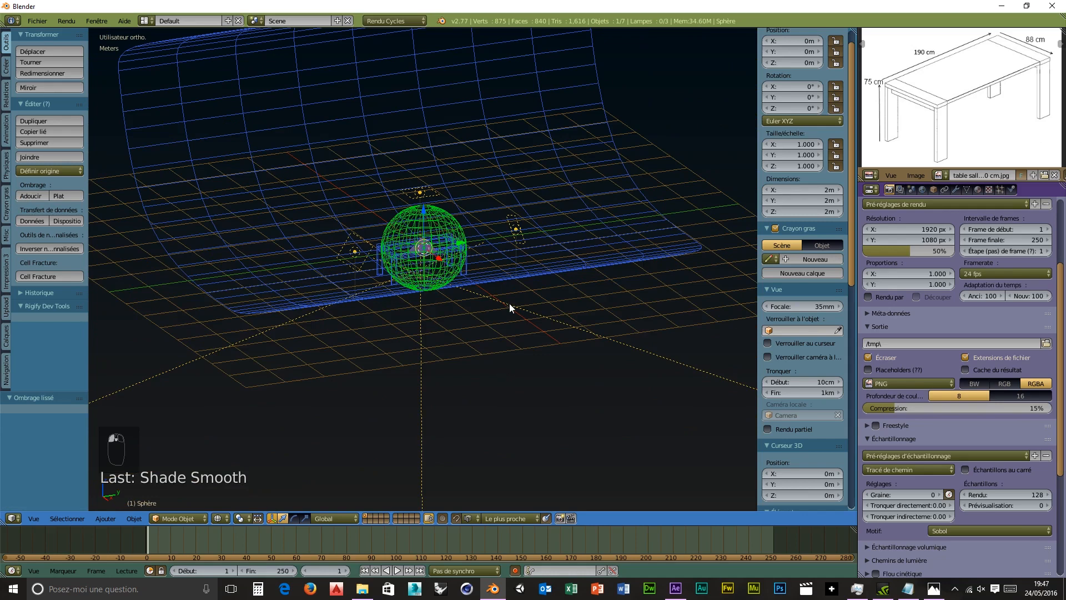
key(s)
click(443, 265)
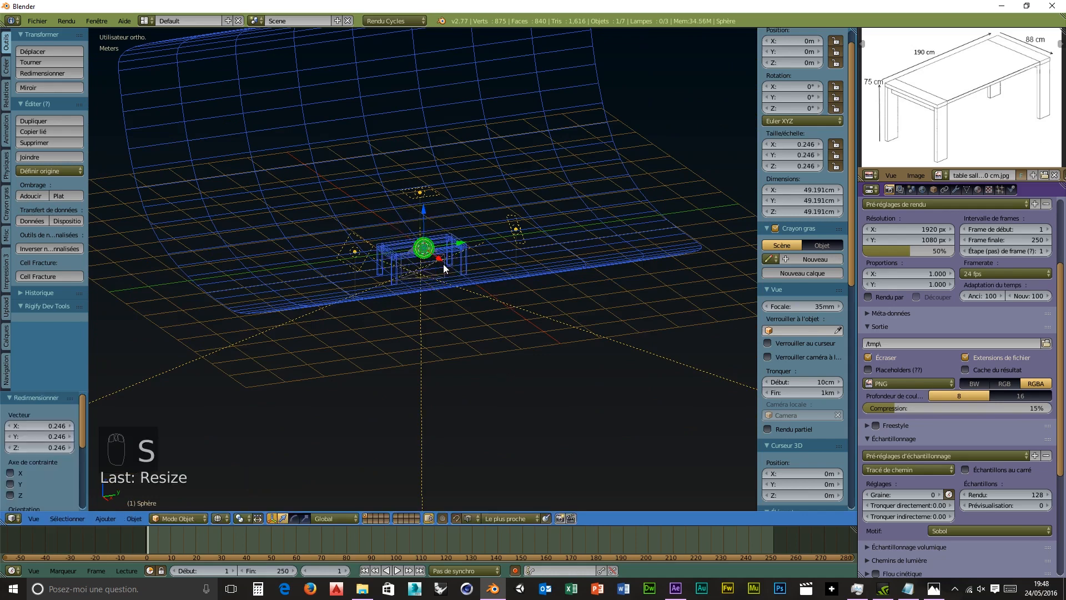
Step: From the top view, move the sphere over the table to about X 1.93 m, Y -62 cm and shrink it to about 25 cm across
key(KP_5)
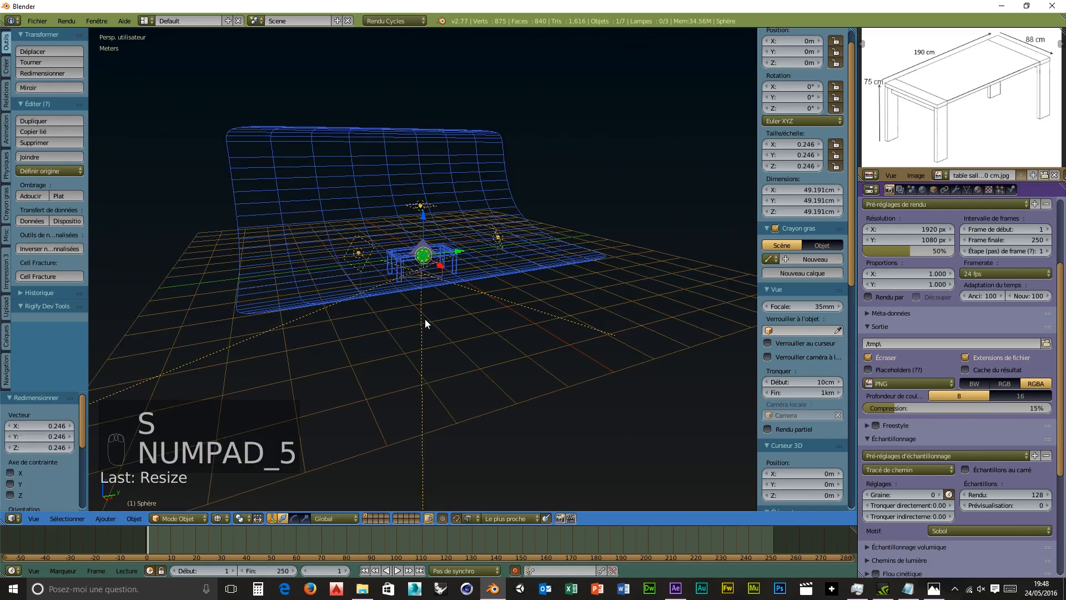
key(KP_5)
key(KP_7)
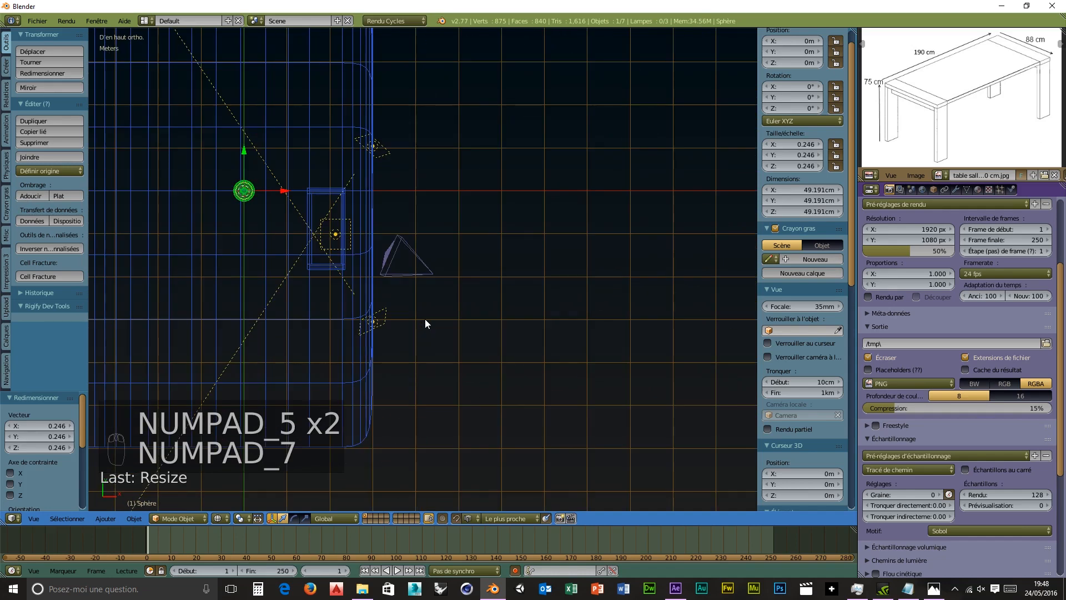
drag(281, 188, 327, 175)
key(s)
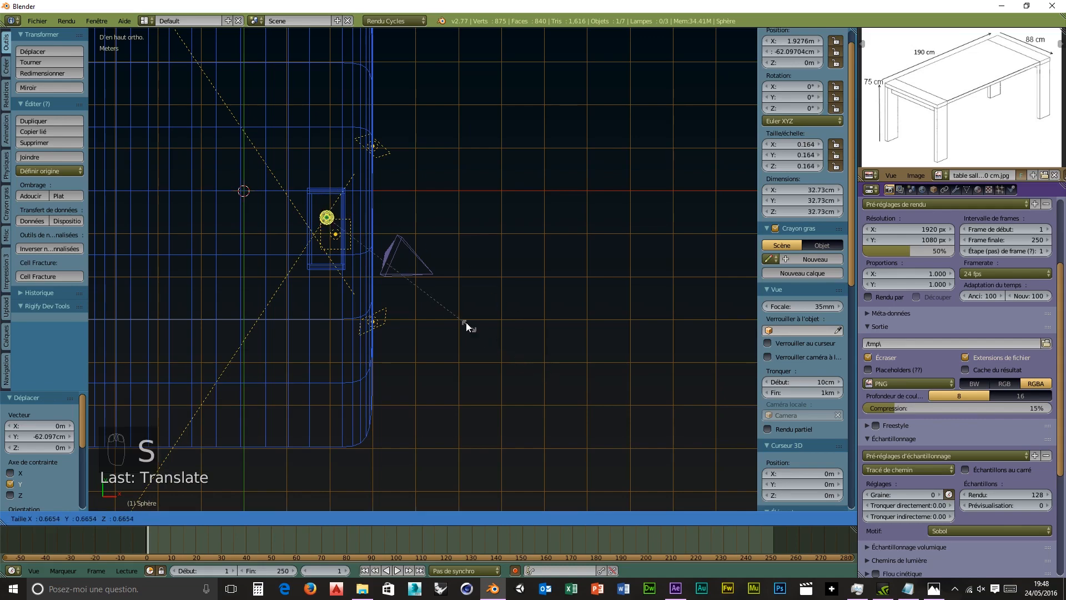
click(436, 307)
Step: Raise the sphere to about 90 cm along Z so it rests on the tabletop, fine-tuning its height in the front view
middle_drag(534, 448, 499, 248)
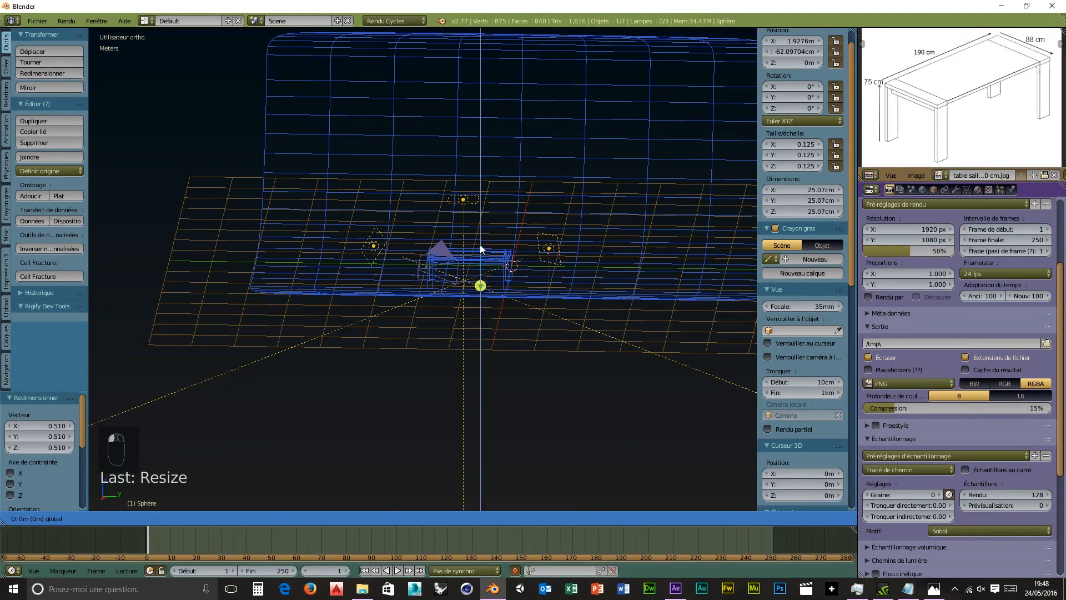
drag(480, 245, 478, 205)
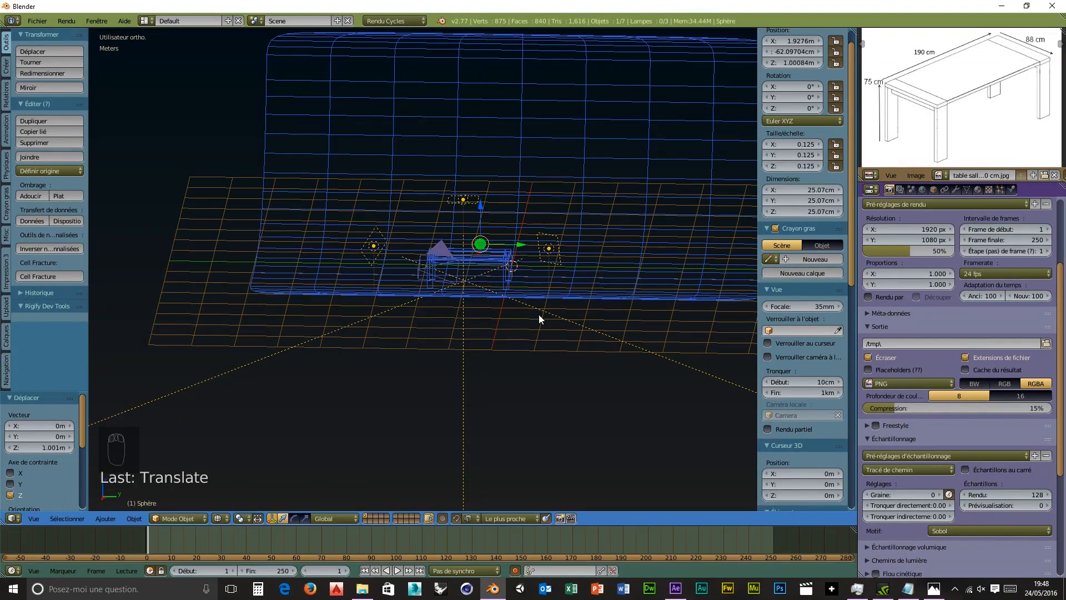
key(KP_1)
scroll(232, 312, up, 8)
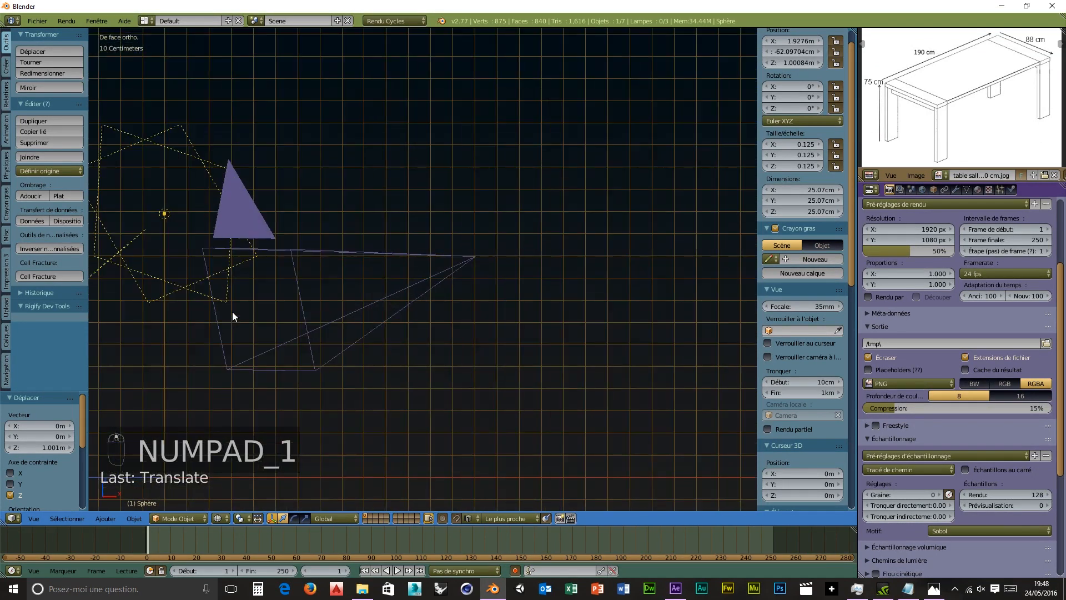
shift+middle_drag(202, 311, 590, 317)
scroll(473, 367, up, 5)
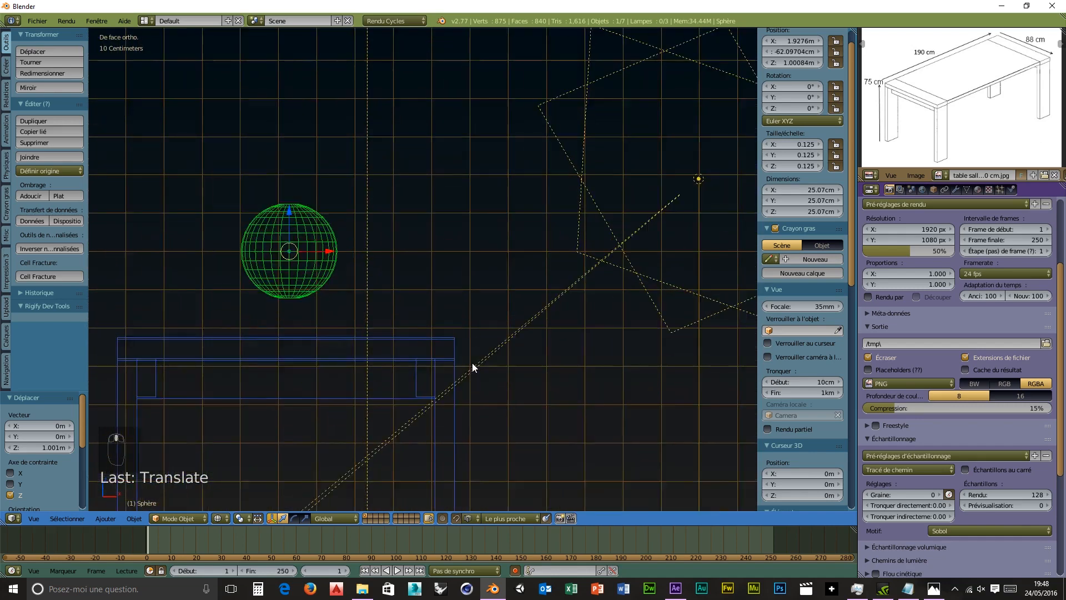
shift+middle_drag(369, 331, 522, 329)
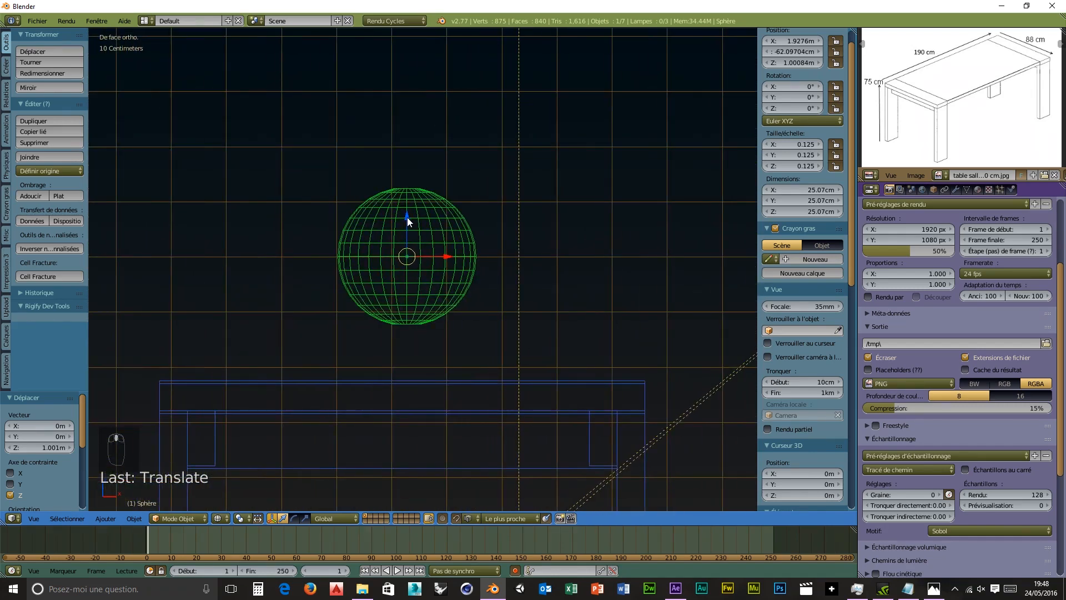
drag(407, 218, 410, 378)
Step: Return to the camera view, split the 3D viewport in two and turn the new area into a node editor
middle_drag(528, 398, 554, 414)
key(KP_0)
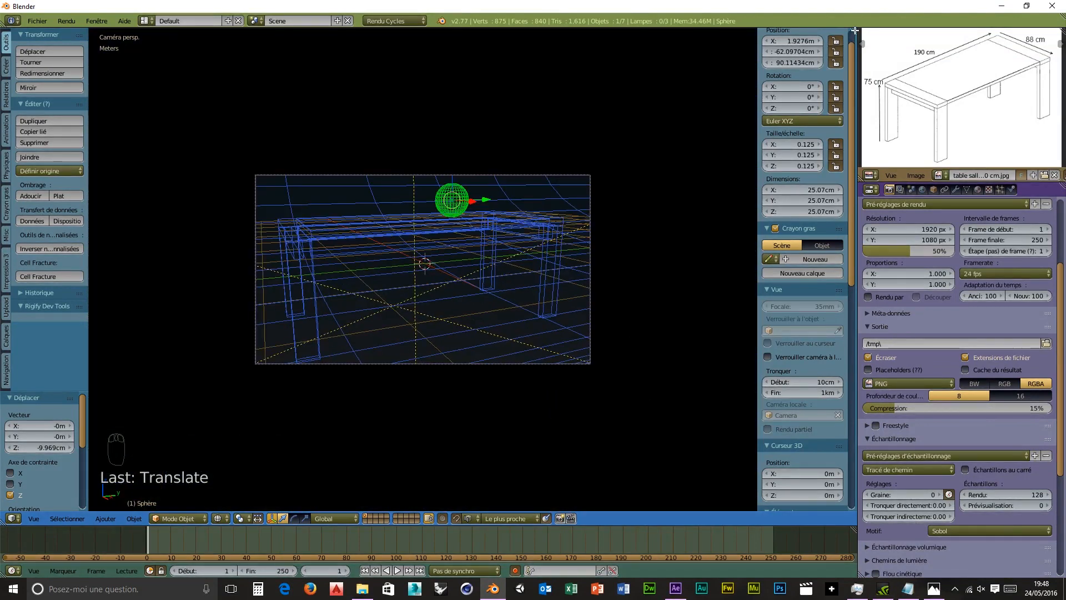
drag(853, 38, 544, 389)
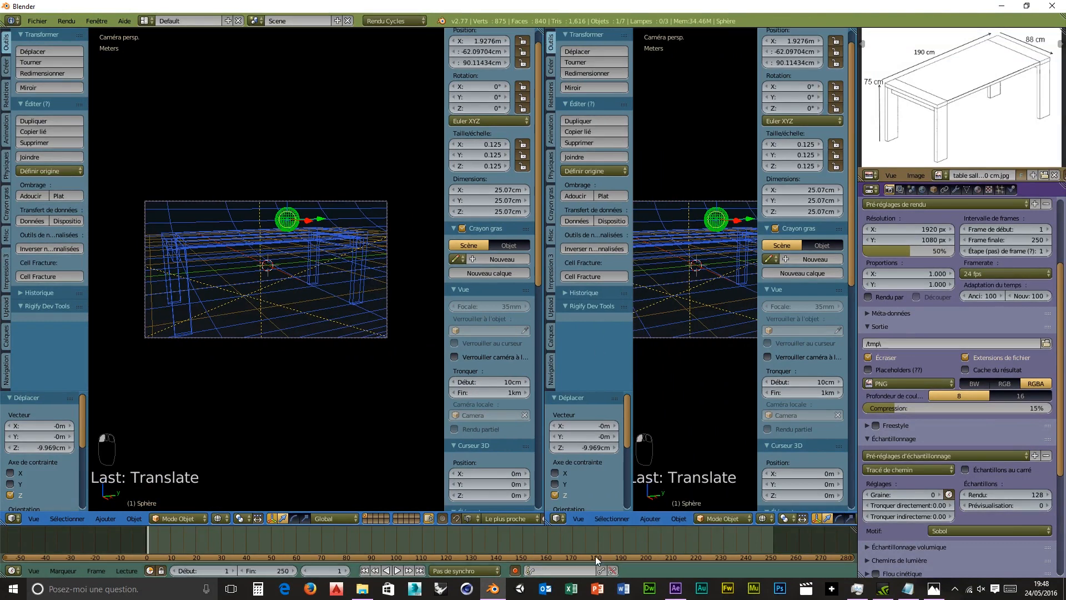
click(558, 518)
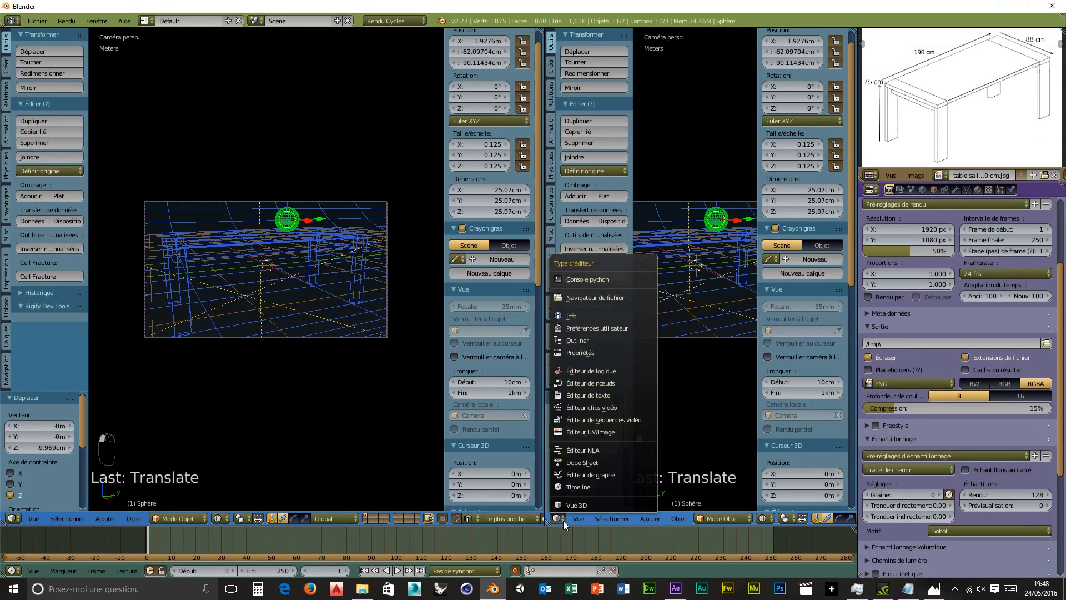
click(590, 383)
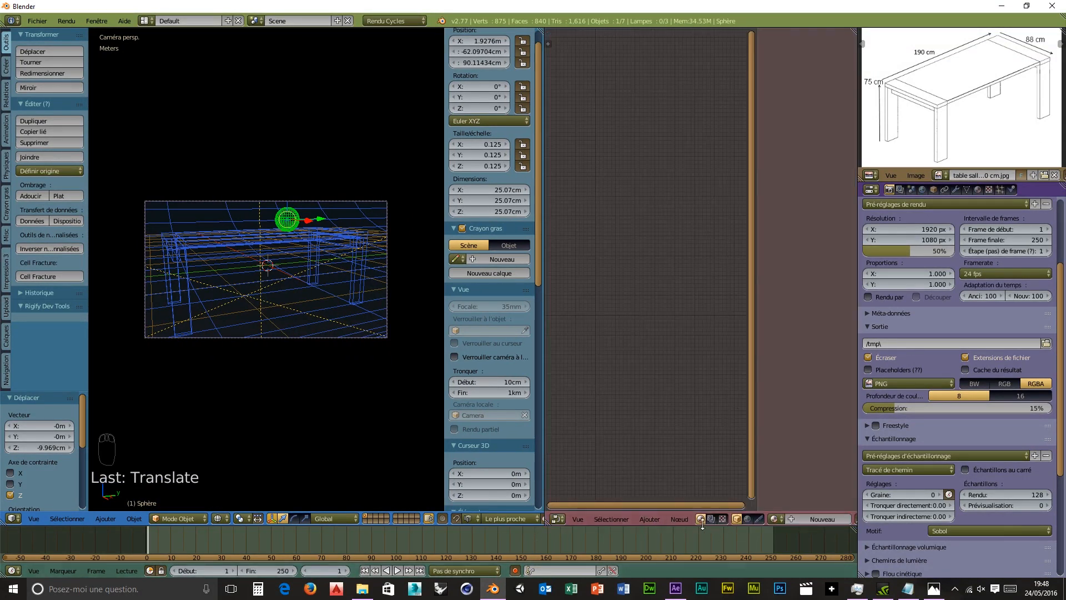
Step: Create a new material for the sphere, replacing its diffuse shader with a Glass BSDF linked to the output's Surface socket
click(812, 521)
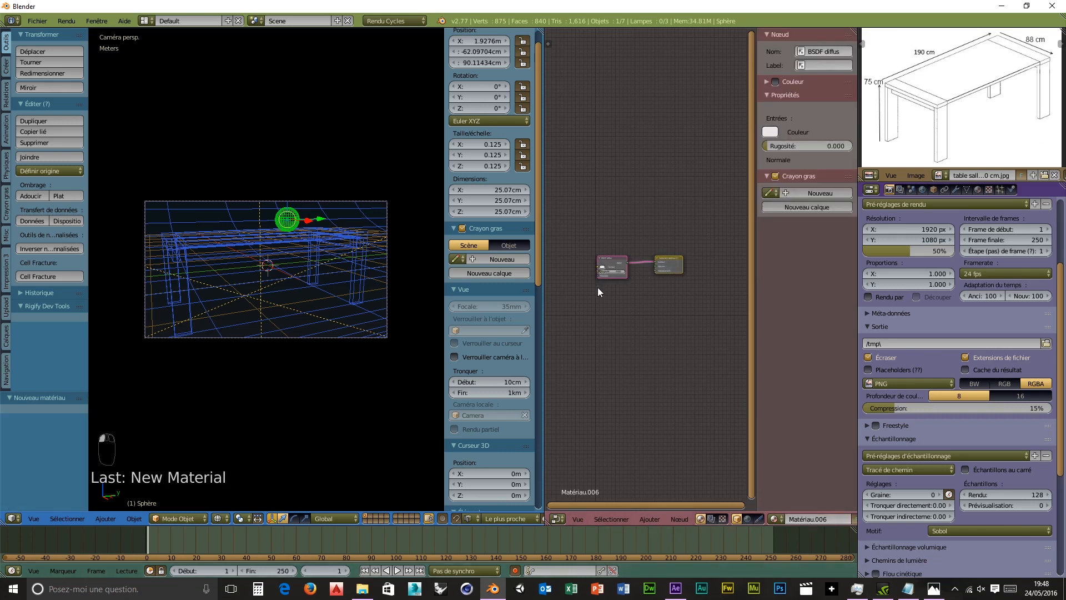
right_click(608, 256)
key(Delete)
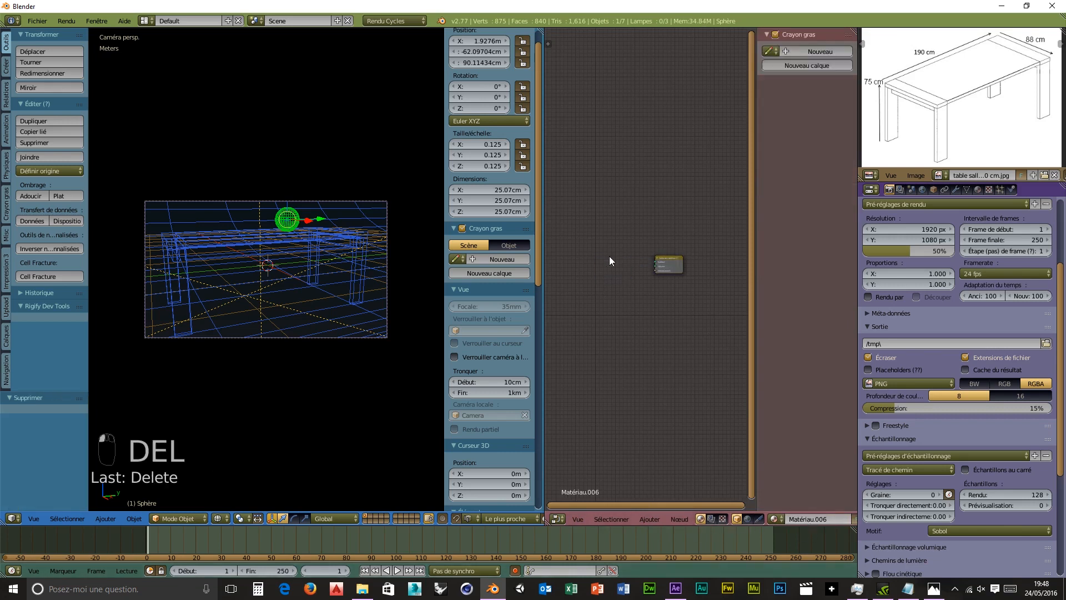
key(shift+a)
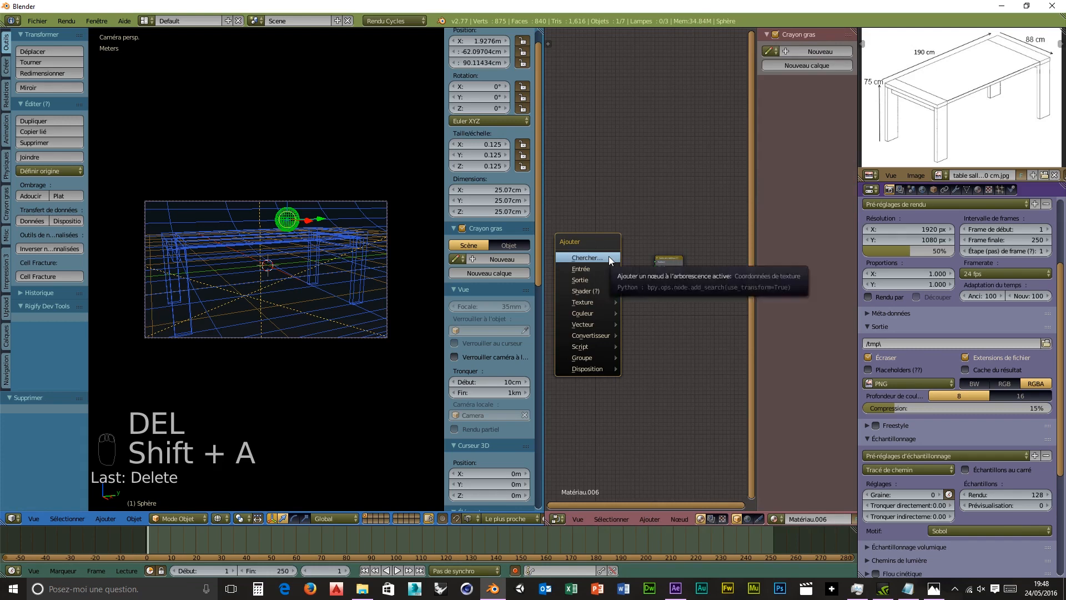
mouse_move(595, 301)
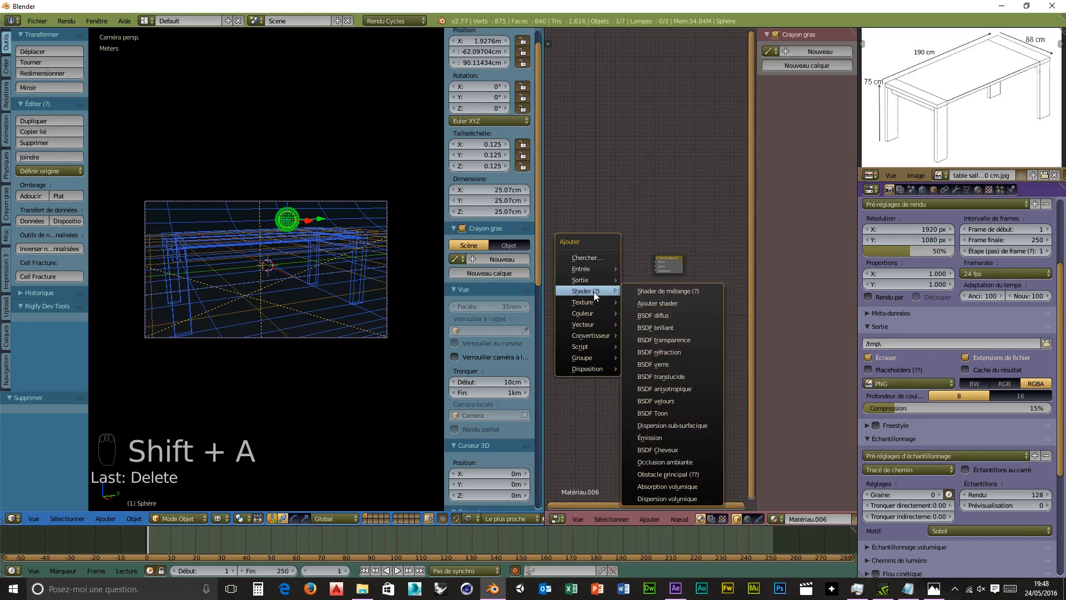
click(657, 364)
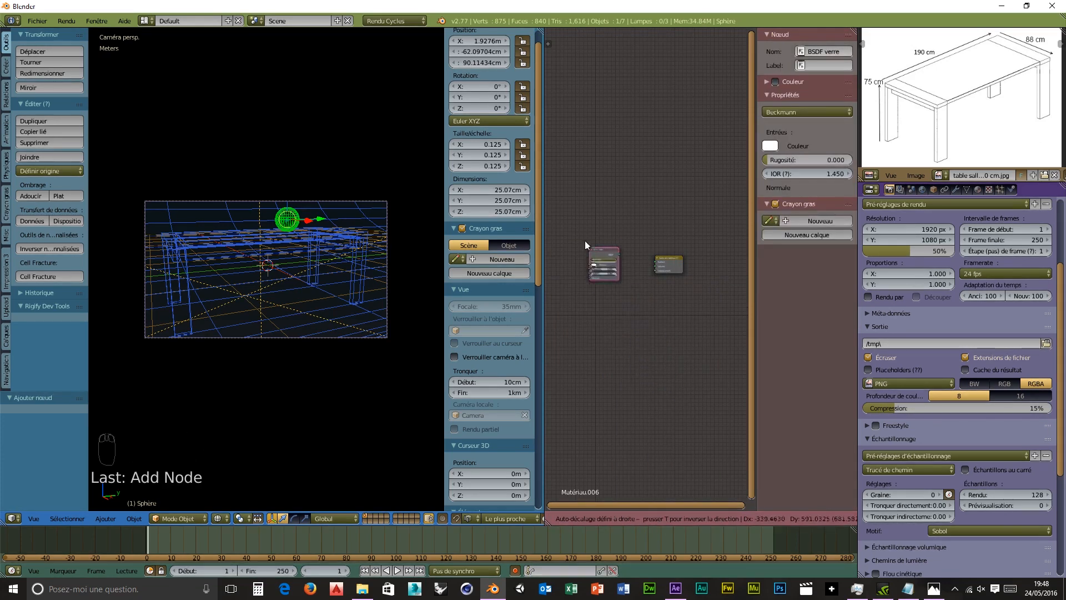
click(611, 251)
drag(611, 243, 655, 261)
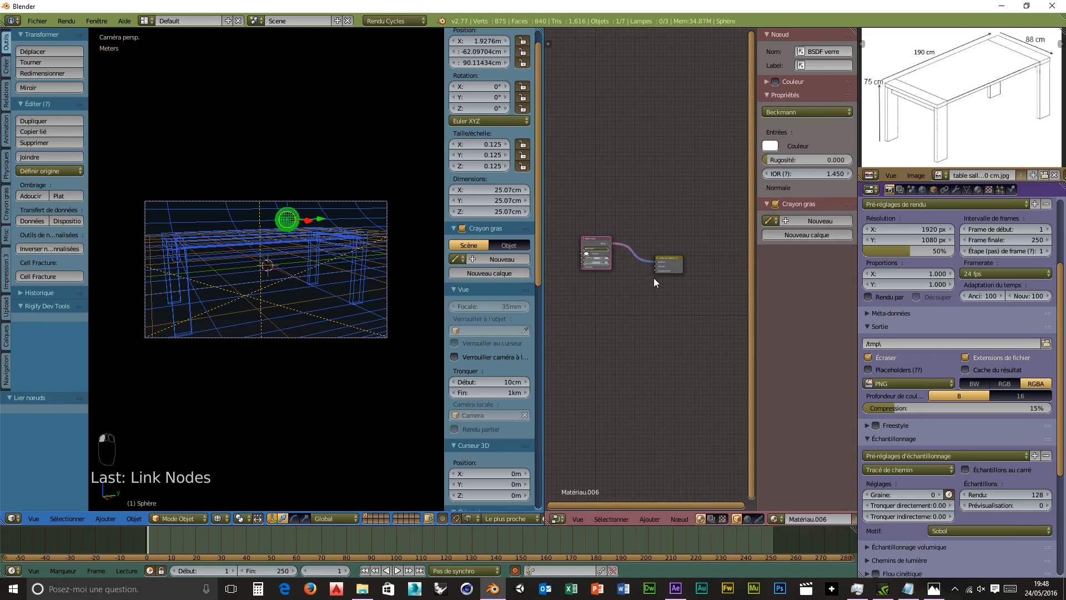
scroll(648, 332, up, 2)
scroll(643, 340, up, 3)
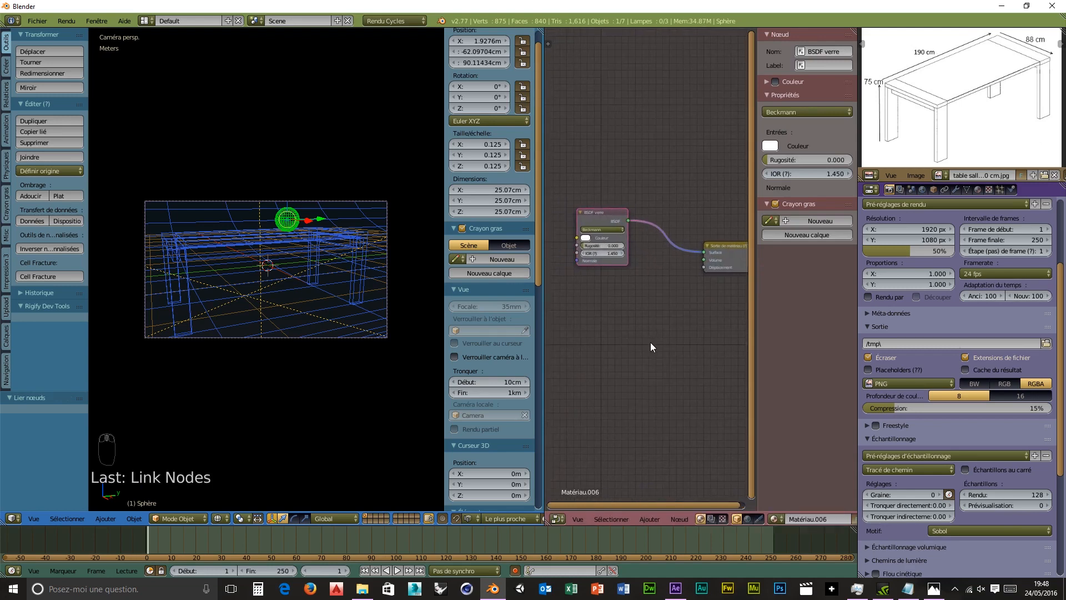
Step: Add a Volume Absorption node below the glass shader, link it to the output's Volume socket and make its colour dark green
key(n)
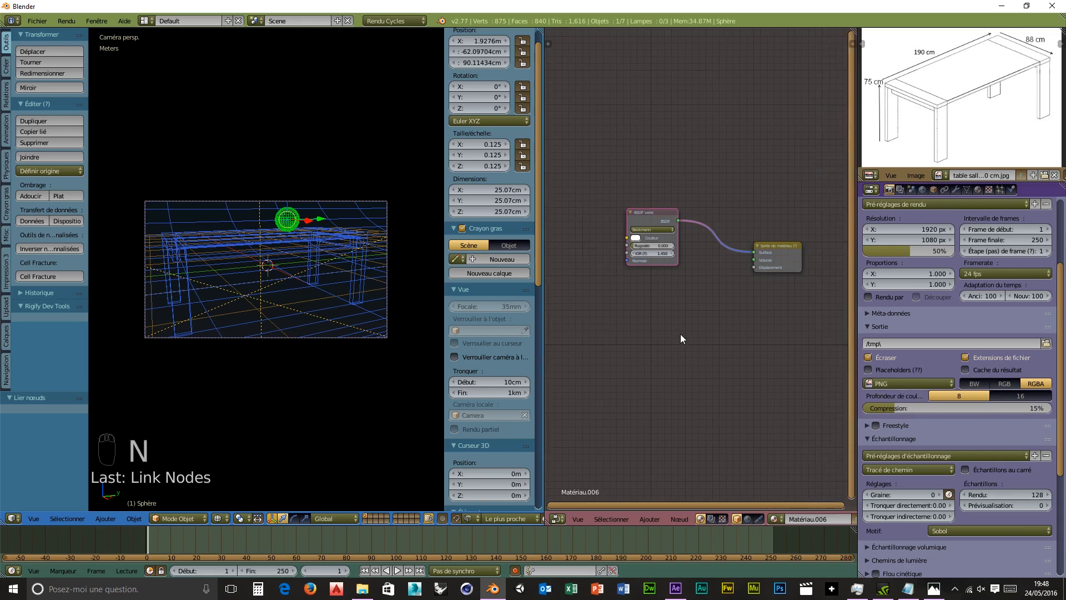
key(shift+a)
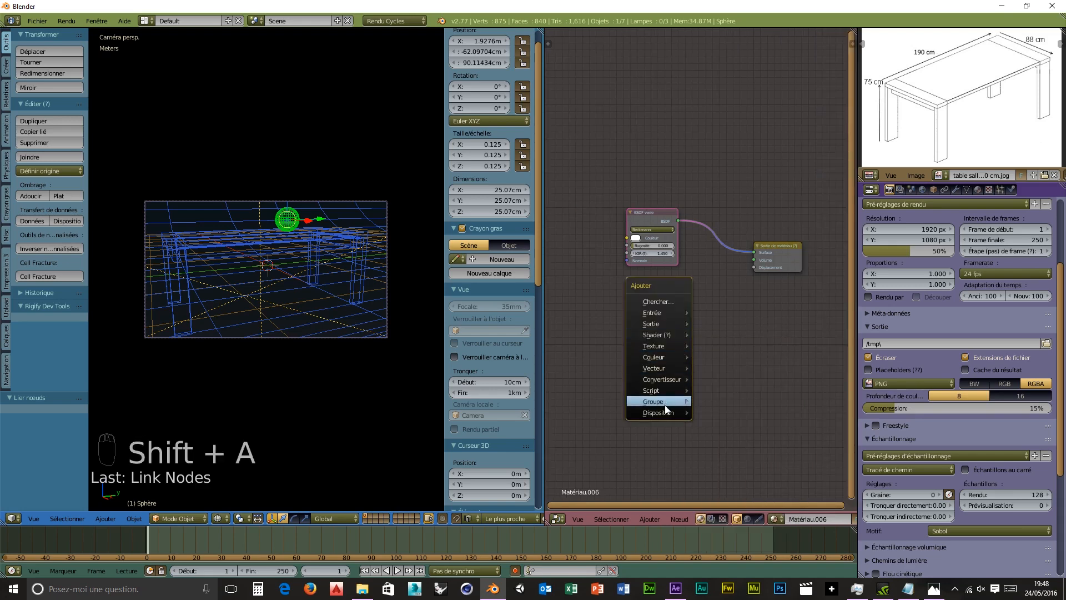
mouse_move(664, 334)
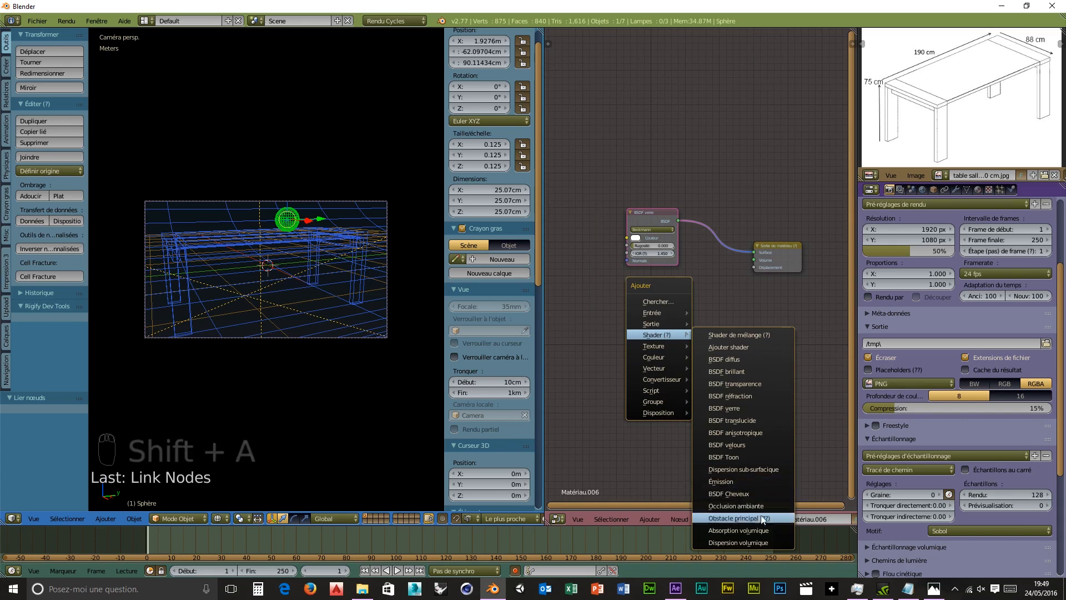
click(753, 531)
click(633, 302)
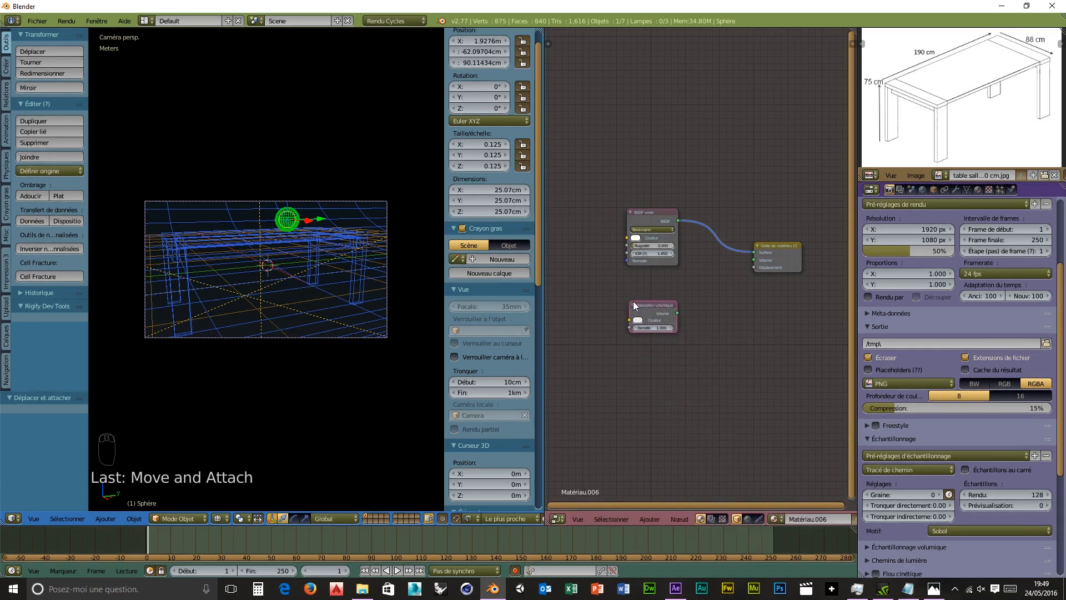
drag(678, 313, 756, 259)
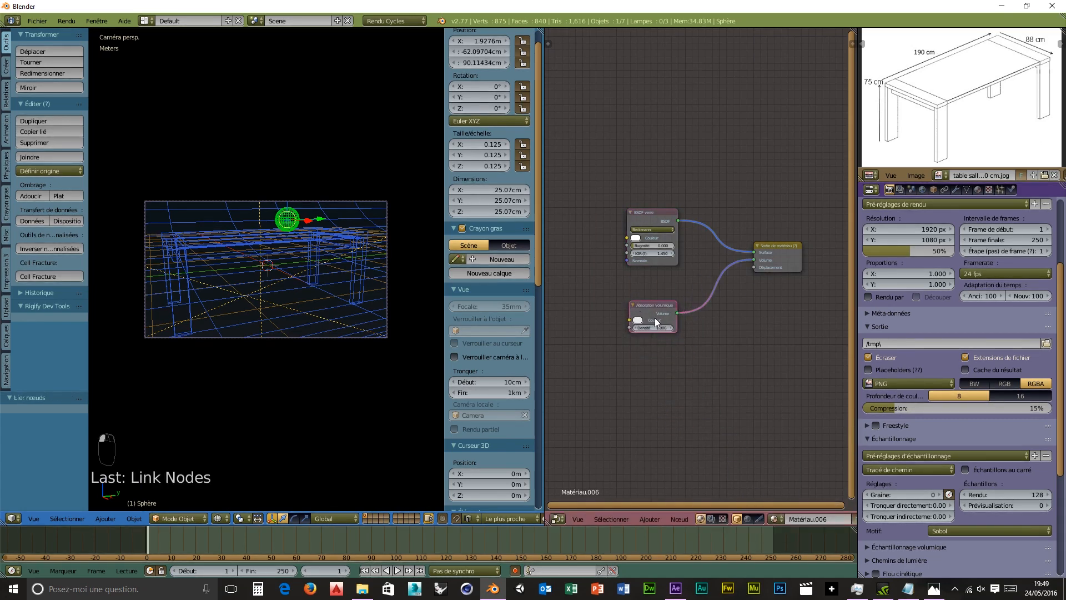
click(638, 320)
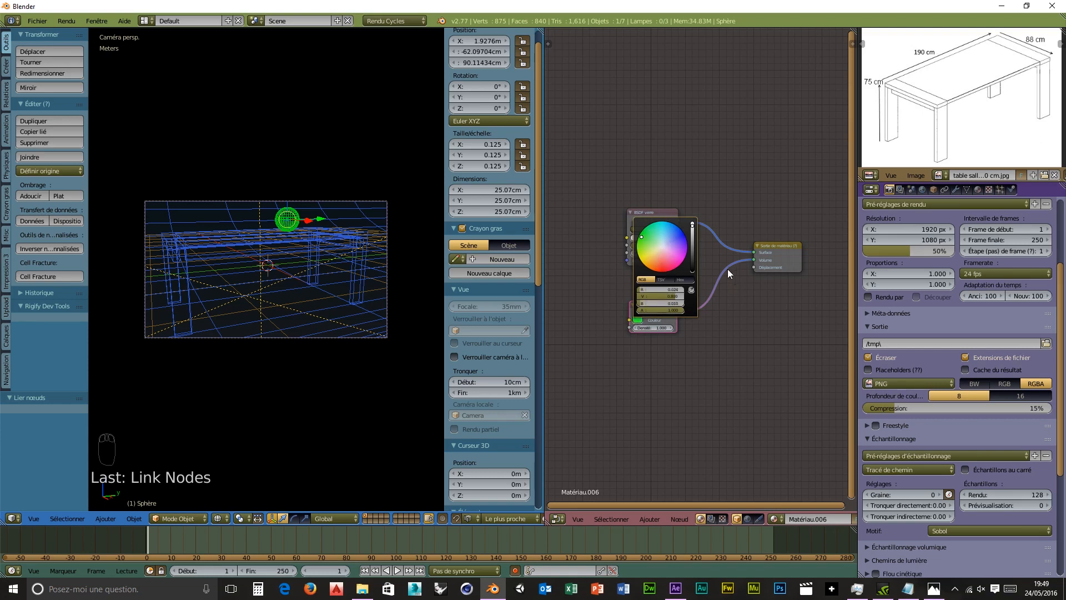
drag(692, 238, 692, 249)
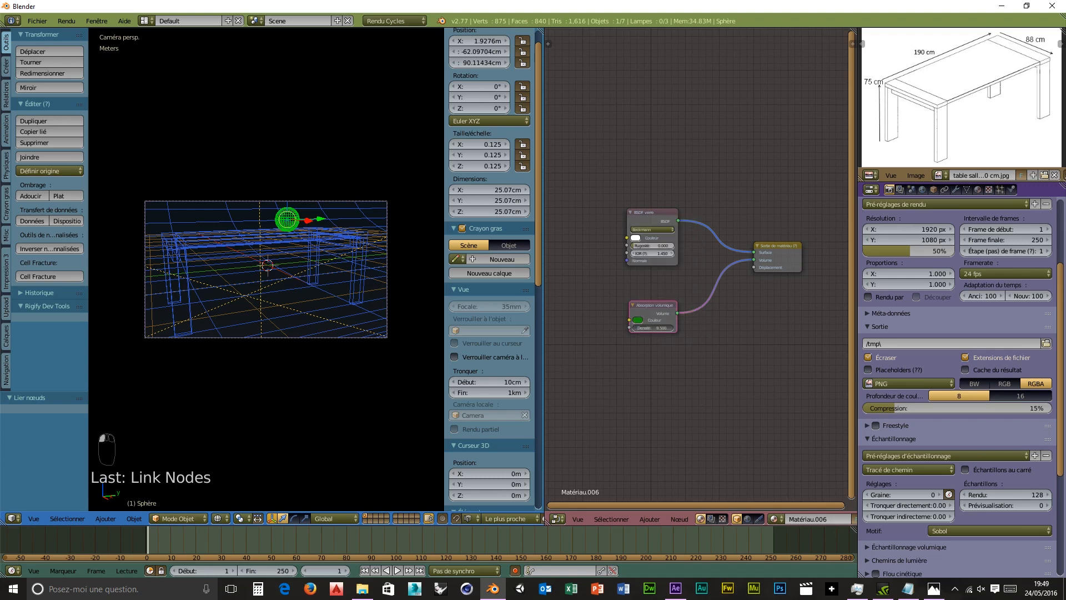
Step: Merge the node editor area back into the 3D viewport and preview the camera view in rendered shading
click(229, 365)
scroll(249, 353, up, 5)
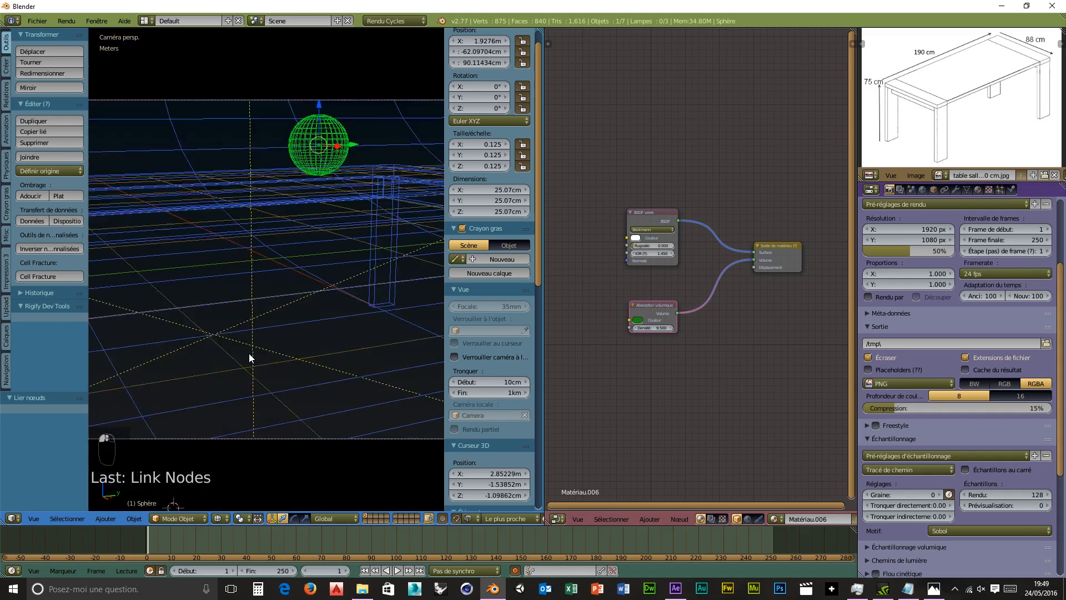
scroll(249, 353, down, 5)
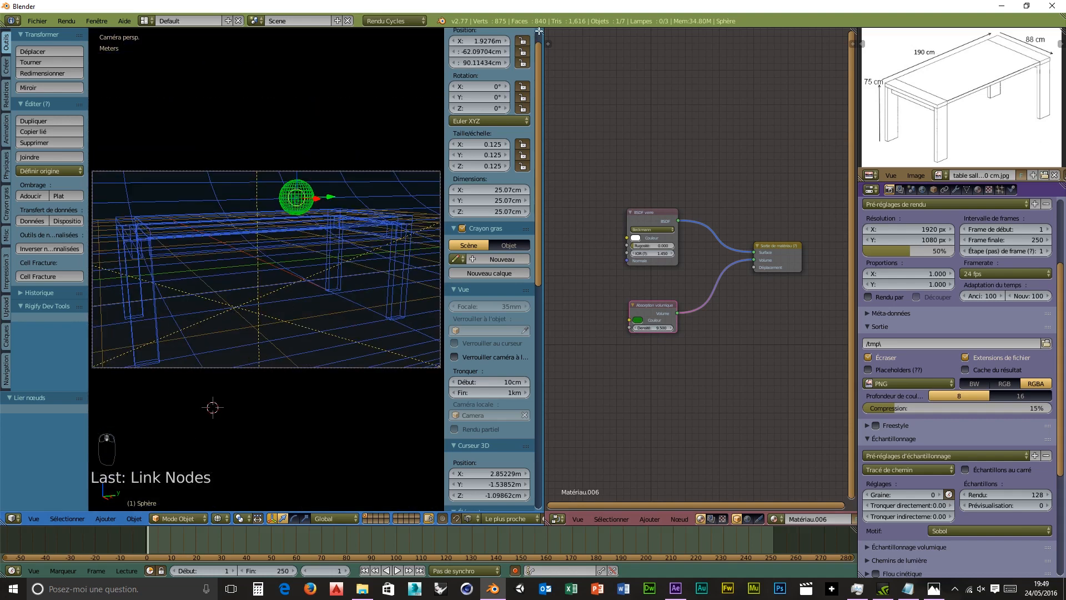
drag(539, 31, 604, 35)
scroll(440, 290, up, 2)
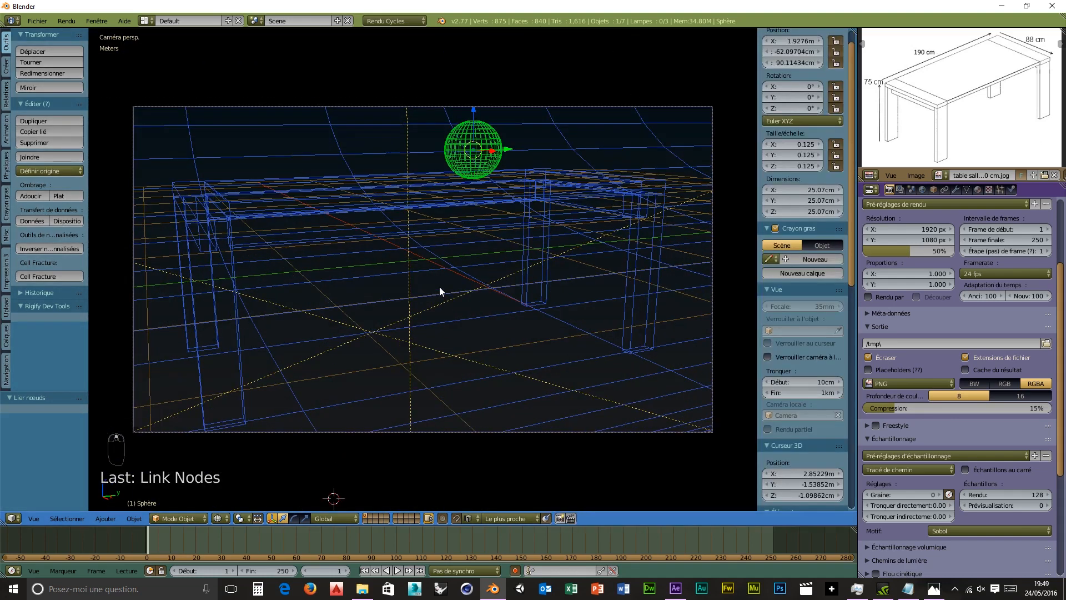
key(shift+z)
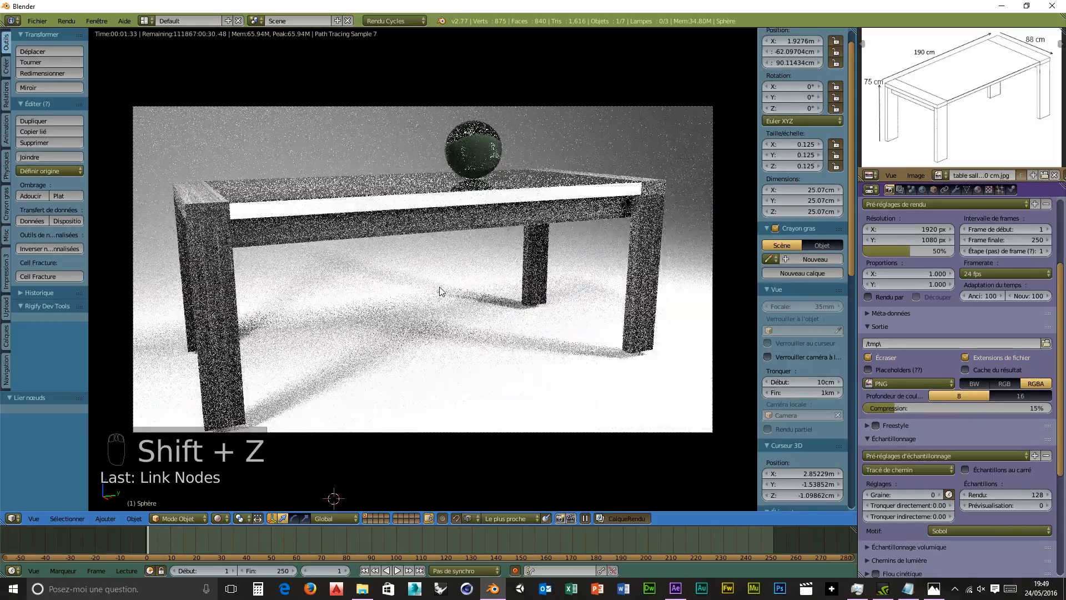
Step: Lock the camera to the view and reframe the table from a higher, more angled viewpoint with the glass sphere in frame
middle_drag(440, 290, 411, 311)
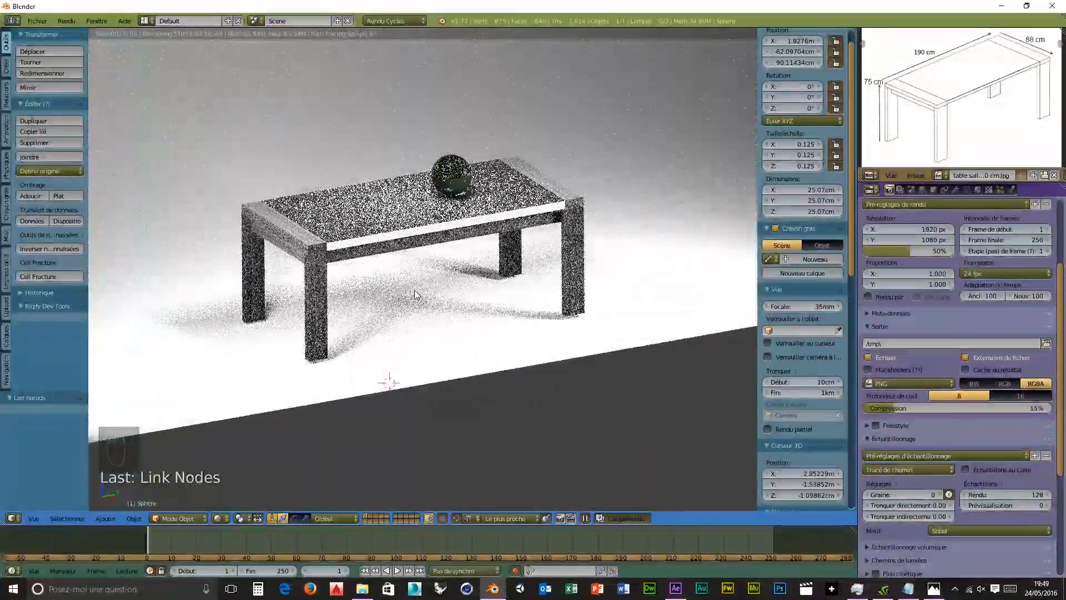
scroll(414, 289, up, 8)
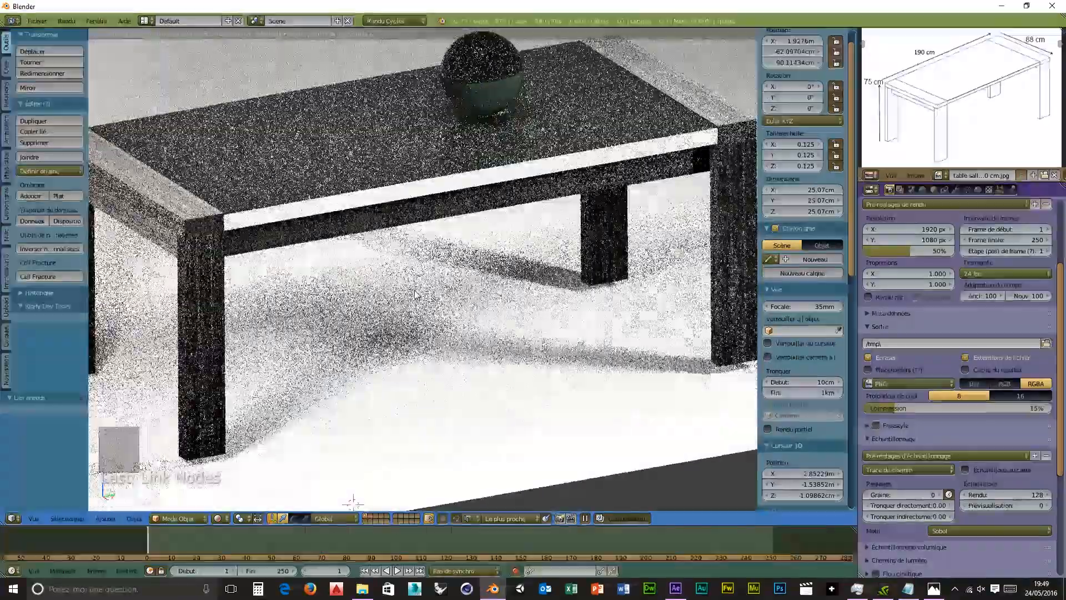
scroll(413, 291, down, 8)
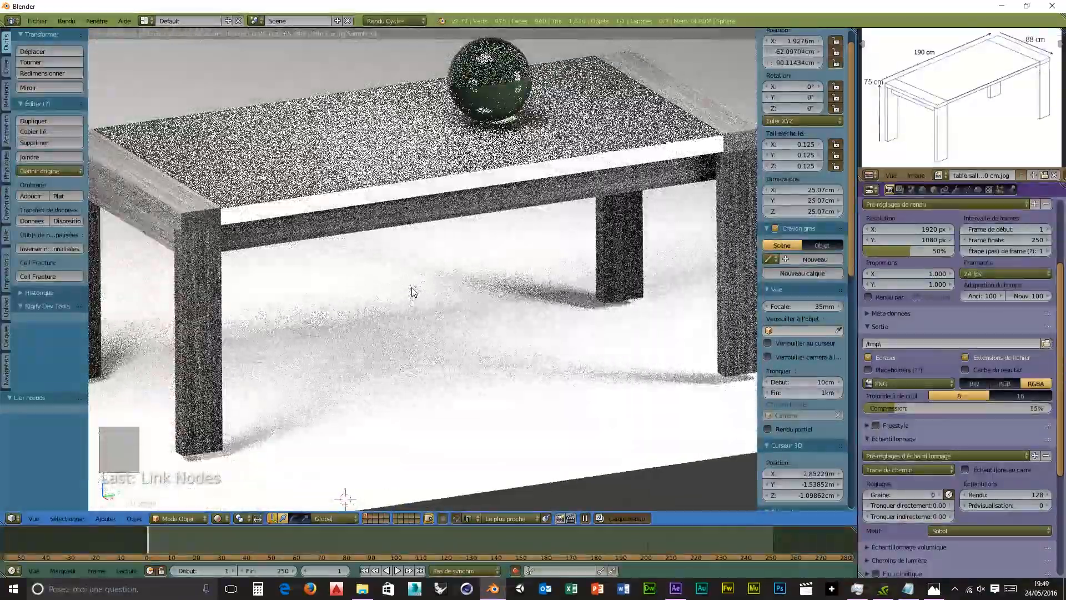
key(KP_0)
click(767, 357)
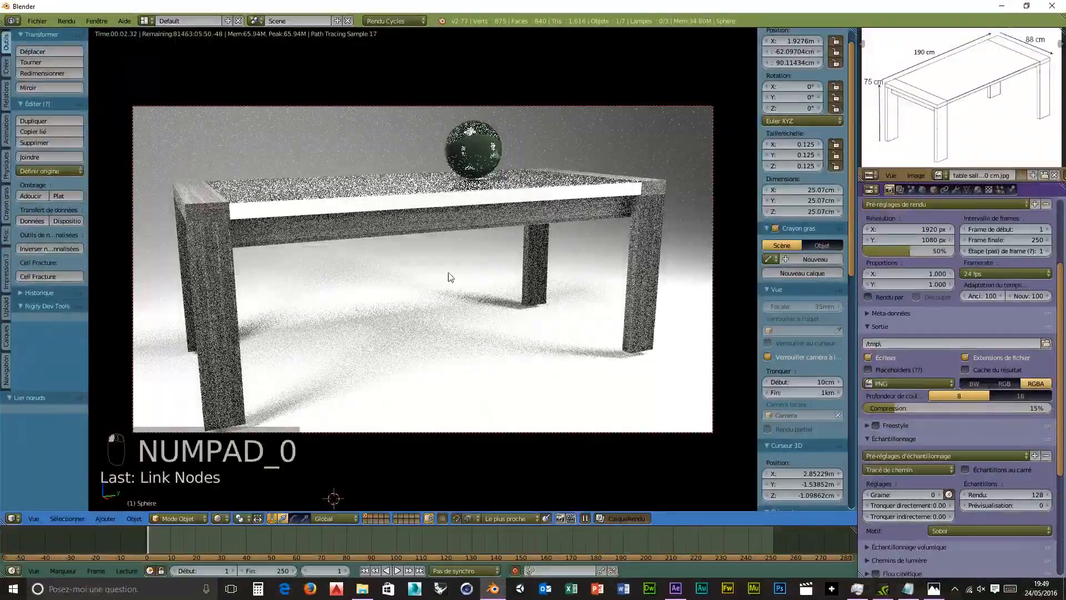
middle_drag(407, 256, 509, 294)
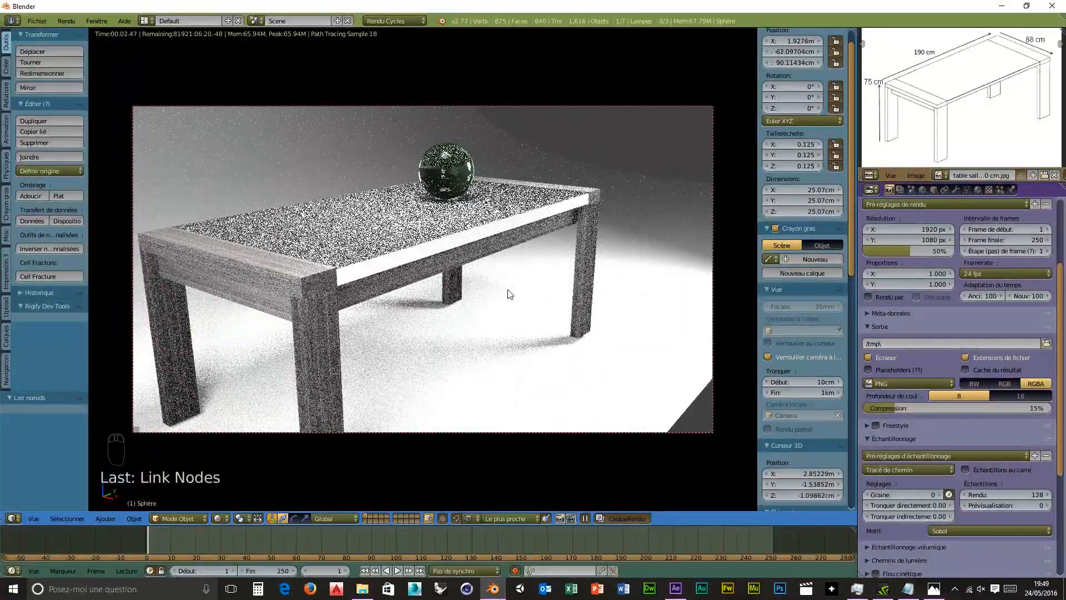
middle_drag(630, 244, 609, 250)
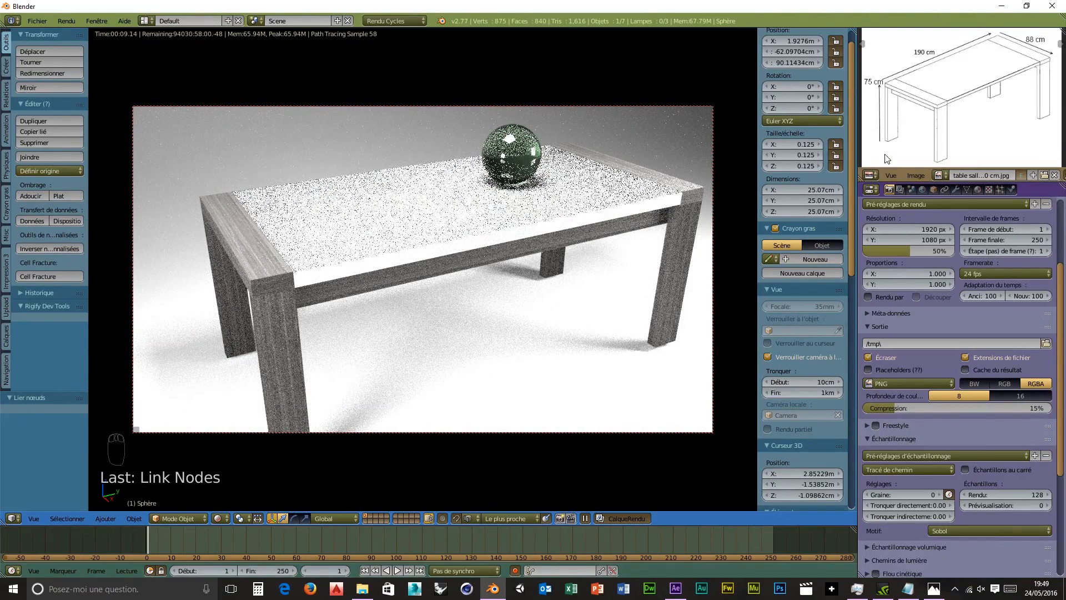
Step: Switch the reference image area to the Outliner and set the Surface lamp's emission strength to 10
click(870, 175)
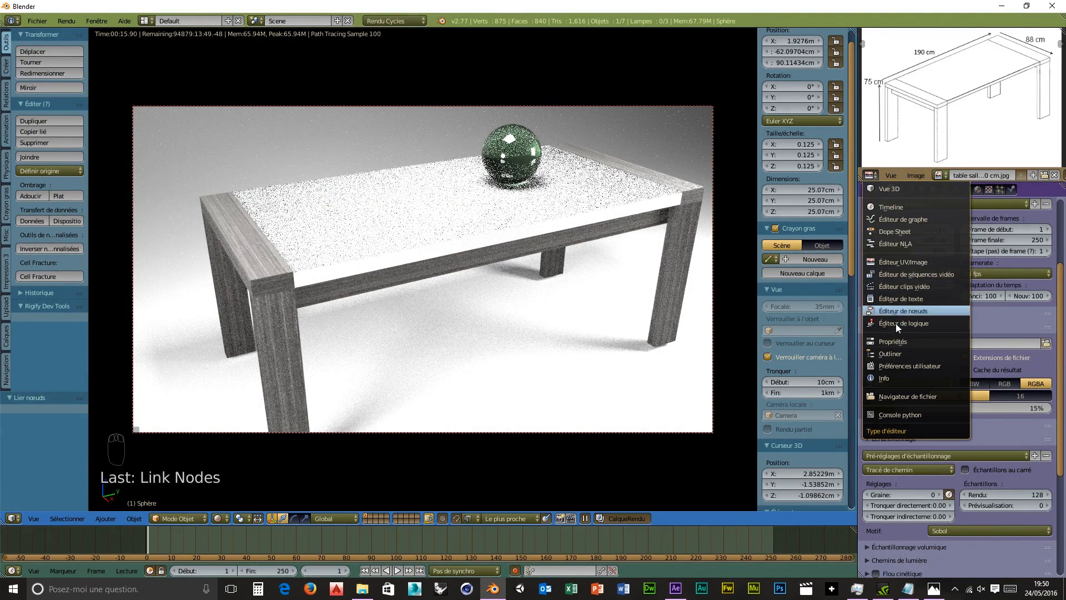
click(896, 357)
click(899, 127)
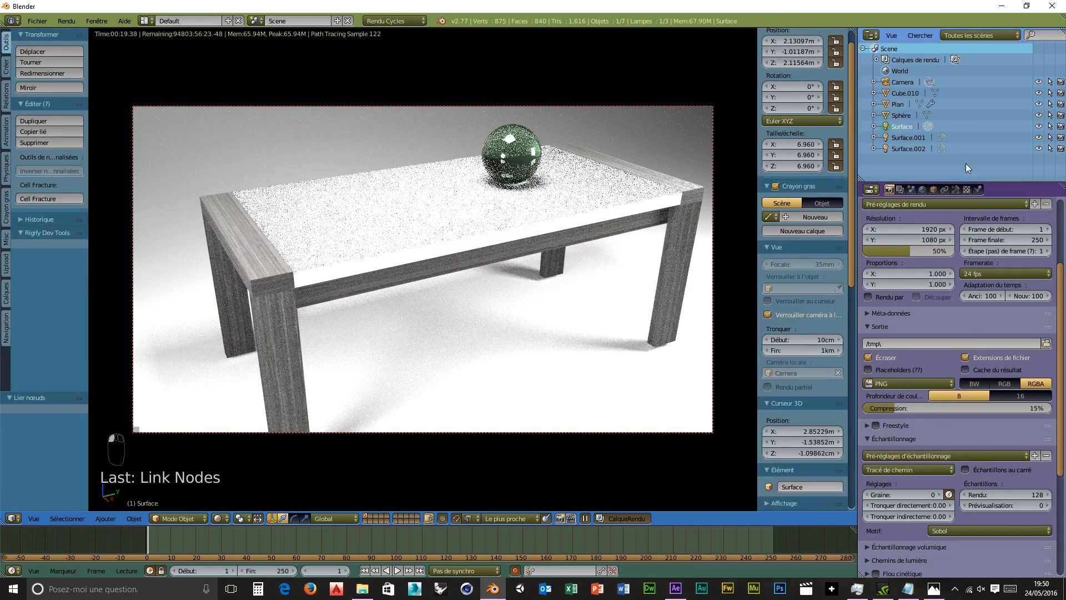
click(956, 190)
click(975, 392)
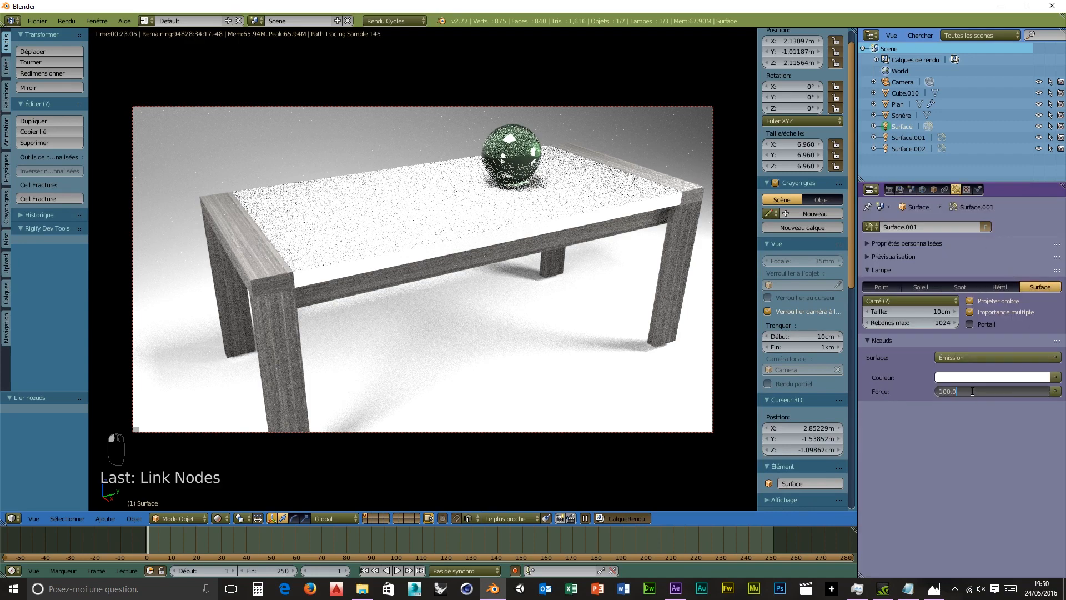
key(Return)
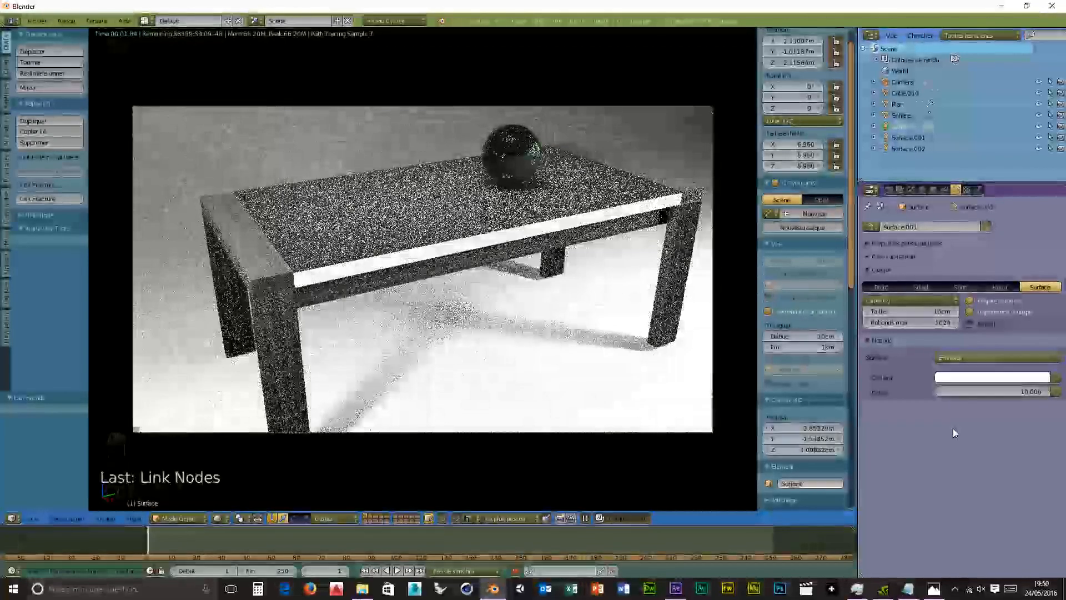
Step: Set the emission strength of the Surface.001 and Surface.002 lamps to 10
click(908, 137)
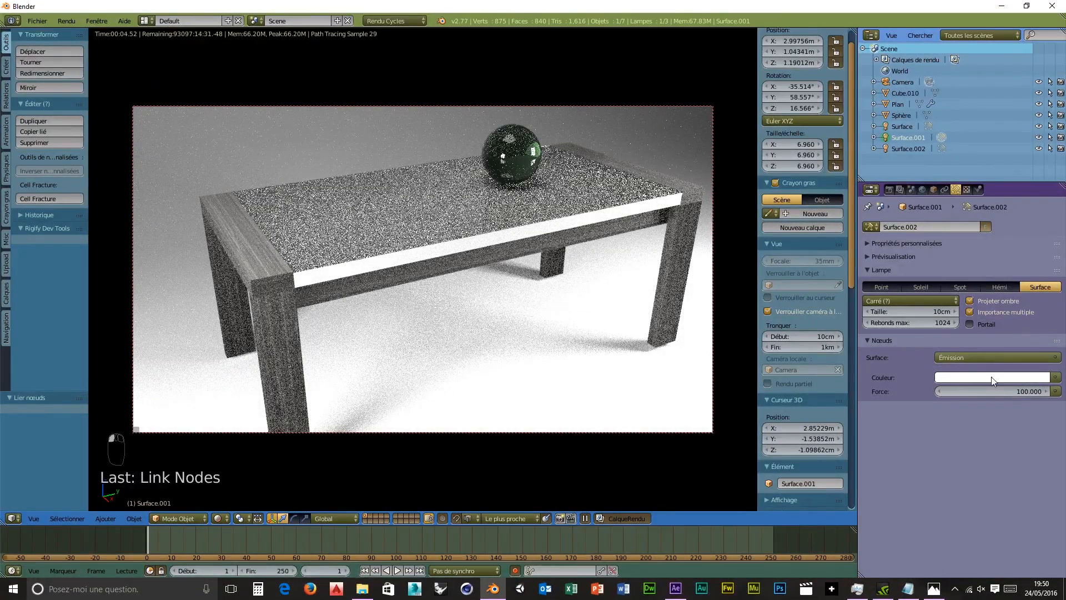
click(992, 391)
key(Return)
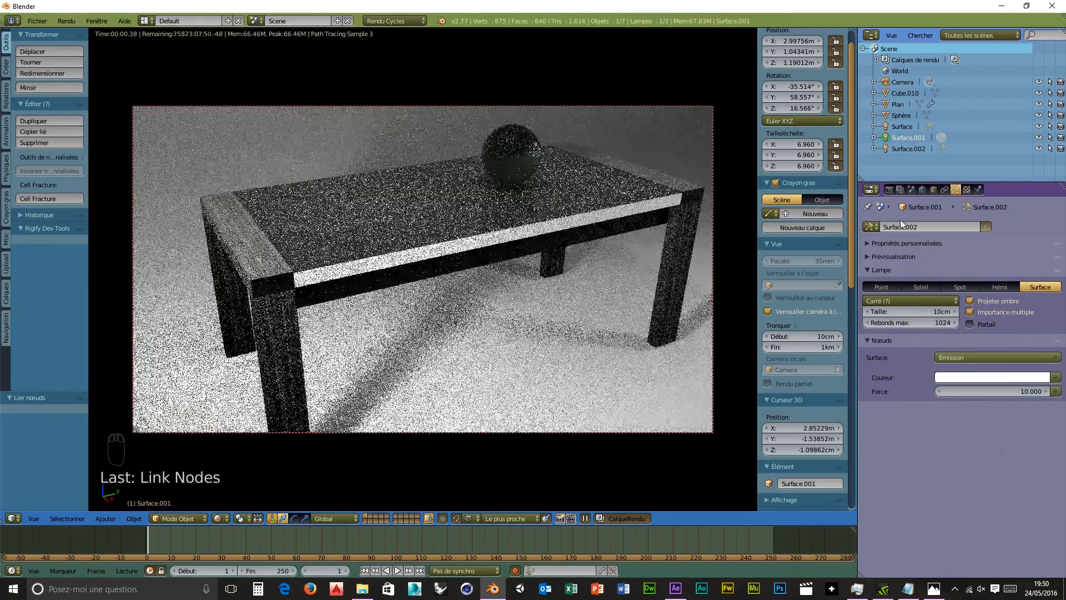
click(907, 148)
click(990, 393)
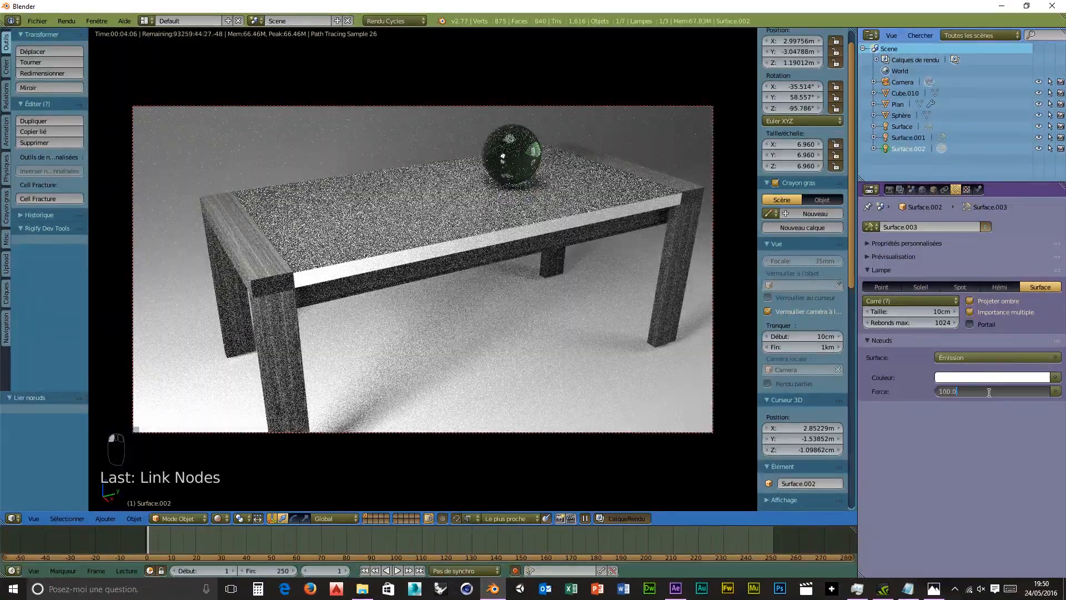
key(Return)
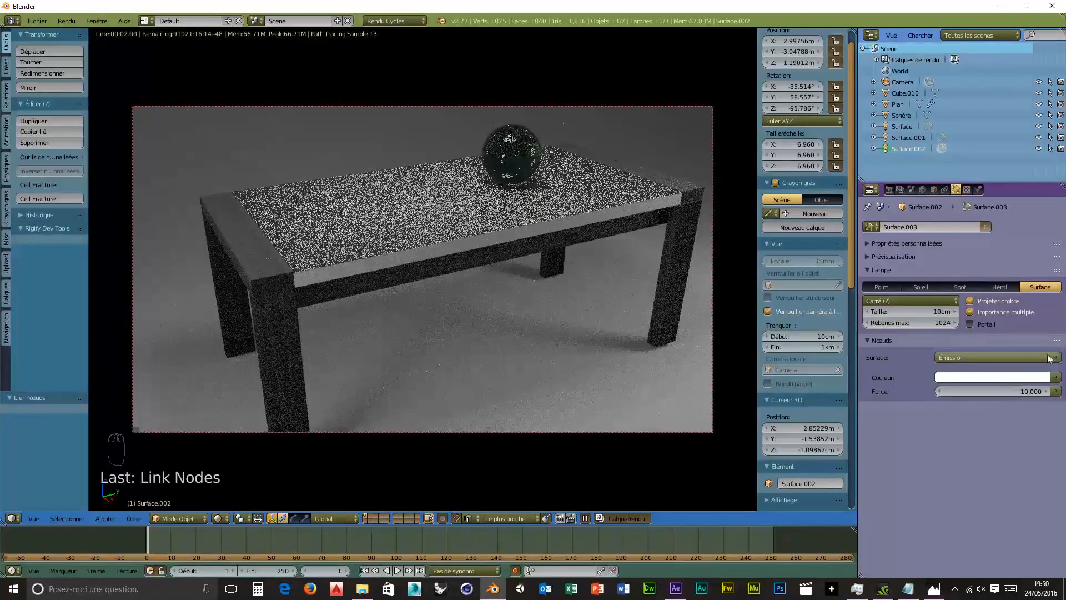
Step: Adjust the camera framing of the table and move the backdrop plane about 2.5 m along the Y axis
middle_drag(498, 359, 498, 355)
right_click(569, 376)
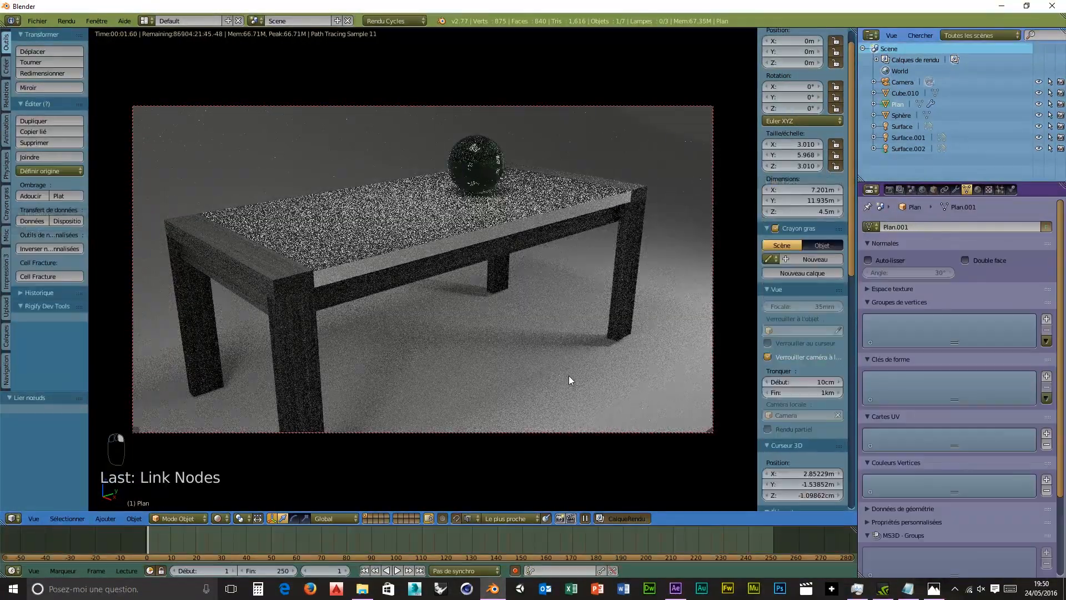
key(g)
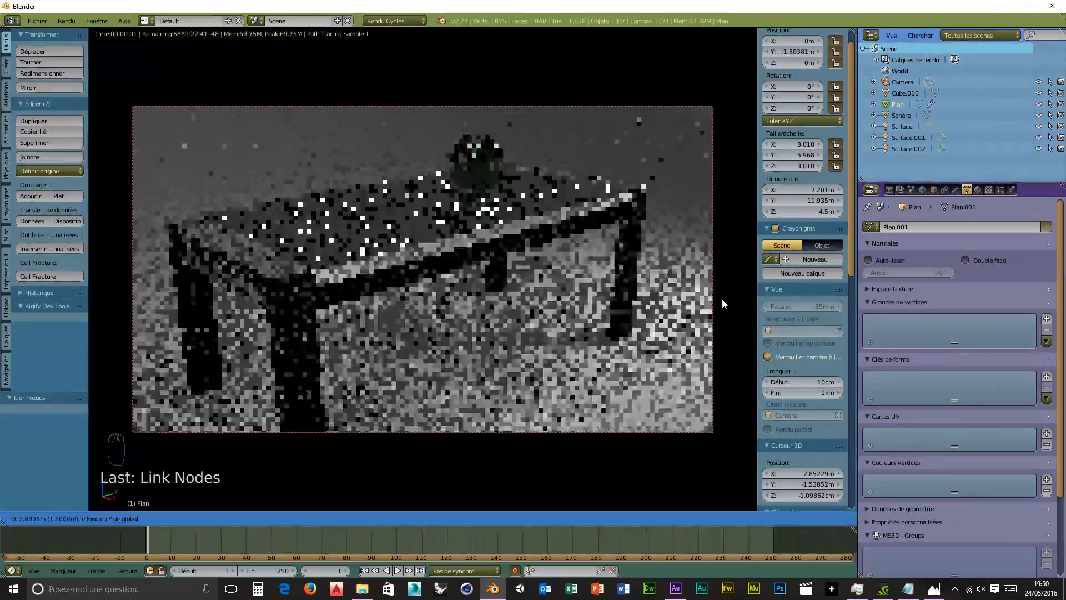
click(98, 282)
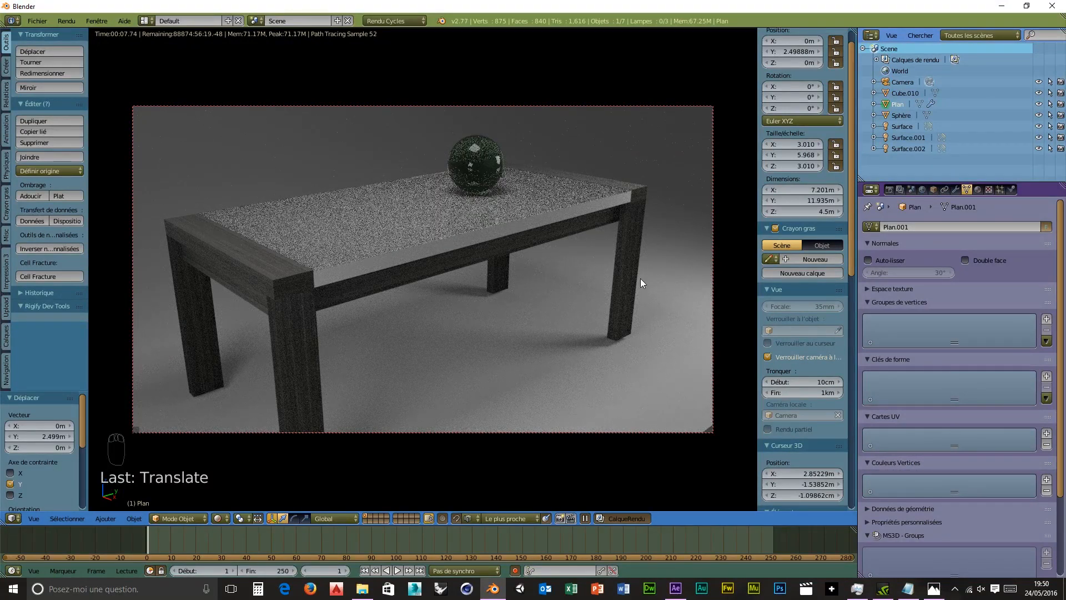
Step: Set the emission strength of the Surface.001 and Surface.002 lamps to 15
click(909, 138)
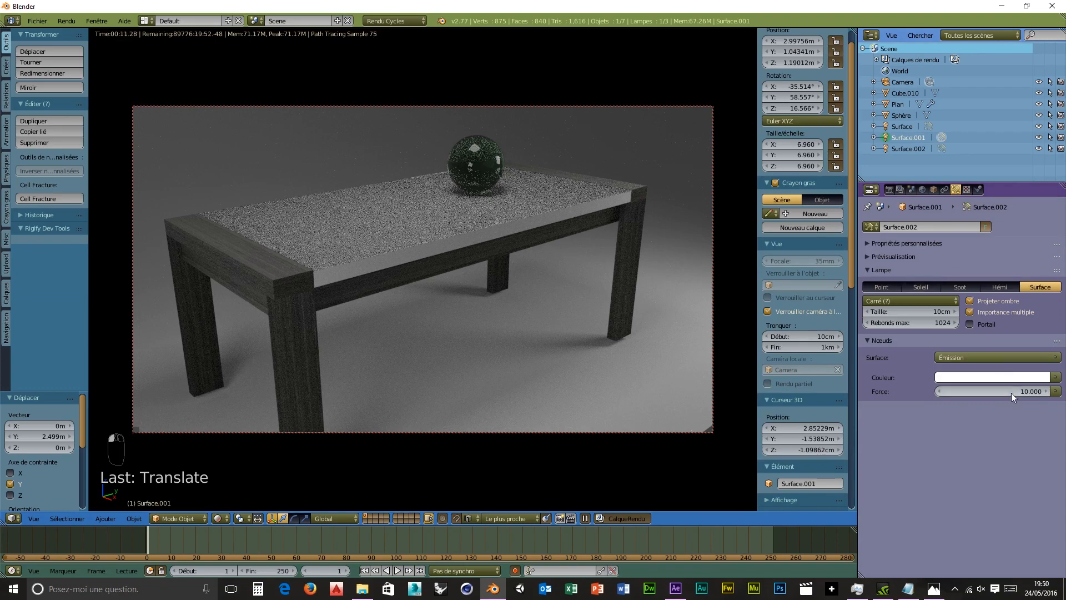
click(1012, 392)
key(Return)
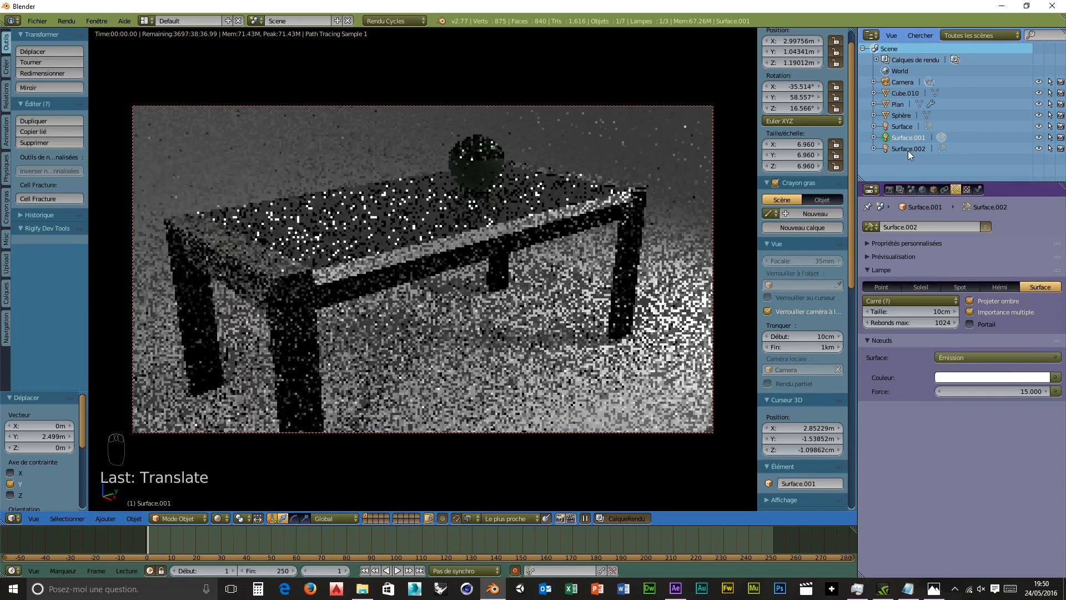
click(908, 149)
click(1005, 390)
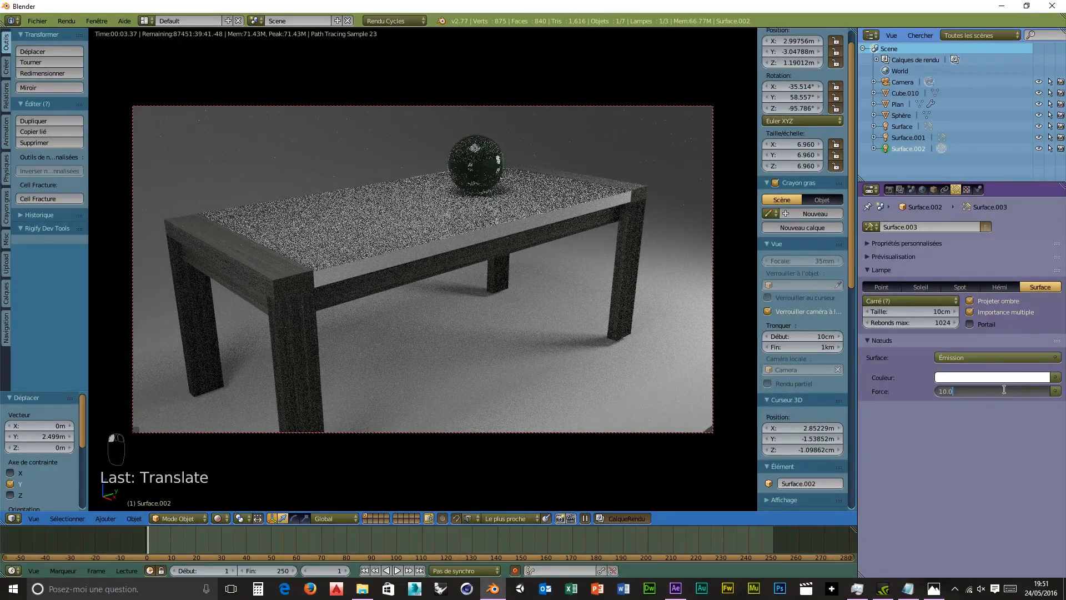
text(15)
key(Return)
Step: Tint the Surface.002 lamp's emission light blue and the Surface.001 lamp's emission pale green
click(998, 379)
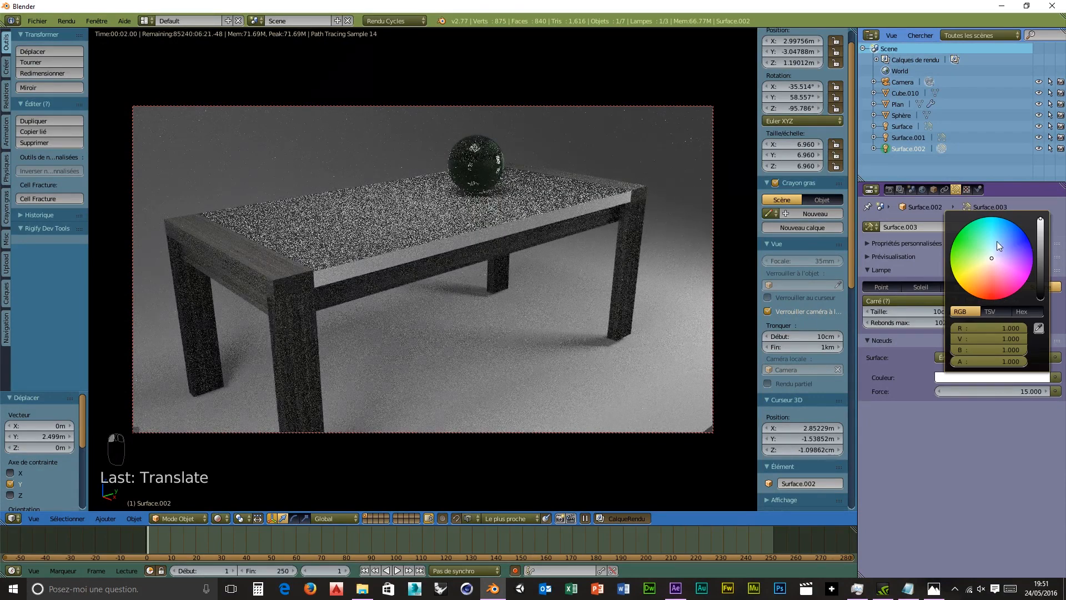
click(997, 247)
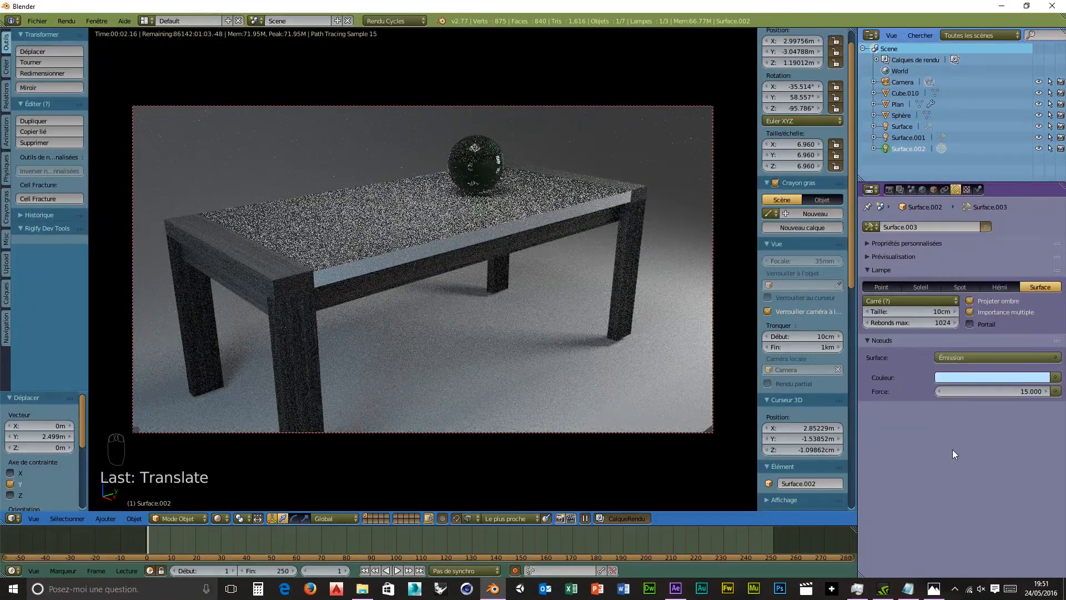
click(908, 137)
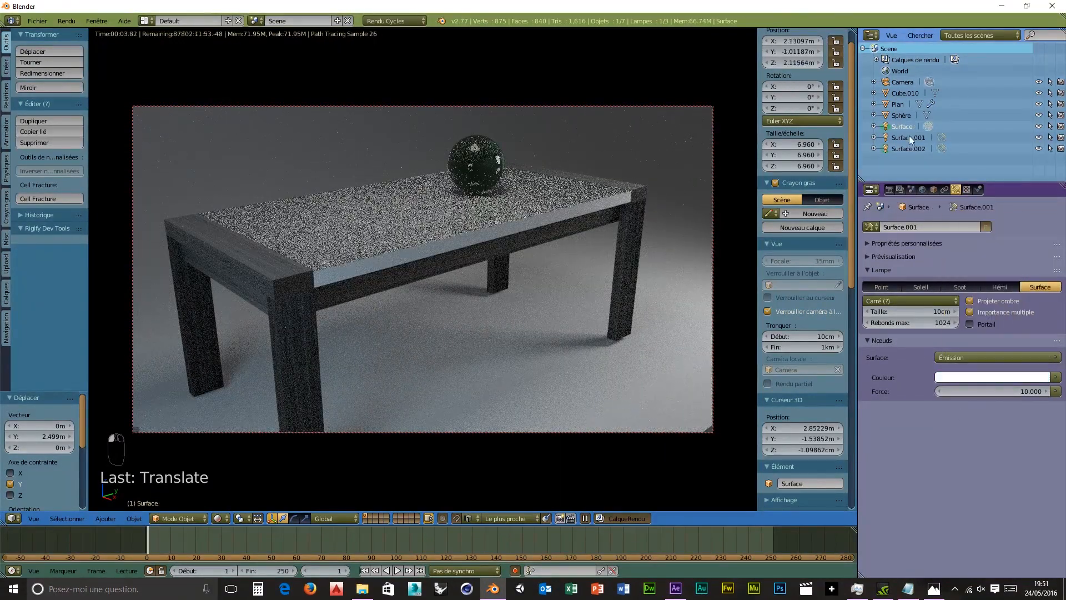
click(977, 377)
click(985, 257)
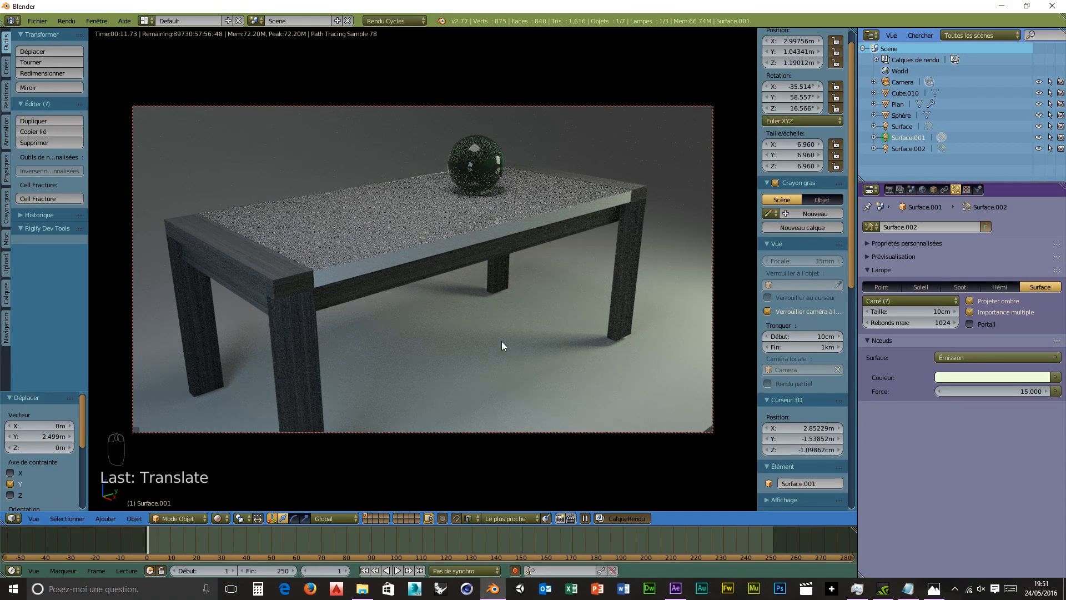
Step: Unlock the camera from the view and start saving the scene under a new name, browsing to D:\blender
click(767, 313)
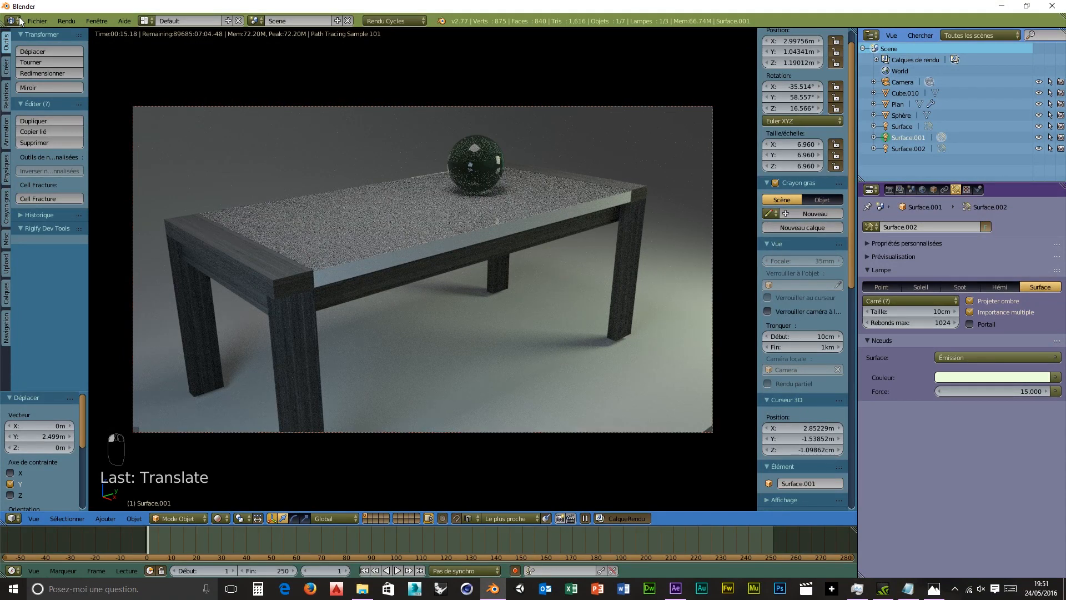
click(38, 20)
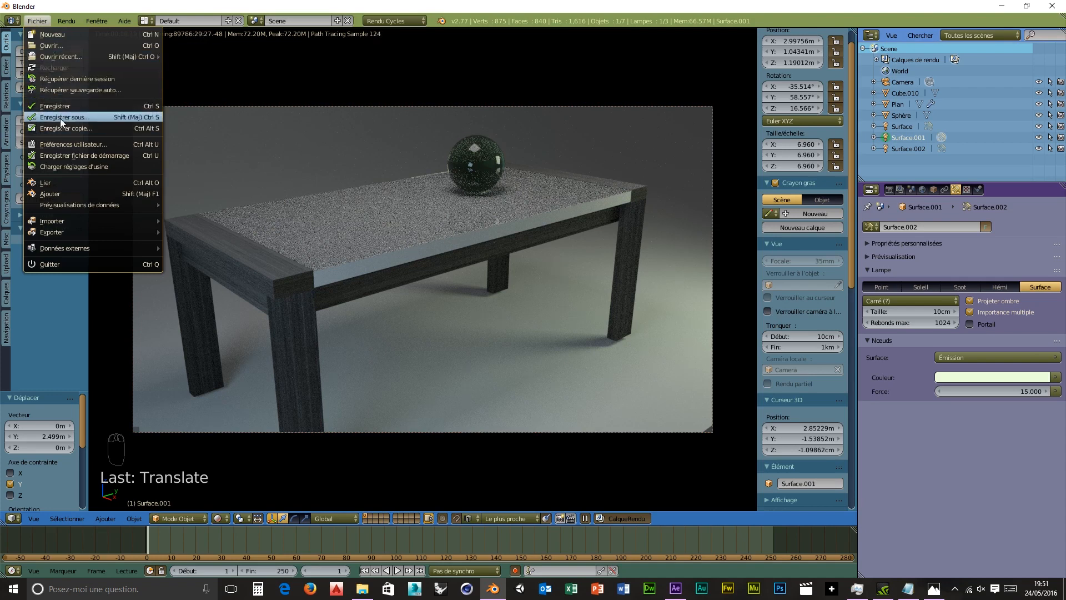
click(61, 118)
click(39, 81)
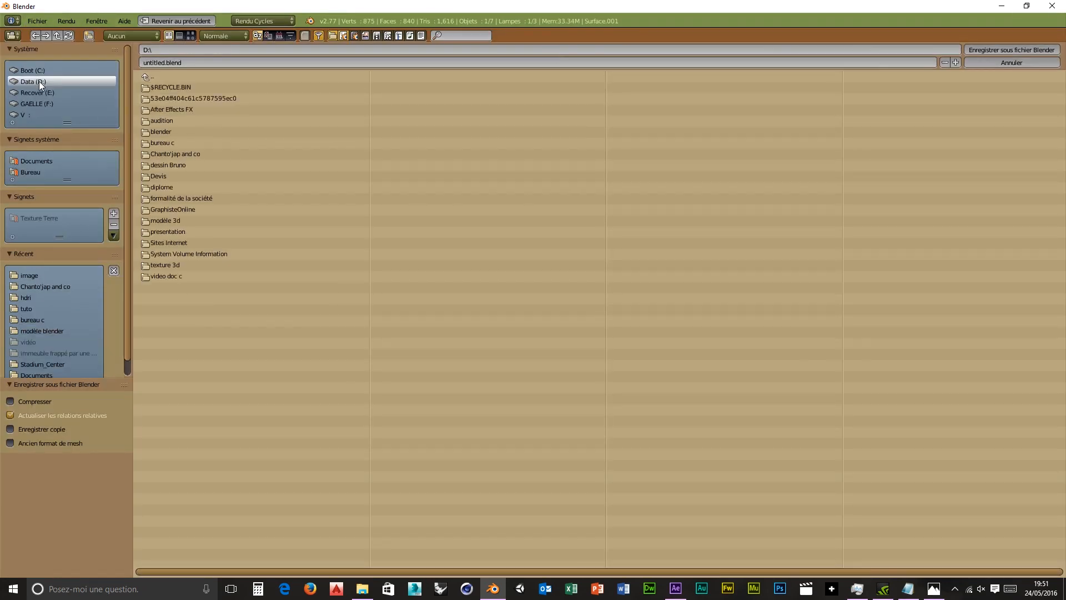
click(161, 131)
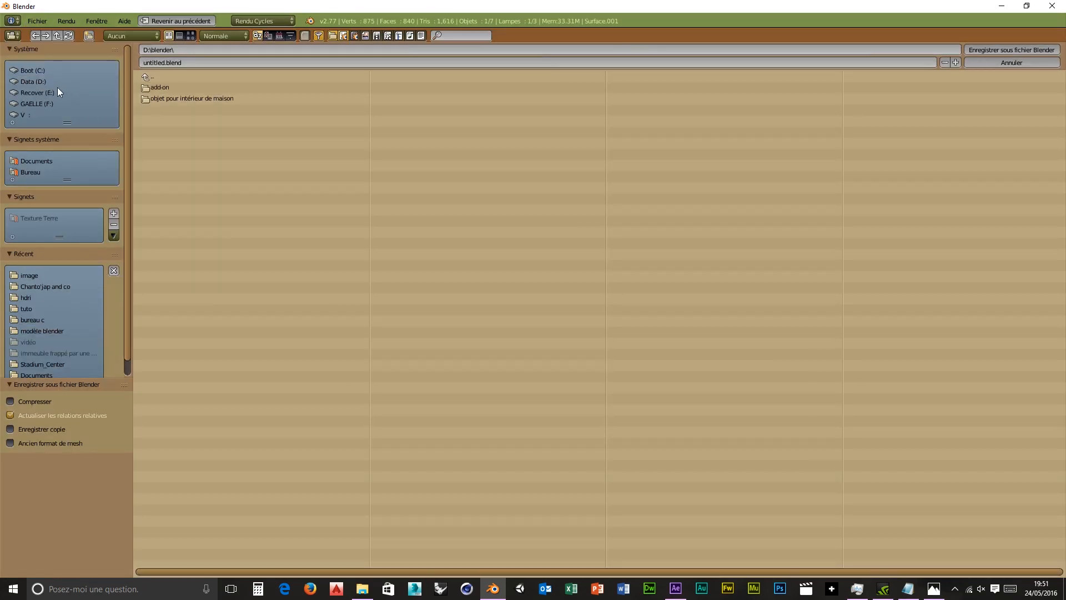
click(39, 82)
click(172, 153)
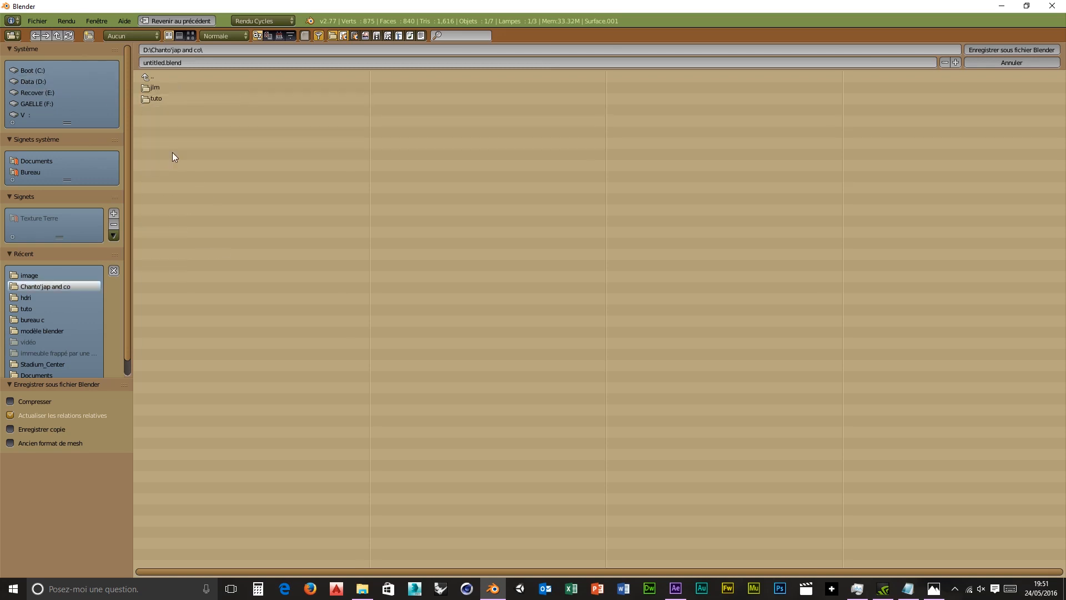
click(152, 99)
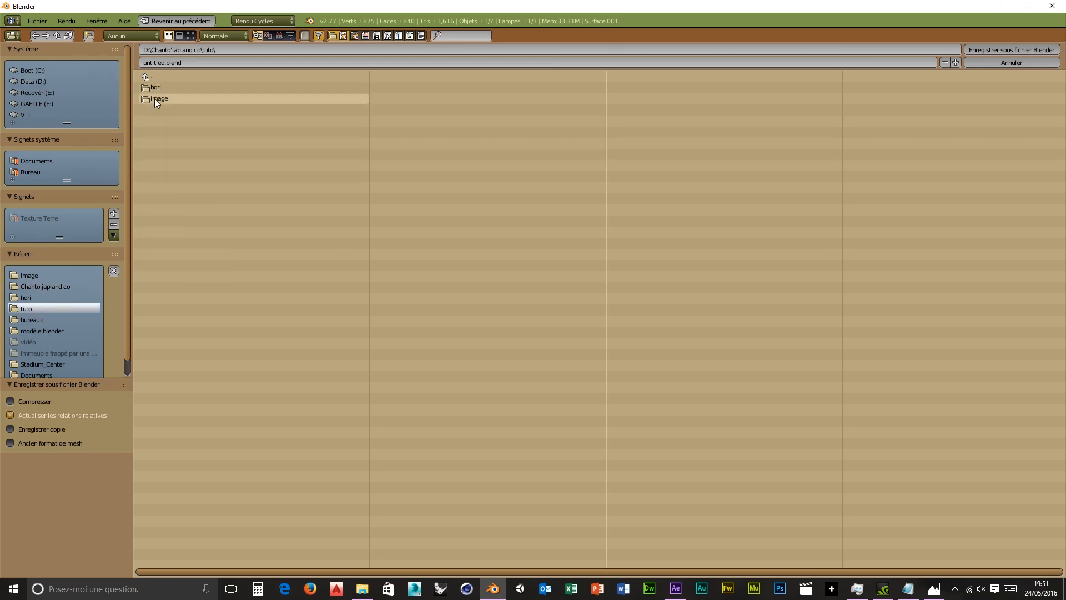
click(154, 99)
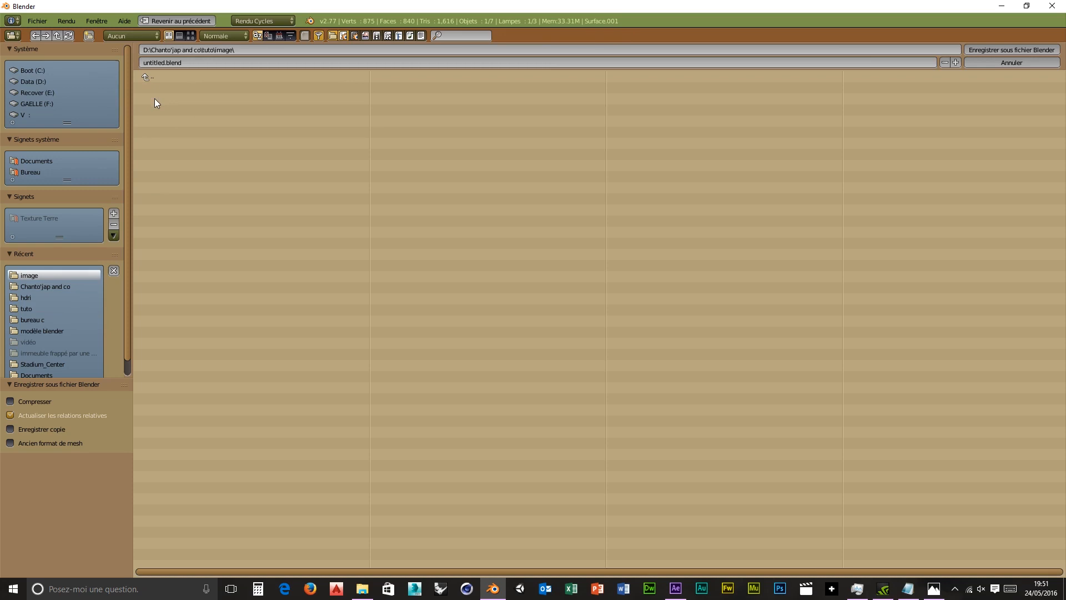
click(24, 81)
click(184, 132)
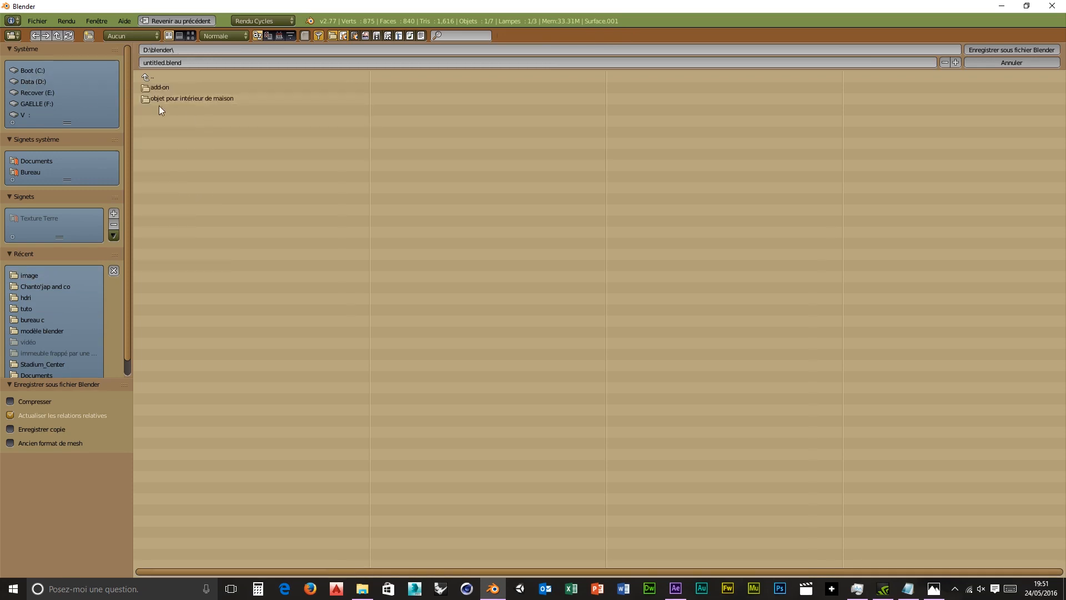
Step: Save the scene as "table de salle à manger" in the "objet pour intérieur de maison" folder
click(212, 100)
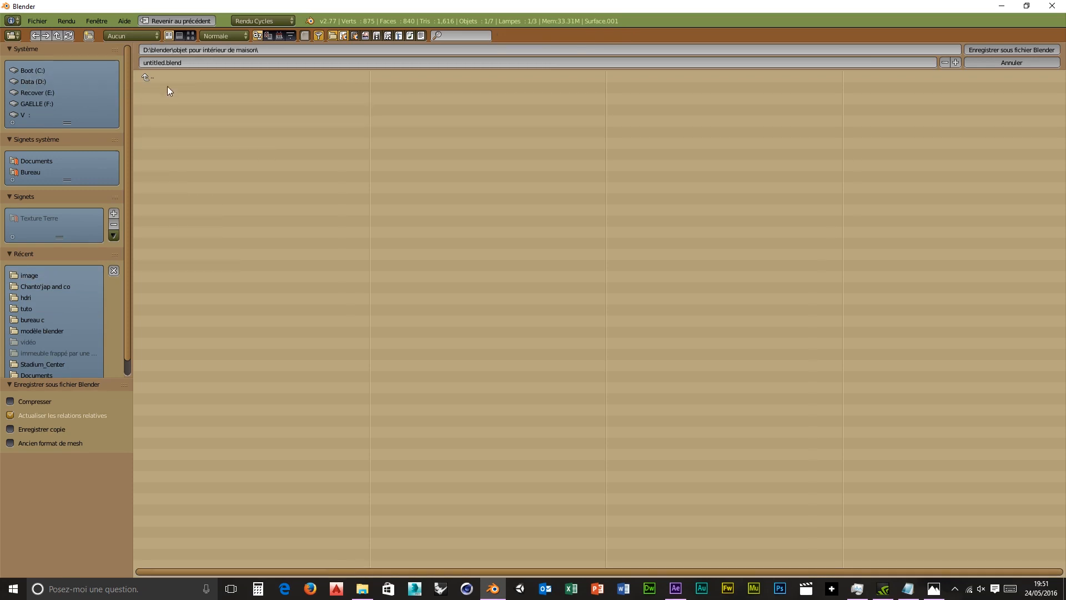
click(197, 62)
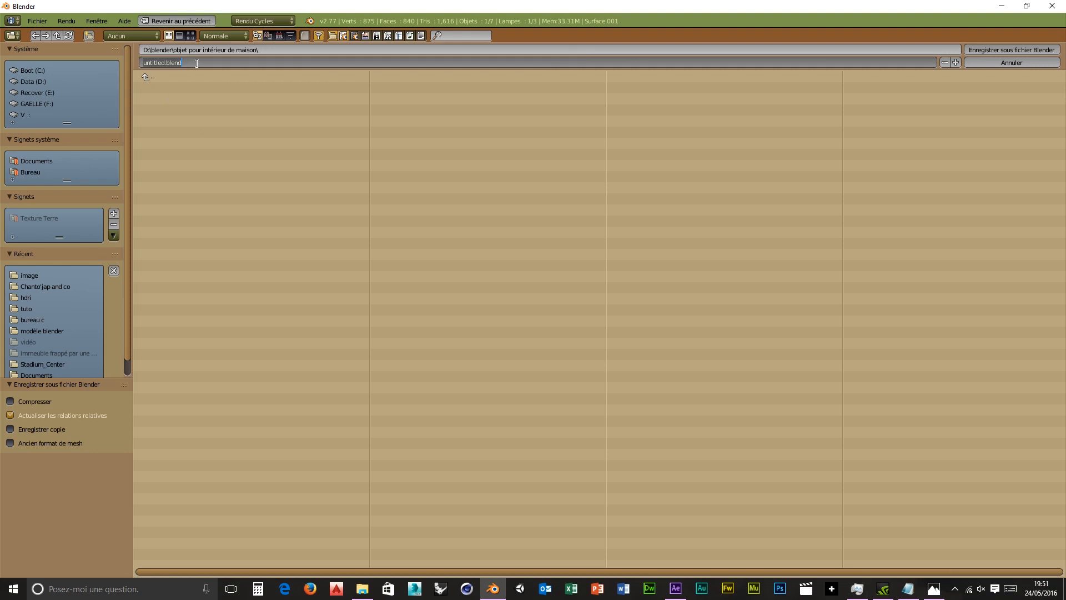
text(table de salle à manger)
click(1024, 51)
click(1024, 51)
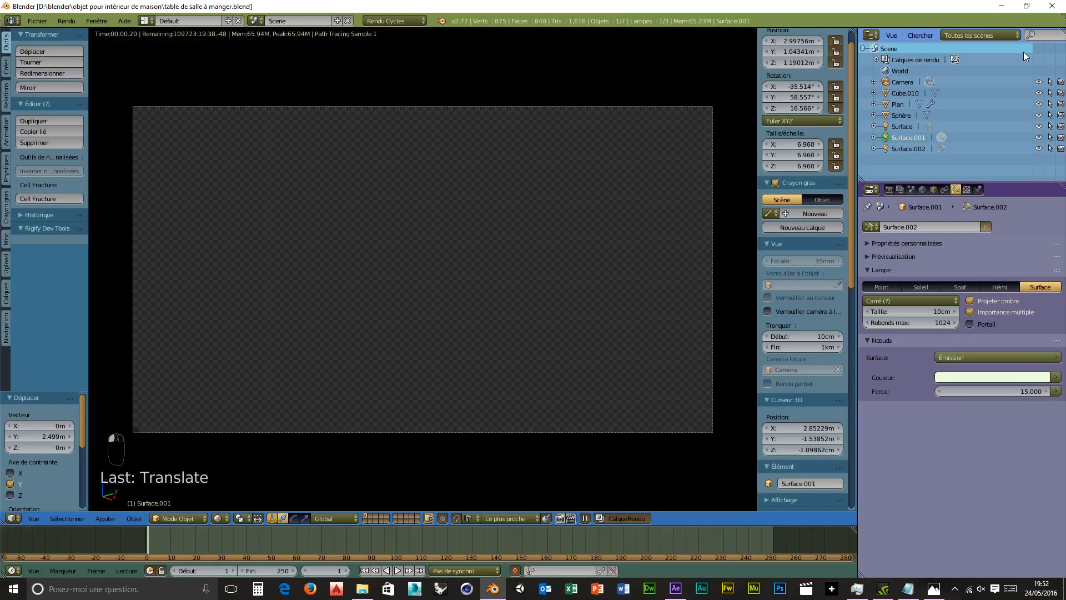
Step: Set the render output format to JPEG and apply the Final sampling preset
click(889, 189)
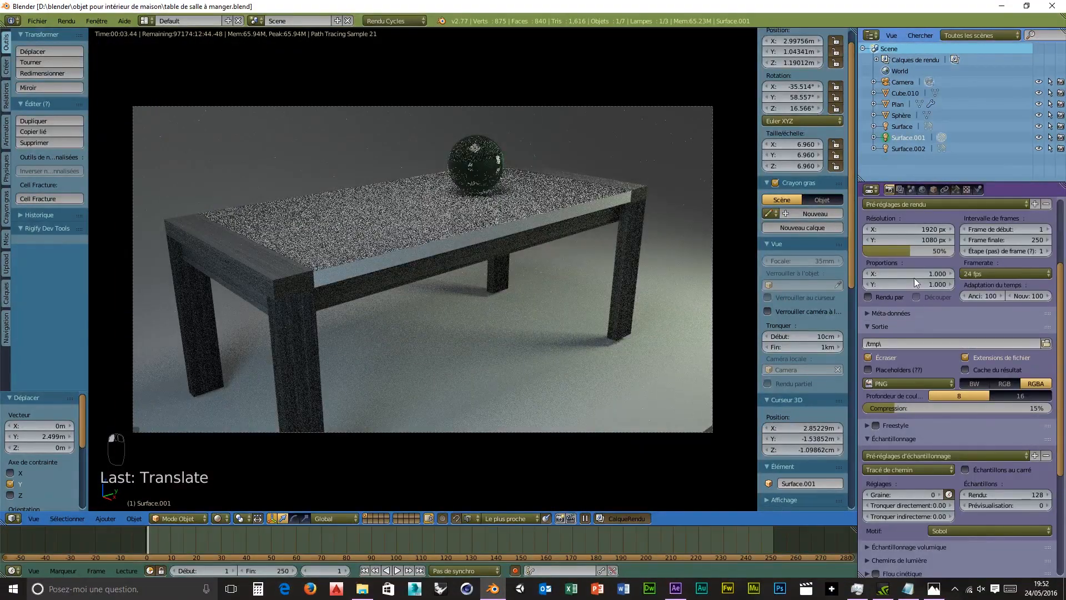
click(904, 383)
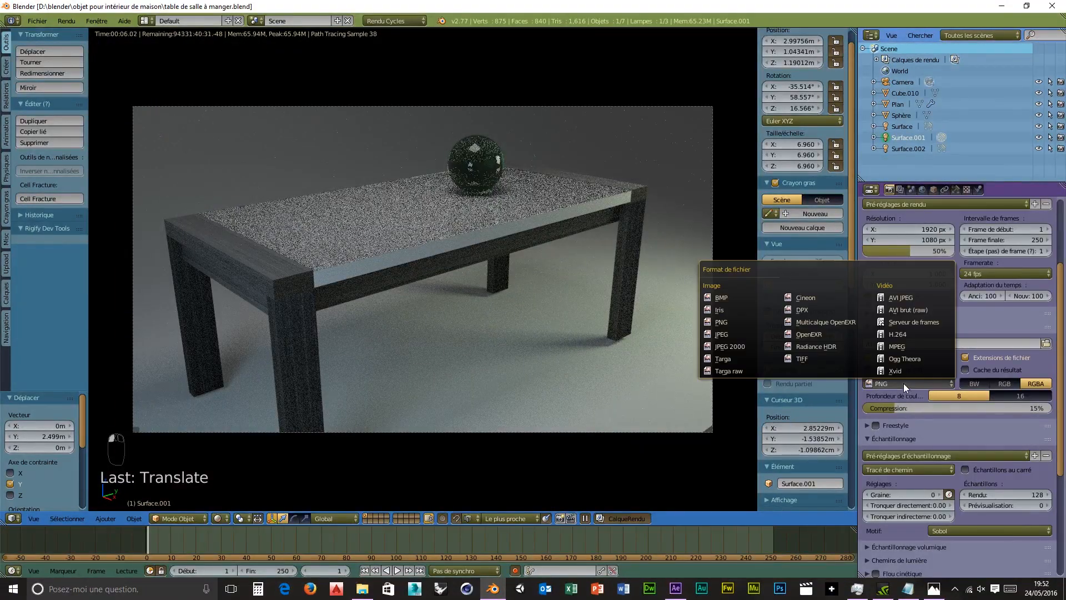
click(716, 334)
click(945, 443)
click(884, 457)
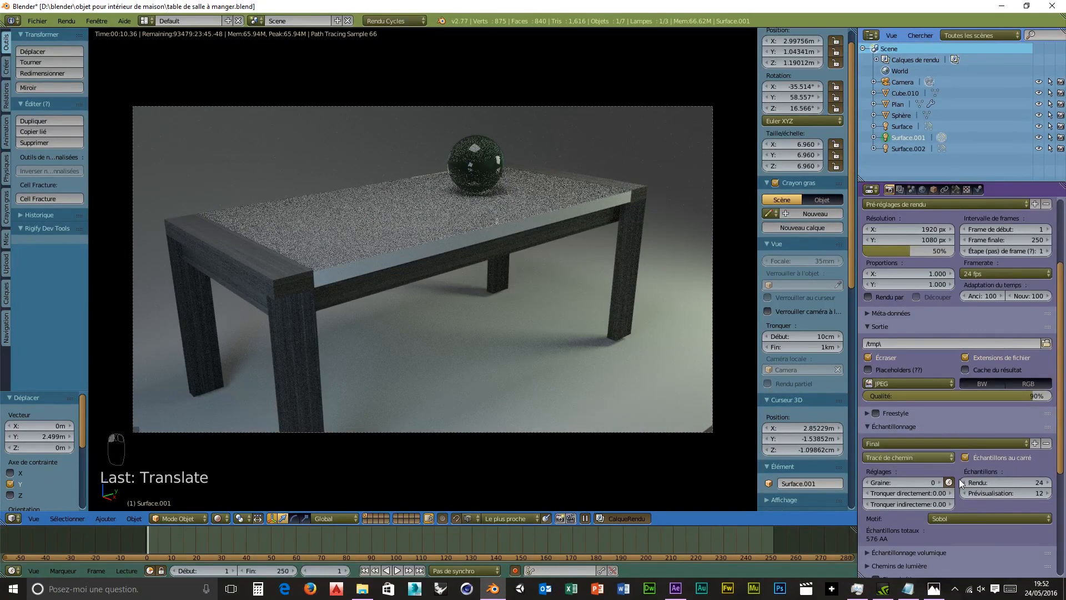
Step: Expand the light paths settings and render the active scene as a still image
scroll(958, 478, down, 3)
click(895, 499)
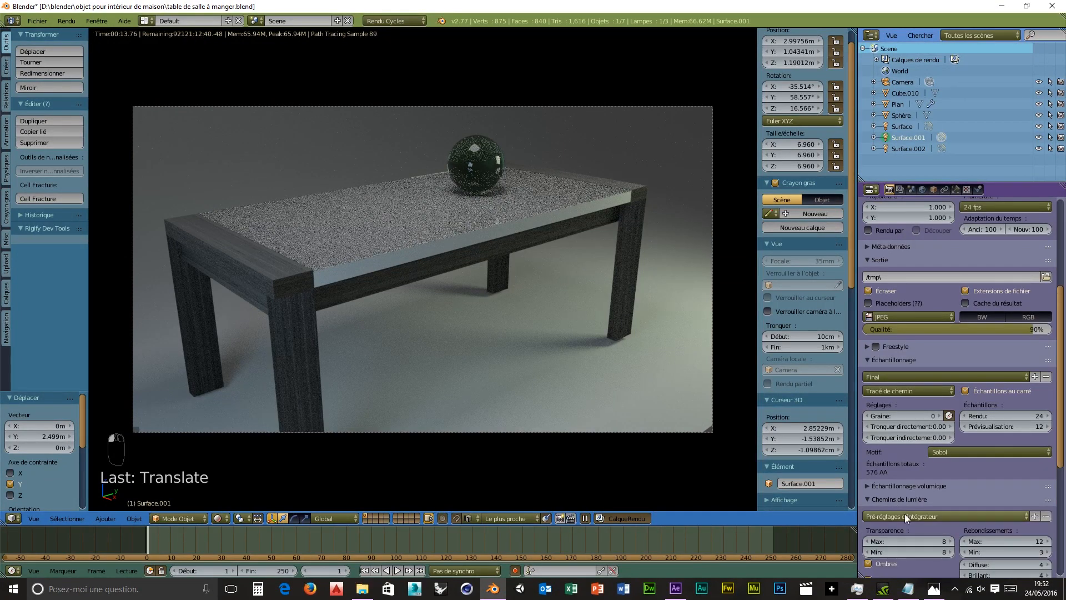
scroll(921, 445, up, 8)
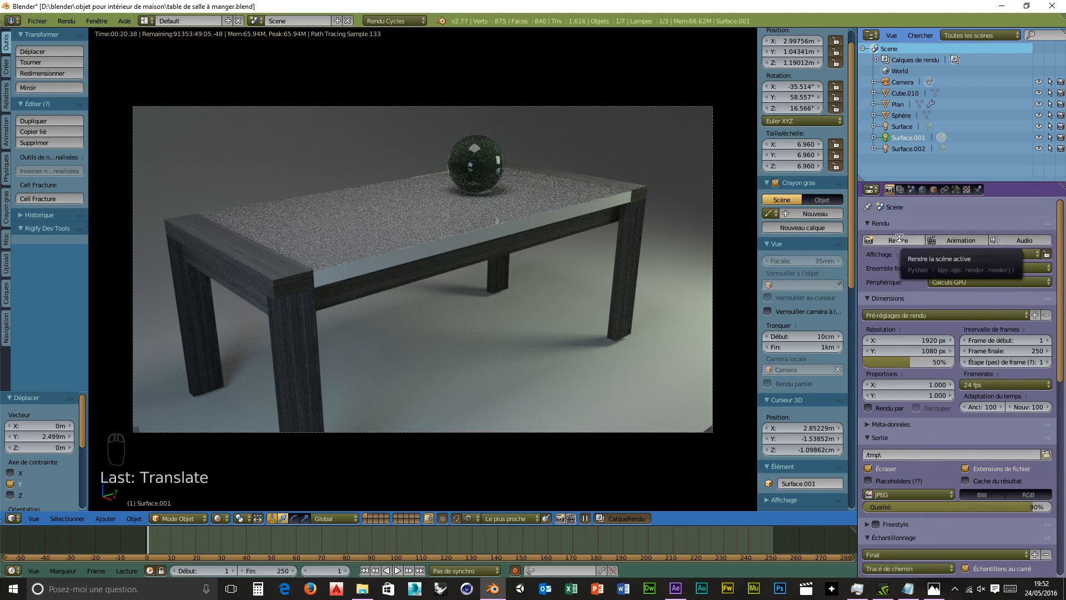
click(899, 238)
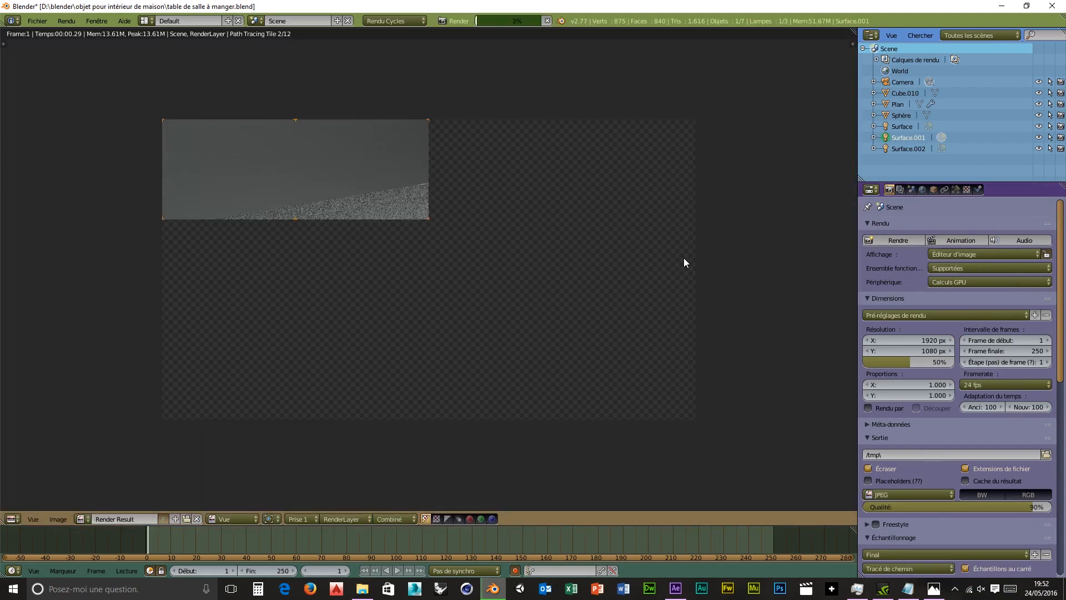
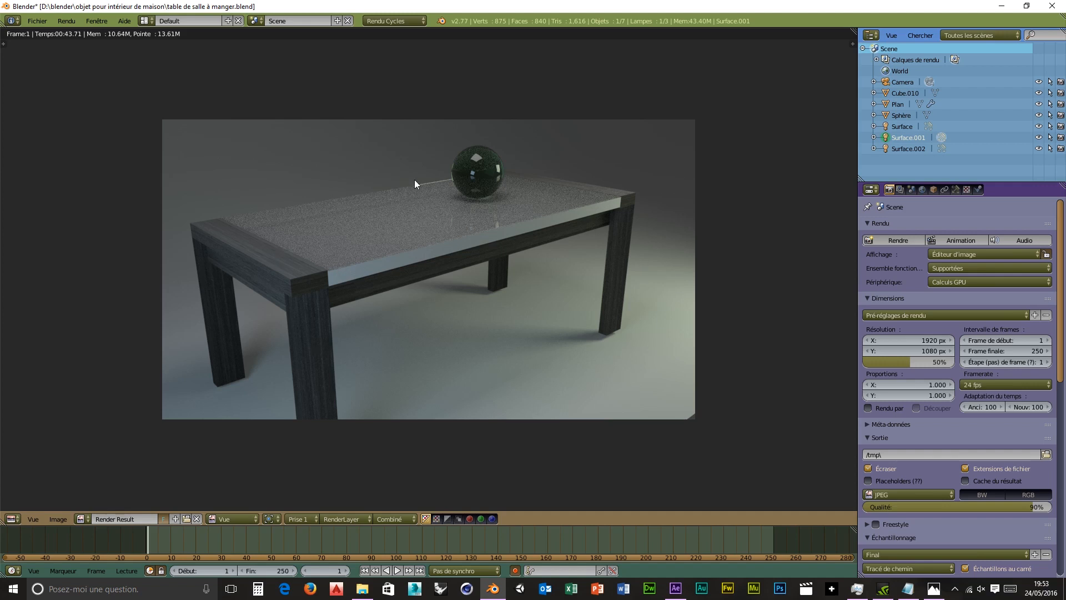
Step: Save the rendered image as "table de salle à manger.jpg" in the "objet pour intérieur de maison" folder
click(58, 519)
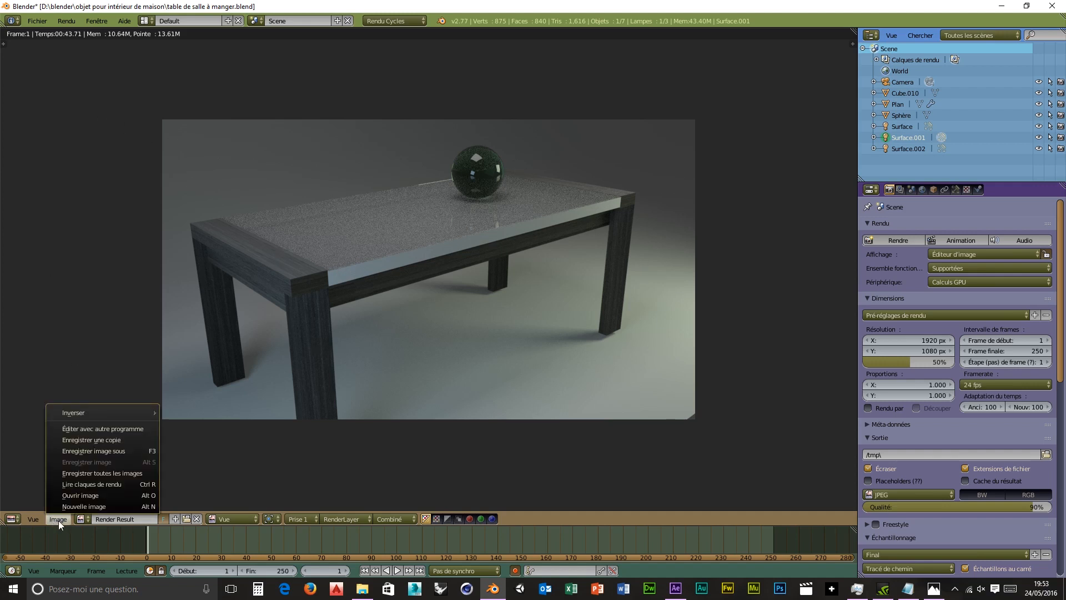
click(95, 450)
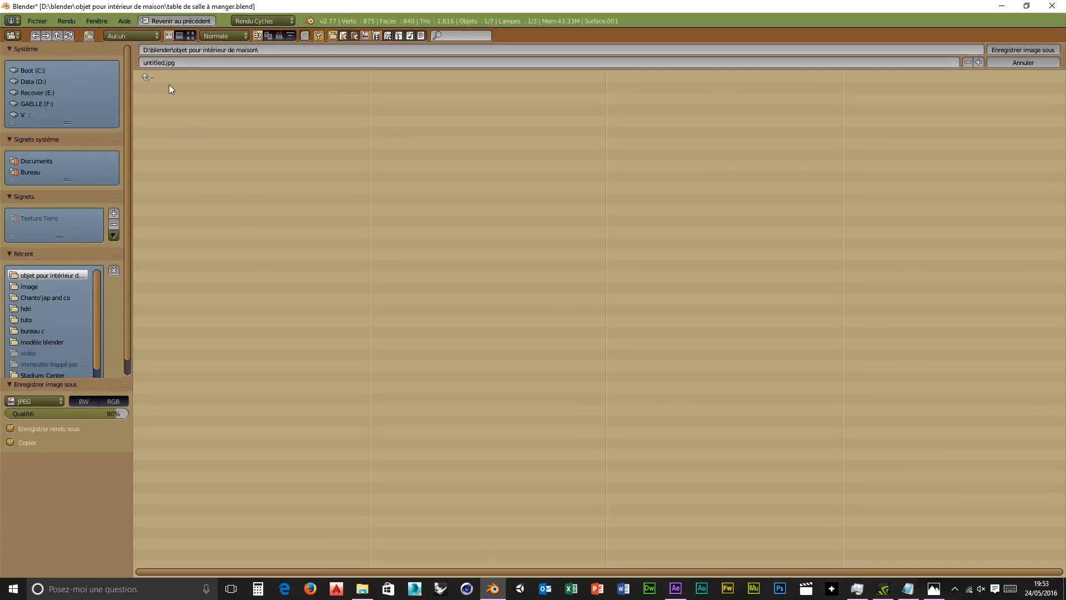
click(181, 63)
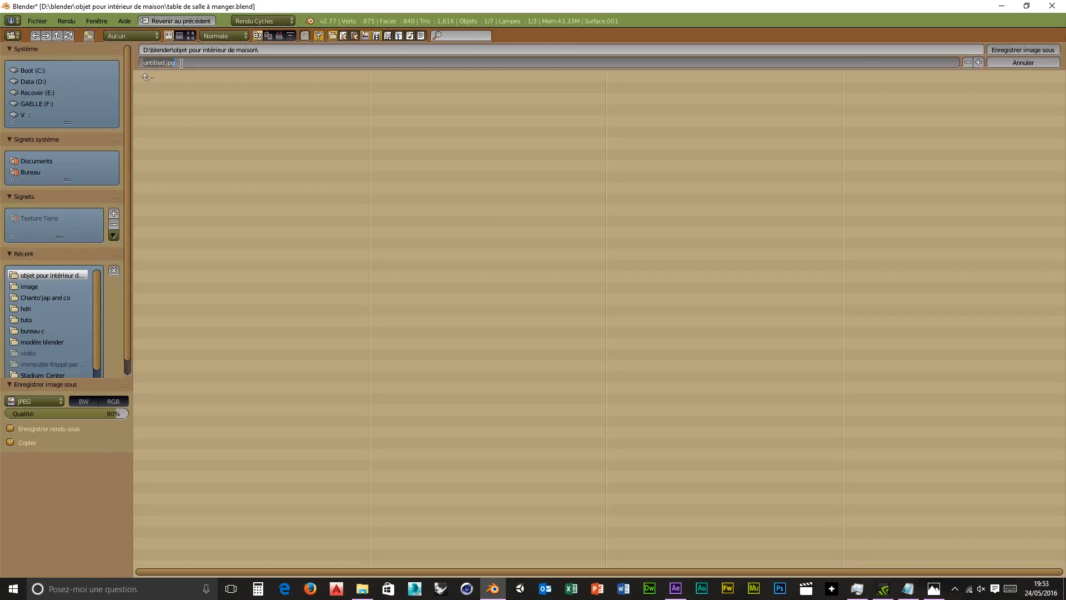
text(table de salle à manger)
key(Return)
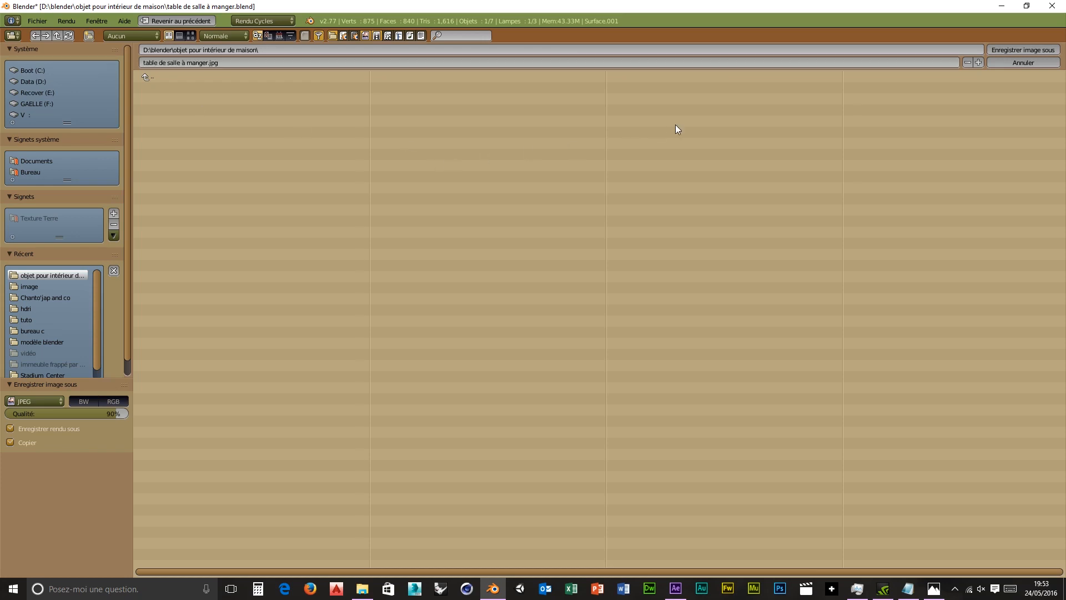
click(1015, 47)
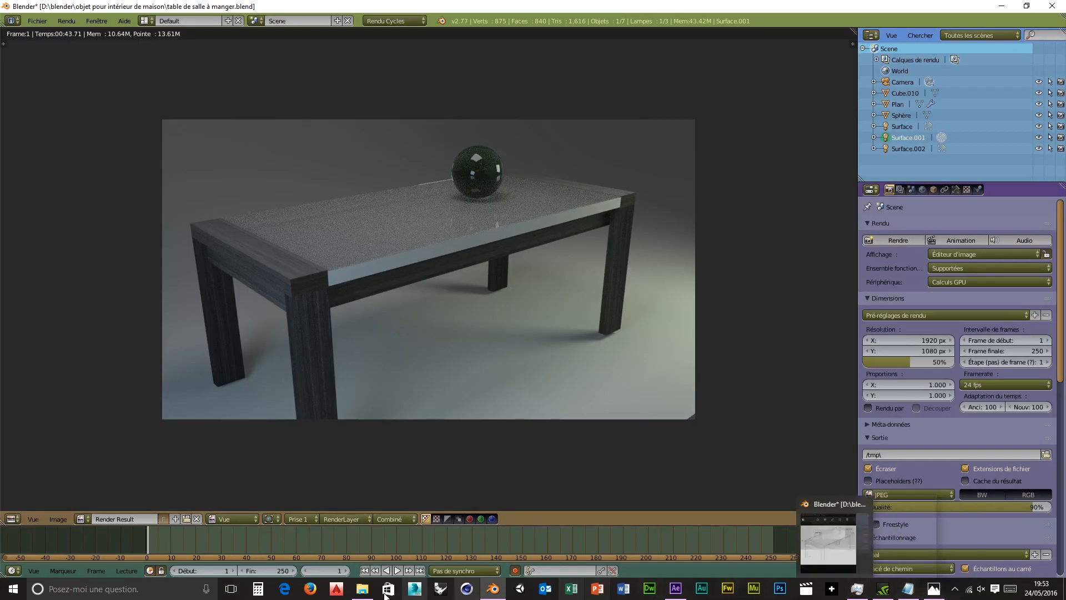
Step: Open the furnished dining table reference photo from the tuto "image" folder in Photos and place its window beside the render
mouse_move(363, 594)
click(362, 553)
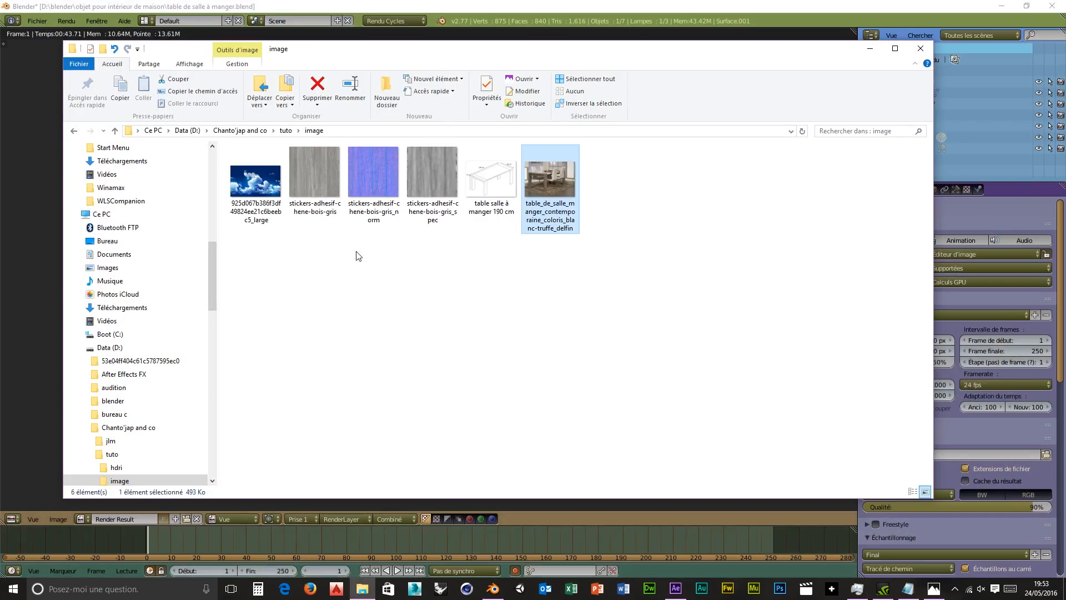
double_click(556, 179)
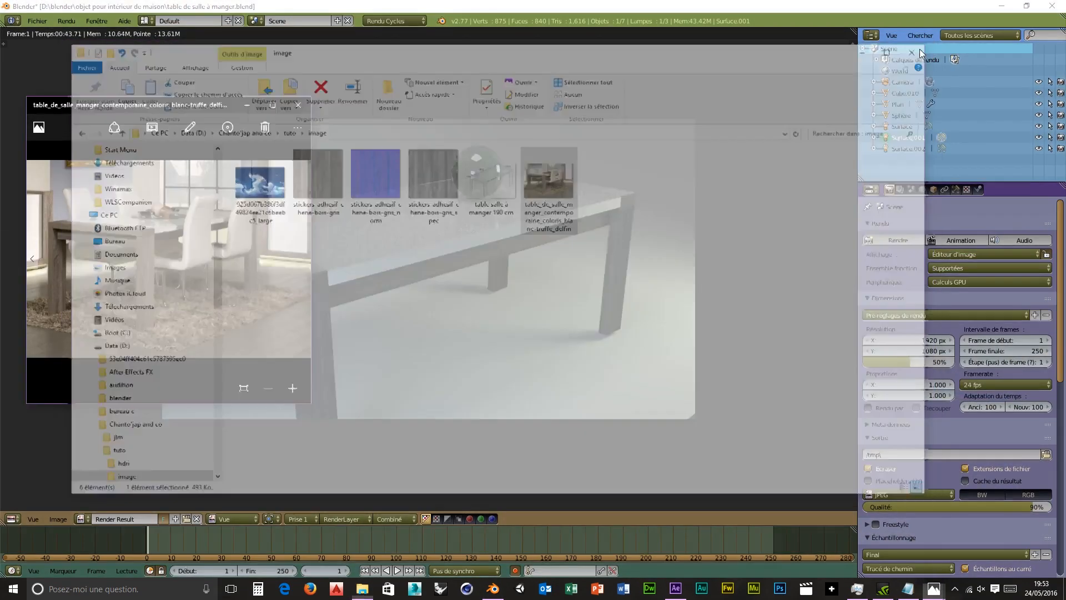
click(921, 49)
scroll(225, 225, up, 2)
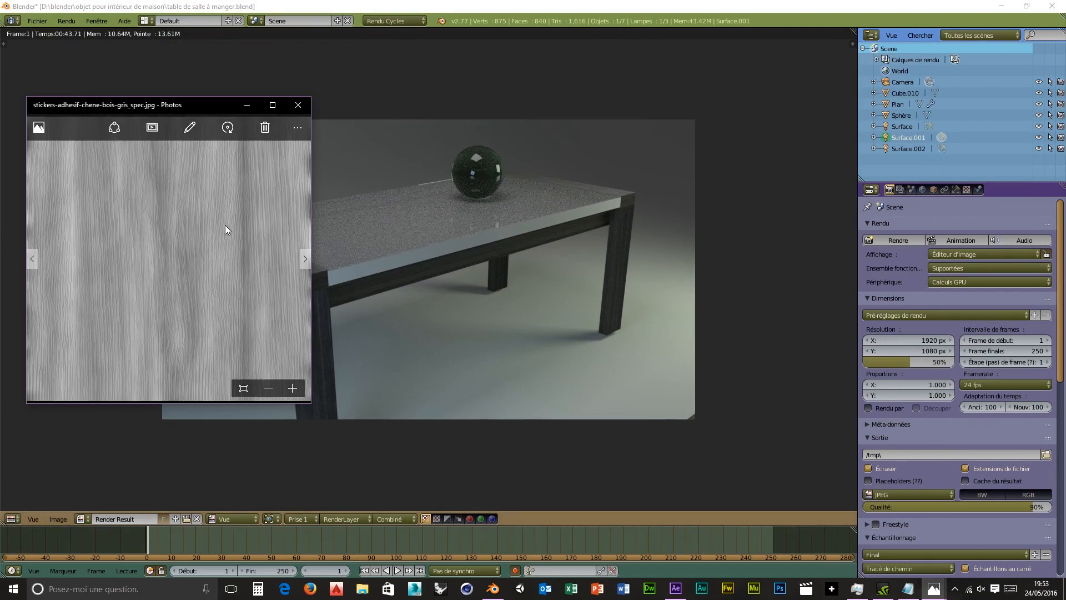
scroll(225, 225, down, 2)
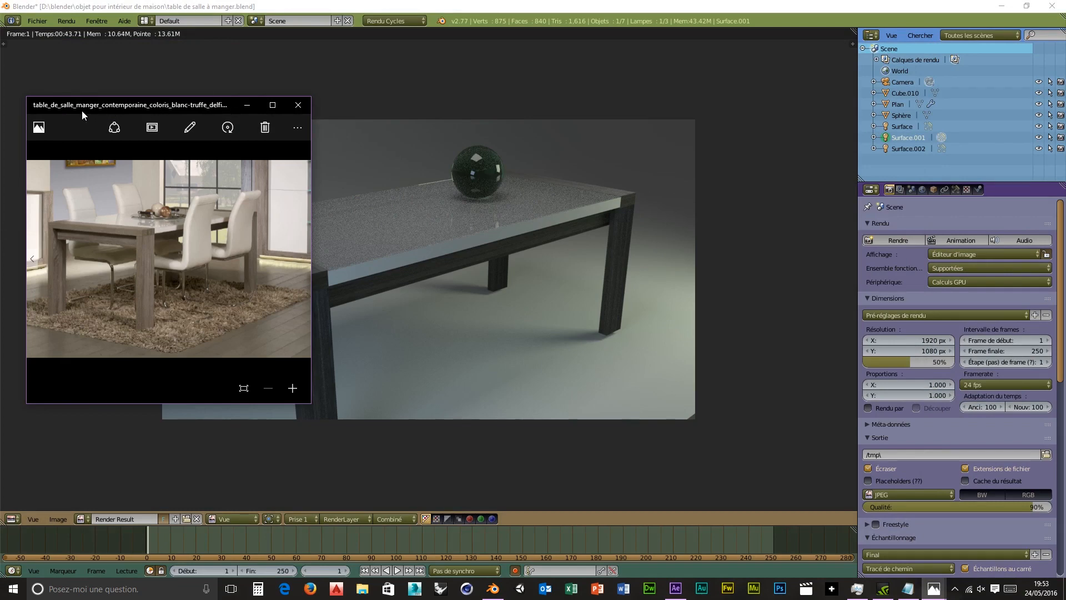
drag(82, 106, 714, 66)
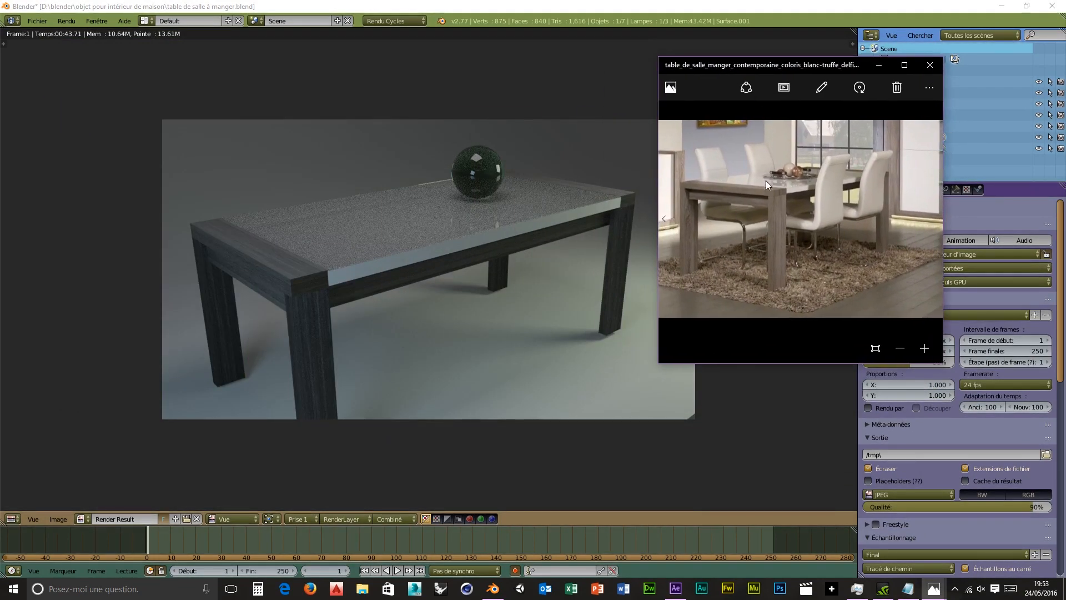
Step: Compare the render with the table drawing and the reference photo at full size in an enlarged viewer, then minimize it
scroll(810, 251, up, 1)
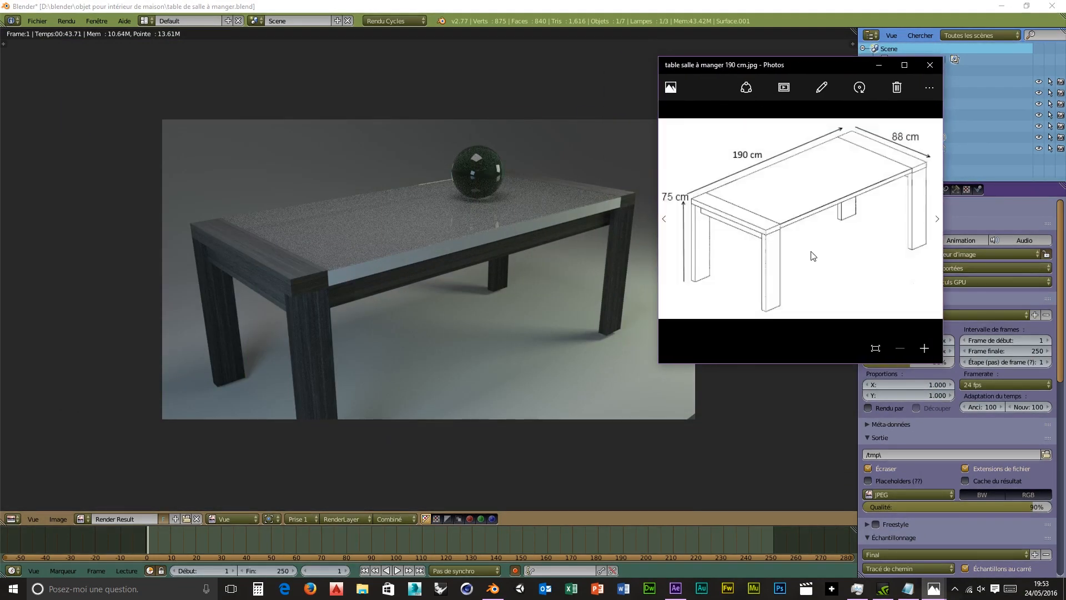
scroll(811, 252, down, 1)
click(875, 348)
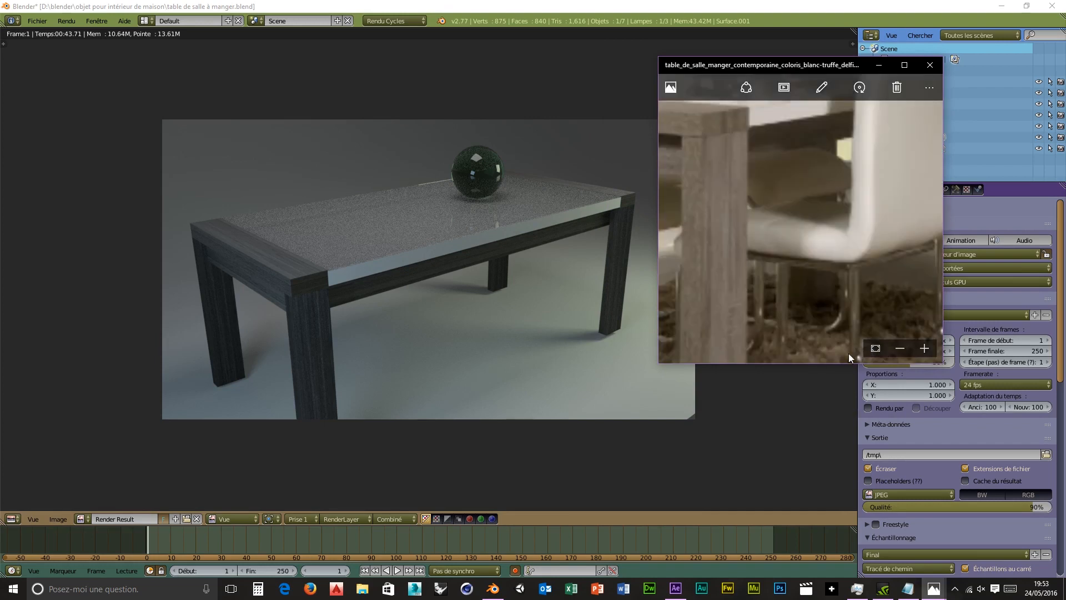
drag(817, 363, 831, 507)
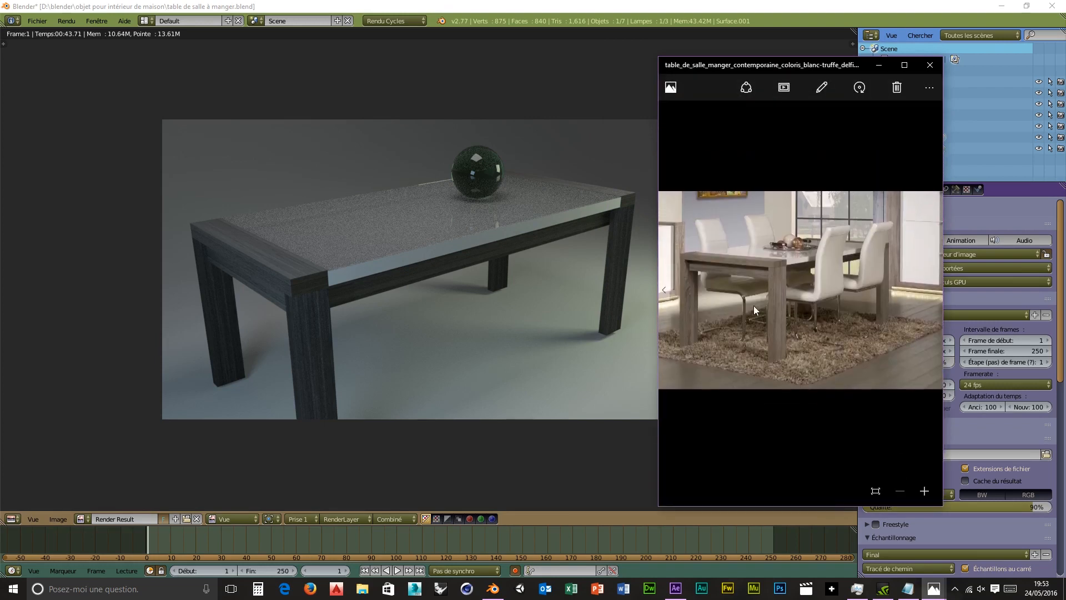
scroll(763, 319, up, 1)
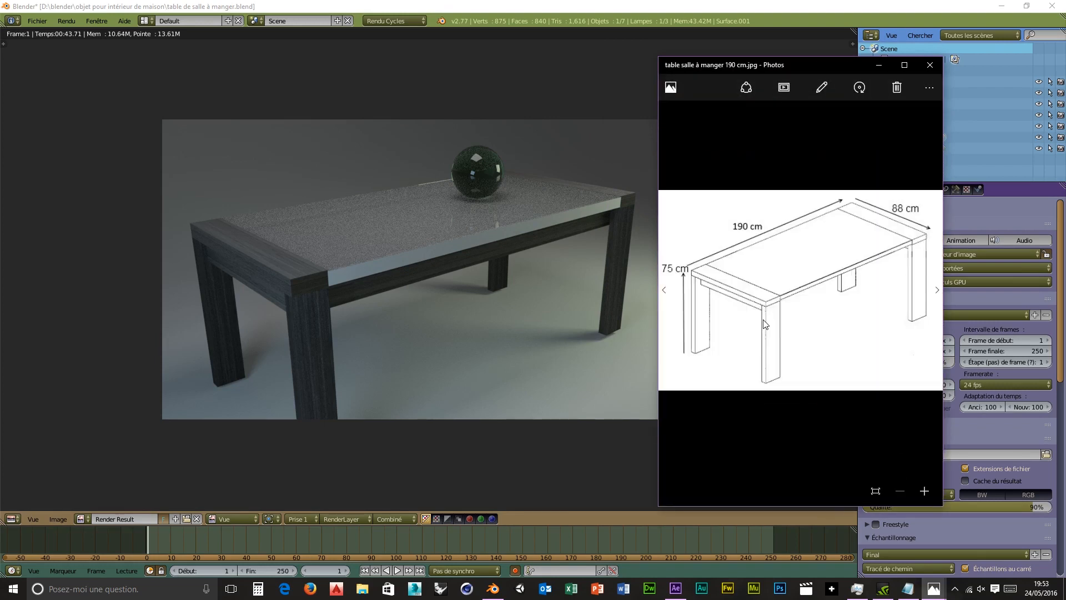
scroll(765, 320, down, 1)
click(875, 492)
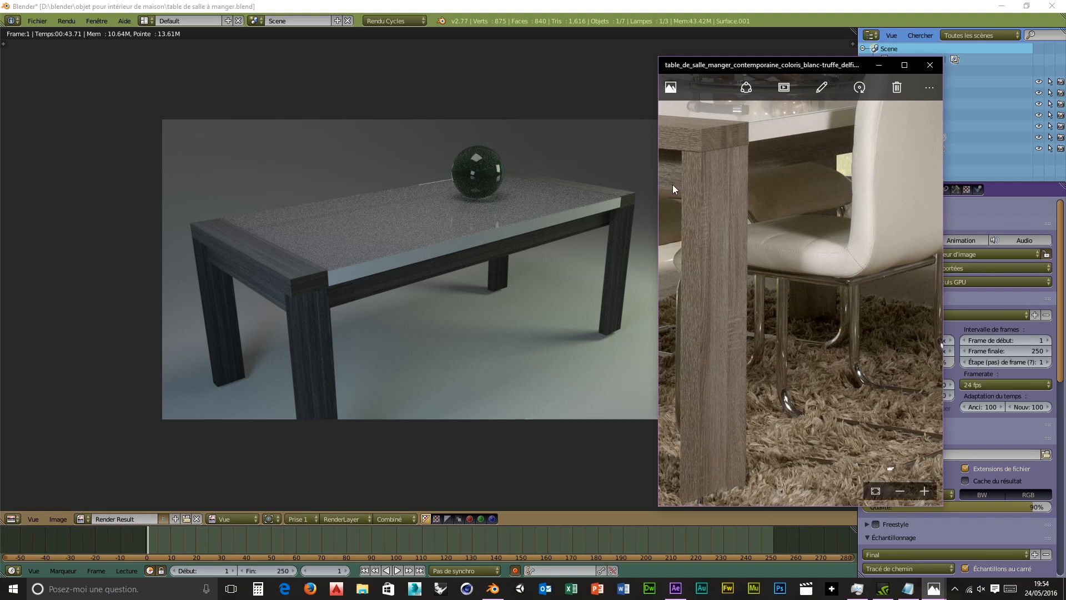
click(879, 65)
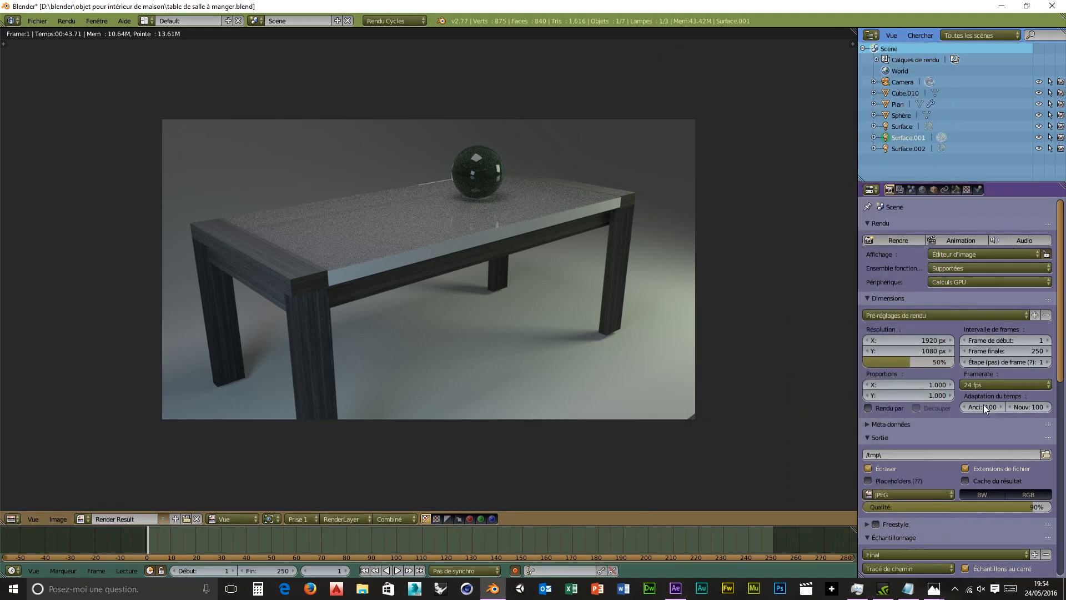
Step: Set the sampling clamp to 1.00 for direct light and 2.00 for indirect light
scroll(971, 414, down, 2)
scroll(914, 445, down, 5)
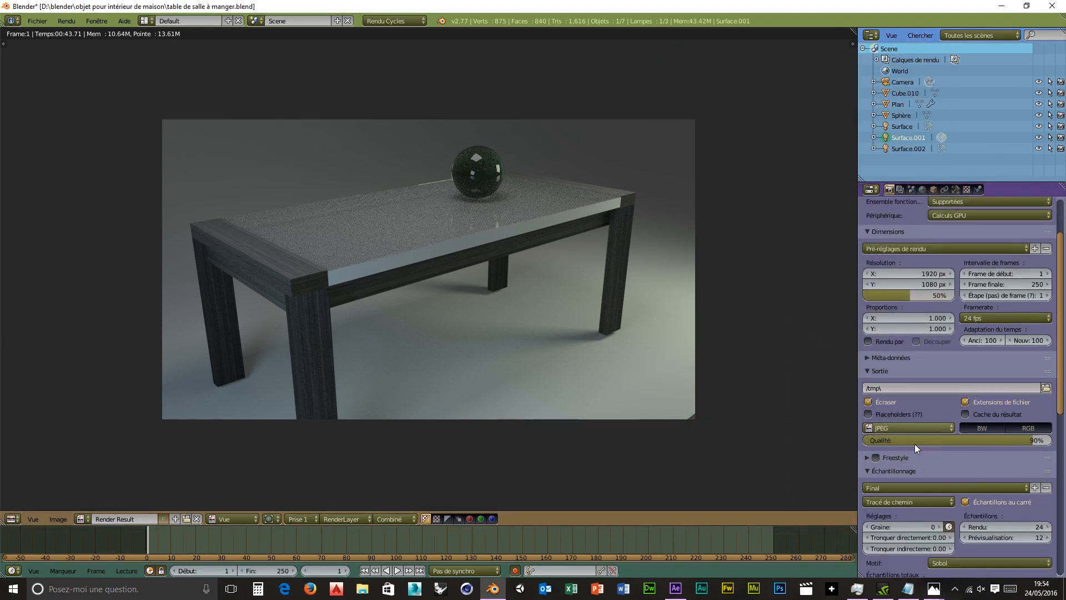
scroll(904, 450, down, 1)
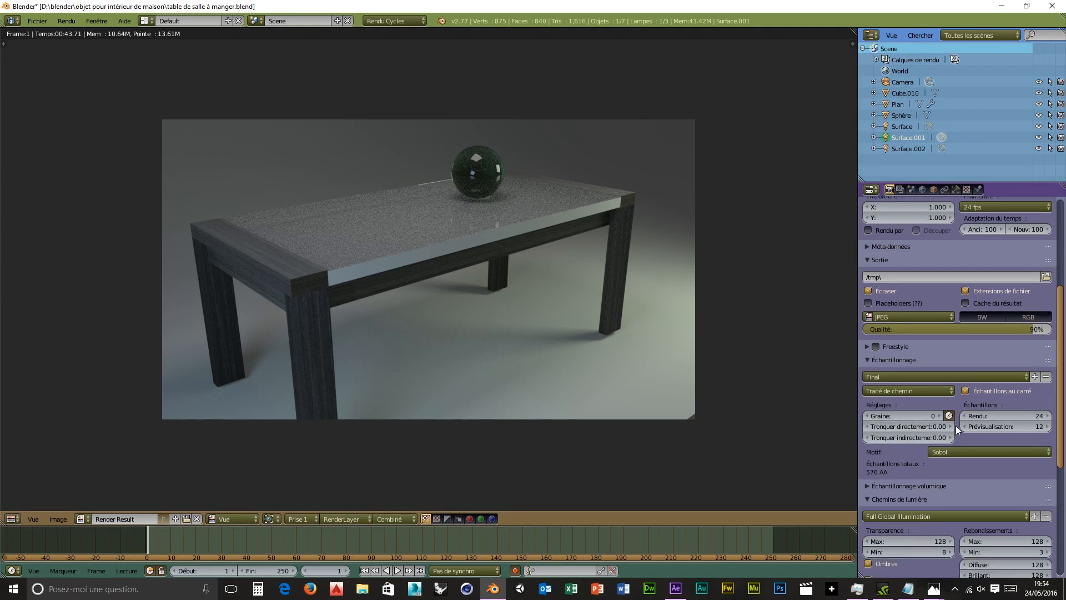
click(951, 426)
click(950, 426)
click(951, 426)
click(951, 426)
click(951, 426)
click(937, 430)
text(1)
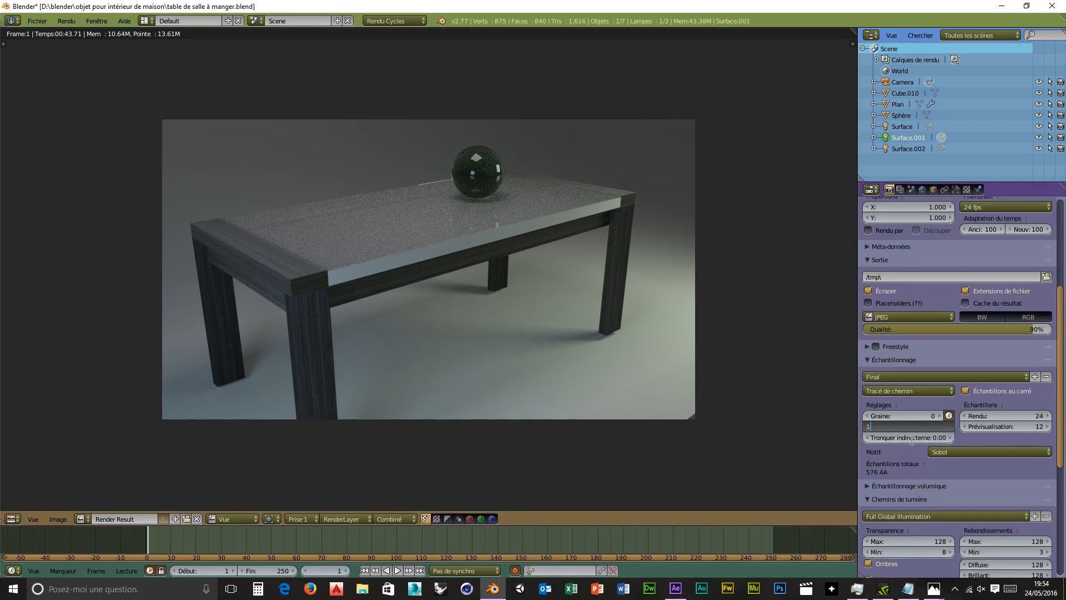
key(Return)
click(921, 439)
text(2)
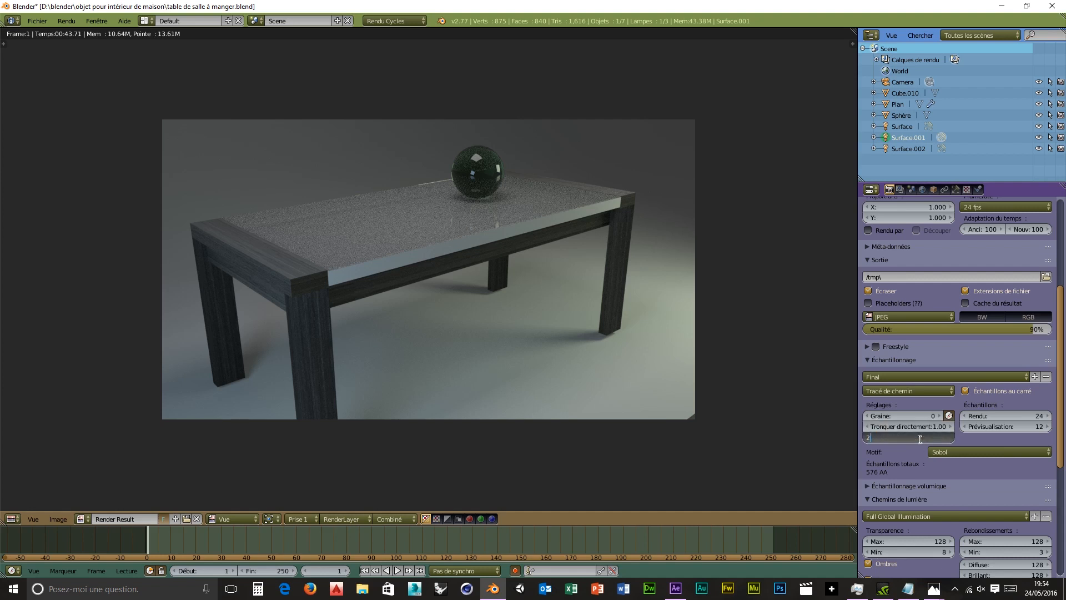
key(Return)
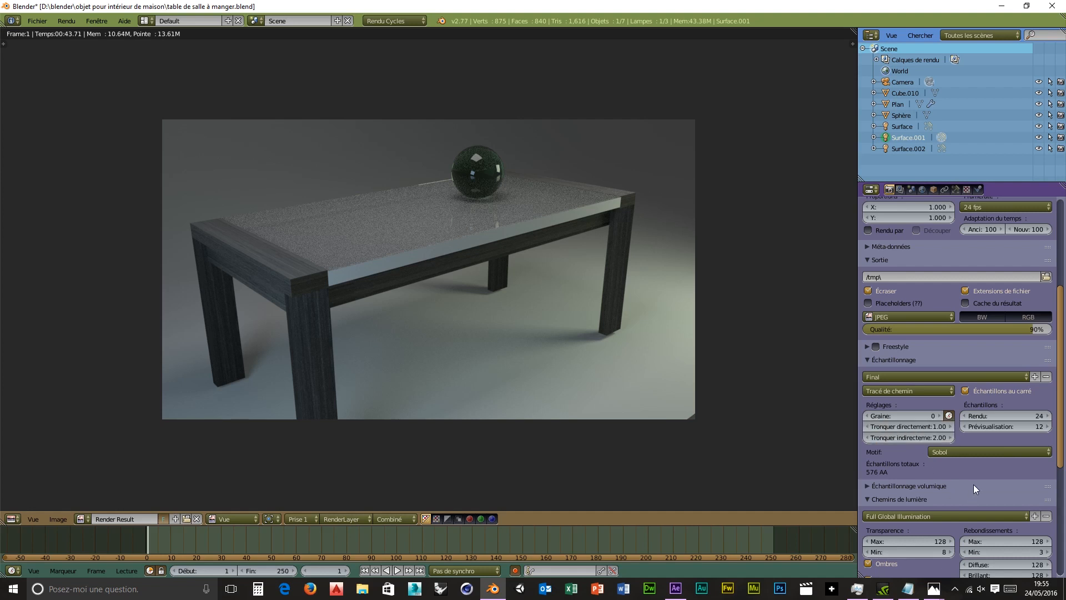
Step: Start a new render of the scene and cancel it before it completes
scroll(974, 484, up, 8)
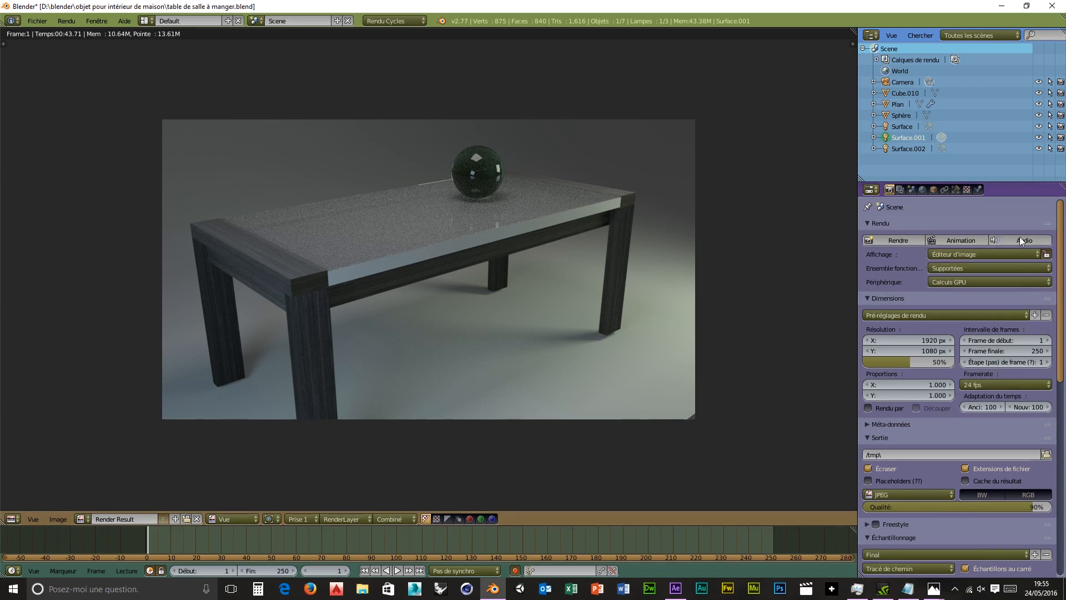
click(895, 240)
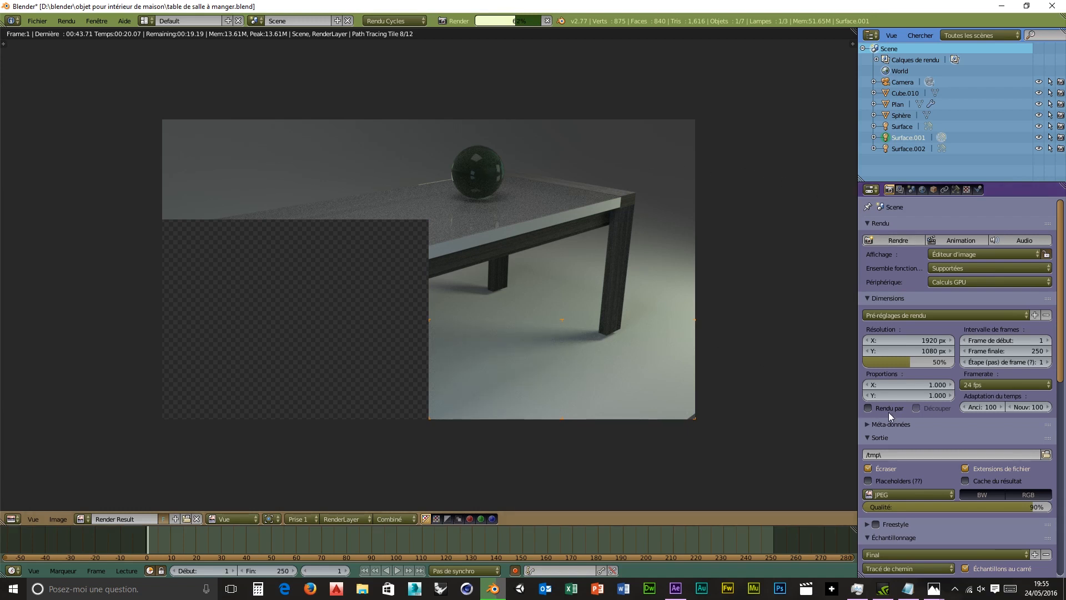
click(547, 21)
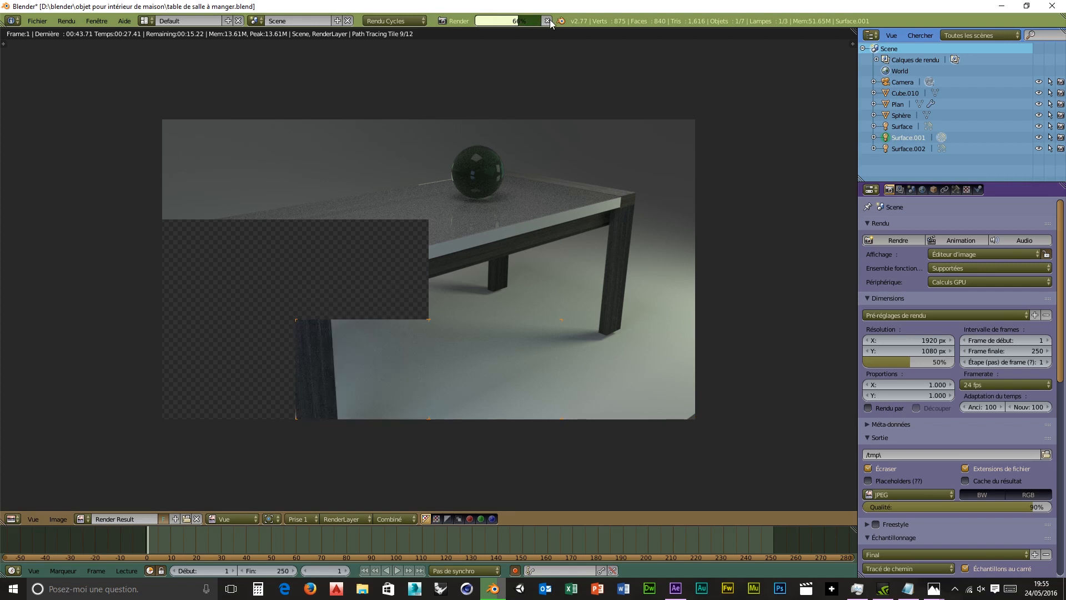
click(942, 384)
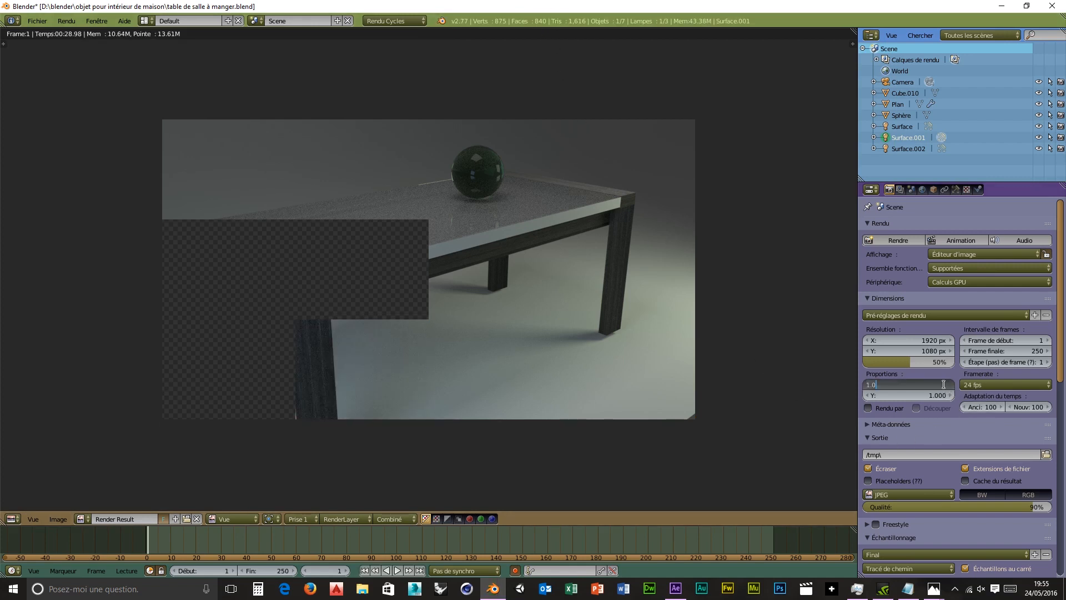
key(Return)
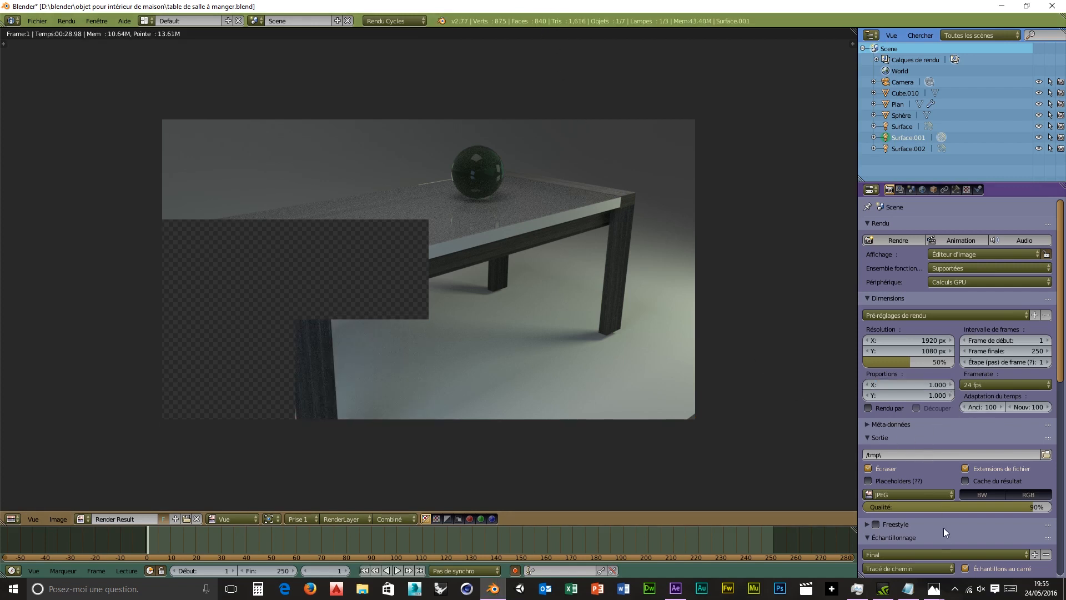
Step: Set the sampling clamp to 2.00 for direct light and 4.00 for indirect light
scroll(924, 431, down, 4)
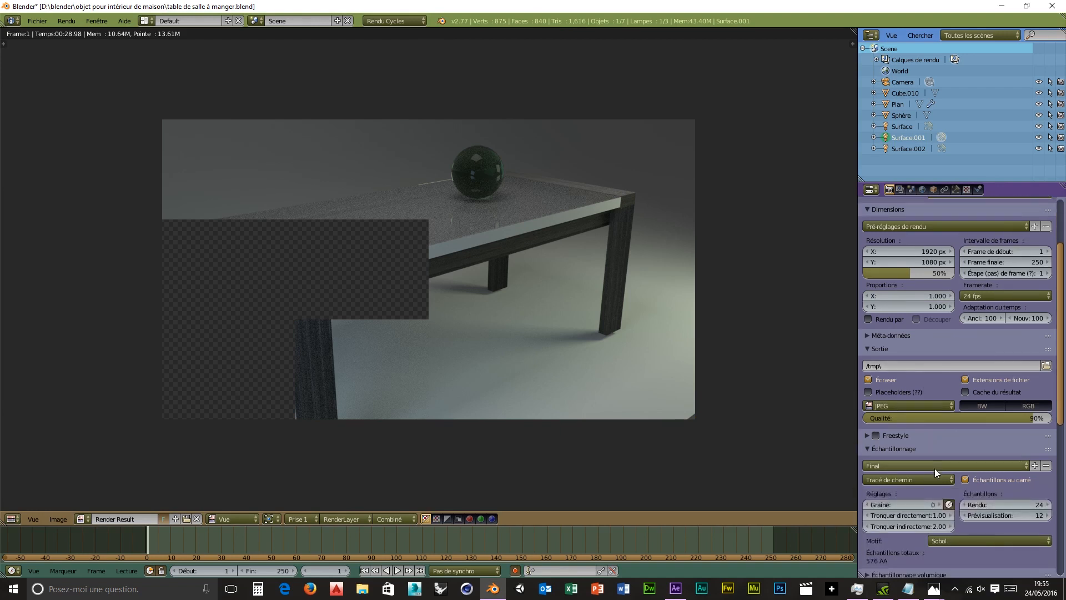
click(936, 516)
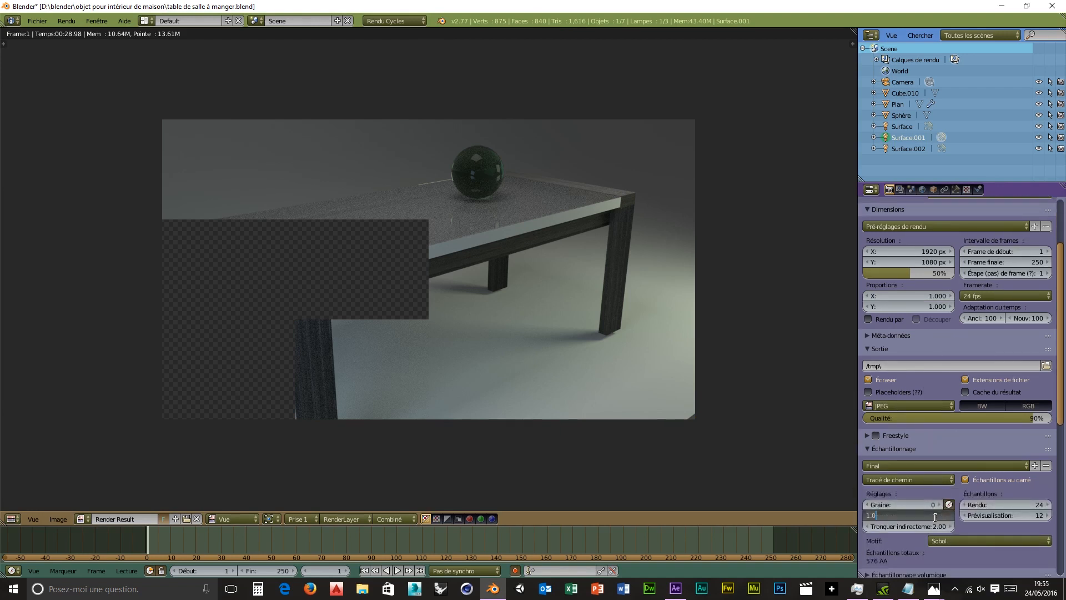
text(2)
key(Tab)
text(4)
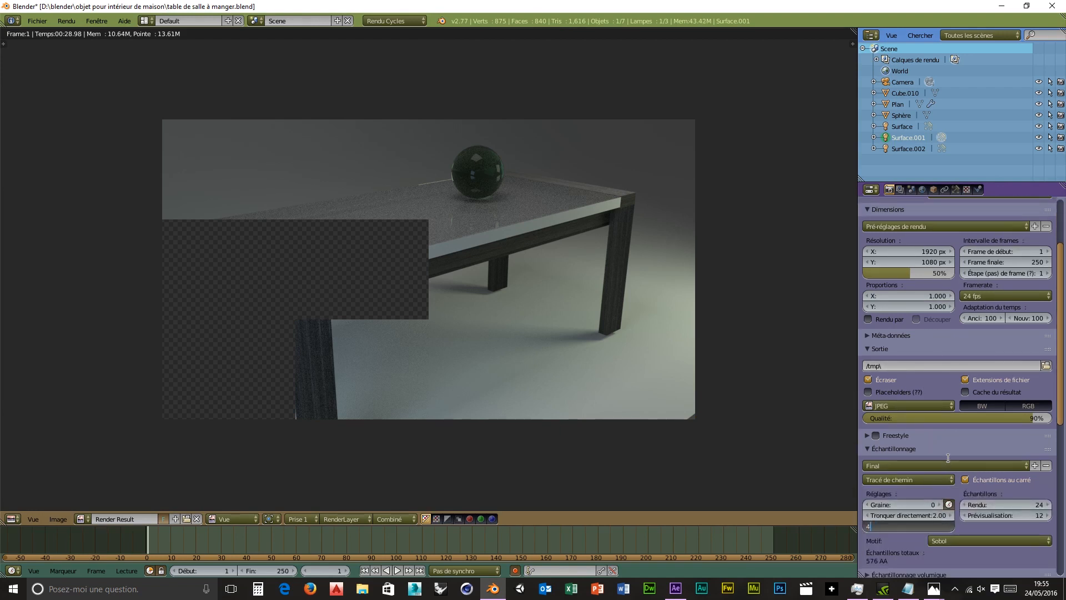
key(Return)
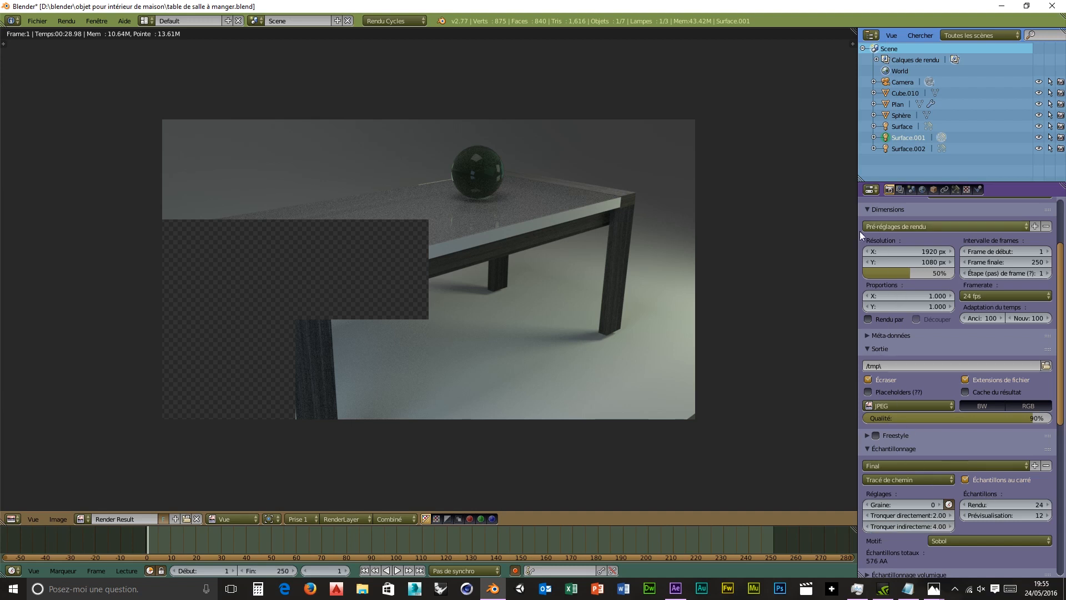
Step: Render the scene again as a still image and inspect the tabletop grain and glass sphere up close
scroll(872, 240, up, 3)
scroll(914, 378, down, 3)
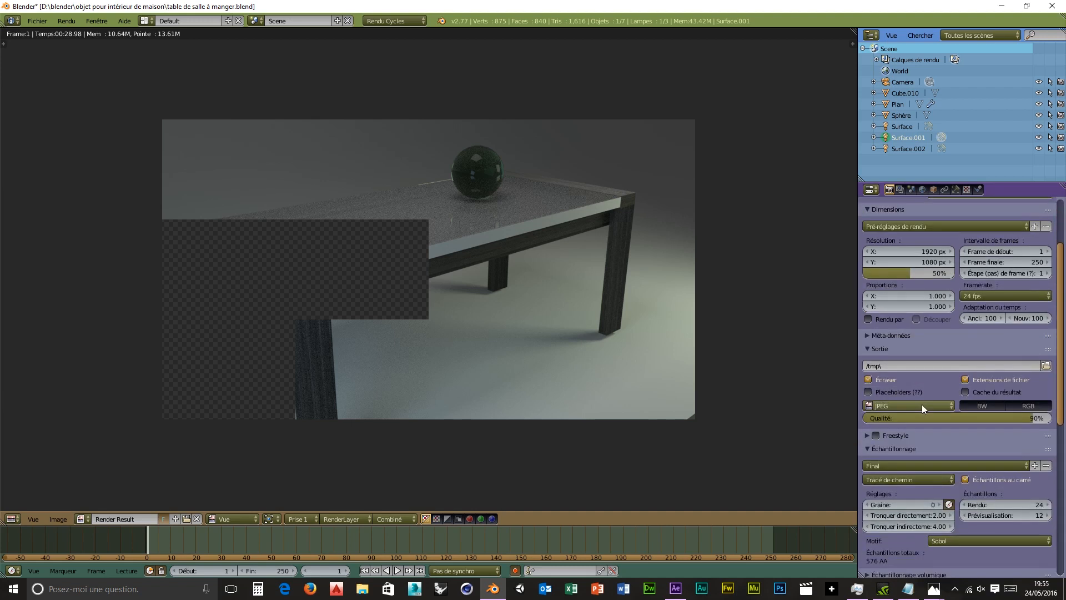
scroll(922, 404, down, 3)
click(1005, 438)
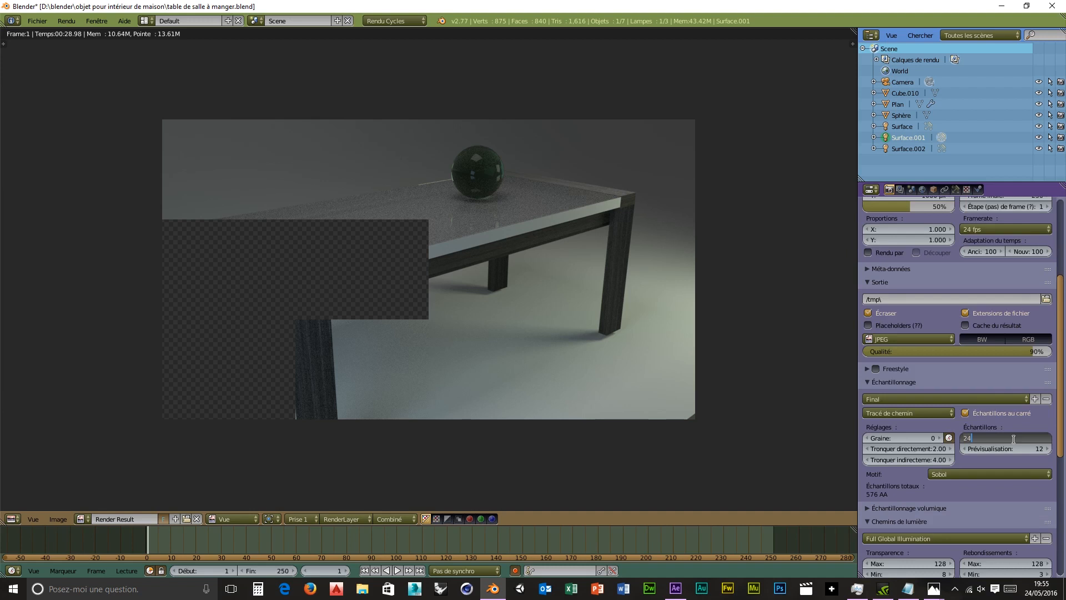
key(Return)
scroll(958, 418, up, 7)
click(898, 238)
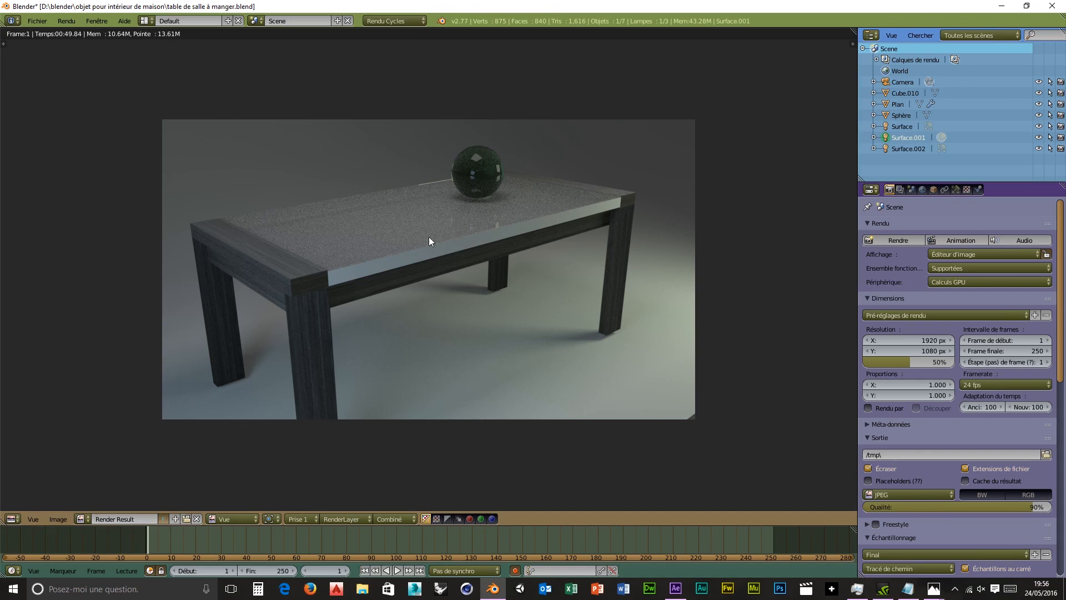
scroll(364, 271, up, 5)
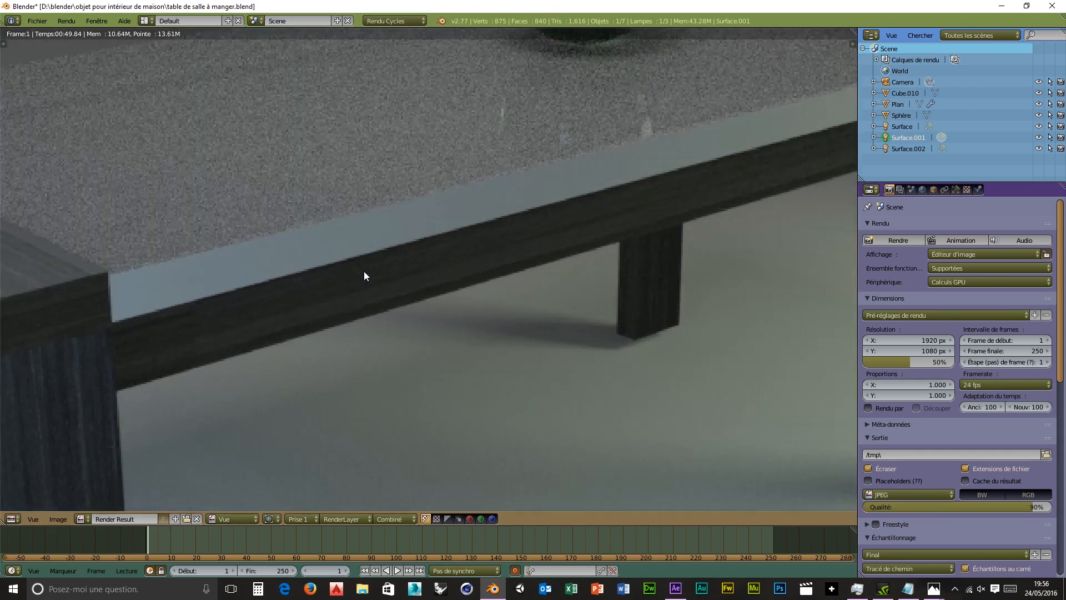
scroll(365, 272, down, 4)
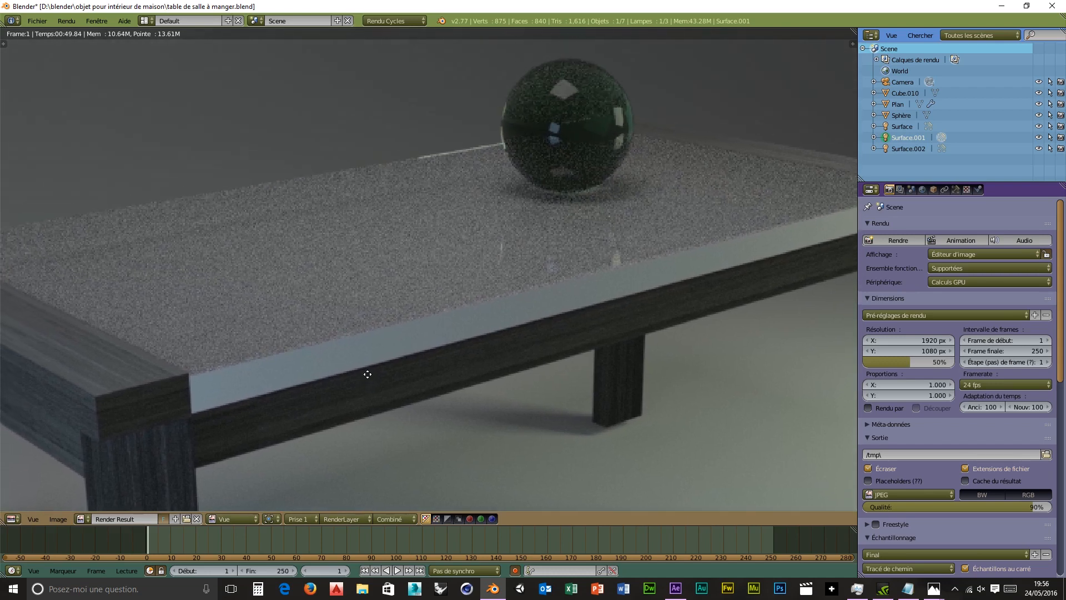
Step: Quit Blender without saving the remaining changes and close the dining table reference image
middle_drag(319, 304, 180, 174)
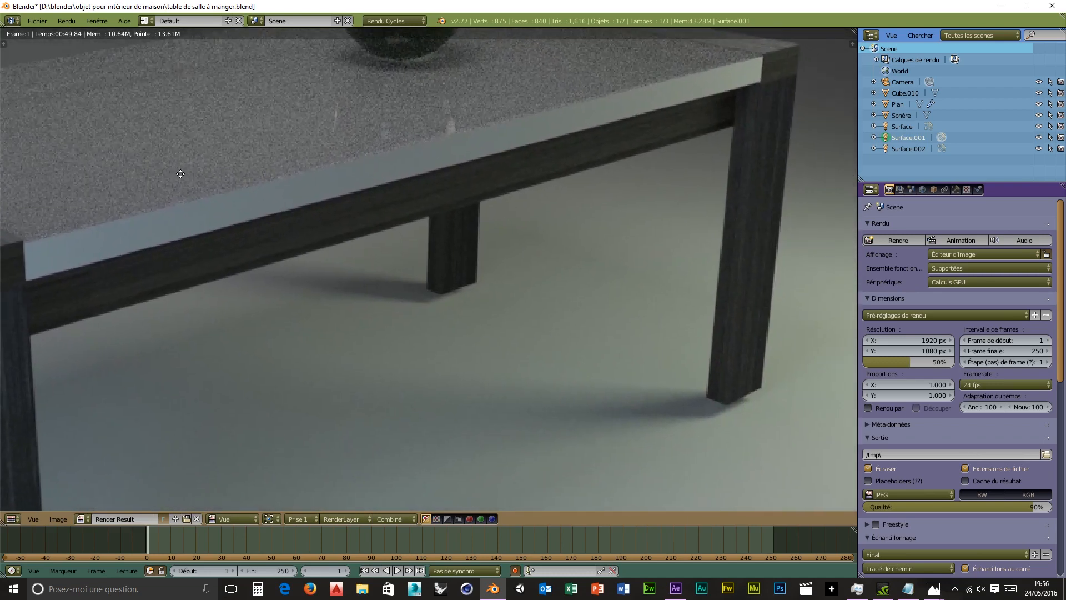
scroll(201, 219, down, 4)
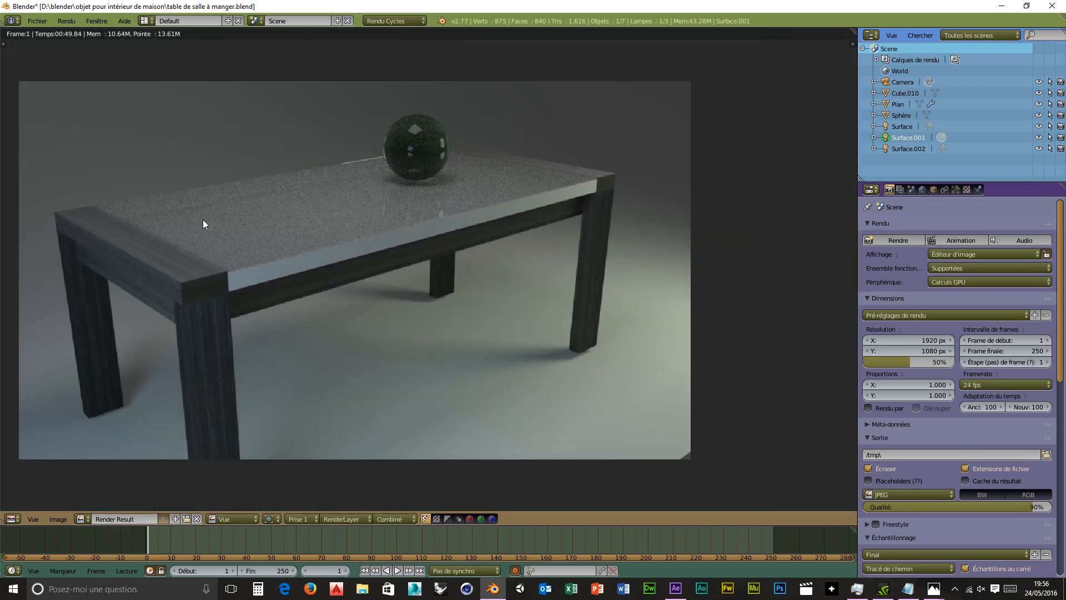
middle_drag(238, 257, 367, 292)
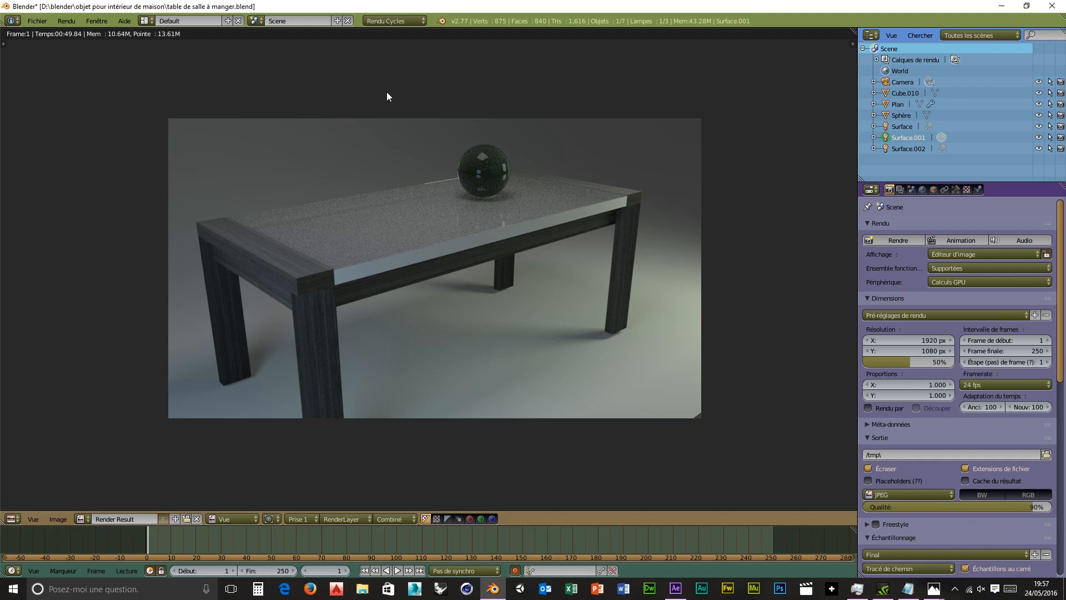
click(1053, 6)
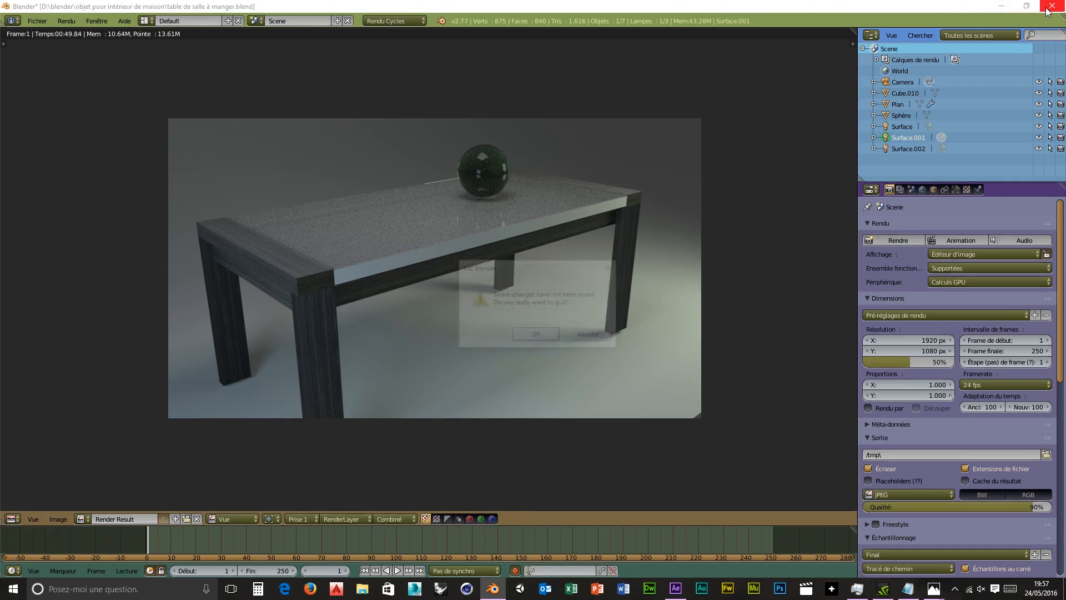
click(542, 336)
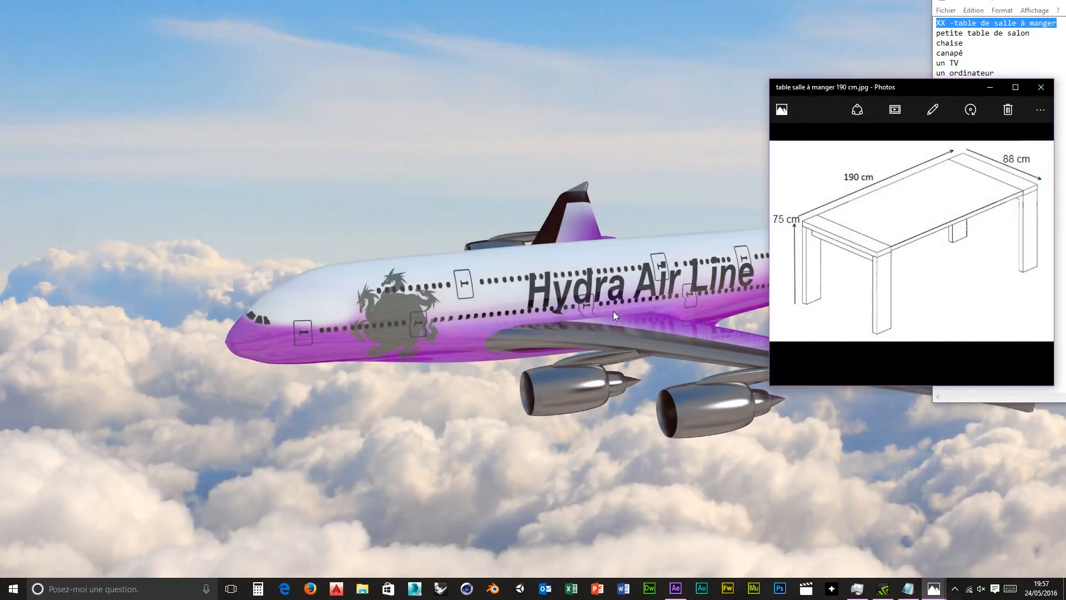
drag(952, 87, 813, 91)
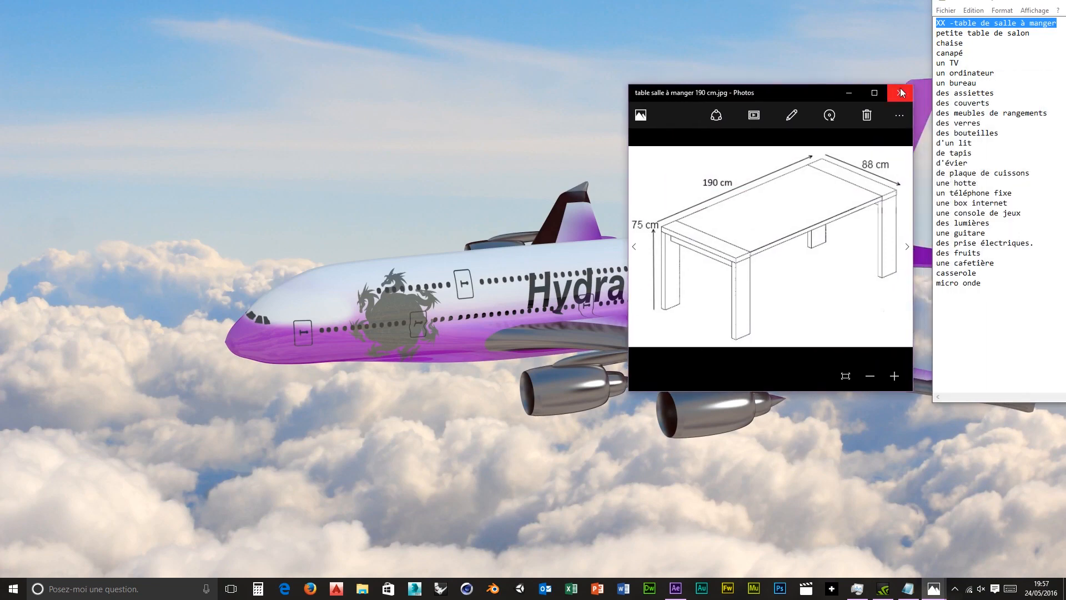
click(901, 89)
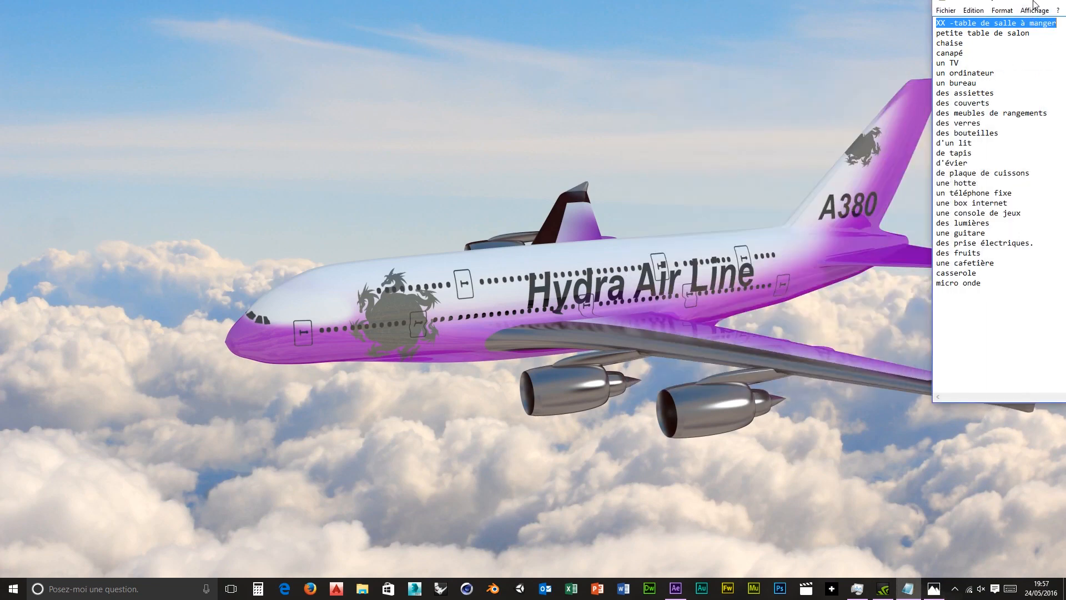
Step: Replace the XX mark before "-table de salle à manger" with "Fait" in the object inventory, then save and close the text file
drag(1042, 3, 681, 67)
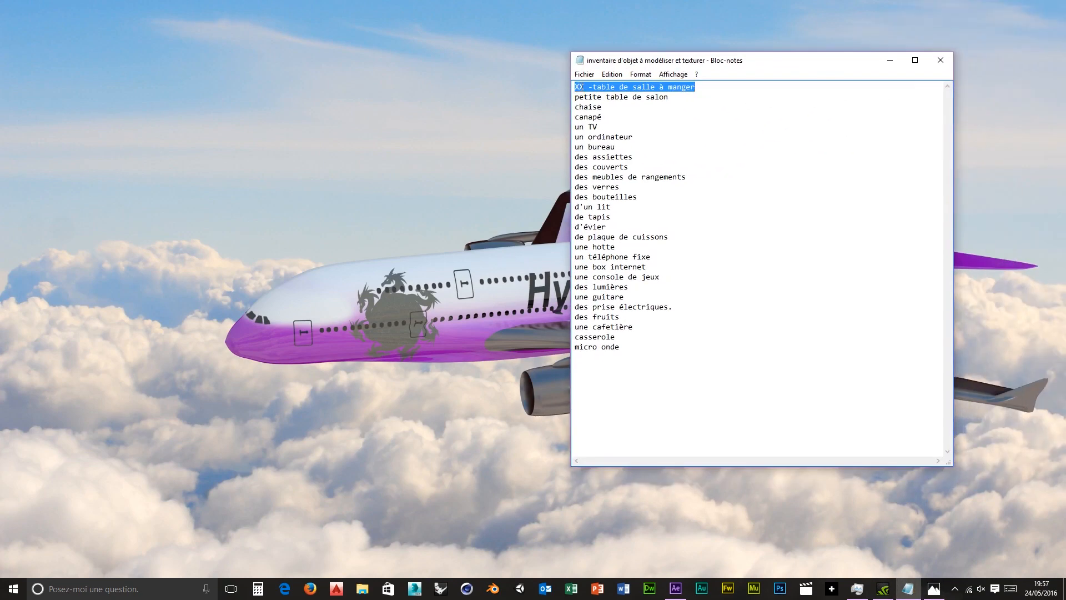
drag(585, 88, 562, 88)
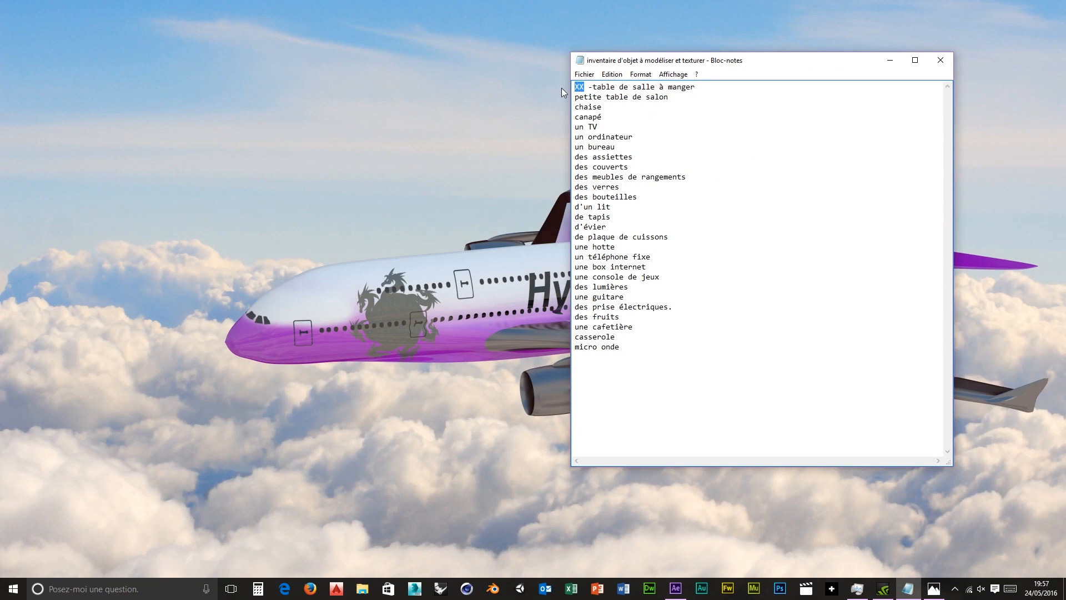
text(Fait)
click(580, 74)
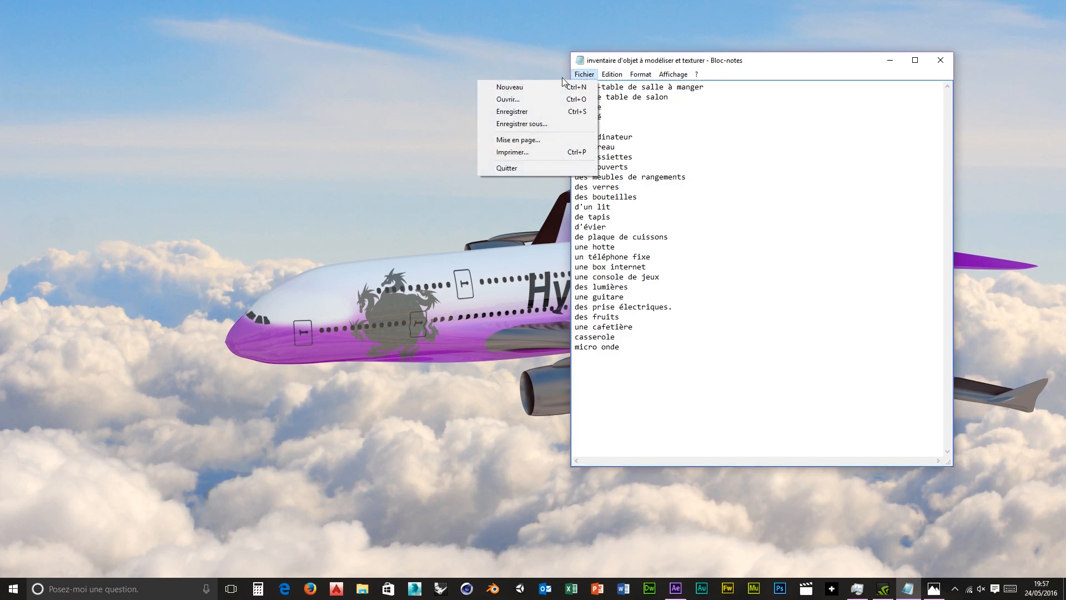
click(516, 112)
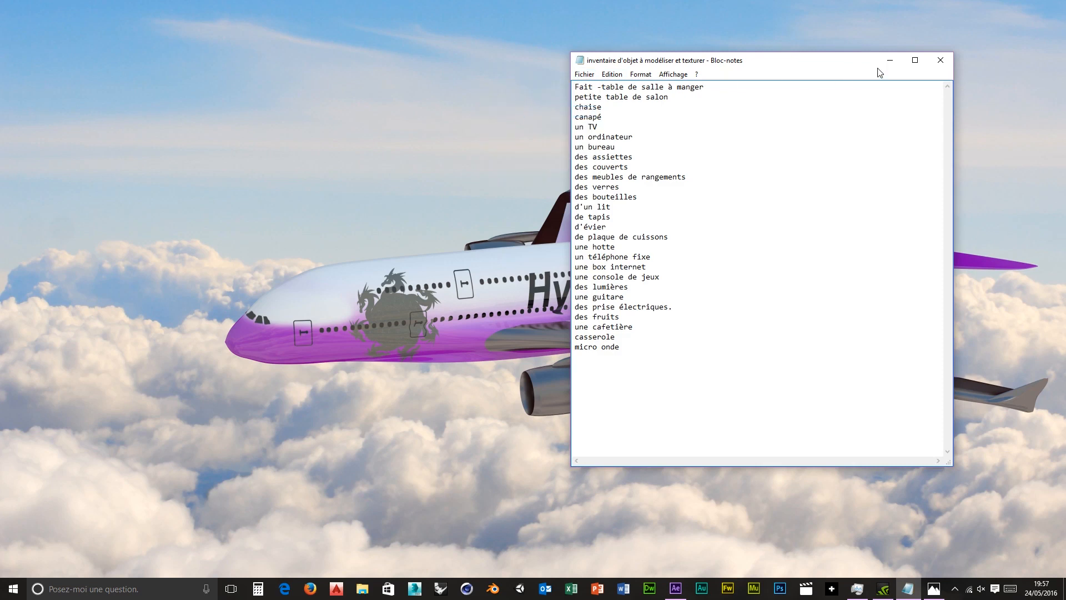
click(940, 60)
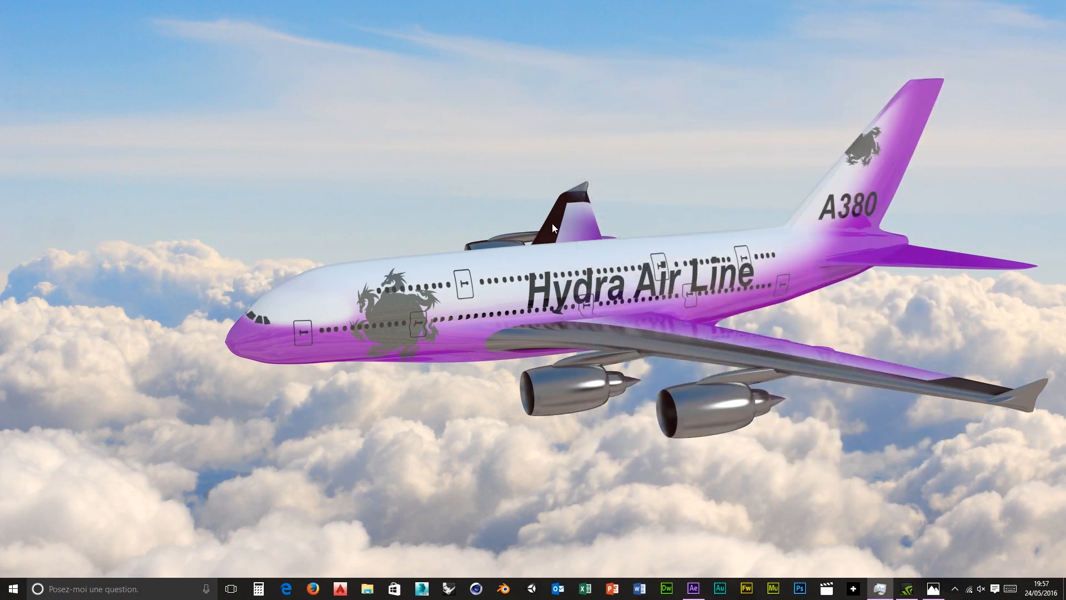